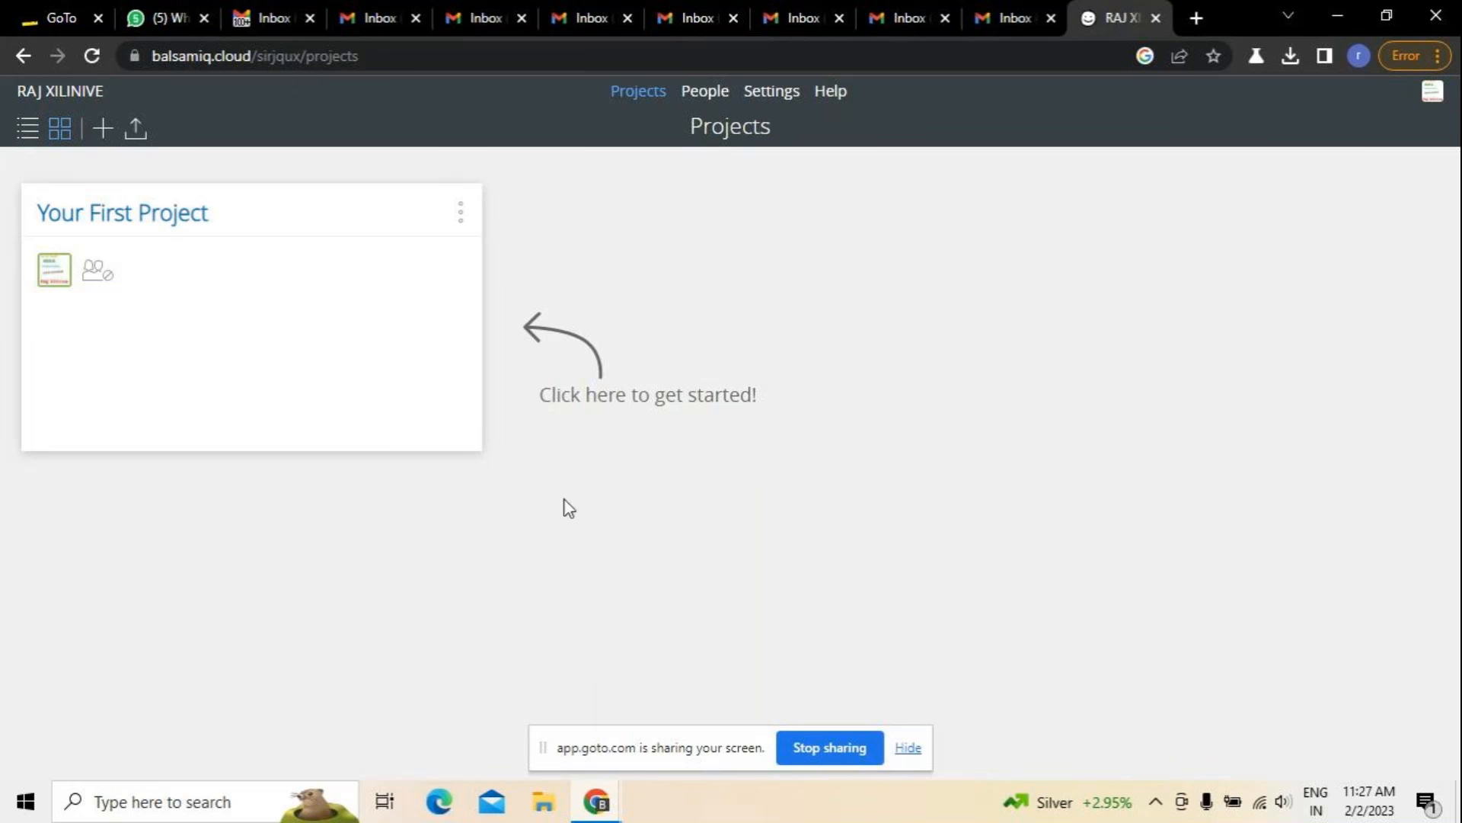
left_click(596, 782)
left_click(596, 801)
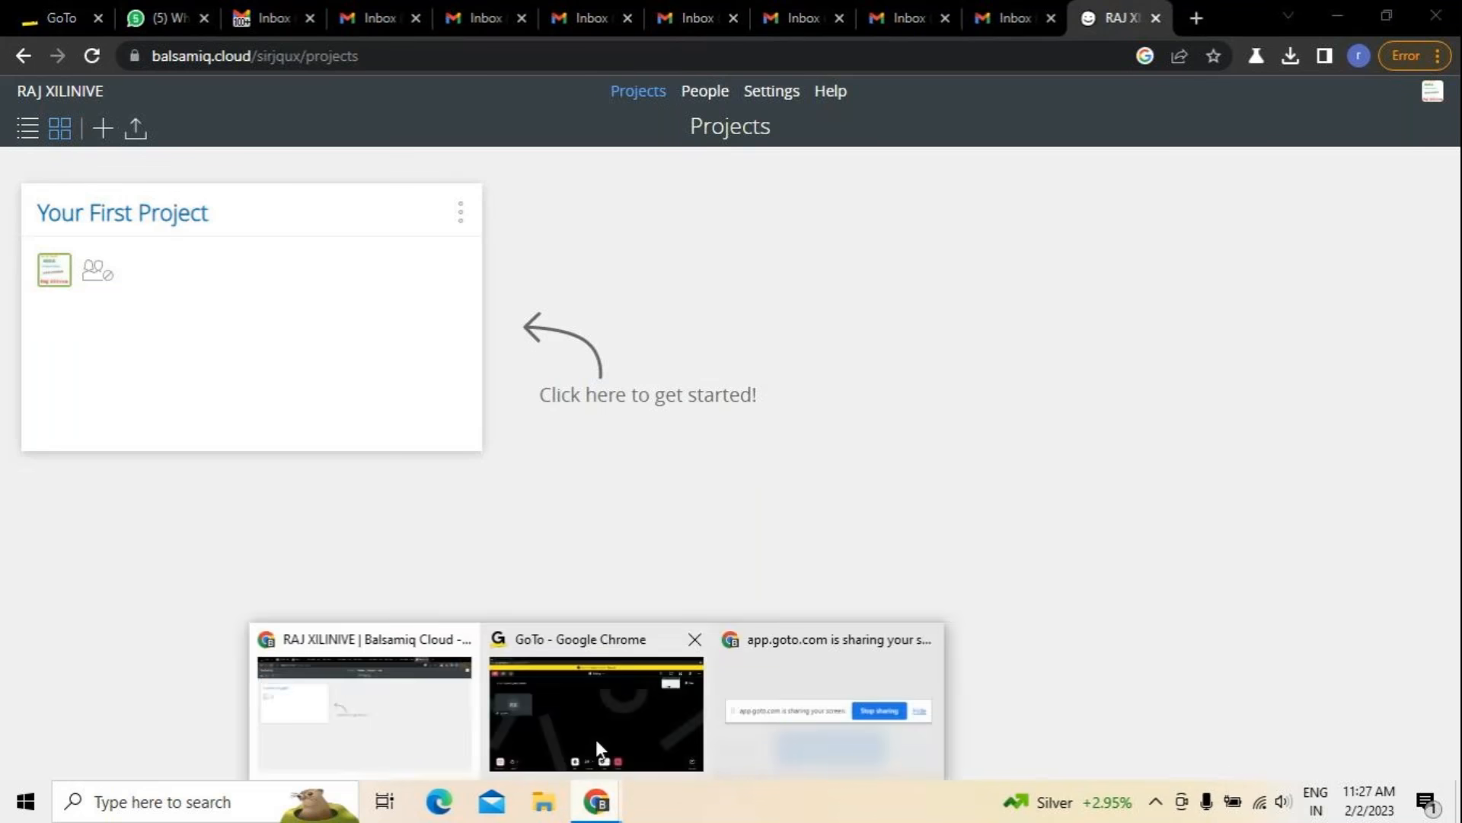
left_click(597, 739)
left_click(599, 801)
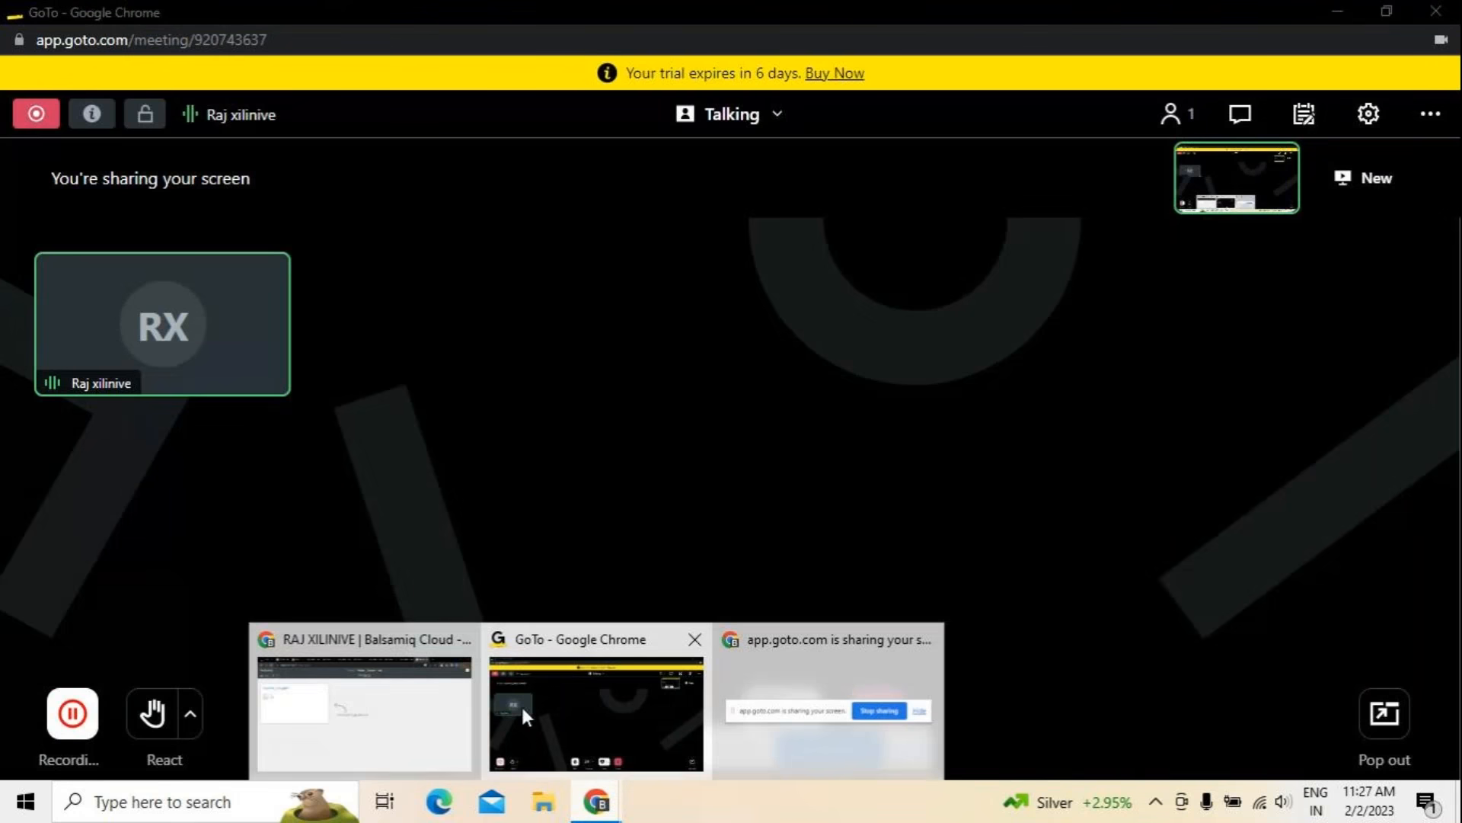
left_click(458, 704)
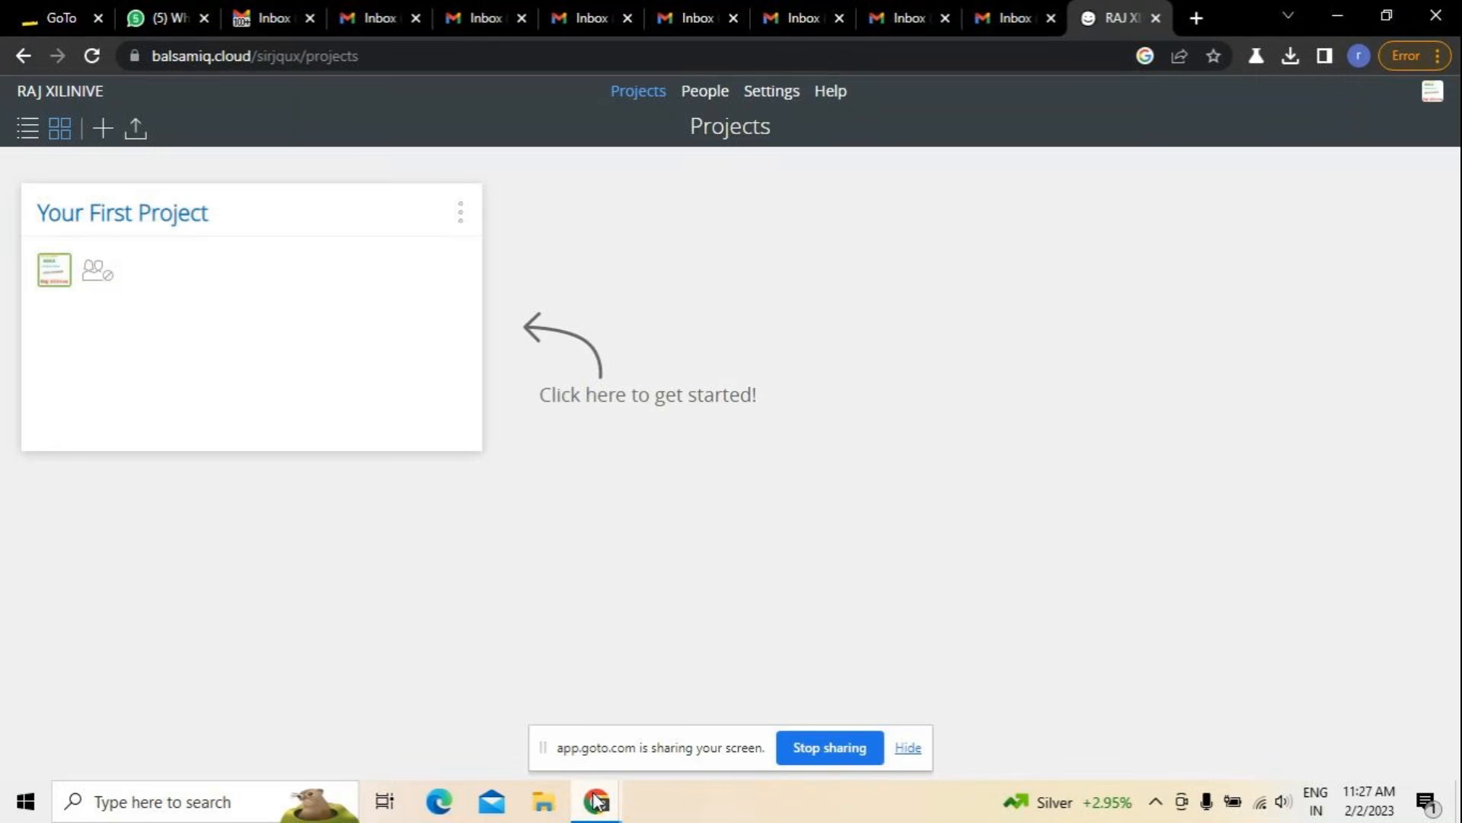
mouse_move(597, 800)
left_click(591, 713)
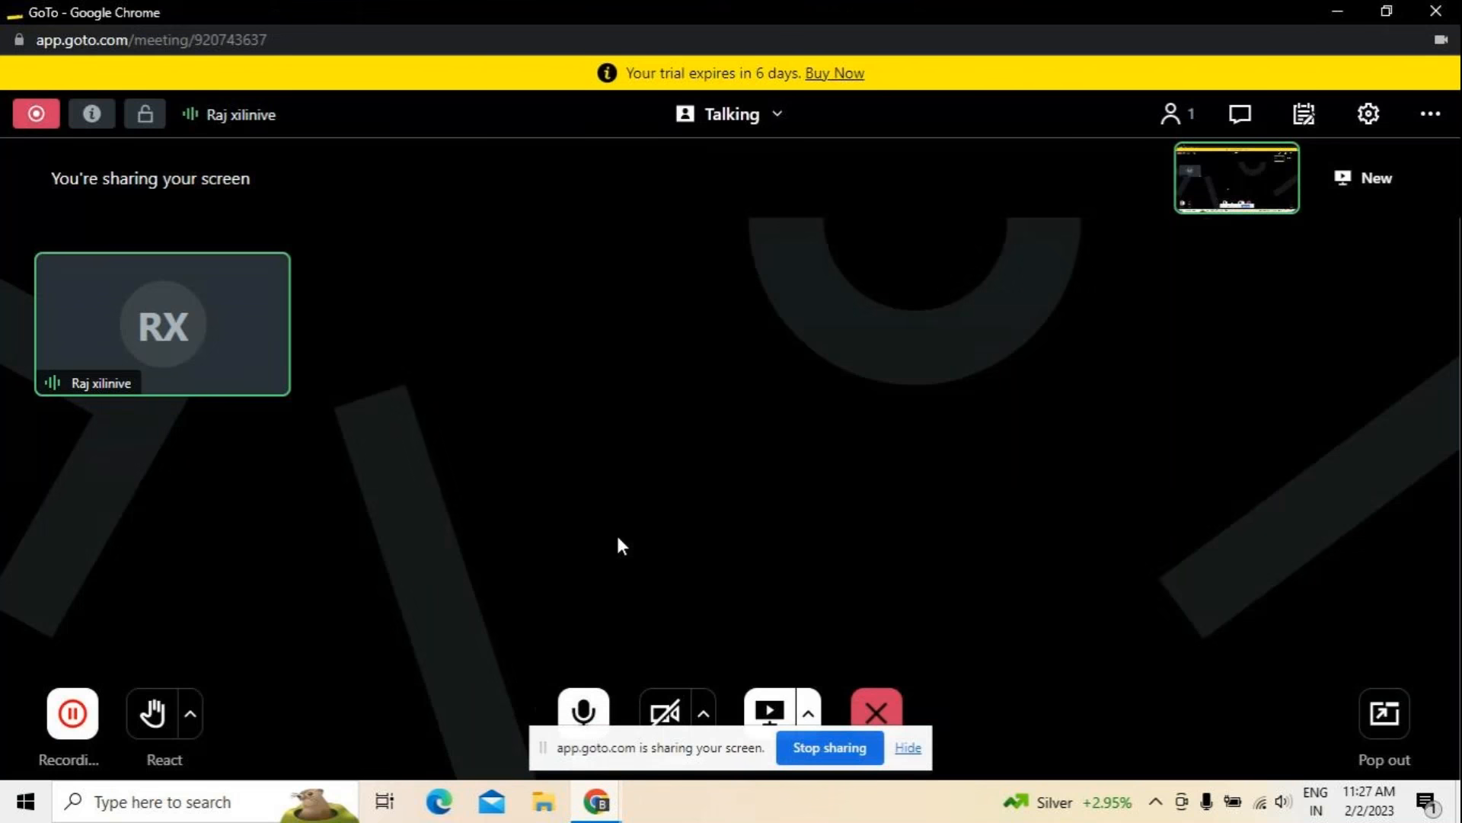
left_click(613, 806)
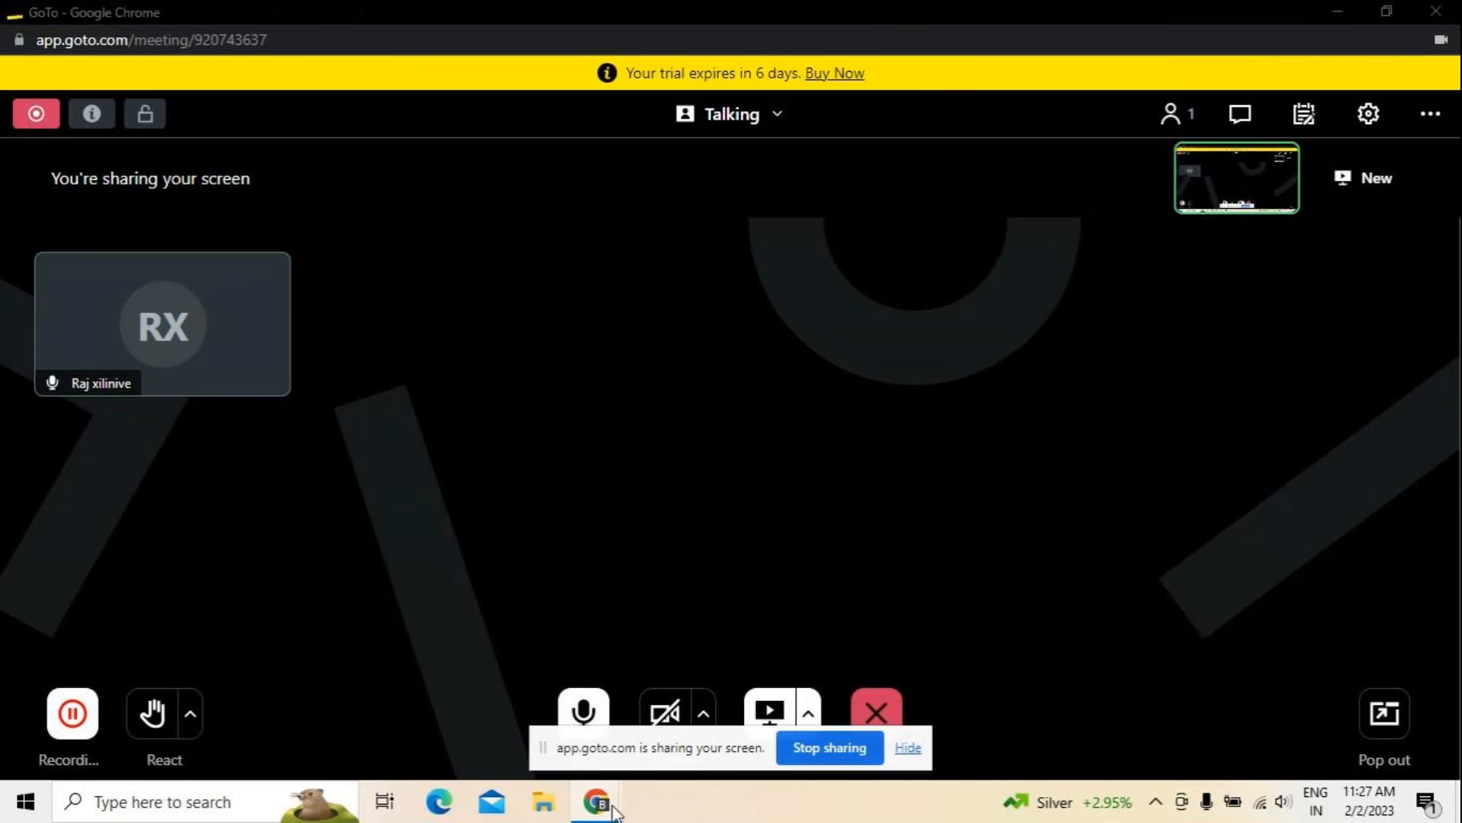
left_click(434, 655)
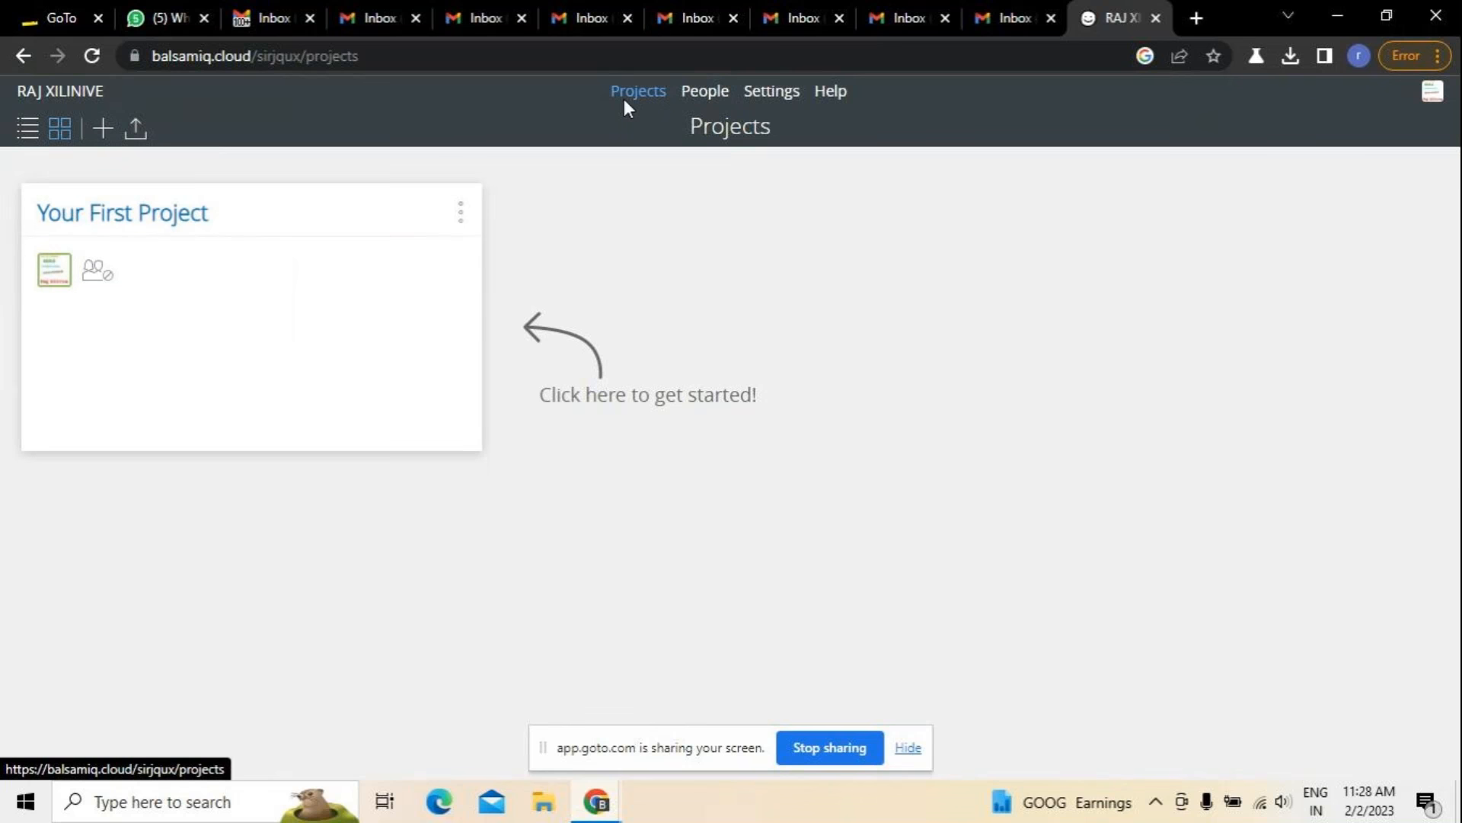
Look through the People page and the Space Settings, from the space owners down to the billing information.
left_click(699, 99)
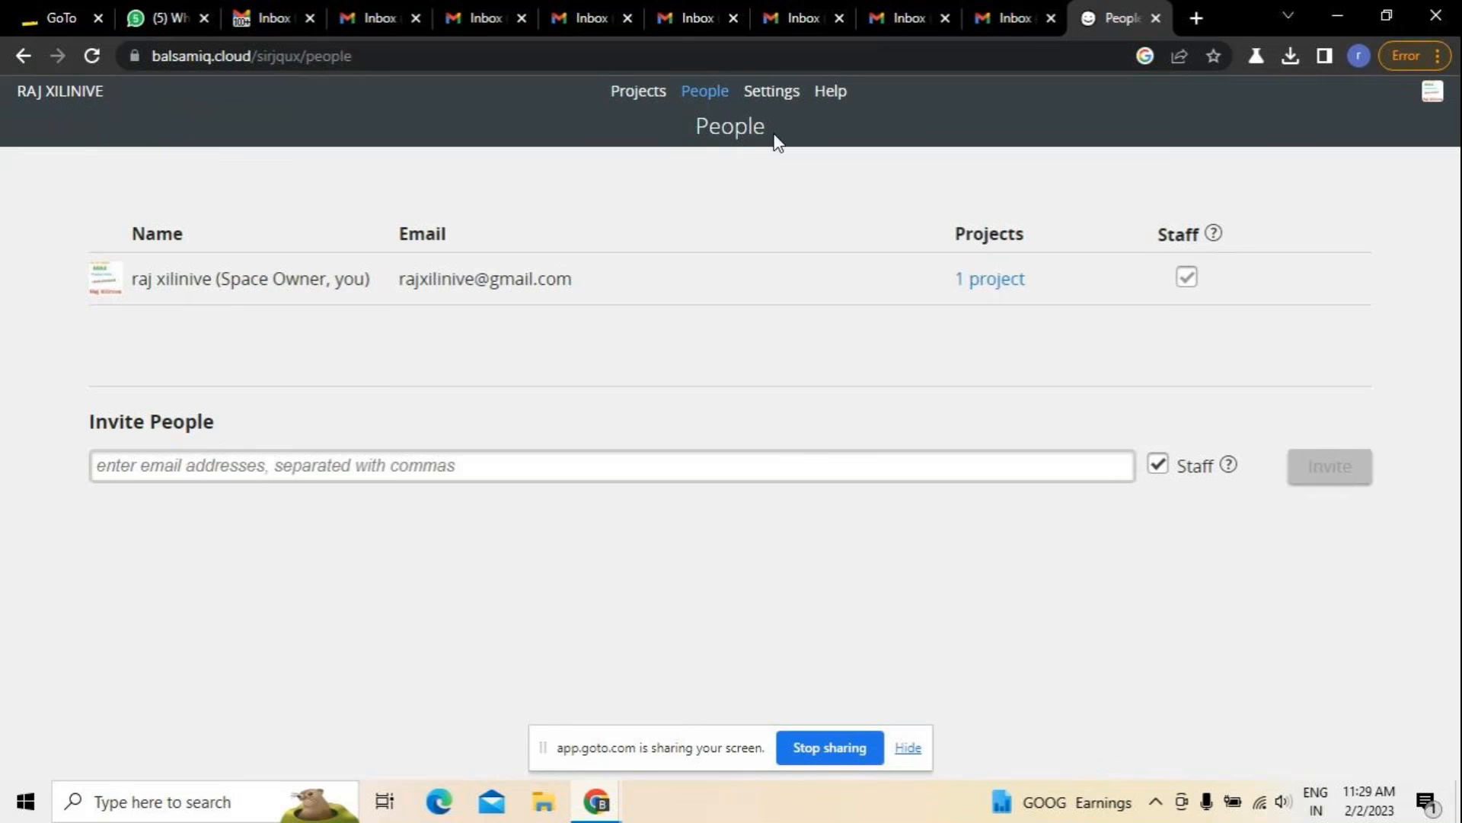
left_click(760, 94)
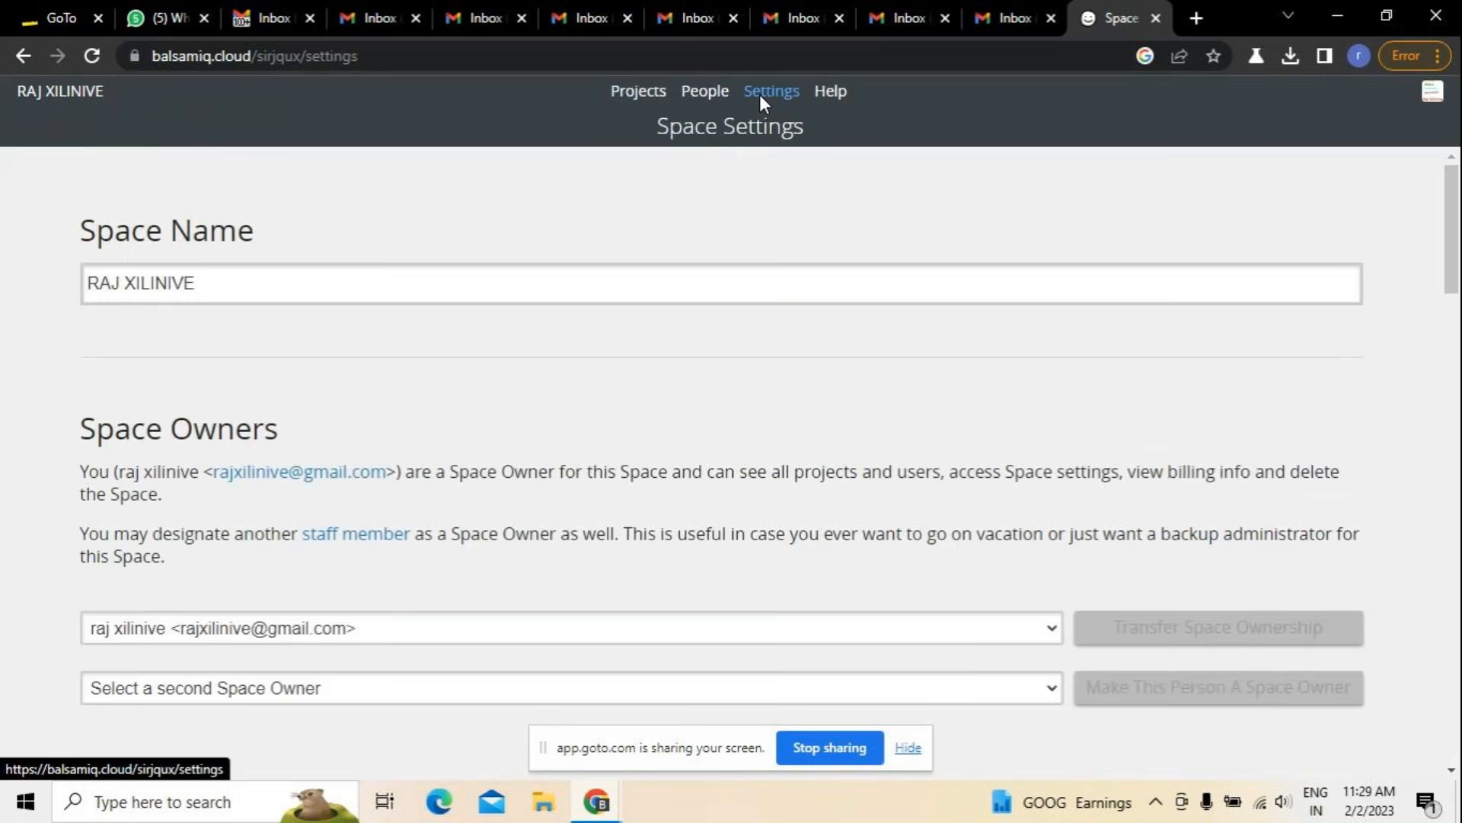
scroll(416, 610, "down", 3)
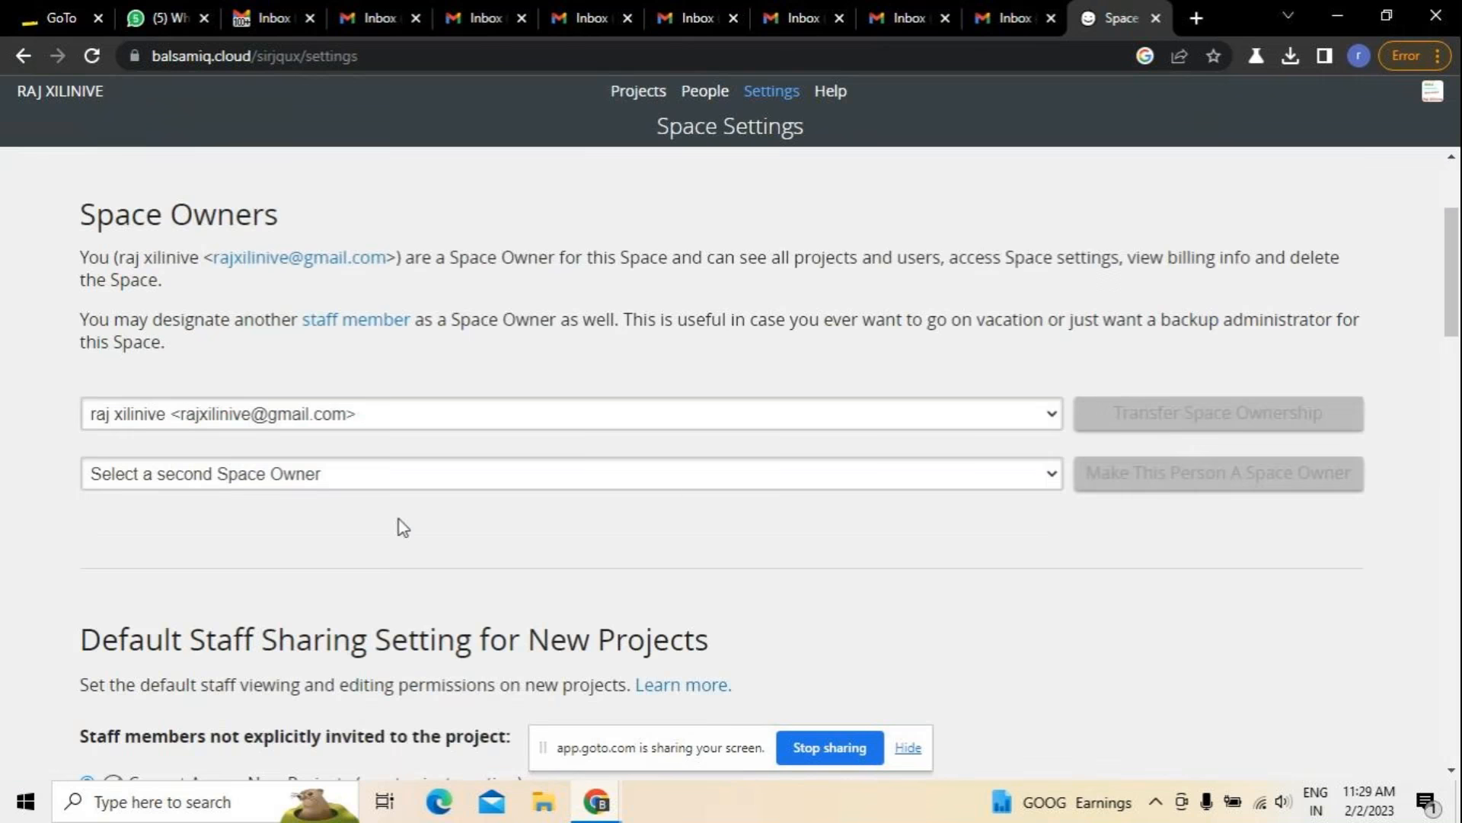
scroll(397, 521, "down", 7)
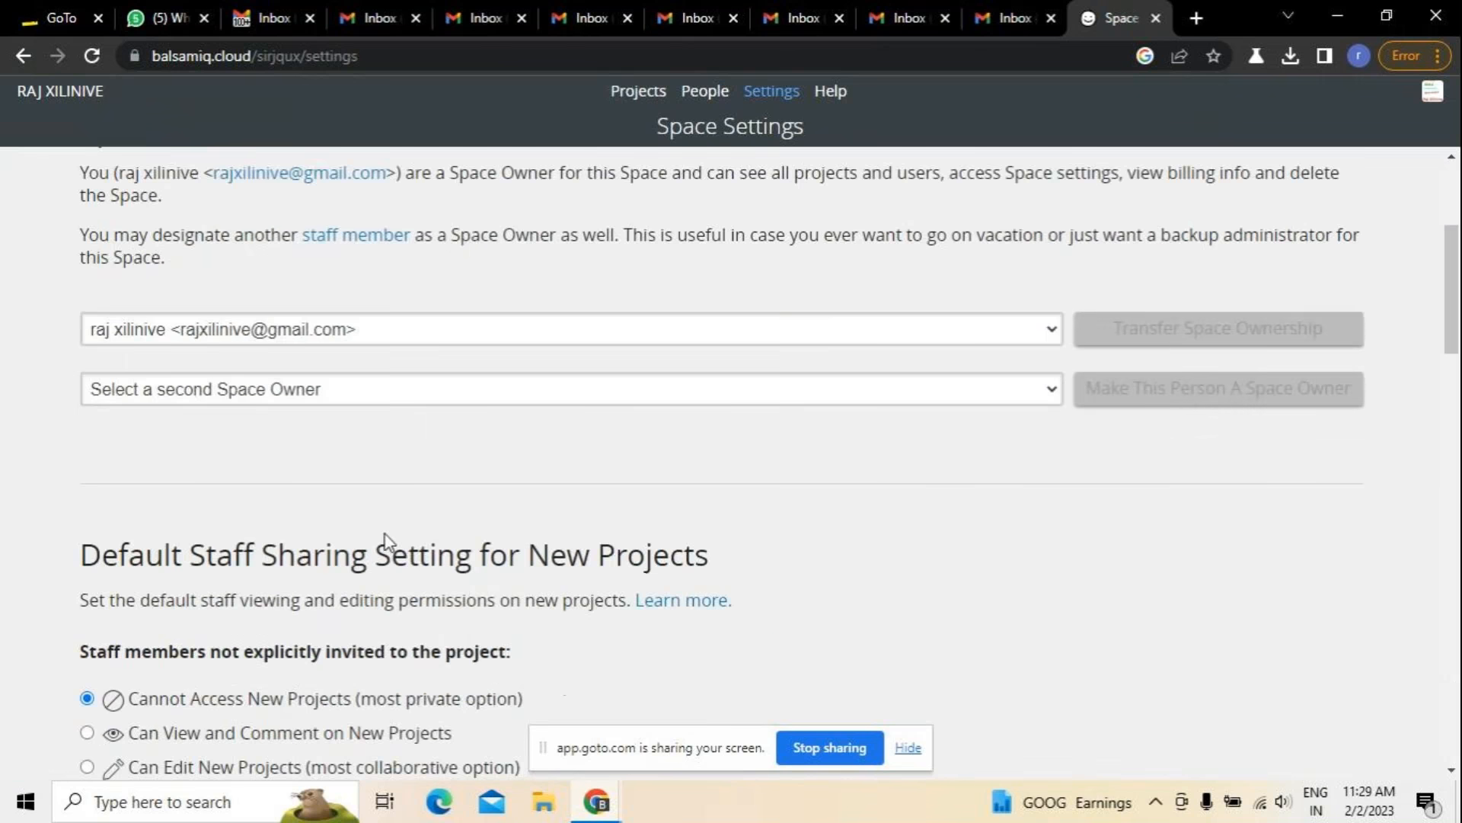
scroll(388, 542, "down", 3)
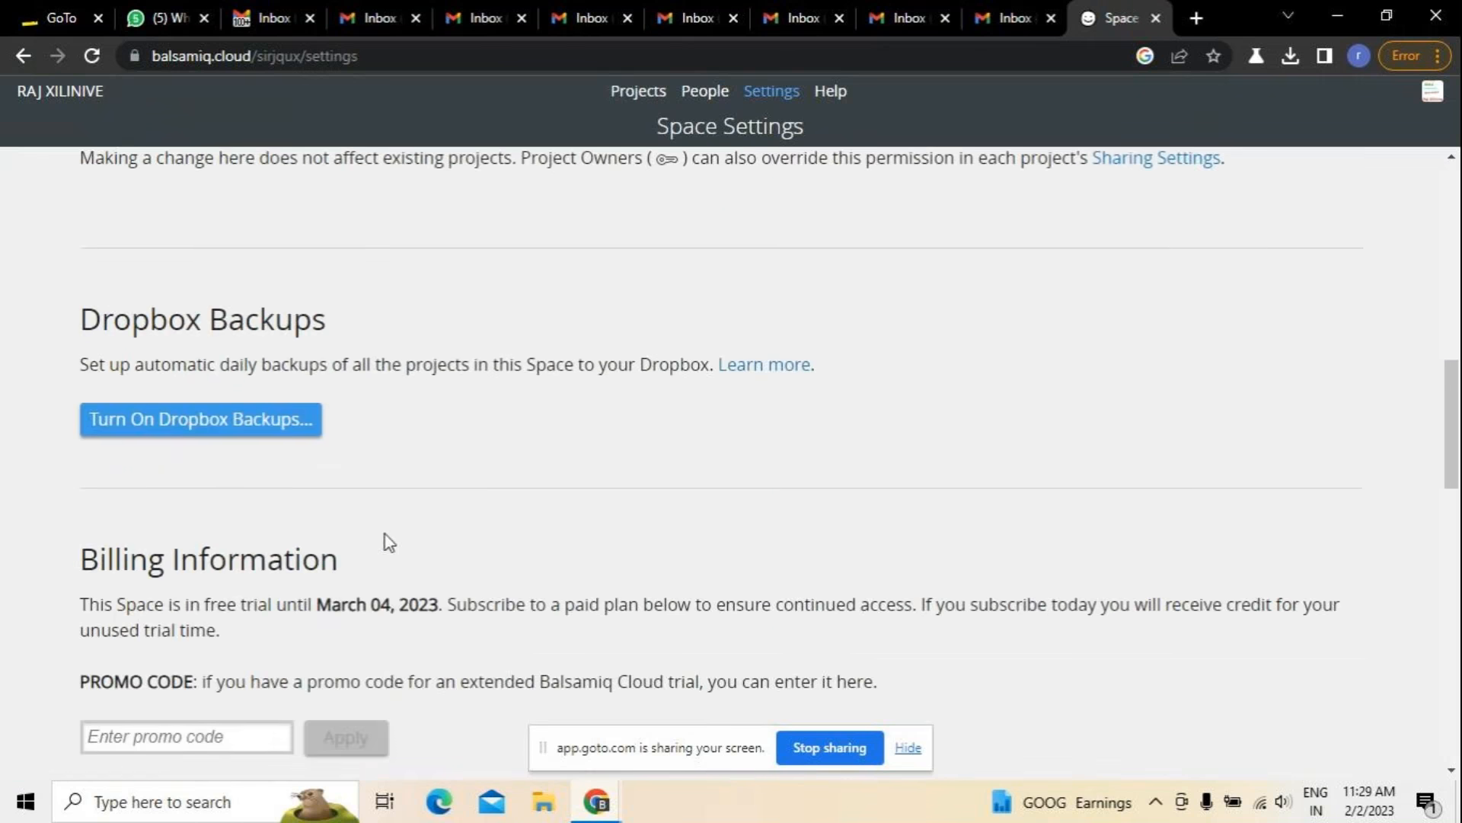
scroll(388, 542, "up", 8)
scroll(388, 542, "up", 5)
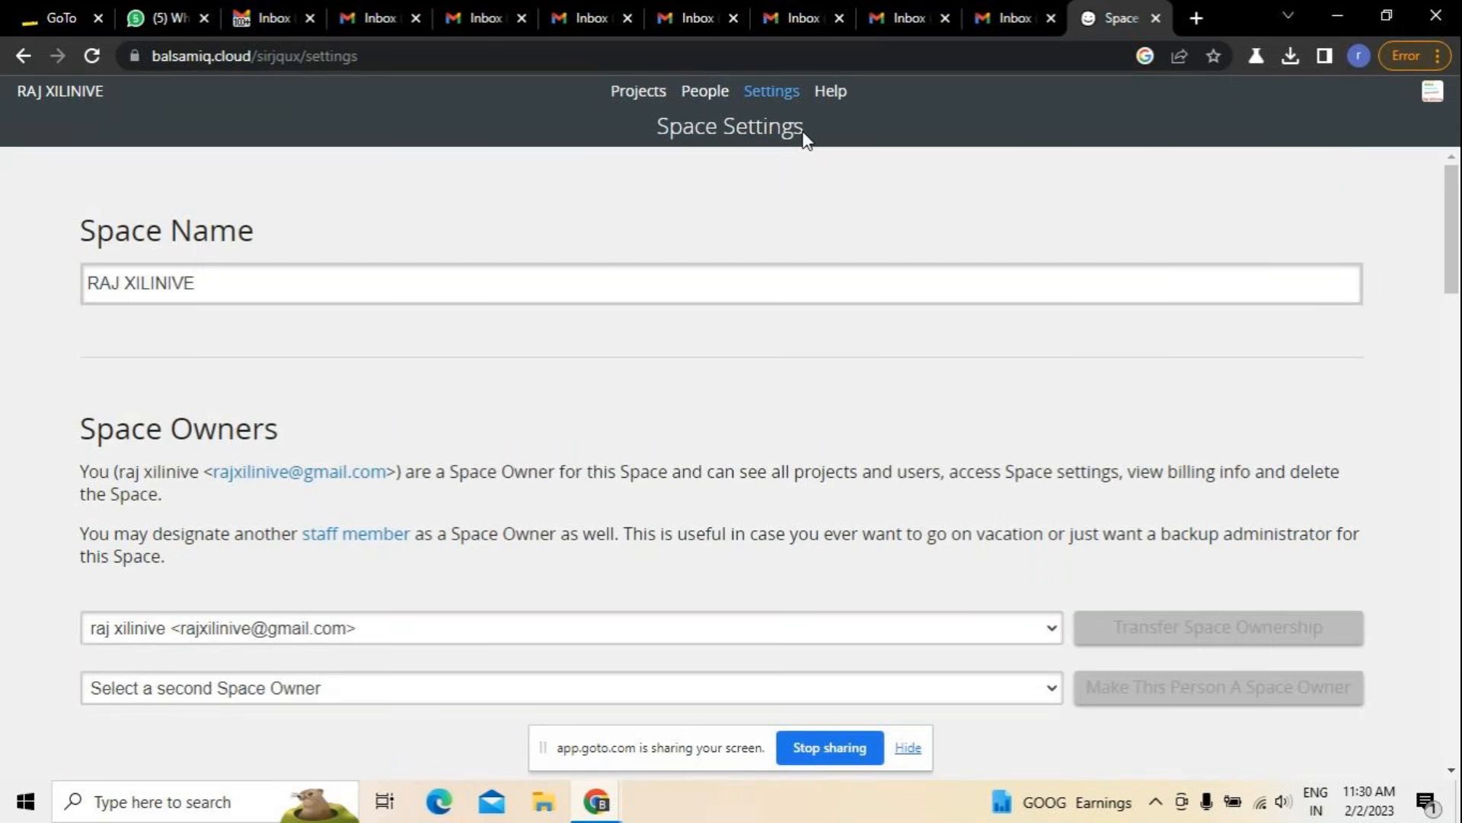
Return to the projects overview, keep it in grid view, and create a new project.
left_click(633, 94)
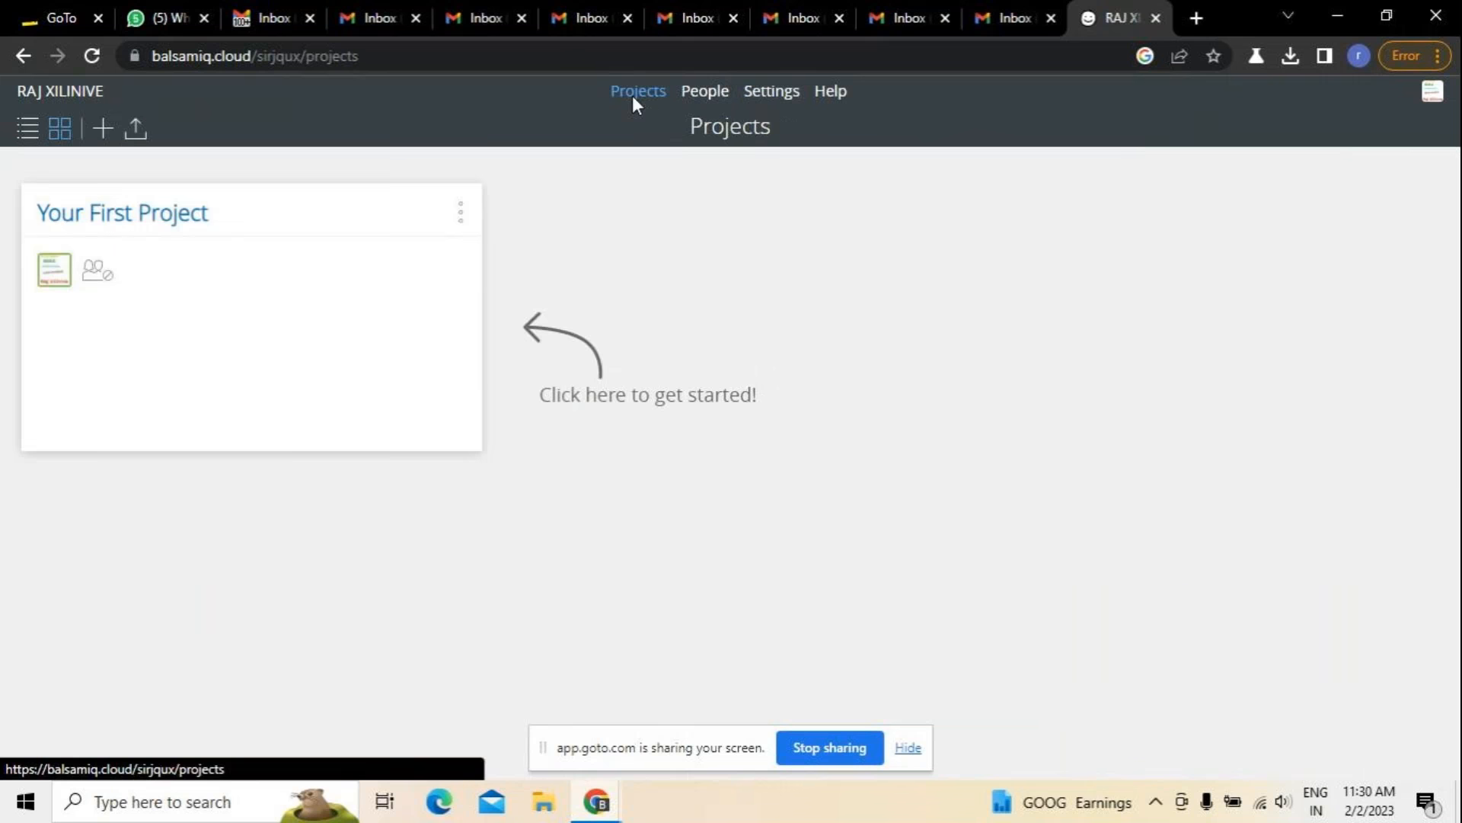
left_click(22, 126)
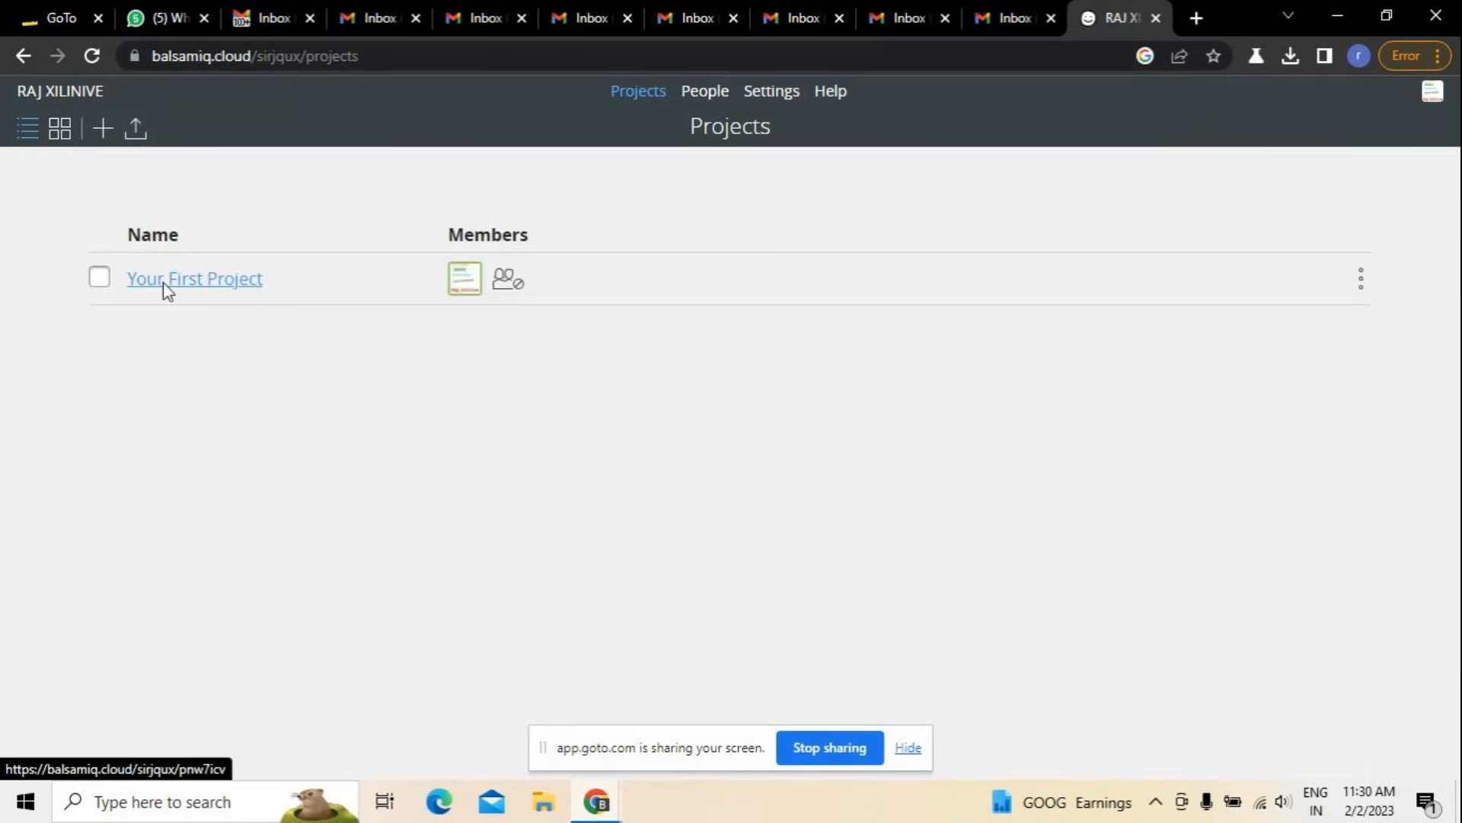
left_click(61, 131)
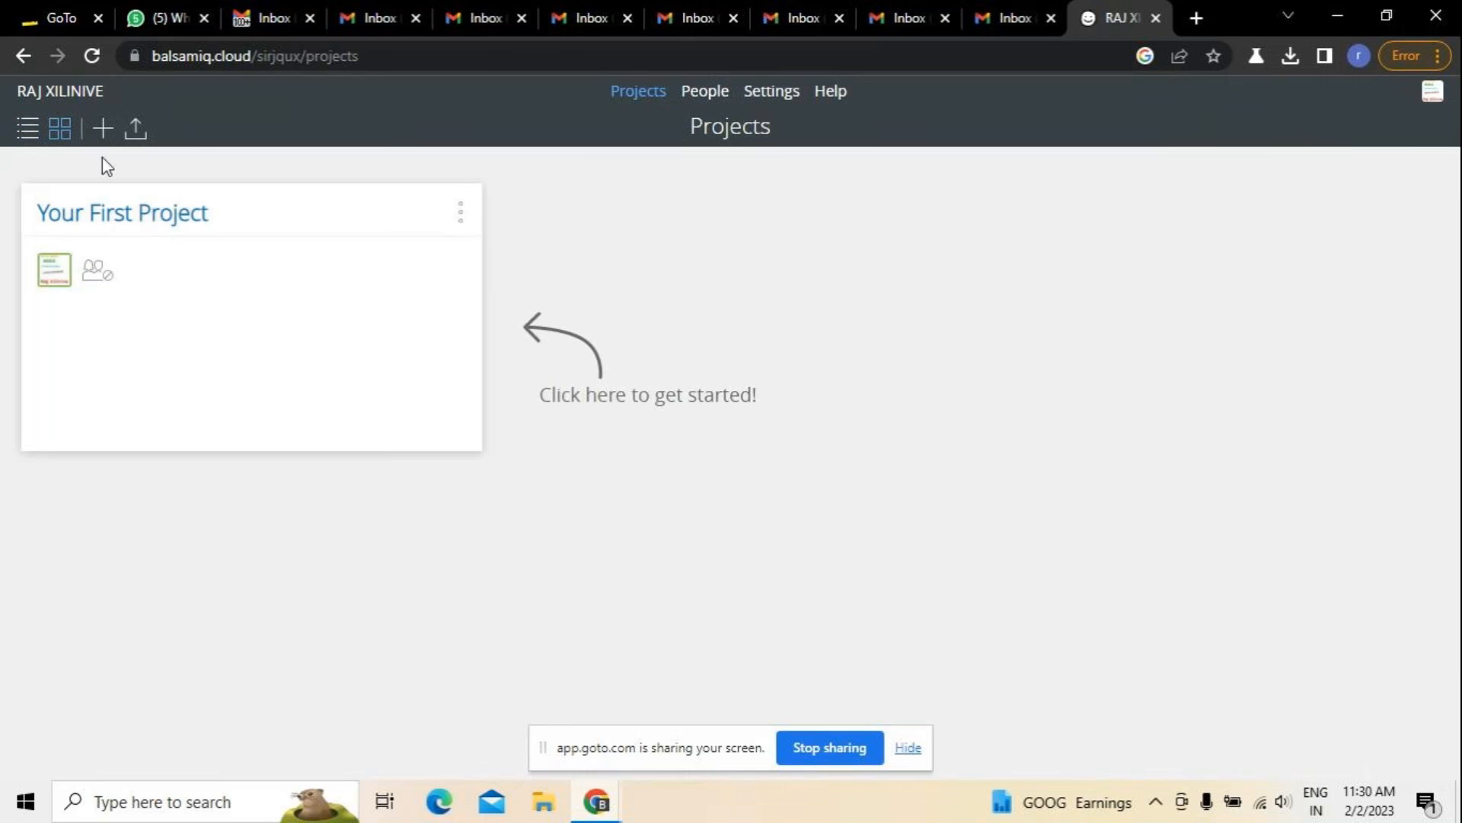
left_click(108, 128)
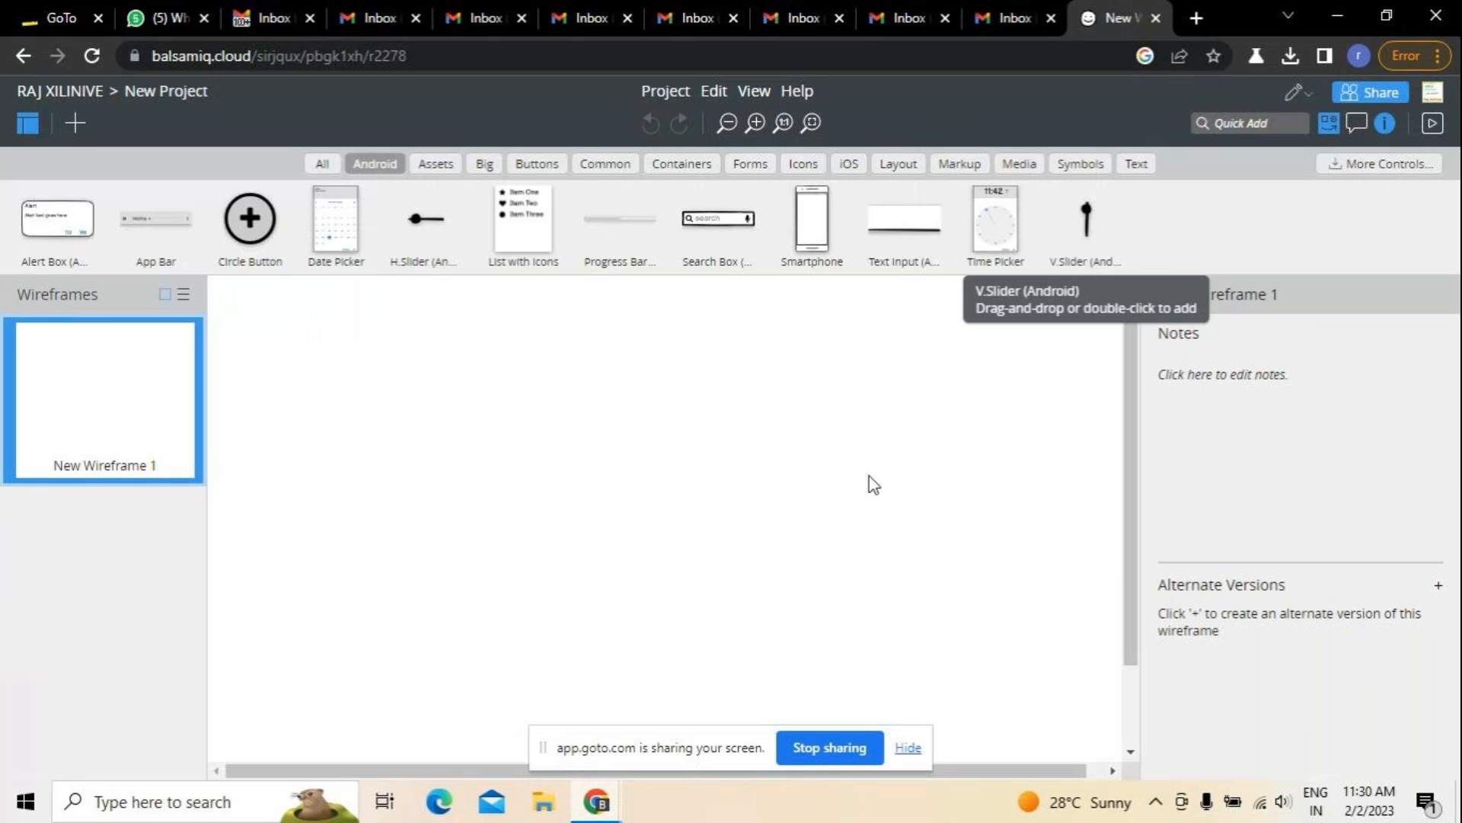
Browse the UI control categories, including Android, Assets, Buttons, Containers, Forms, Icons, Layout and Media, ending with all controls shown.
left_click(323, 164)
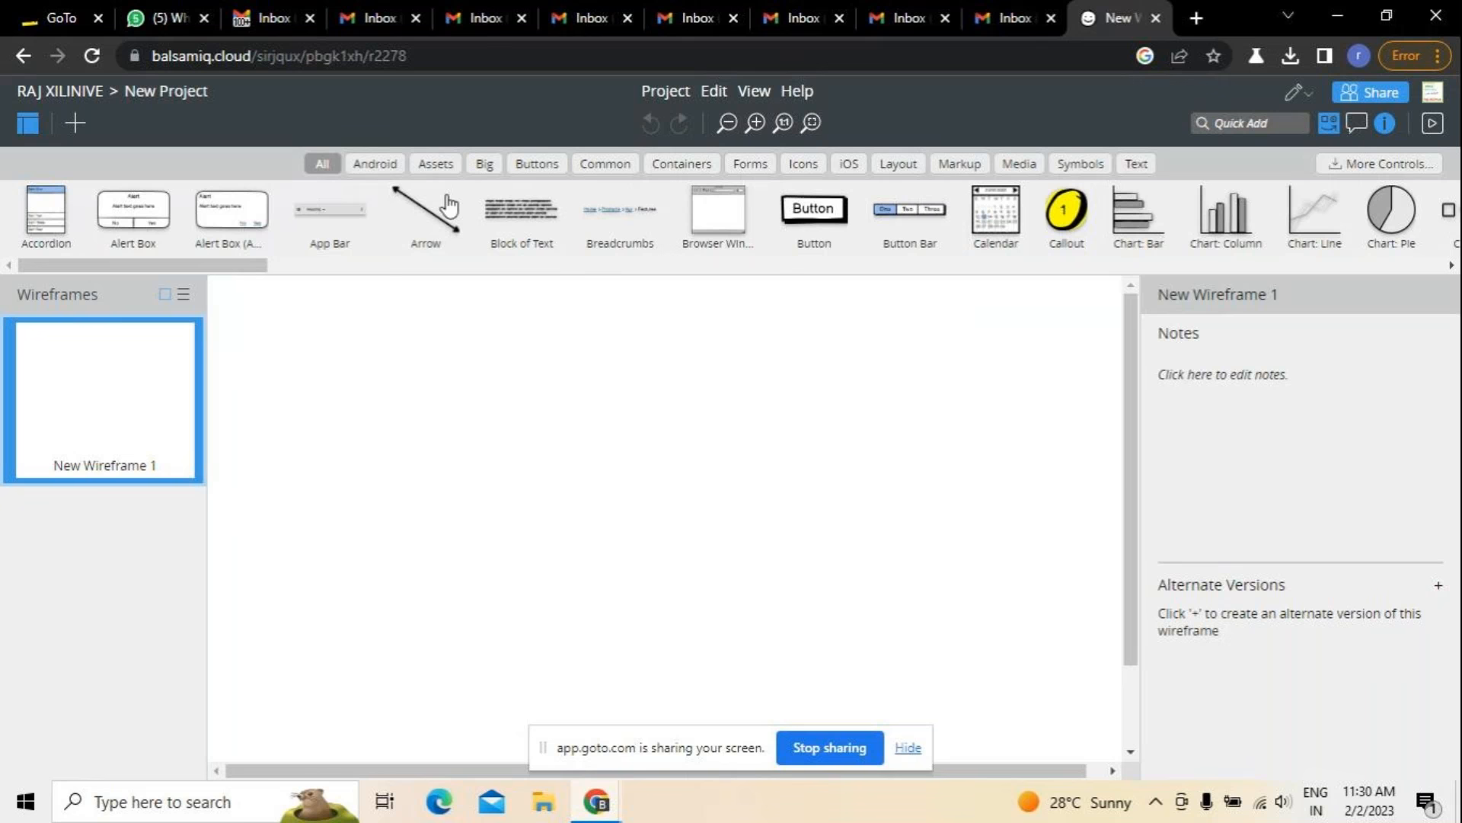
left_click(367, 163)
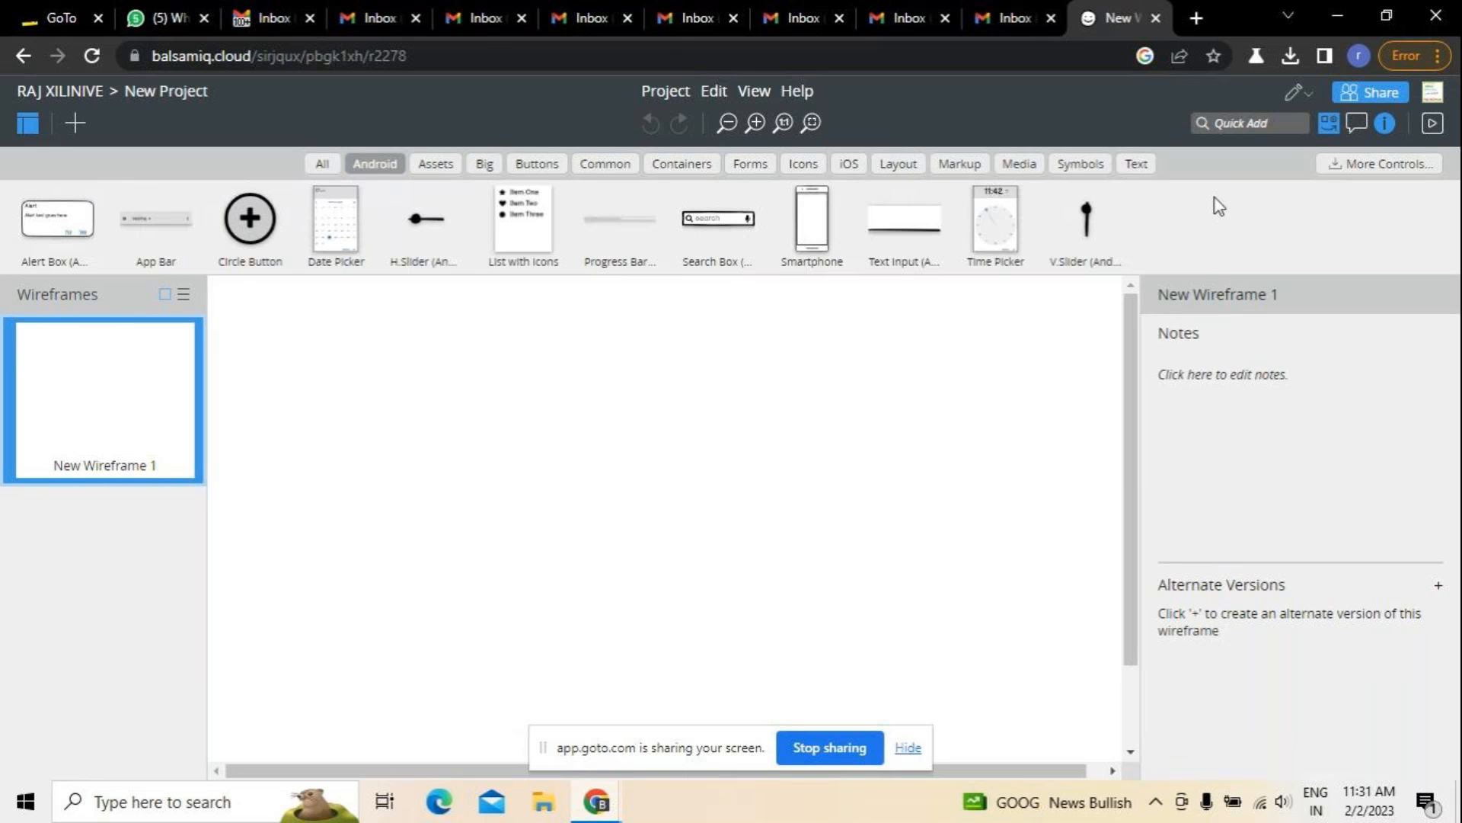
left_click(426, 168)
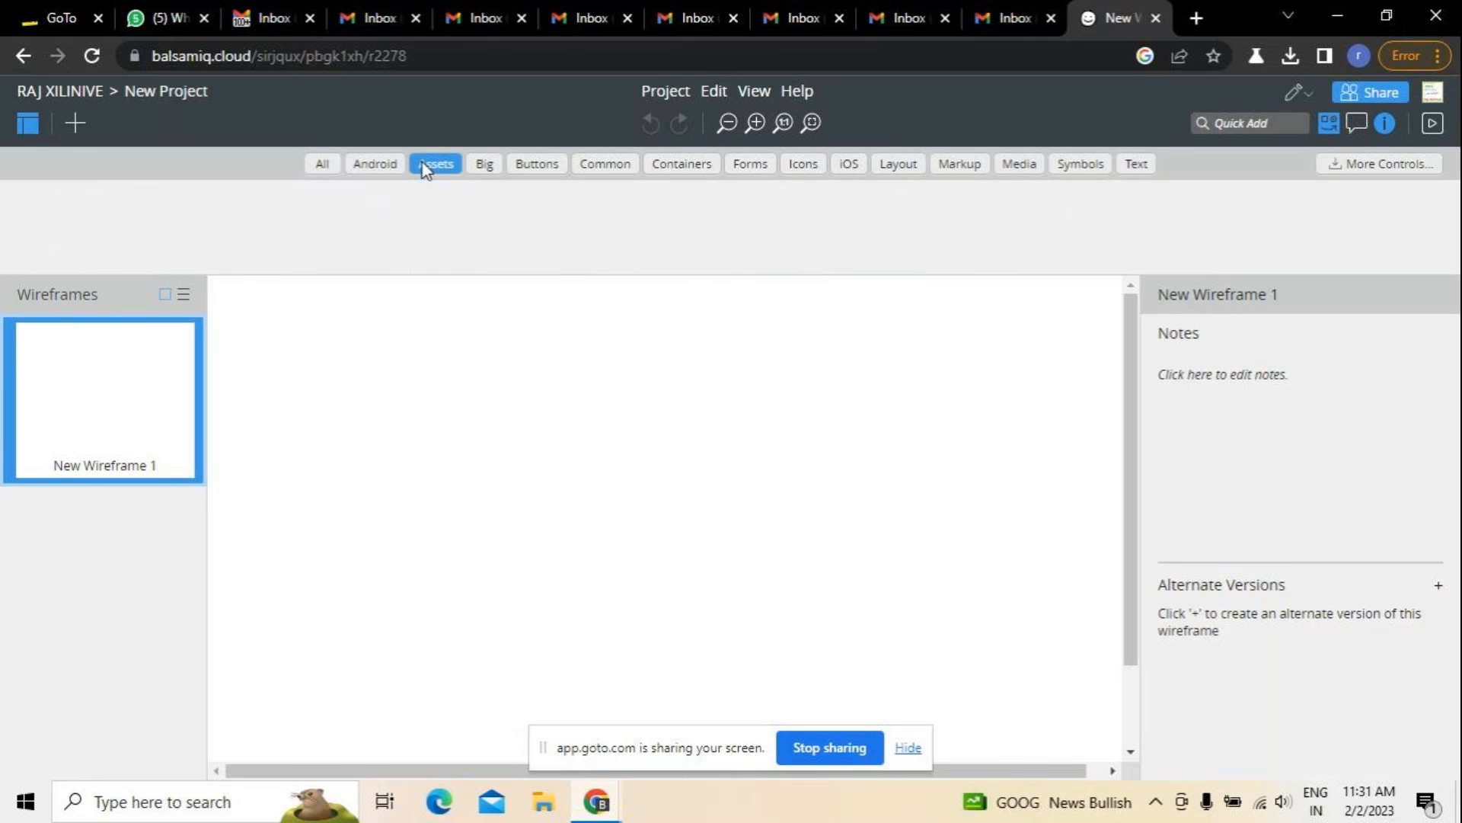
left_click(523, 160)
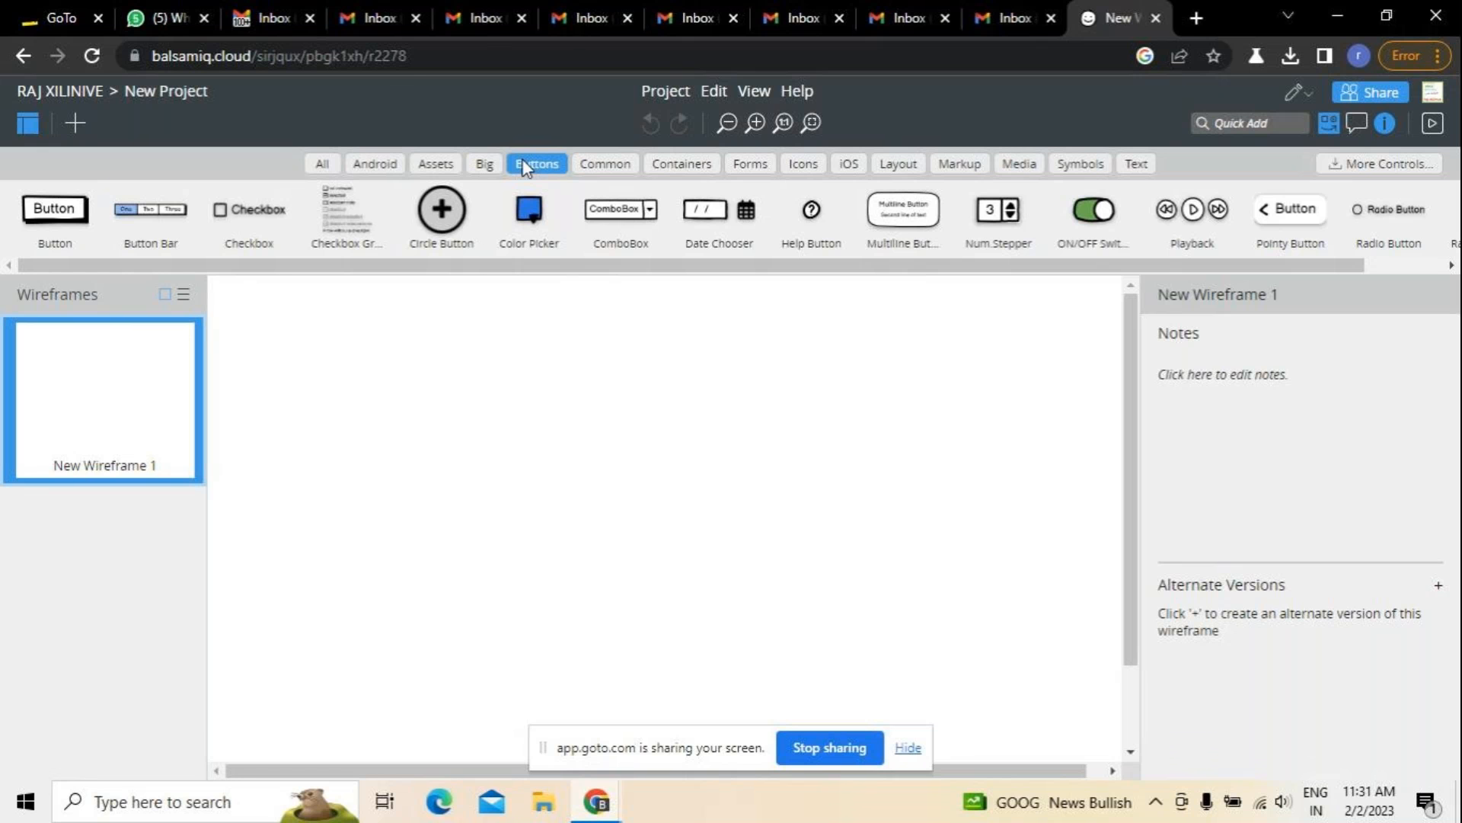
left_click(685, 164)
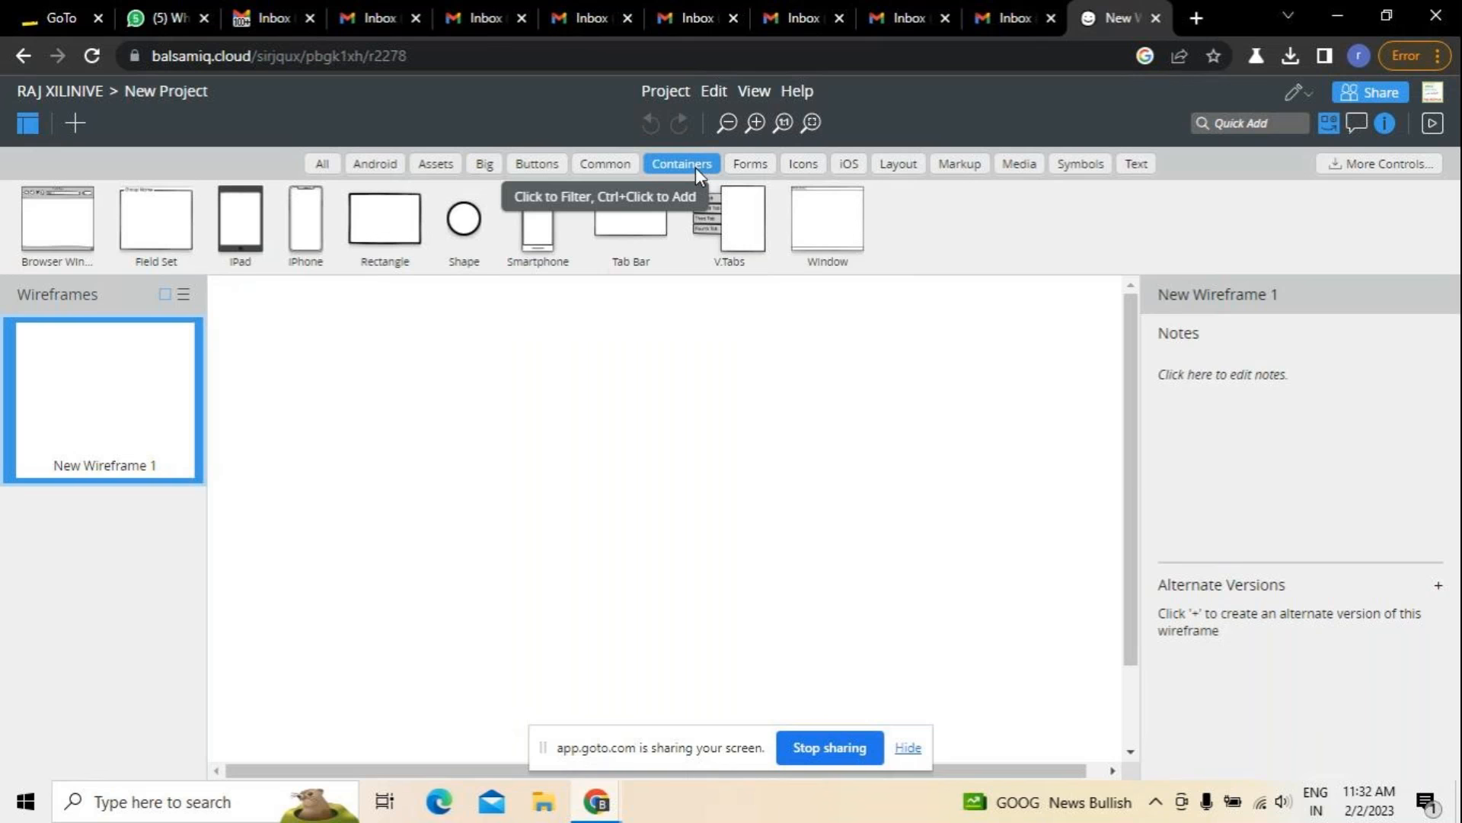
left_click(753, 163)
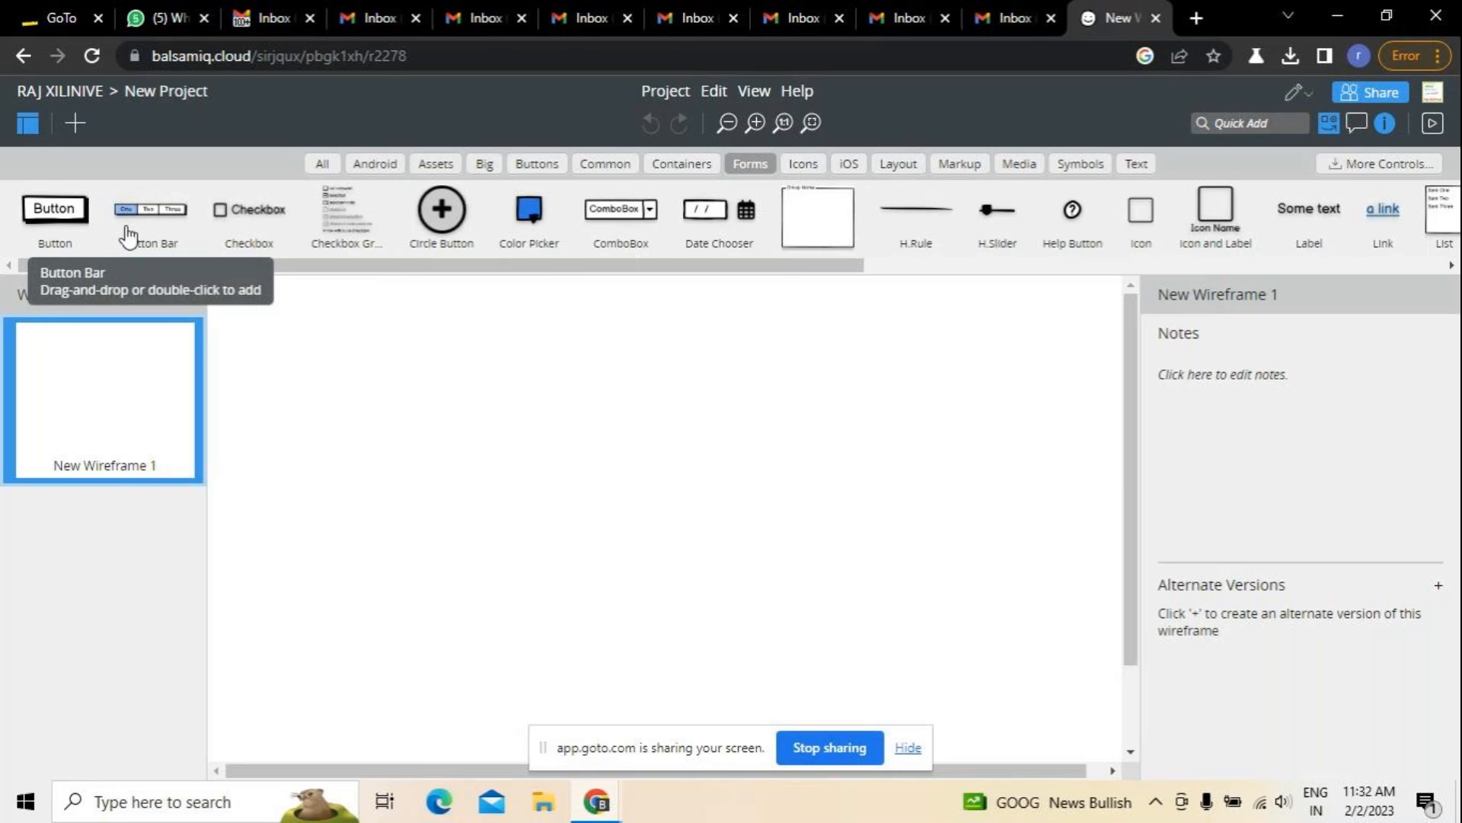
left_click(818, 164)
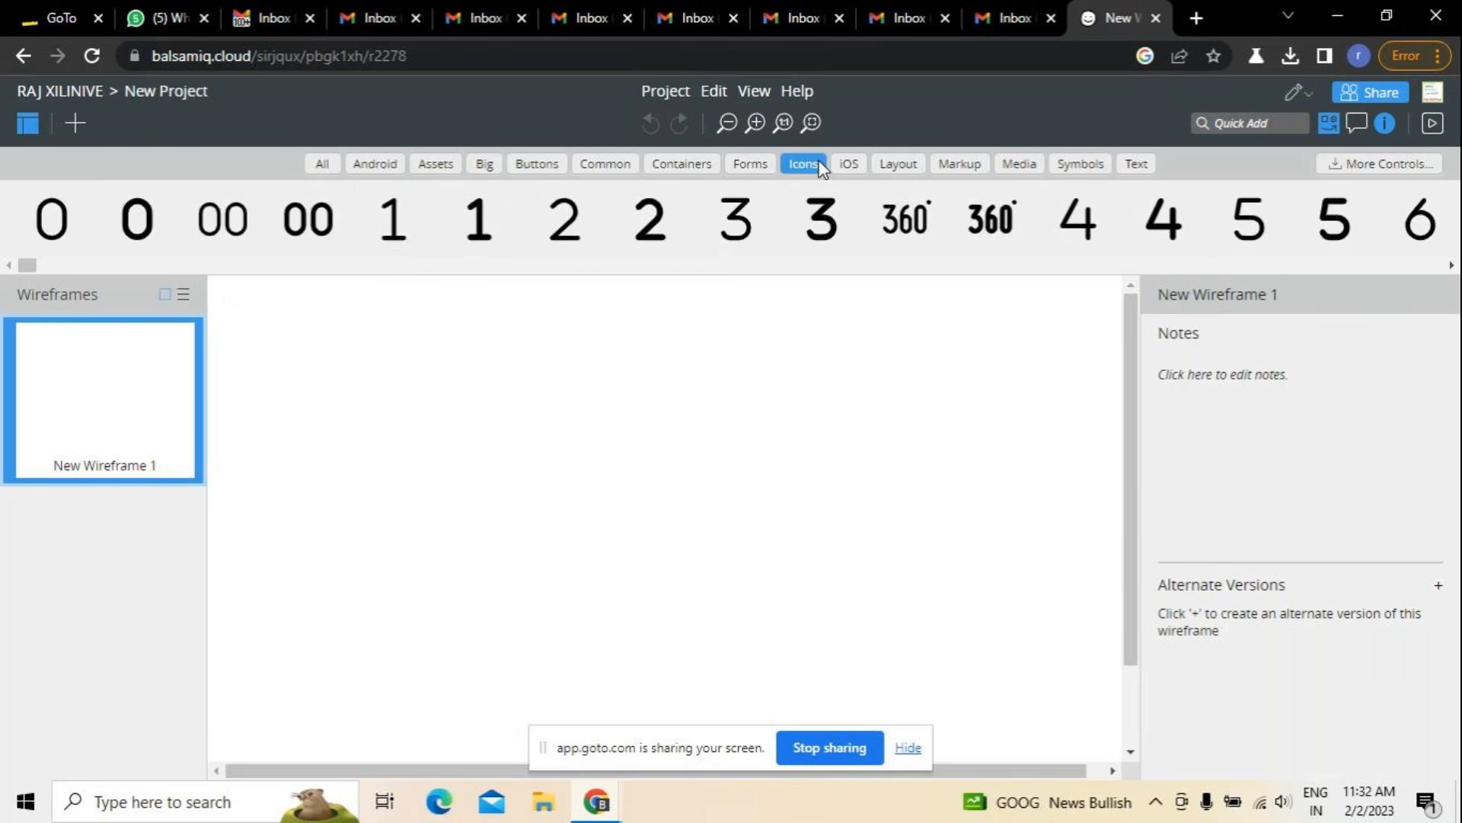
left_click(894, 164)
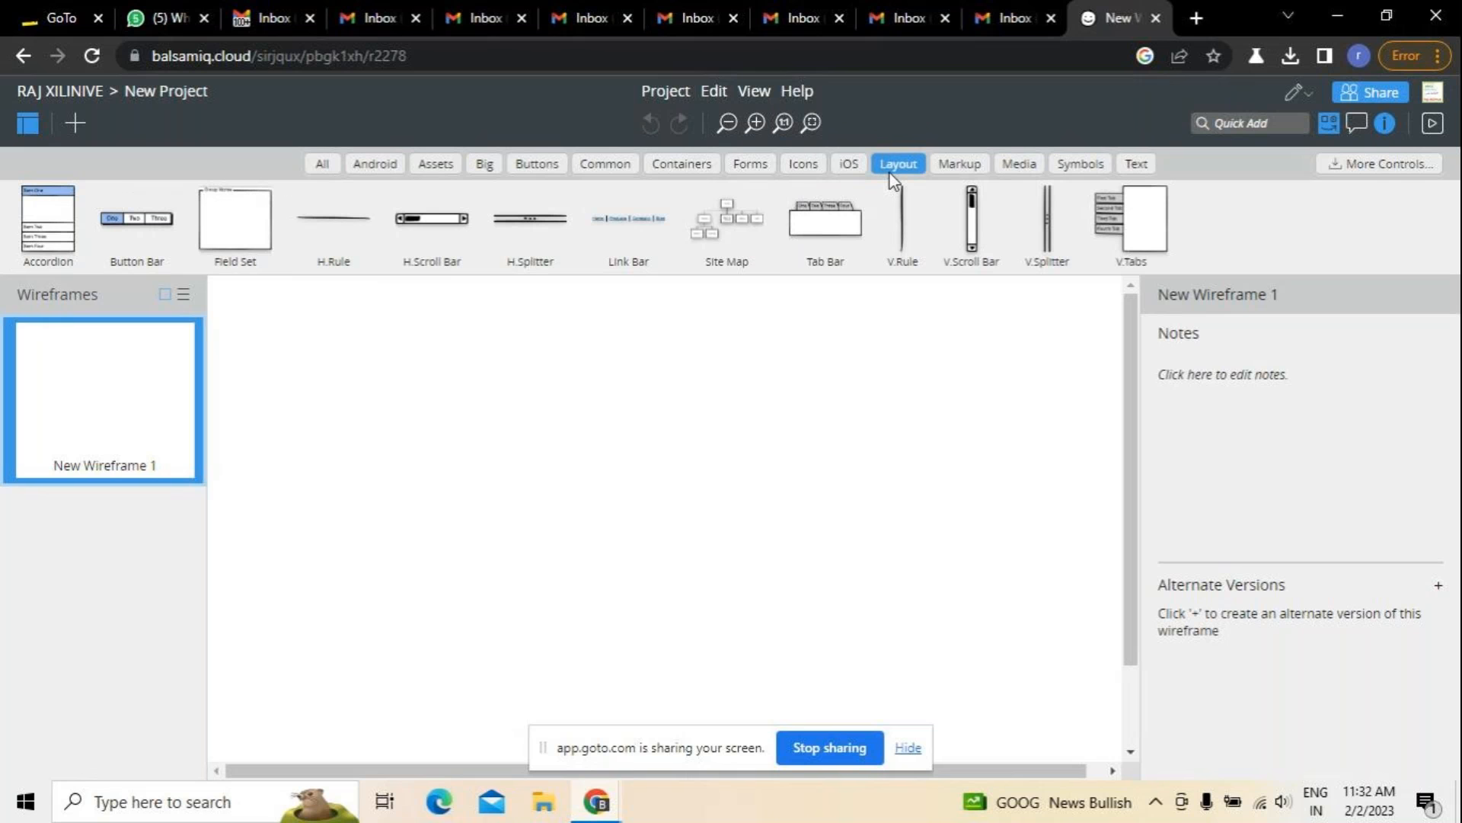
left_click(1041, 169)
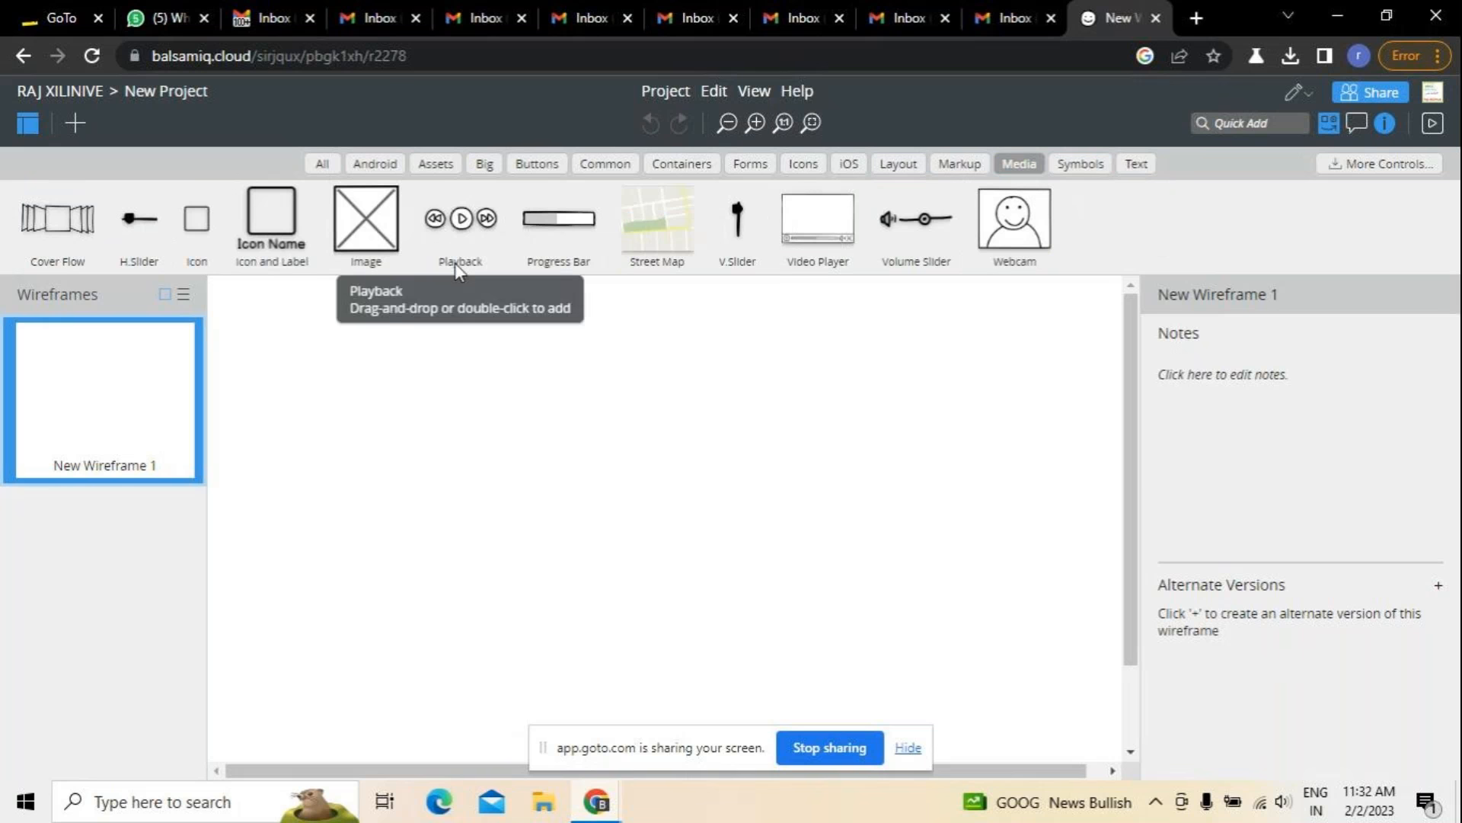
left_click(320, 166)
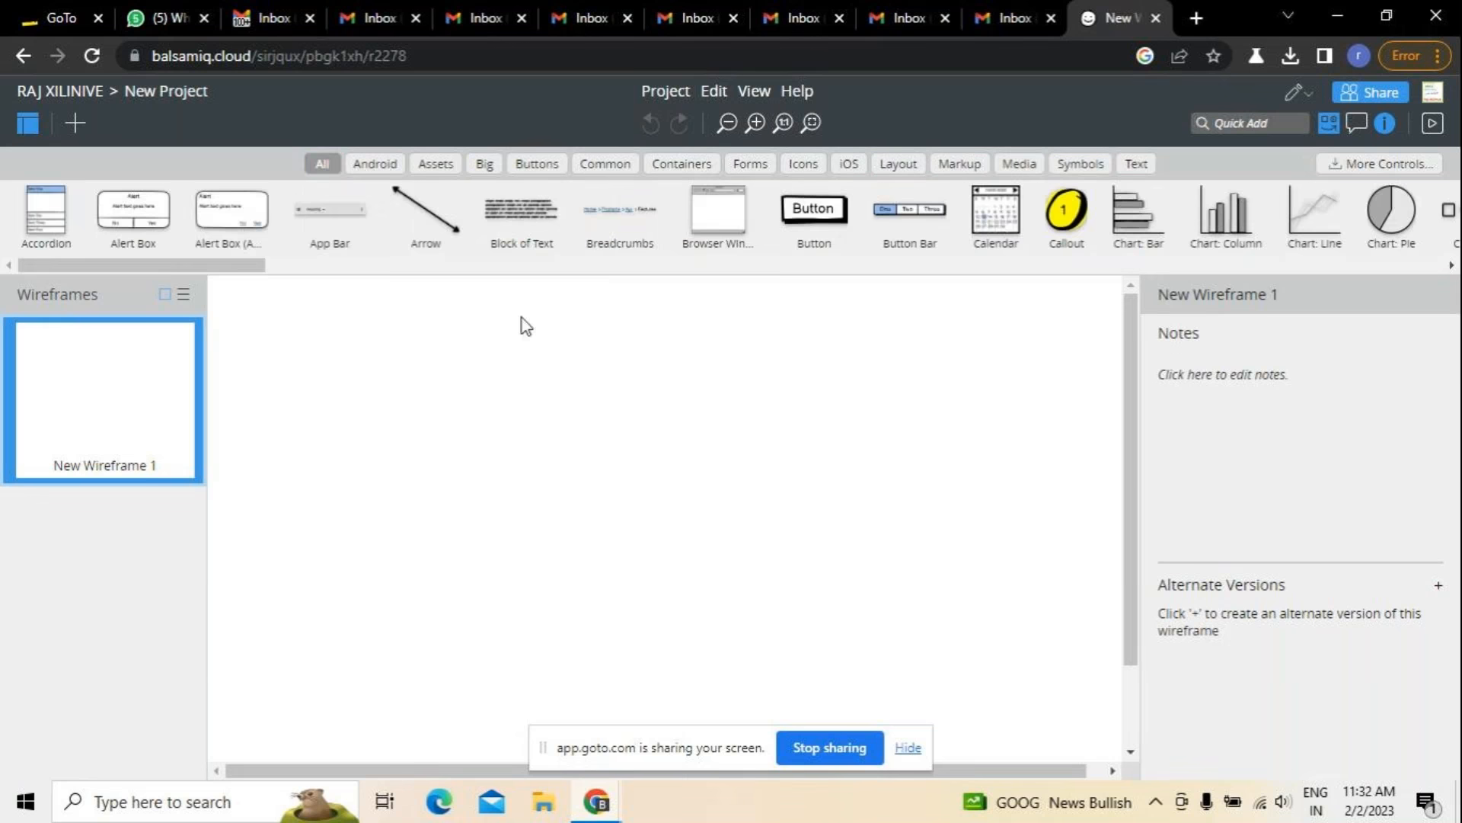
Add a second wireframe to the new project and return to New Wireframe 1 with the wireframe list hidden.
left_click(75, 122)
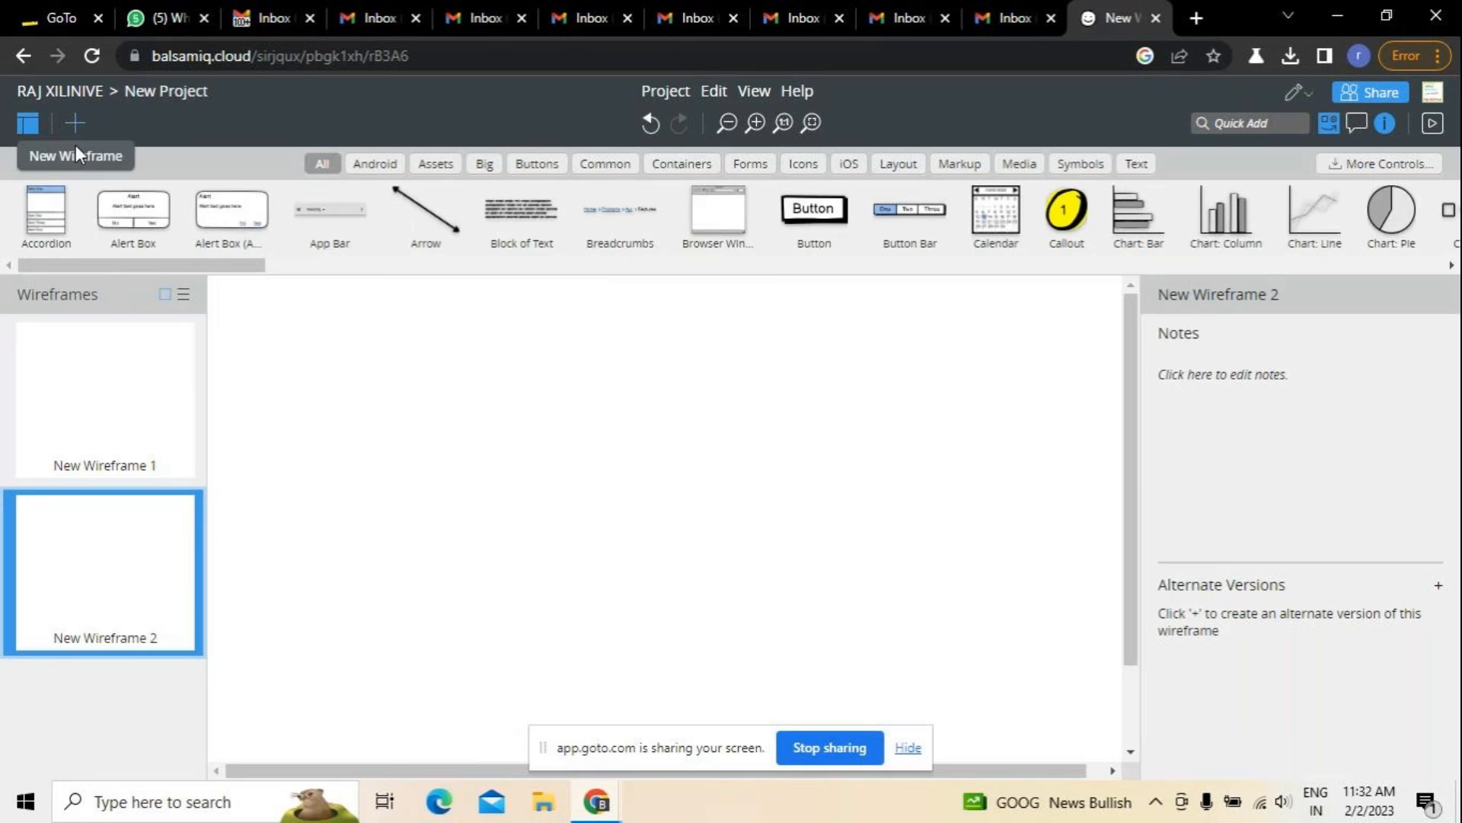
left_click(82, 340)
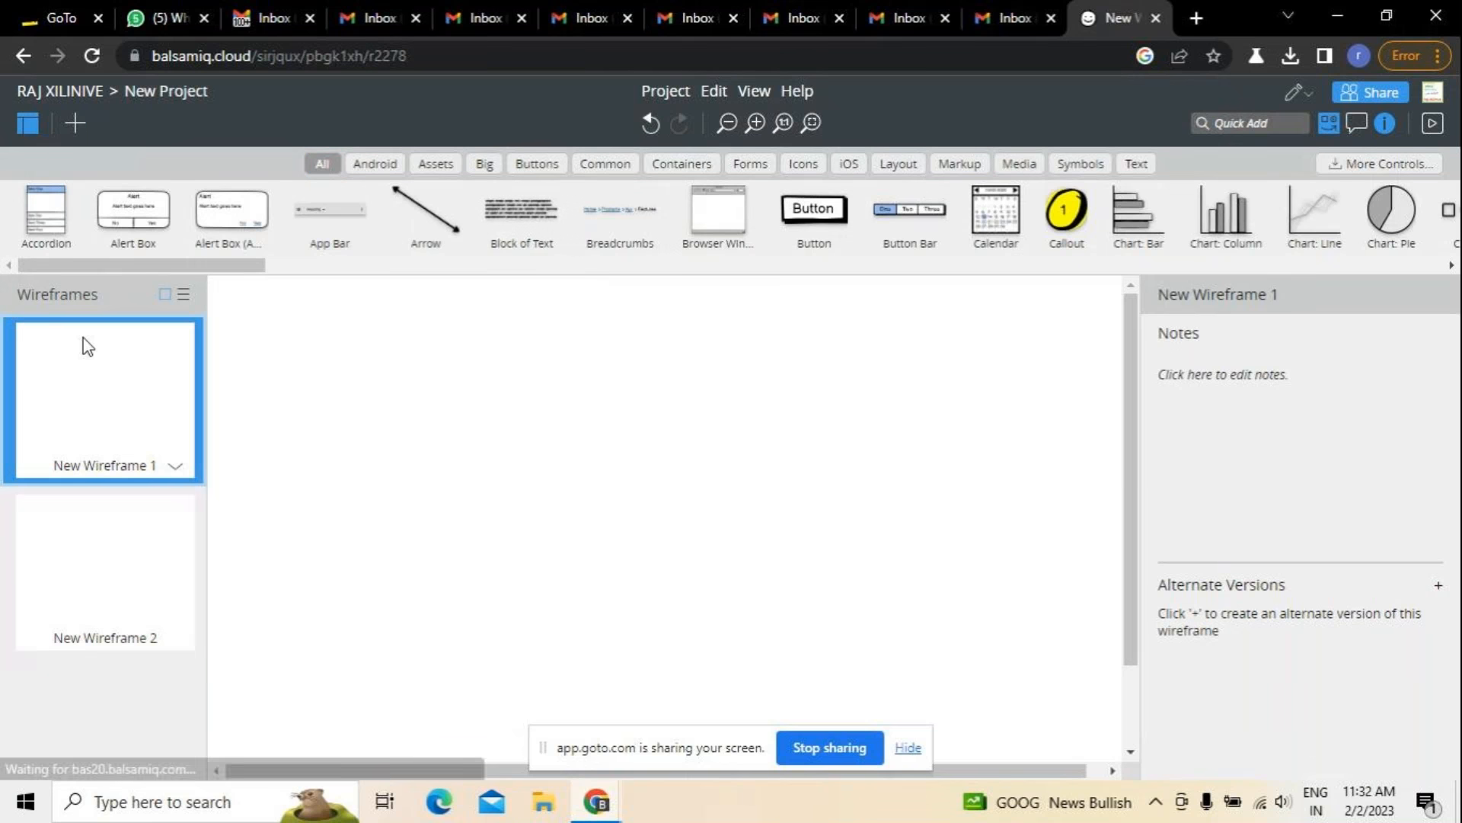
left_click(30, 130)
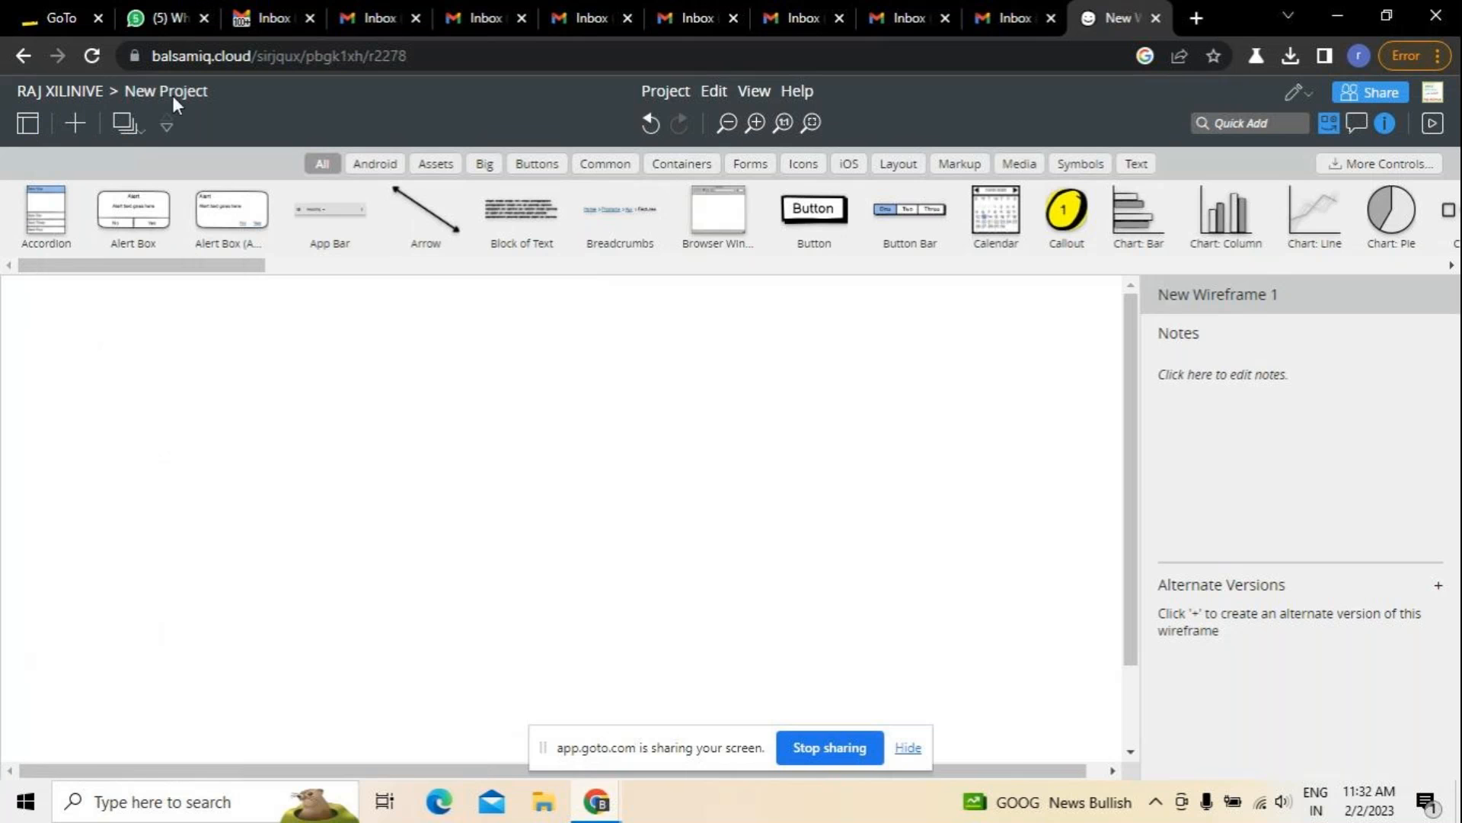
Go back to the projects overview and open Your First Project, hiding the screen-sharing notice.
left_click(171, 124)
left_click(23, 56)
left_click(21, 58)
left_click(21, 58)
left_click(73, 124)
left_click(32, 61)
left_click(24, 59)
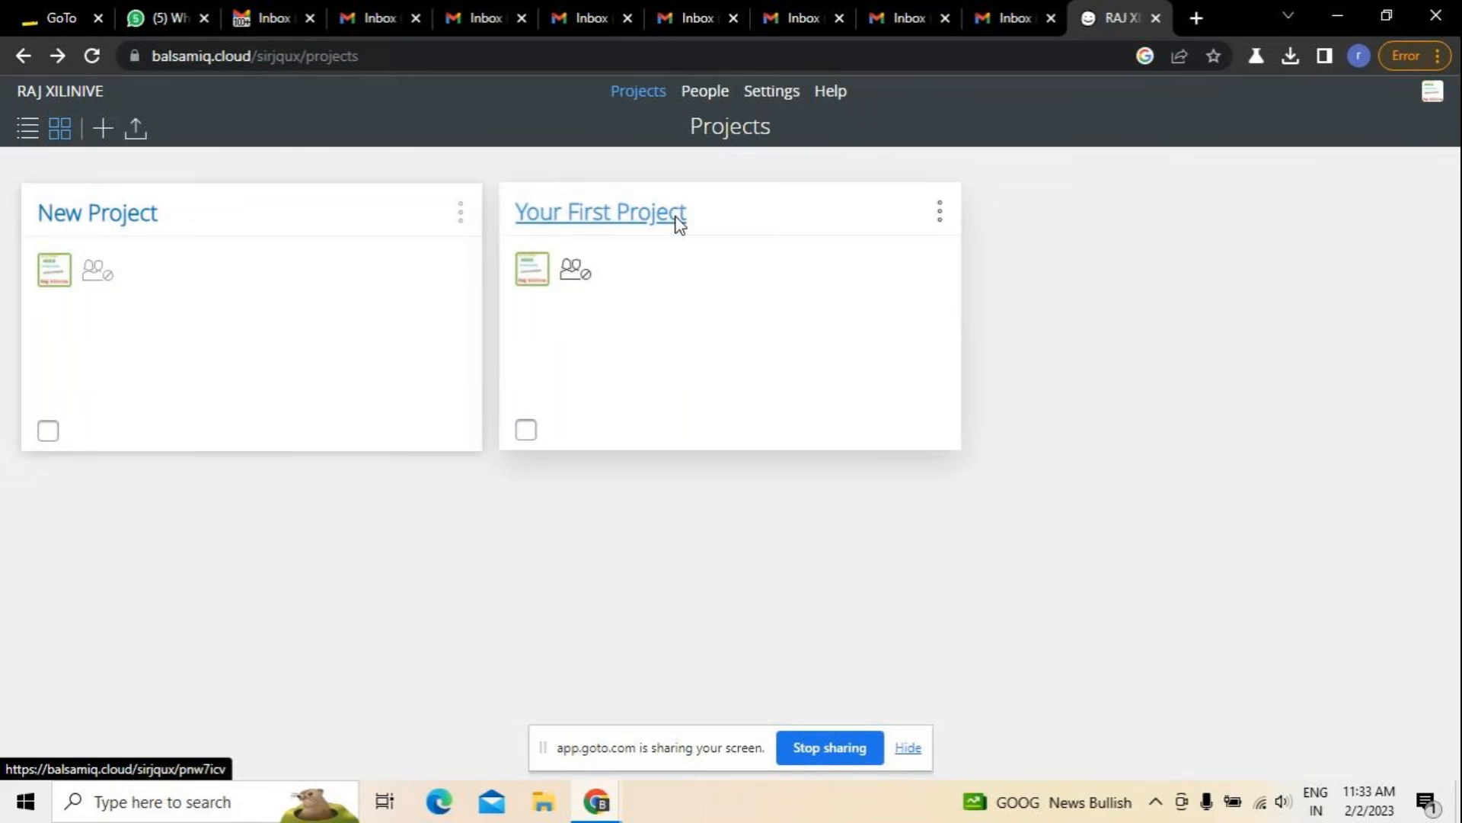
left_click(631, 218)
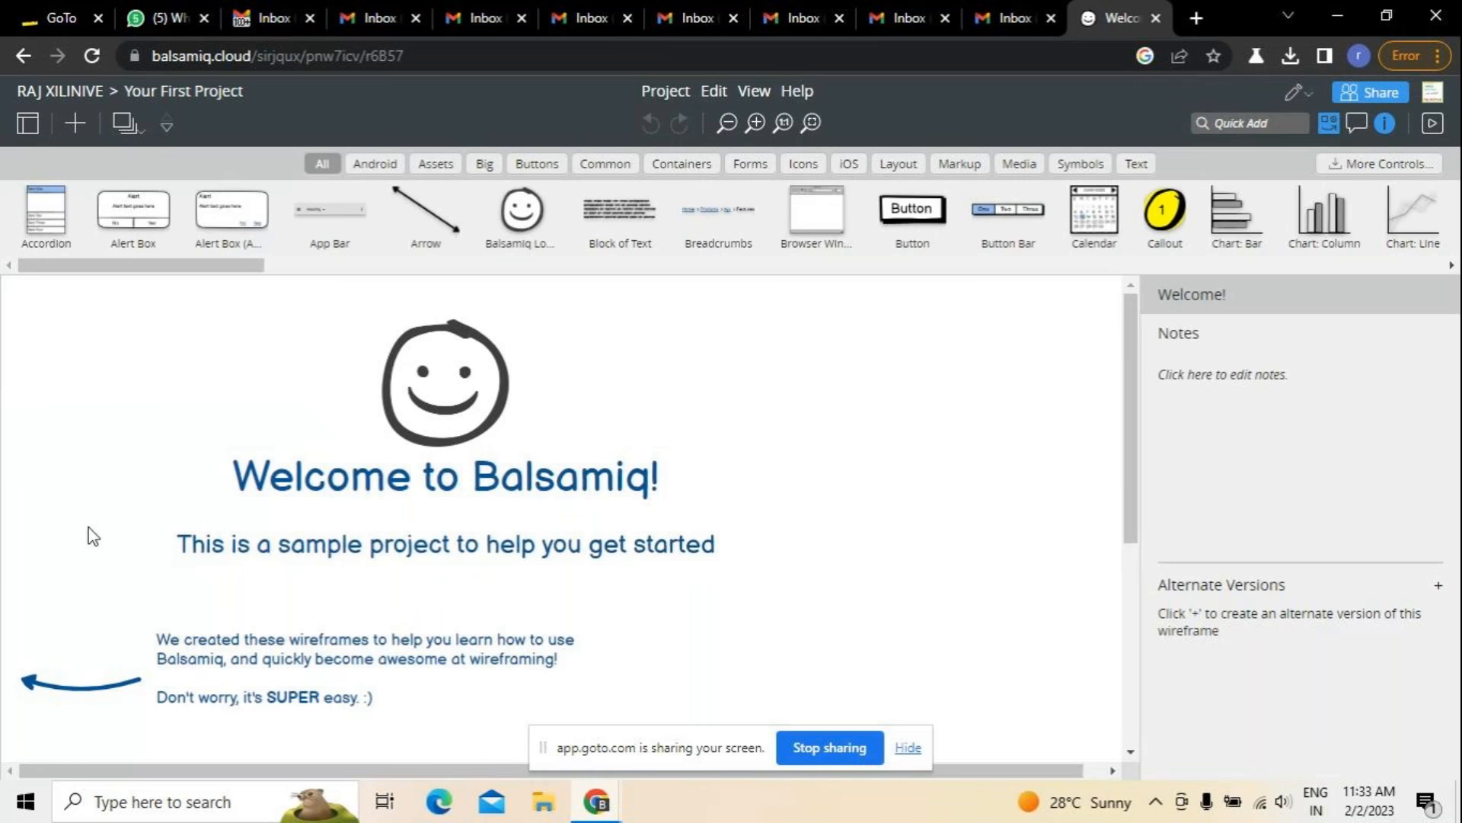
left_click(908, 748)
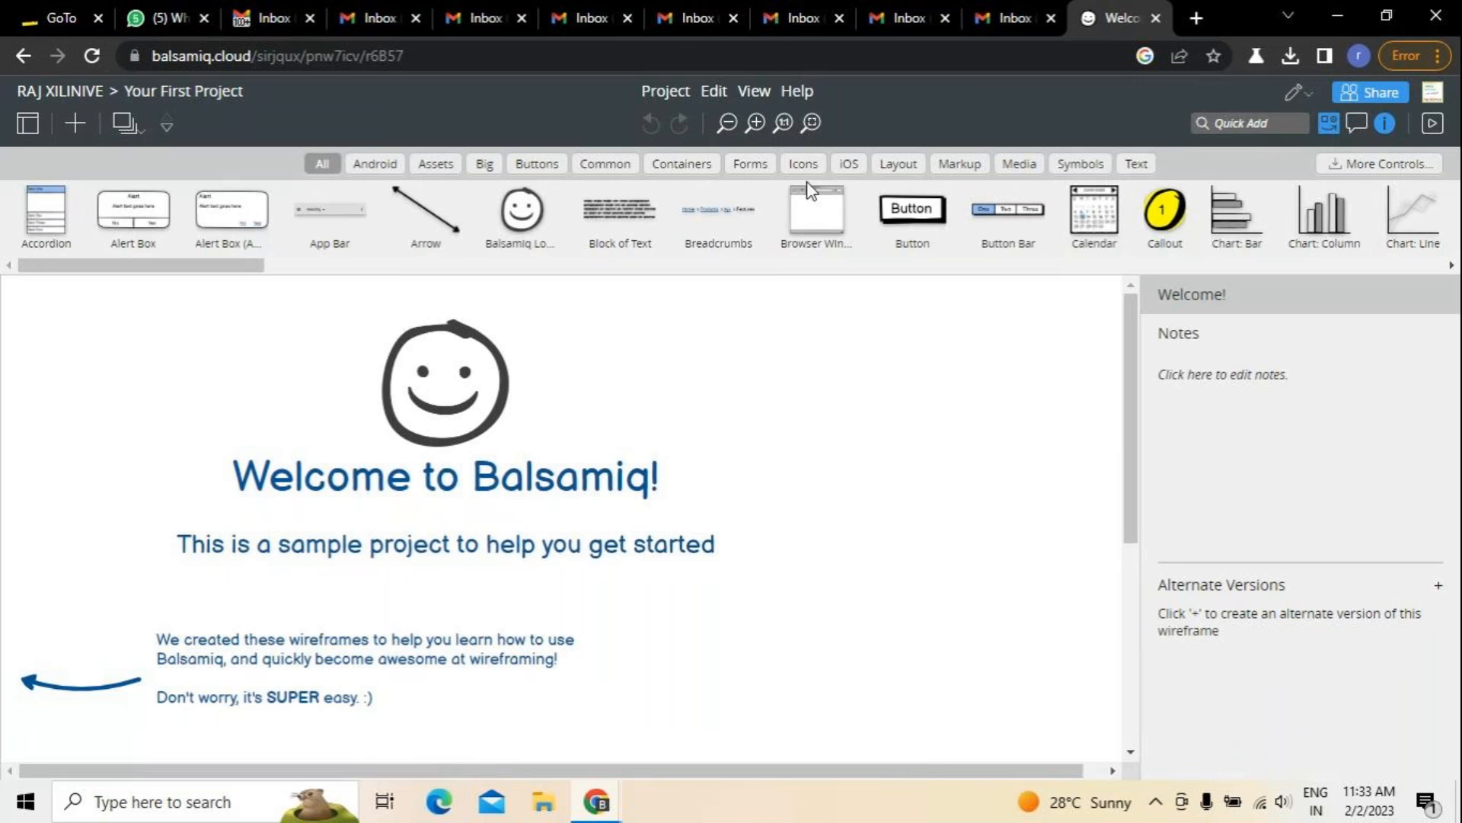
Add a Field Set control from the Forms category to the Welcome wireframe, beside the smiley logo, keeping its default group name.
left_click(761, 163)
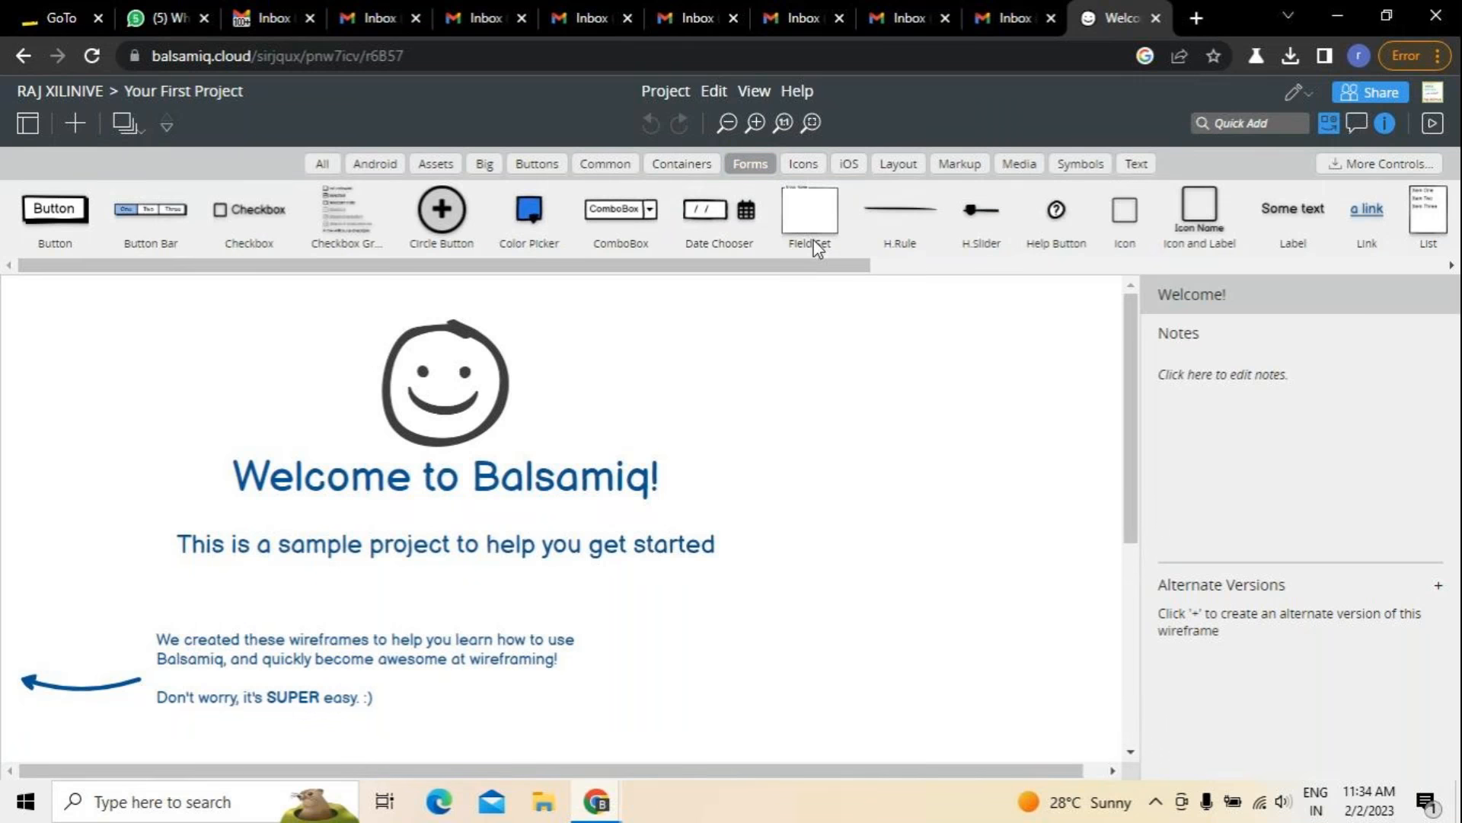
left_click_drag(805, 197, 533, 409)
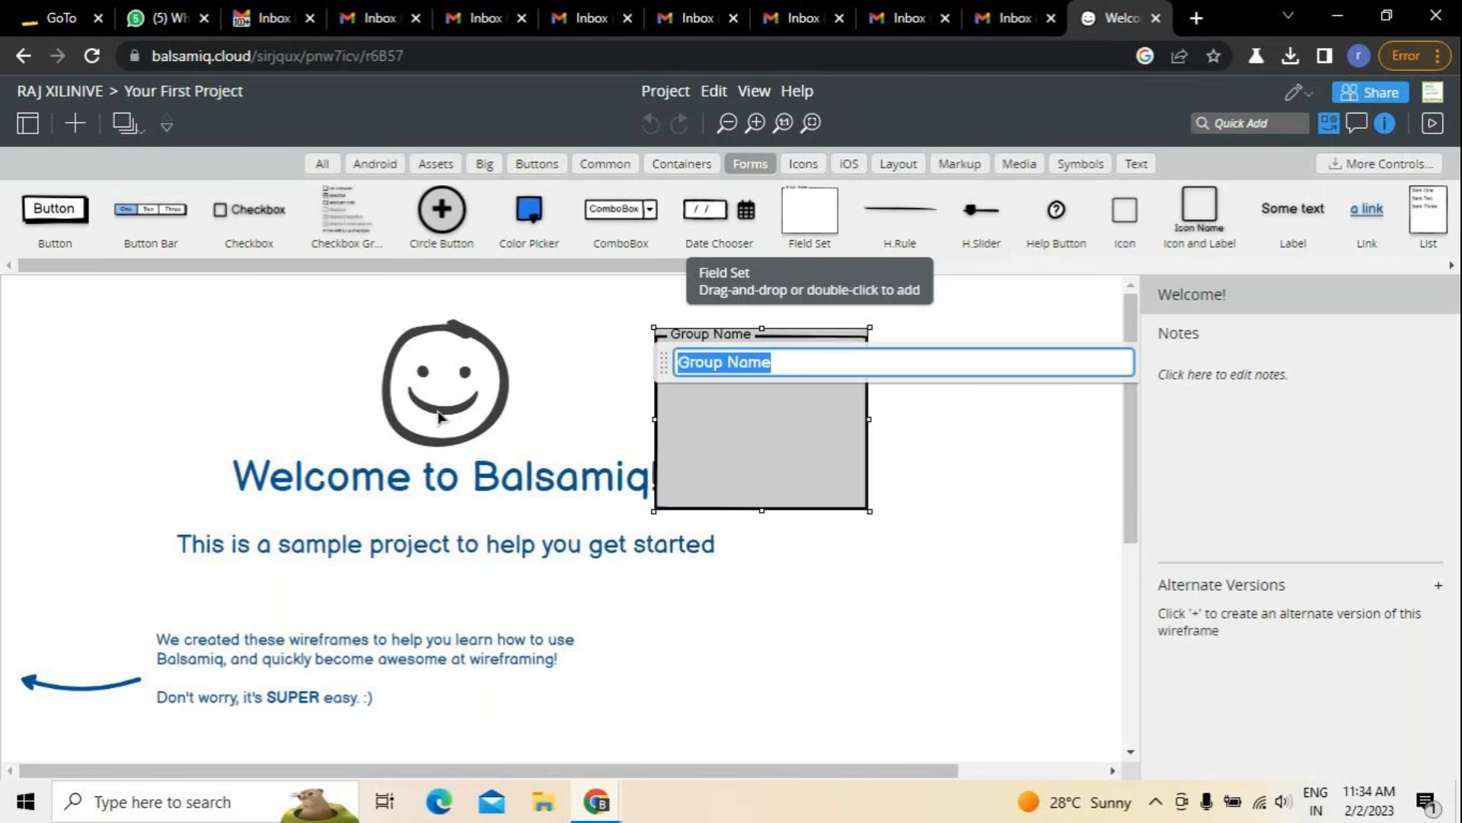
left_click(439, 416)
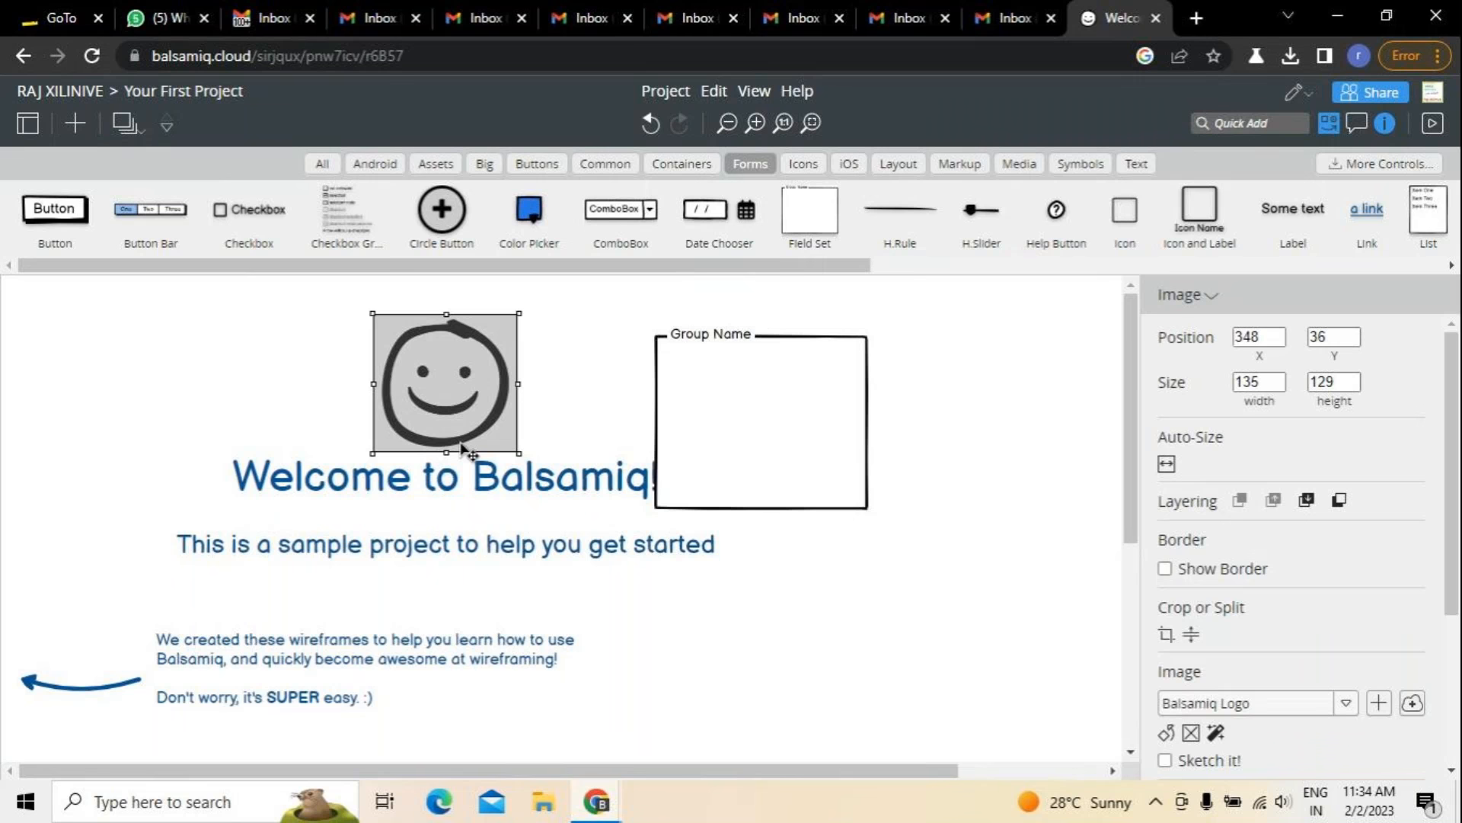
Delete the smiley logo, title, subtitle, description text and arrow from the Welcome wireframe, leaving only the Field Set.
key("Delete")
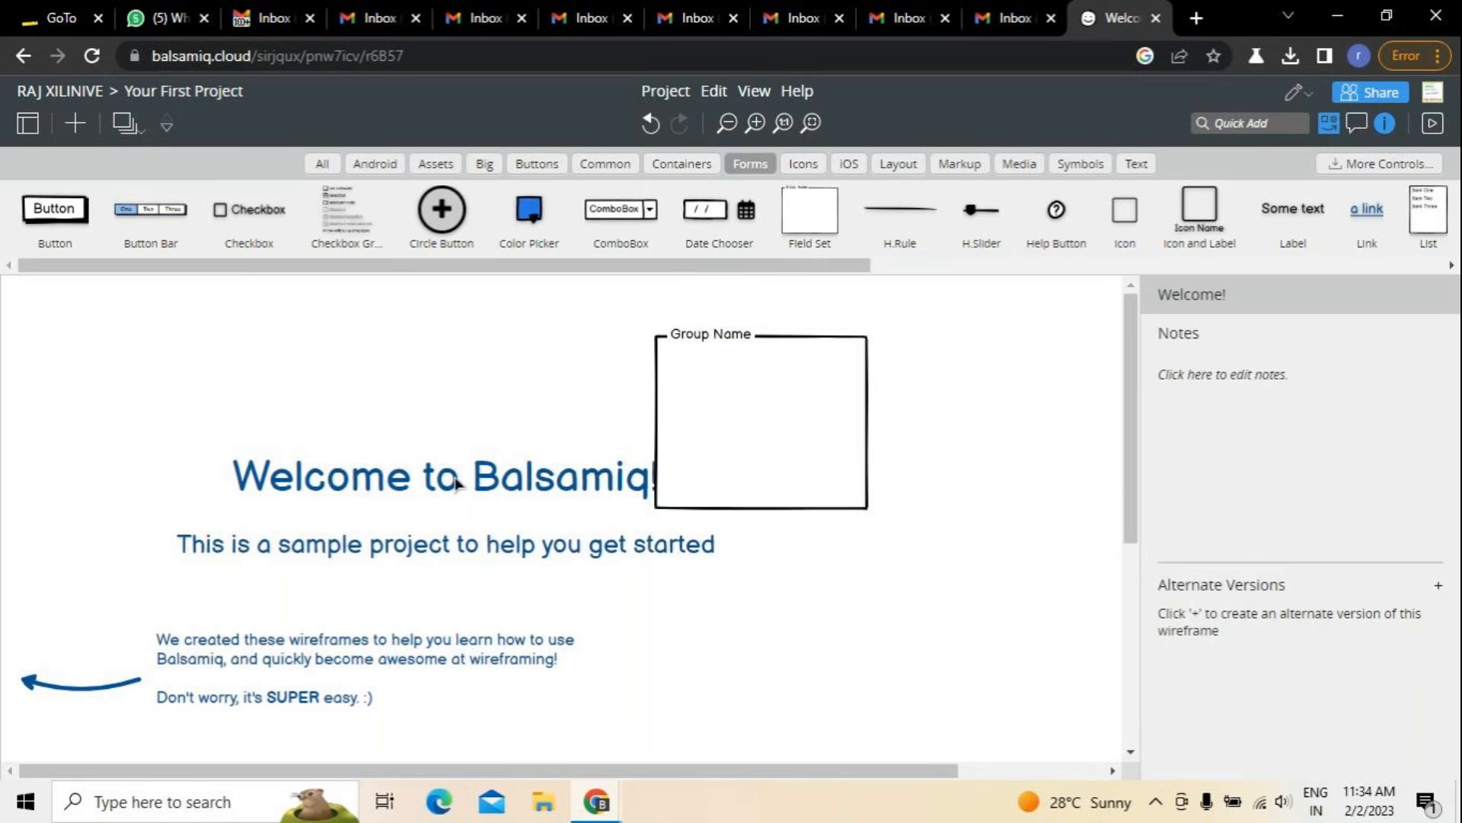
left_click(455, 483)
key("Delete")
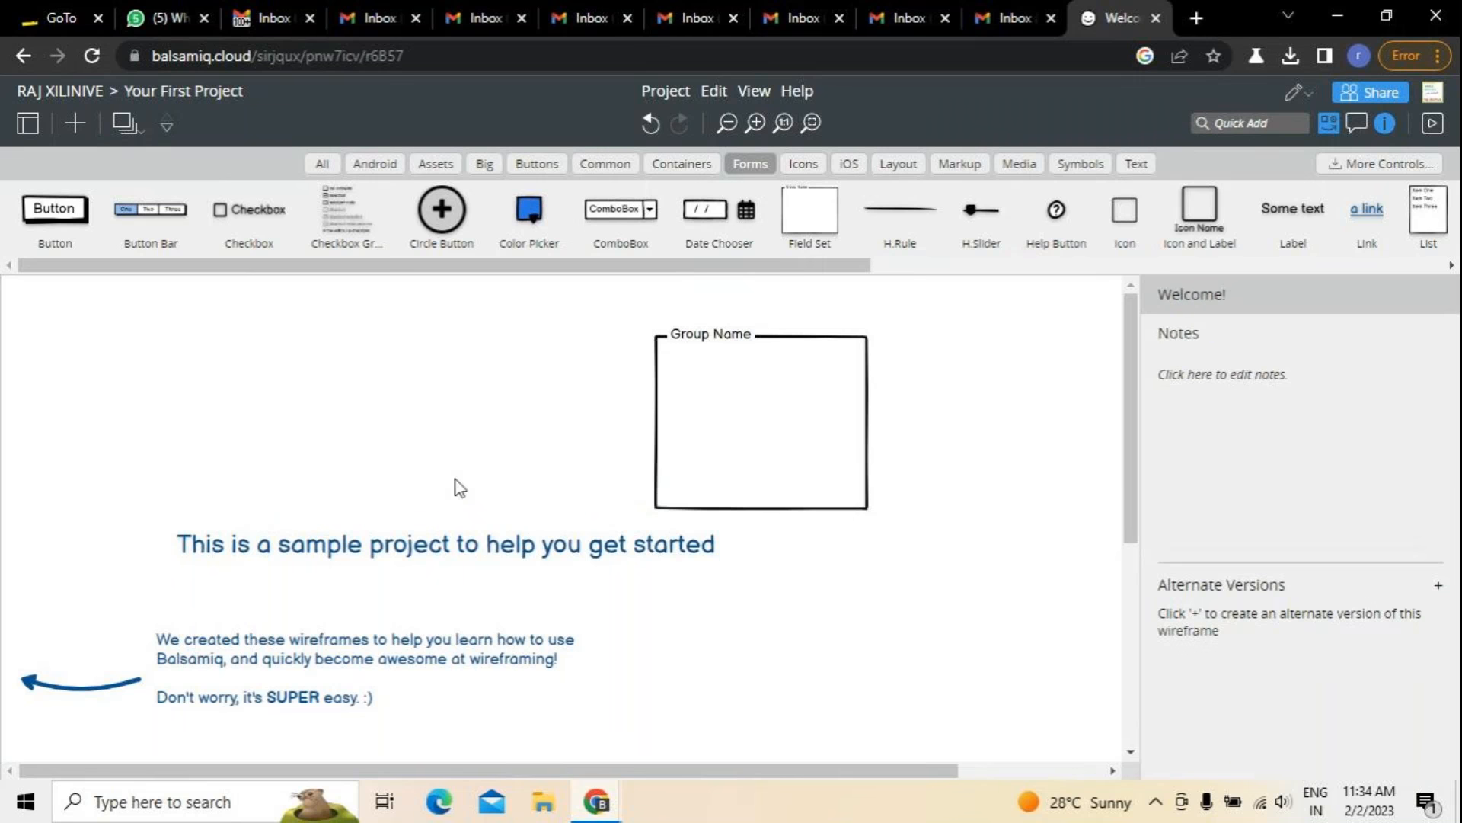
left_click(471, 554)
key("Delete")
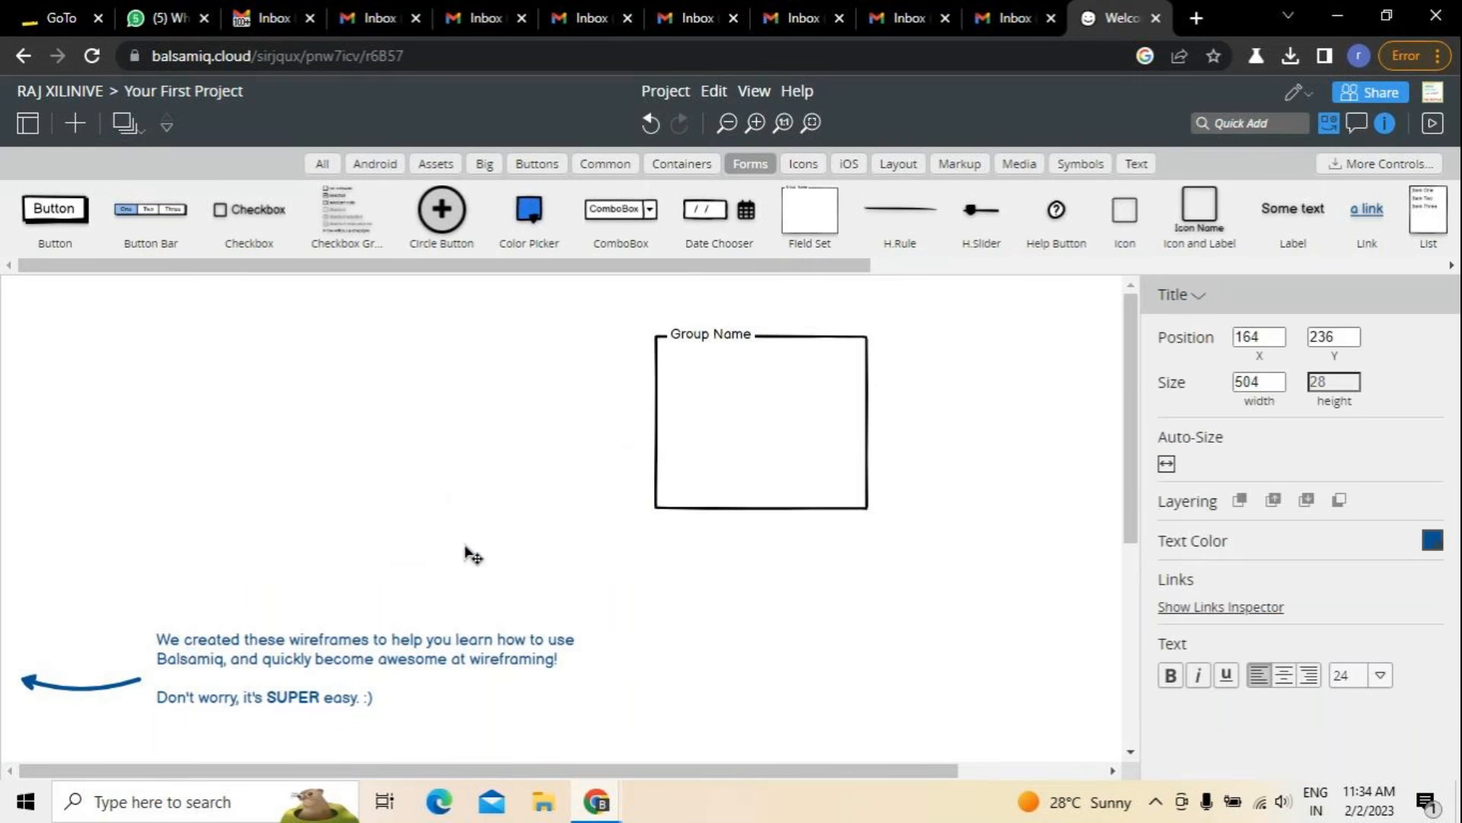
left_click(324, 670)
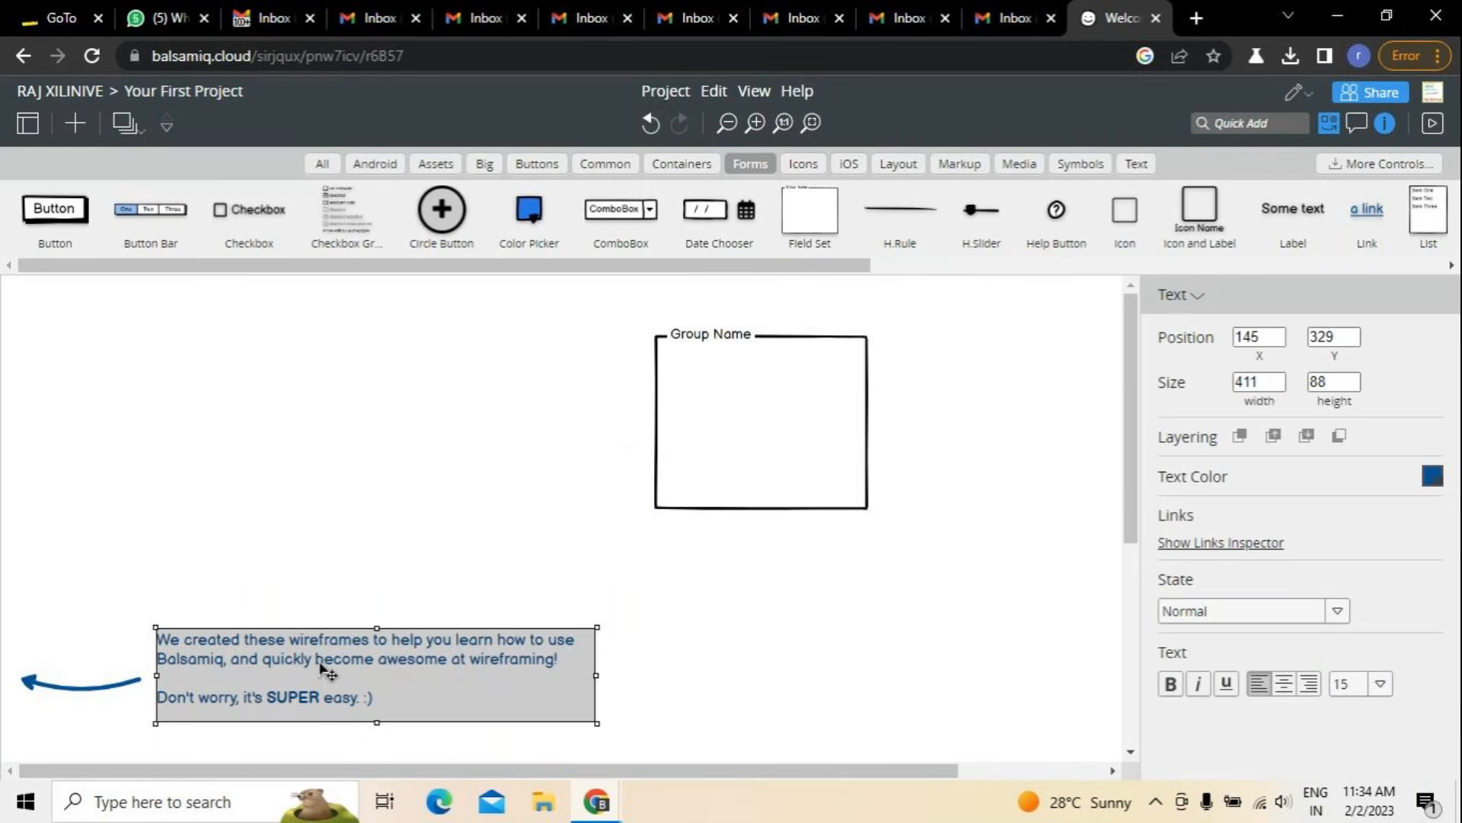
key("Delete")
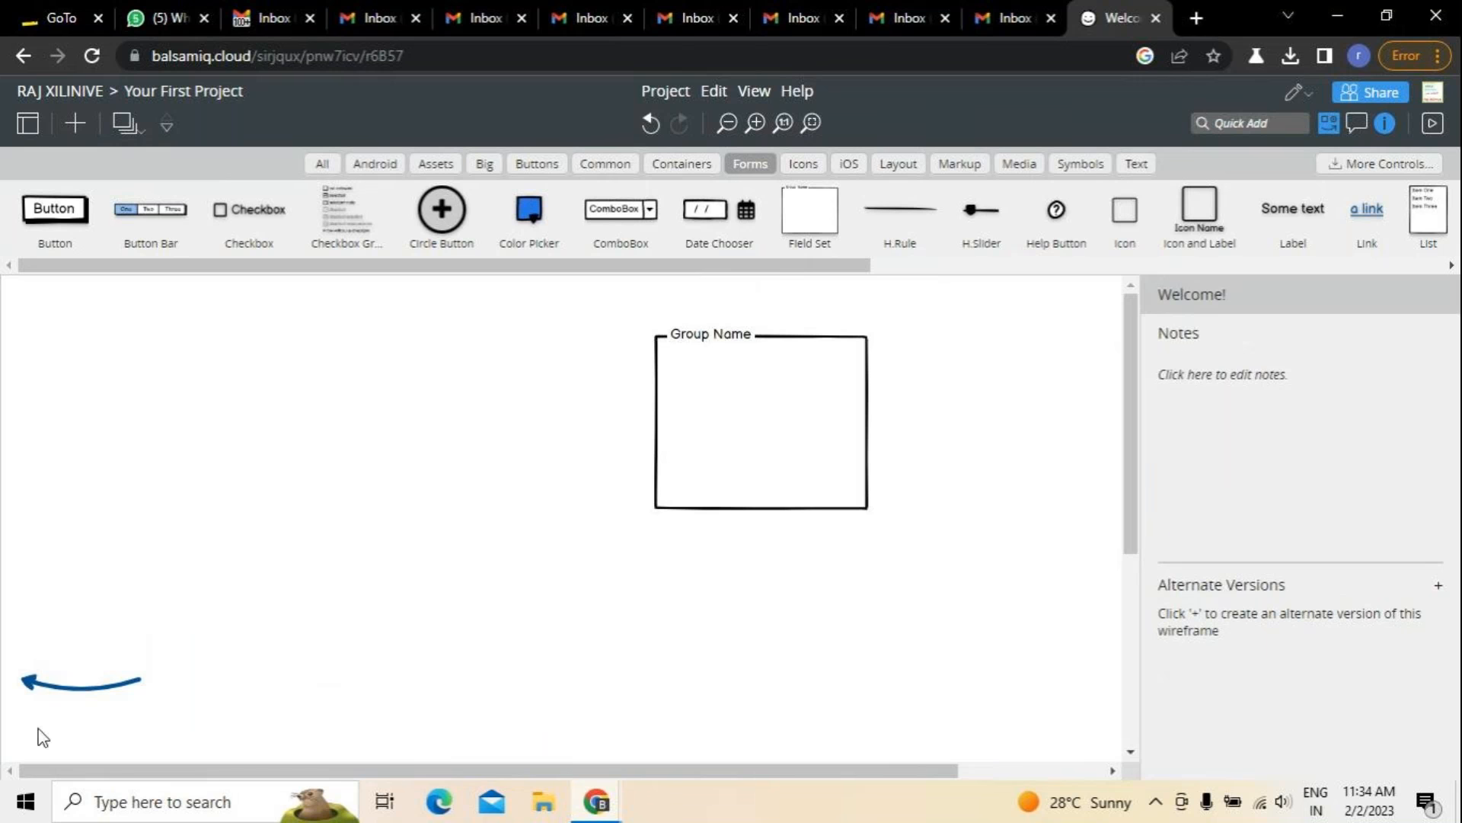
left_click(47, 686)
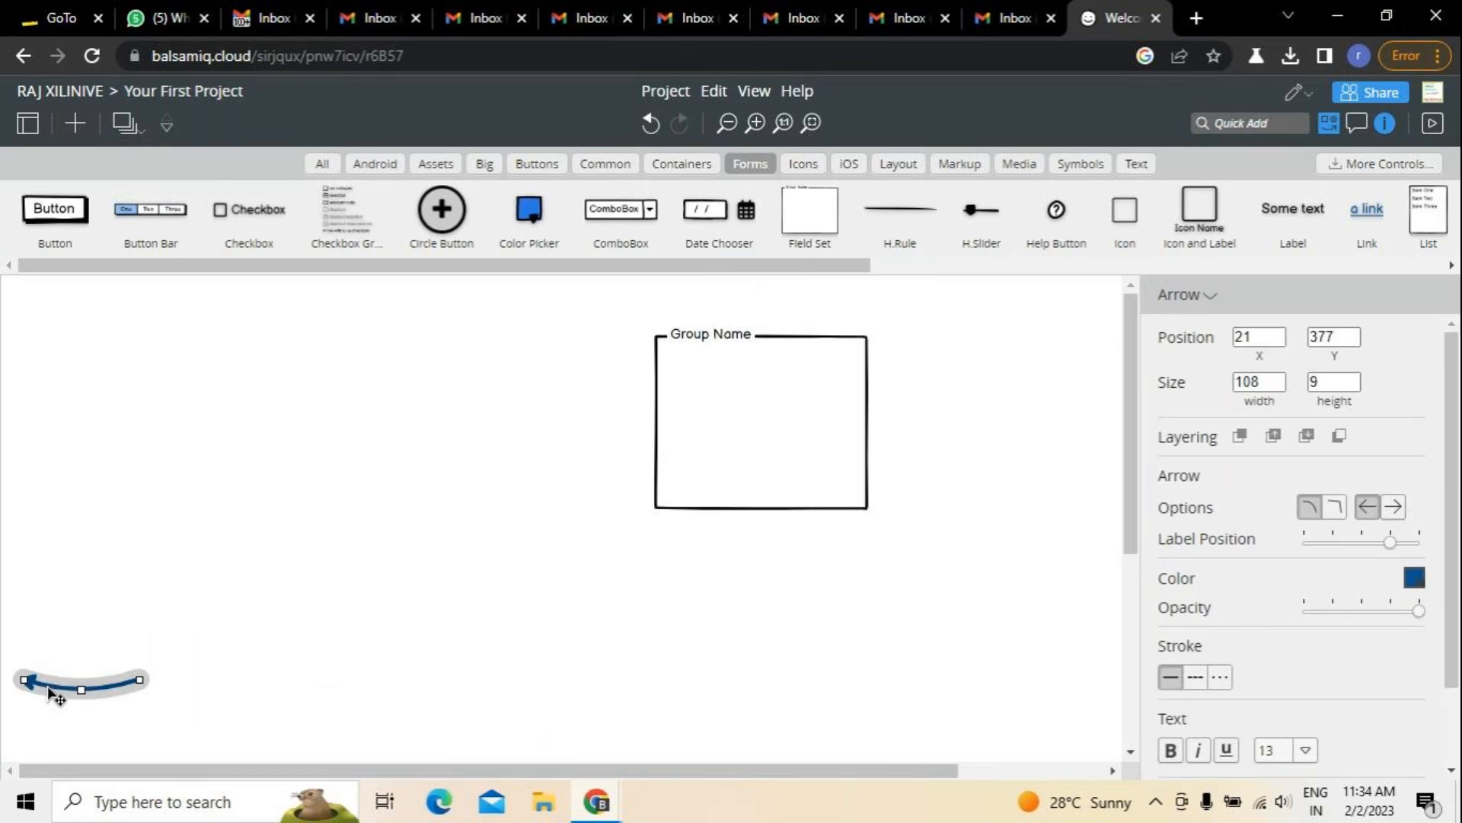
key("Delete")
Move the Field Set to about X 376, Y 75 and enlarge it to about 424 × 170.
left_click(705, 453)
left_click_drag(705, 454, 409, 447)
left_click_drag(570, 505, 857, 669)
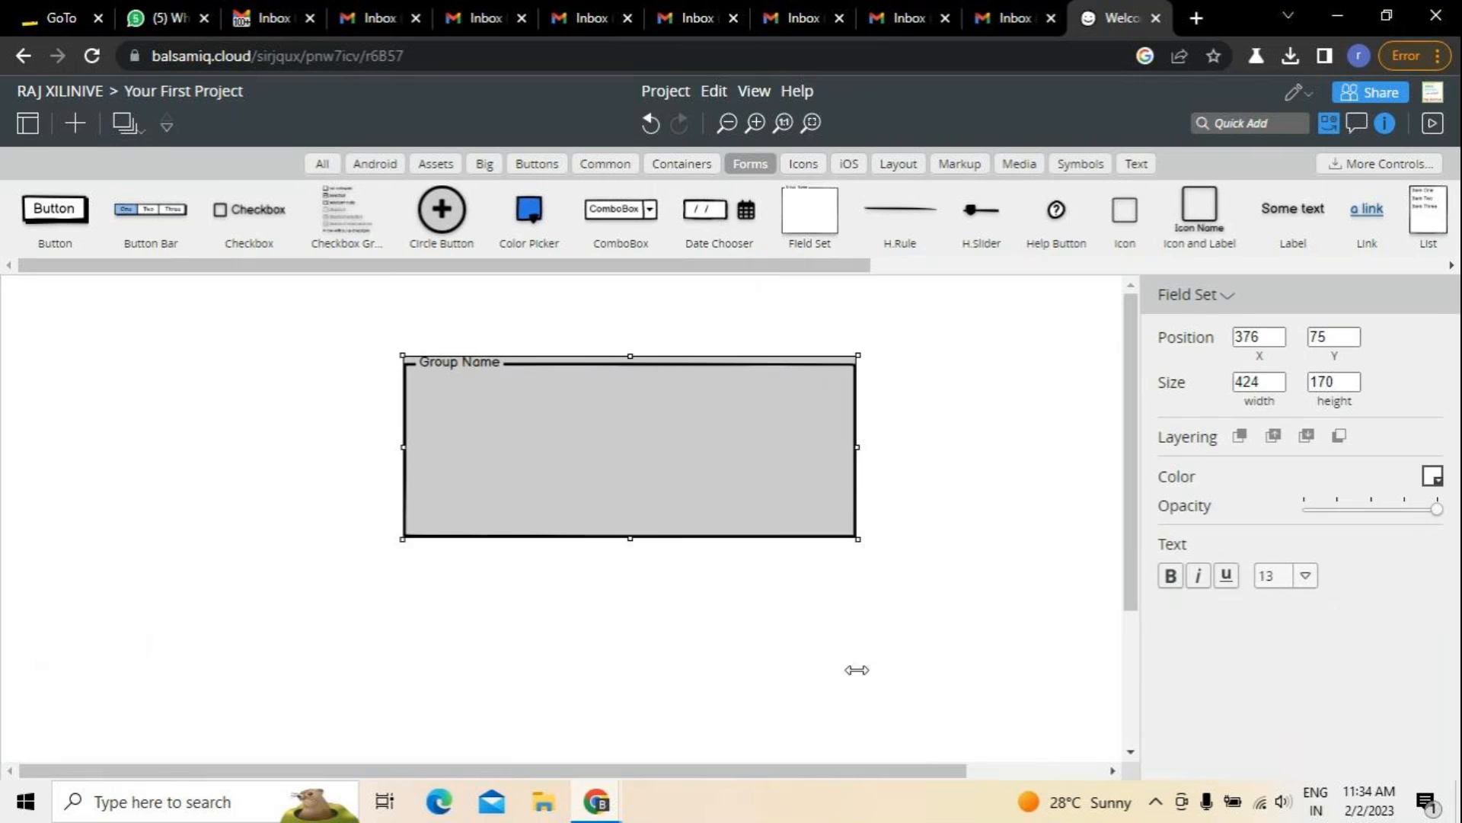
Rename the Field Set's group name to "banking application".
double_click(500, 364)
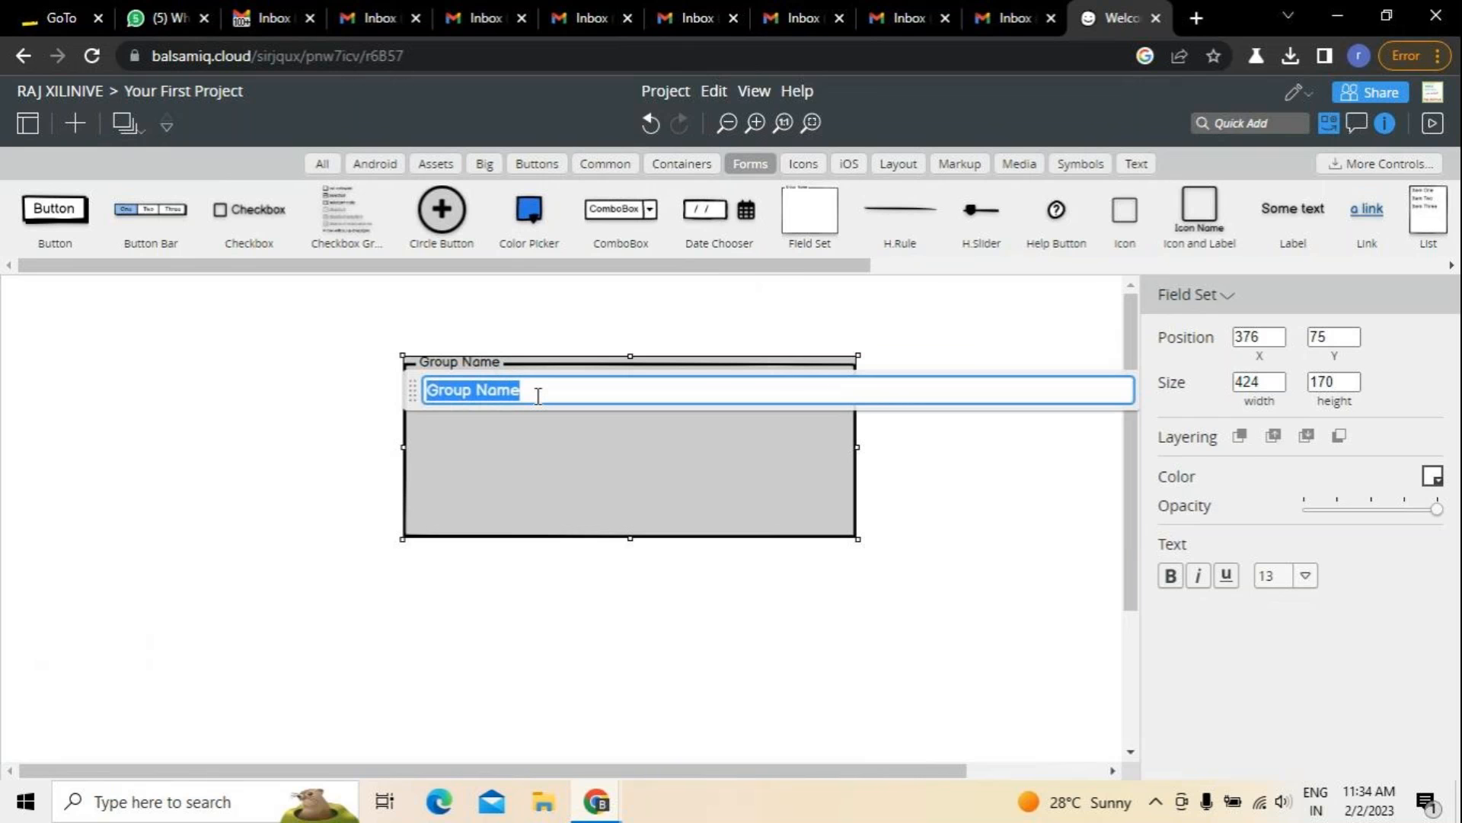
type("banking applica")
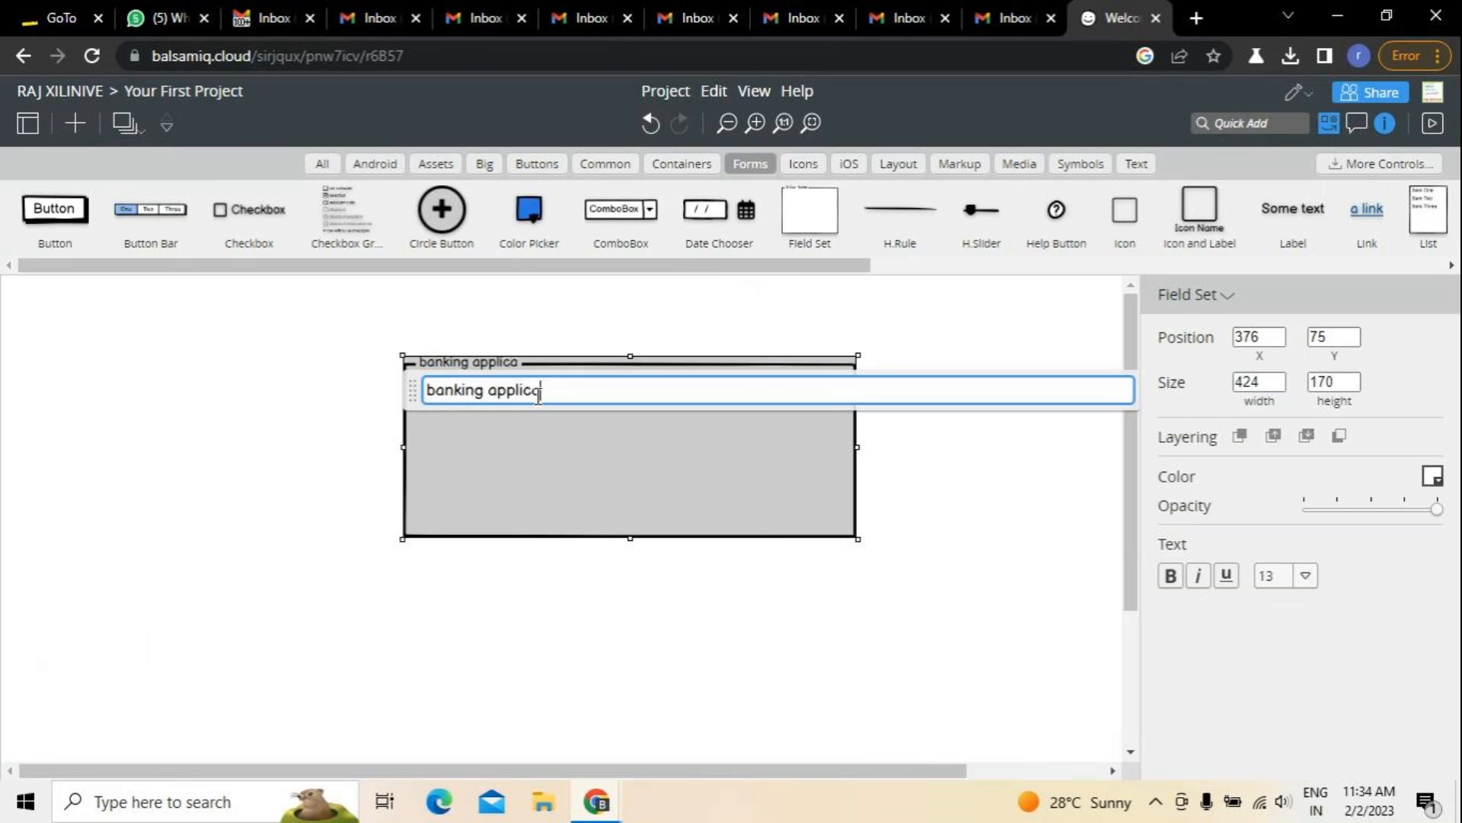
type("tion")
left_click(468, 577)
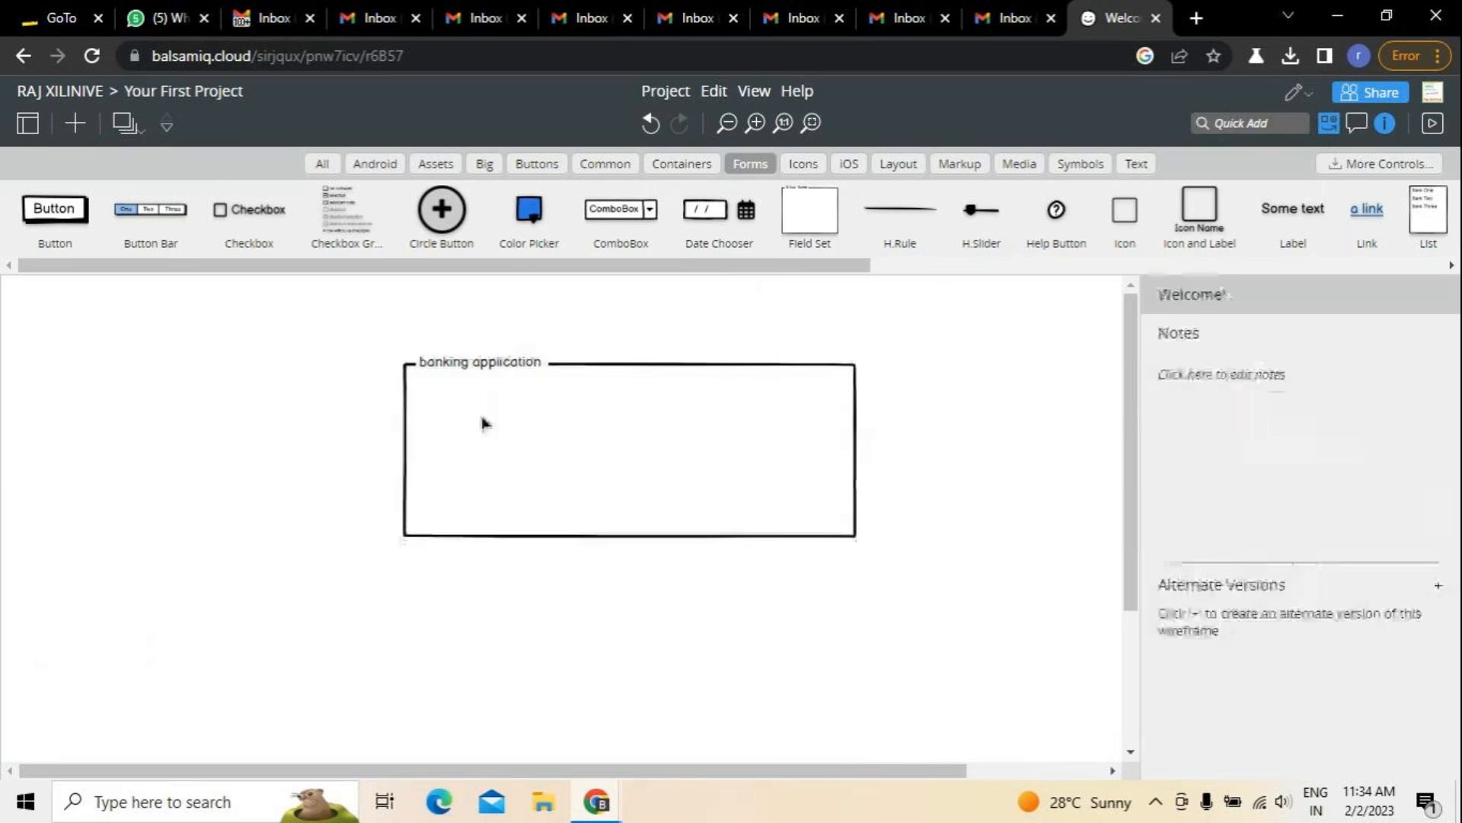
Enlarge the banking application Field Set to about 974 × 428, with its upper-left corner at about X 36, Y 12.
left_click(484, 424)
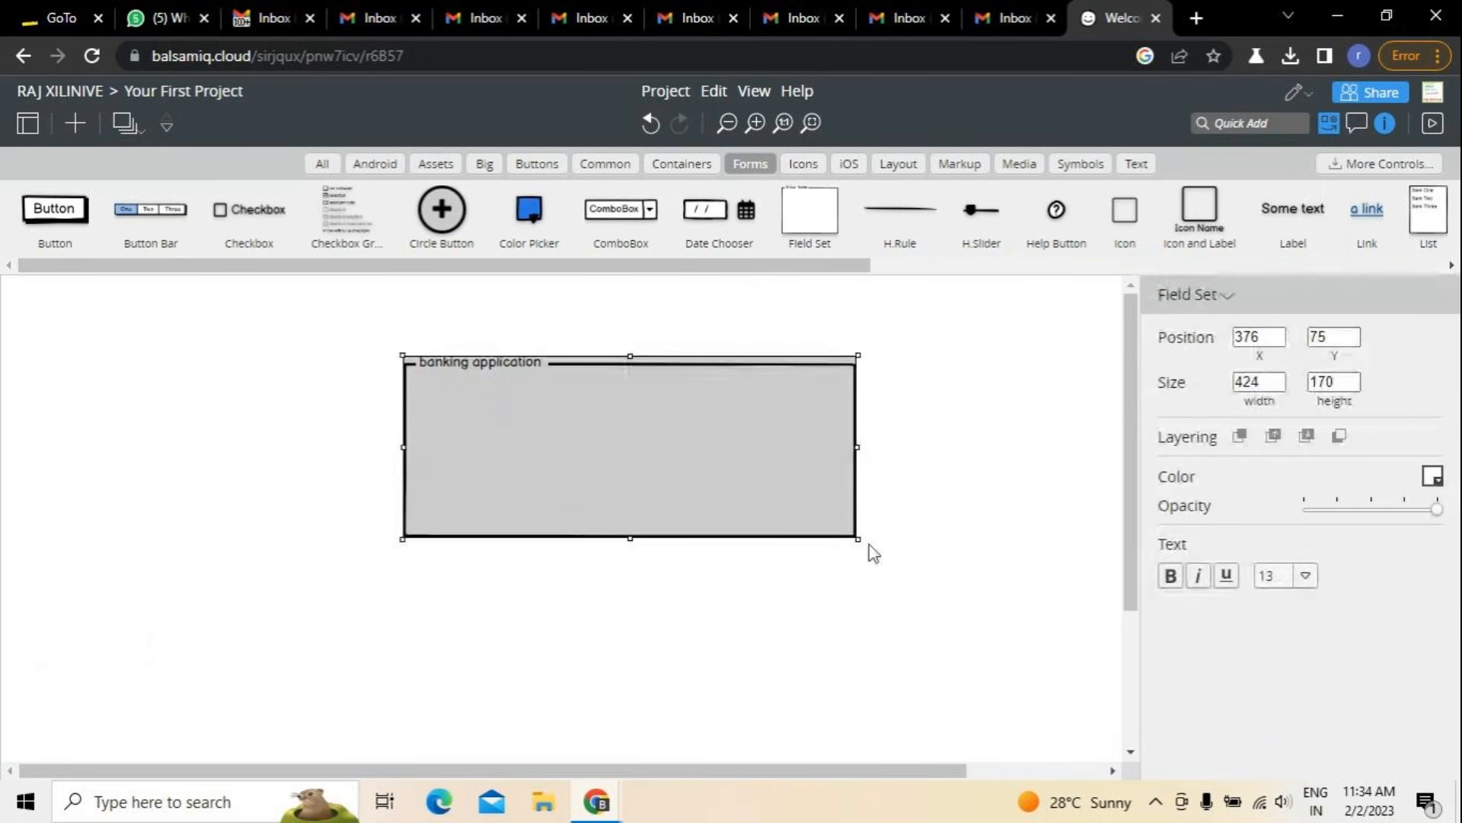
left_click_drag(859, 540, 1032, 636)
left_click_drag(404, 633, 165, 641)
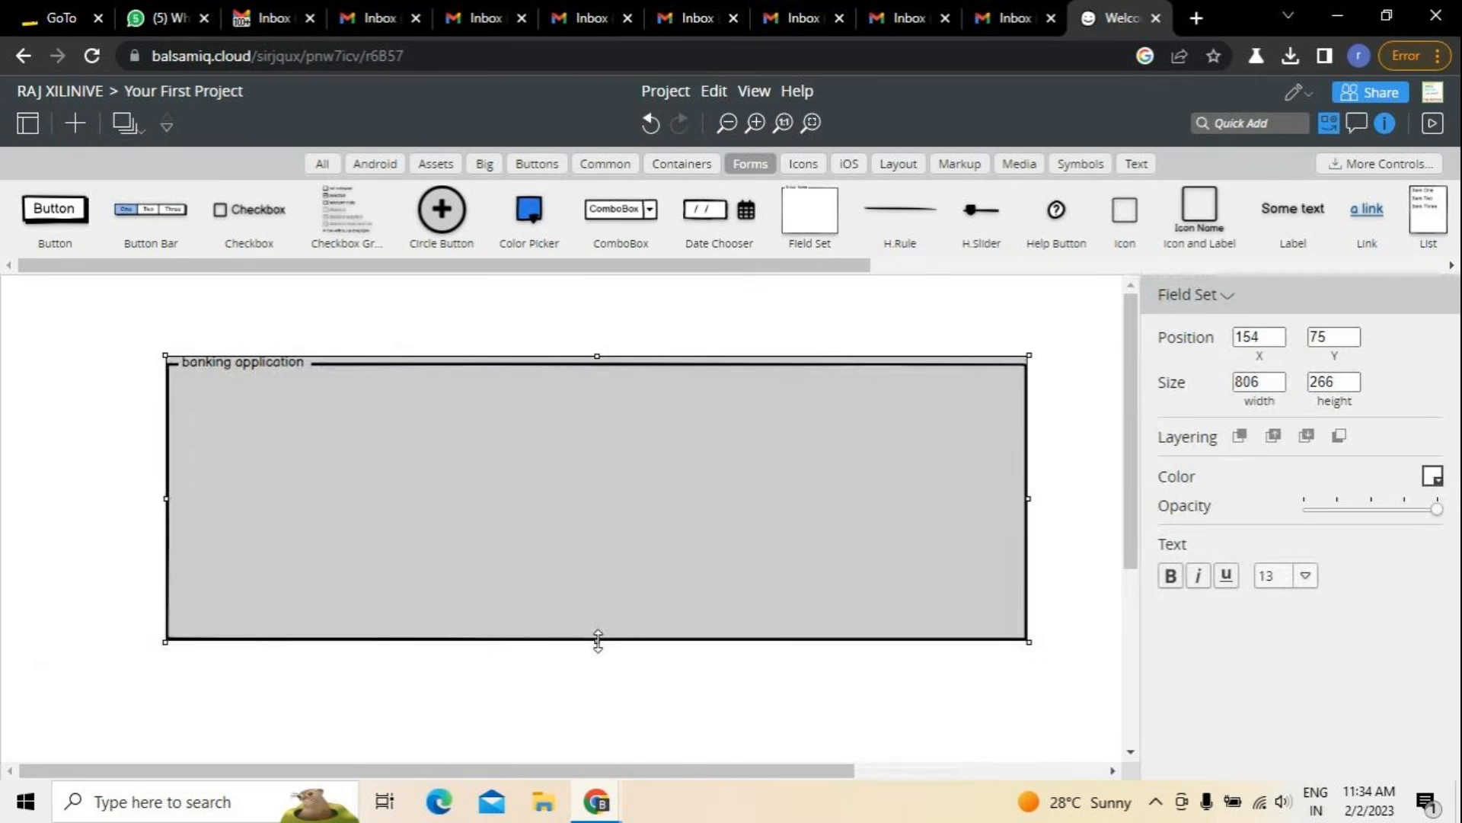
left_click_drag(598, 641, 597, 720)
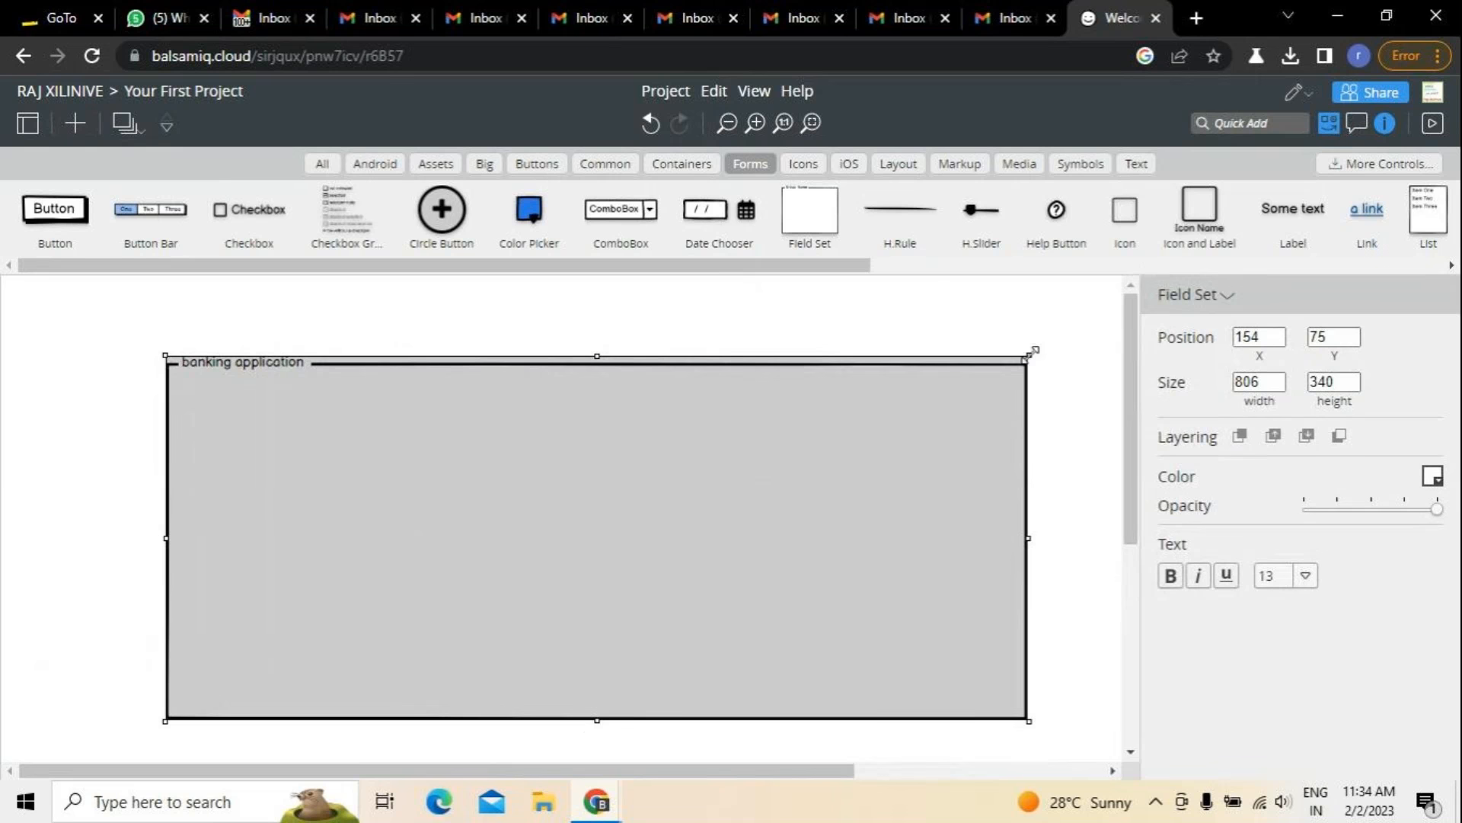
left_click_drag(1035, 348, 1073, 281)
left_click_drag(1072, 719, 1082, 720)
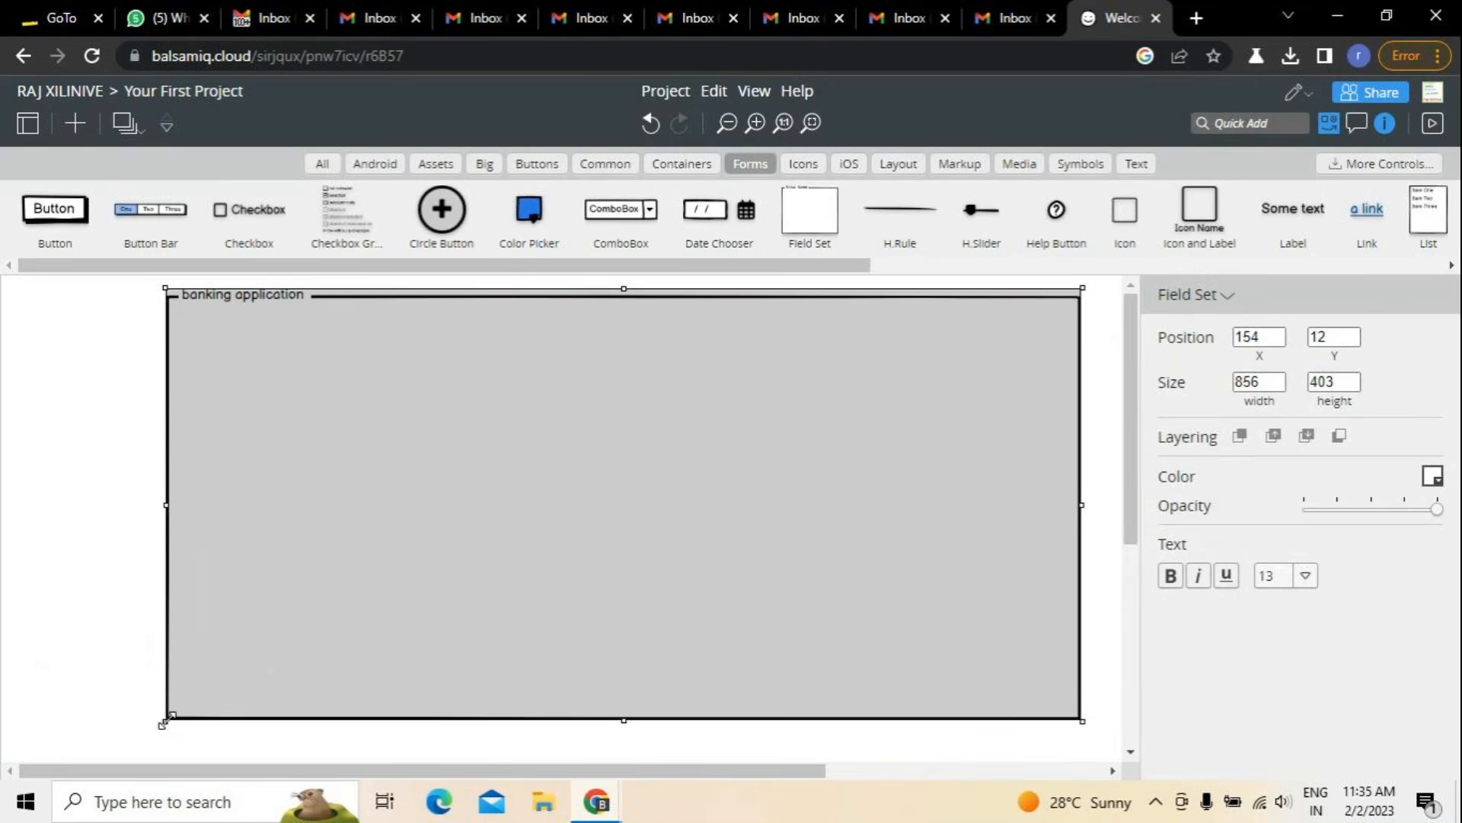
left_click_drag(165, 720, 29, 749)
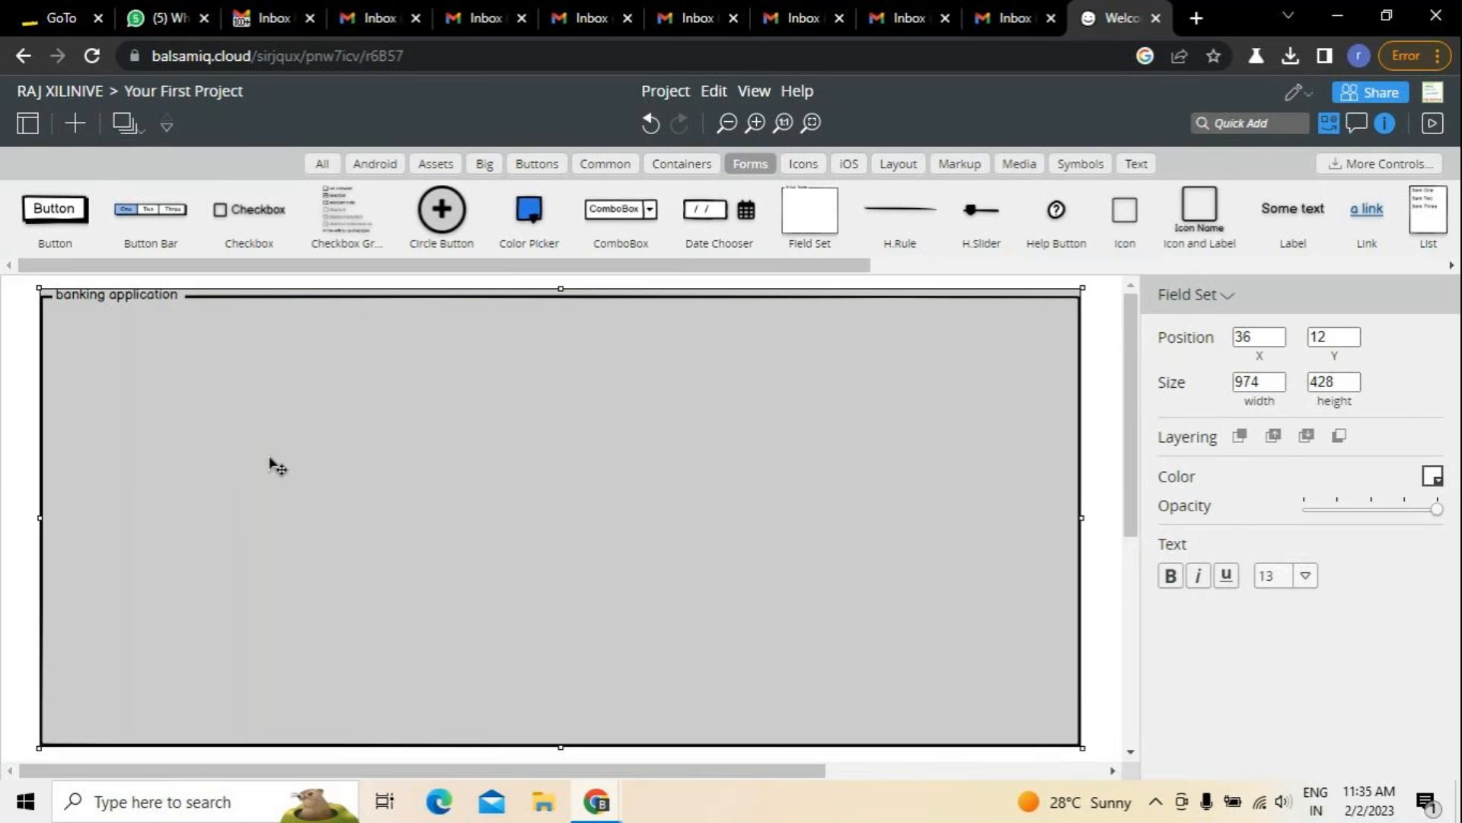
Add a Circle Button labelled "start" in the upper-right corner of the banking application Field Set.
left_click_drag(440, 217, 1004, 357)
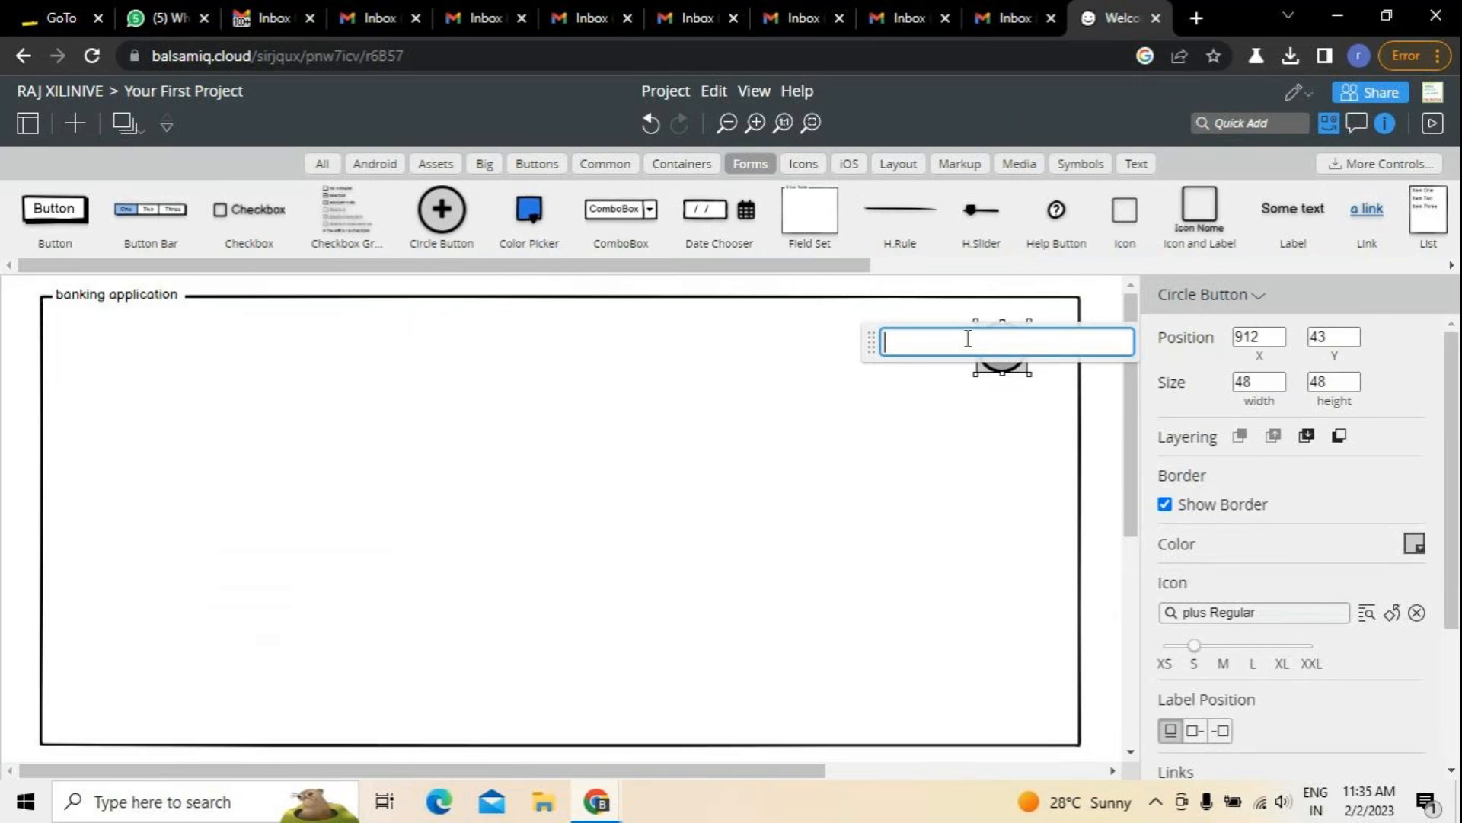
type("stsrt")
key("BackSpace")
key("BackSpace")
key("BackSpace")
type("rat")
left_click(893, 498)
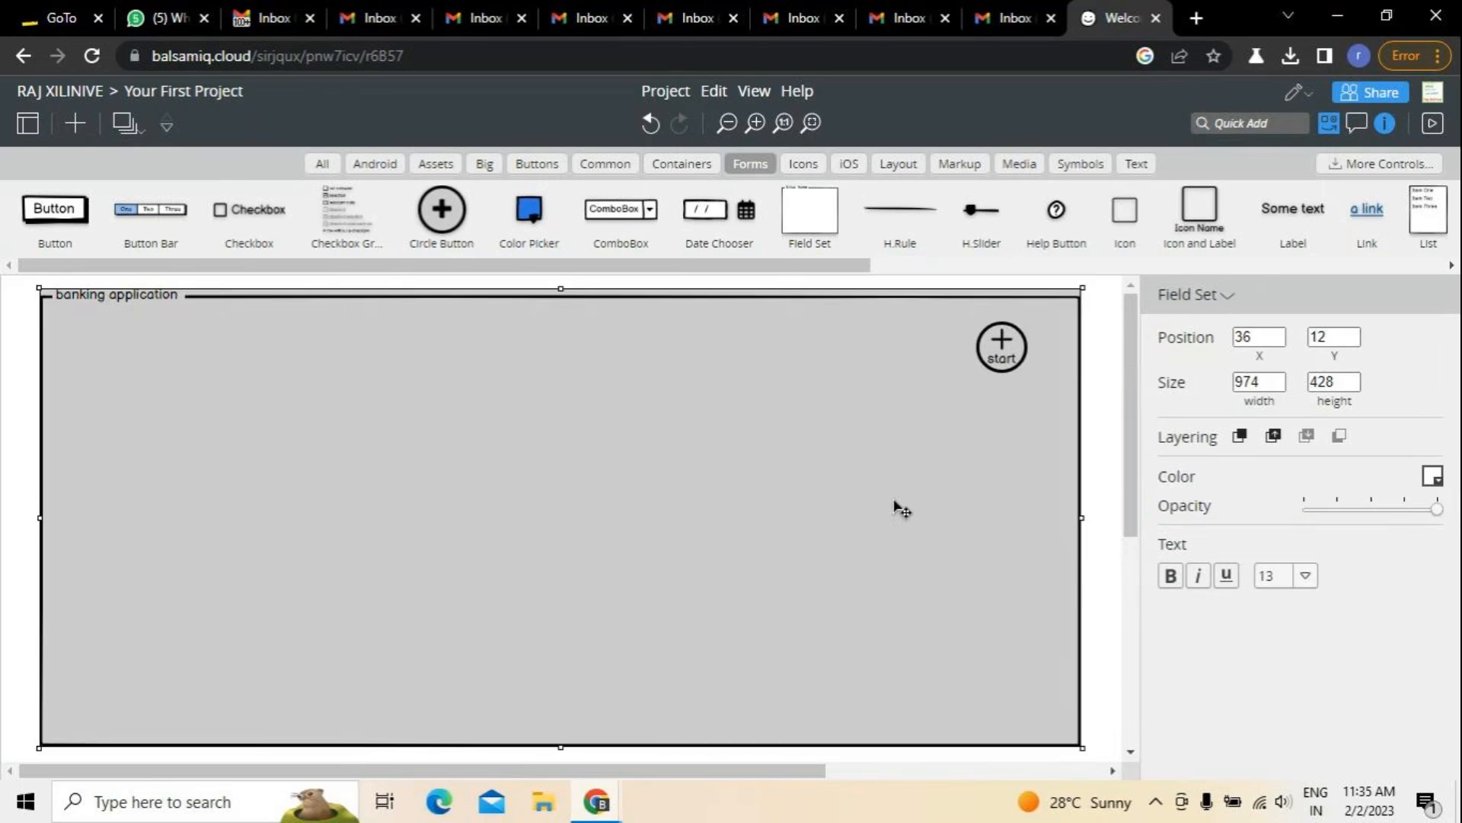
left_click(1005, 352)
left_click_drag(1005, 351, 1009, 346)
left_click(963, 411)
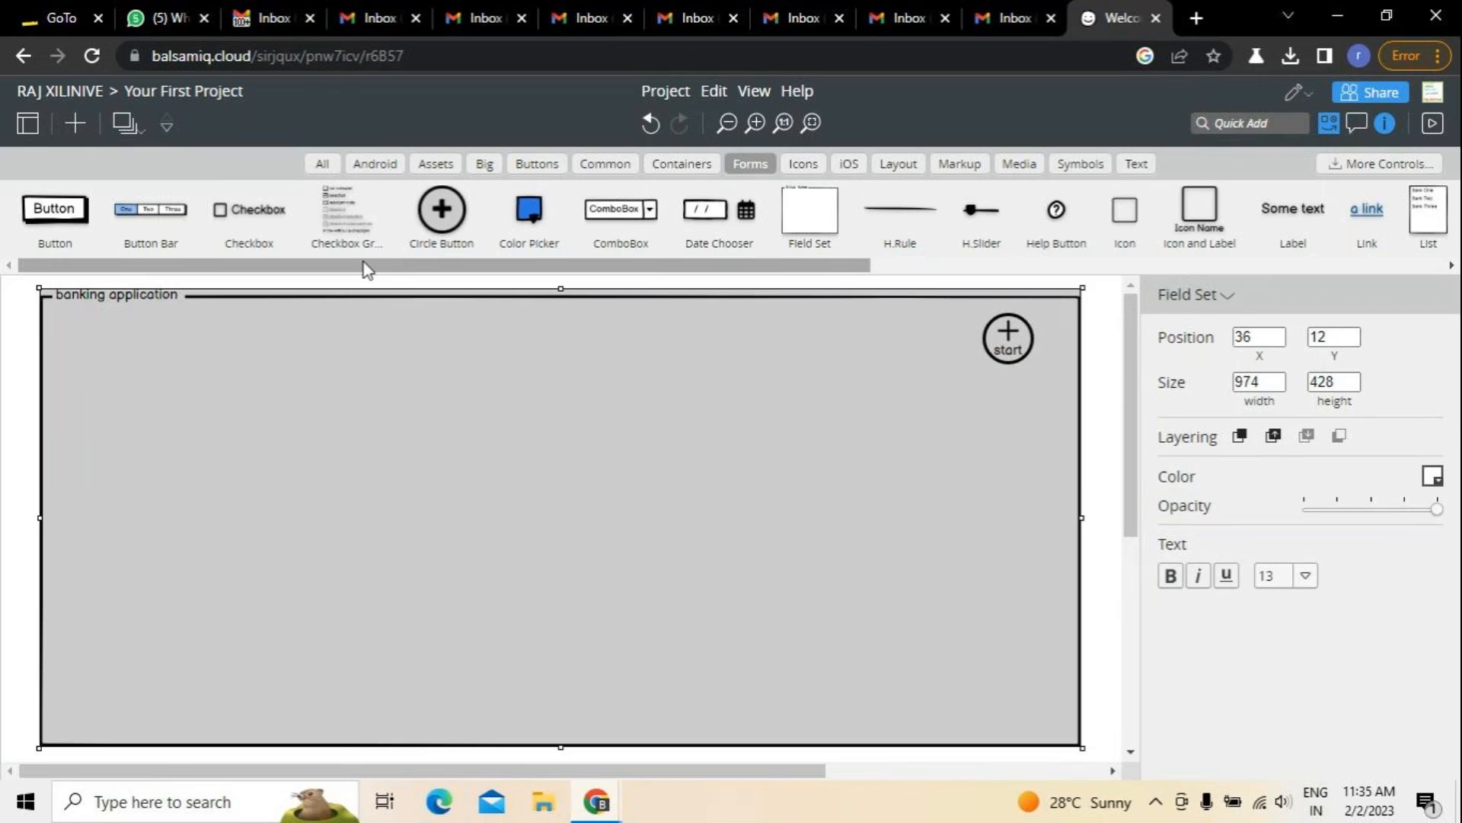
double_click(529, 221)
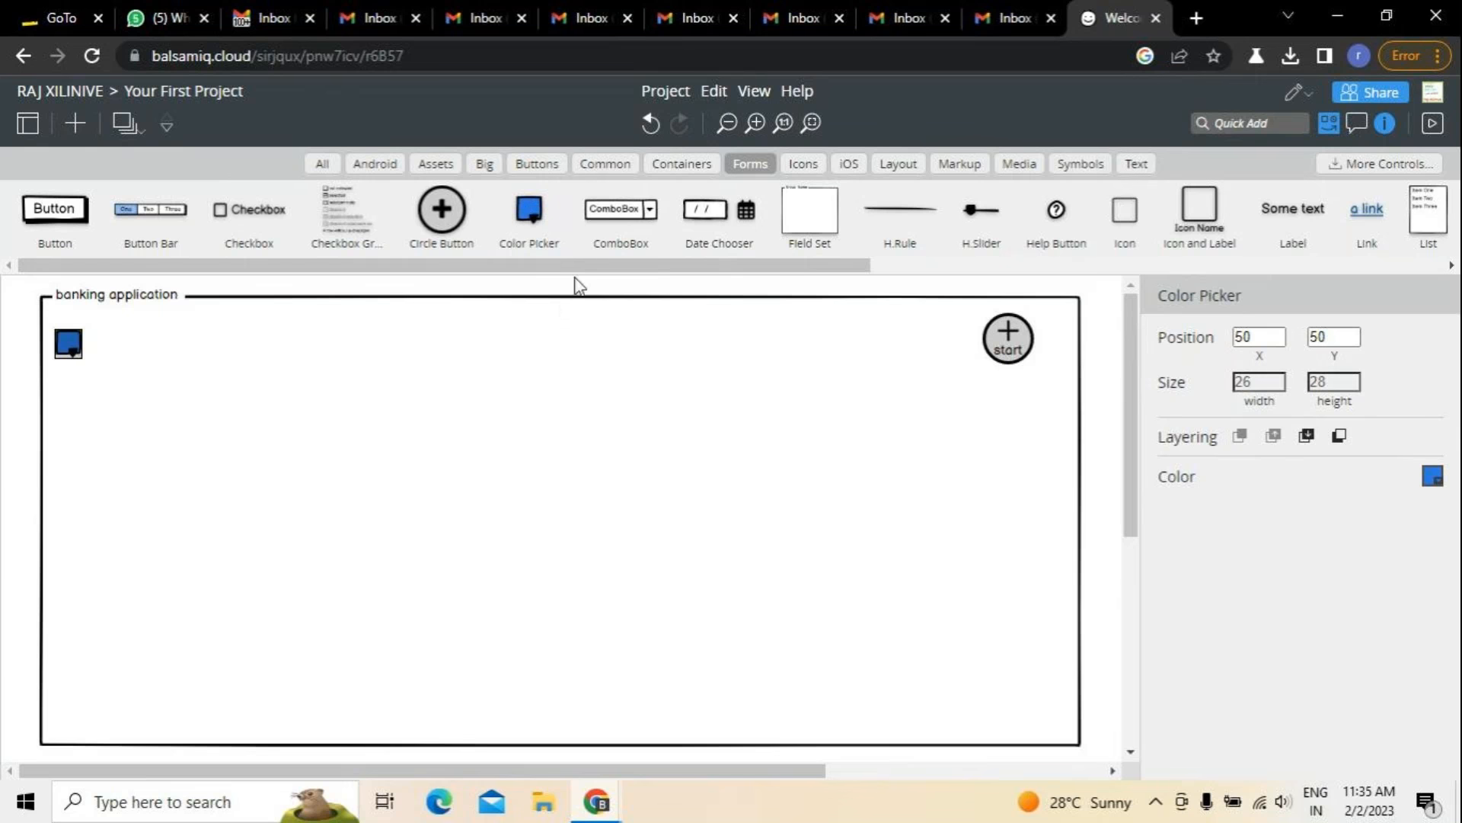
left_click_drag(73, 355, 139, 404)
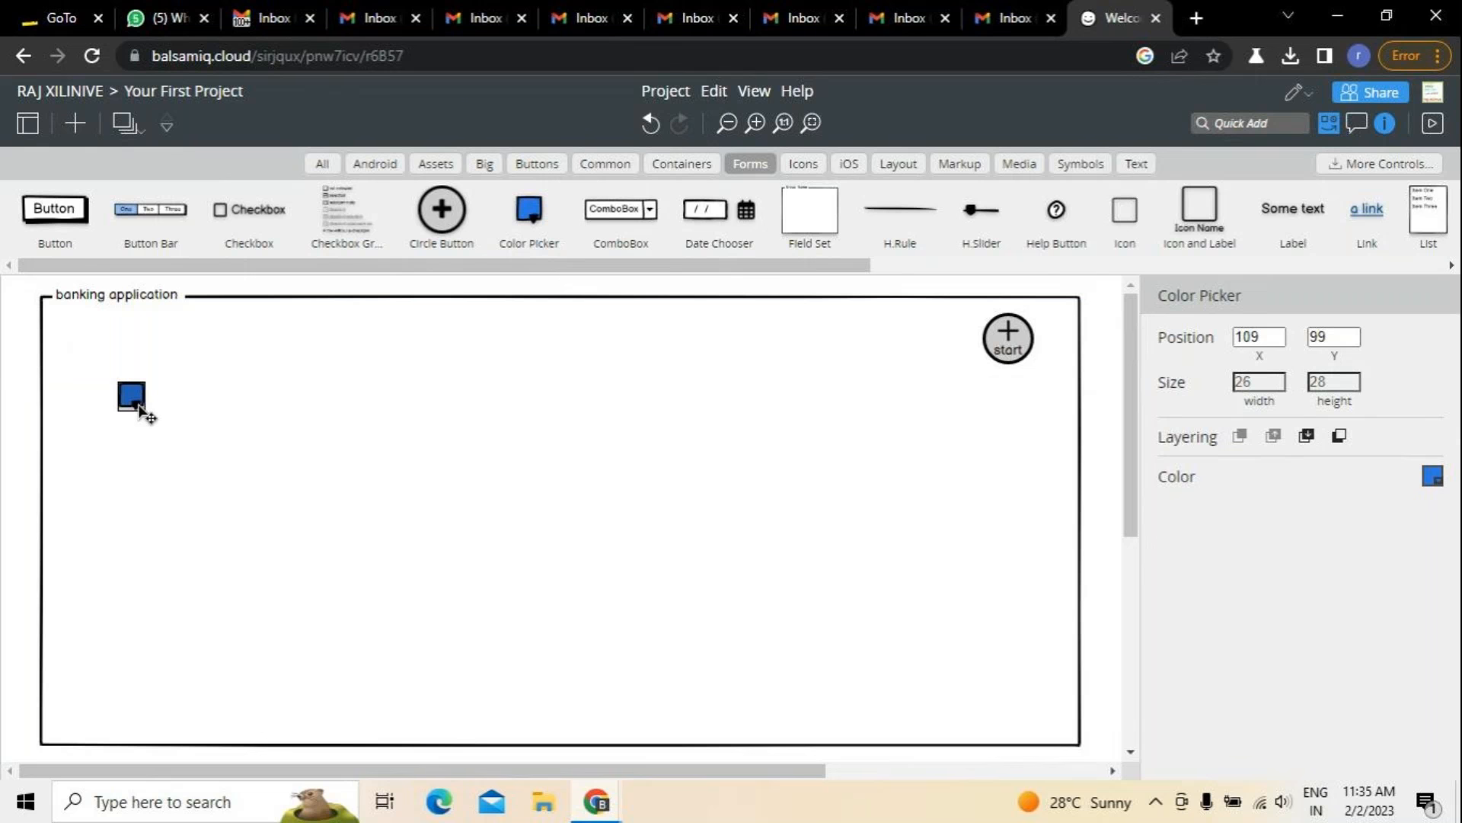
key("Delete")
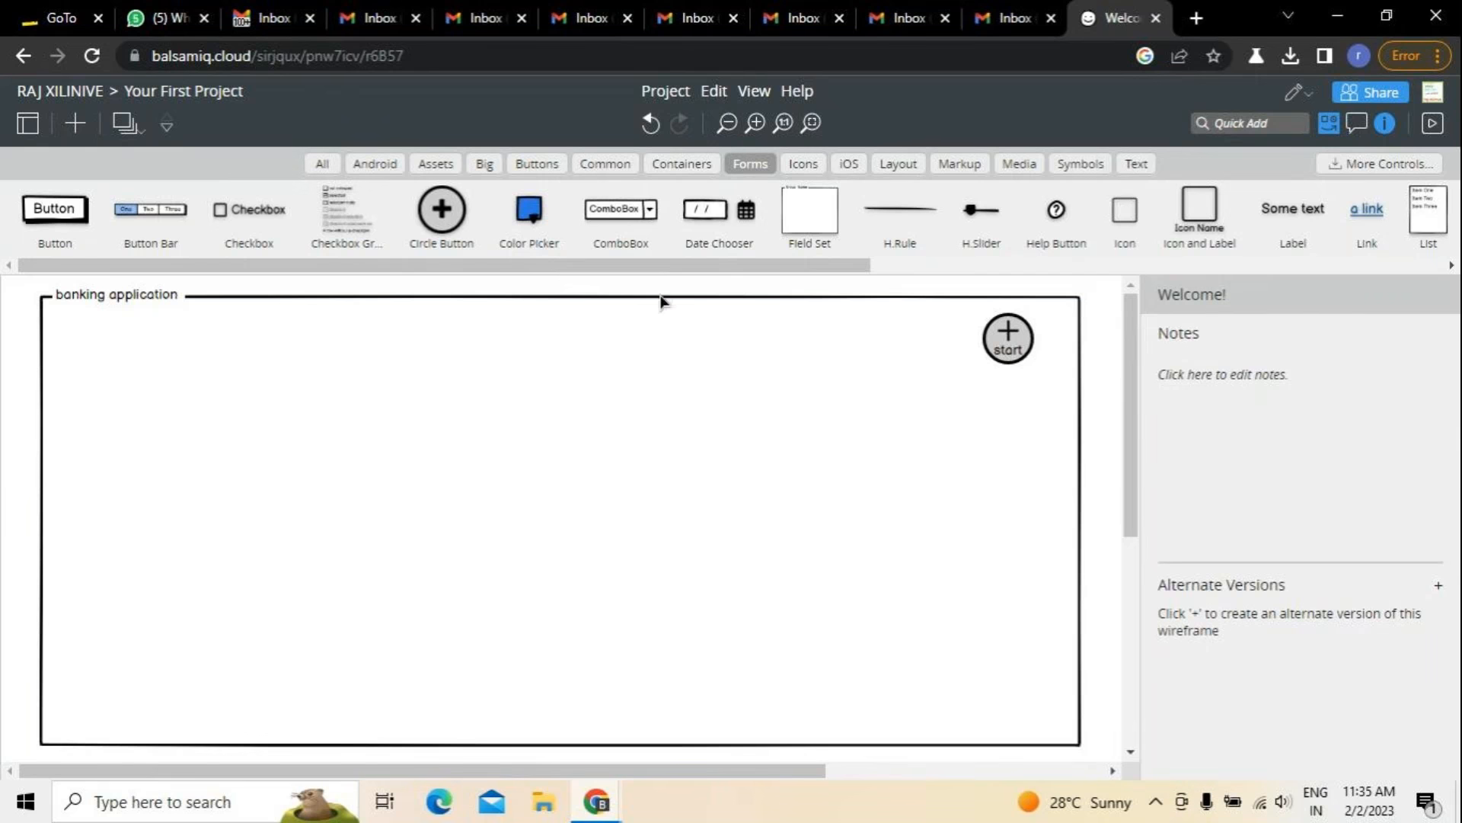
Add a Date Chooser in the upper-left corner of the Field Set with the date 01 / 05 / 2010.
left_click_drag(730, 244, 98, 338)
left_click(104, 367)
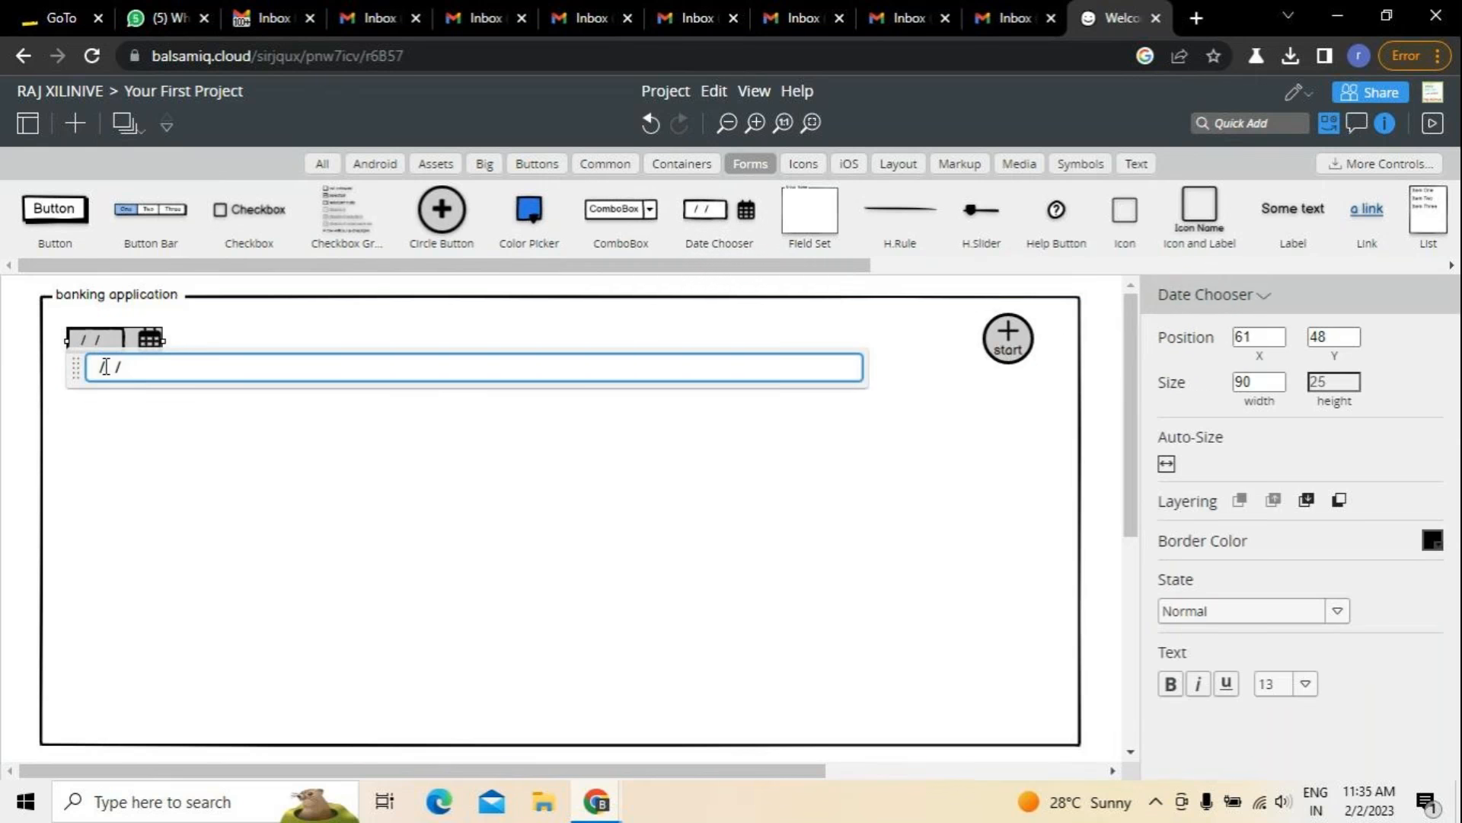
type("01")
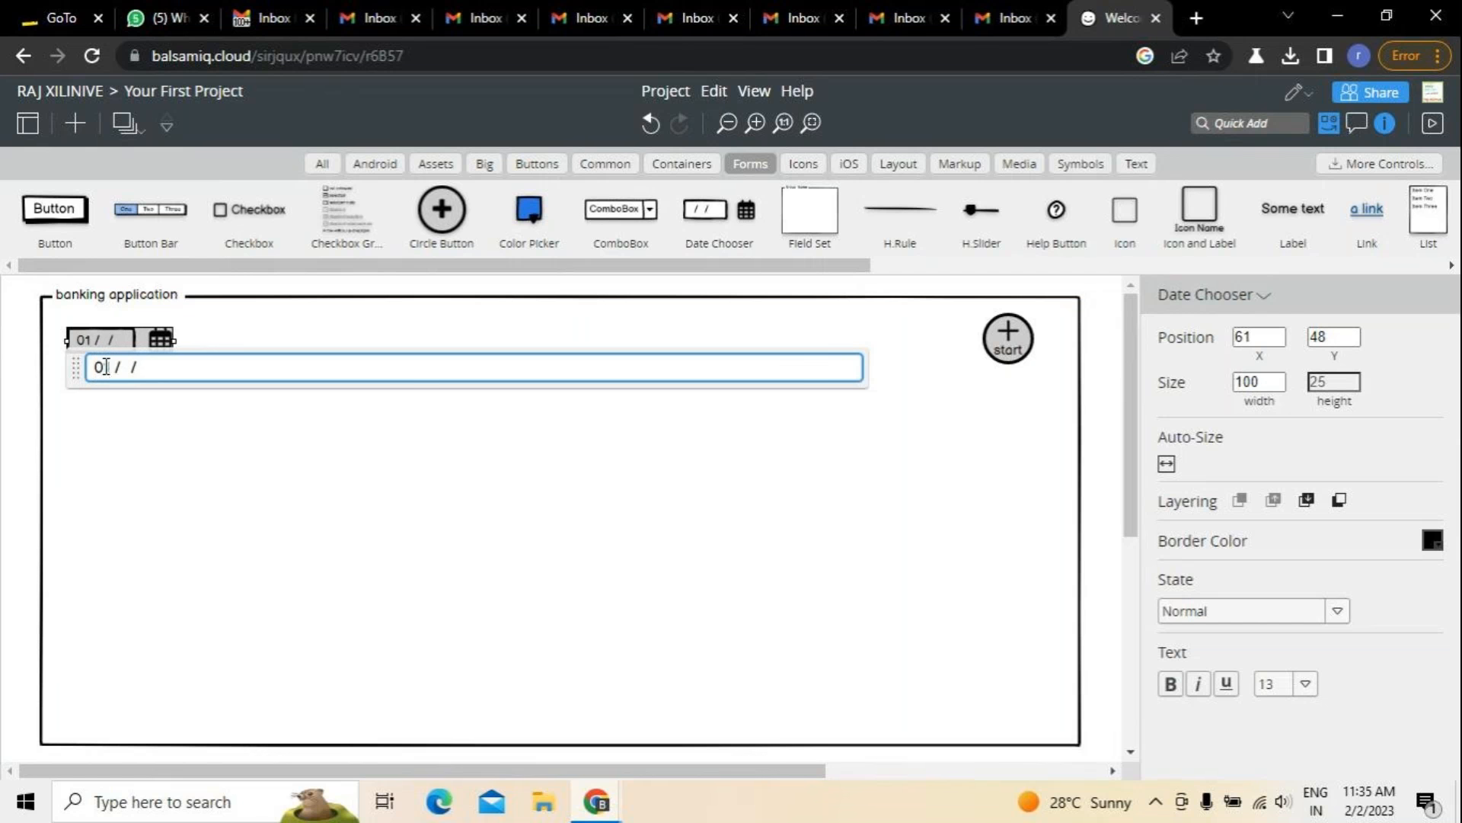
left_click(126, 367)
type("04")
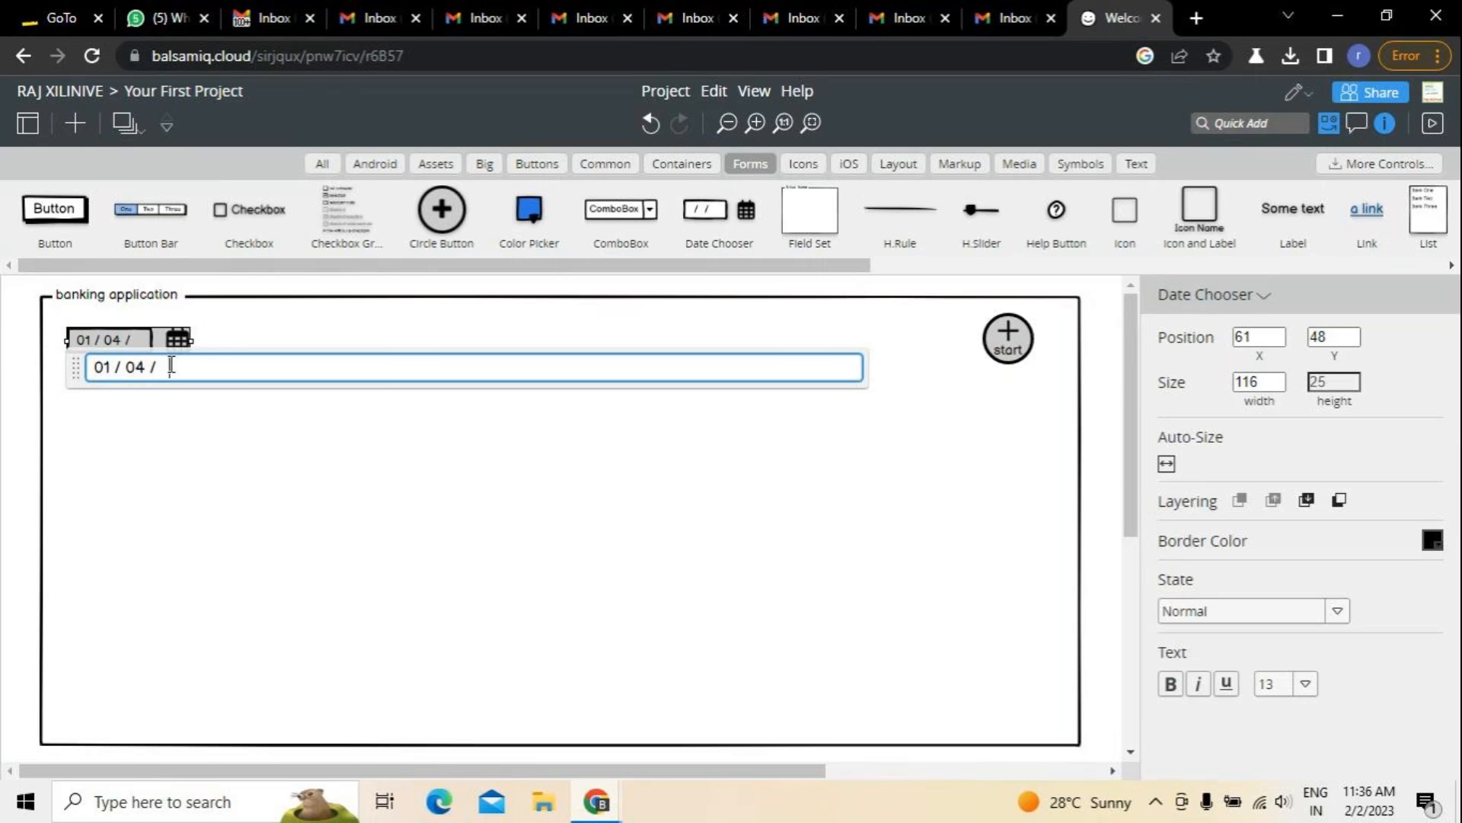
key("BackSpace")
type("5 /   2010")
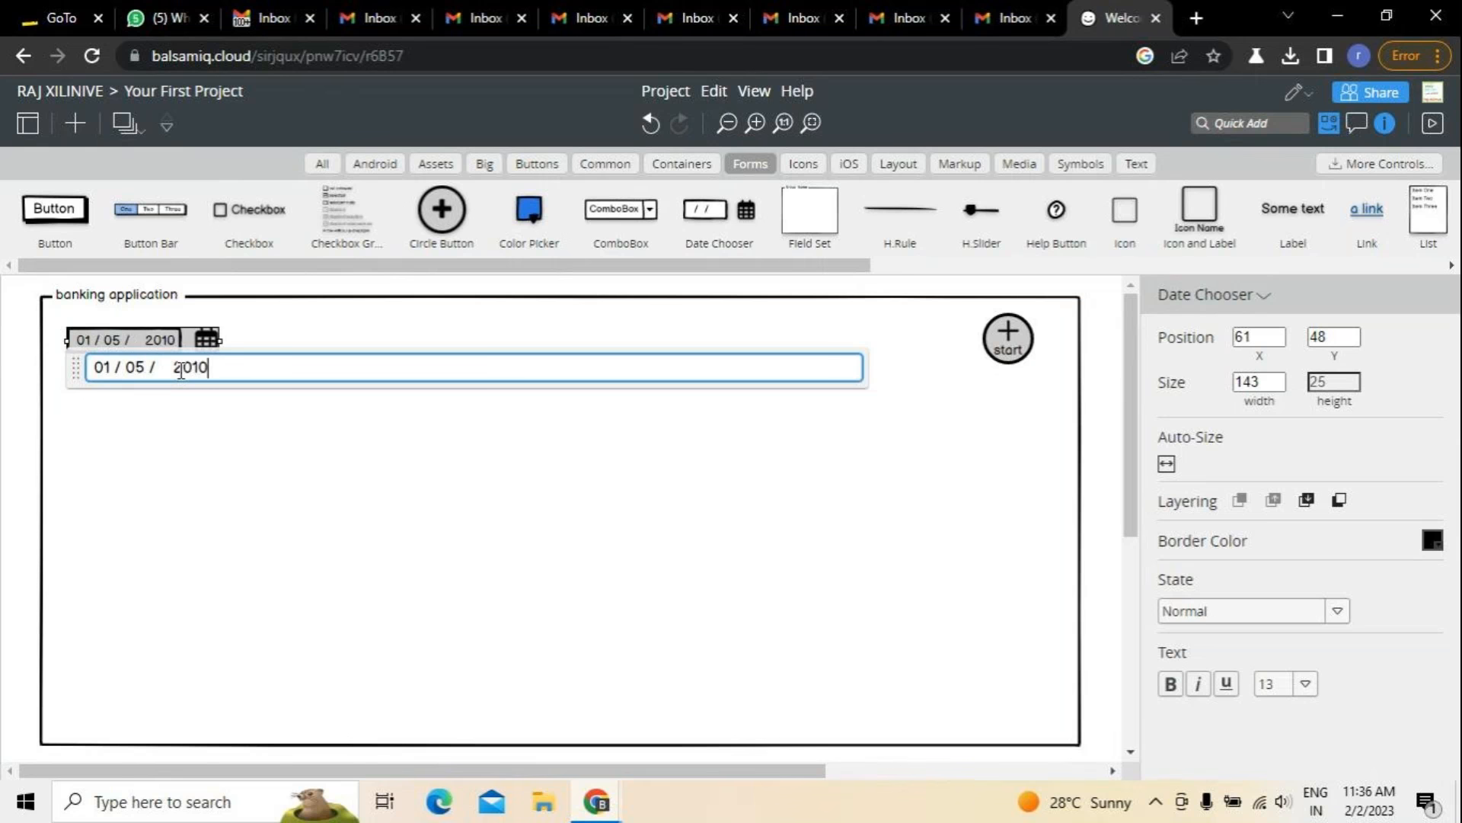
left_click(217, 453)
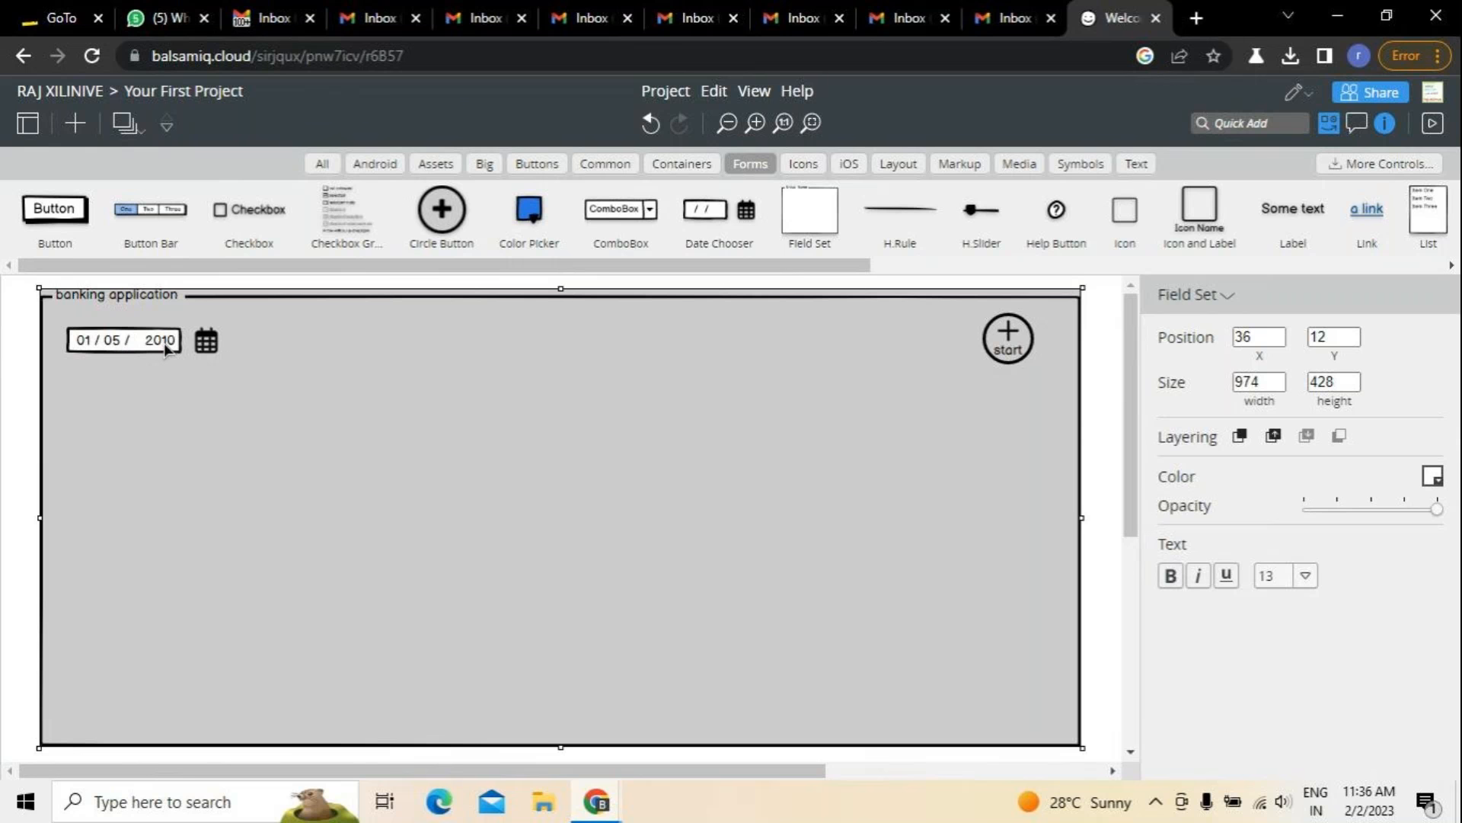
left_click_drag(109, 346, 101, 344)
left_click(210, 418)
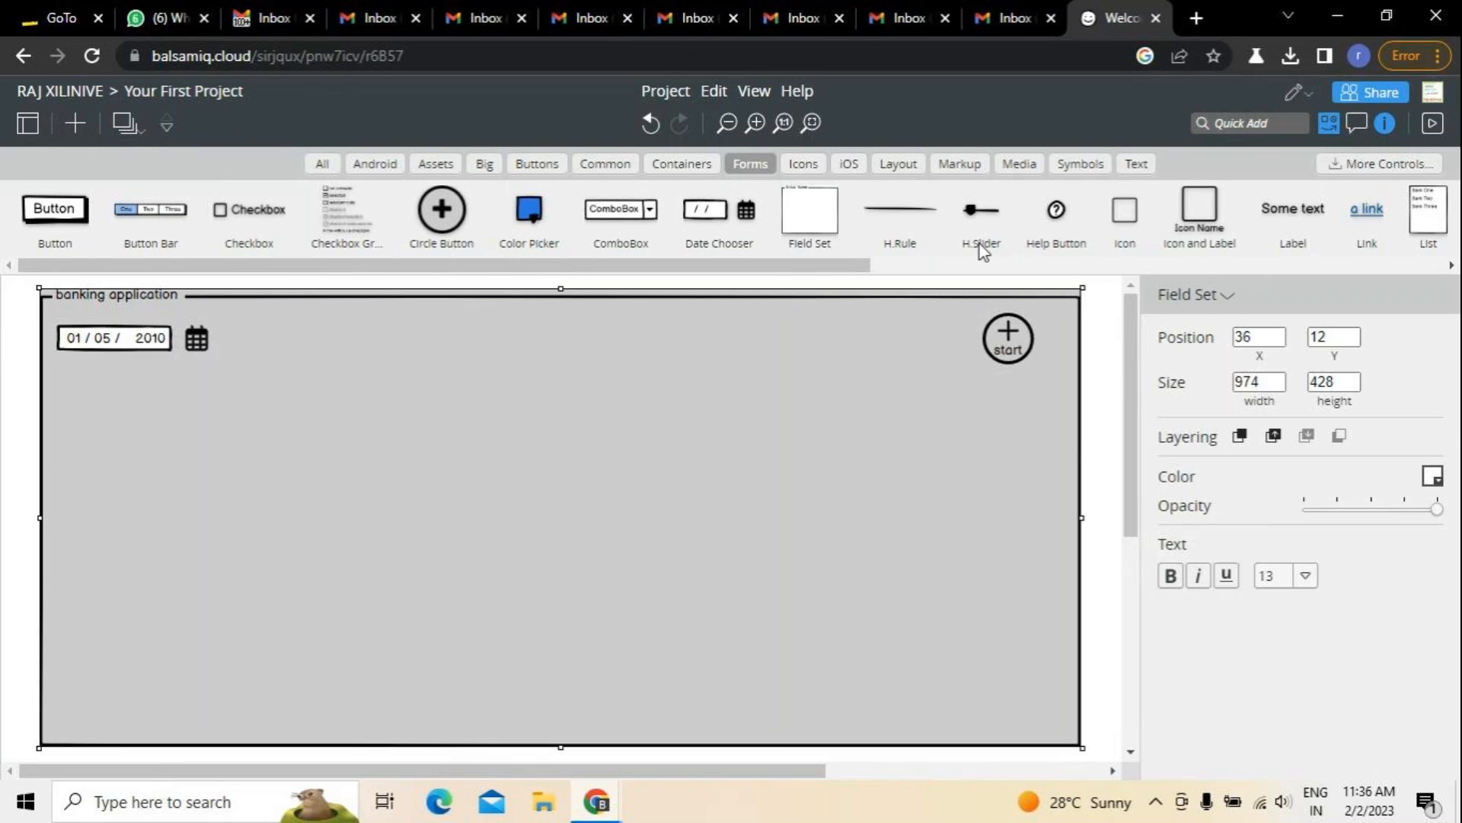
Add an H.Slider along the lower edge of the Field Set and widen it to about 545.
left_click_drag(980, 242, 855, 493)
left_click(946, 500)
left_click(944, 497)
left_click_drag(942, 493, 635, 726)
left_click_drag(887, 730, 1027, 730)
left_click_drag(442, 722, 372, 723)
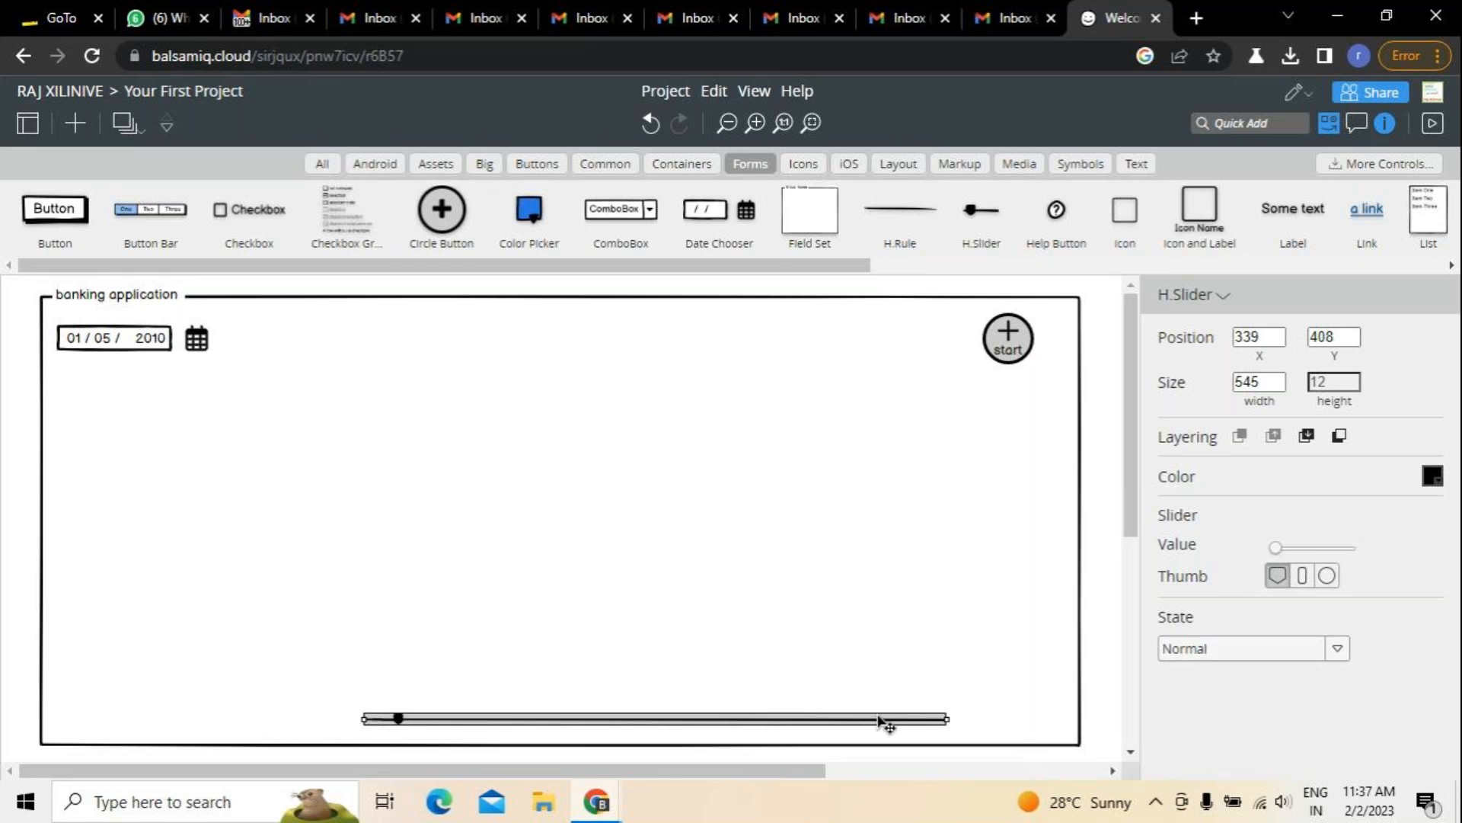
Stretch the H.Slider to about 853 wide and position it at about X 96, Y 404.
left_click_drag(948, 718, 1032, 713)
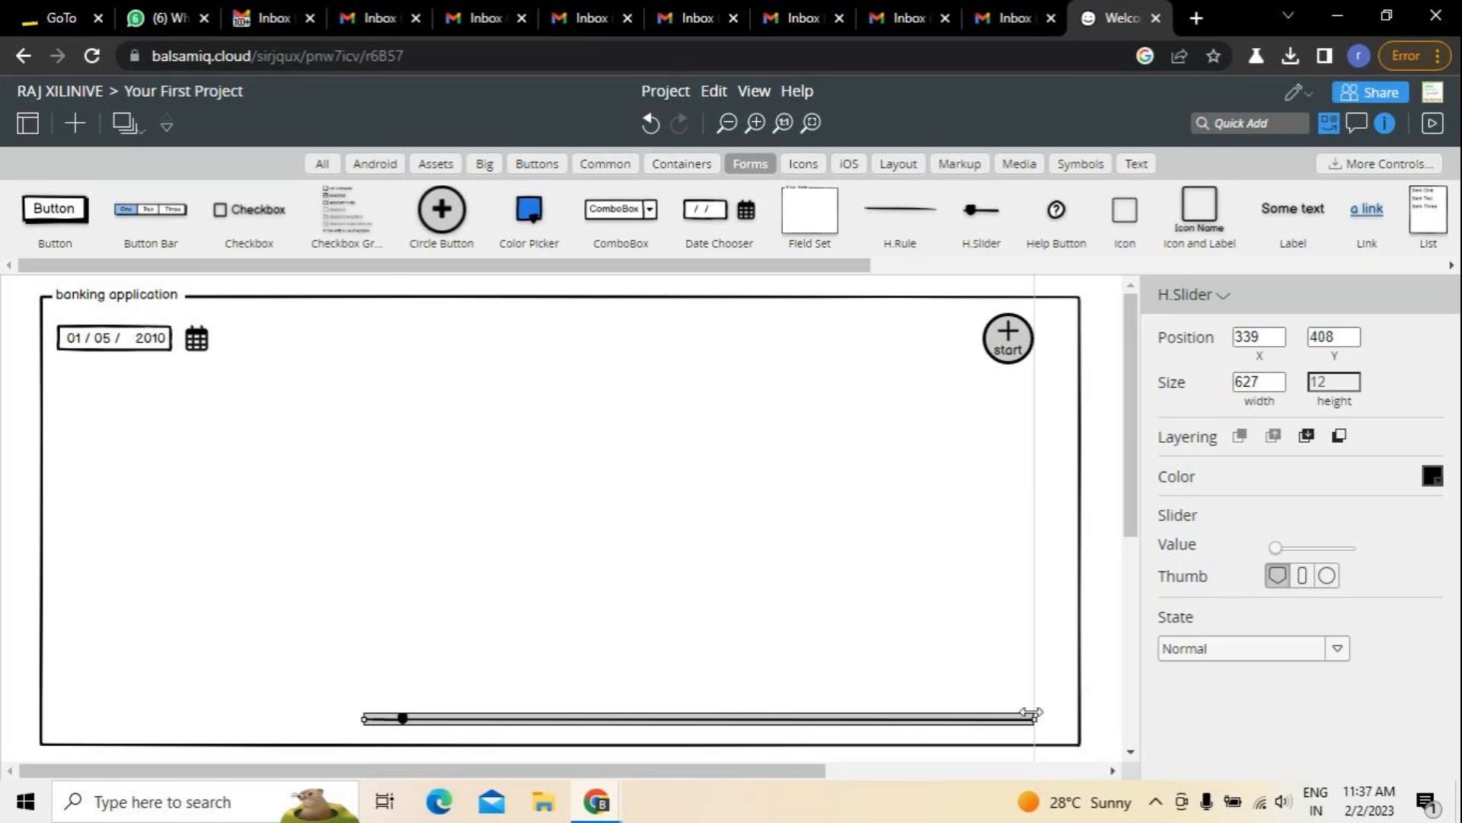
left_click_drag(364, 719, 109, 735)
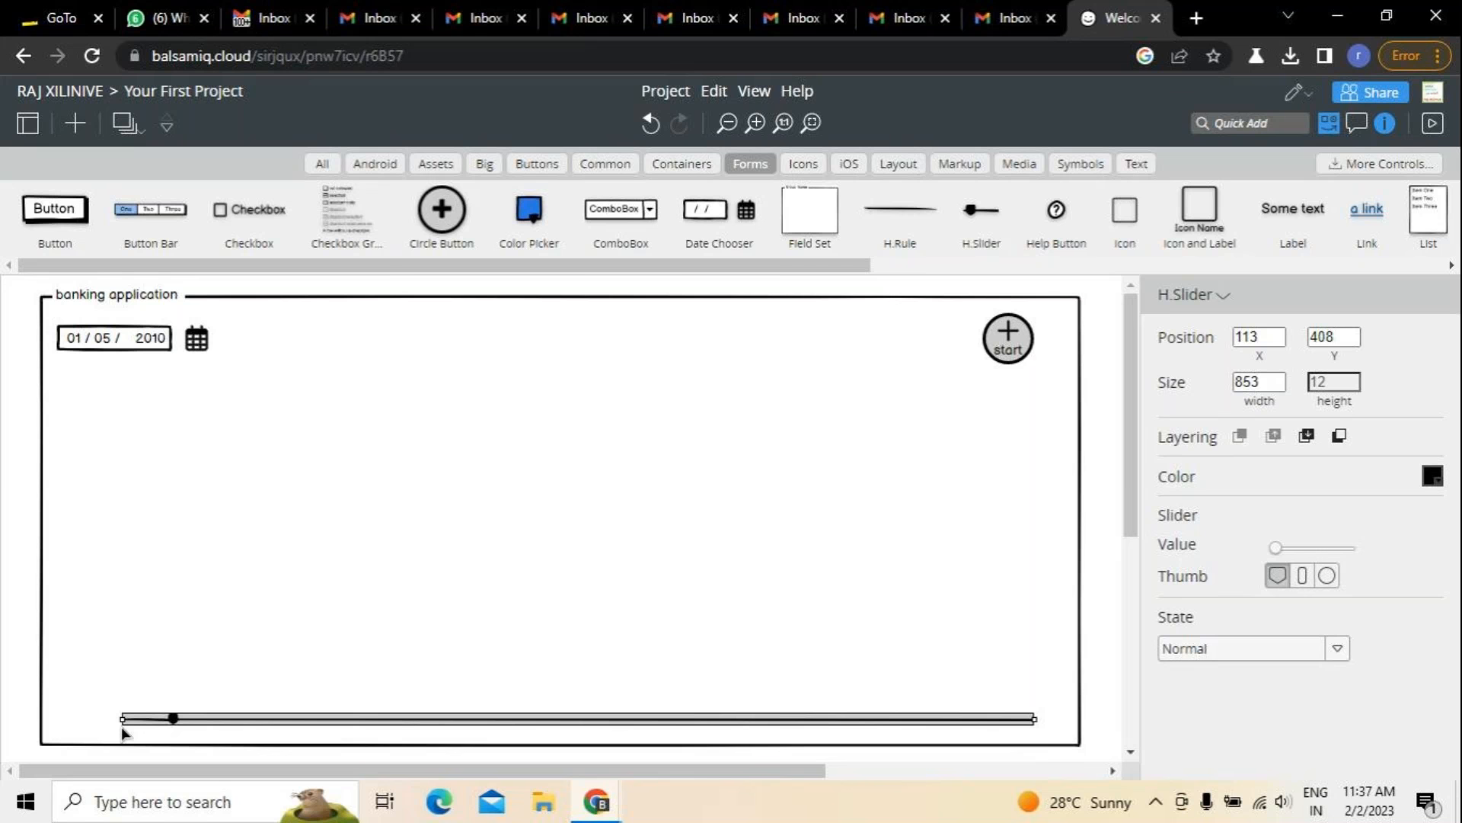
mouse_move(178, 727)
left_mouse_down()
mouse_move(196, 724)
mouse_move(158, 723)
left_mouse_up()
left_click(324, 560)
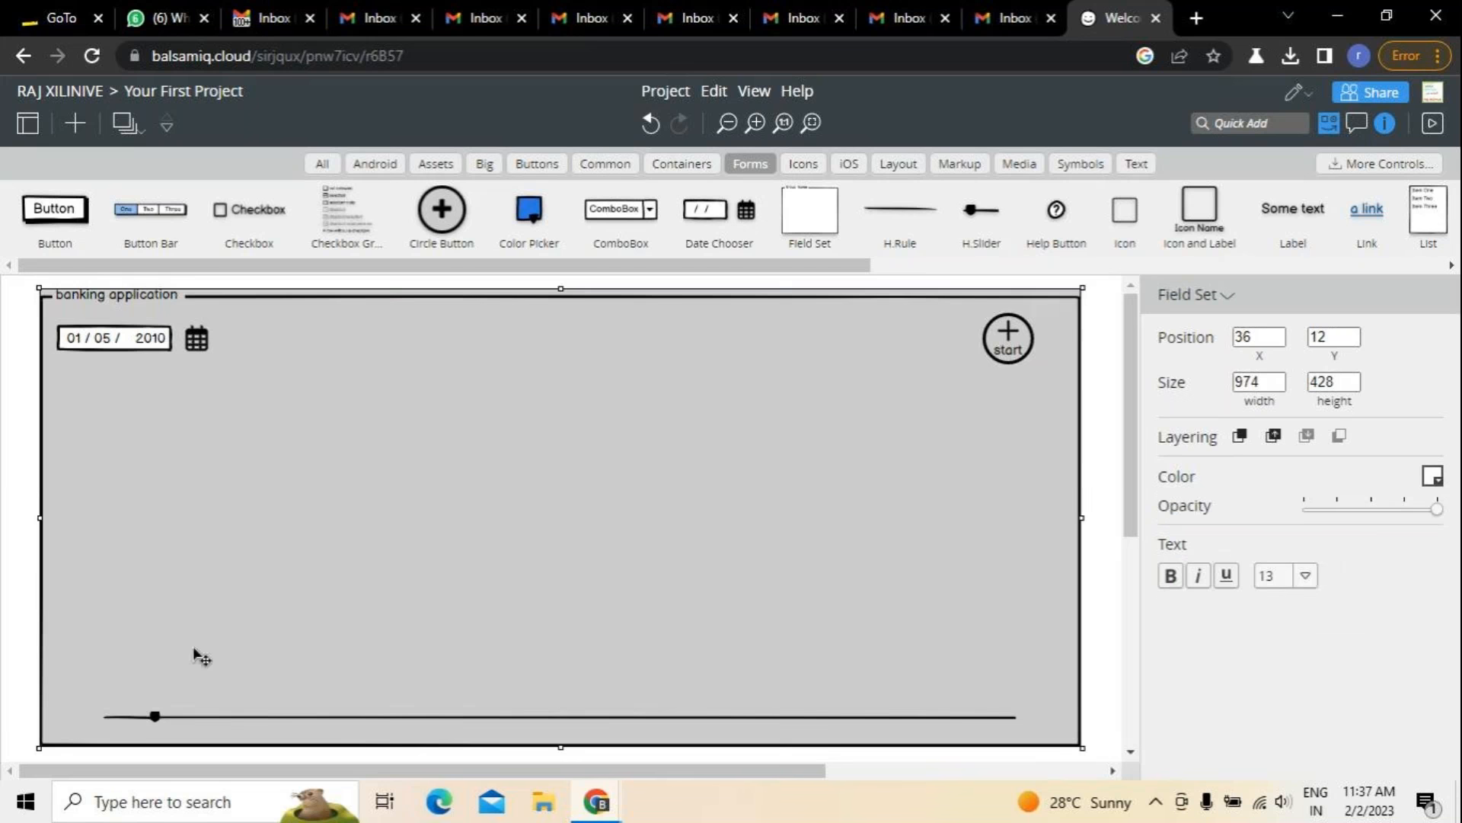
left_click(155, 717)
left_click_drag(155, 721, 155, 723)
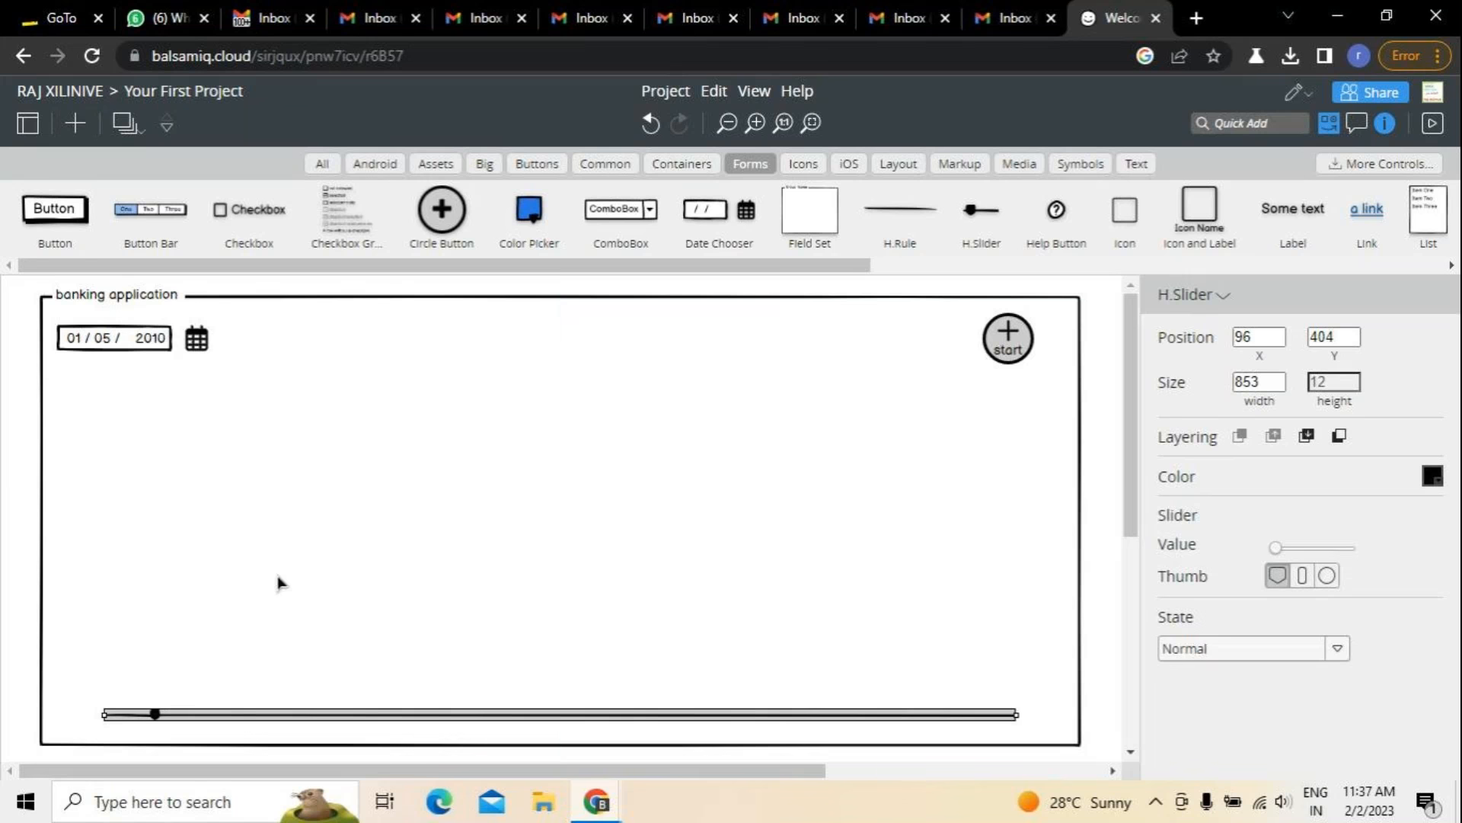
left_click(278, 584)
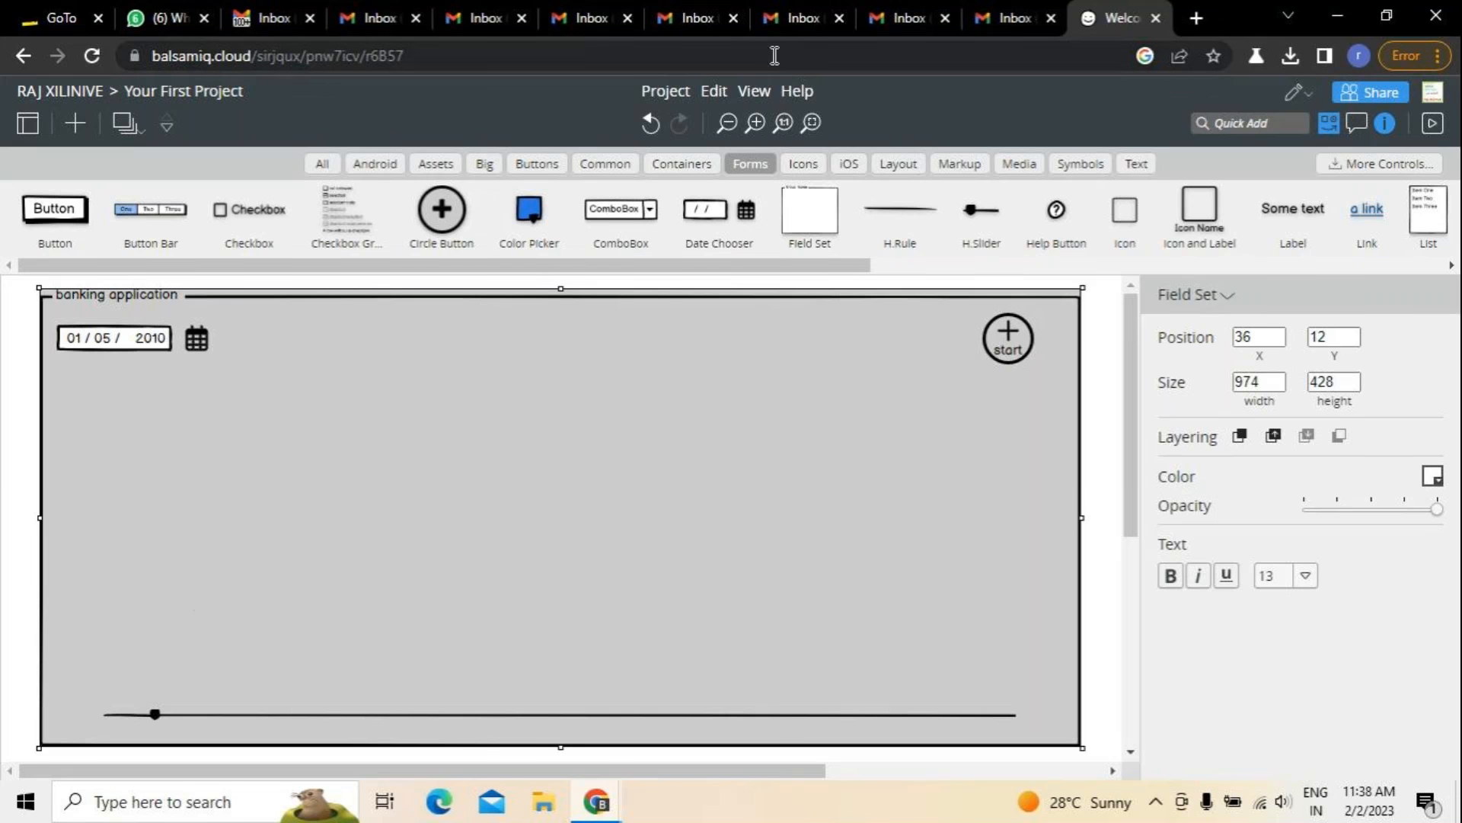
Add a V.Scroll Bar inside the Field Set's right edge at about X 981, Y 129, and shift the start button slightly left of it.
left_click(803, 165)
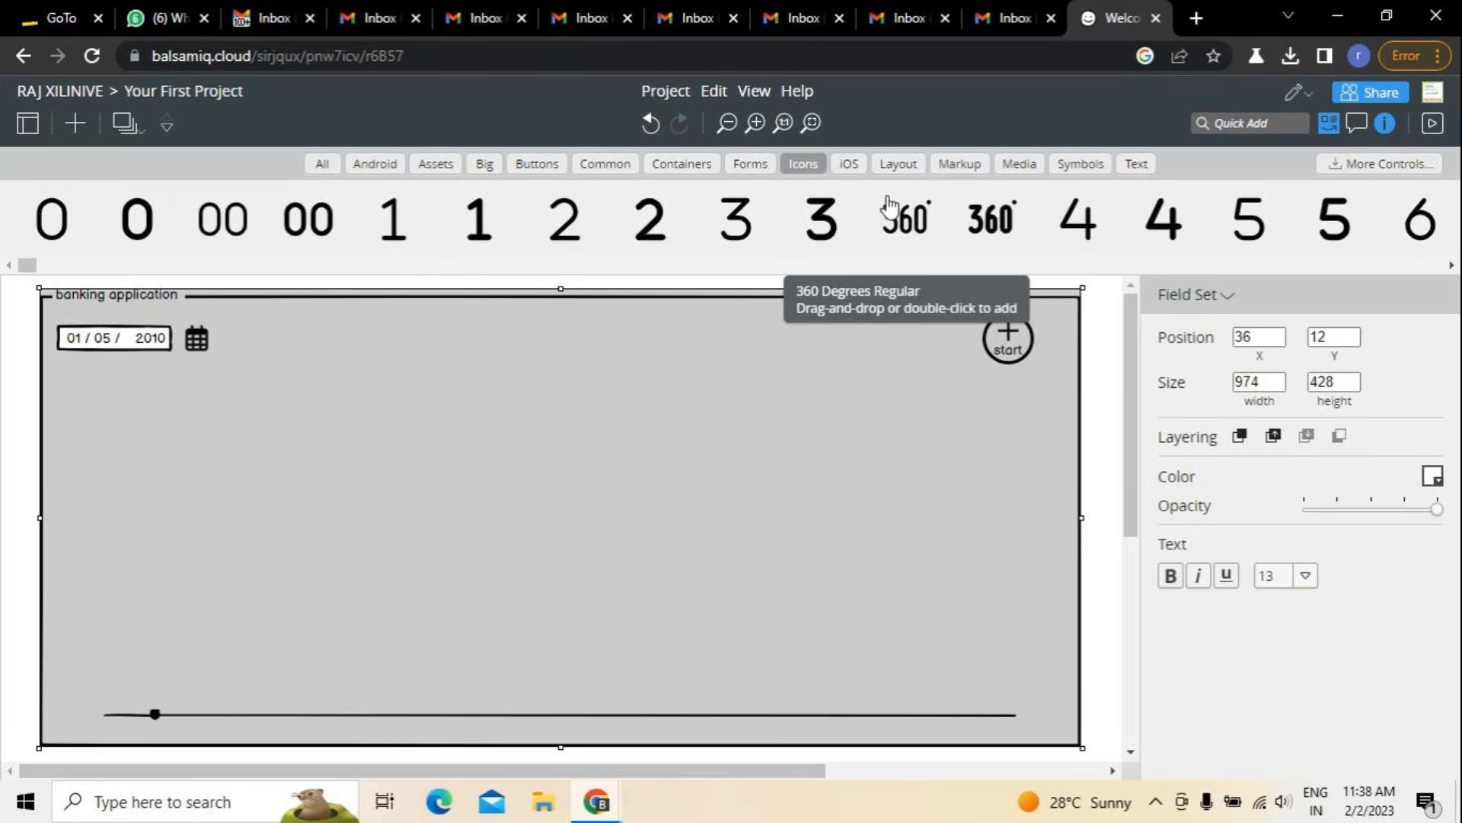
left_click(898, 166)
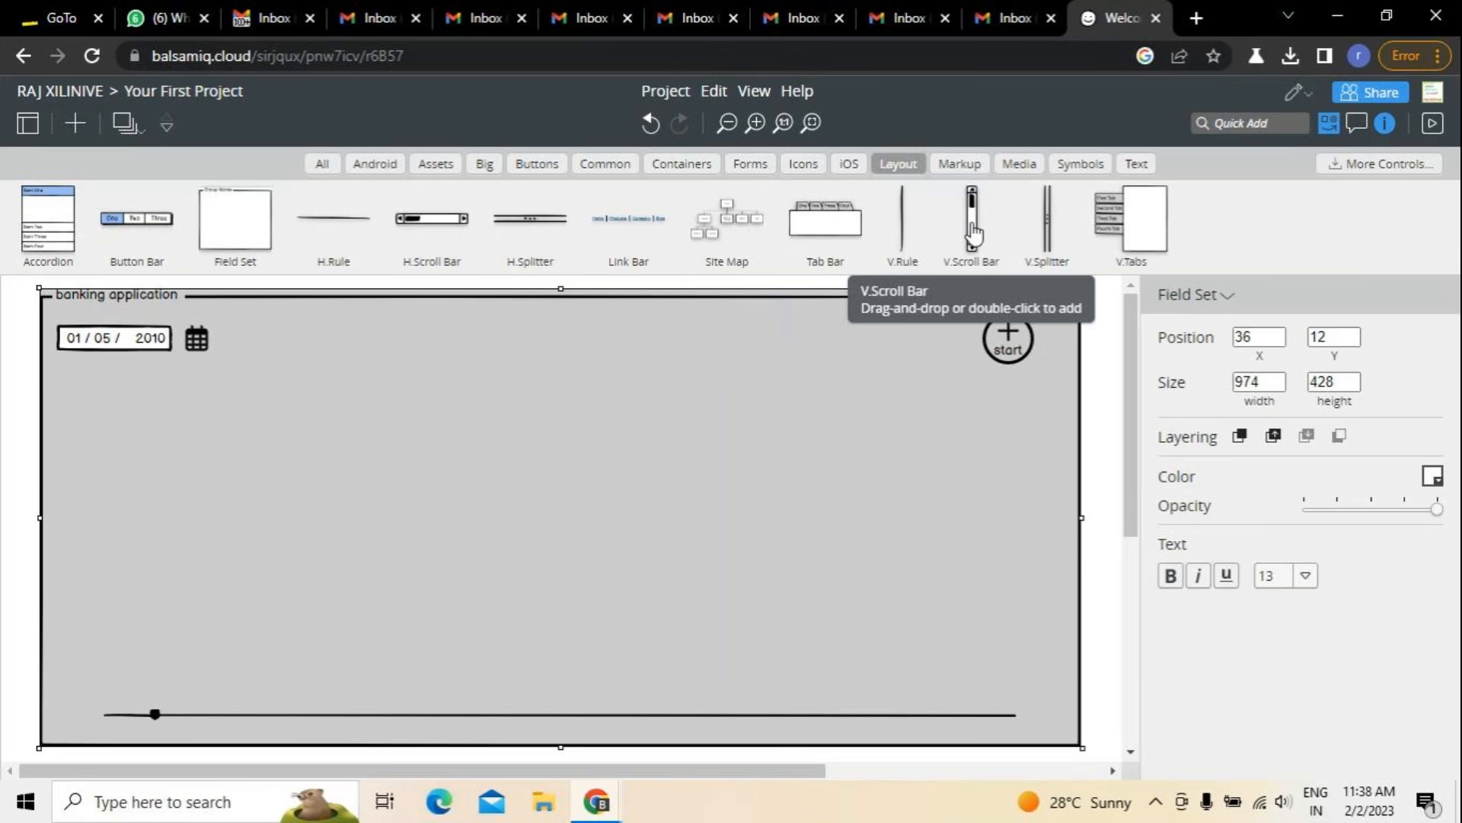
left_click_drag(973, 235, 1061, 481)
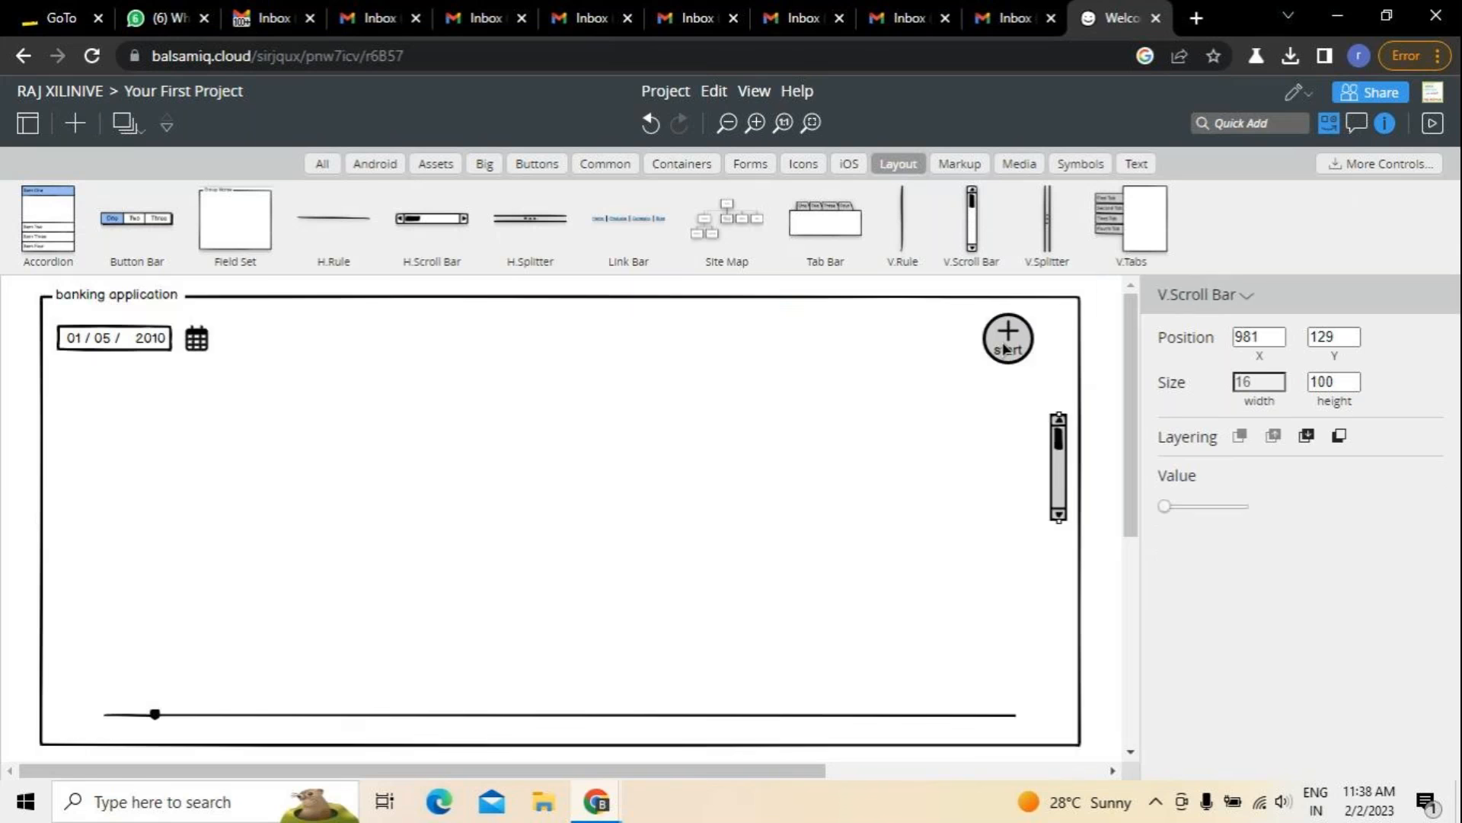
left_click_drag(1004, 349, 971, 349)
Stretch the V.Scroll Bar to about 211 high and move it up to about X 978, Y 83.
left_click(1061, 517)
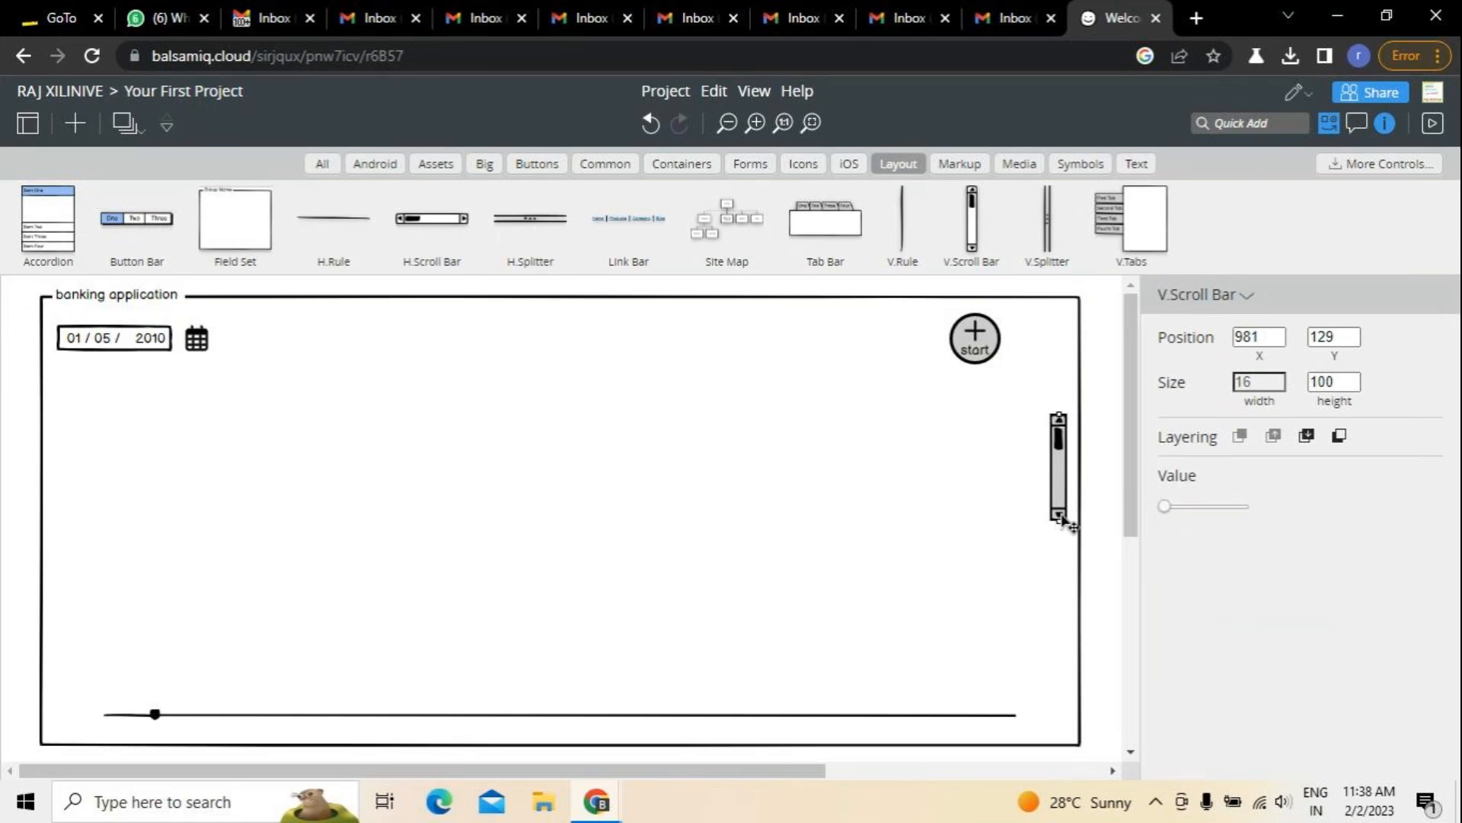
left_click_drag(1062, 517, 1058, 638)
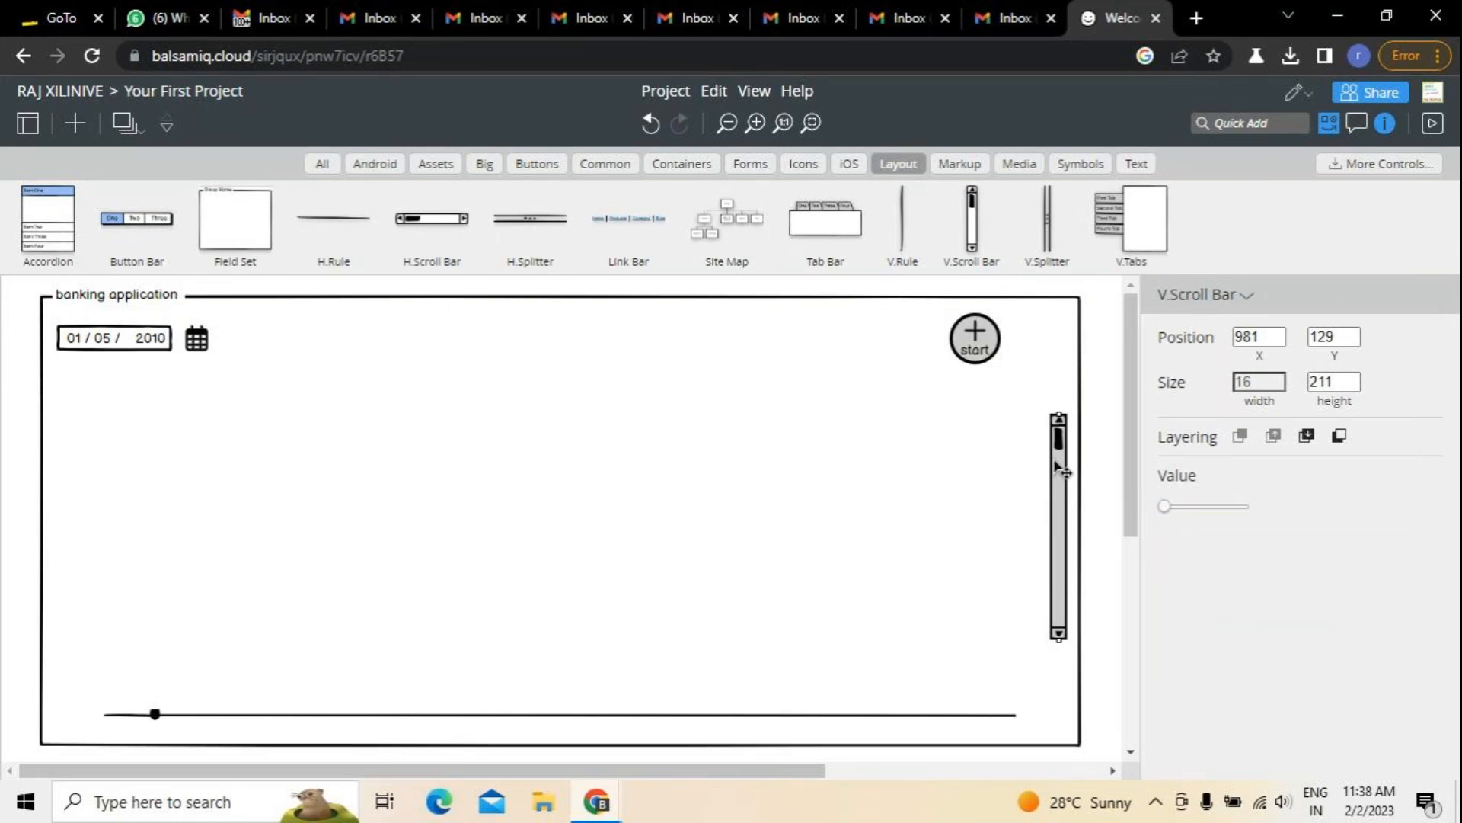
left_click(1059, 415)
left_click(1061, 432)
left_click(1030, 459)
left_click(1061, 424)
left_click_drag(1061, 424, 1064, 373)
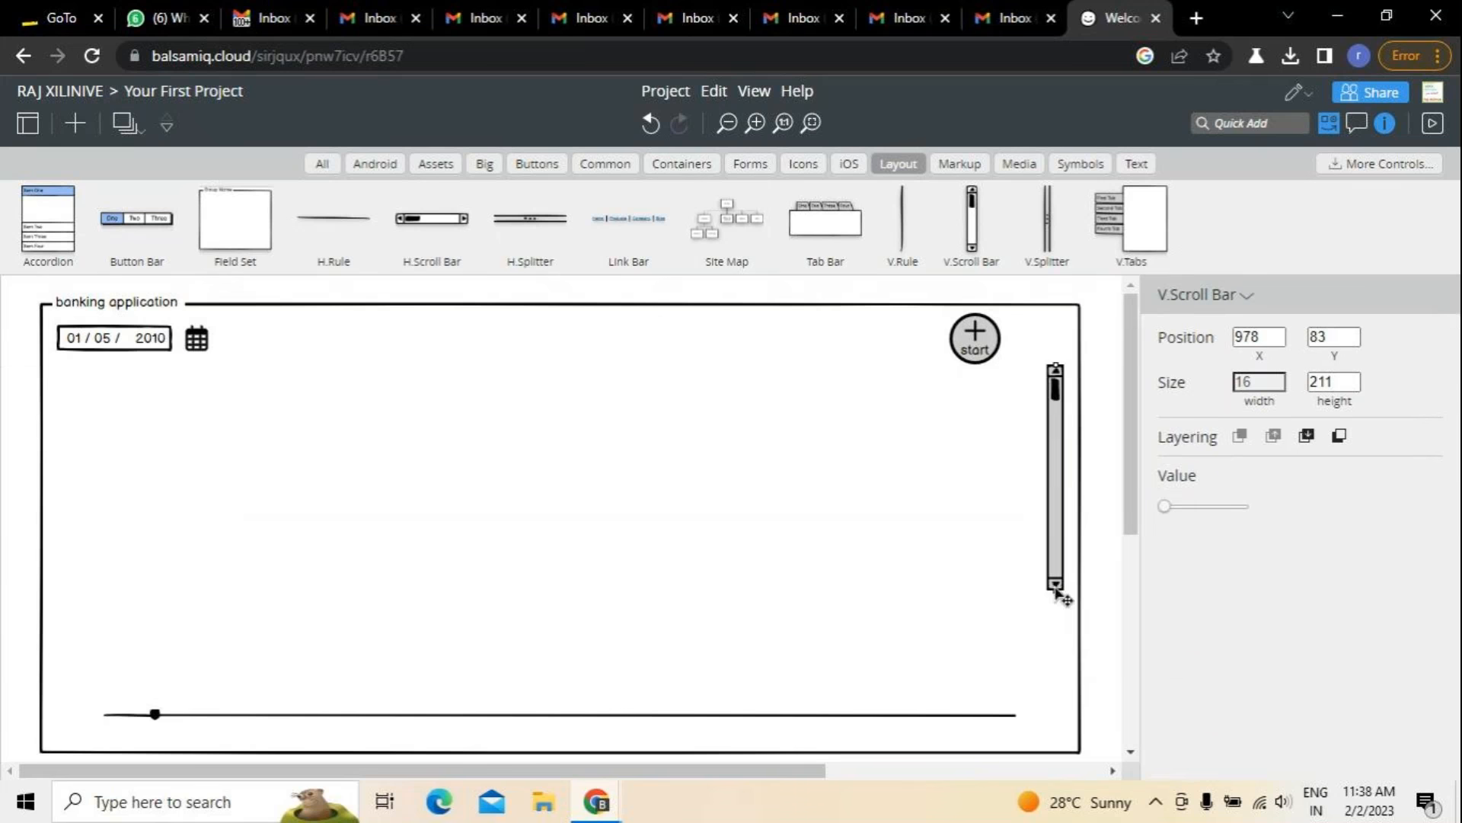
Extend both ends of the V.Scroll Bar to over 370 high so it spans nearly the full height of the Field Set.
left_click_drag(1055, 595, 1056, 709)
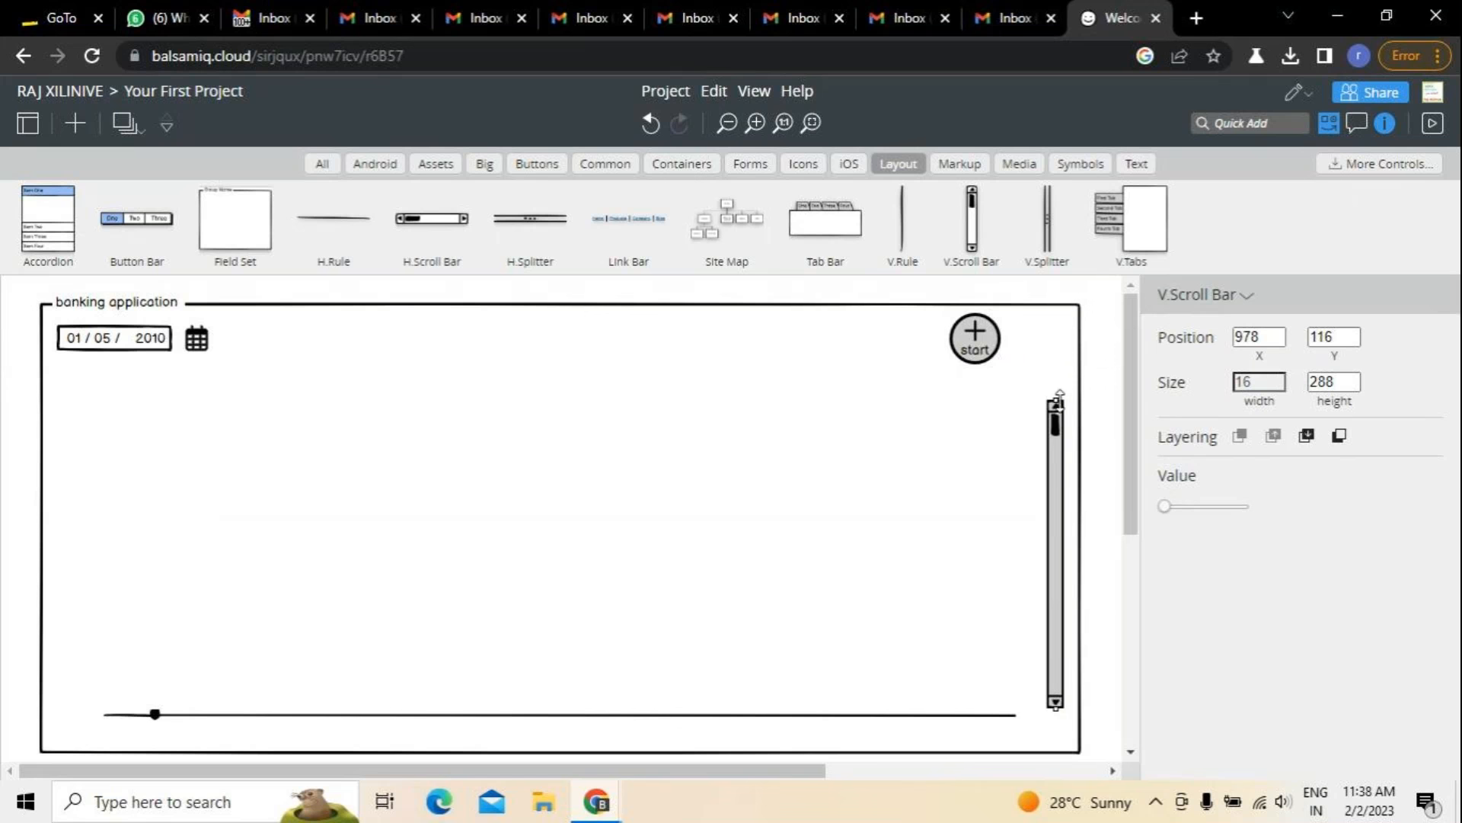
left_click_drag(1055, 402, 1058, 318)
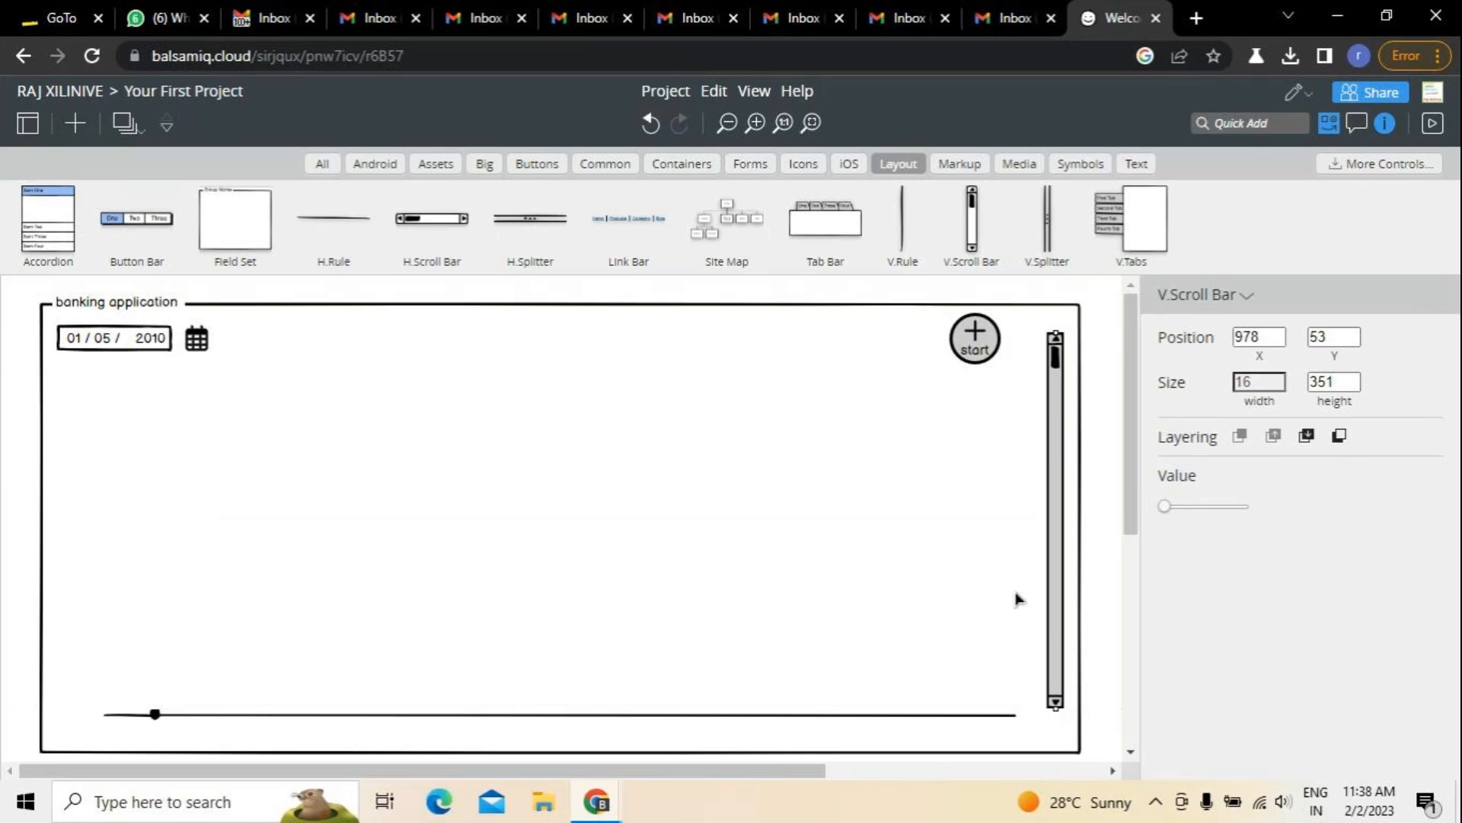
left_click_drag(1058, 712, 1056, 728)
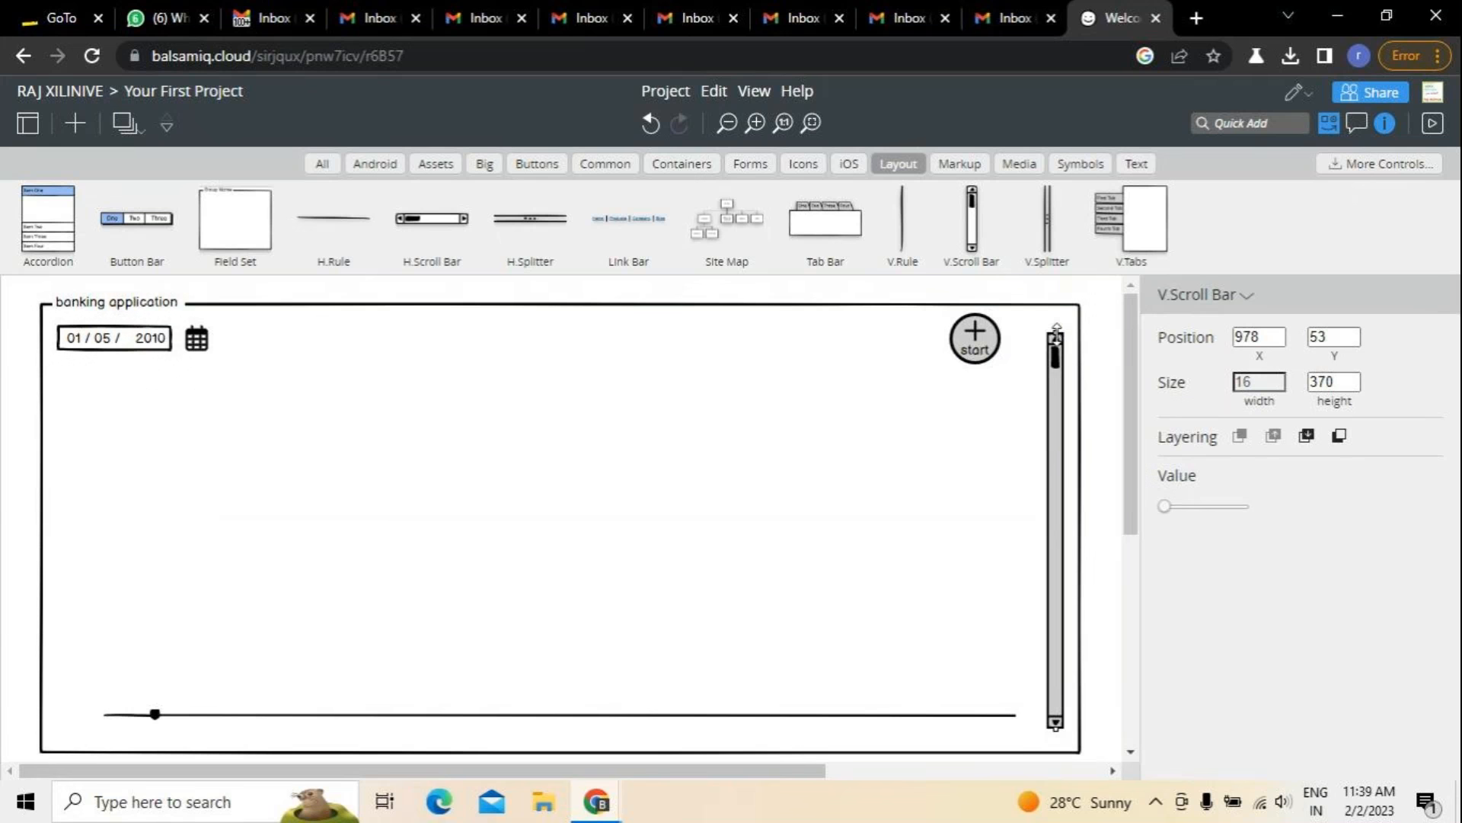
left_click_drag(1057, 325, 1056, 318)
left_click(973, 478)
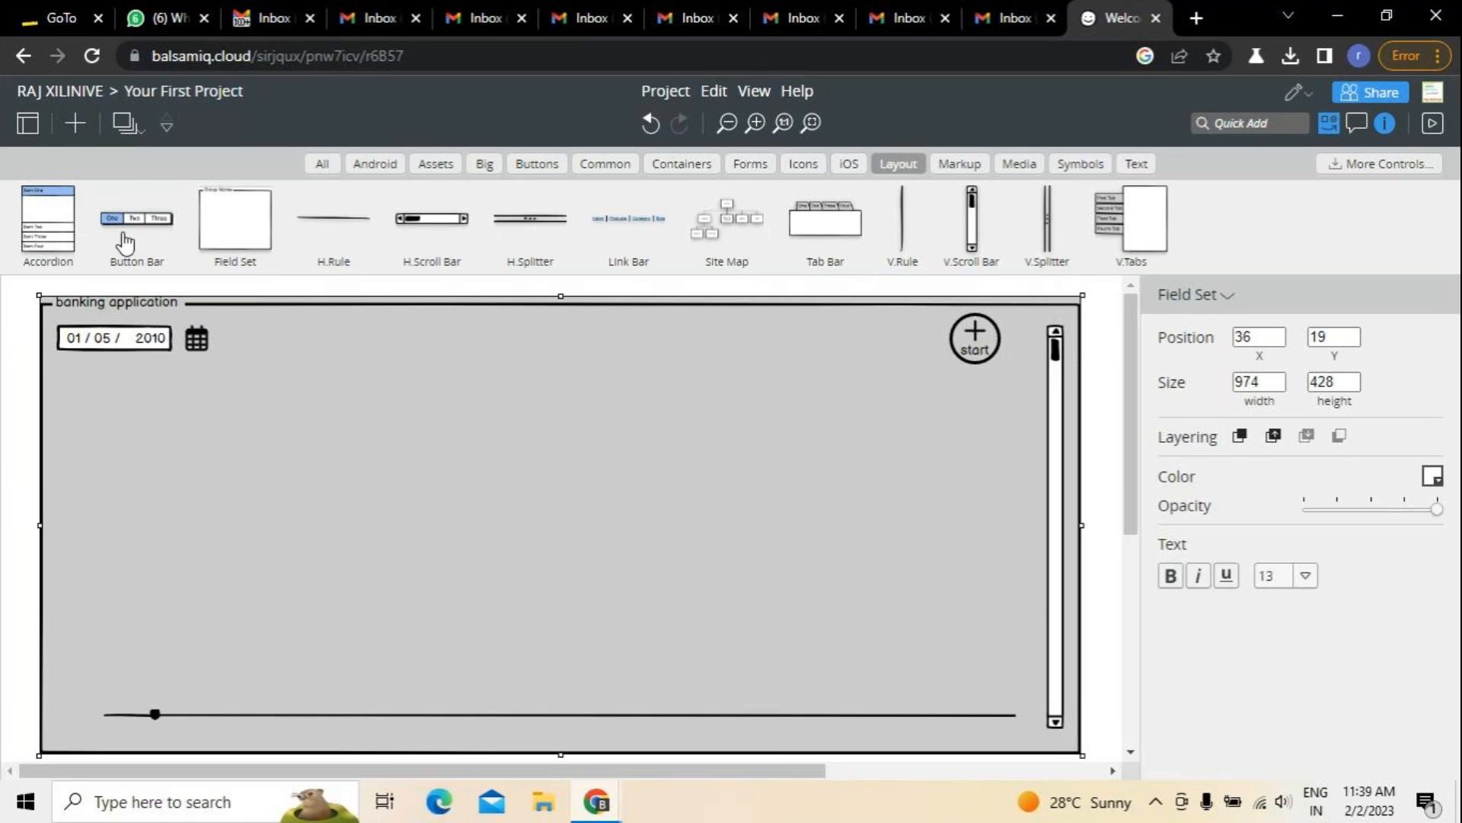
Add a Button Bar in the upper-left area of the Field Set and replace its default labels with "Home |".
left_click_drag(125, 240, 199, 447)
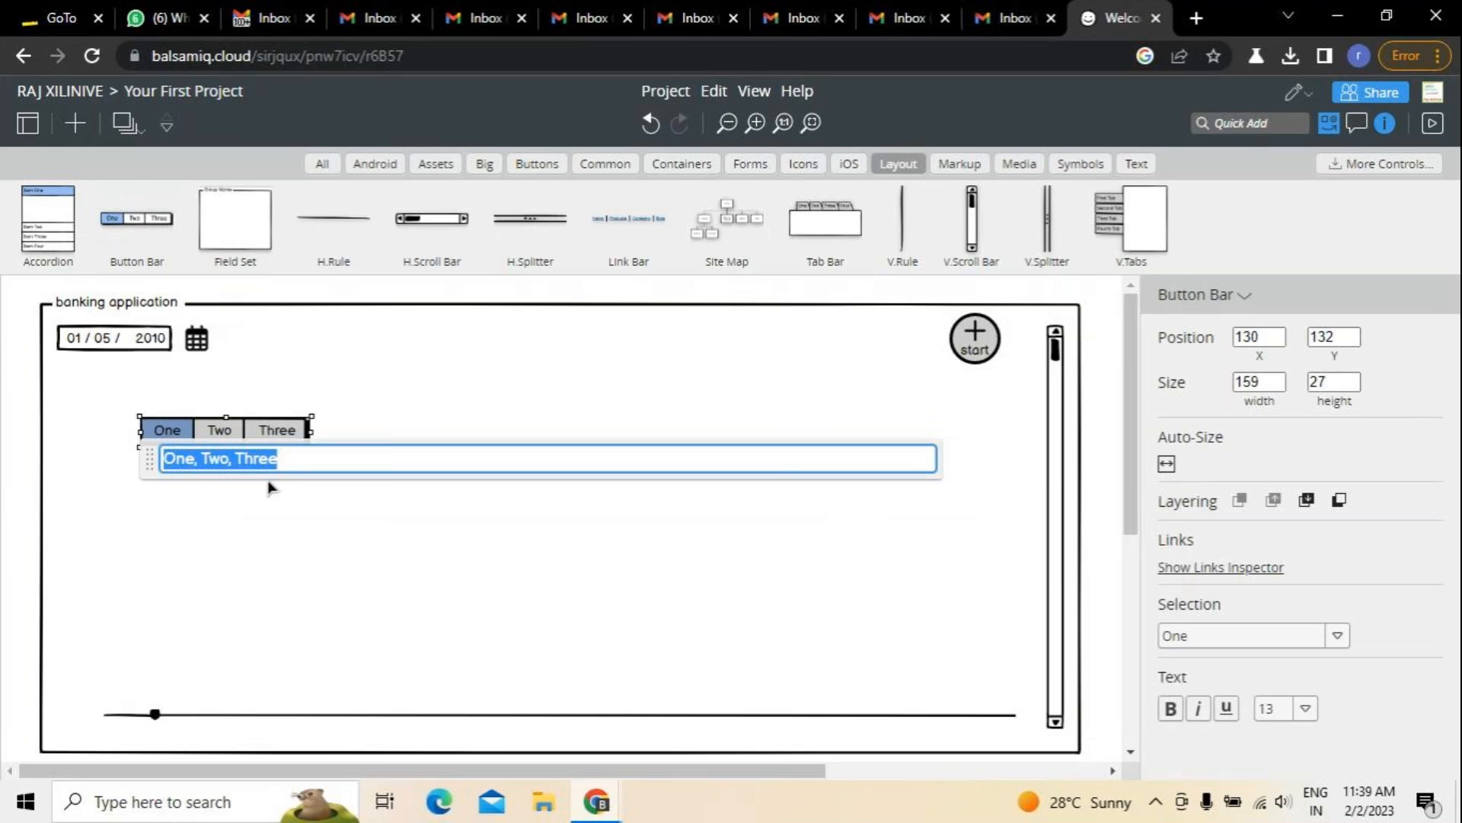
left_click(288, 463)
key("BackSpace")
key("BackSpace")
key("BackSpace")
key("BackSpace")
key("BackSpace")
key("BackSpace")
key("BackSpace")
key("BackSpace")
key("BackSpace")
key("BackSpace")
key("BackSpace")
key("BackSpace")
key("BackSpace")
key("BackSpace")
key("BackSpace")
type("Home")
type(" \\")
key("BackSpace")
type("|")
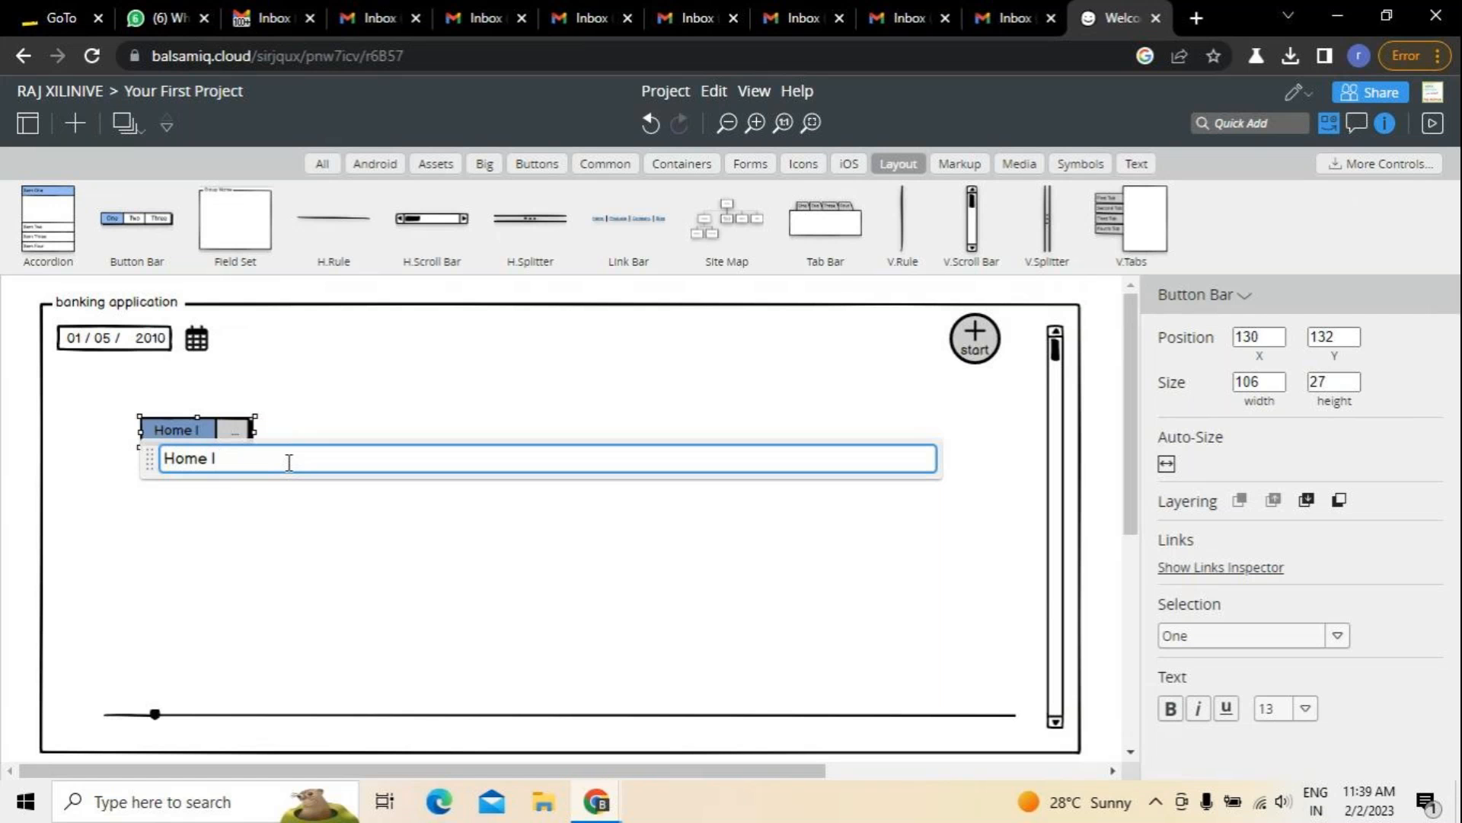
Extend the Button Bar text after Home so it reads "Home | Services | contact".
type("SERVOI")
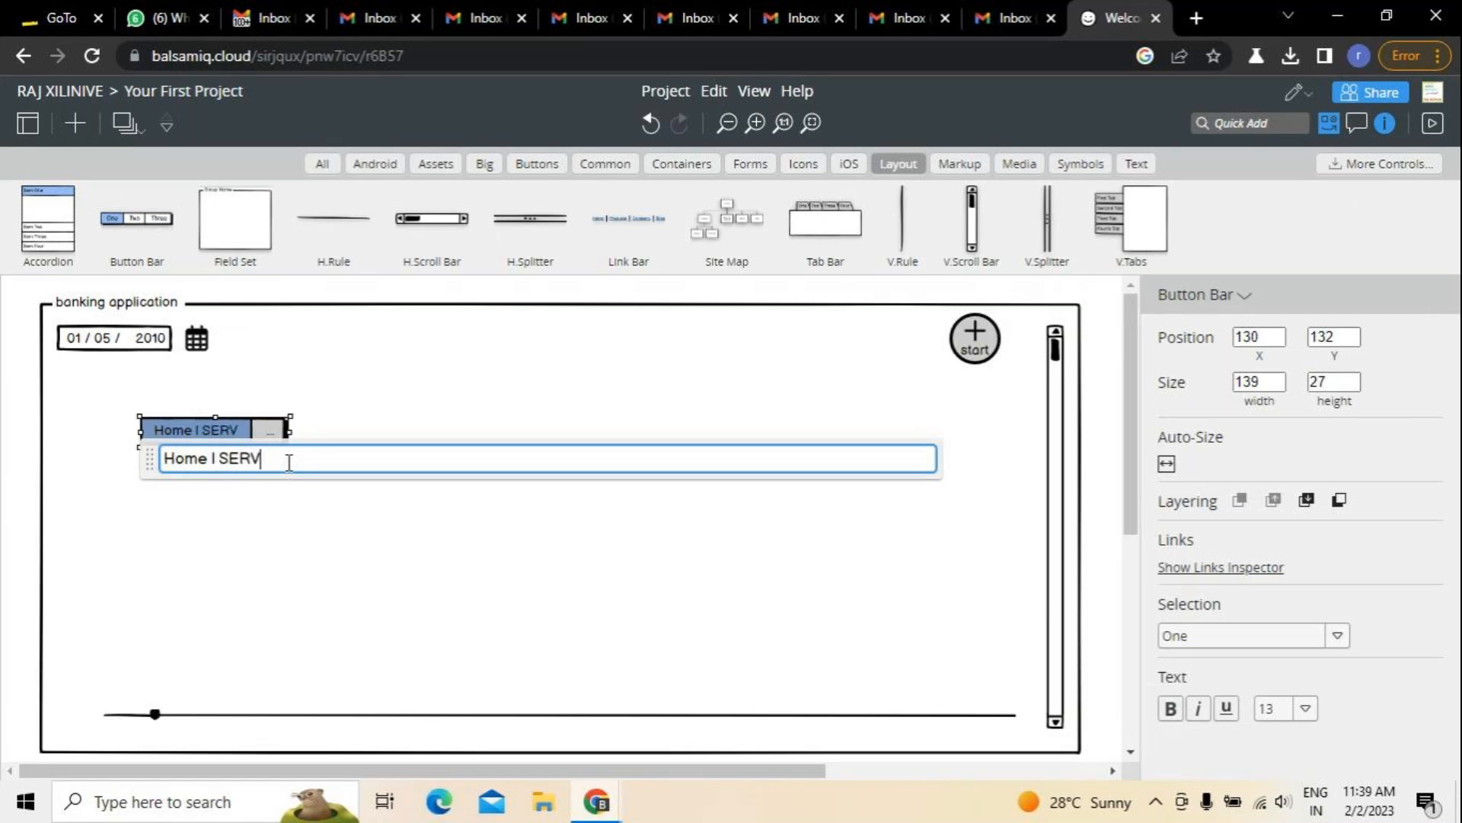
key("BackSpace")
key("BackSpace")
key("BackSpace")
key("BackSpace")
key("BackSpace")
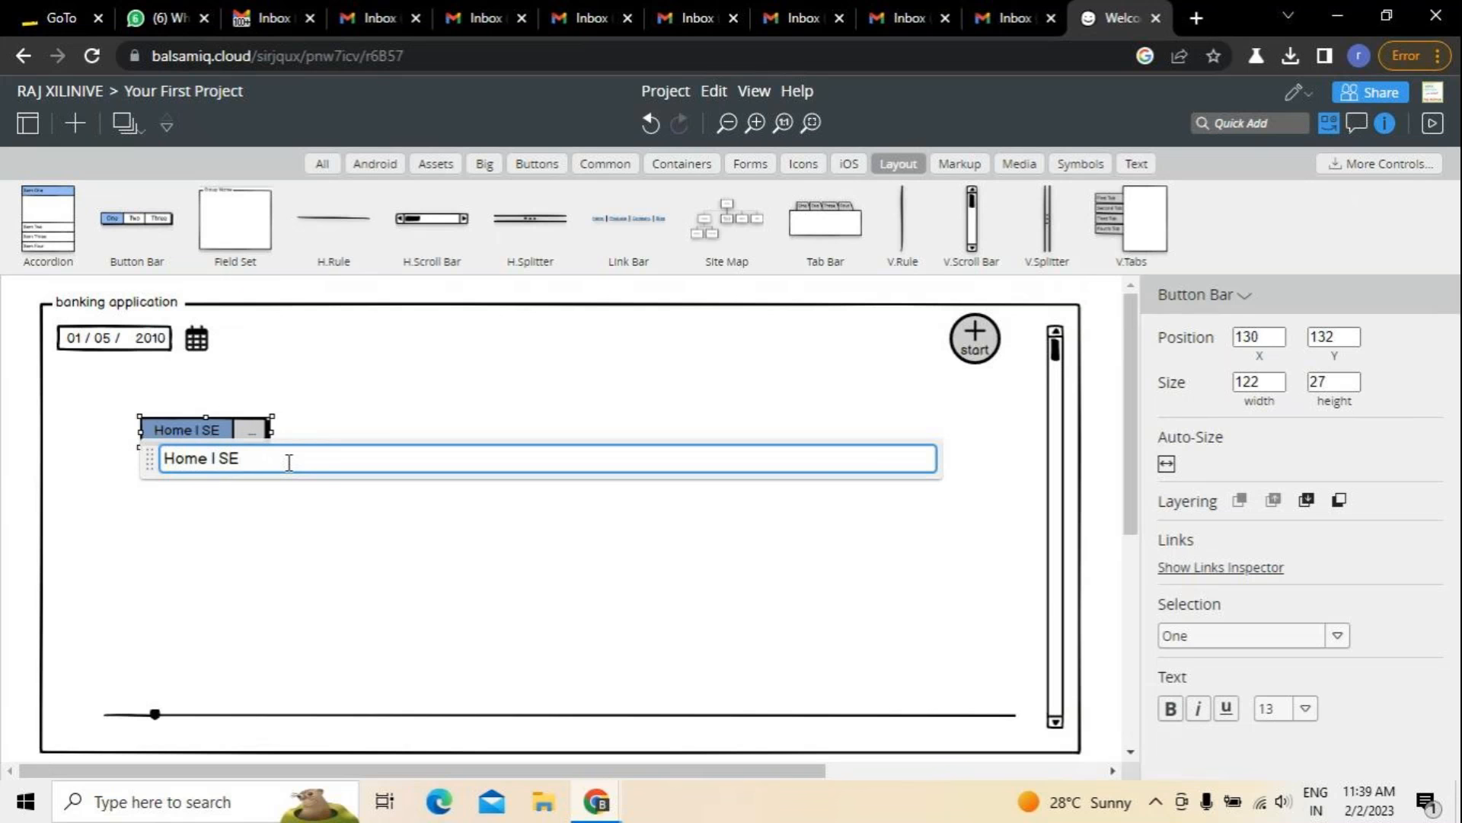
type("ervi")
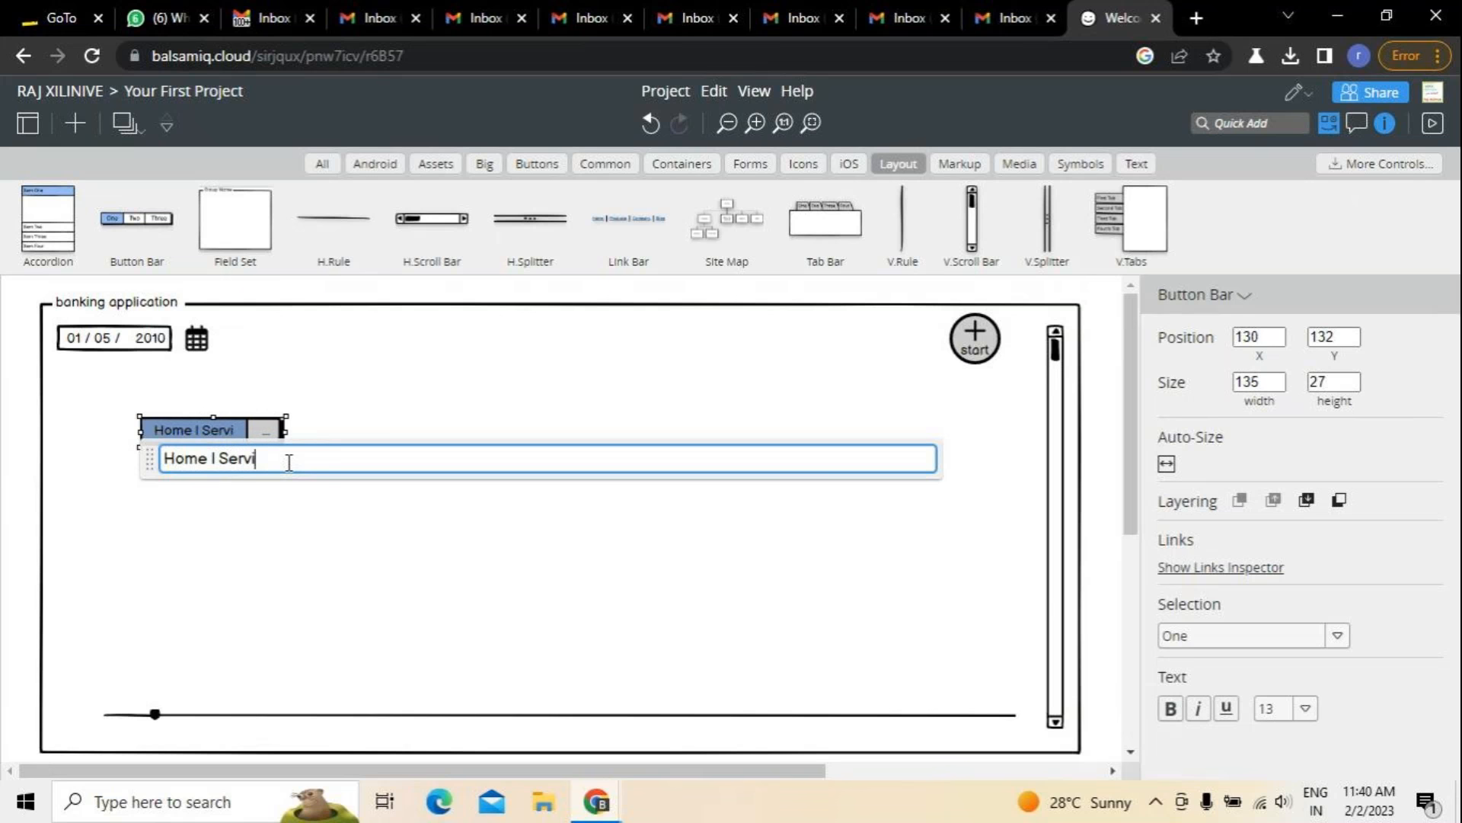
type("ces I")
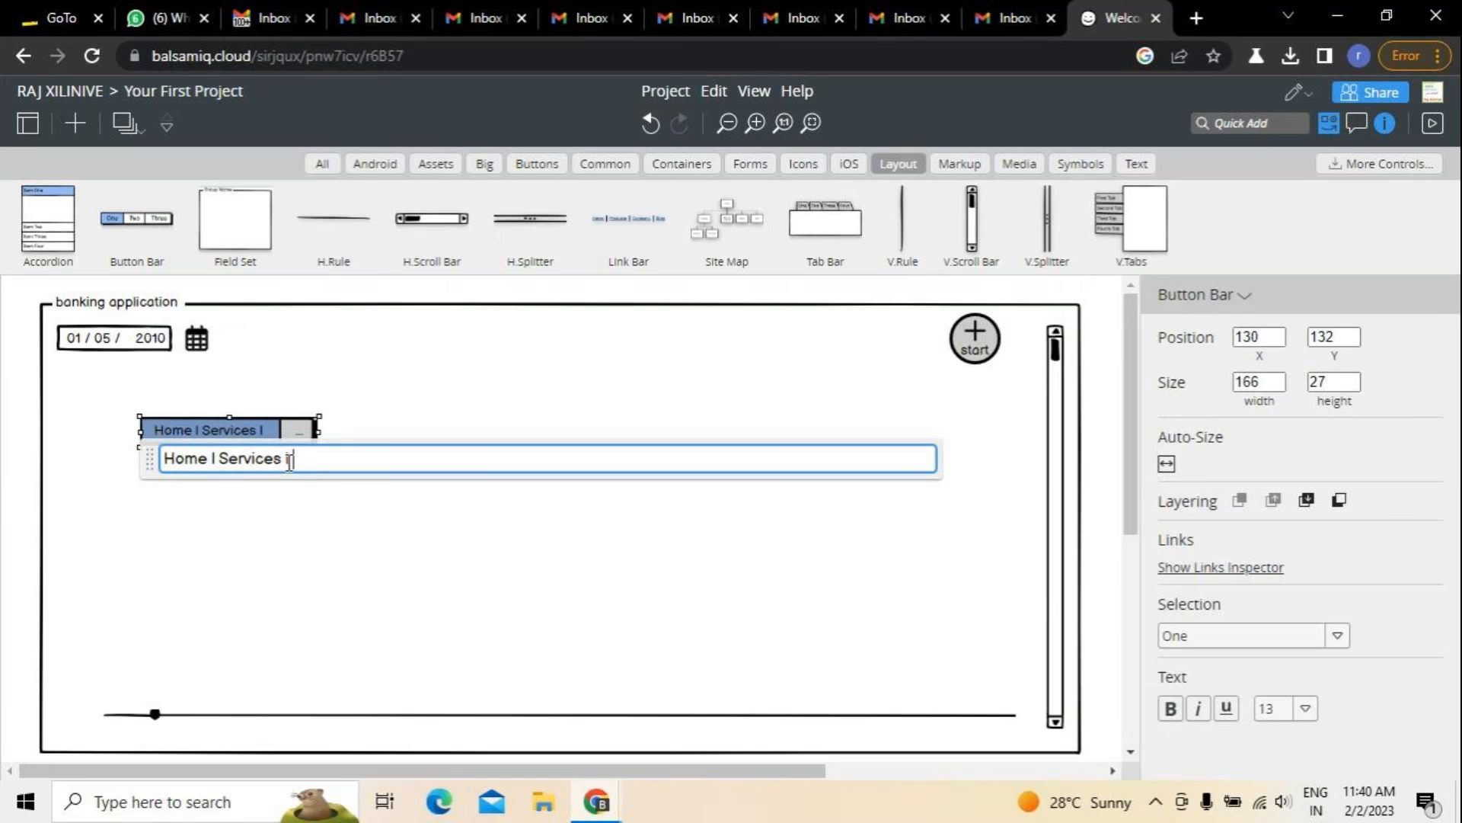
type("conact")
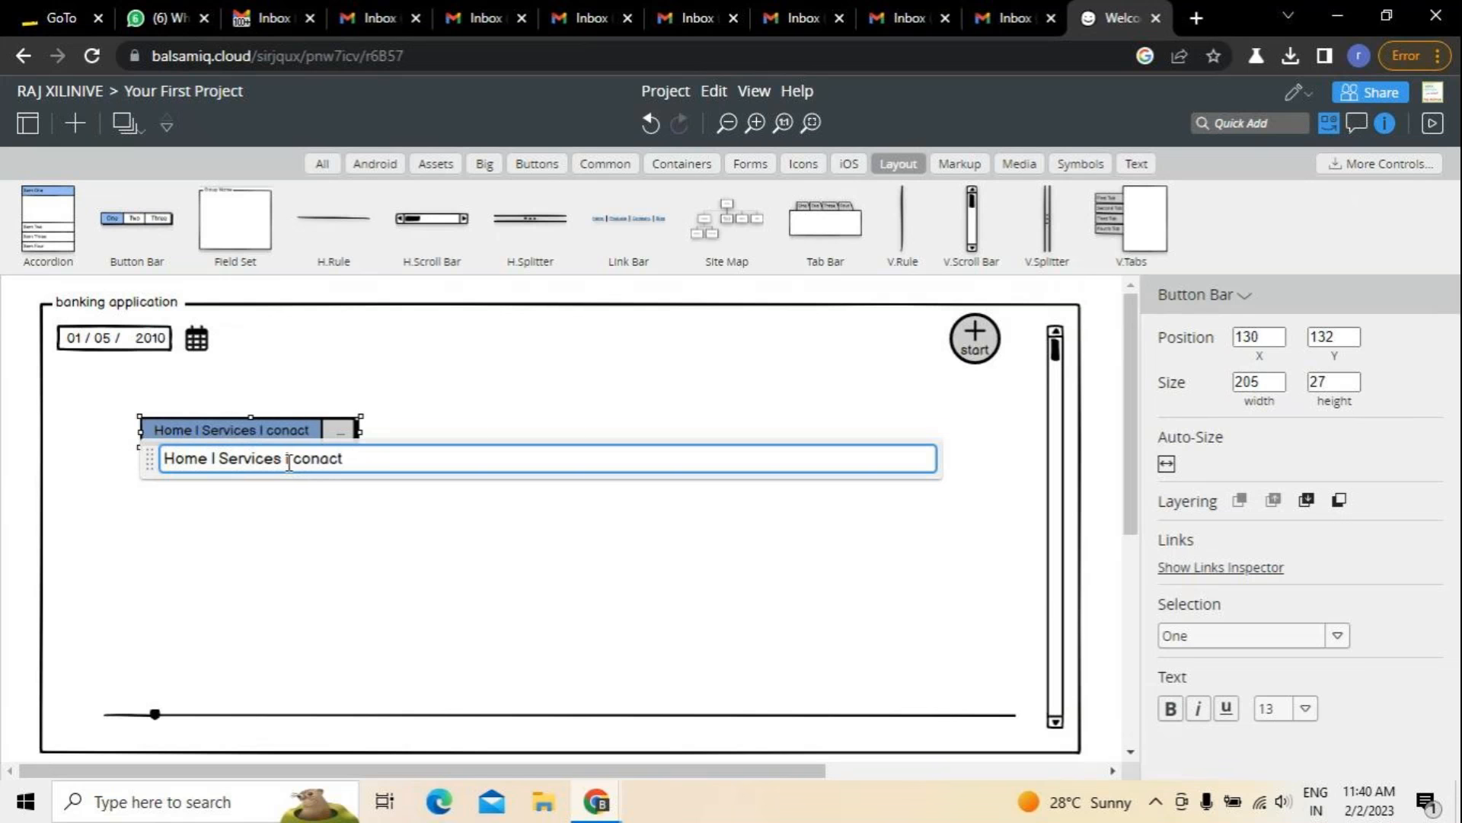
key("BackSpace")
key("BackSpace")
key("BackSpace")
type("tact")
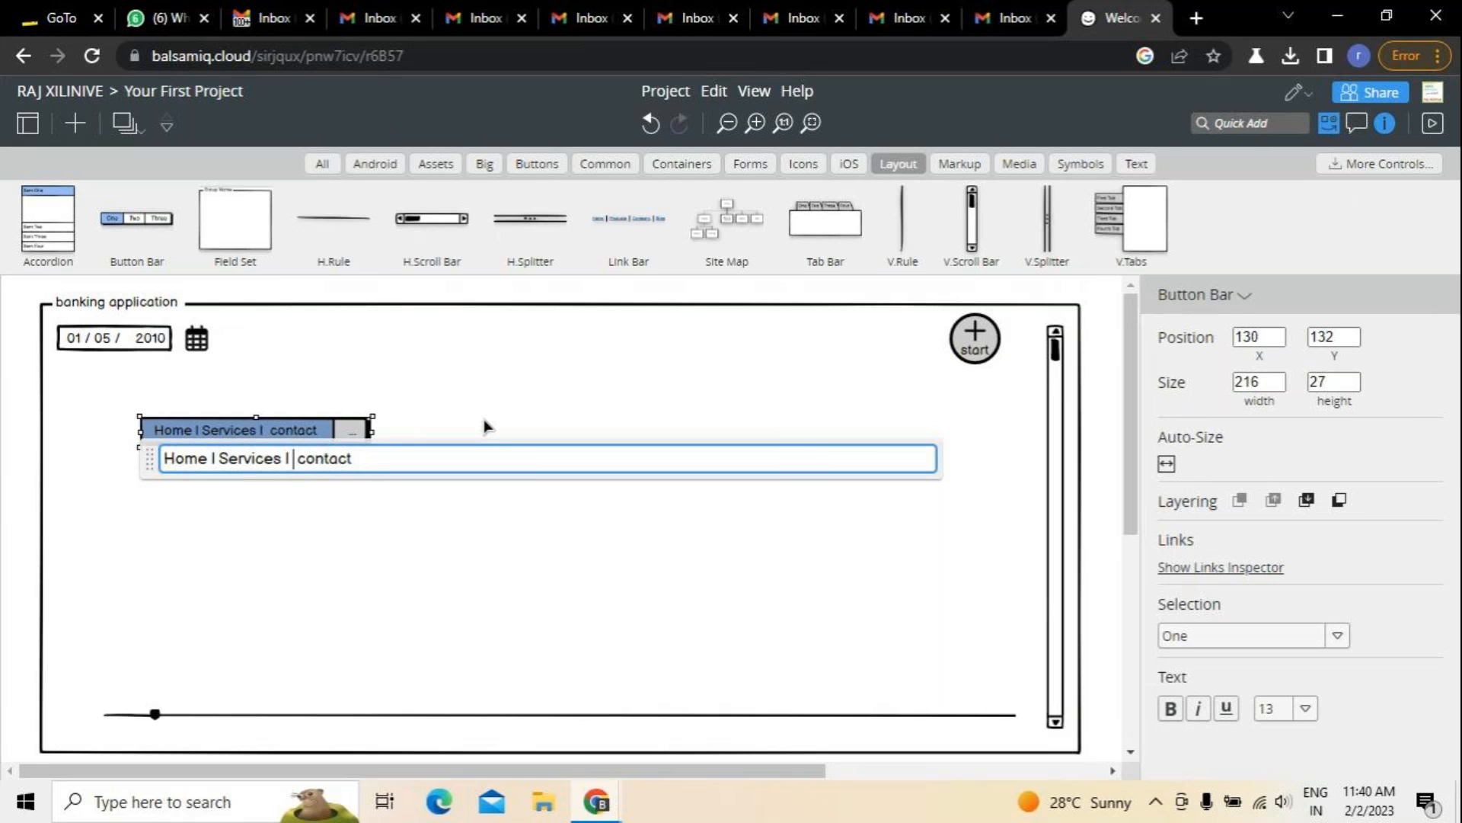
Insert "sign up | Login |" between Services and contact in the Button Bar text.
type("Login ")
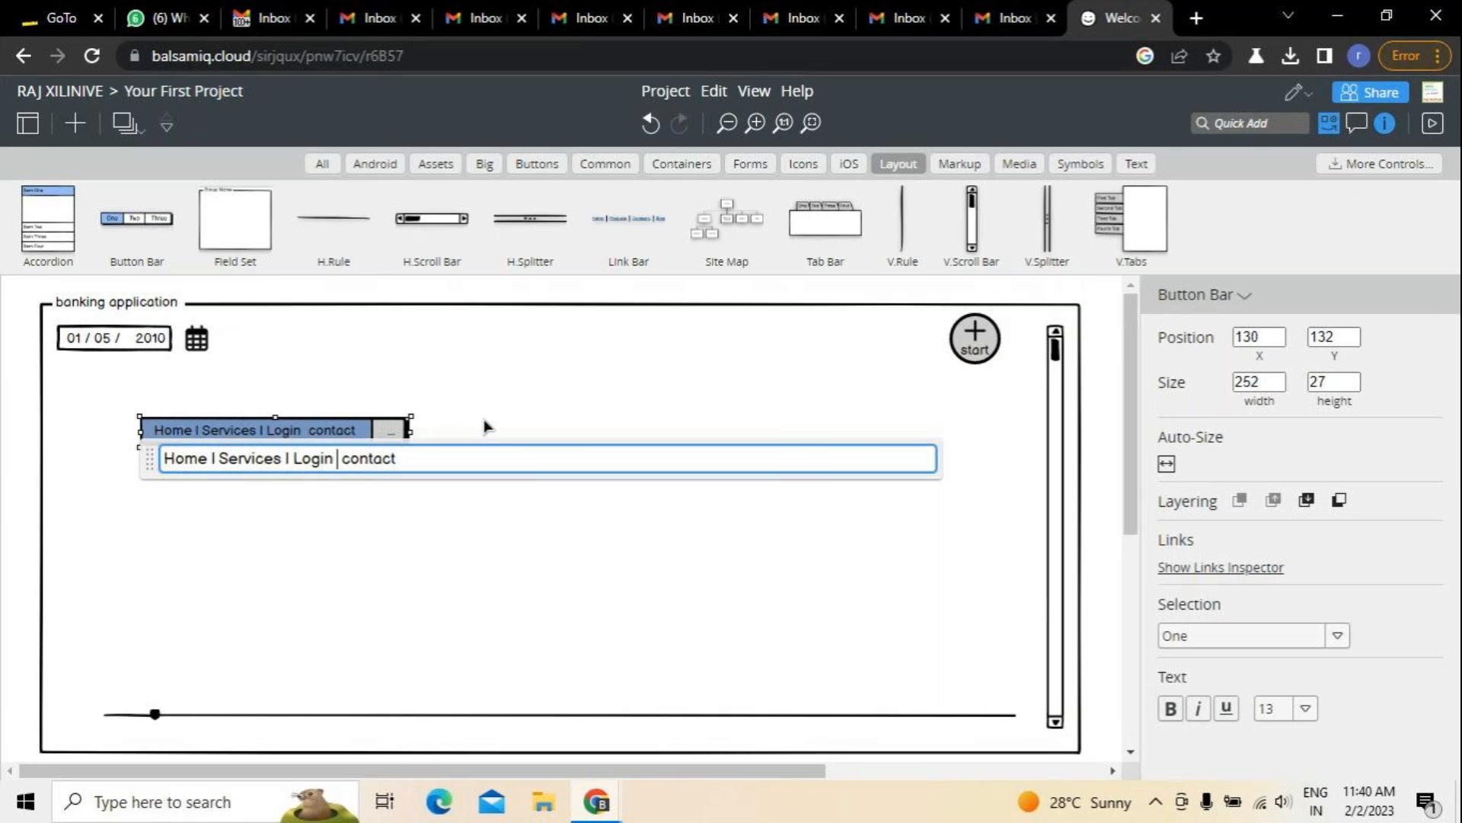
type("I ")
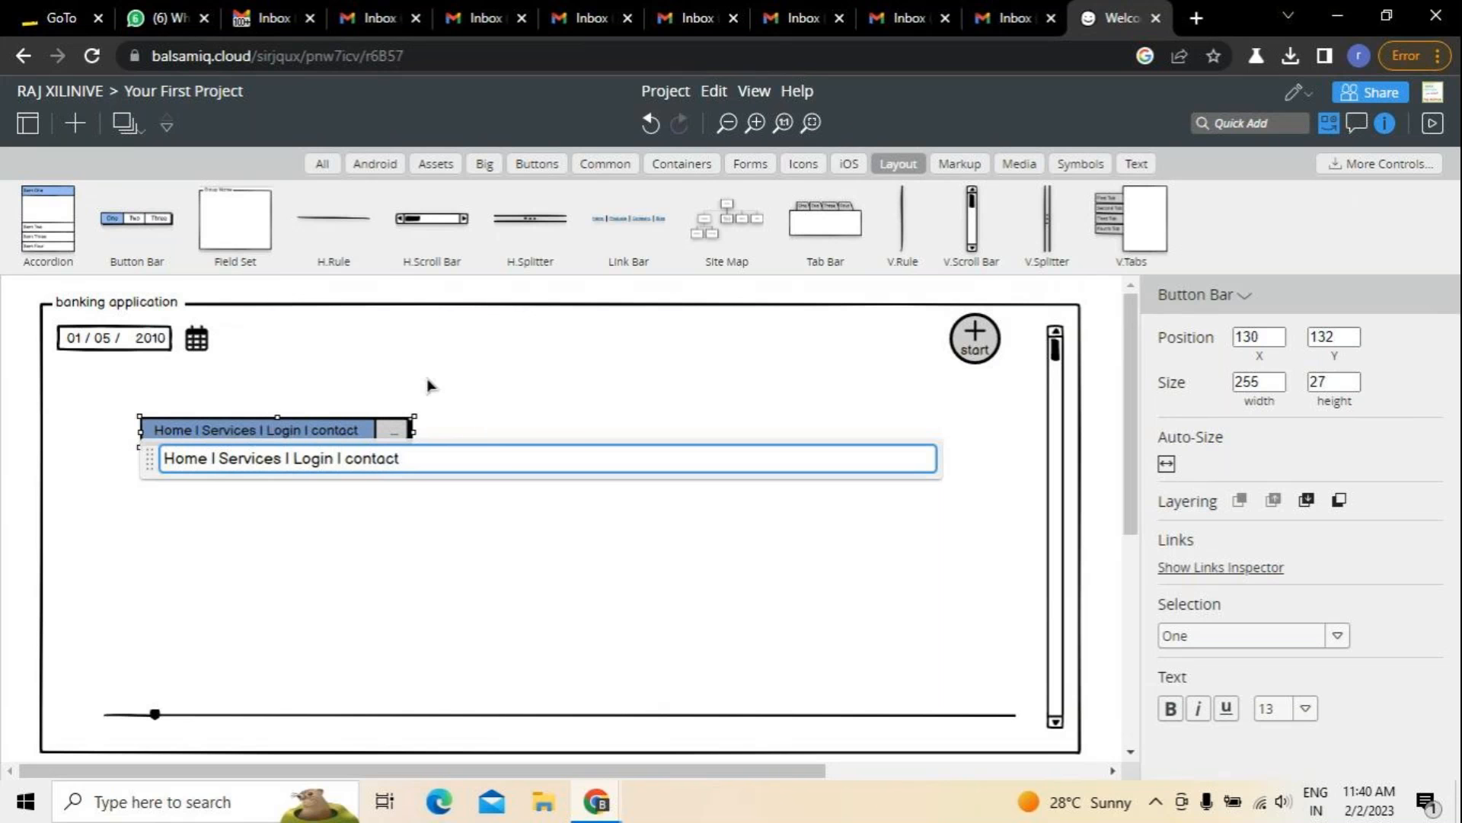
type("sign u")
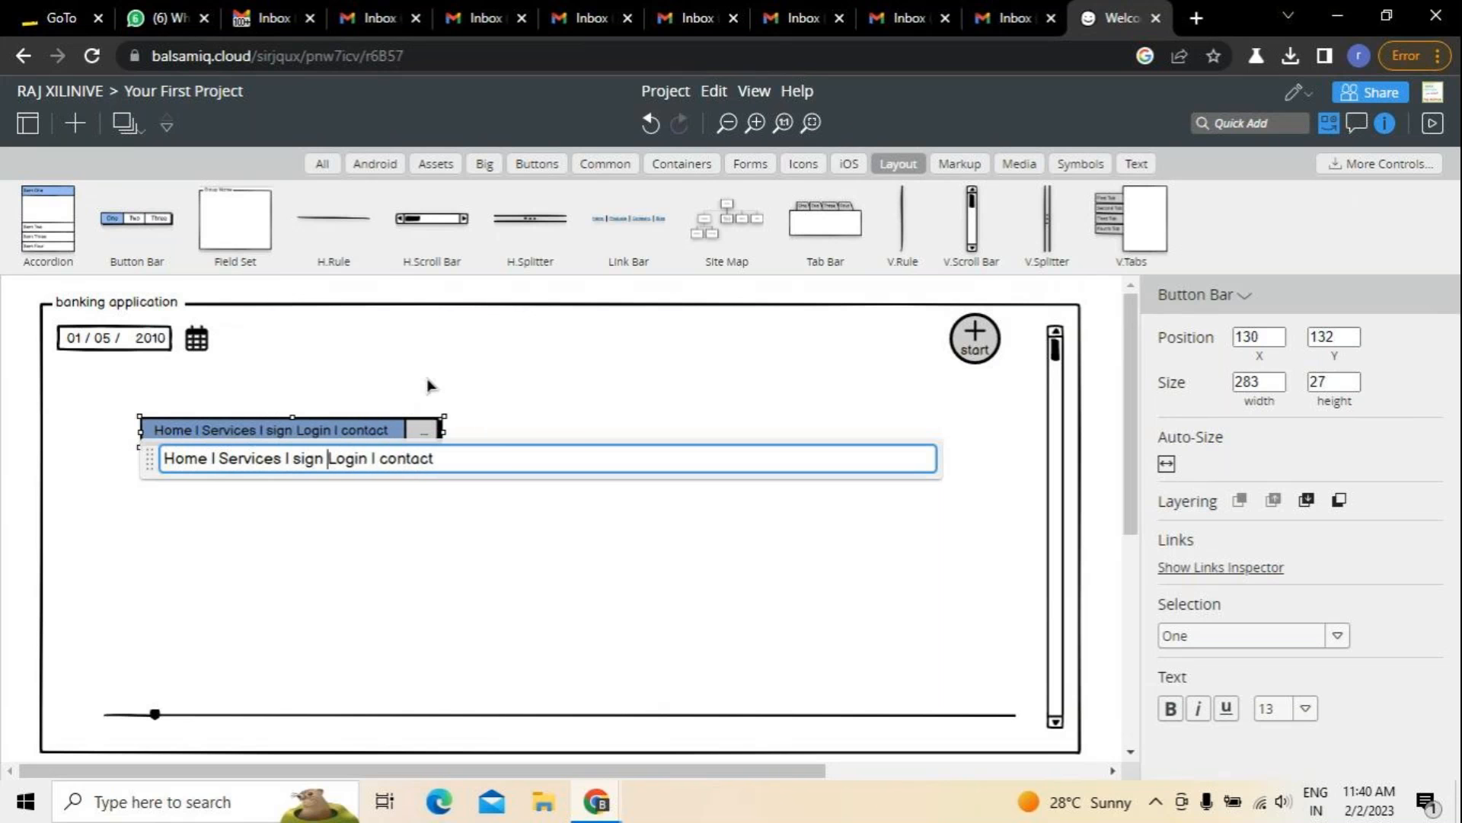
type("p I")
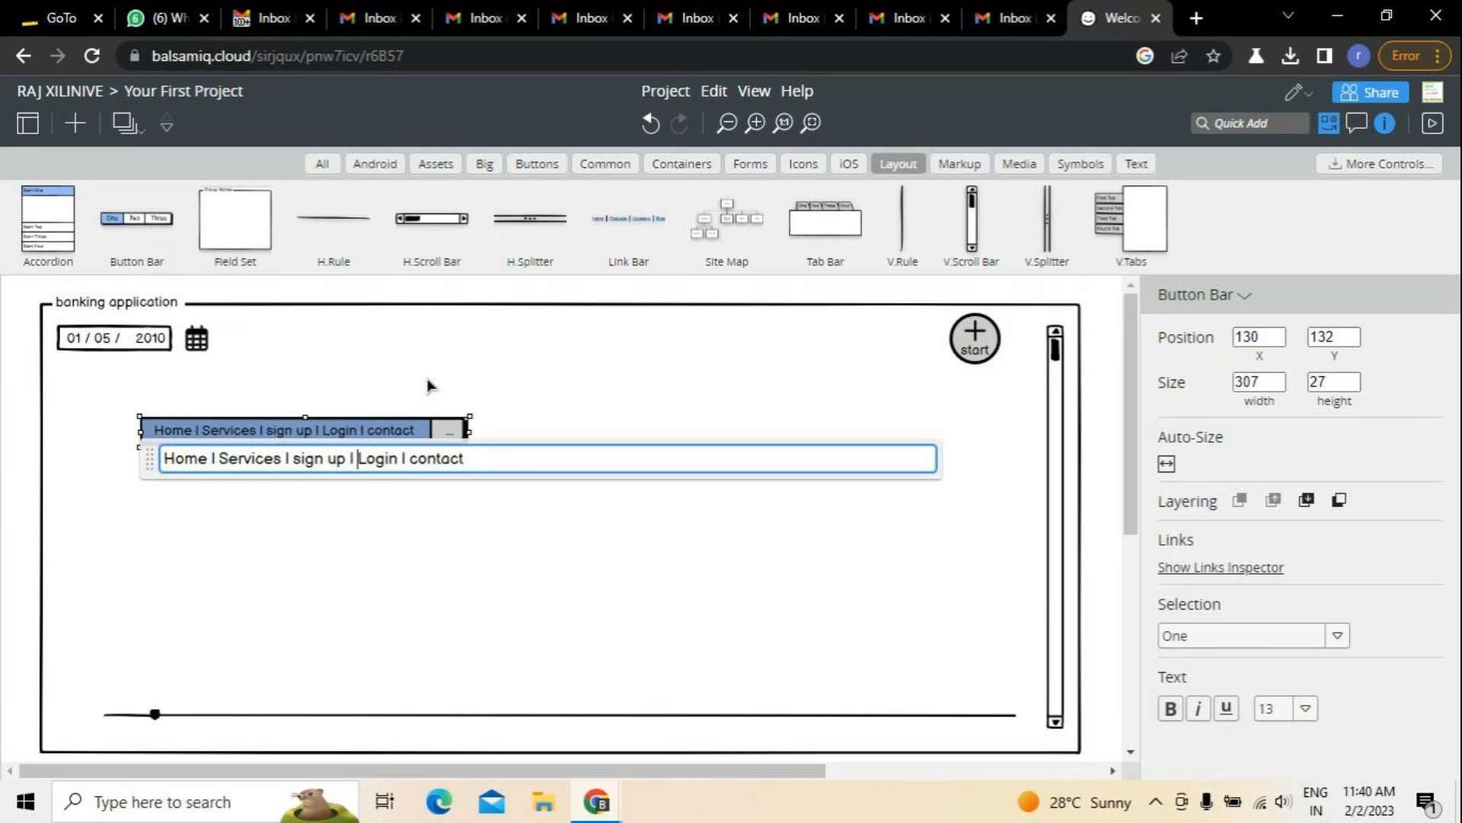
left_click(473, 461)
left_click(391, 524)
Move the Button Bar beside the Date Chooser at about X 264, Y 56 and resize it to about 299 wide.
left_click_drag(327, 442, 513, 356)
left_click_drag(646, 351, 935, 351)
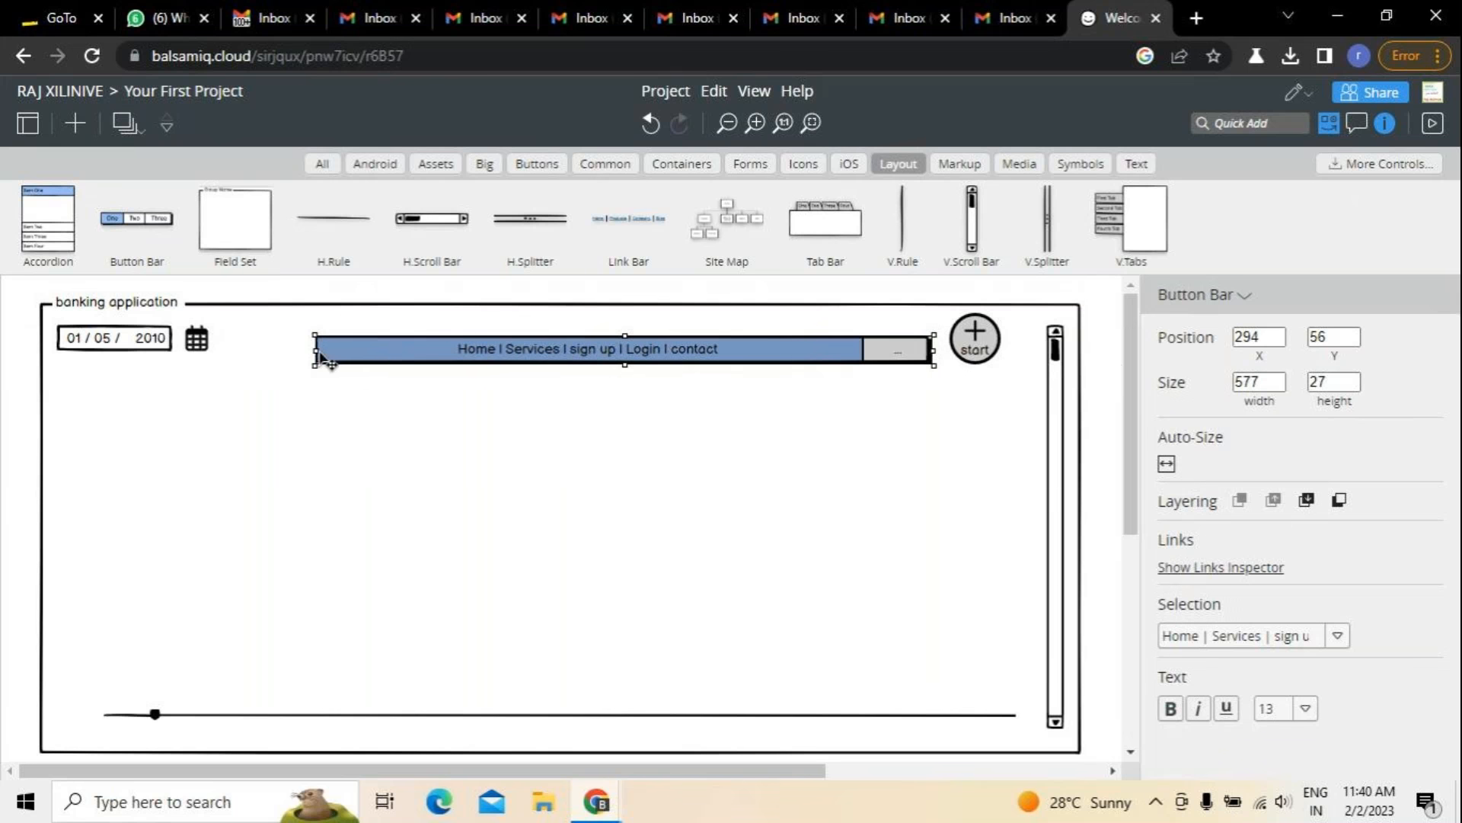
left_click_drag(315, 350, 283, 344)
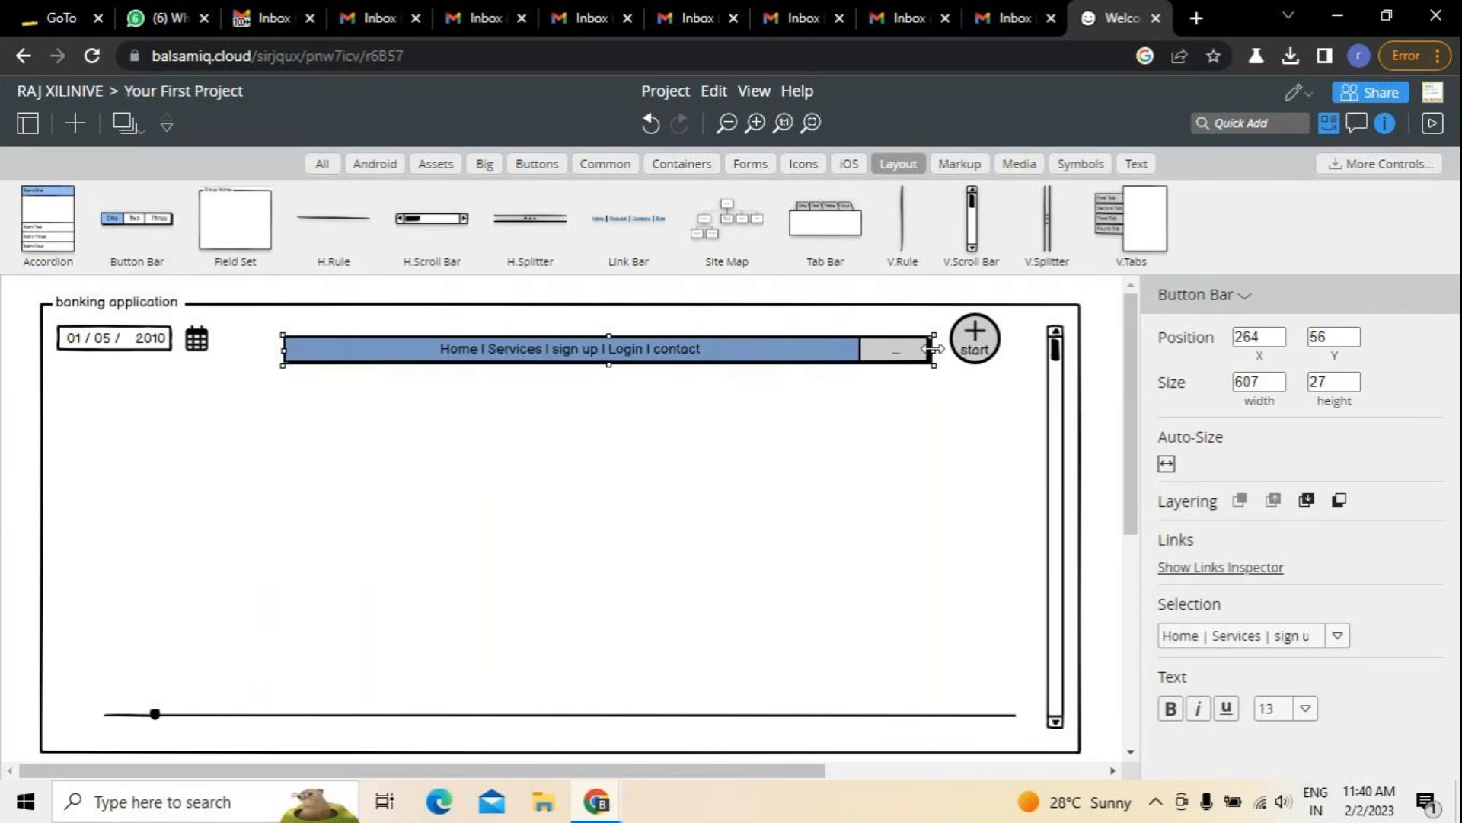
left_click_drag(934, 350, 604, 346)
left_click(594, 444)
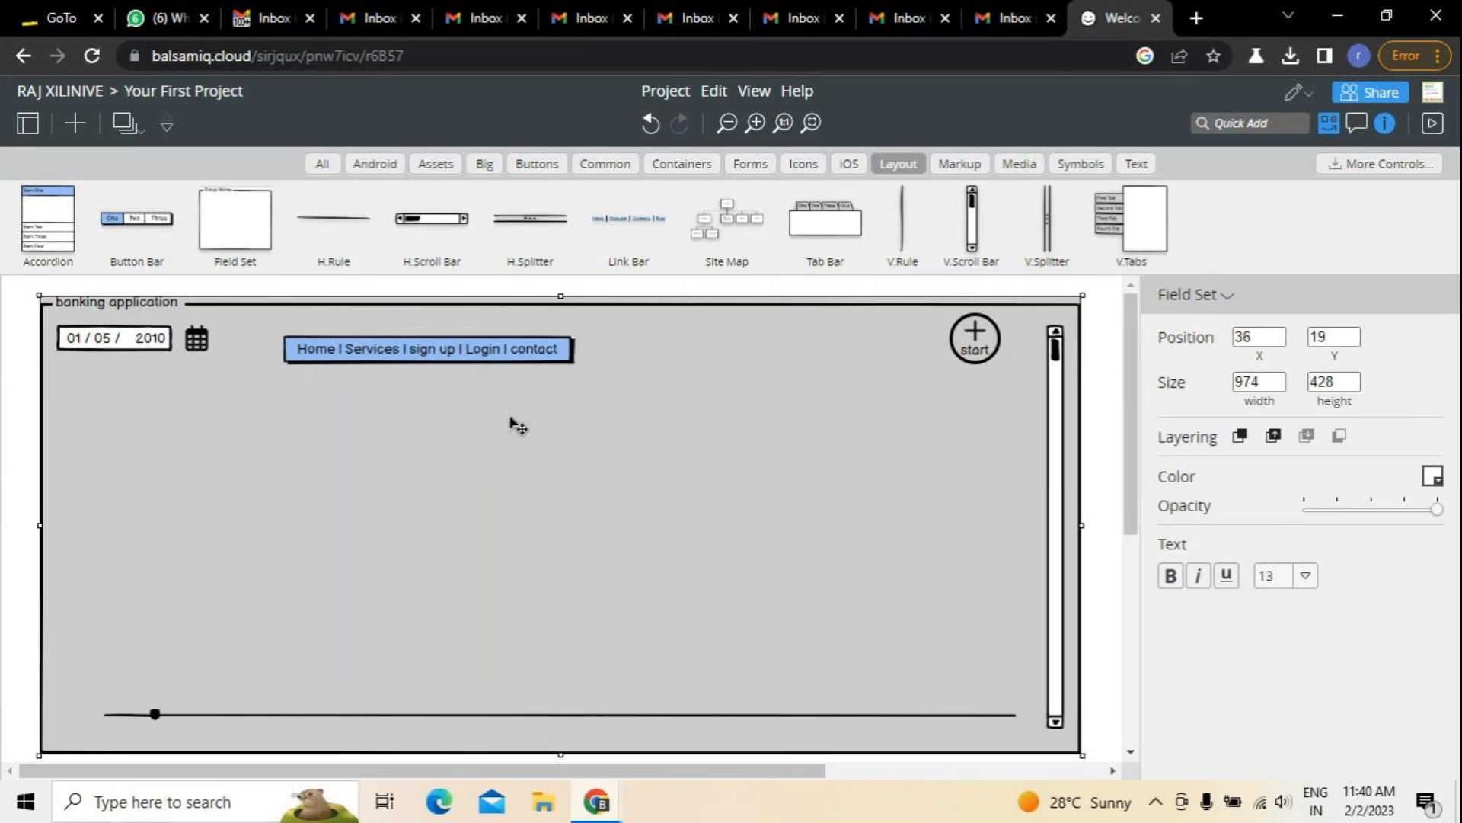
Shift the Button Bar up level with the date field and place the start button in the upper-right corner beside the scroll bar.
left_click_drag(453, 355, 803, 348)
left_click_drag(986, 356, 865, 435)
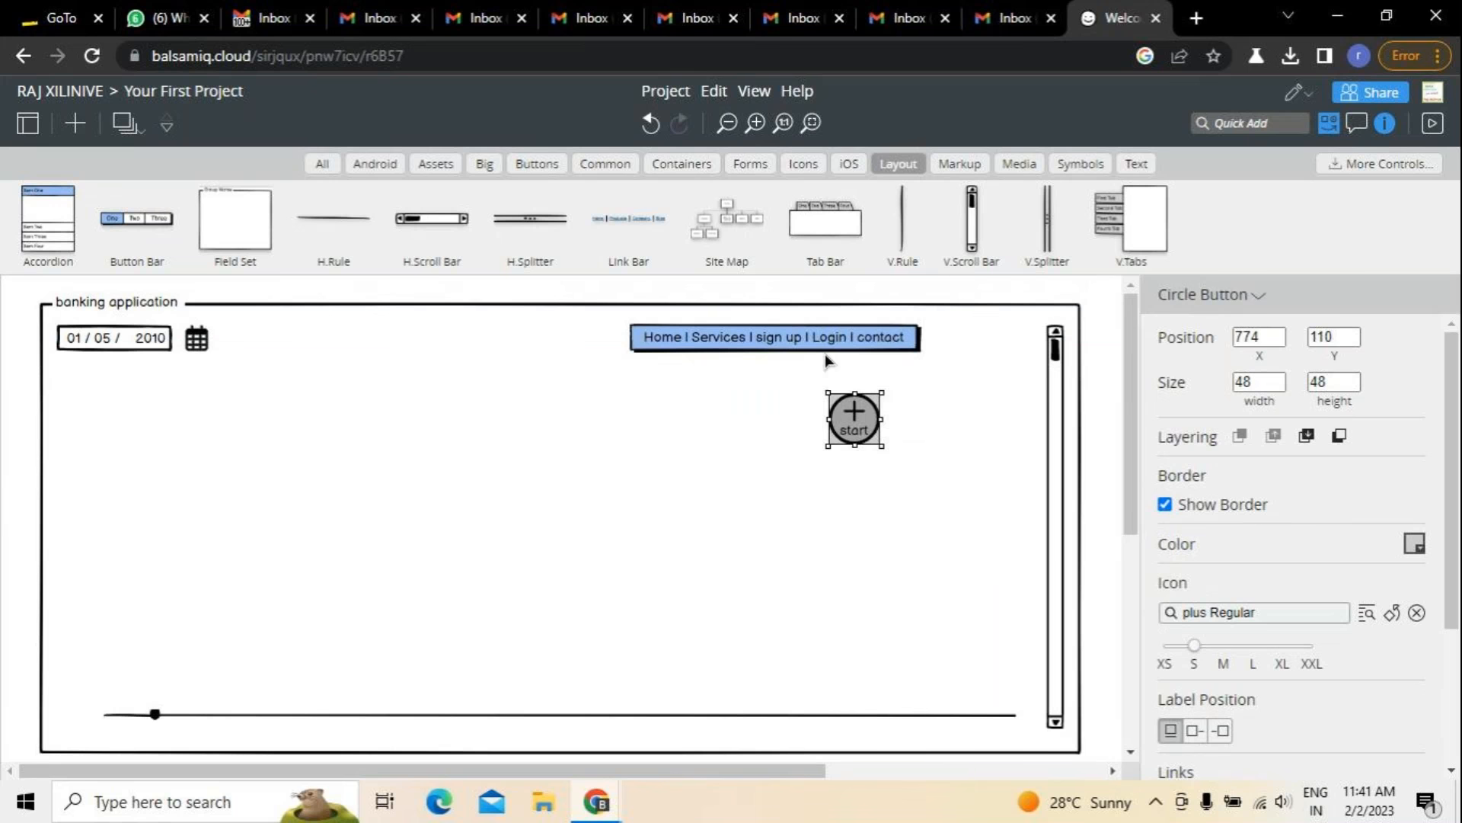
left_click_drag(827, 345, 614, 343)
left_click(840, 436)
left_click_drag(854, 419, 989, 353)
Widen the Button Bar to about 328 and position it at about X 371, Y 45.
left_click(535, 363)
left_click_drag(543, 341, 538, 340)
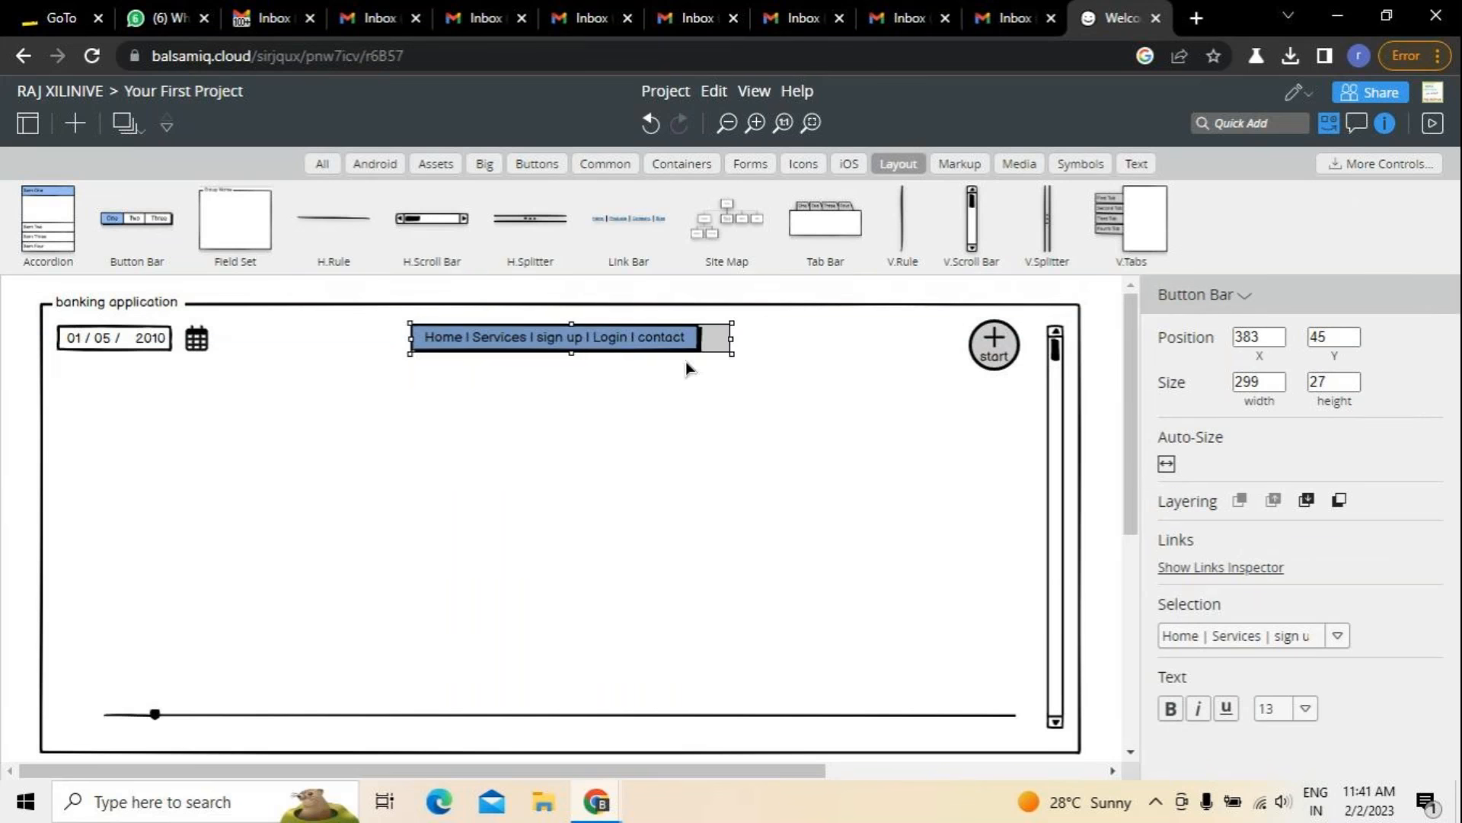
left_click_drag(731, 338, 761, 339)
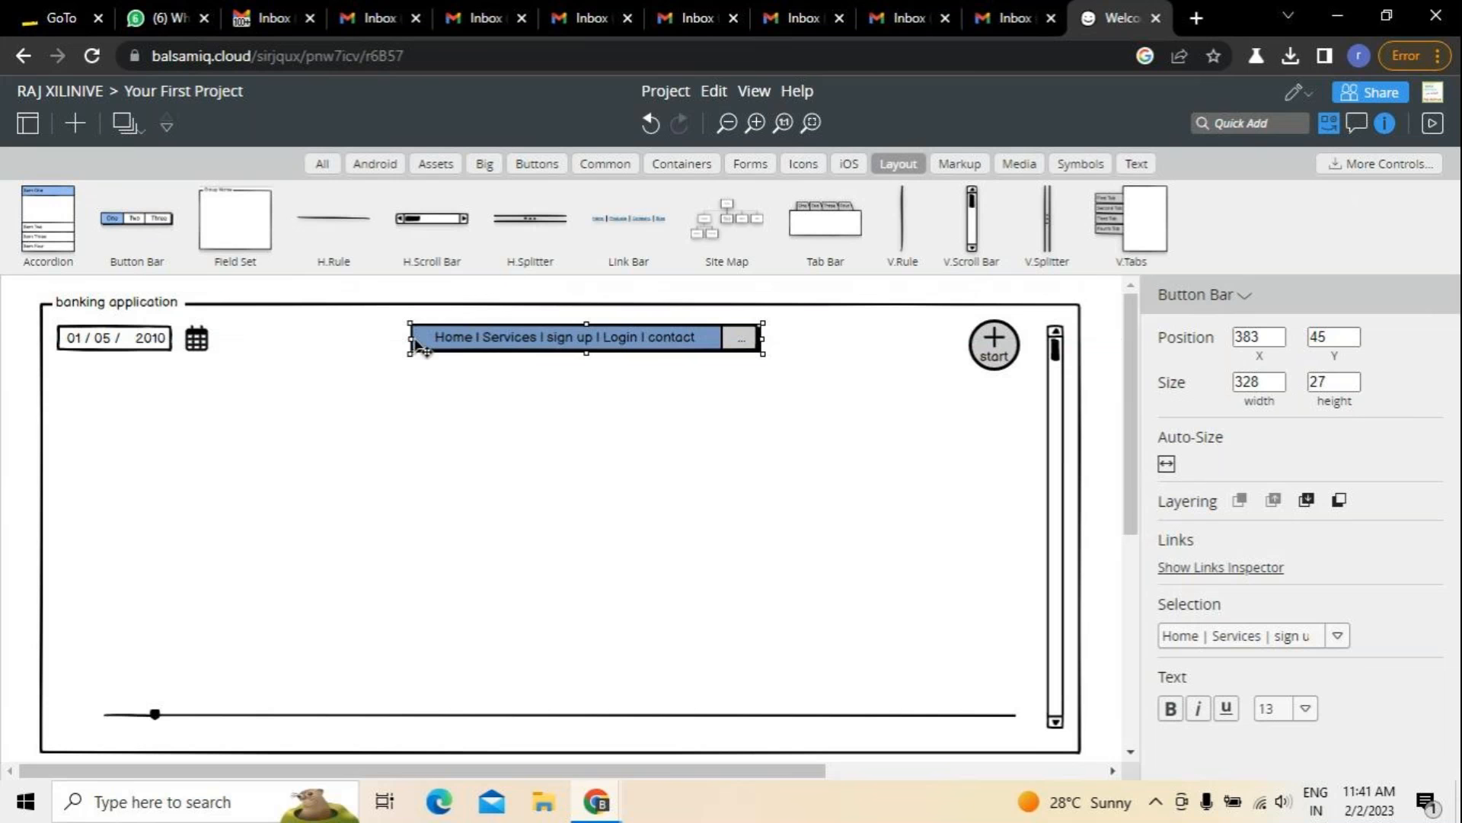
left_click_drag(417, 344, 405, 343)
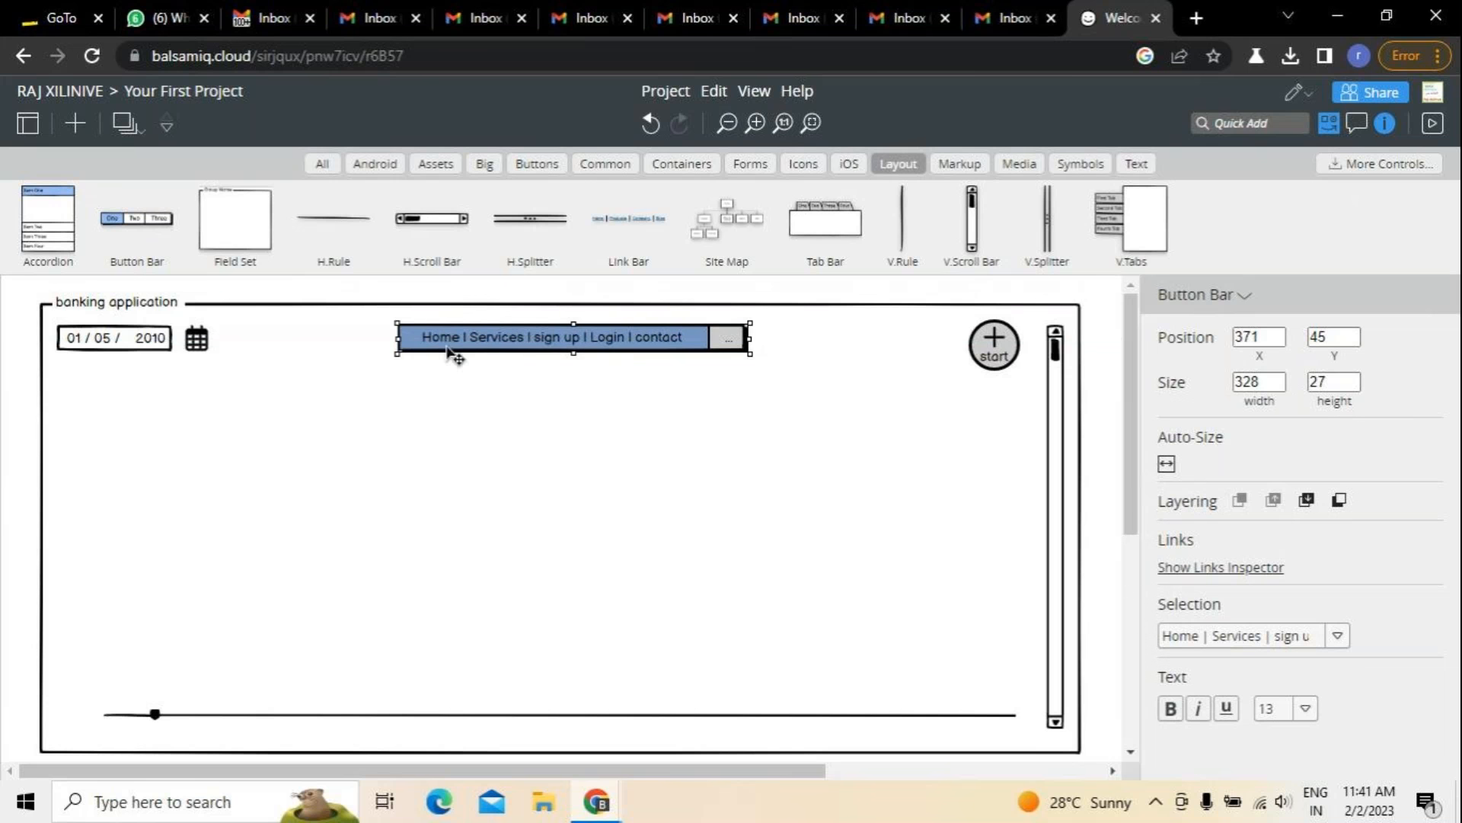
Space out the Home, Services, sign up, Login and contact labels in the Button Bar text and end it with a separator.
double_click(474, 347)
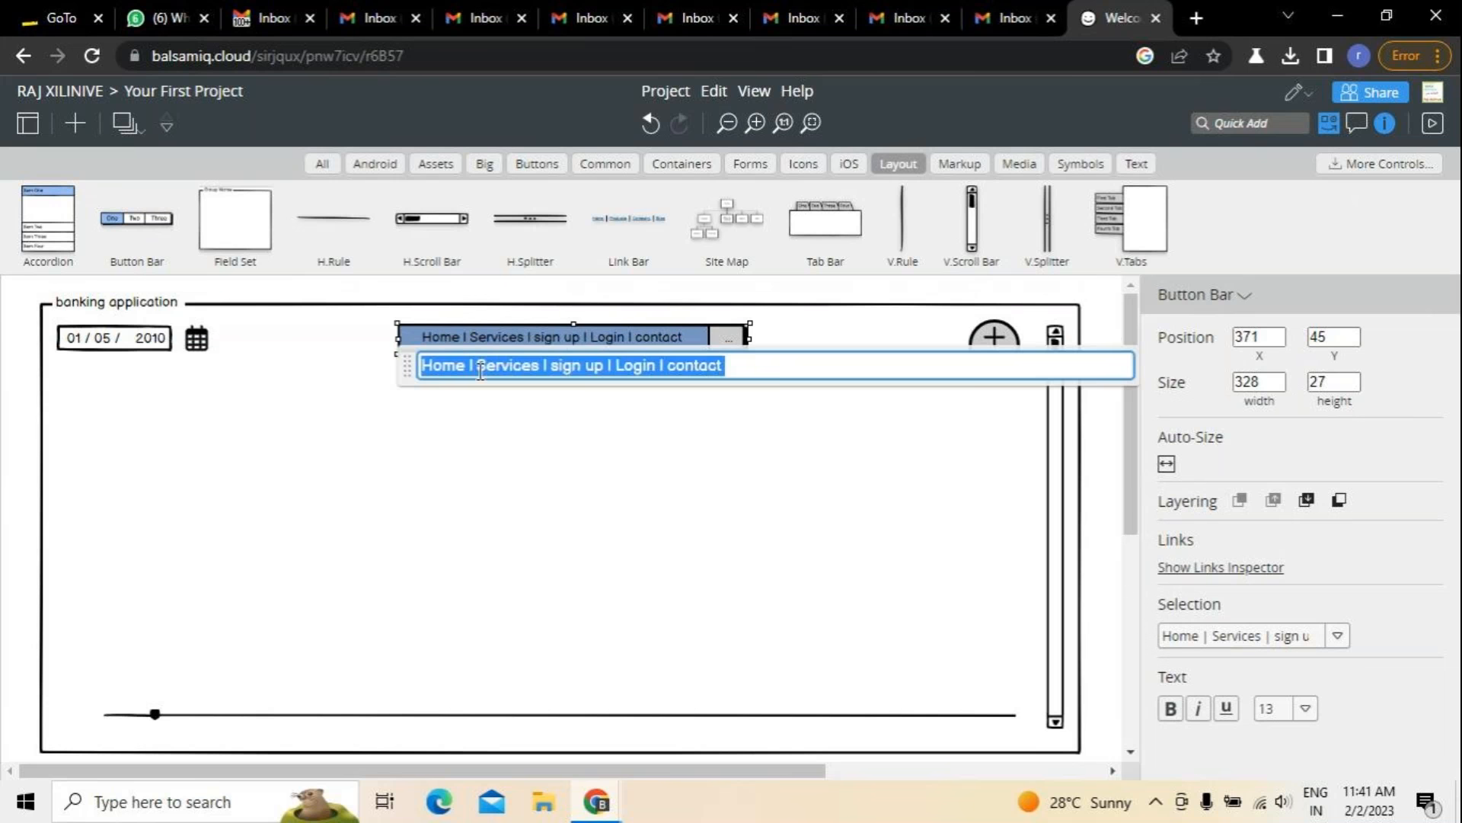
left_click(476, 369)
left_click(467, 366)
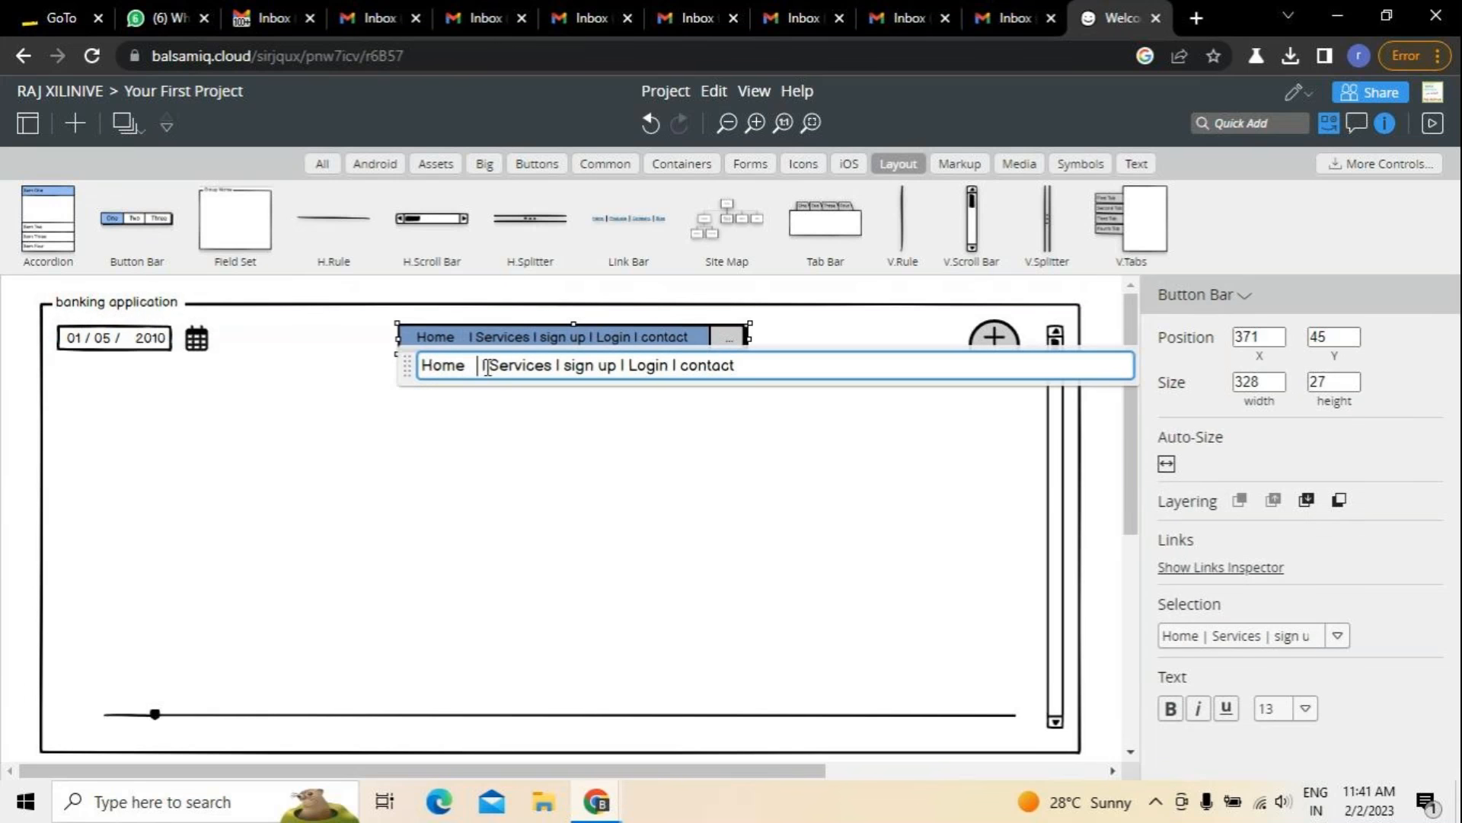
left_click(601, 366)
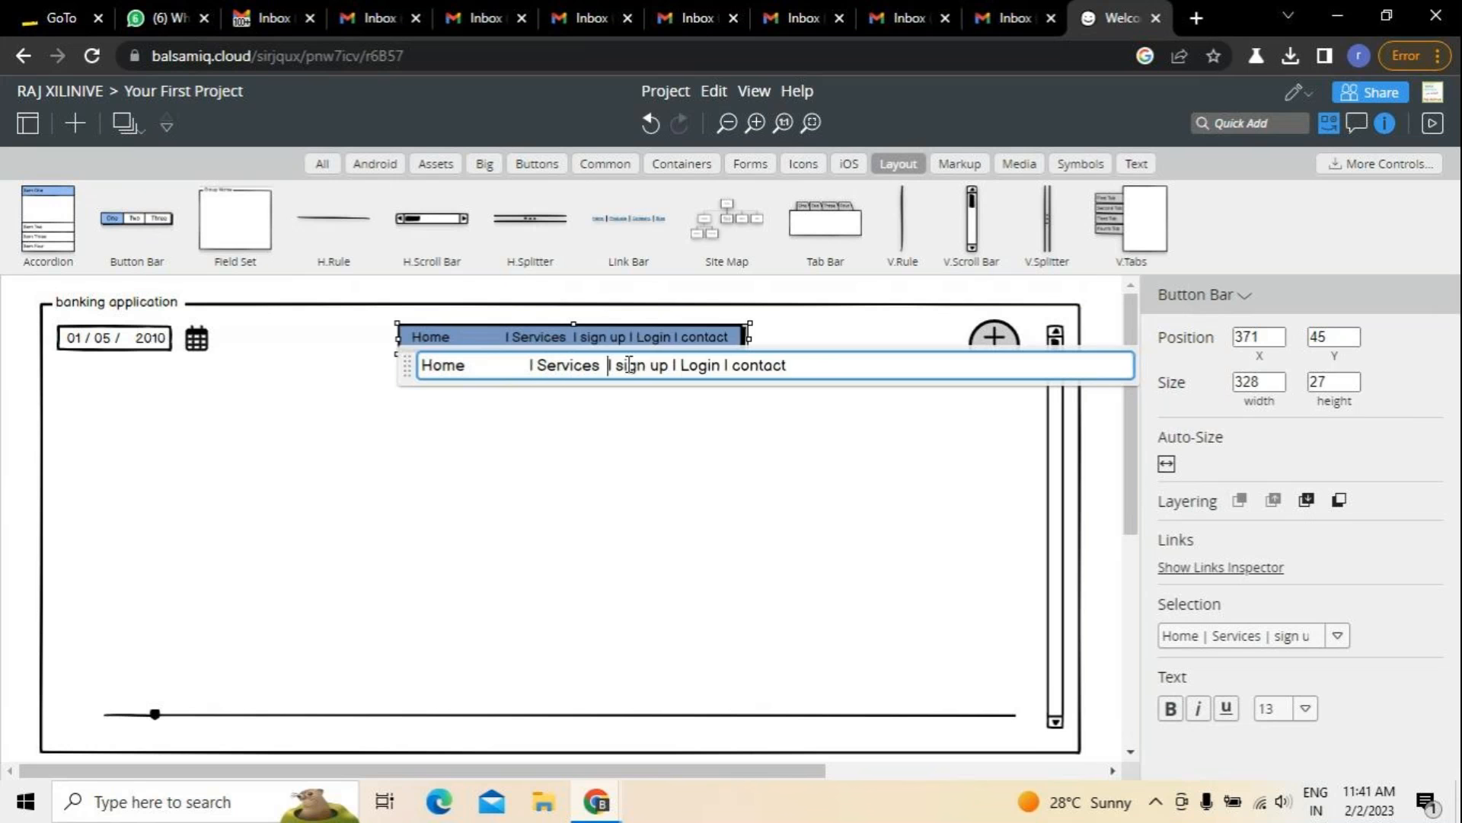
left_click(704, 366)
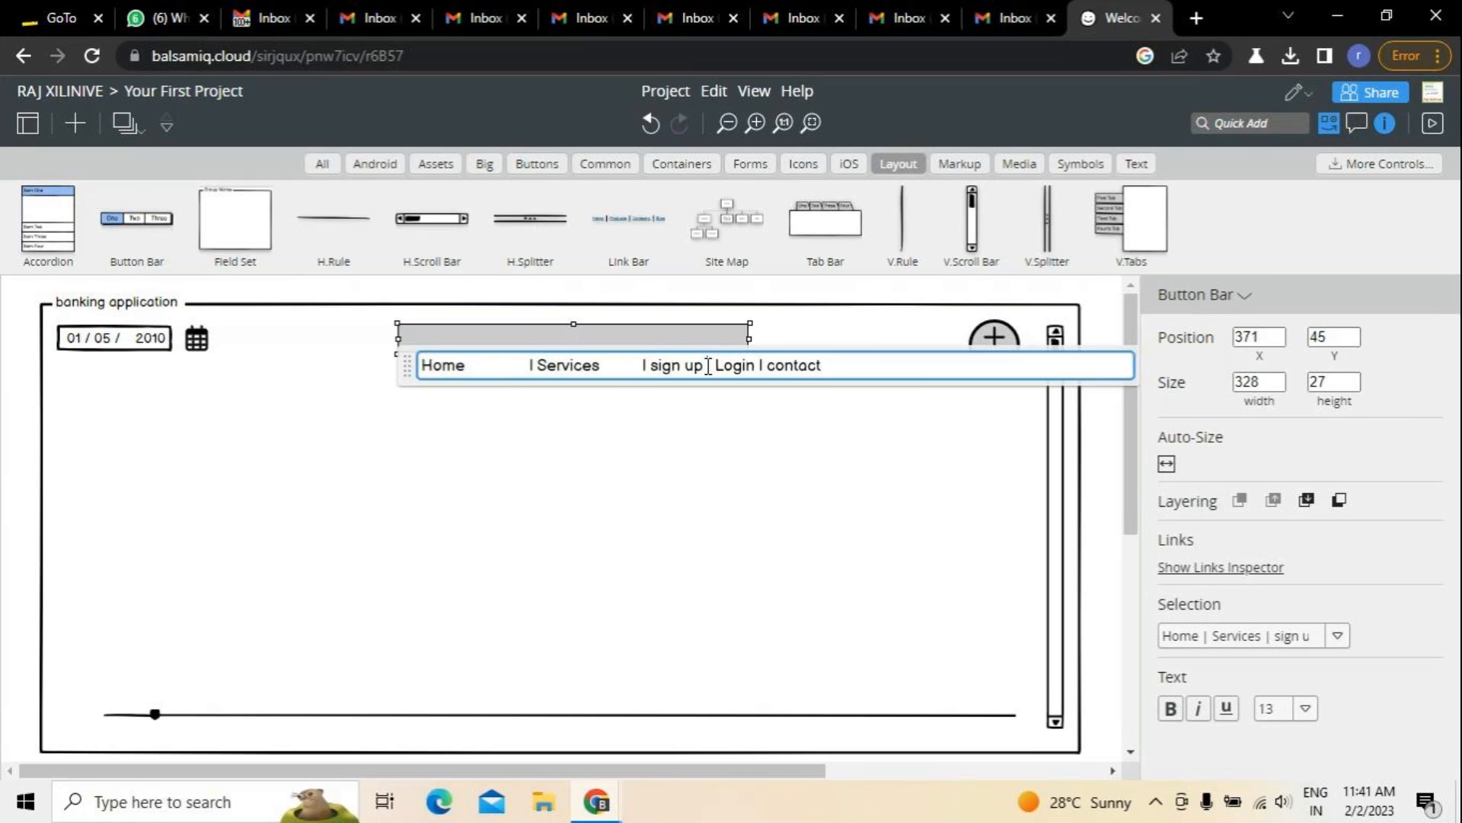
left_click(795, 366)
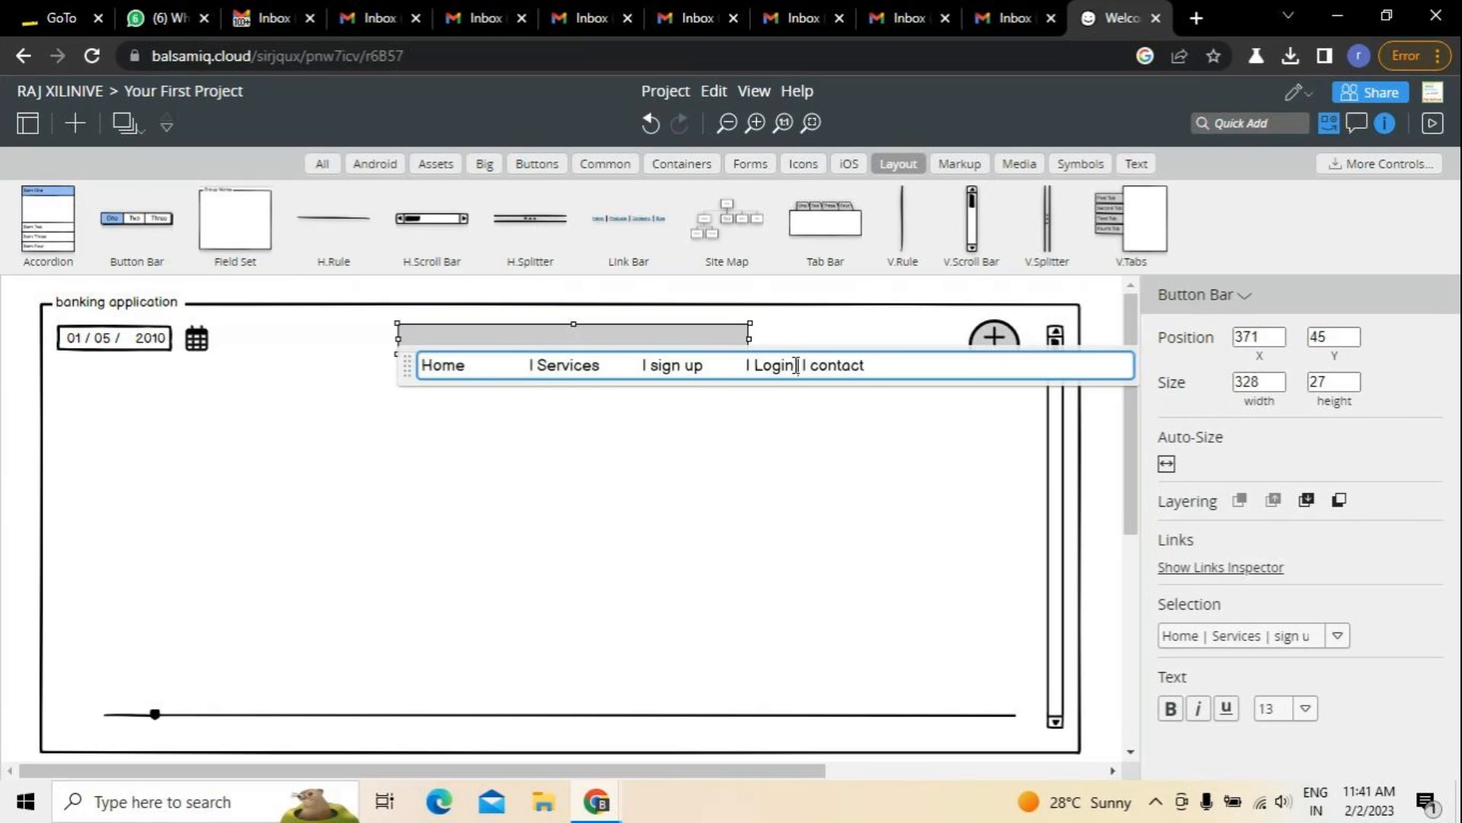
left_click(908, 365)
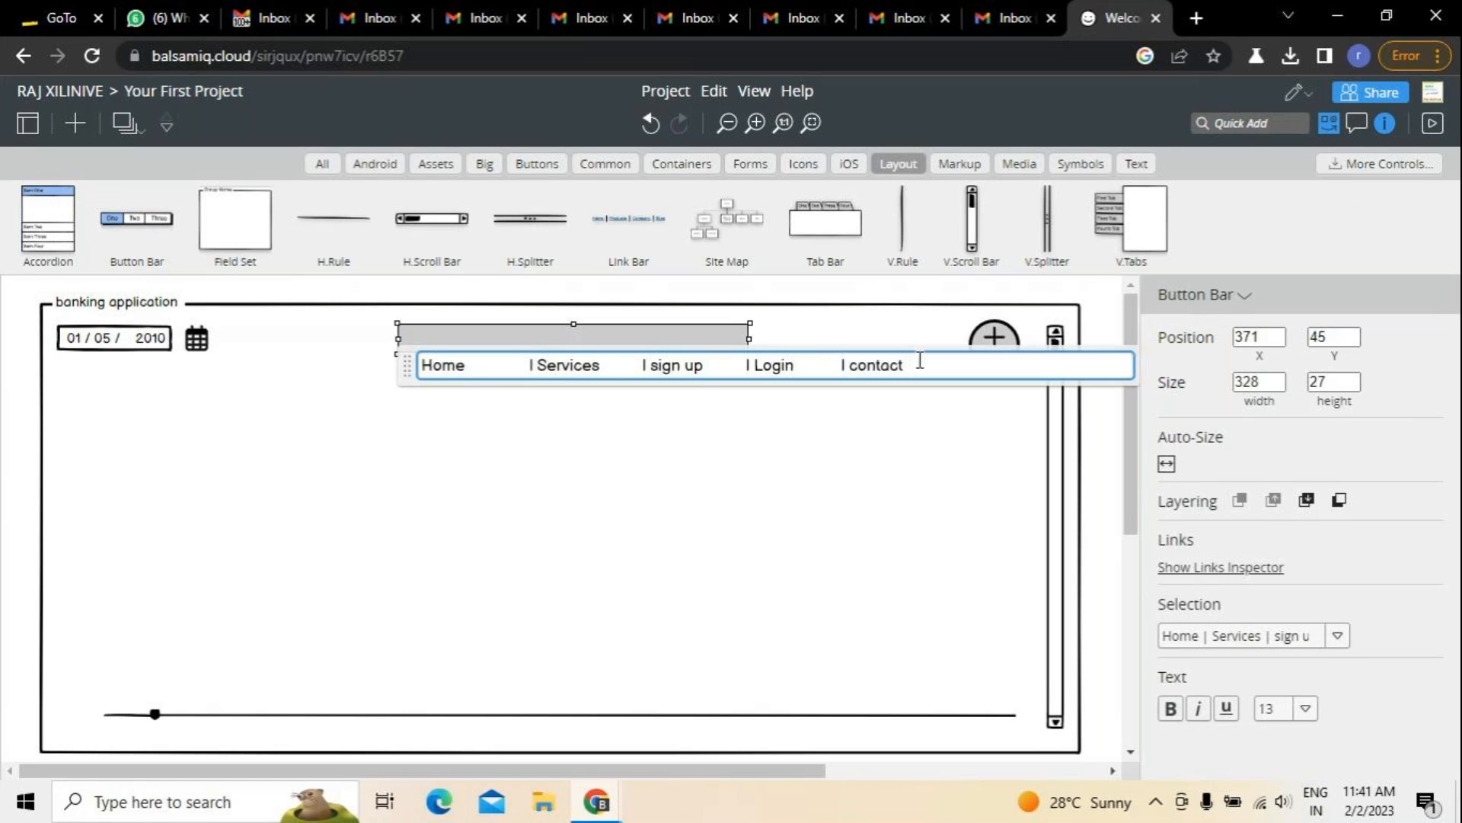
left_click(751, 544)
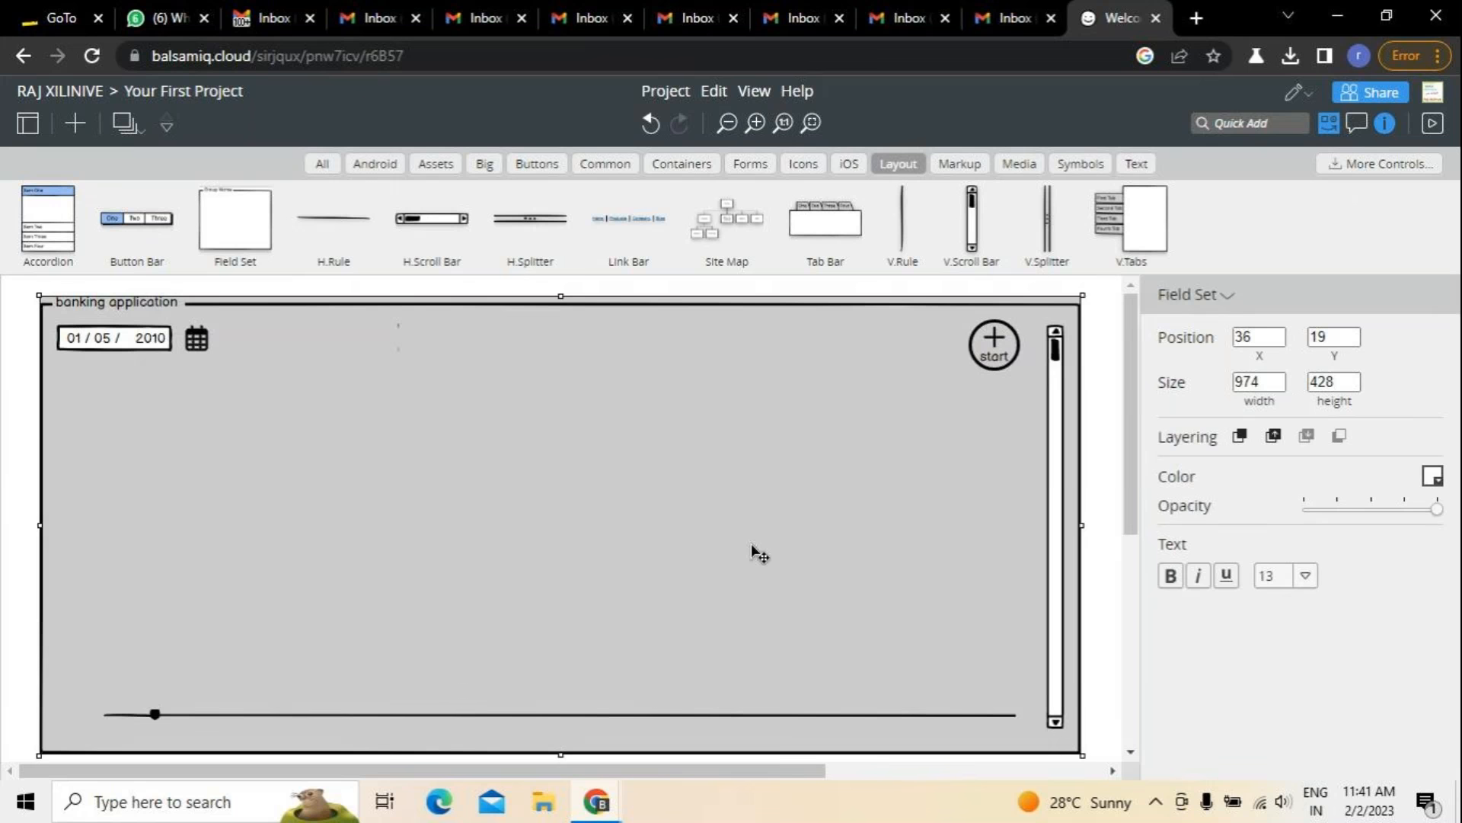
Shift the vertical scroll bar slightly to about X 978, Y 44 and widen the Button Bar to about 442.
scroll(533, 459, "down", 3)
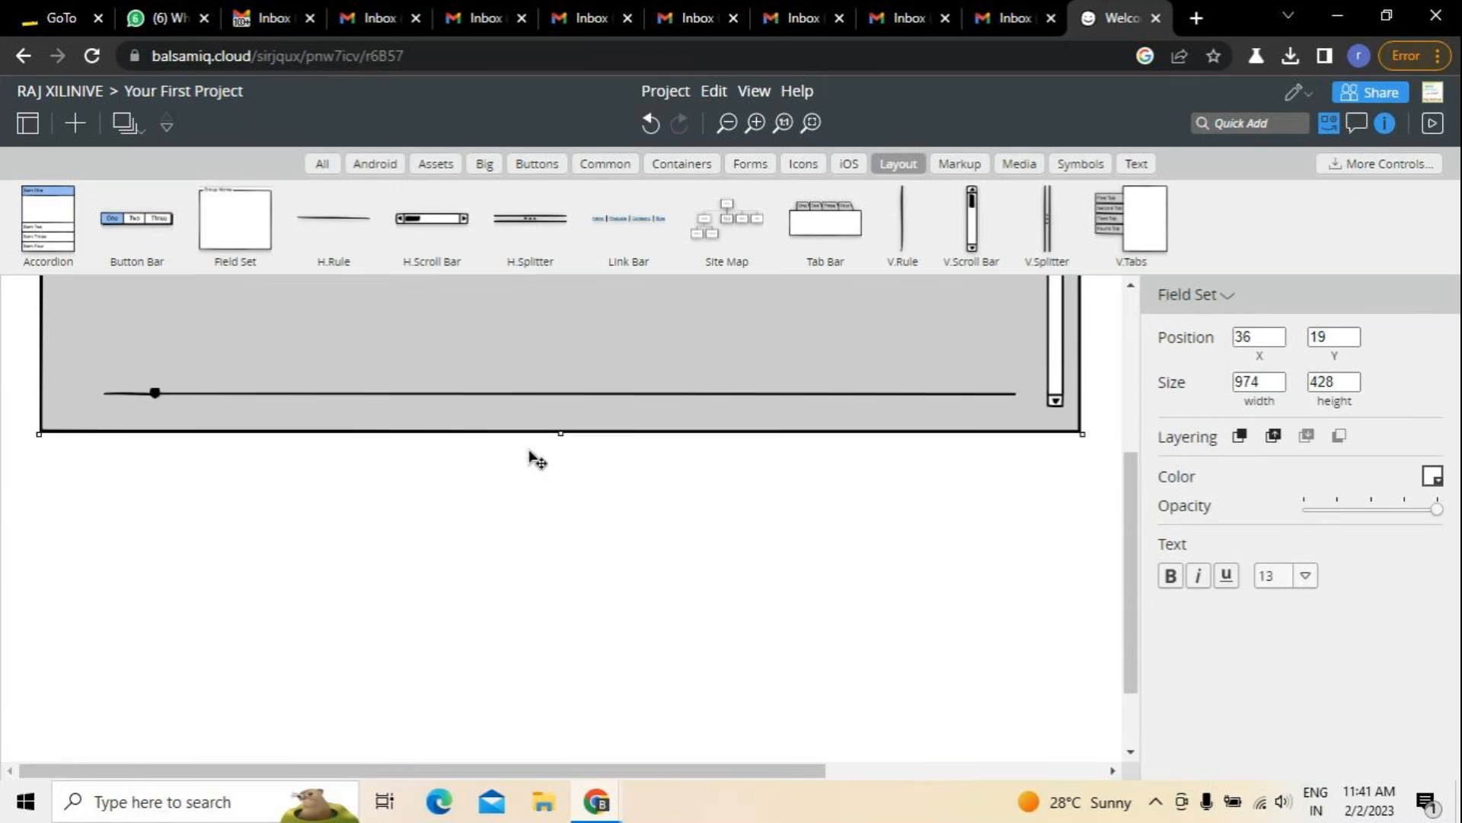
scroll(268, 489, "up", 3)
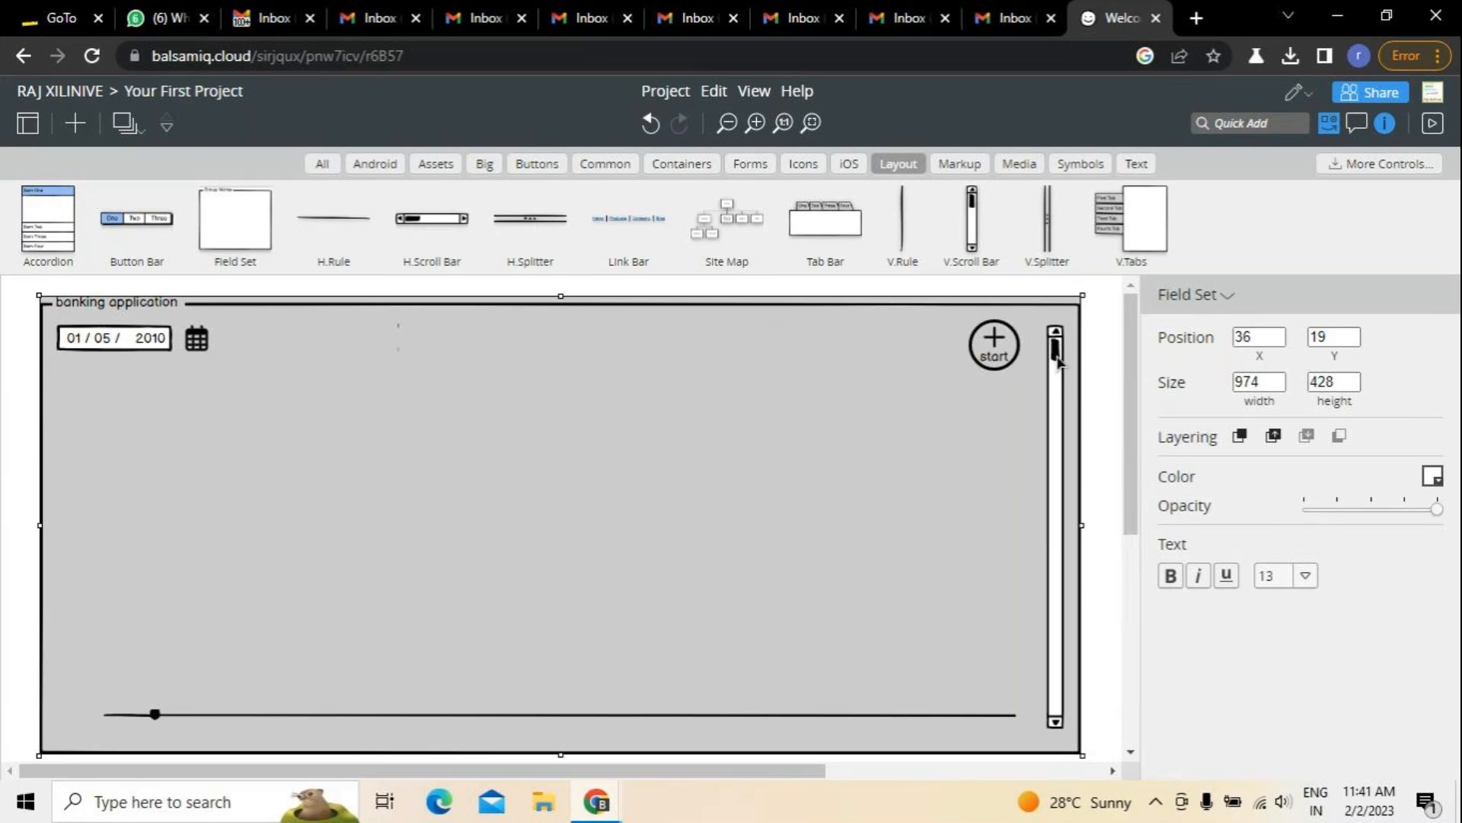
left_click_drag(1057, 358, 1068, 360)
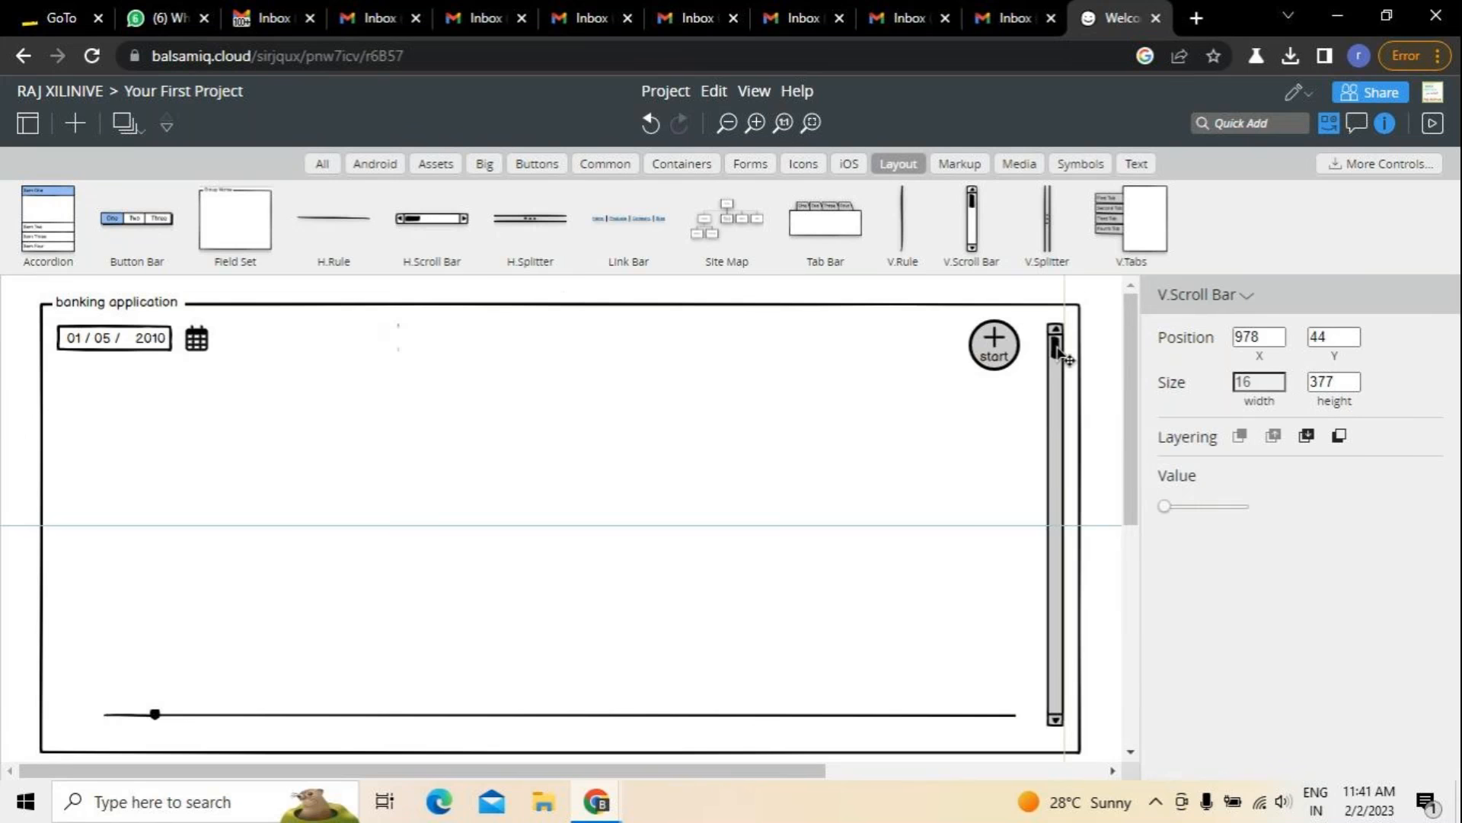
left_click(685, 337)
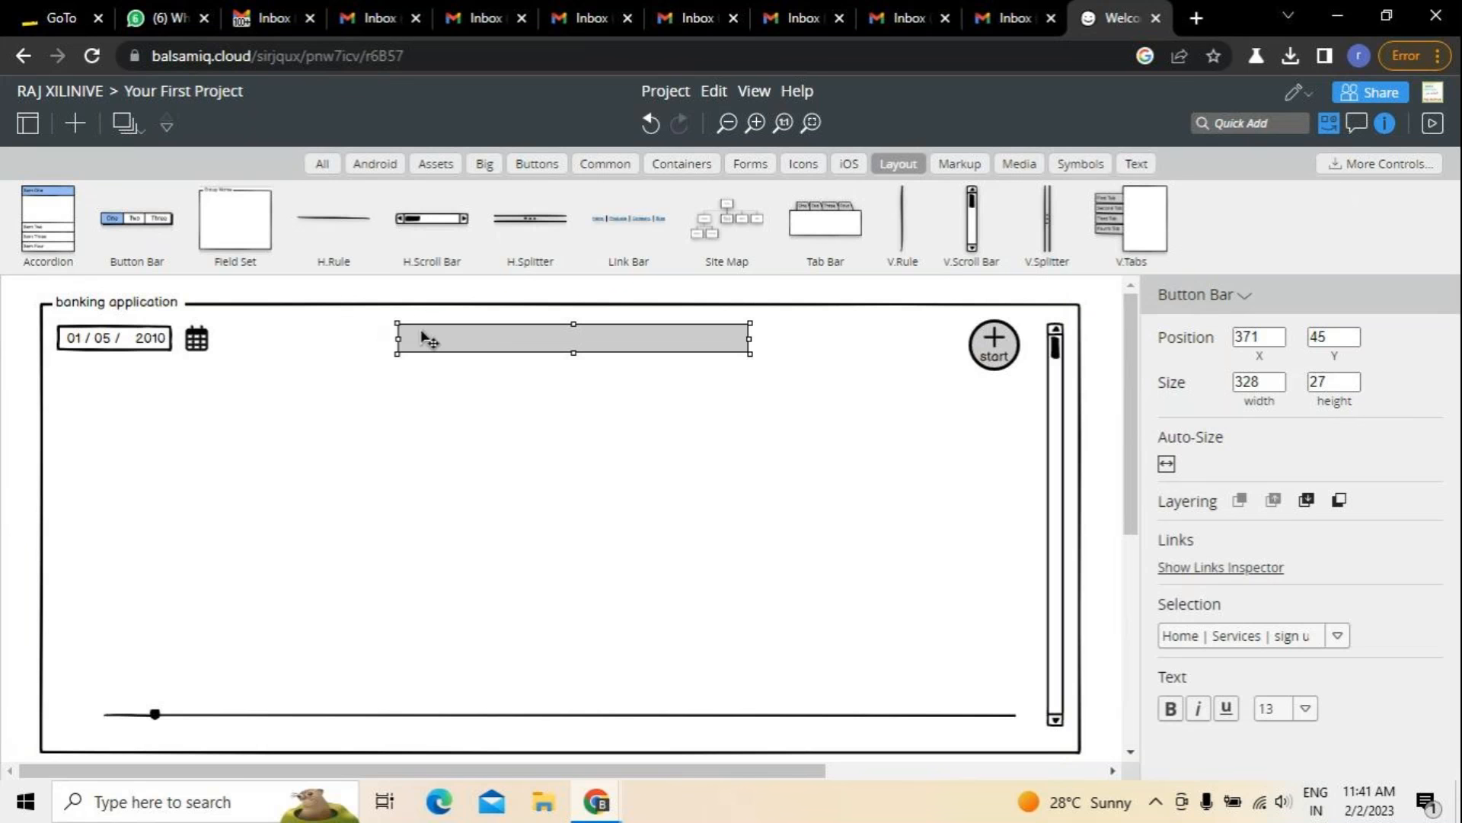
left_click_drag(749, 339, 871, 340)
left_click(455, 398)
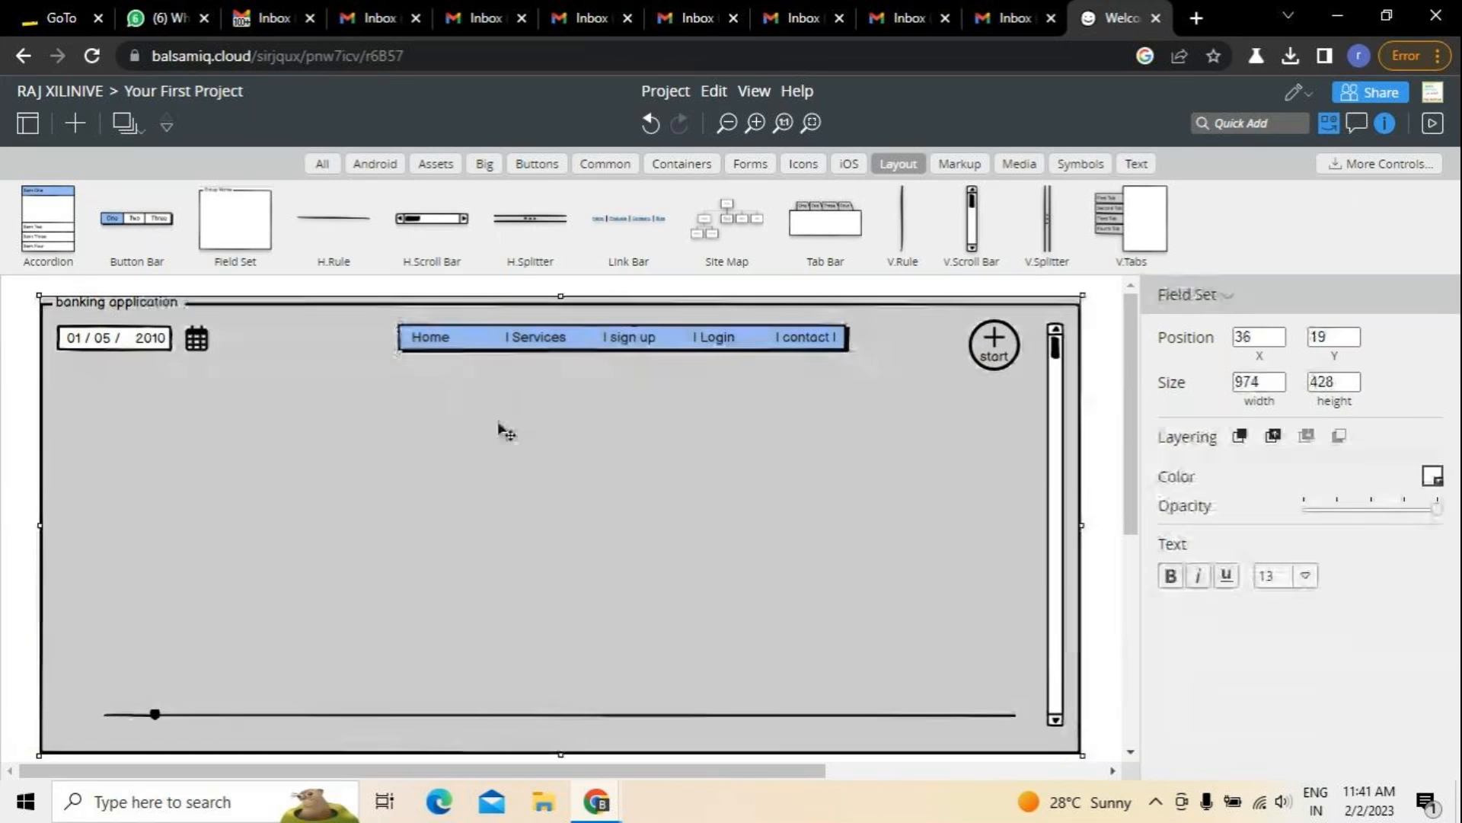
Move the Button Bar towards the calendar icon and stretch both its ends to fill the space up to the start button.
left_click(557, 344)
left_click_drag(562, 349, 533, 340)
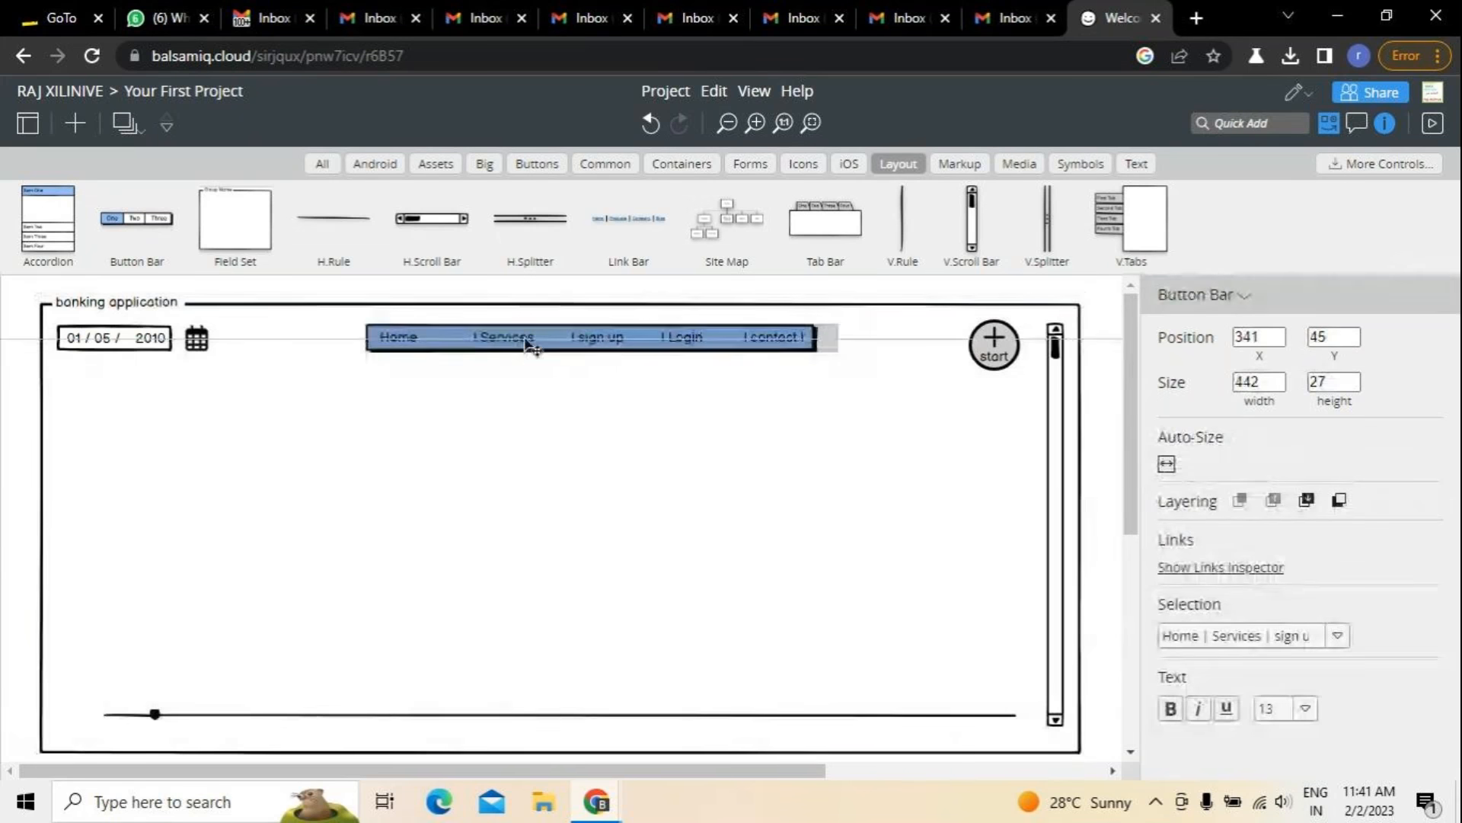
left_click_drag(841, 350, 891, 340)
left_click_drag(367, 338, 294, 332)
left_click_drag(891, 340, 920, 340)
left_click(592, 537)
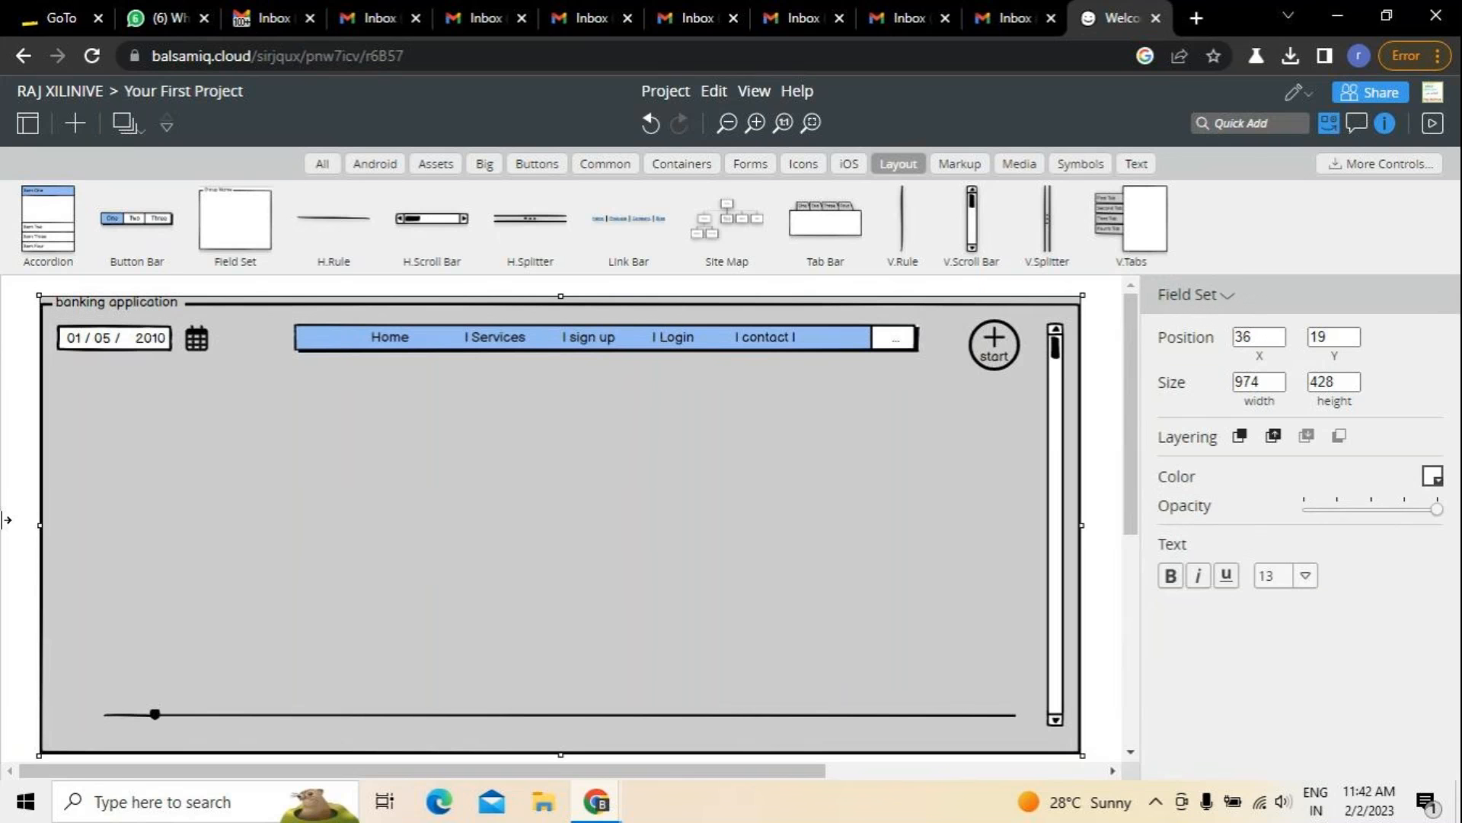
Add an Accordion below the date field at about X 57, Y 100 and replace its first item with "current".
left_click_drag(50, 224, 145, 512)
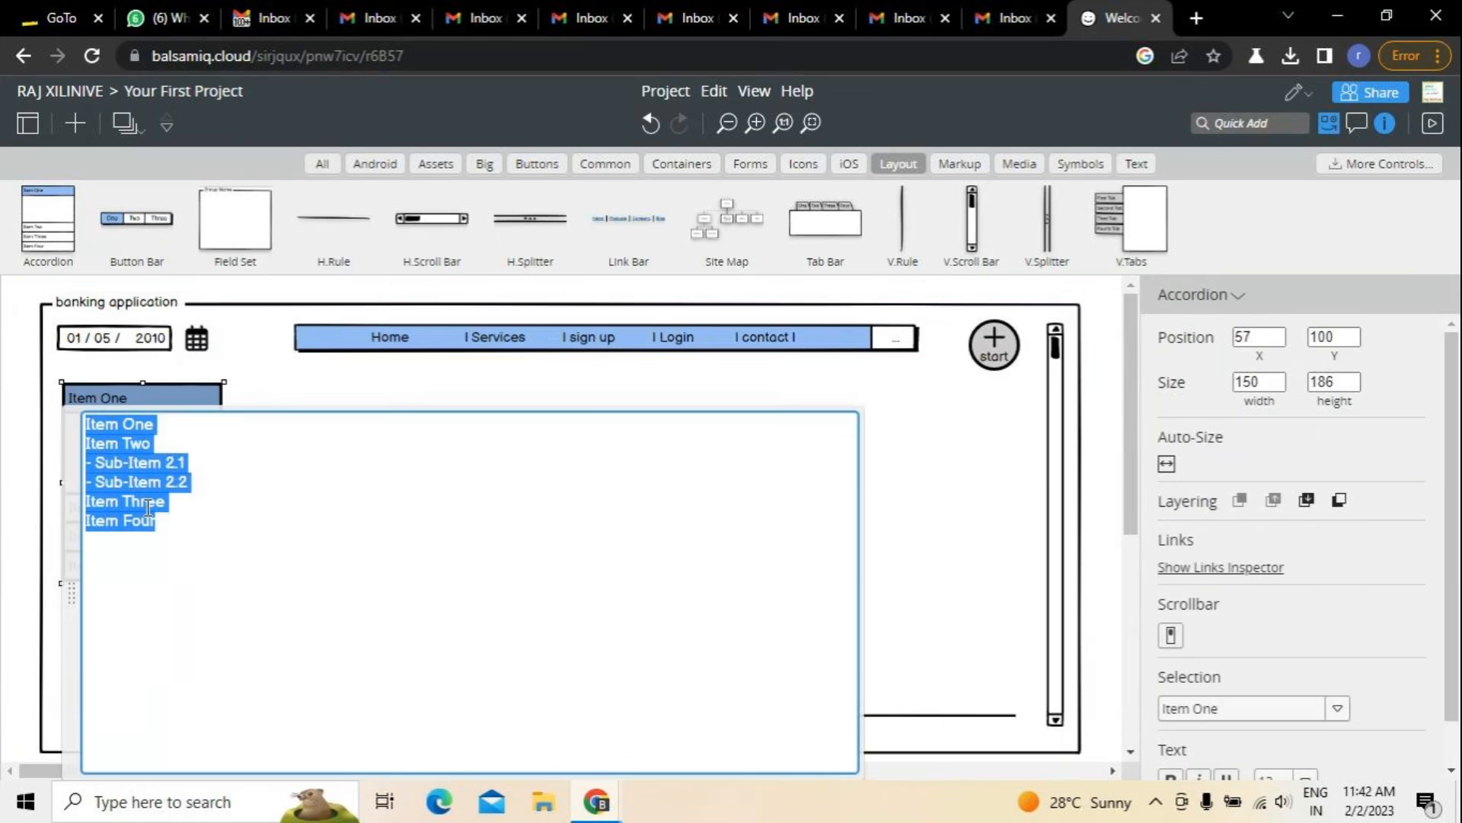
left_click(169, 425)
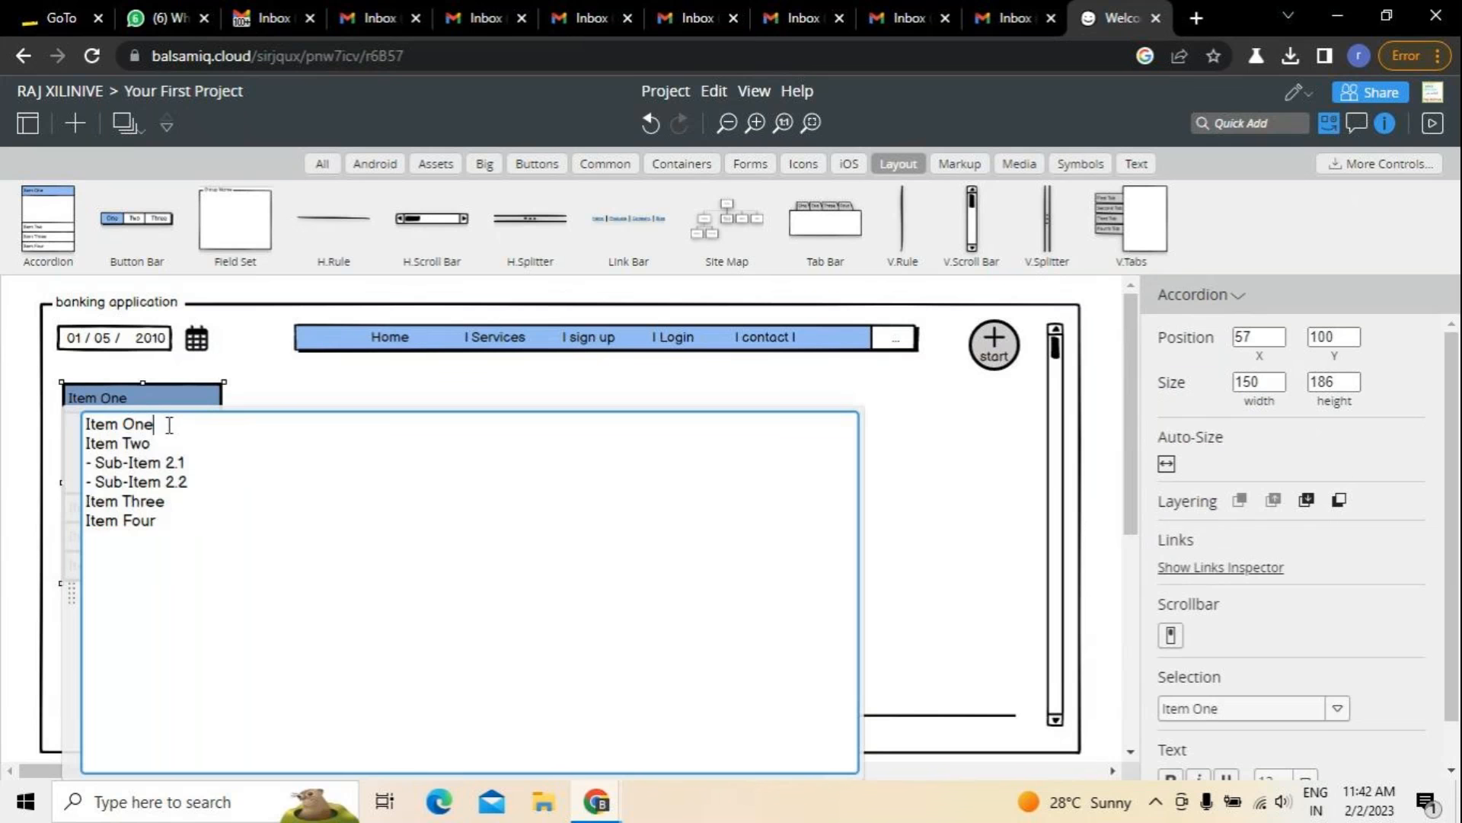
key("BackSpace")
key("BackSpace")
key("BackSpace")
key("BackSpace")
key("BackSpace")
key("BackSpace")
key("BackSpace")
key("BackSpace")
type("current")
Replace the Accordion's second item with "savings".
left_click(186, 444)
key("BackSpace")
key("BackSpace")
key("BackSpace")
key("BackSpace")
key("BackSpace")
key("BackSpace")
key("BackSpace")
key("BackSpace")
type("savings")
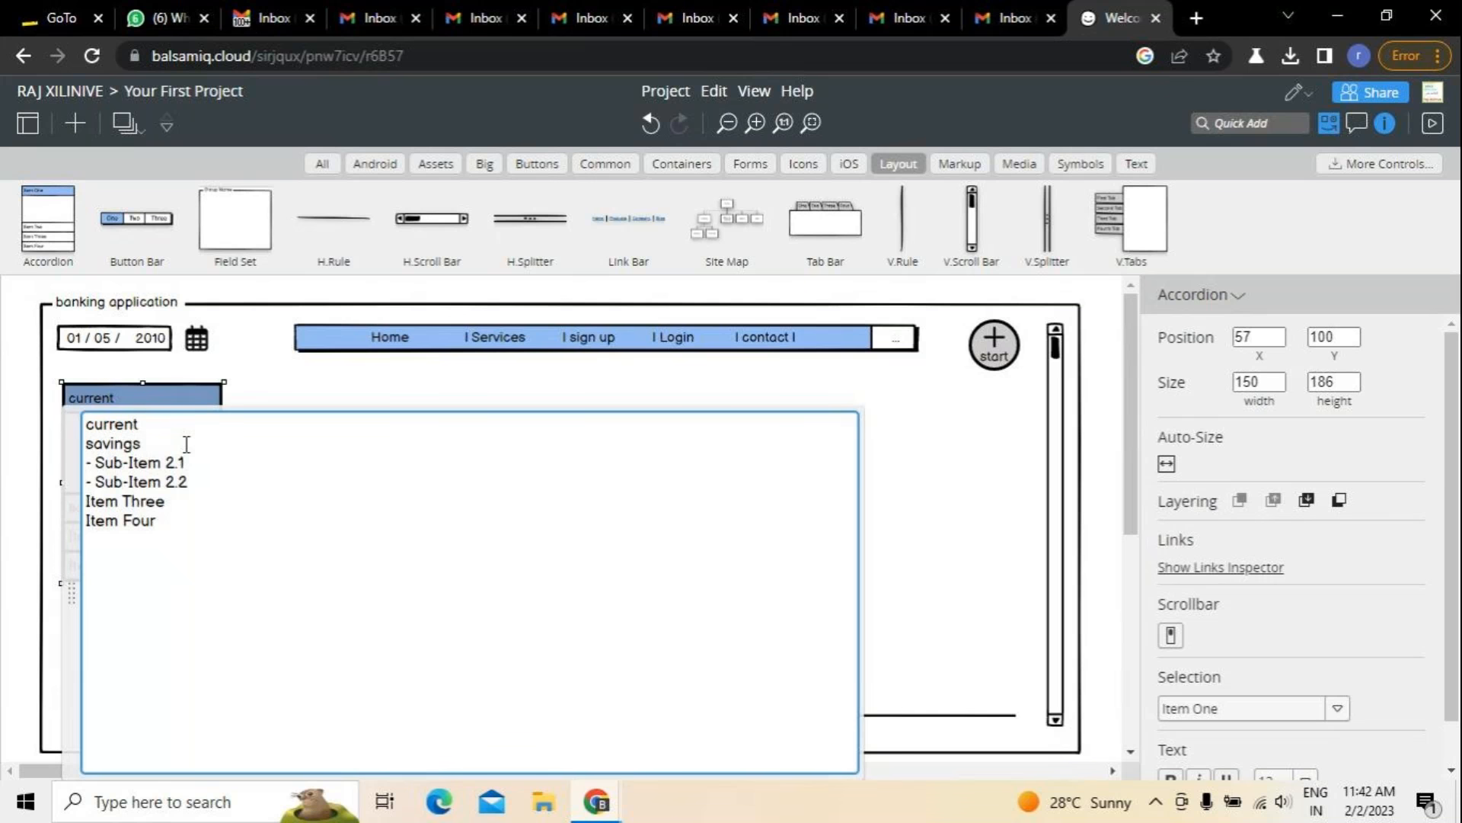
Clear the "- Sub-Item 2.1" text from the Accordion, leaving its line blank.
left_click(197, 461)
key("BackSpace")
key("BackSpace")
key("BackSpace")
key("BackSpace")
key("BackSpace")
key("BackSpace")
key("BackSpace")
key("BackSpace")
key("BackSpace")
key("BackSpace")
key("BackSpace")
key("BackSpace")
key("BackSpace")
key("BackSpace")
left_click(274, 398)
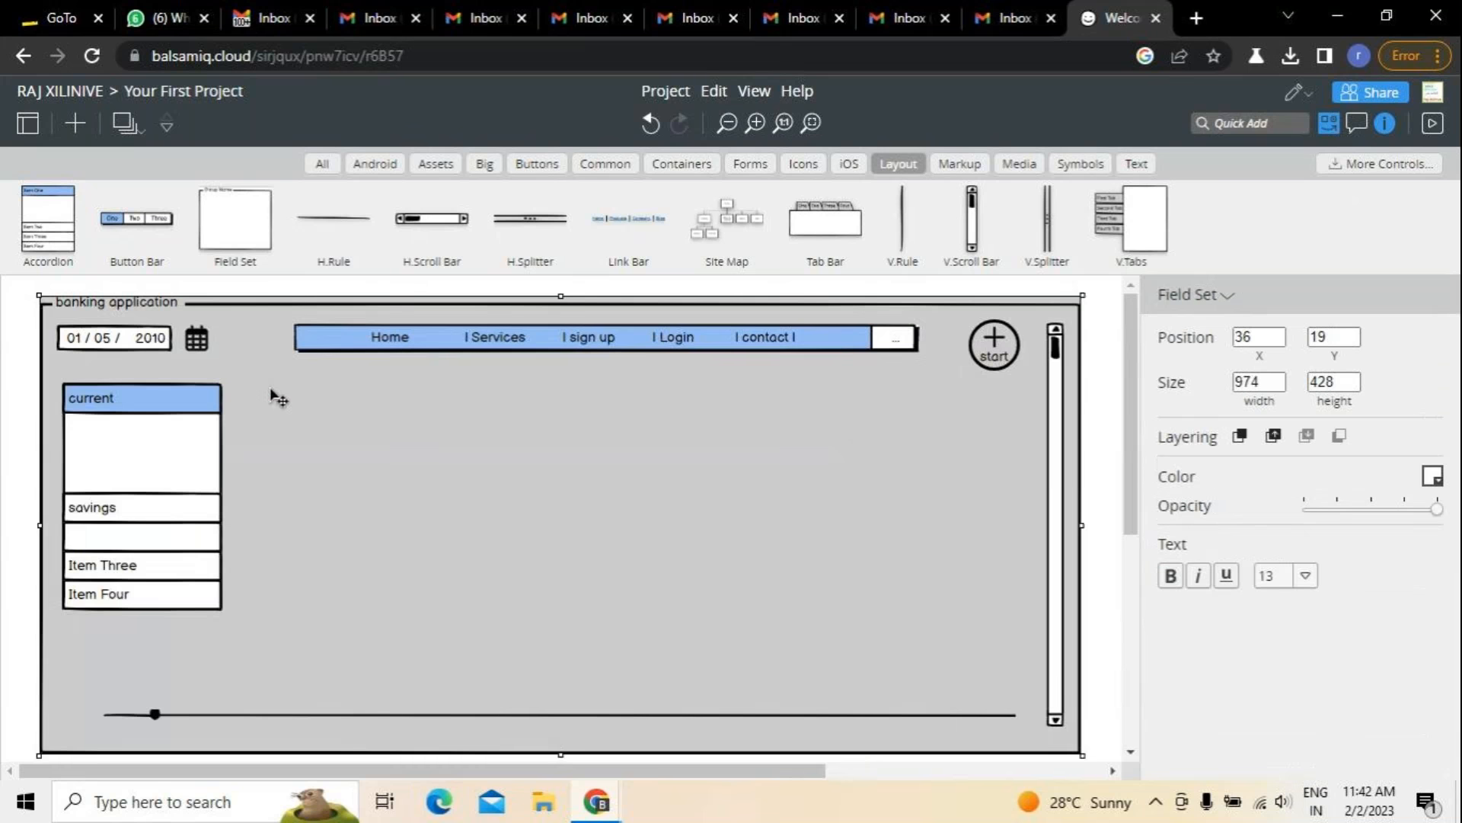
Replace "Item Three" in the Accordion with "savings account".
left_click(138, 509)
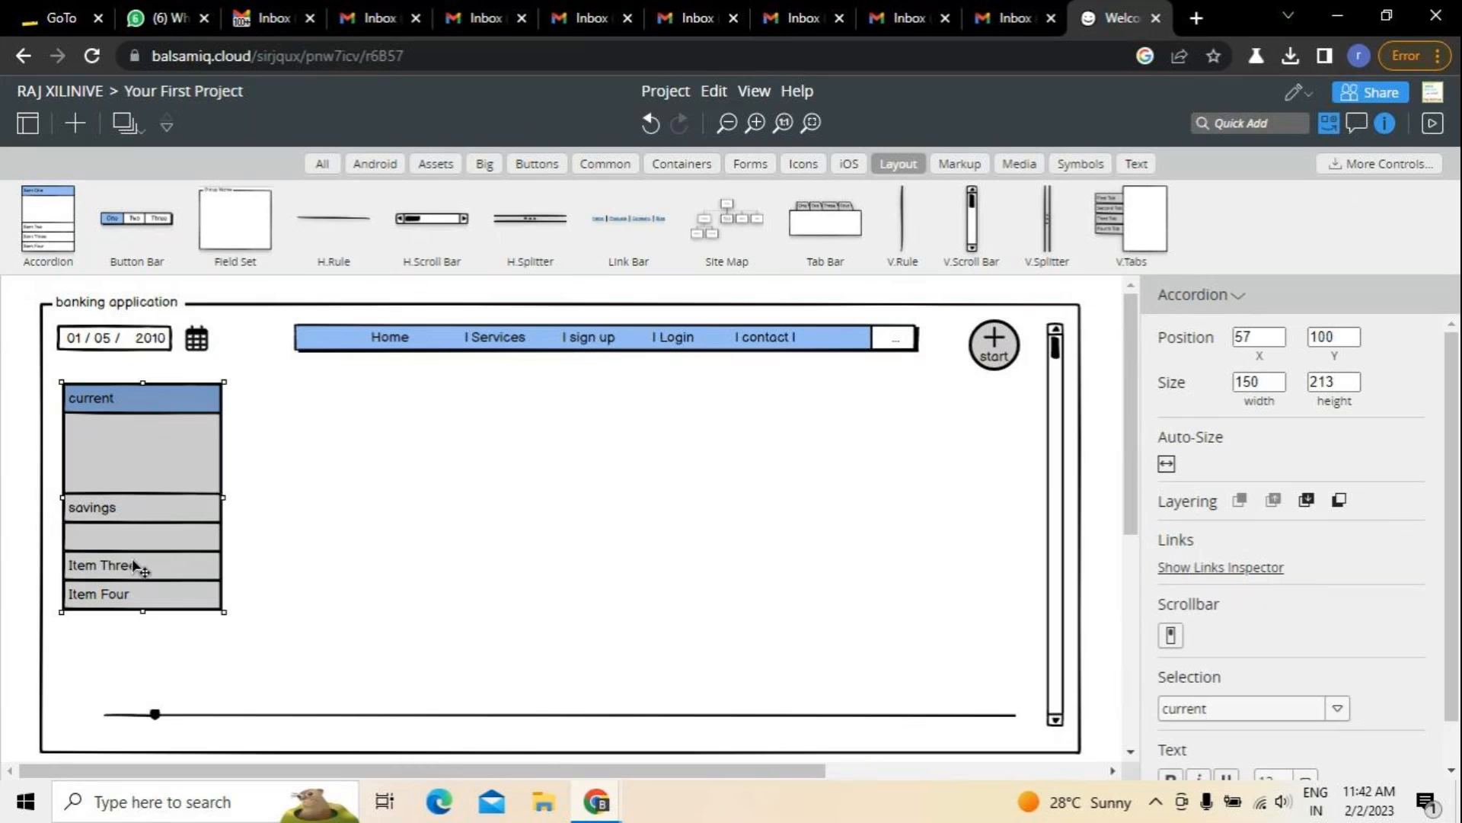
double_click(150, 579)
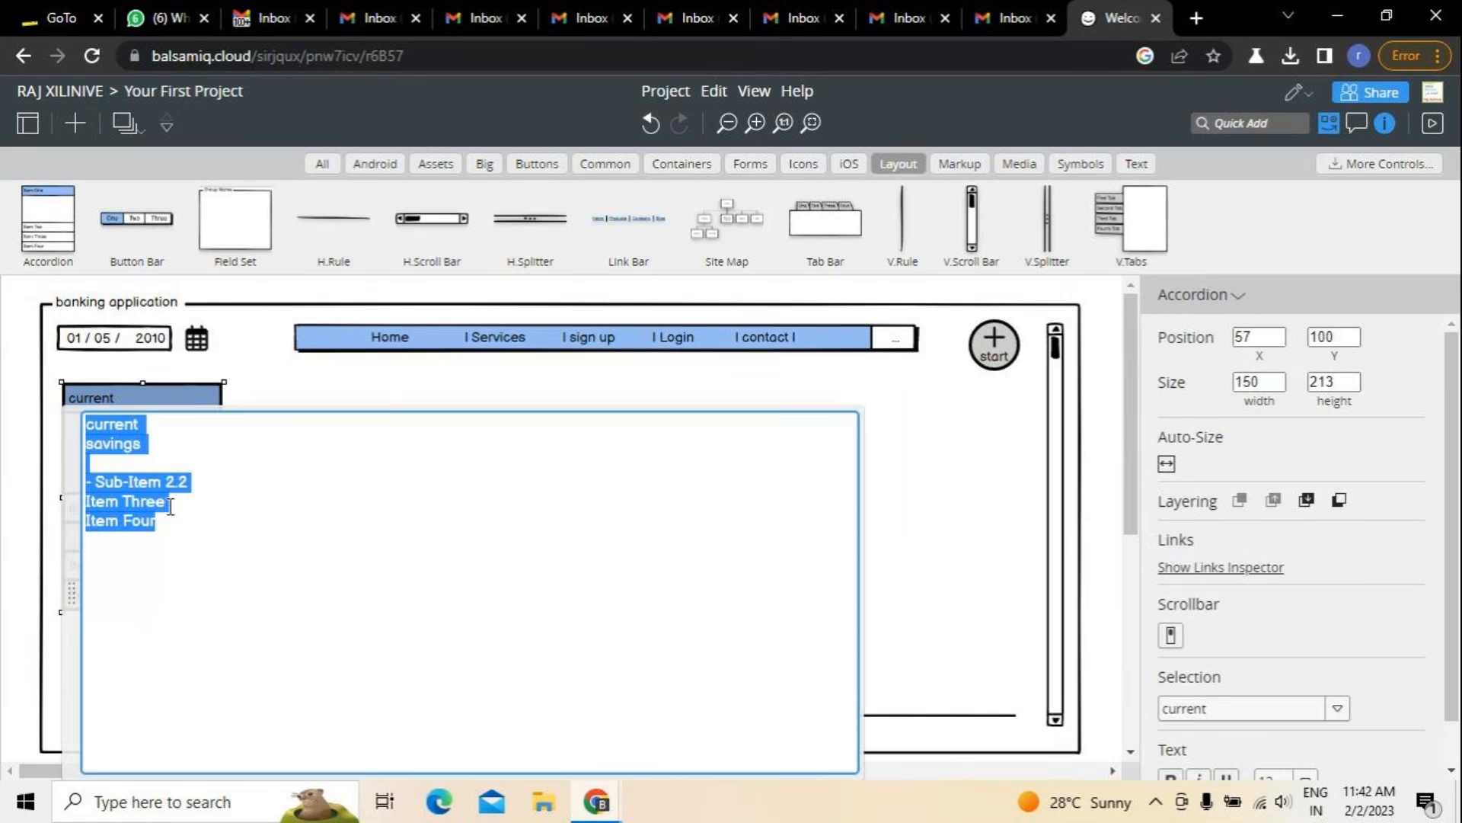
left_click(186, 510)
key("BackSpace")
key("BackSpace")
key("BackSpace")
key("BackSpace")
key("BackSpace")
key("BackSpace")
key("BackSpace")
key("BackSpace")
key("BackSpace")
key("BackSpace")
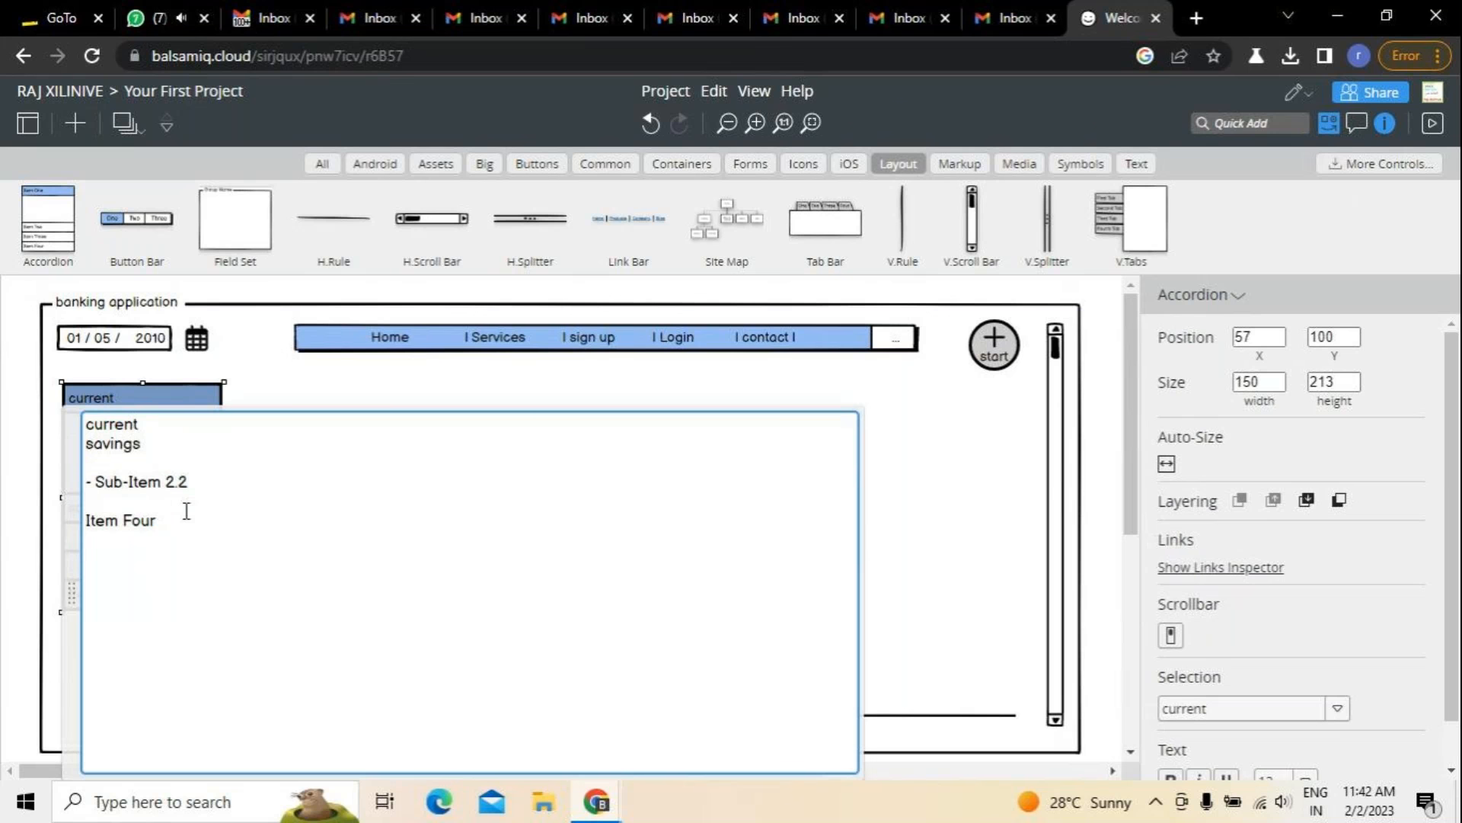
type("savings account")
Replace "Item Four" in the Accordion with "Deposits".
left_click(195, 527)
key("BackSpace")
key("BackSpace")
key("BackSpace")
key("BackSpace")
key("BackSpace")
key("BackSpace")
key("BackSpace")
key("BackSpace")
key("BackSpace")
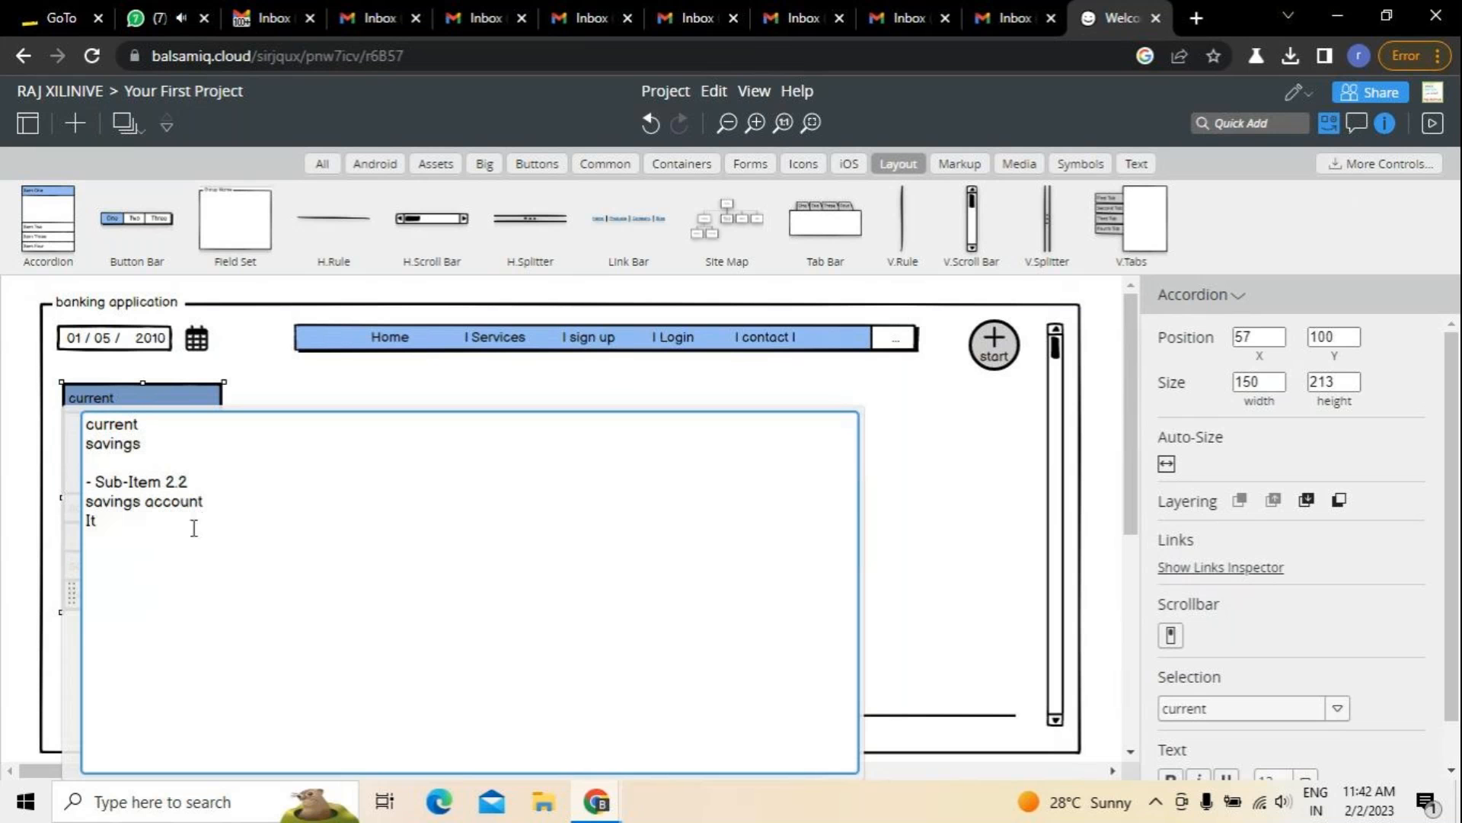
type("Deposits")
left_click(812, 393)
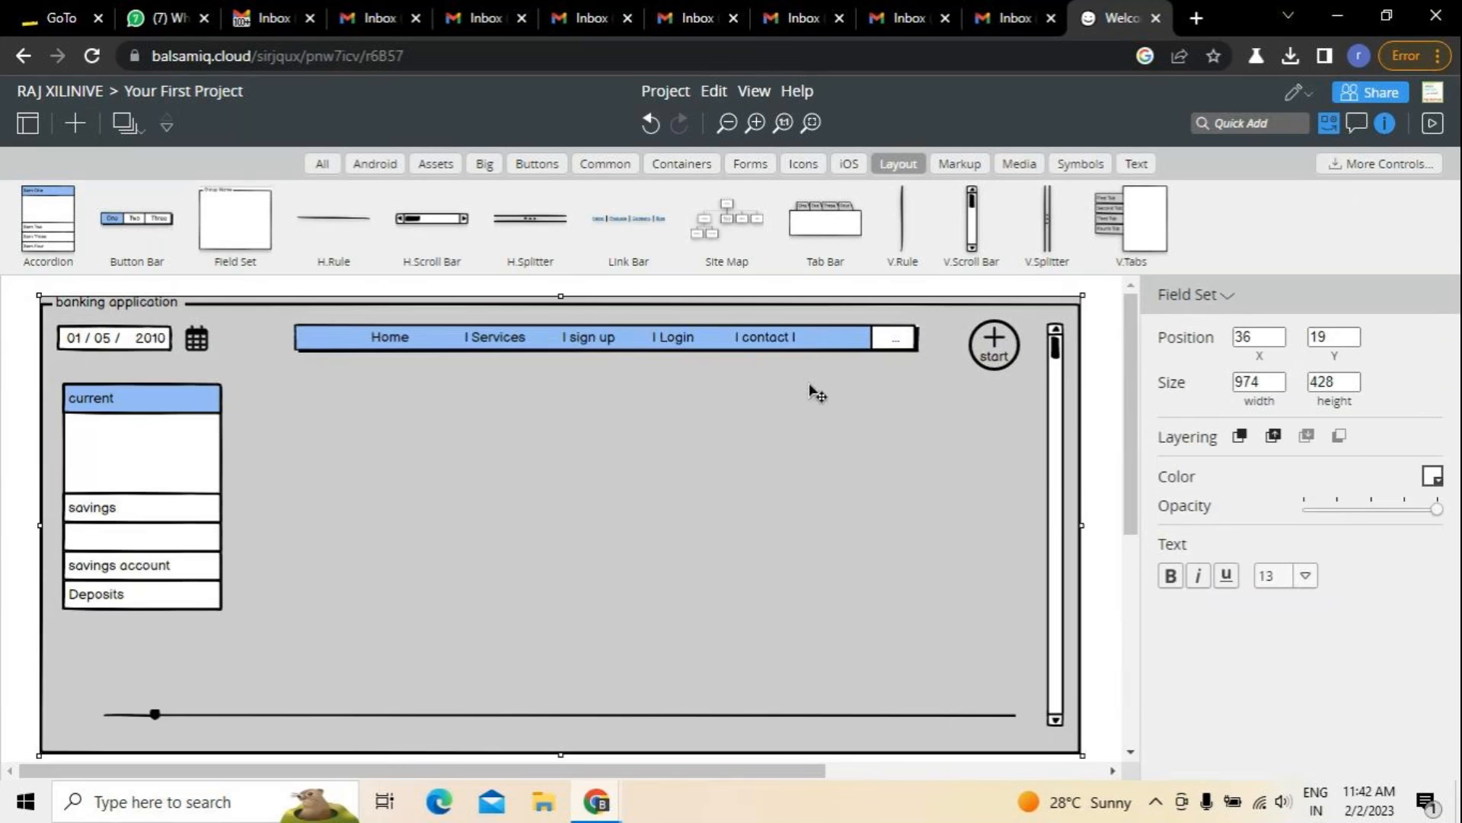
Stretch the Accordion to about 309 high and place it just below the date field at about X 49, Y 78.
left_click(181, 599)
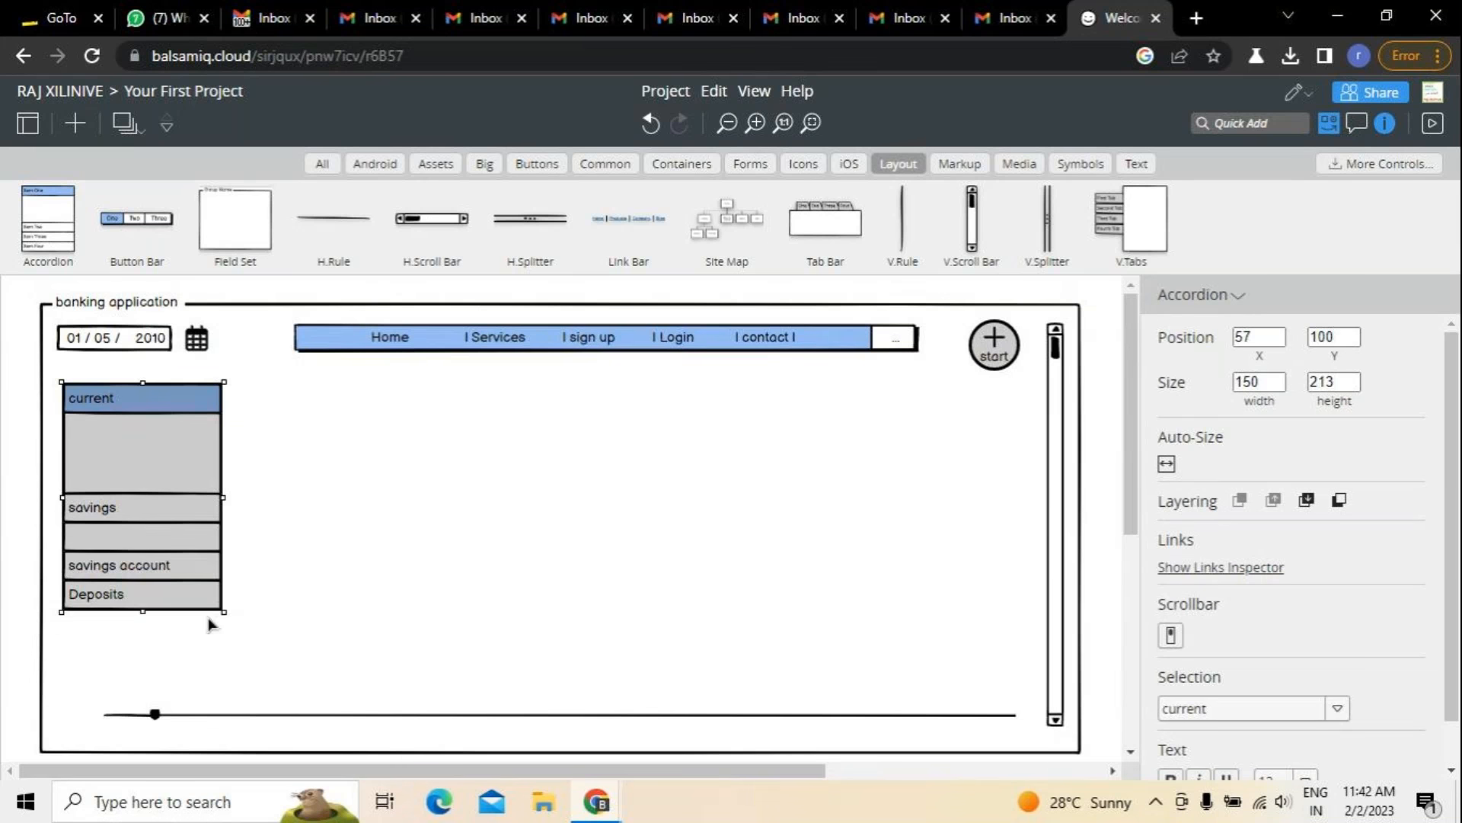
left_click_drag(143, 610, 143, 676)
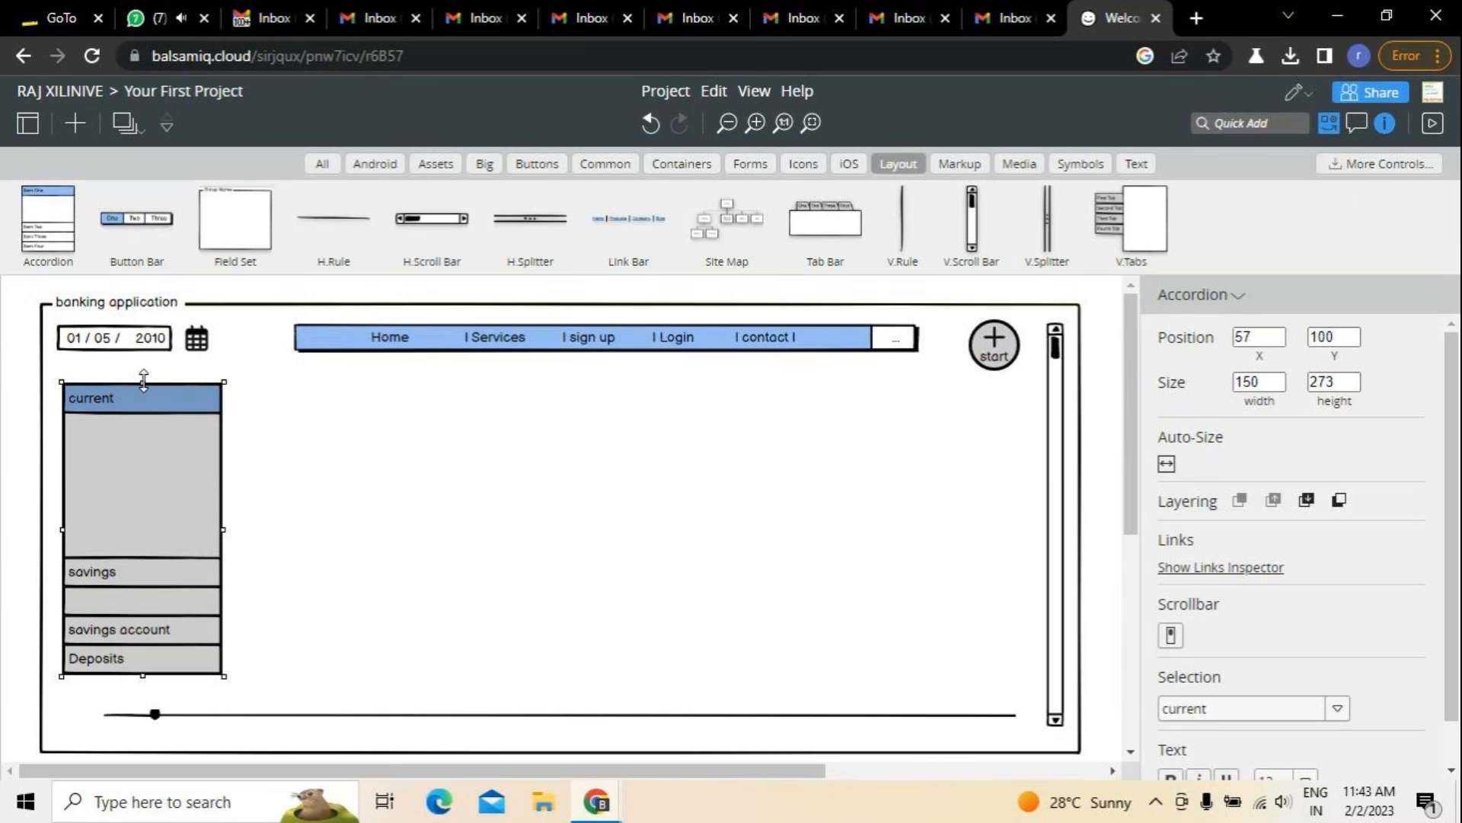
left_click_drag(144, 381, 144, 373)
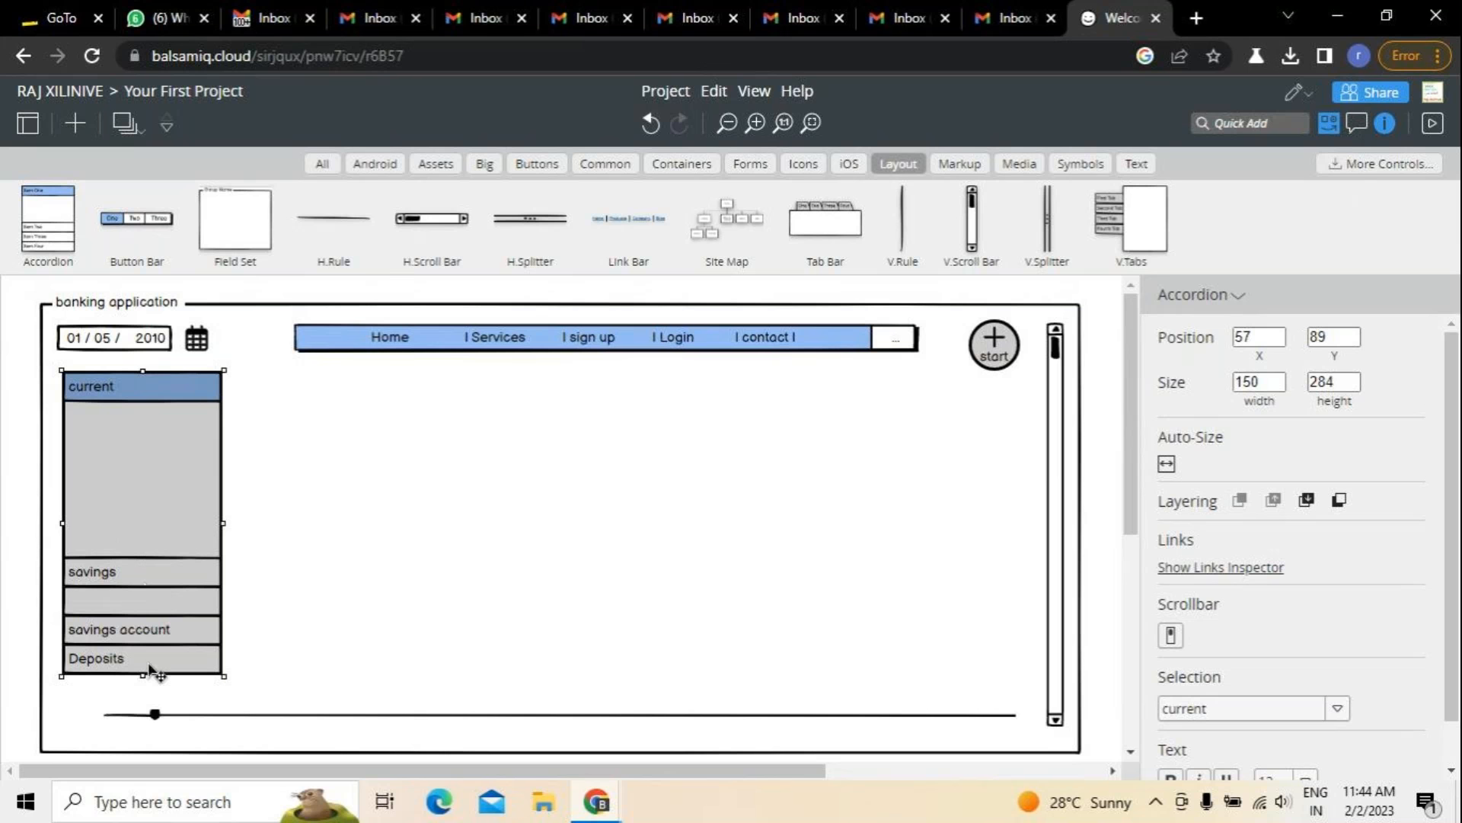
left_click_drag(145, 677, 145, 701)
left_click(307, 602)
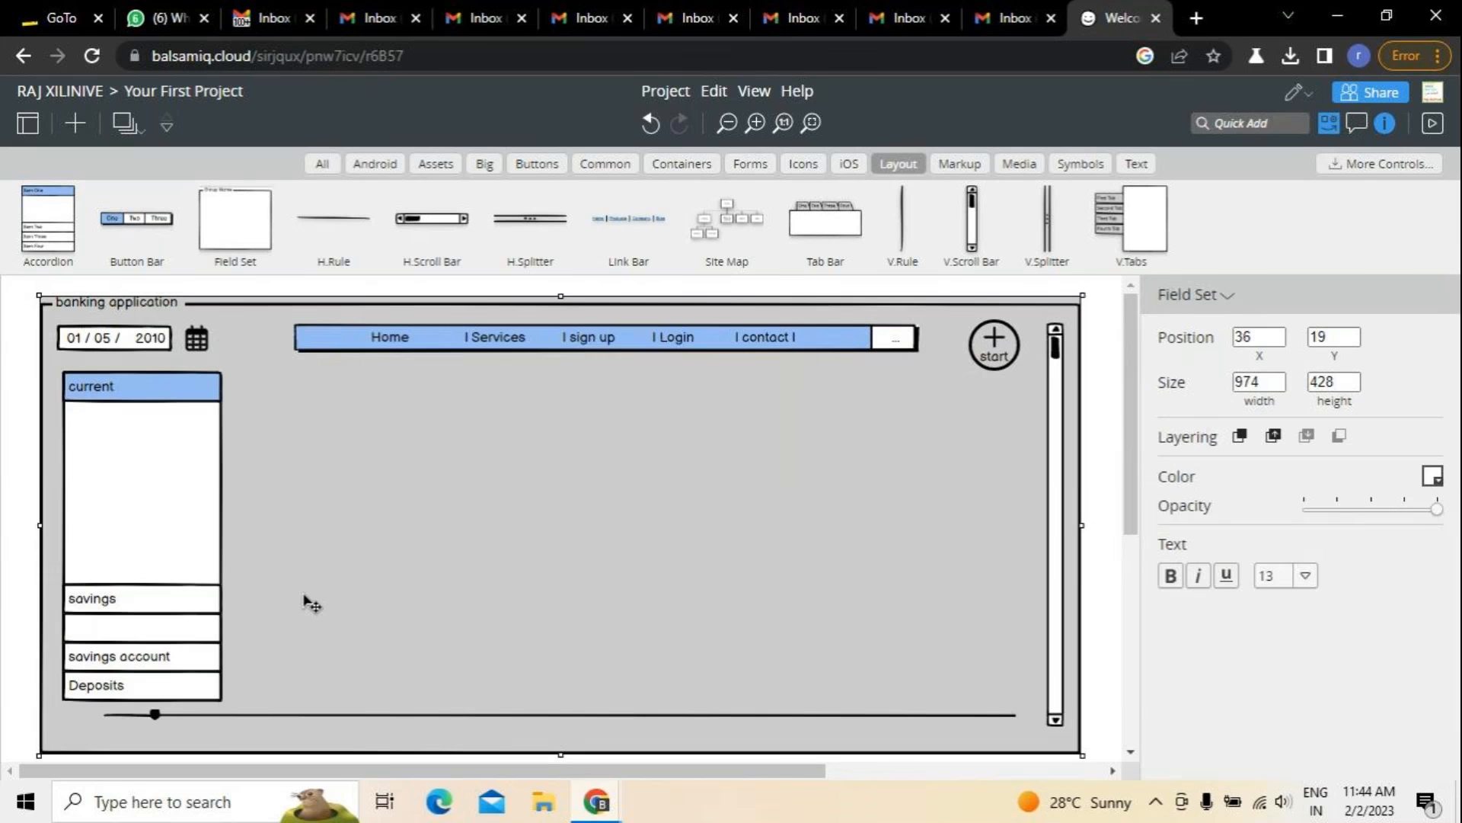
left_click_drag(180, 572, 171, 560)
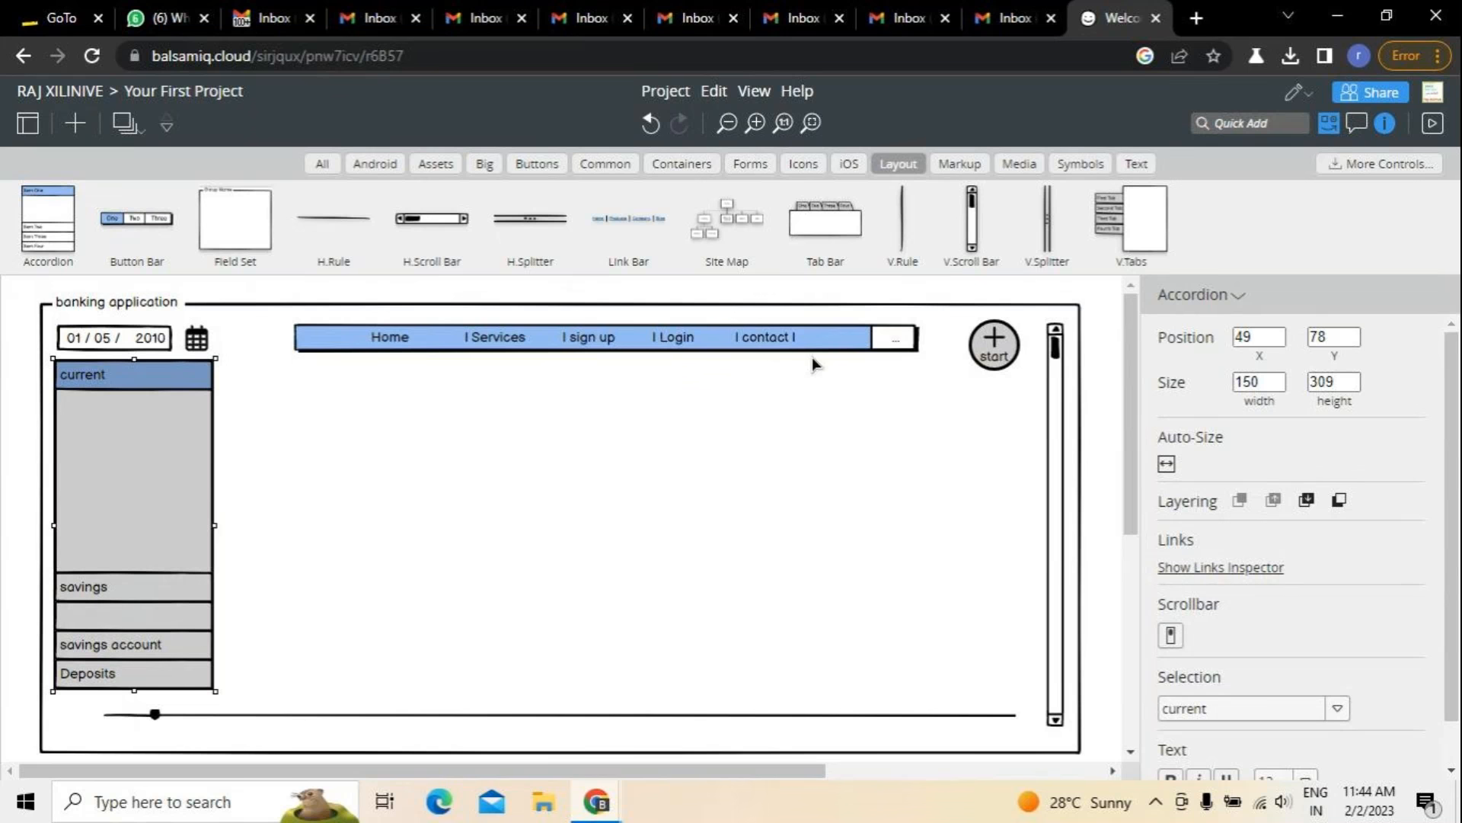
Add an Image placeholder labelled "XYZ" at about X 795, Y 124, below the end of the Button Bar.
left_click(961, 164)
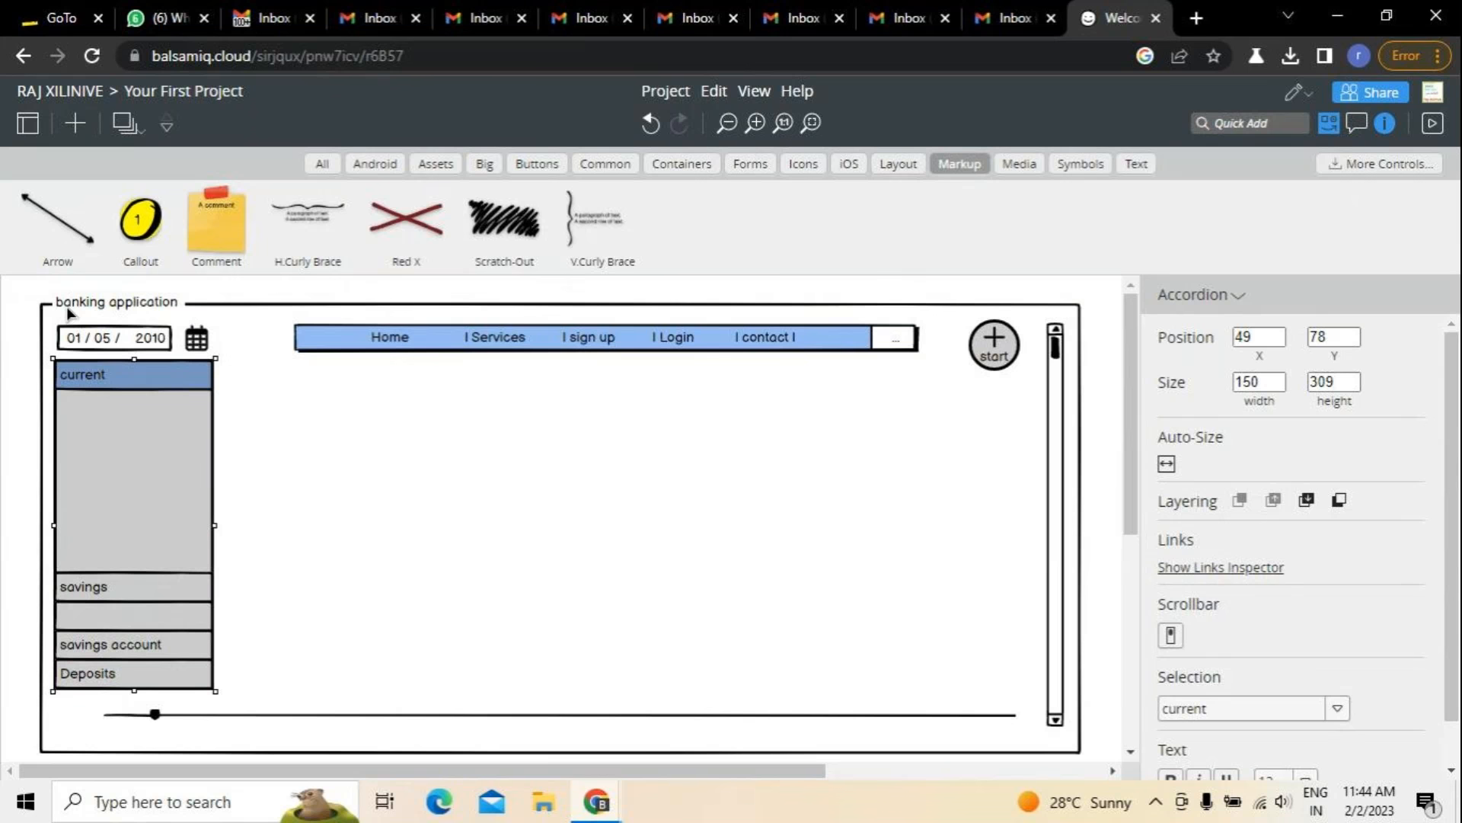
left_click(1020, 163)
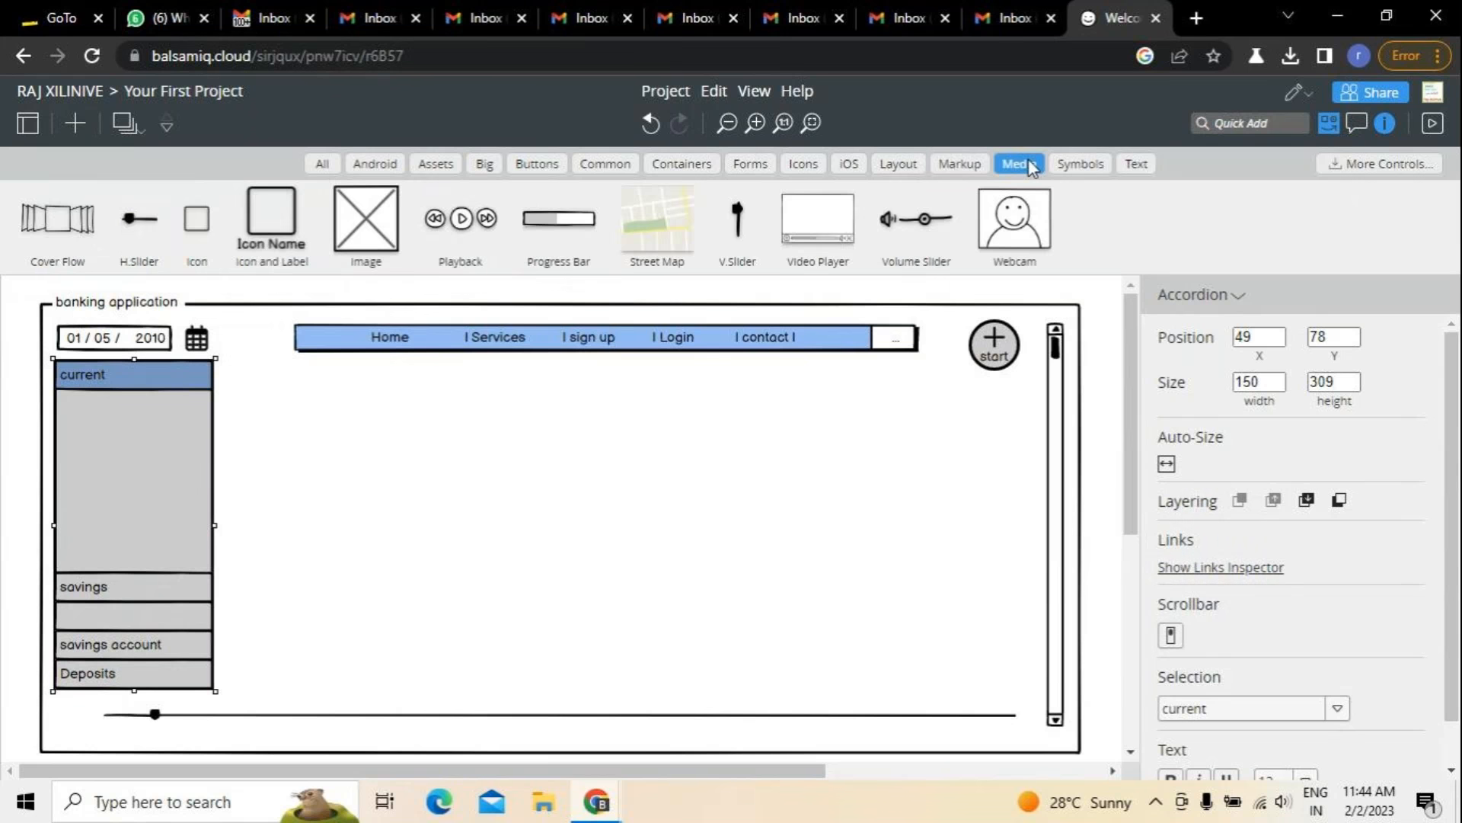
left_click_drag(375, 251, 891, 476)
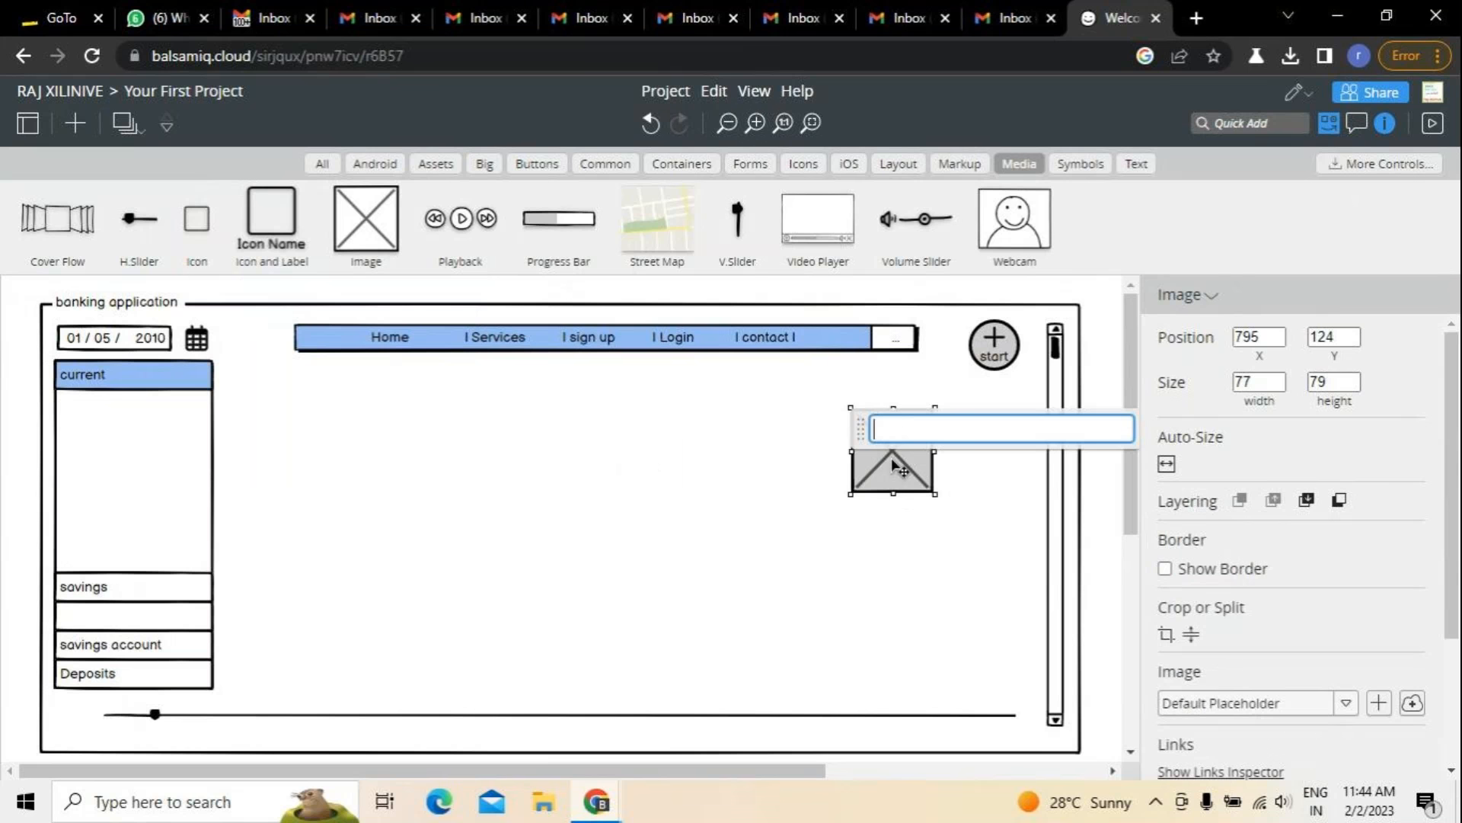
type("XYZ")
left_click(856, 571)
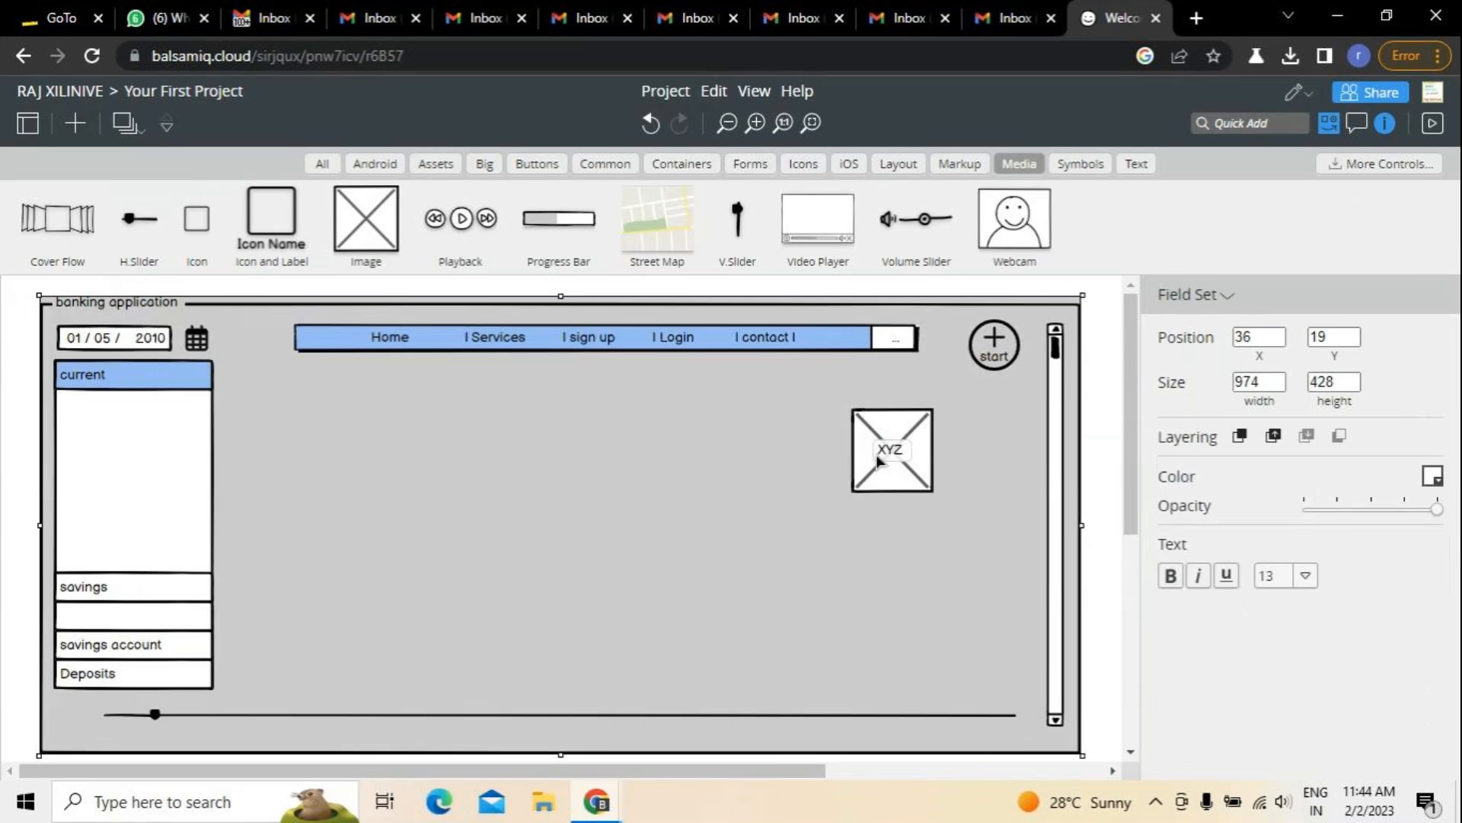
Move the start button out of the wireframe's upper-right corner and put the XYZ image there beside the scroll bar.
left_click(893, 457)
left_click_drag(893, 457, 961, 437)
left_click_drag(987, 349, 805, 429)
left_click_drag(962, 430, 990, 364)
Place the start button between the calendar icon and the Button Bar at about X 215, Y 35.
left_click(816, 424)
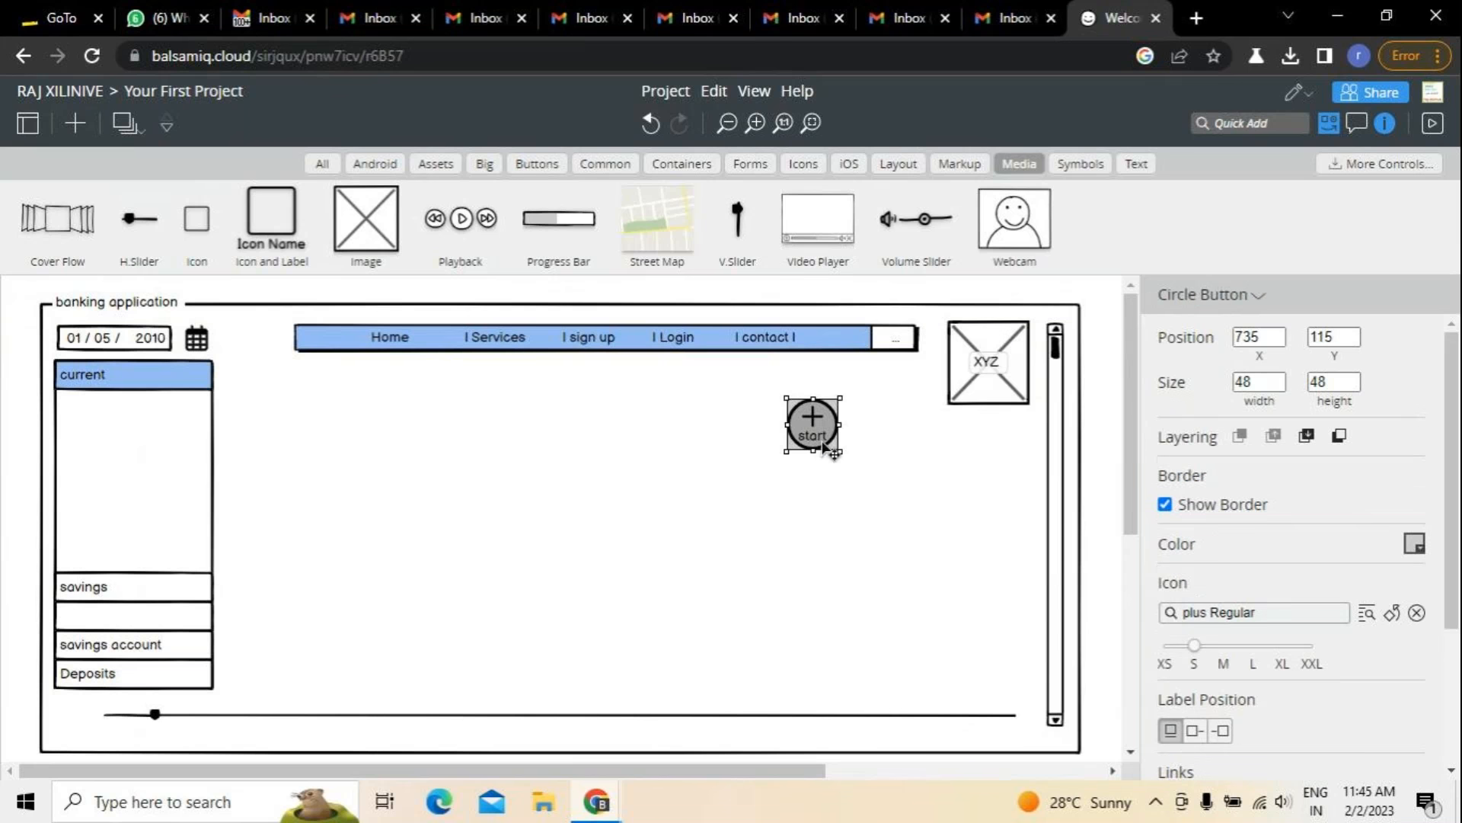
left_click_drag(816, 424, 263, 355)
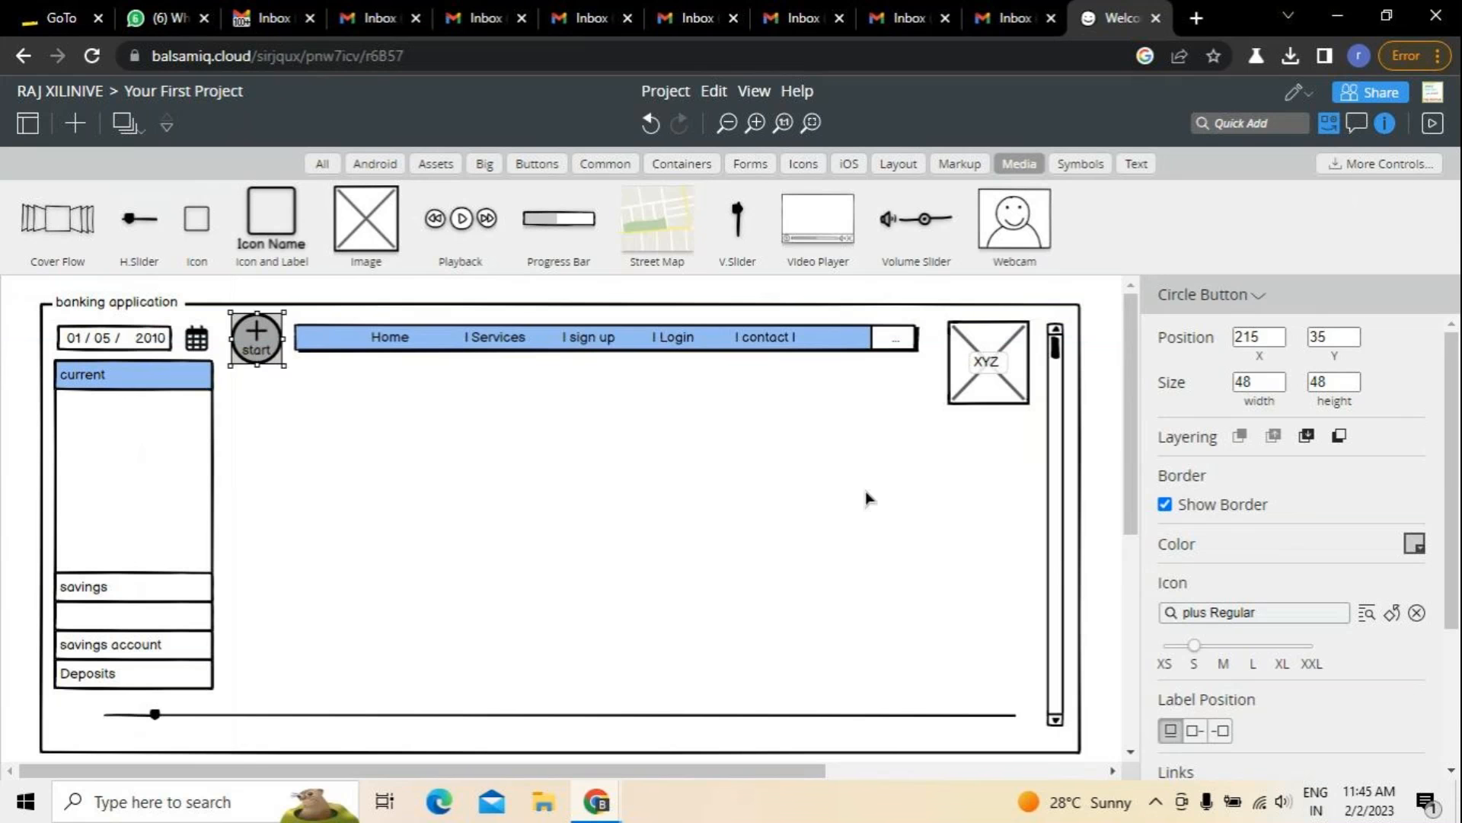
left_click(841, 501)
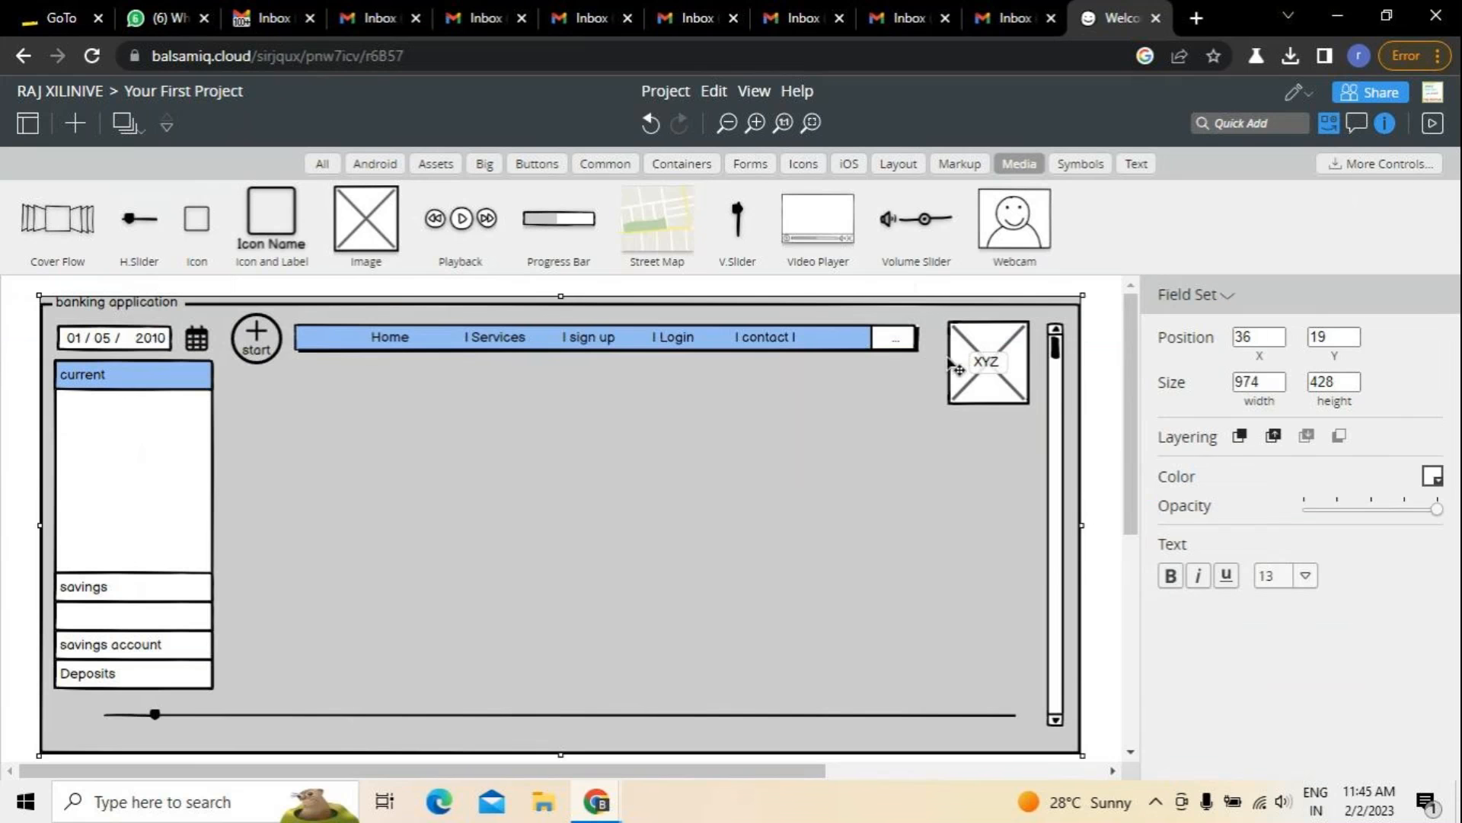
Fill the XYZ image placeholder with picture file 5 from the Pre sales folder inside CLASS PRESENTATIONS on the D: drive.
left_click(994, 373)
double_click(993, 371)
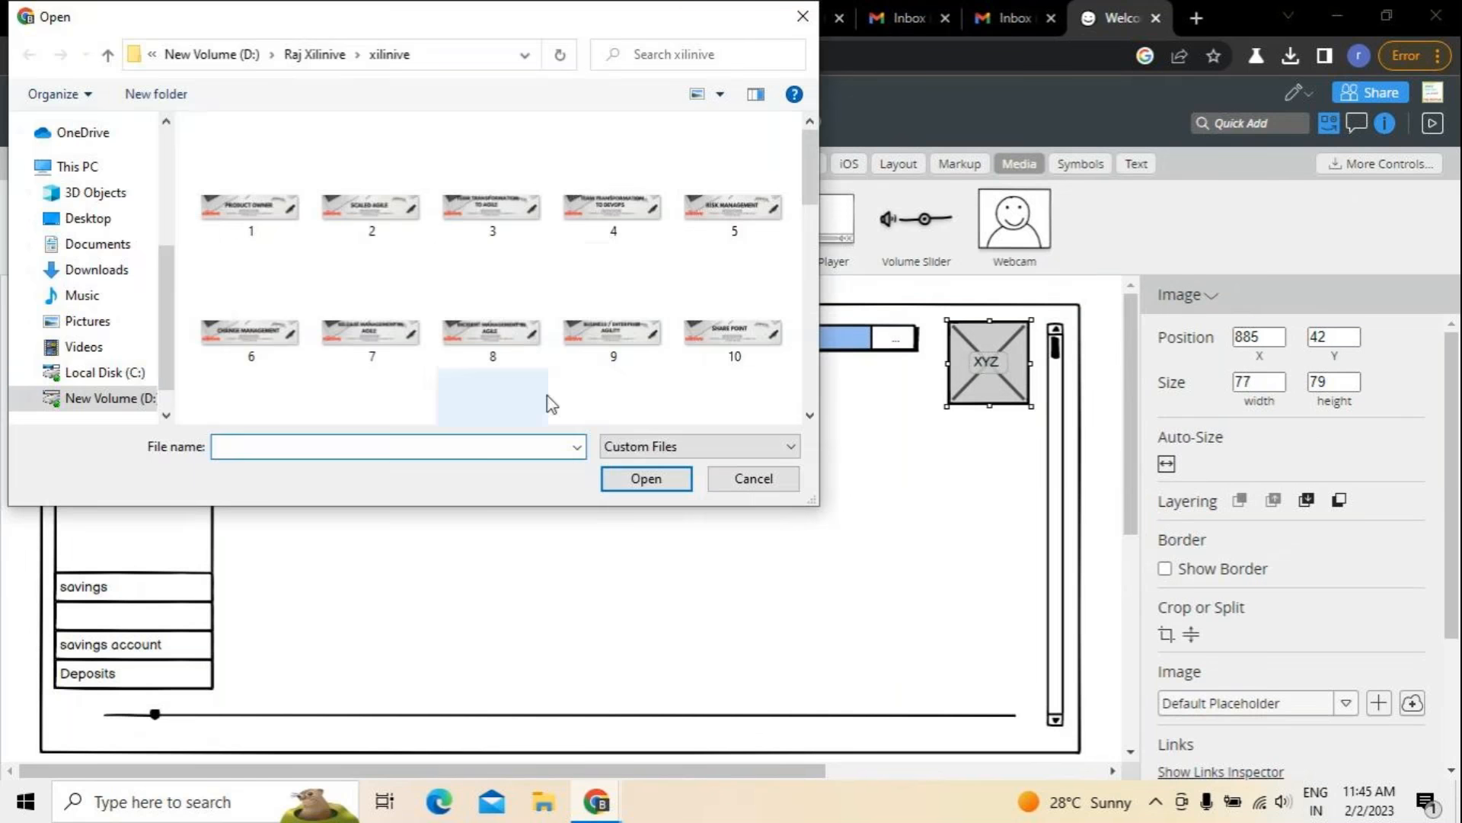
left_click(107, 398)
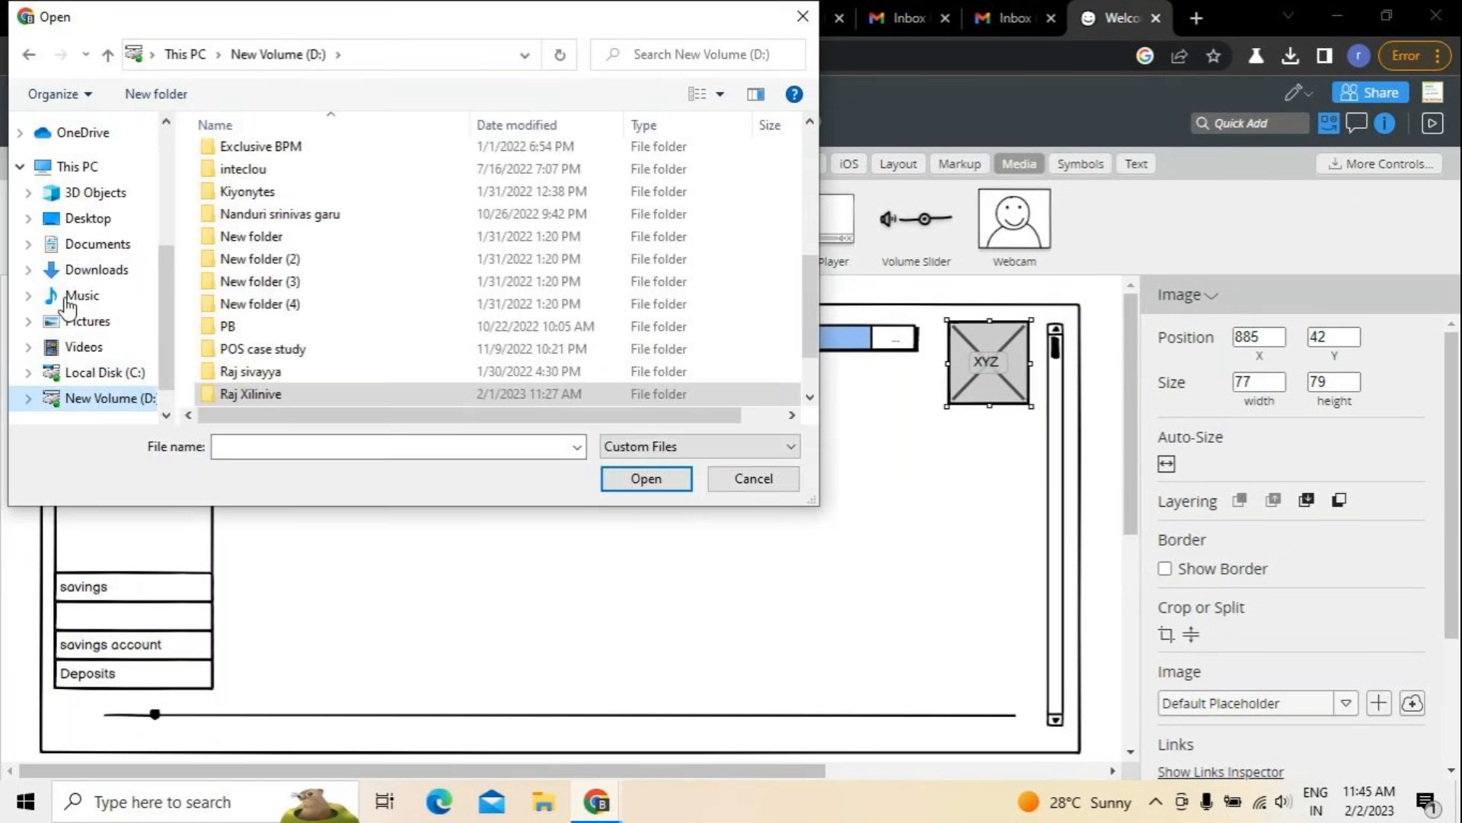
left_click(253, 400)
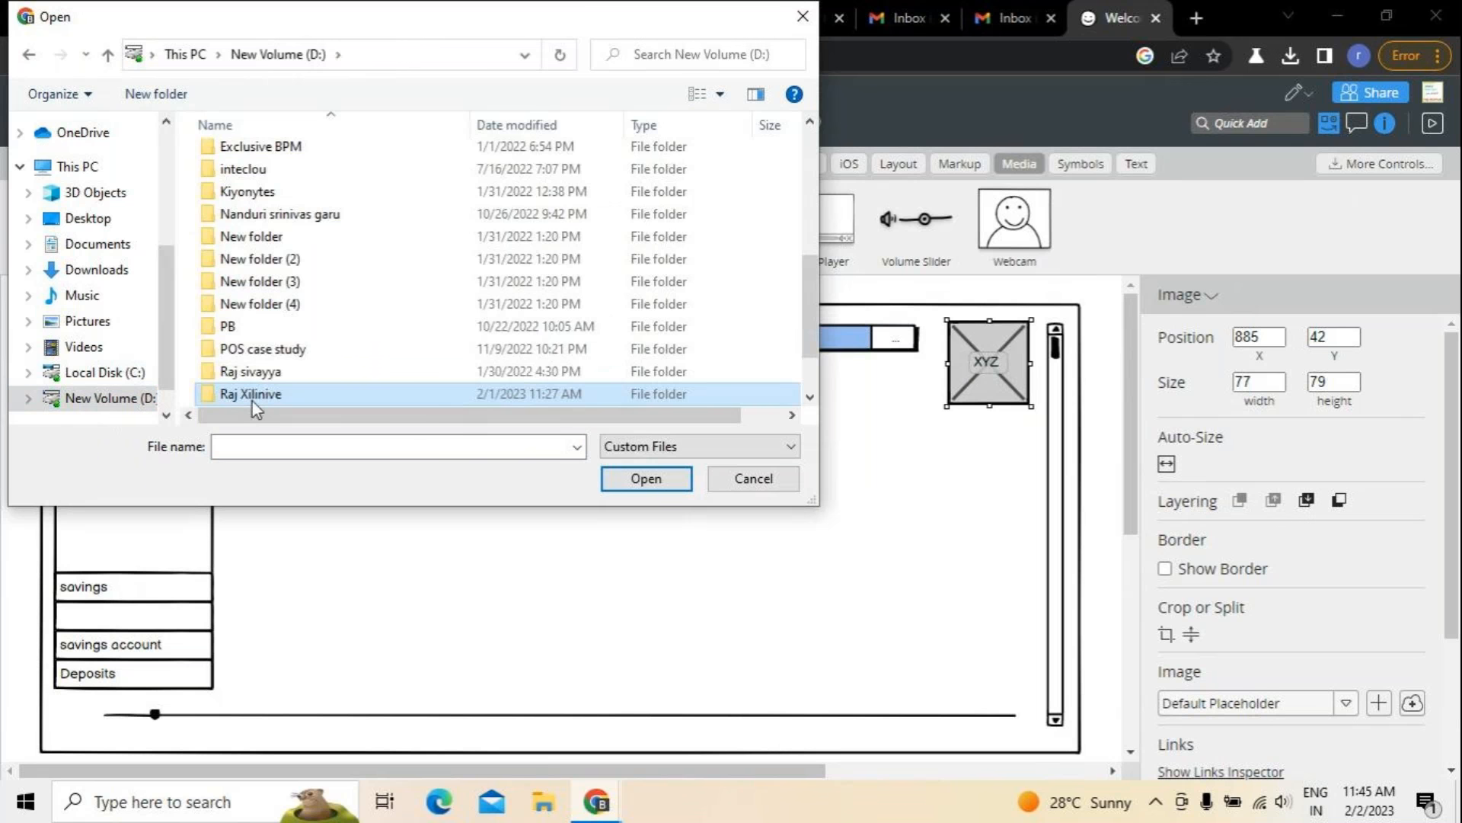
double_click(253, 400)
double_click(238, 180)
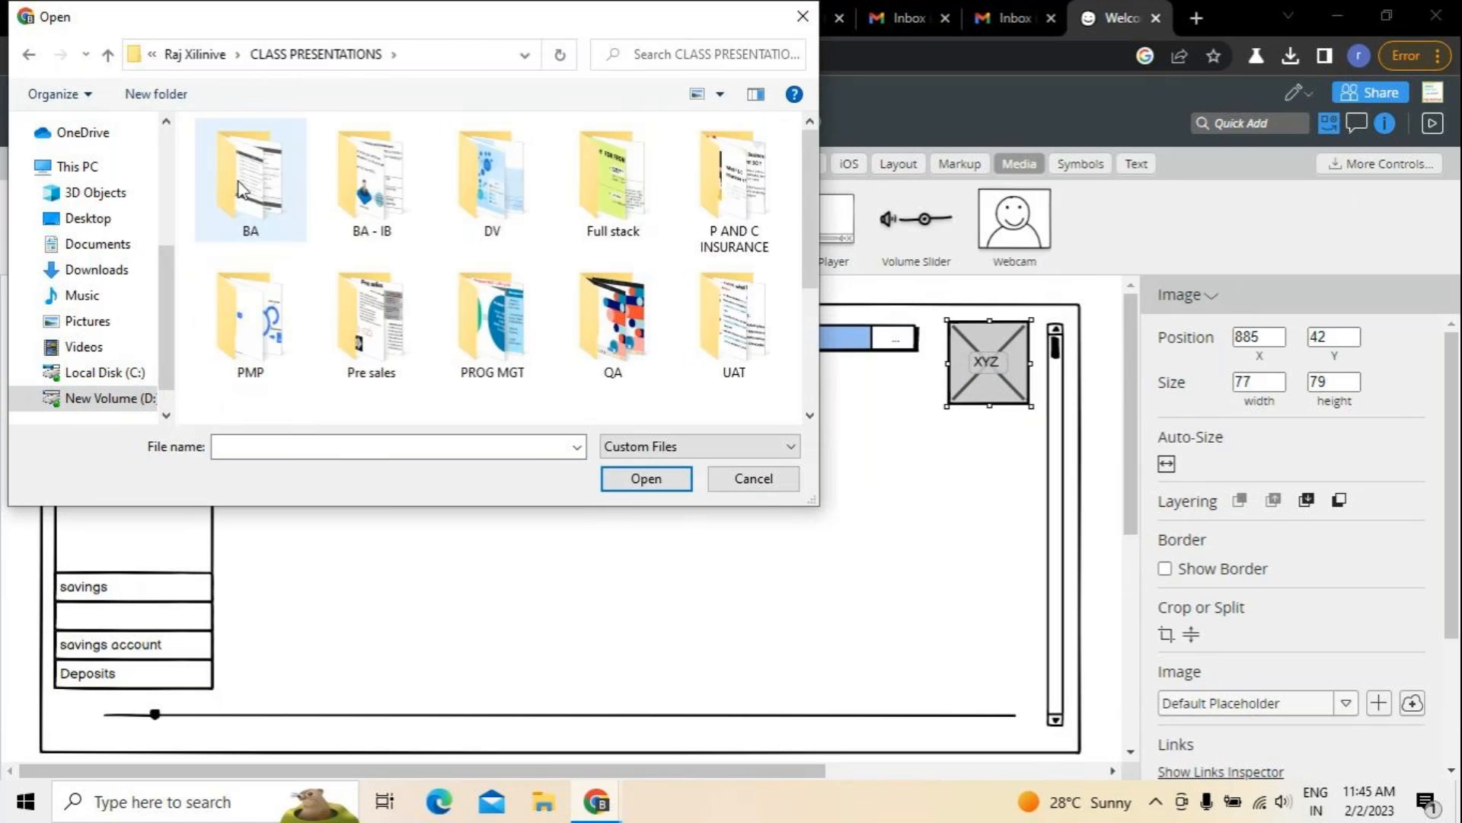
double_click(370, 360)
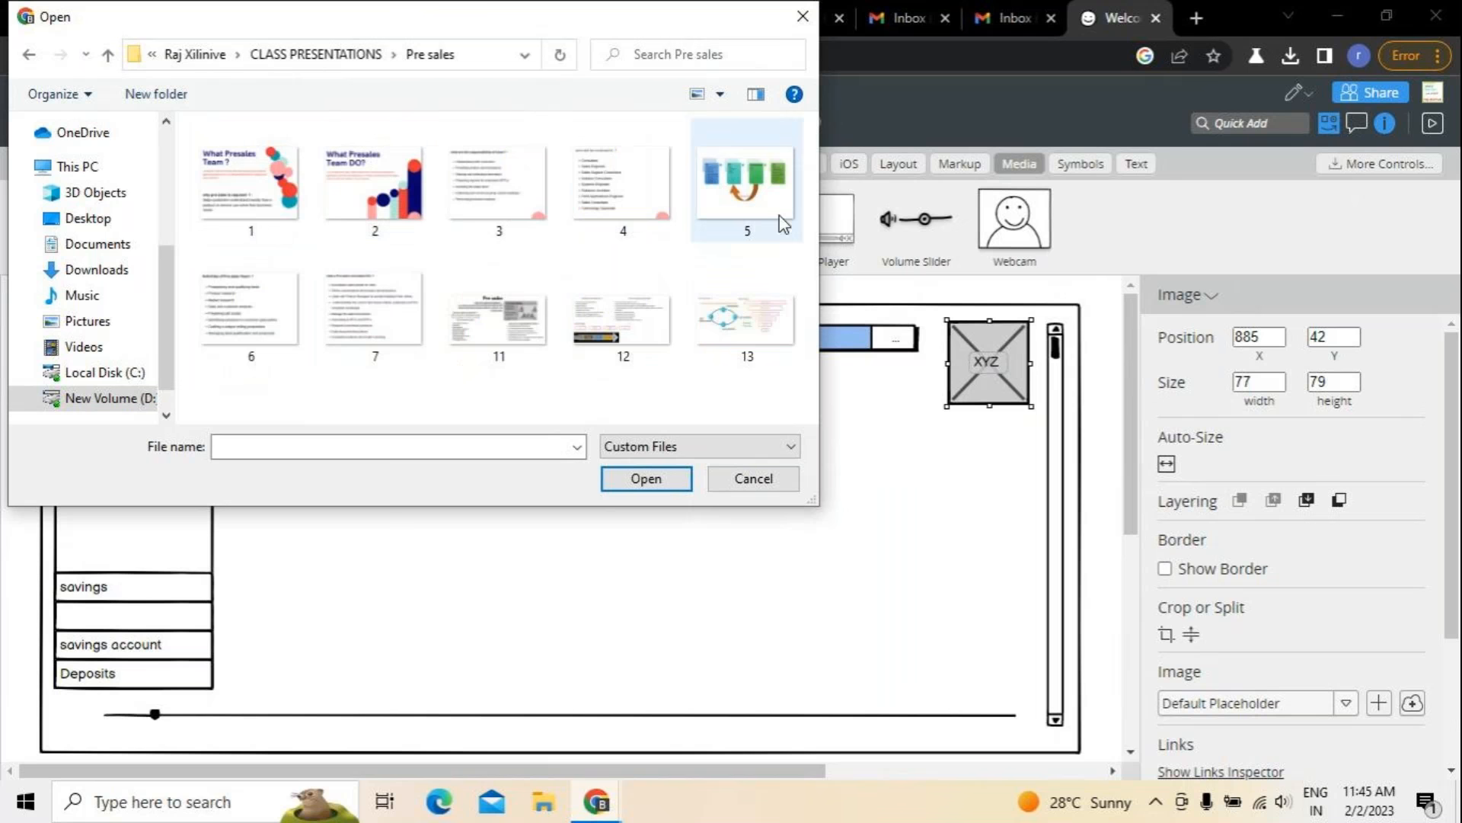
left_click(747, 208)
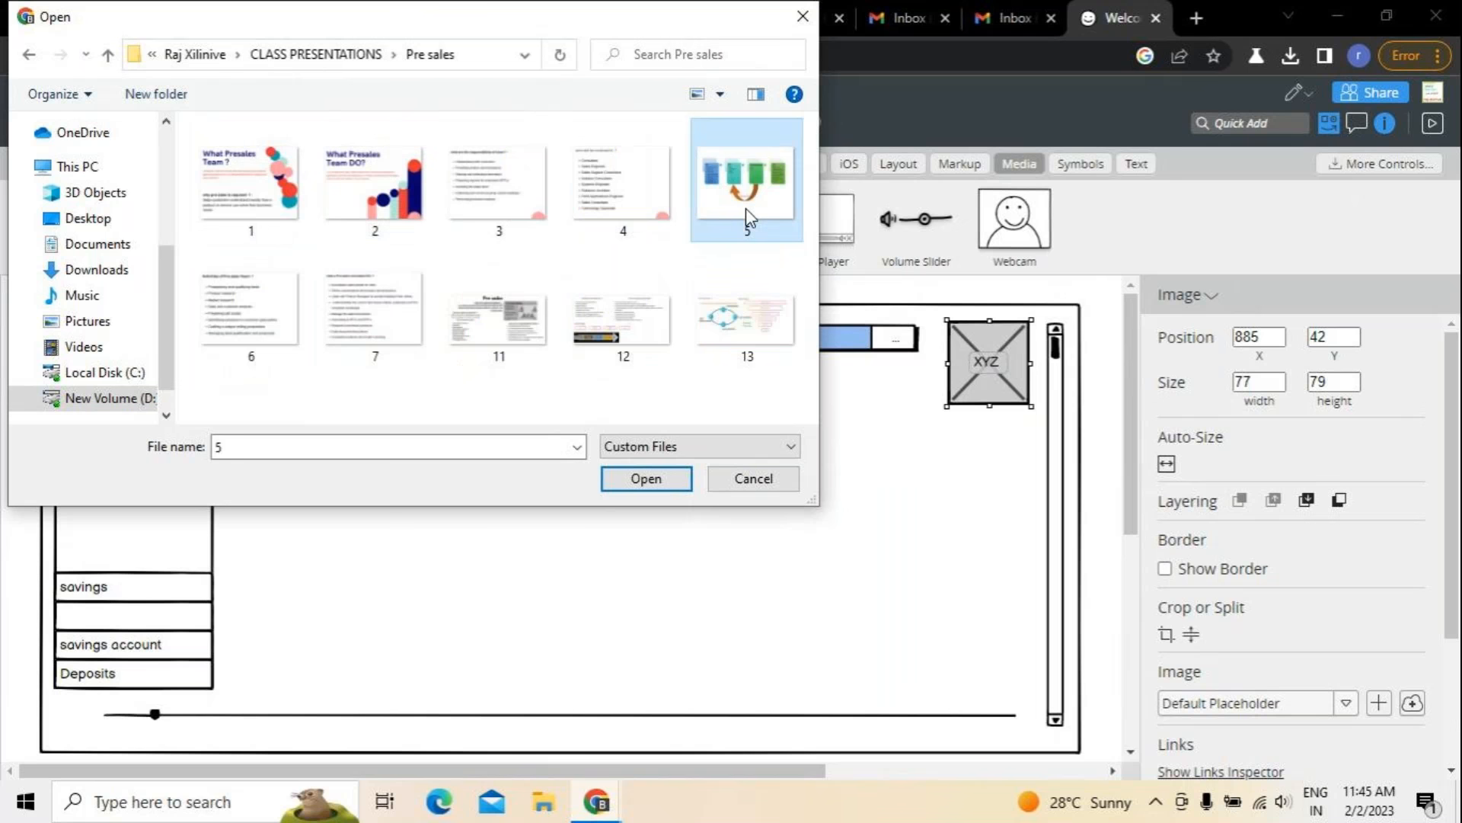
left_click(646, 478)
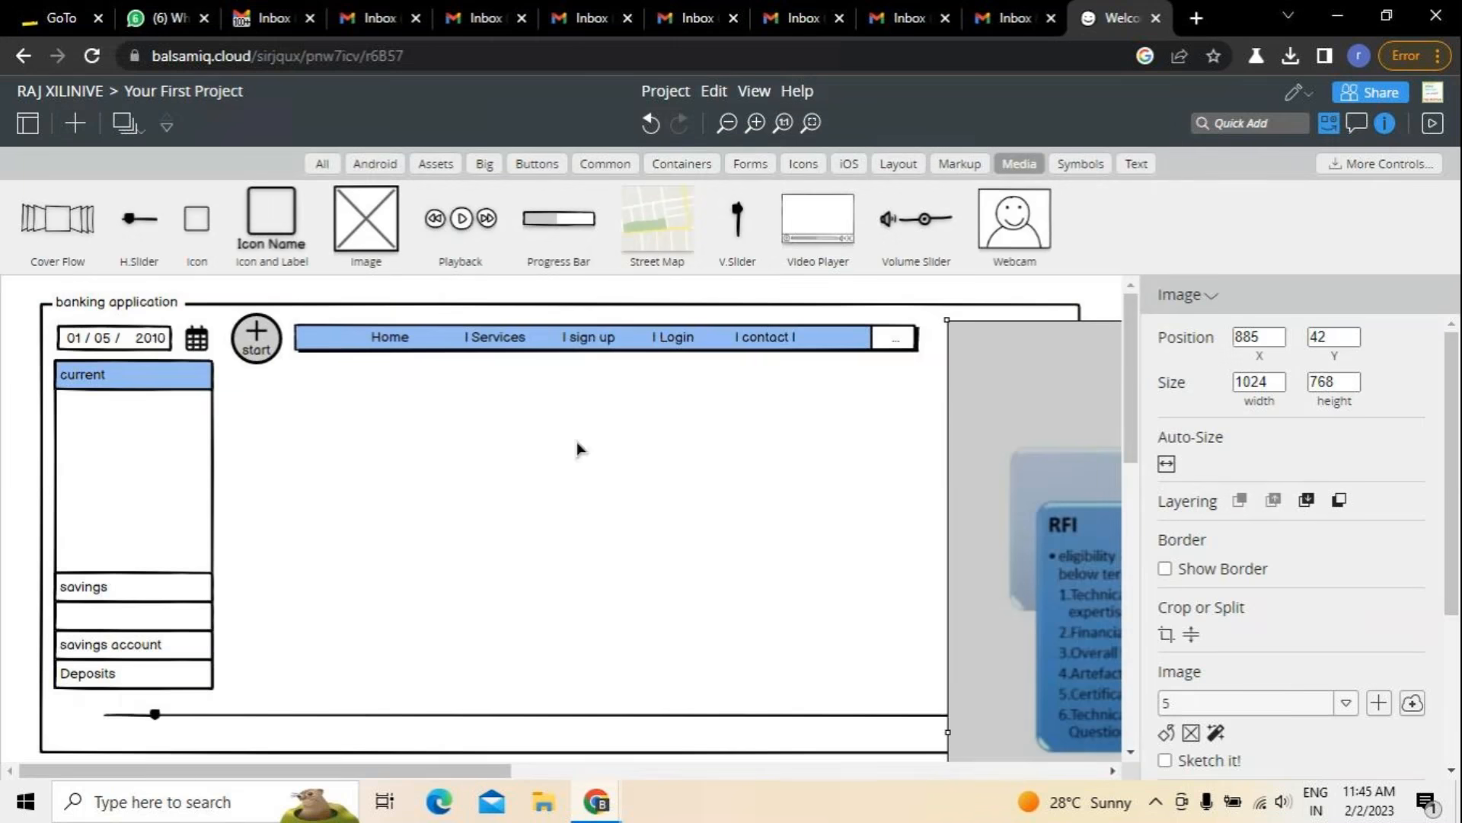
Shrink the inserted picture to about 68 × 61 and place it between the Button Bar and scroll bar at about X 881, Y 45.
left_click_drag(944, 316, 443, 285)
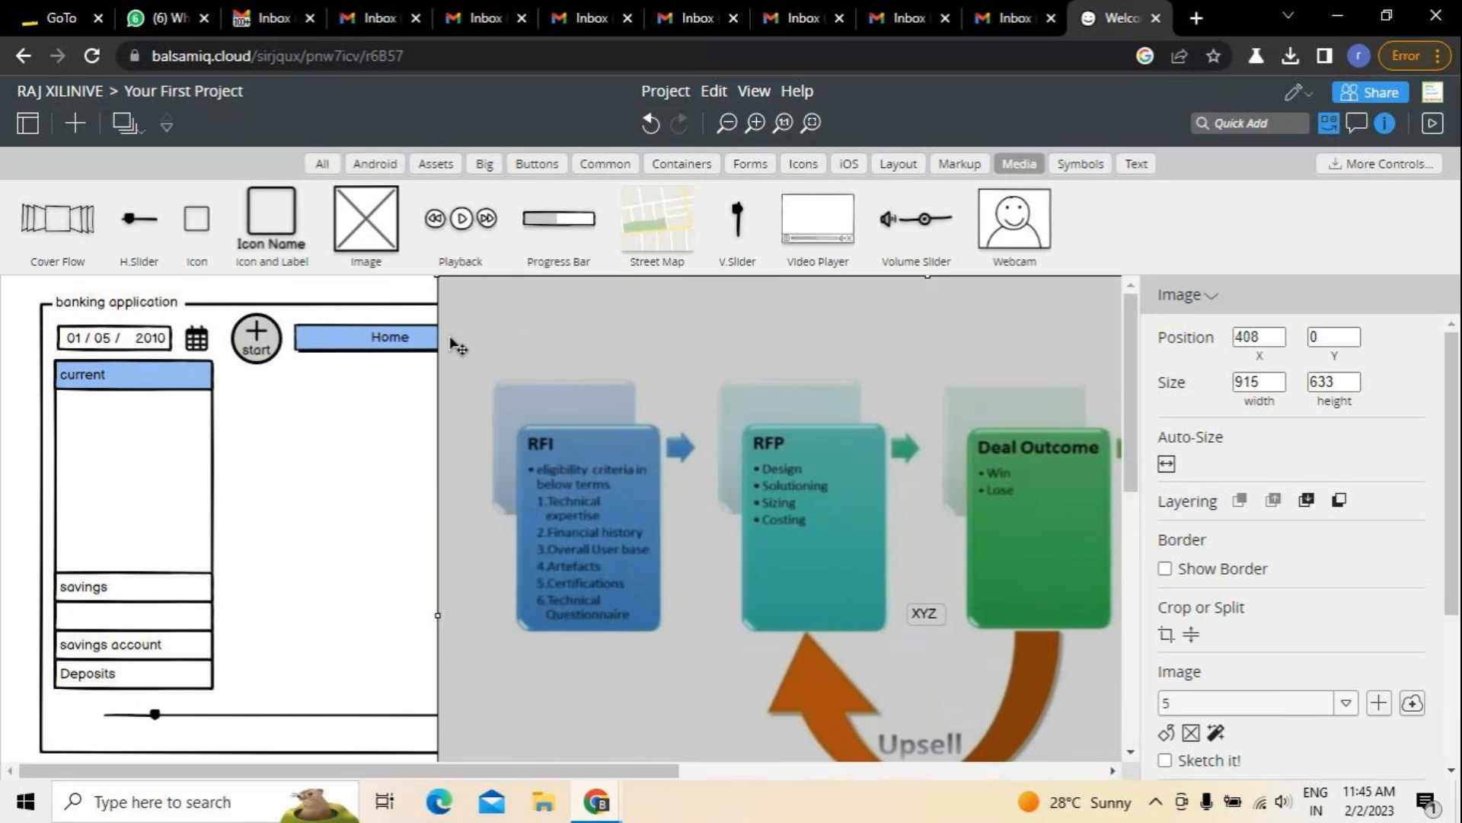
left_click_drag(457, 347, 728, 651)
left_click_drag(807, 702, 445, 394)
left_click_drag(367, 671, 947, 505)
left_click_drag(945, 427, 847, 427)
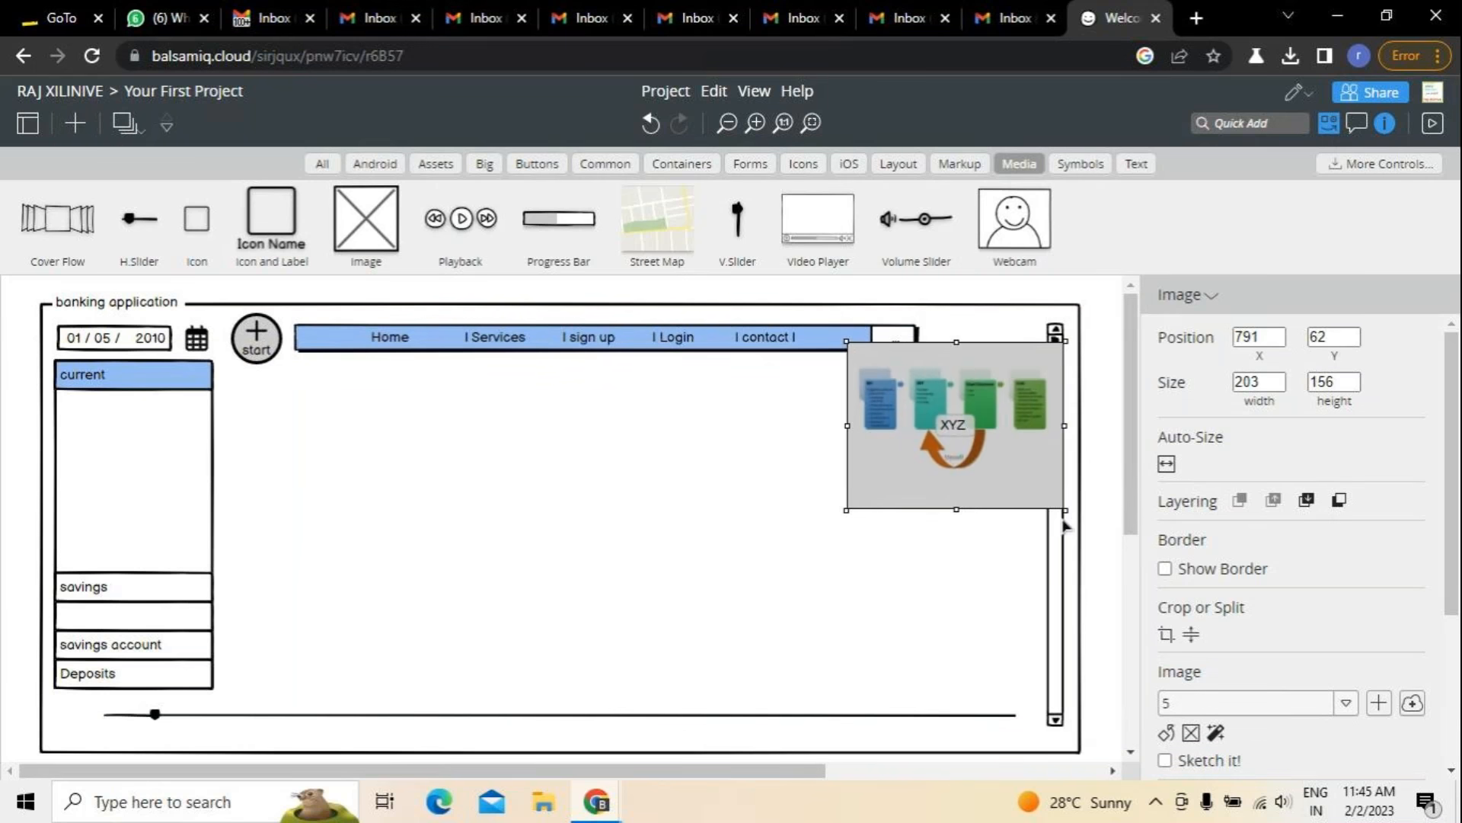
left_click_drag(1068, 518, 982, 367)
left_click(822, 448)
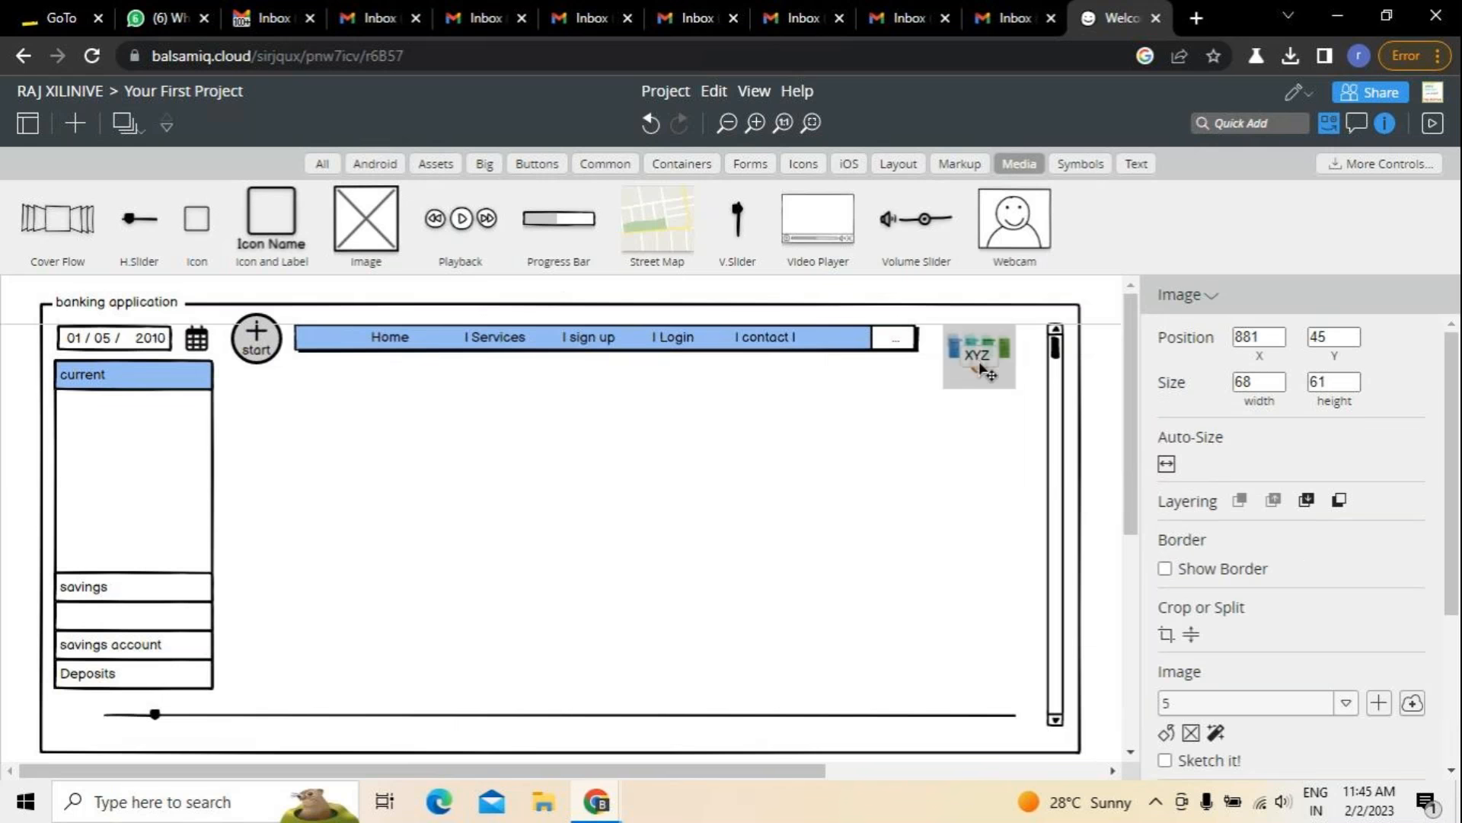
left_click(953, 434)
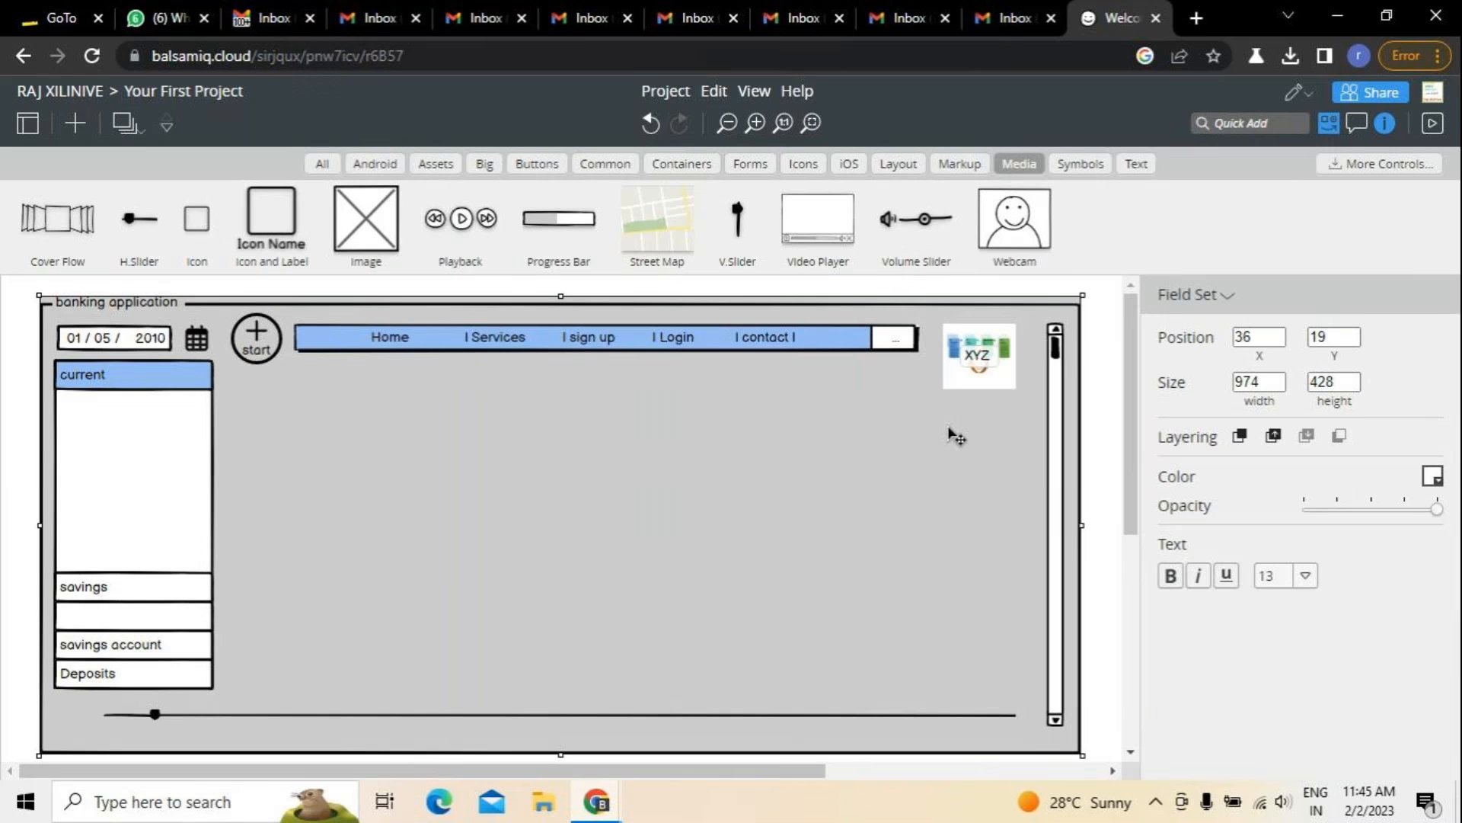
left_click(978, 358)
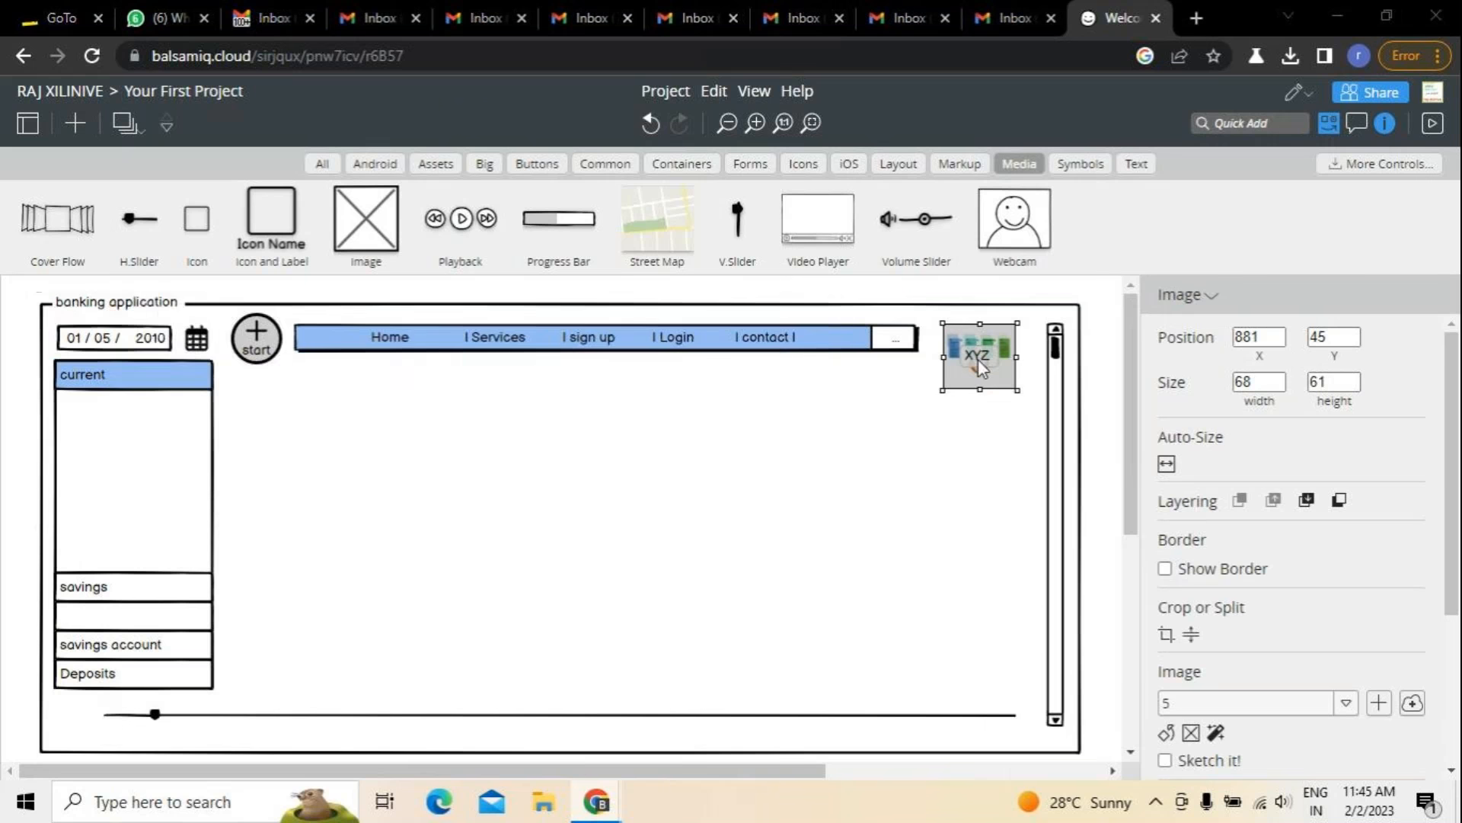
double_click(978, 359)
left_click(796, 14)
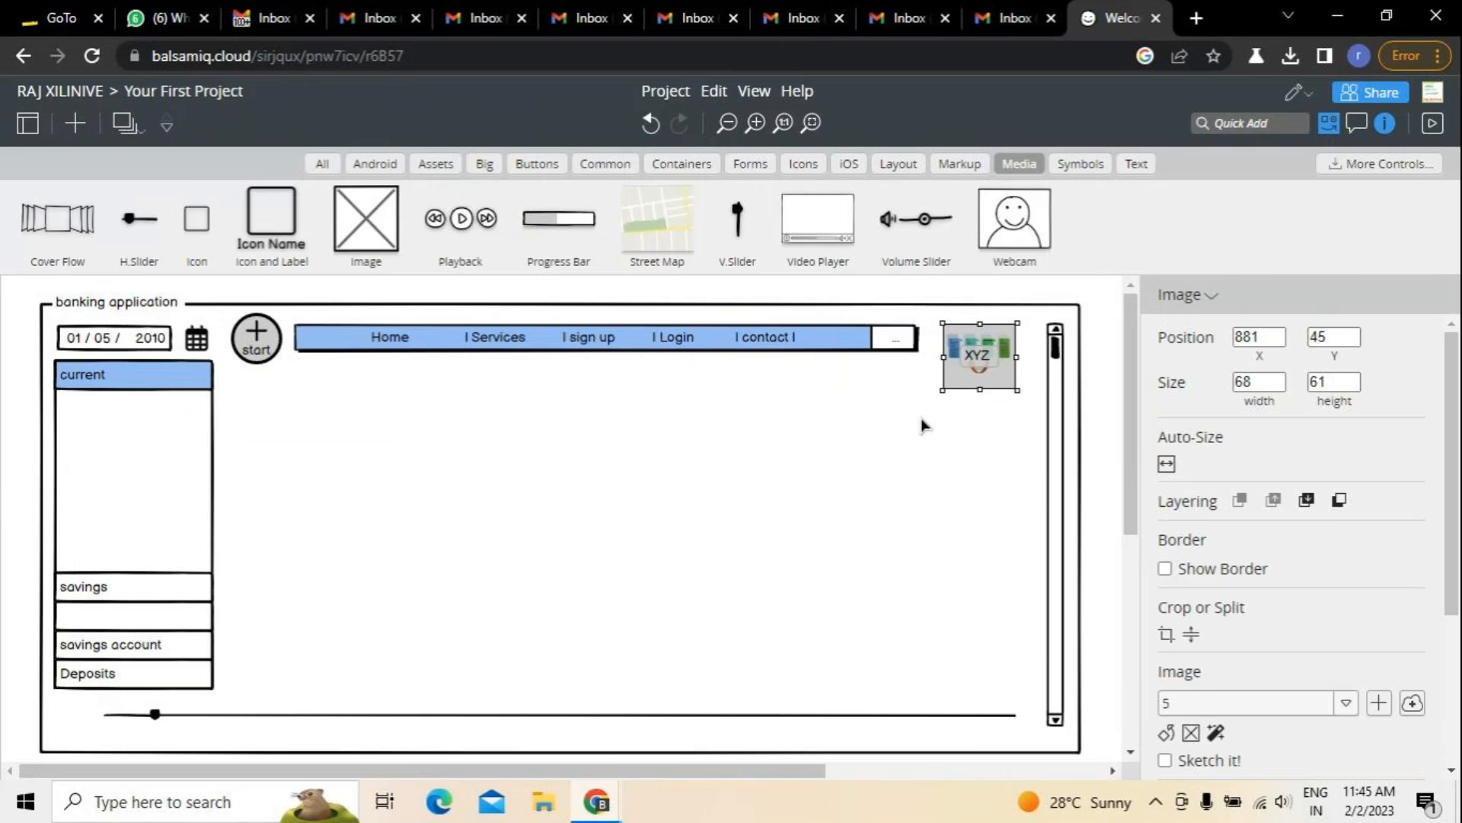
left_click(914, 422)
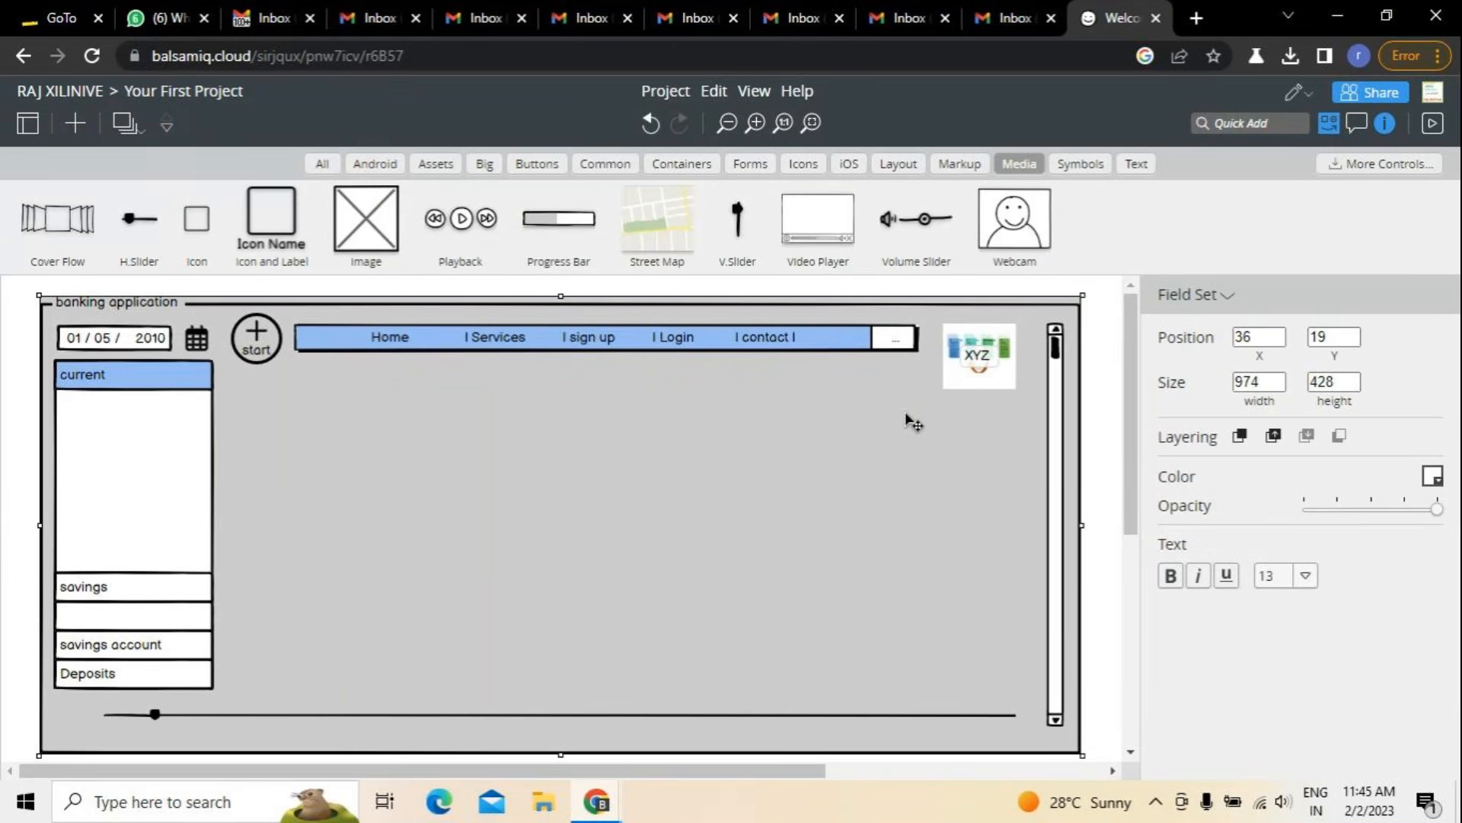
Move the XYZ image to about X 897, Y 35 and raise the vertical scroll bar slightly to line up with it.
left_click_drag(984, 358, 999, 354)
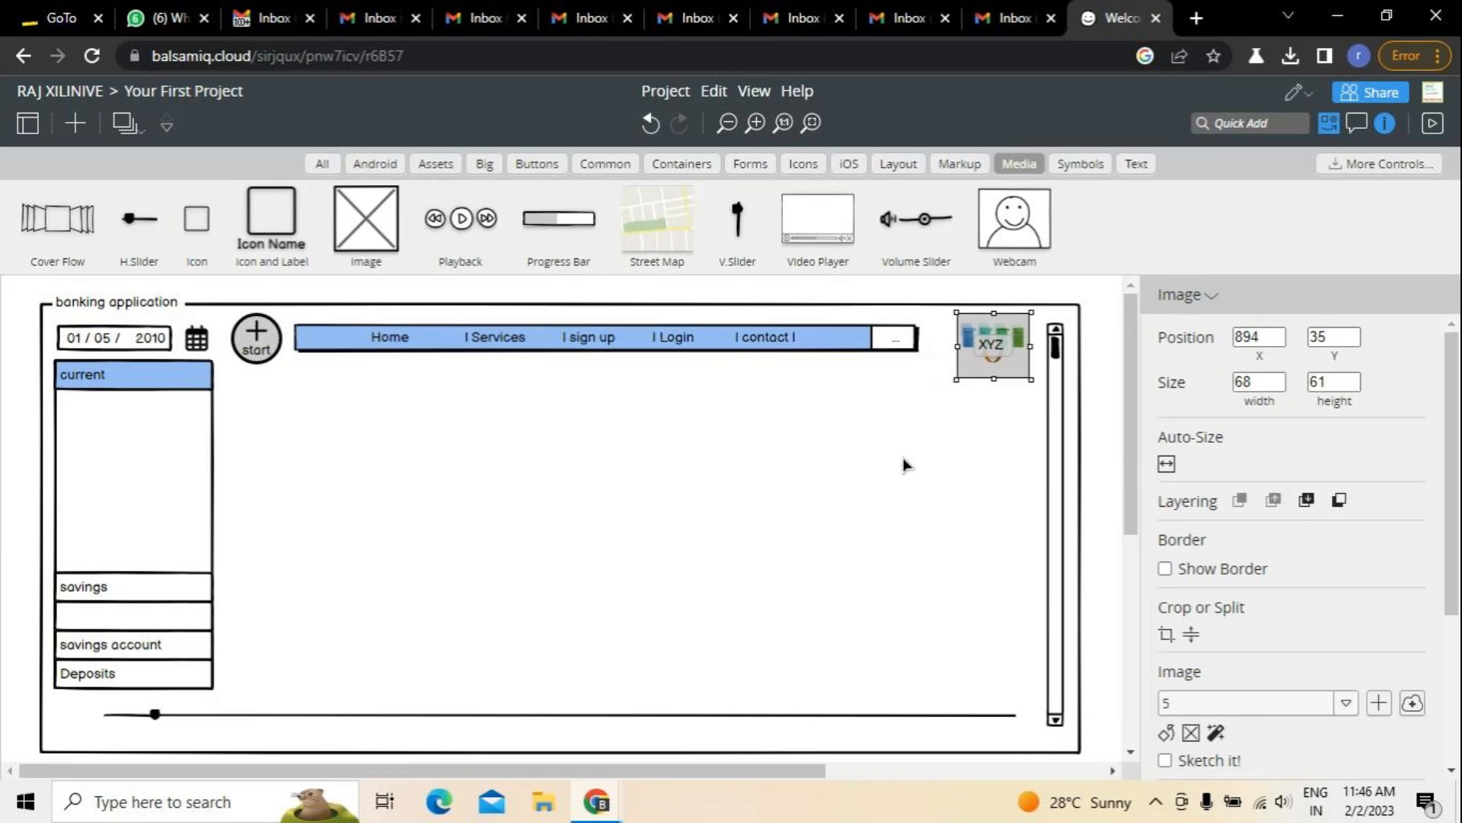
left_click(829, 394)
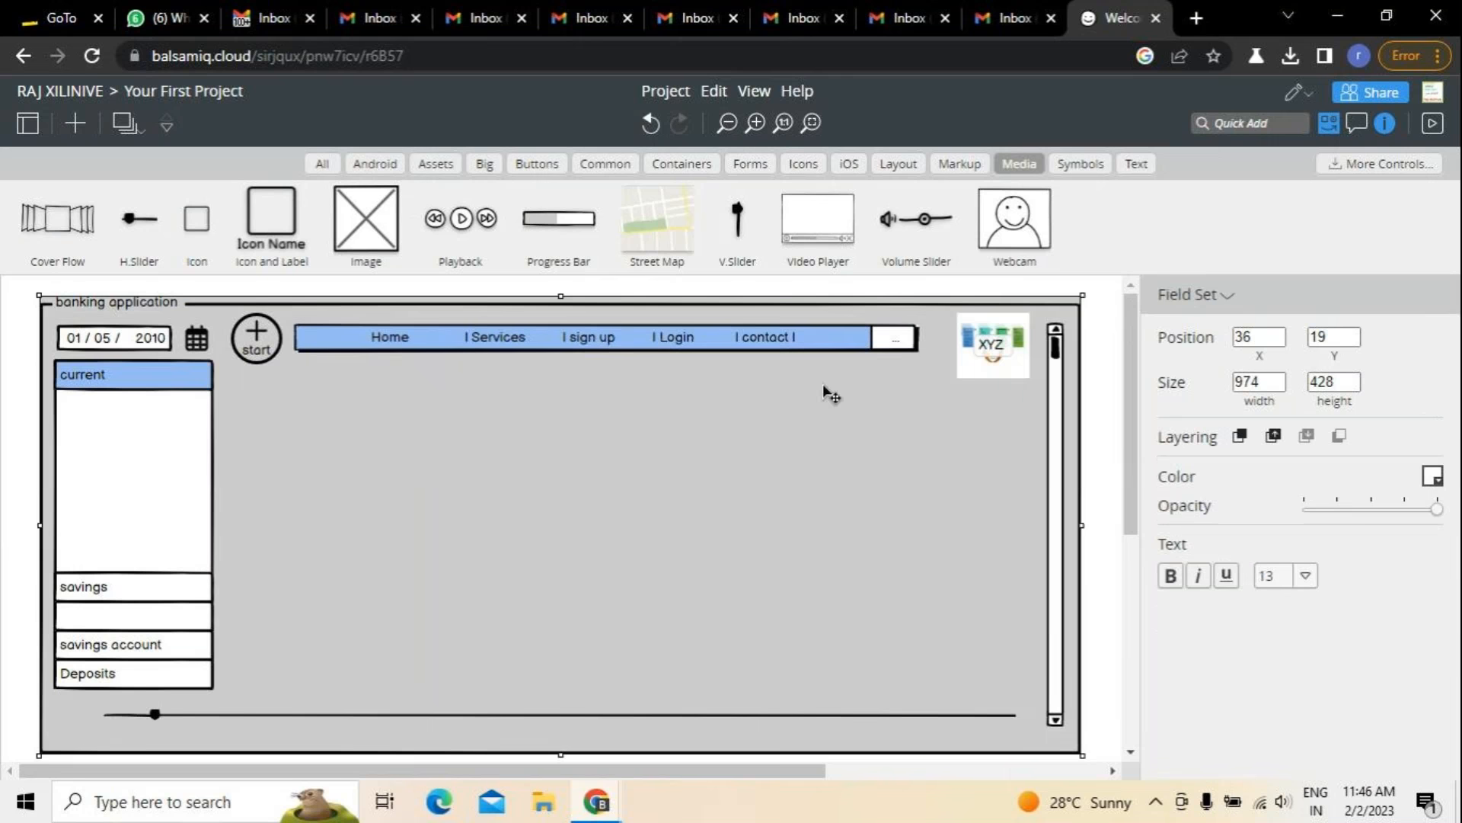
left_click(1055, 375)
left_click(929, 395)
left_click_drag(998, 341, 1003, 343)
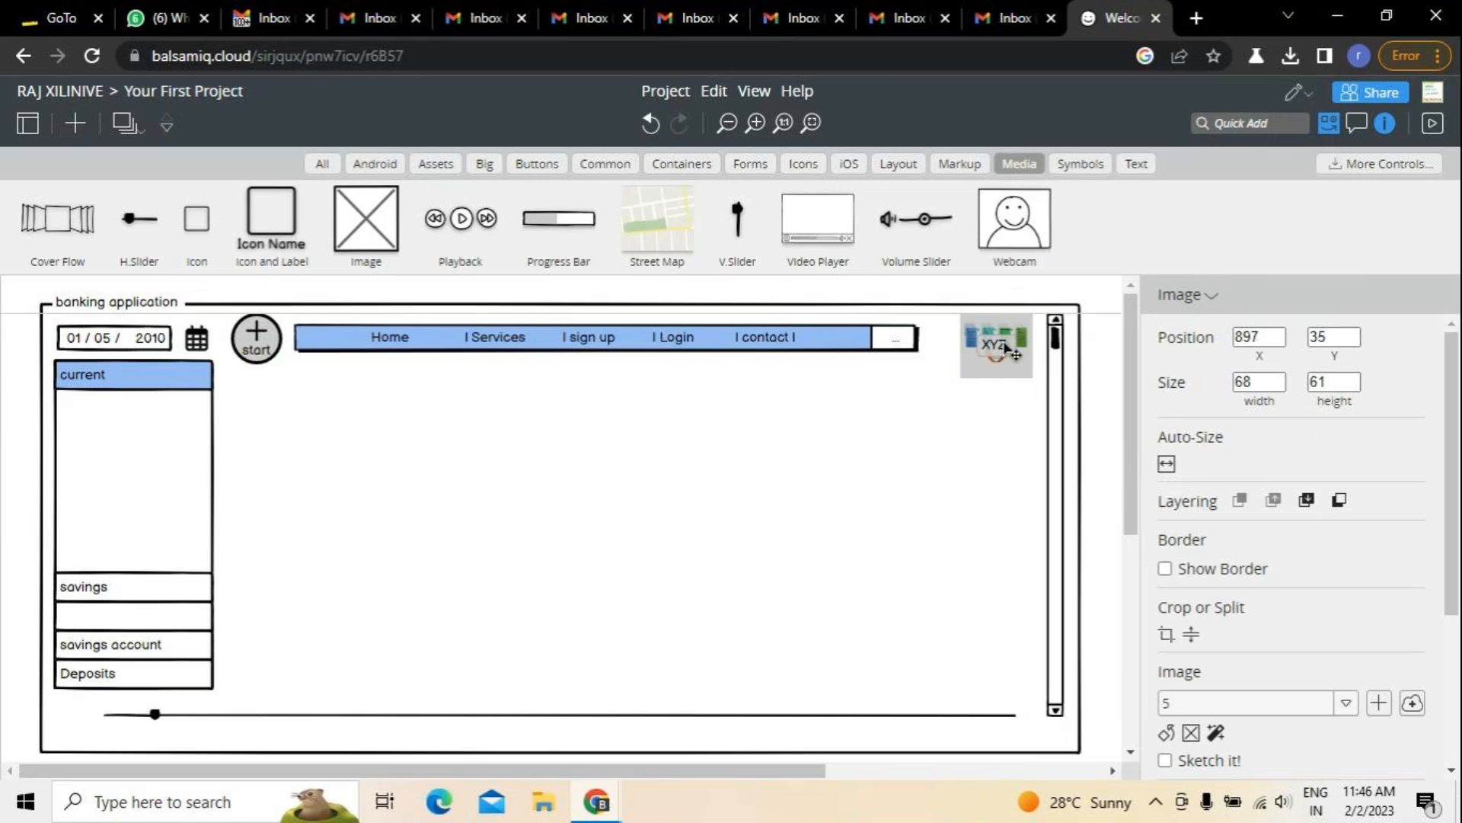
left_click(954, 407)
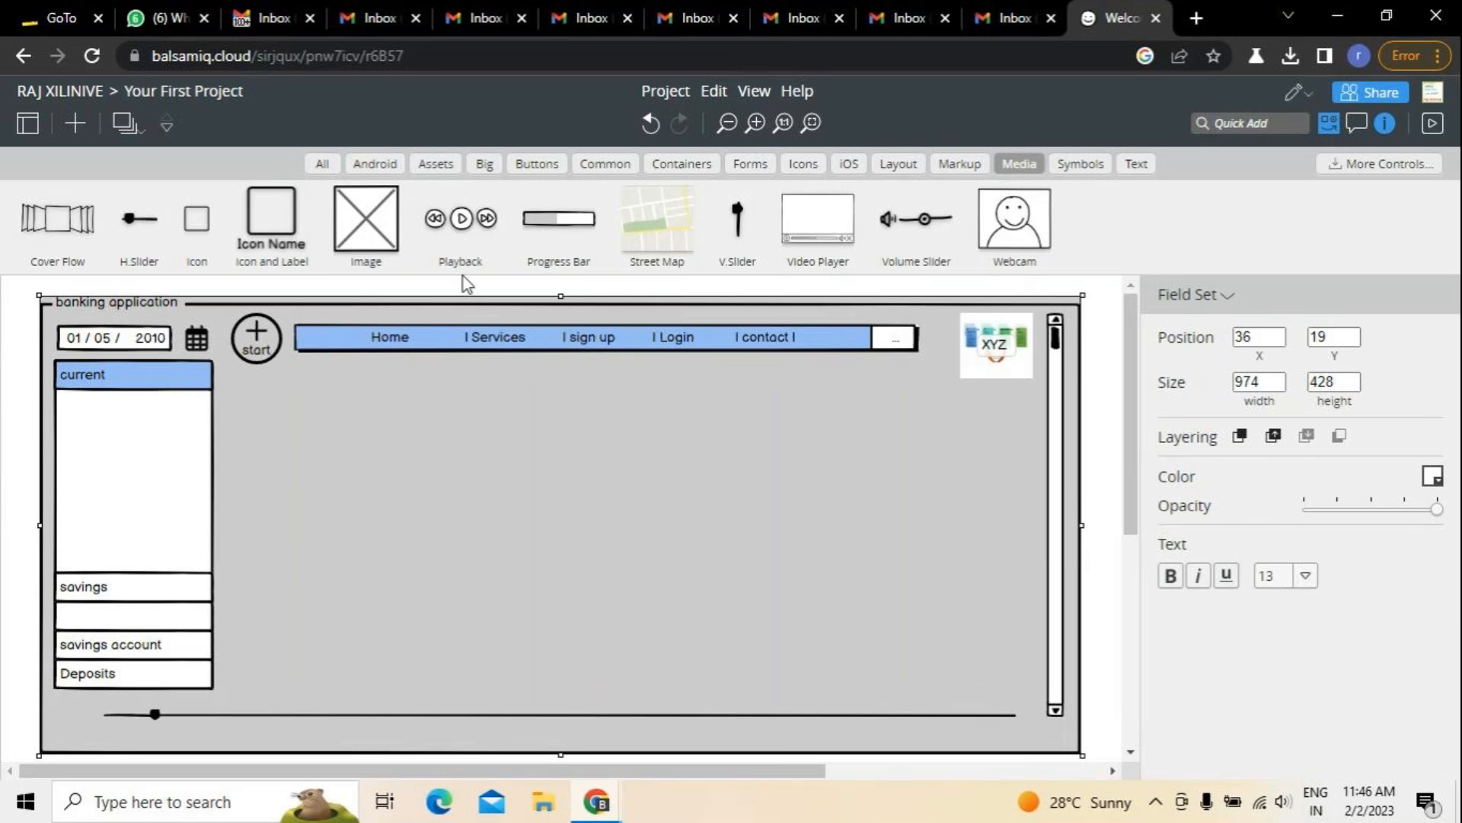
Show the Text category of controls and move the Button Bar down to clear the header row beside the start button.
left_click(1083, 168)
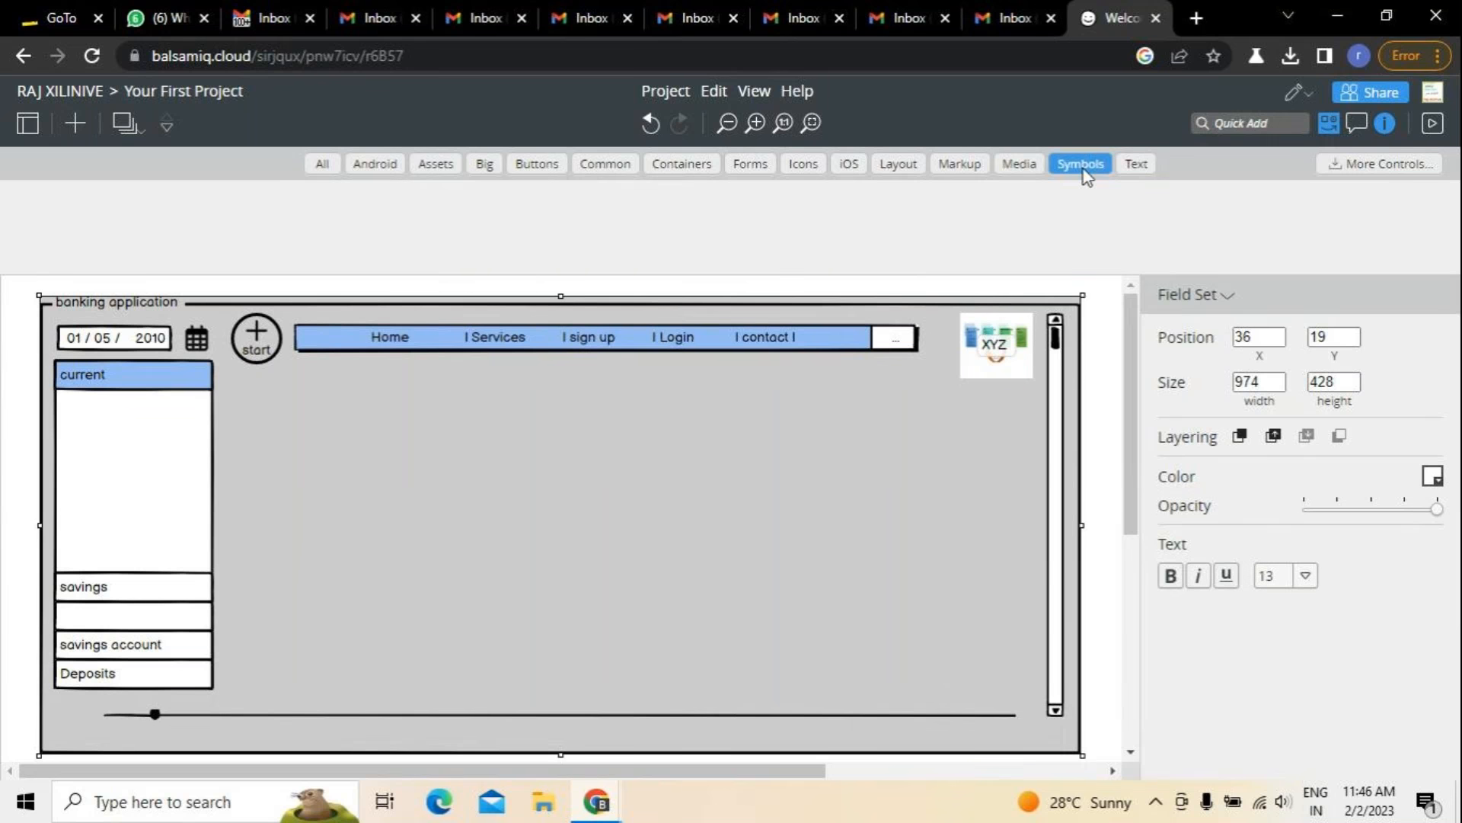
left_click(1137, 167)
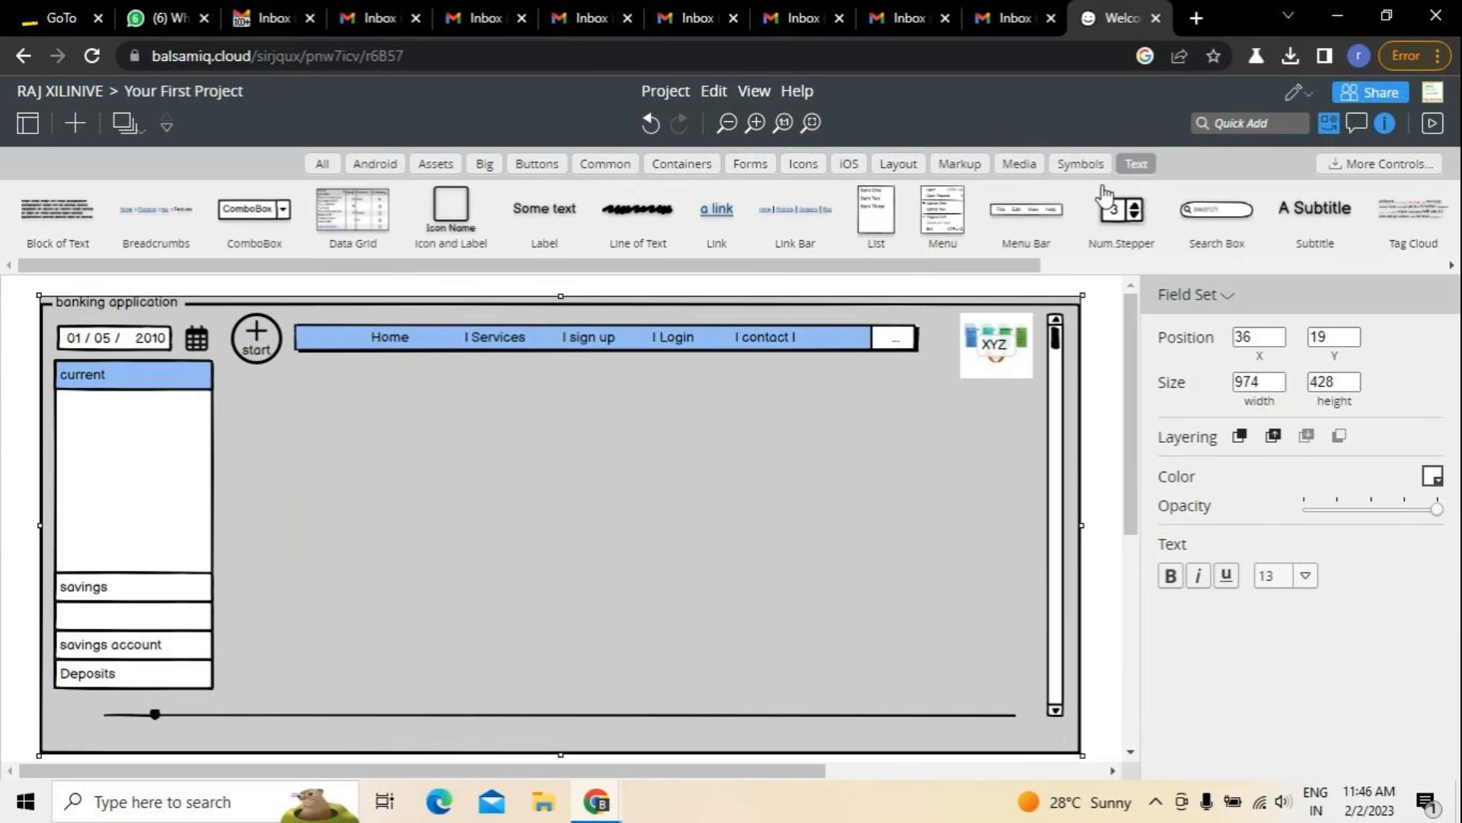
left_click(1106, 169)
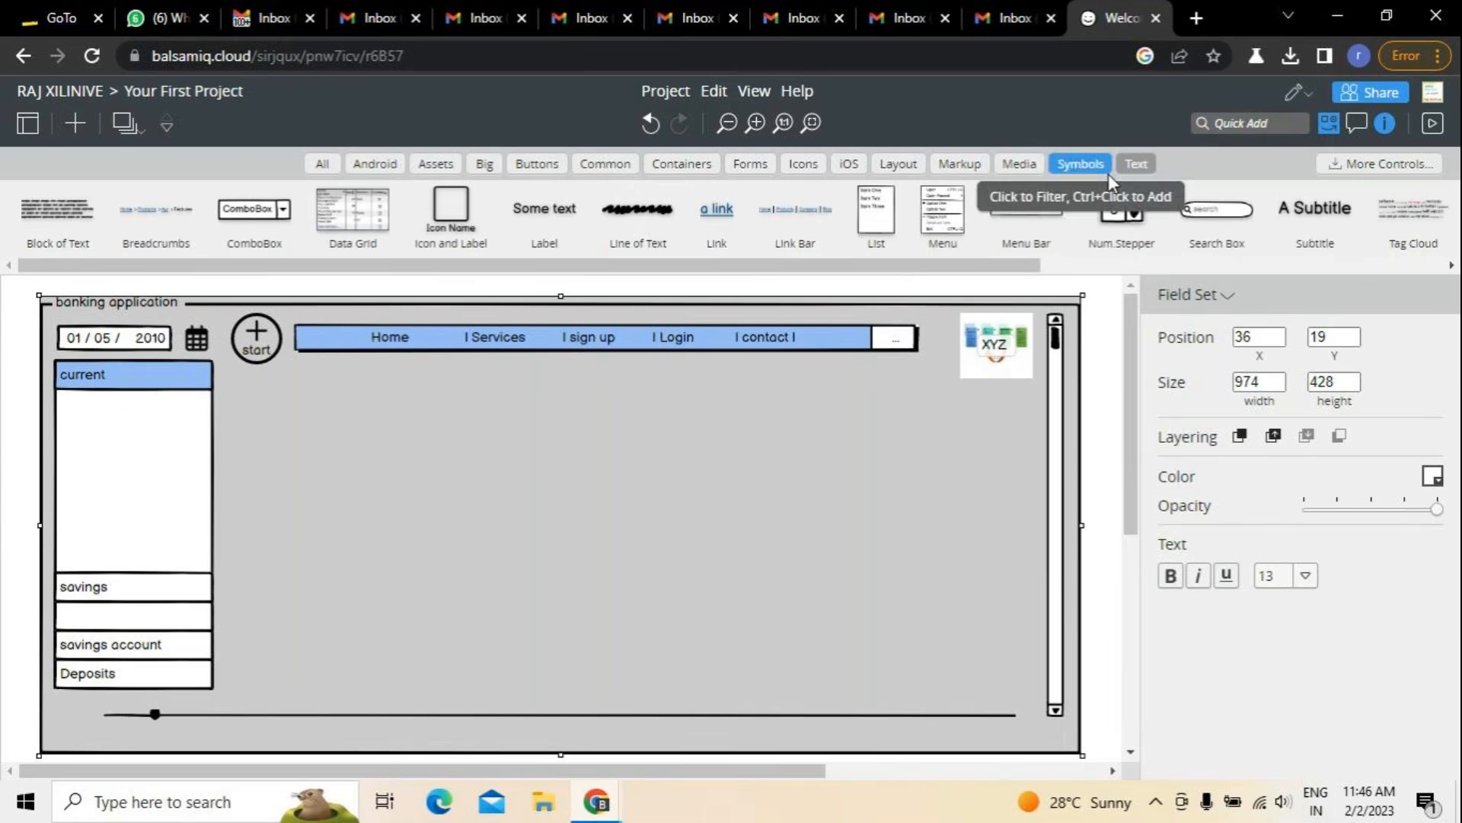
left_click(1128, 169)
left_click_drag(597, 347, 624, 398)
left_click(610, 466)
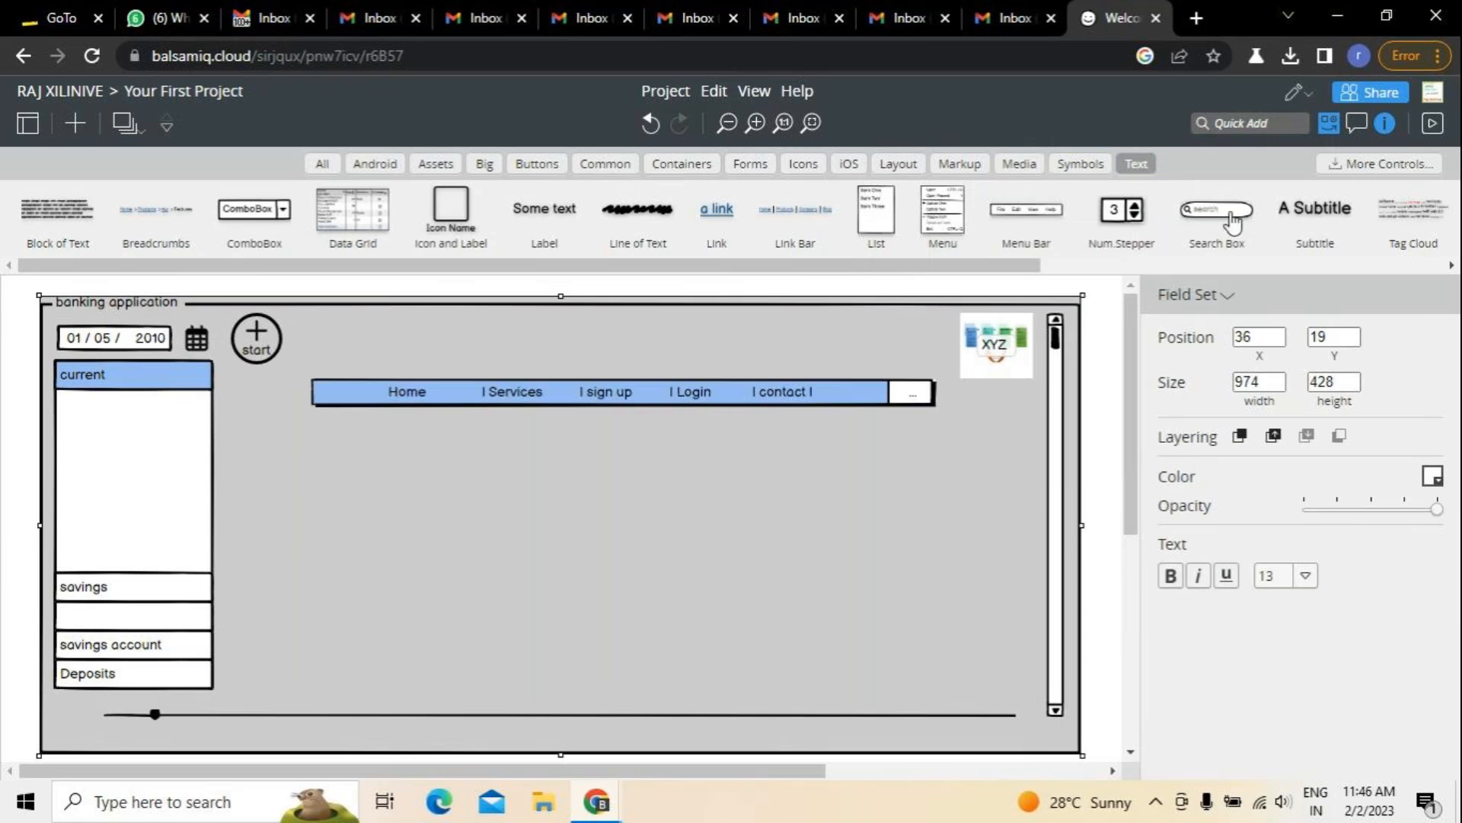
Add a Search Box labelled "serach" at about X 764, Y 39 and move the Button Bar to about X 279, Y 78.
left_click_drag(1234, 223, 905, 340)
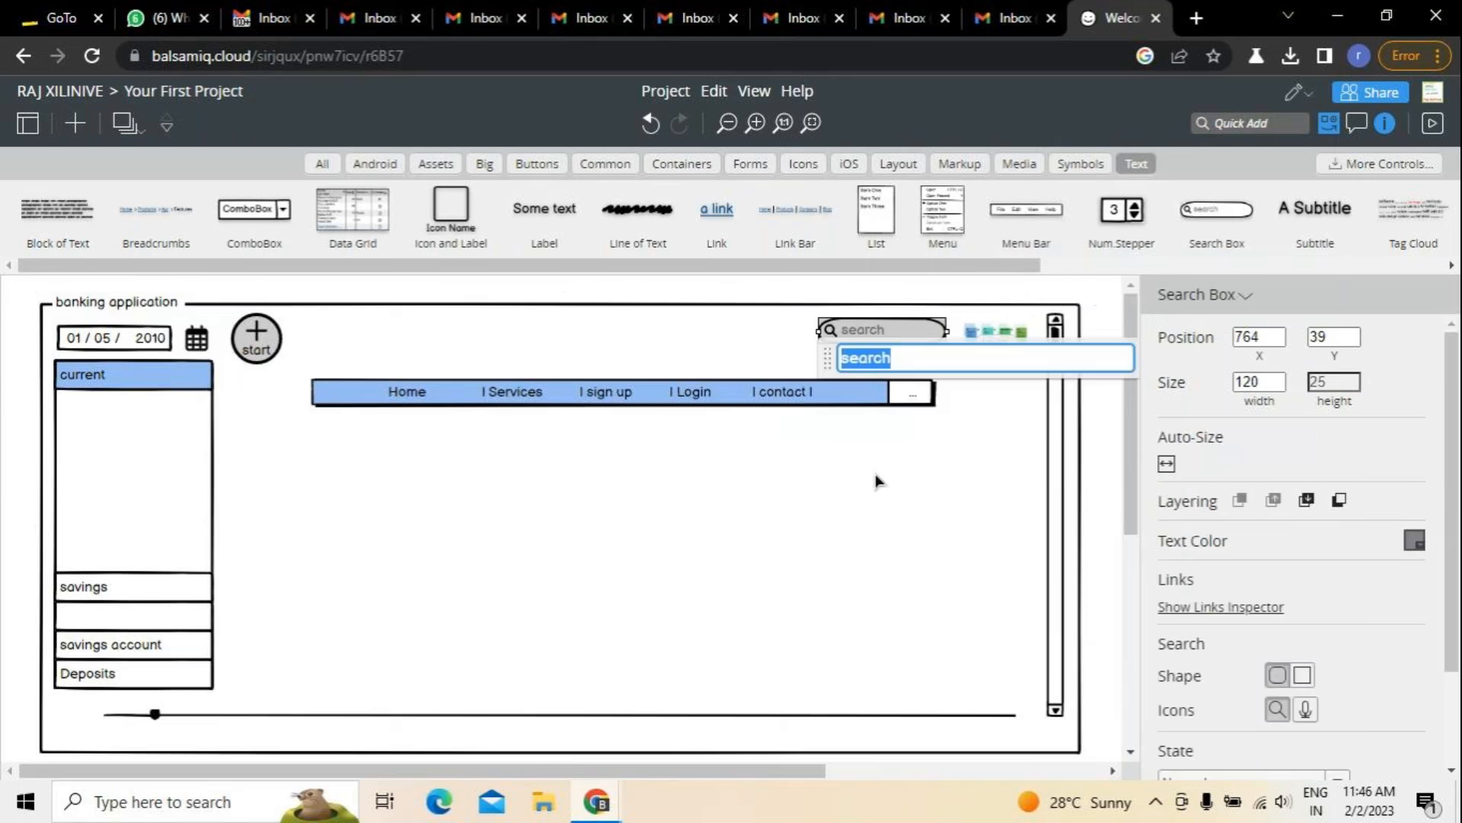
type("serach")
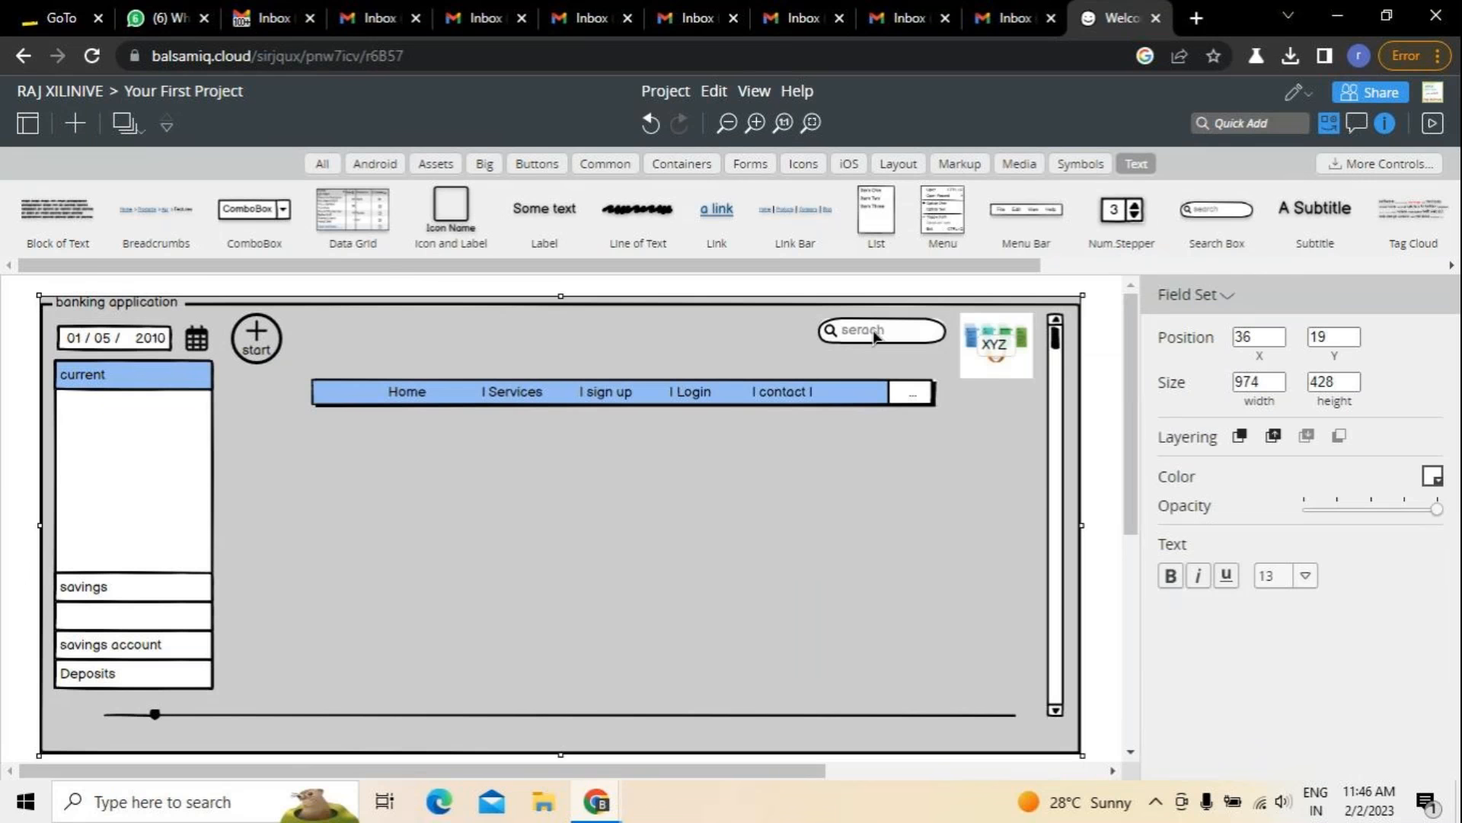
left_click_drag(778, 400, 778, 387)
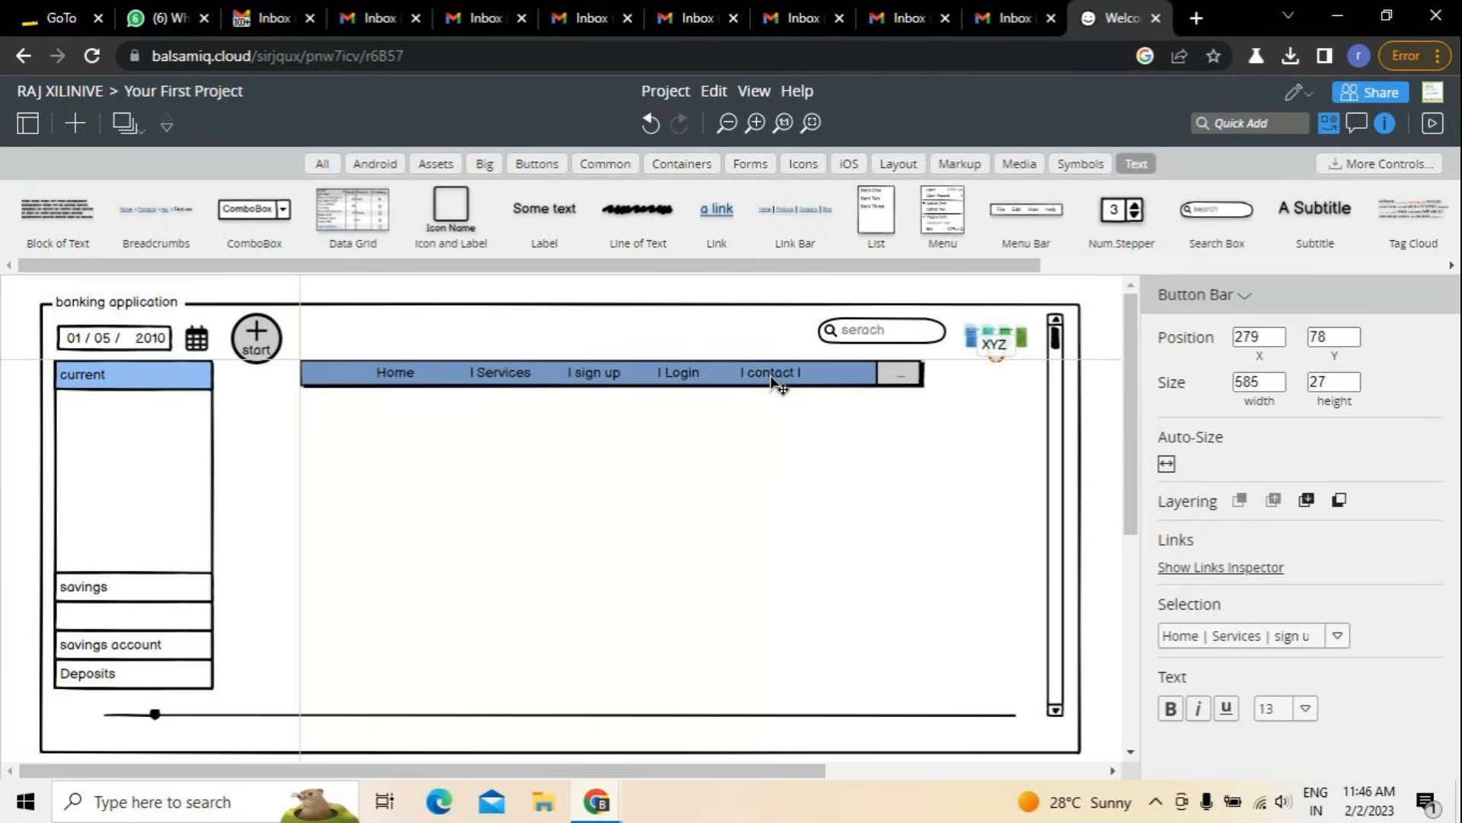
left_click(778, 456)
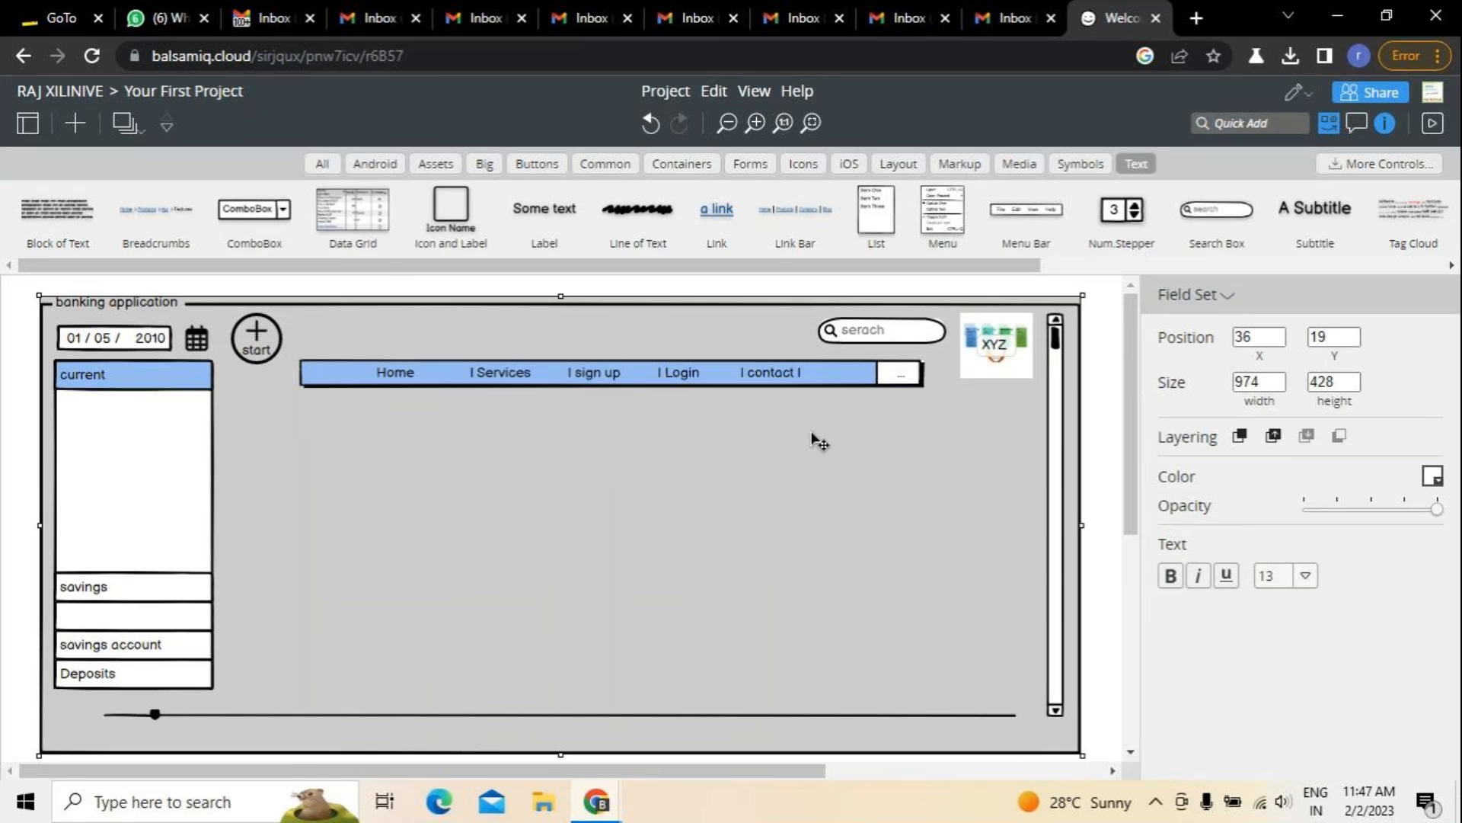
Shrink the XYZ image to about 46 × 43 at X 919, Y 35 and move the Search Box to about X 783, Y 35.
left_click(966, 381)
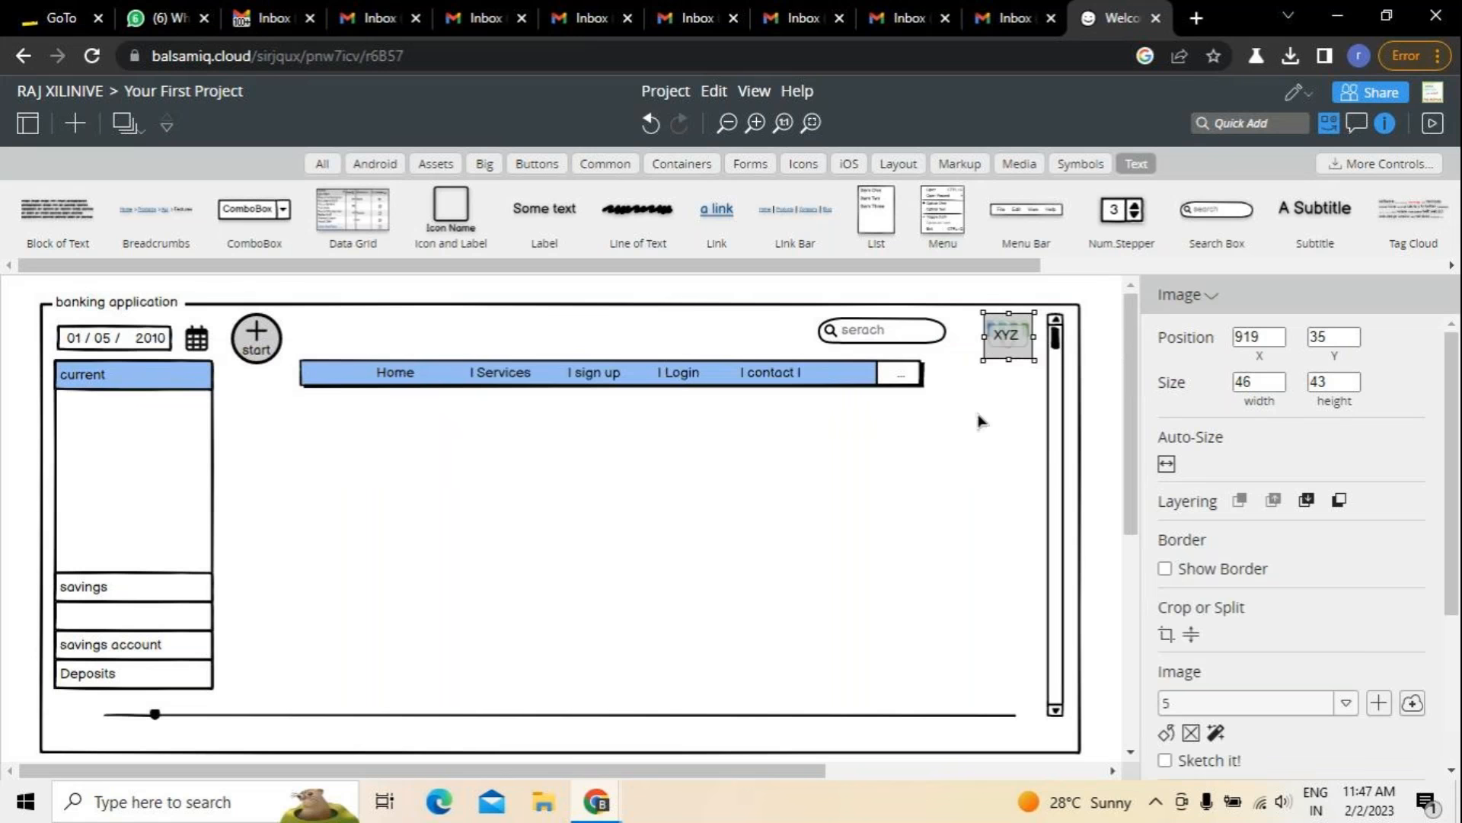
left_click(937, 358)
left_click_drag(914, 333, 933, 335)
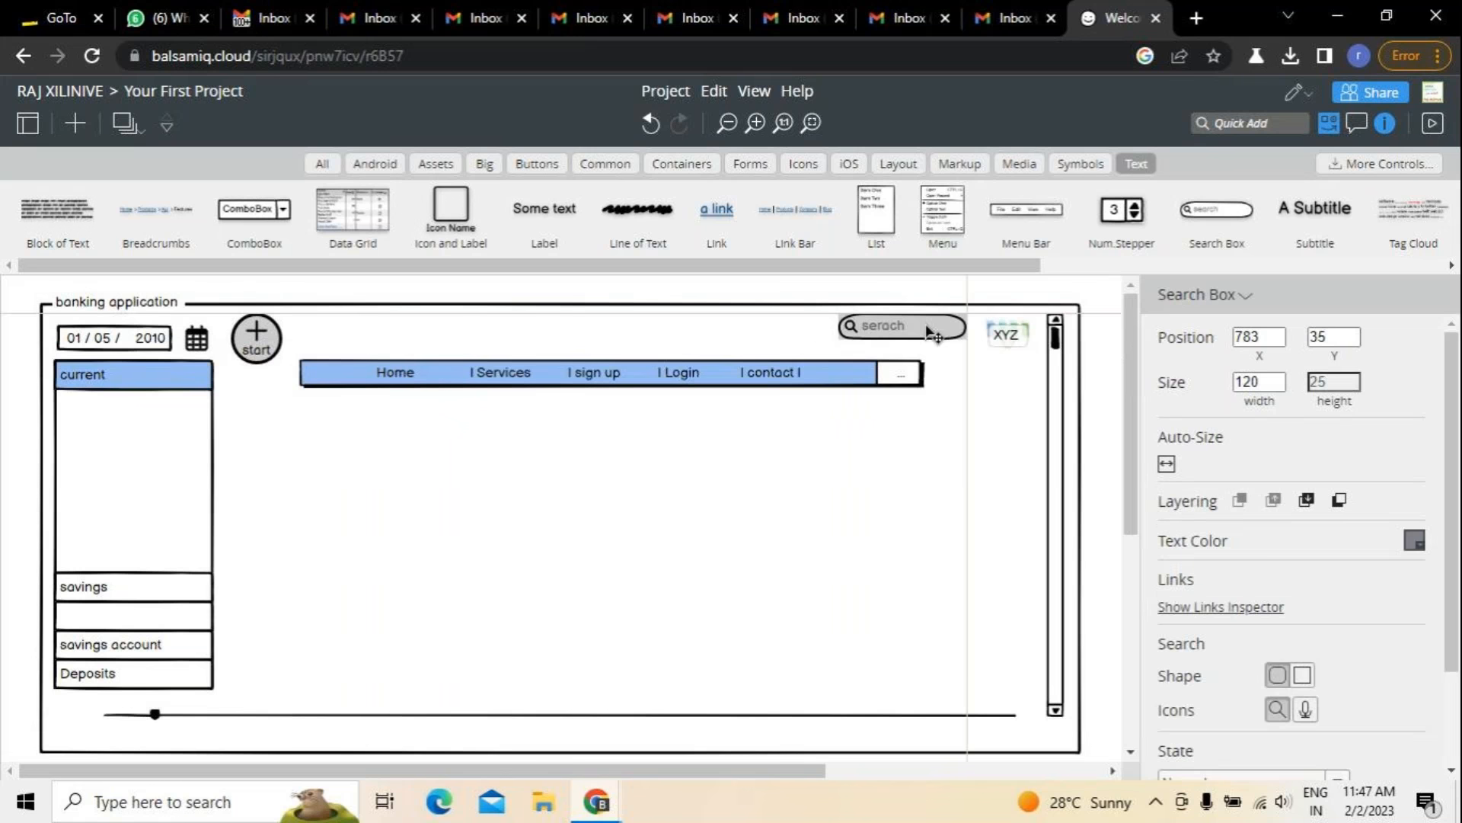
left_click(838, 473)
Place the Button Bar at about X 263, Y 83 and widen it on both sides to about 649.
left_click(625, 382)
left_click_drag(625, 380, 626, 386)
left_click_drag(928, 381, 957, 381)
left_click_drag(299, 379, 280, 378)
left_click(961, 383)
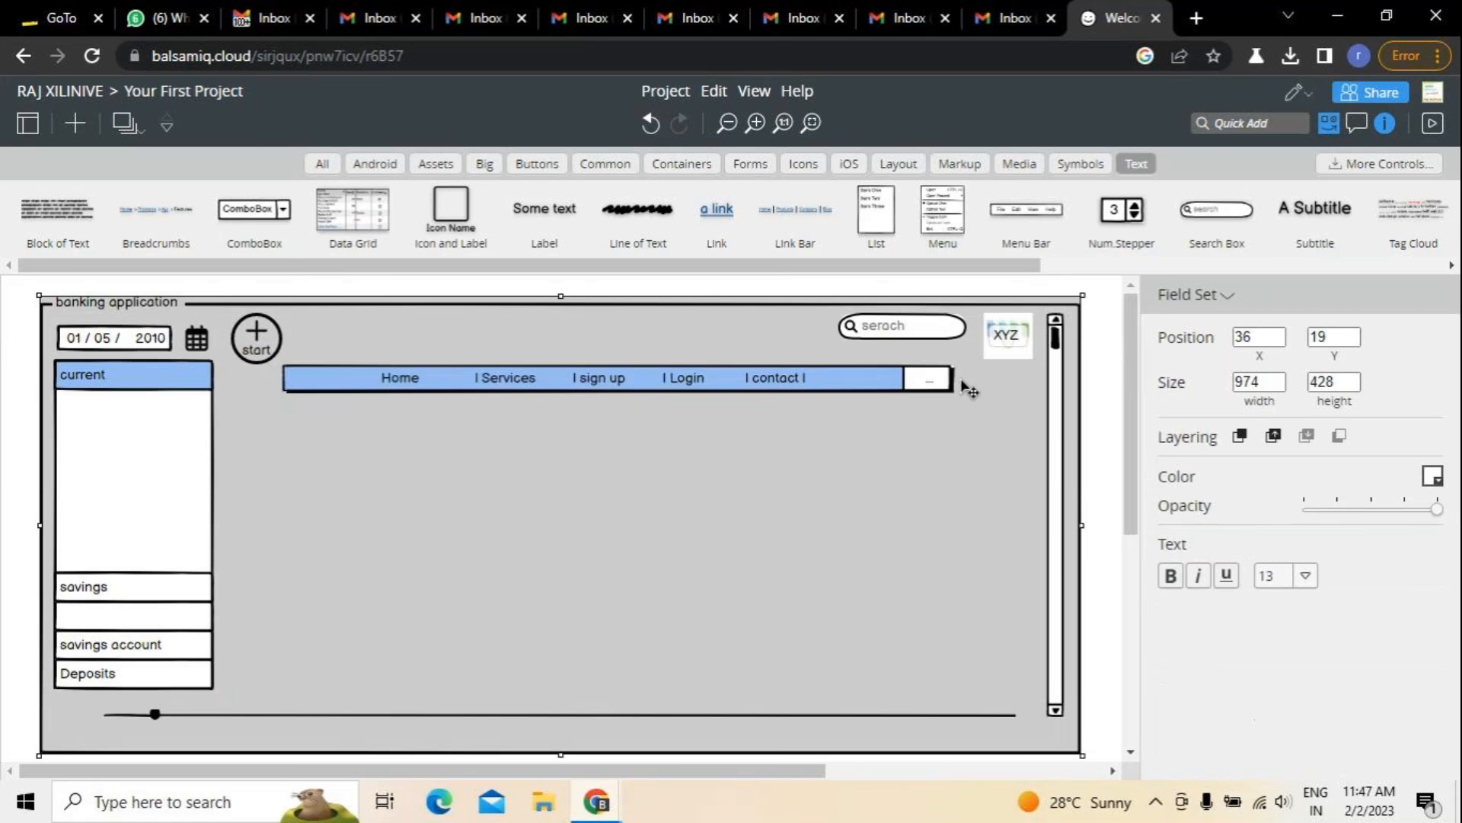
left_click(954, 380)
left_click_drag(953, 381, 975, 381)
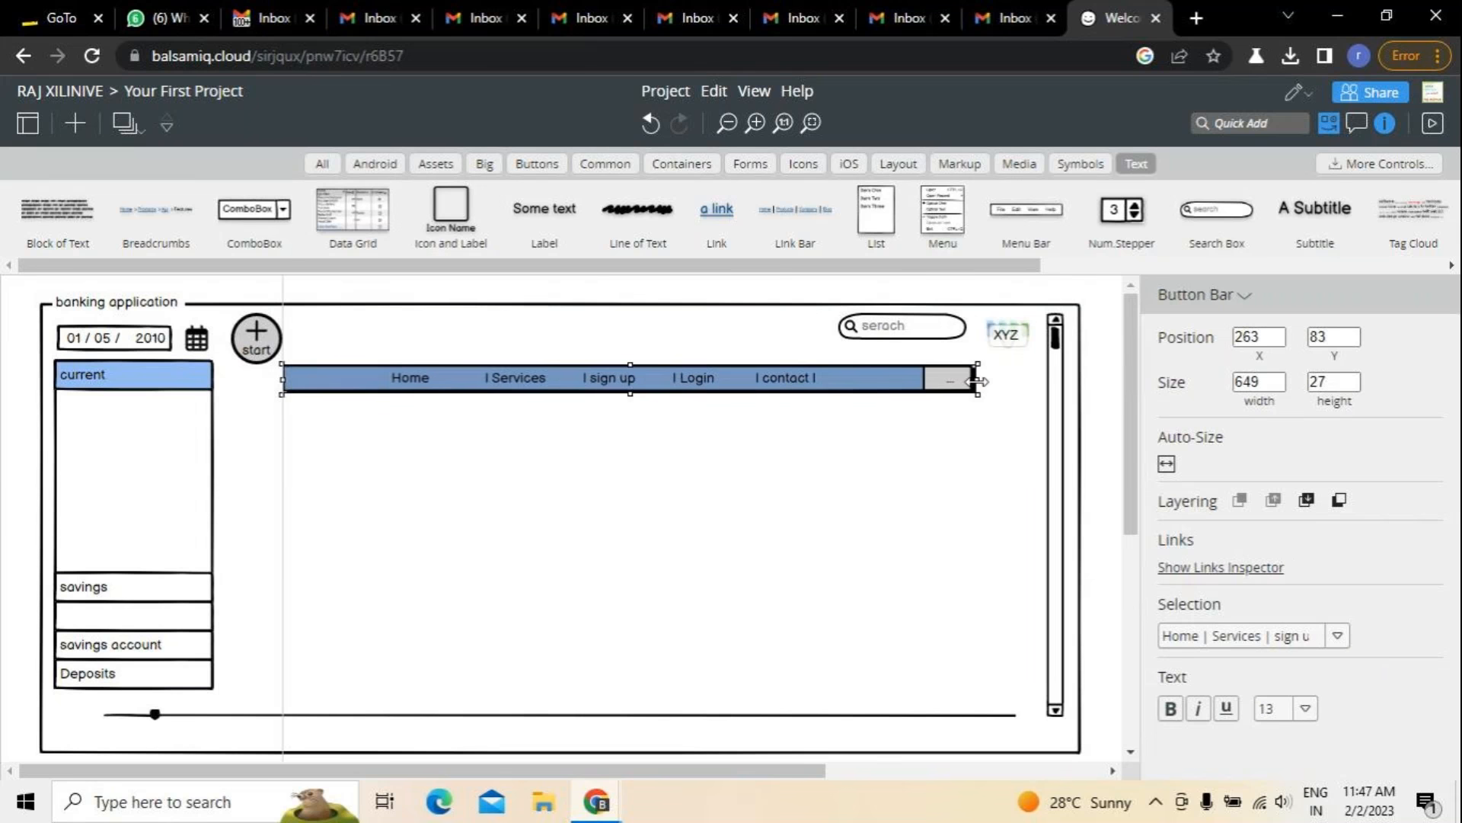
left_click(818, 488)
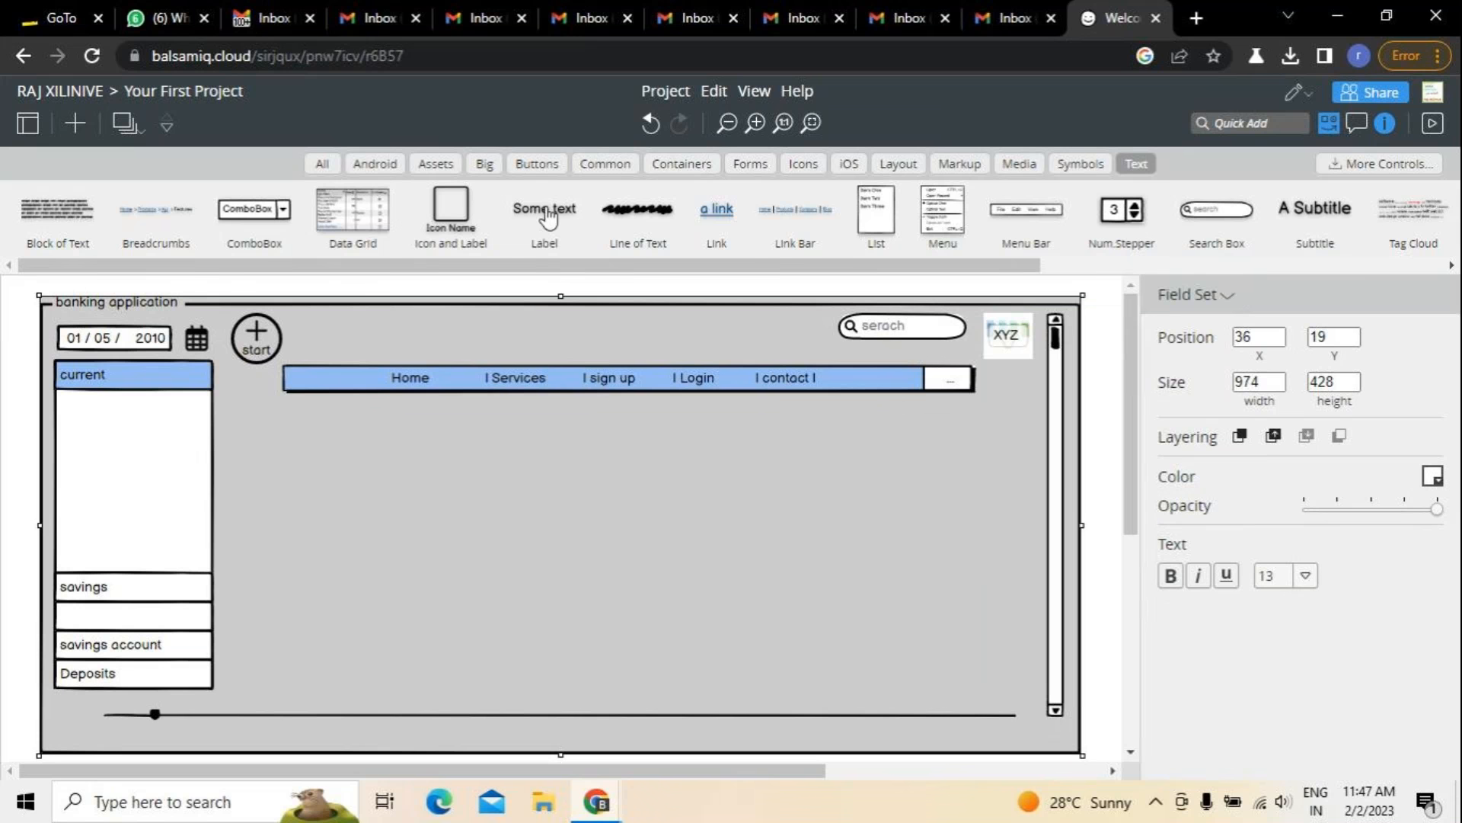
Add a Label reading "welcome to XYZ" in the middle of the wireframe at about X 540, Y 206.
left_click_drag(545, 215, 635, 524)
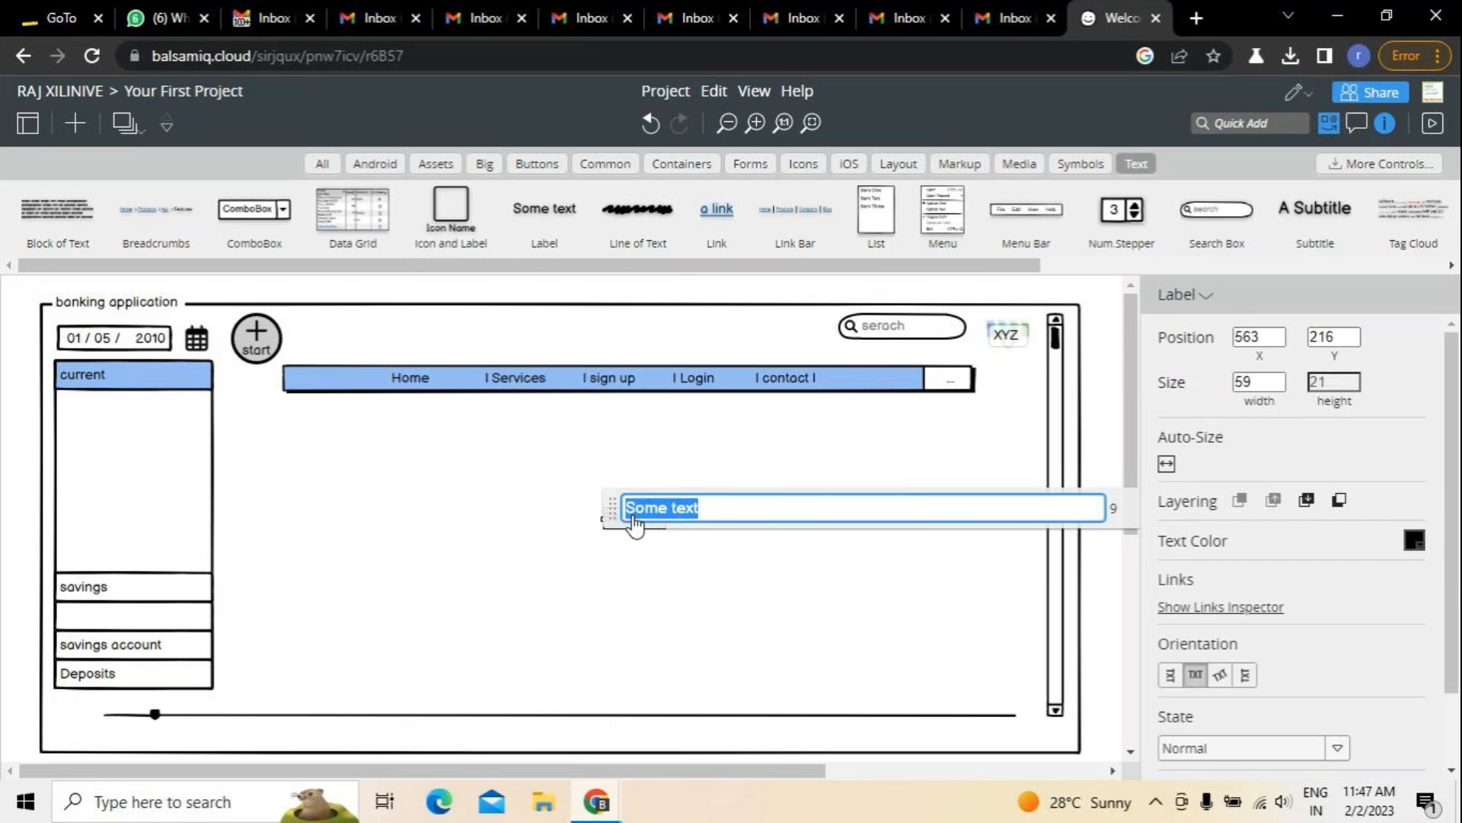
type("welcome to XYZ")
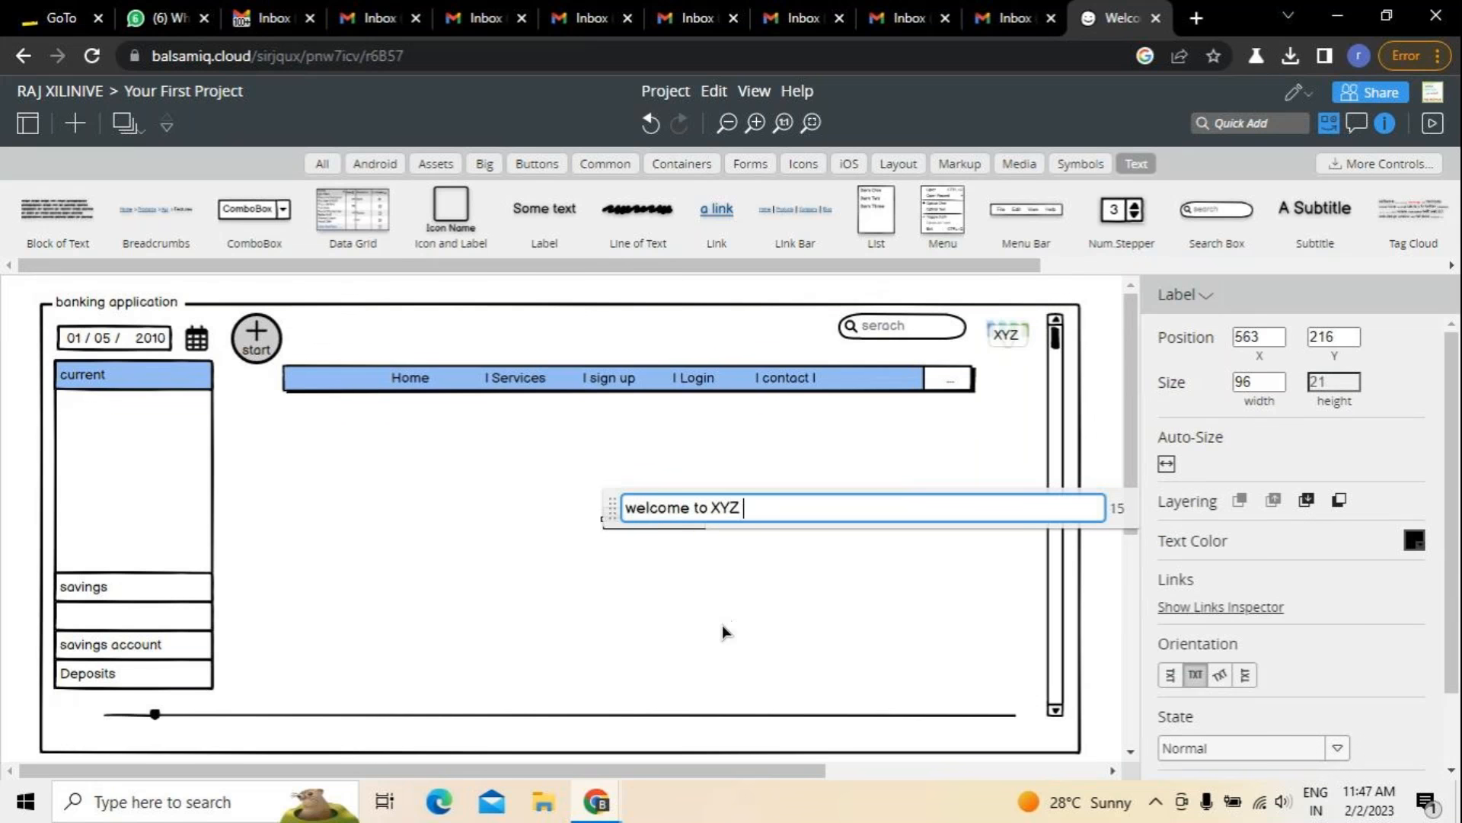
left_click(722, 624)
mouse_move(682, 524)
left_mouse_down()
mouse_move(651, 529)
mouse_move(662, 514)
left_mouse_up()
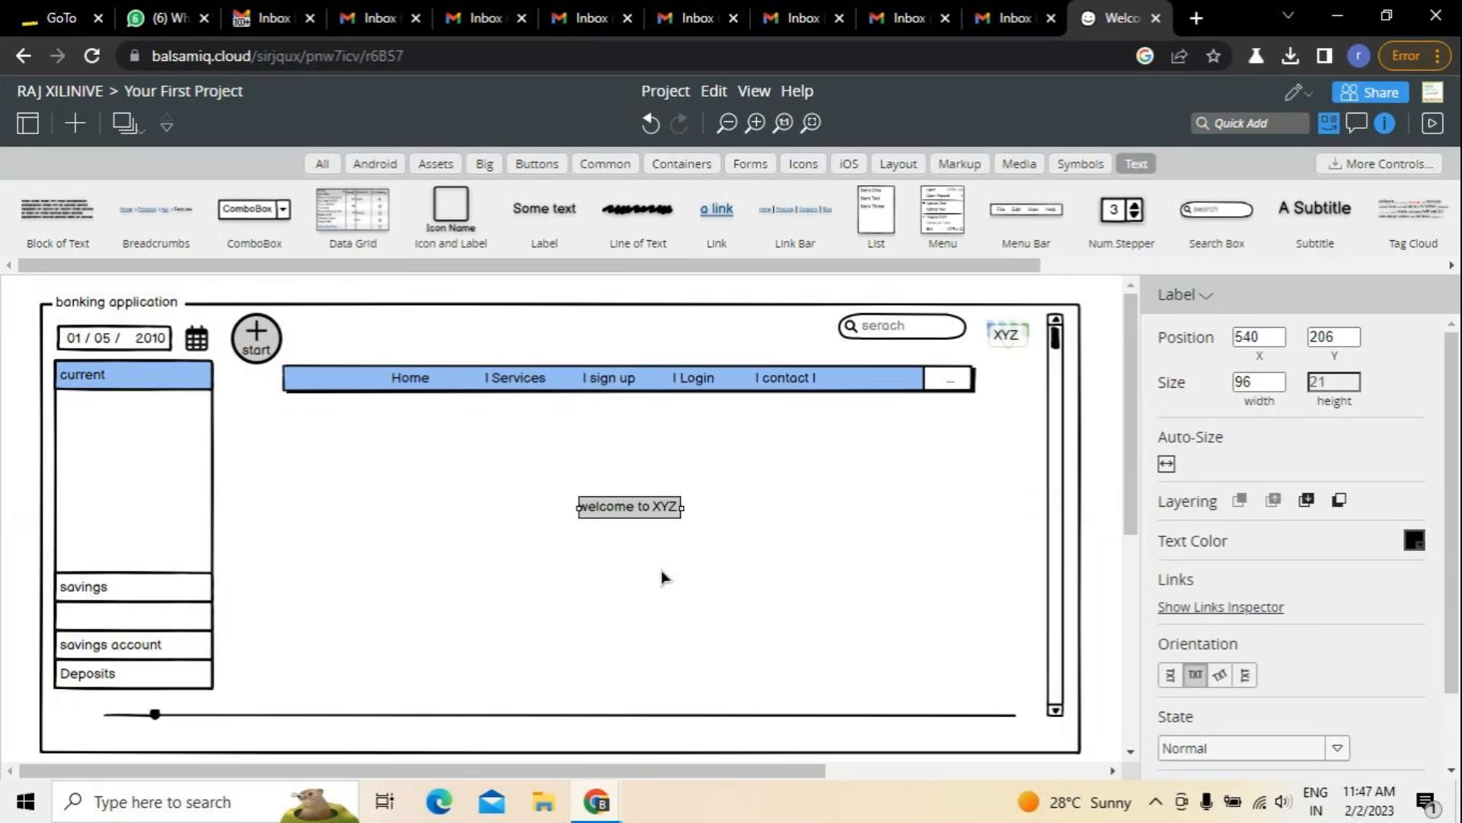
left_click(661, 570)
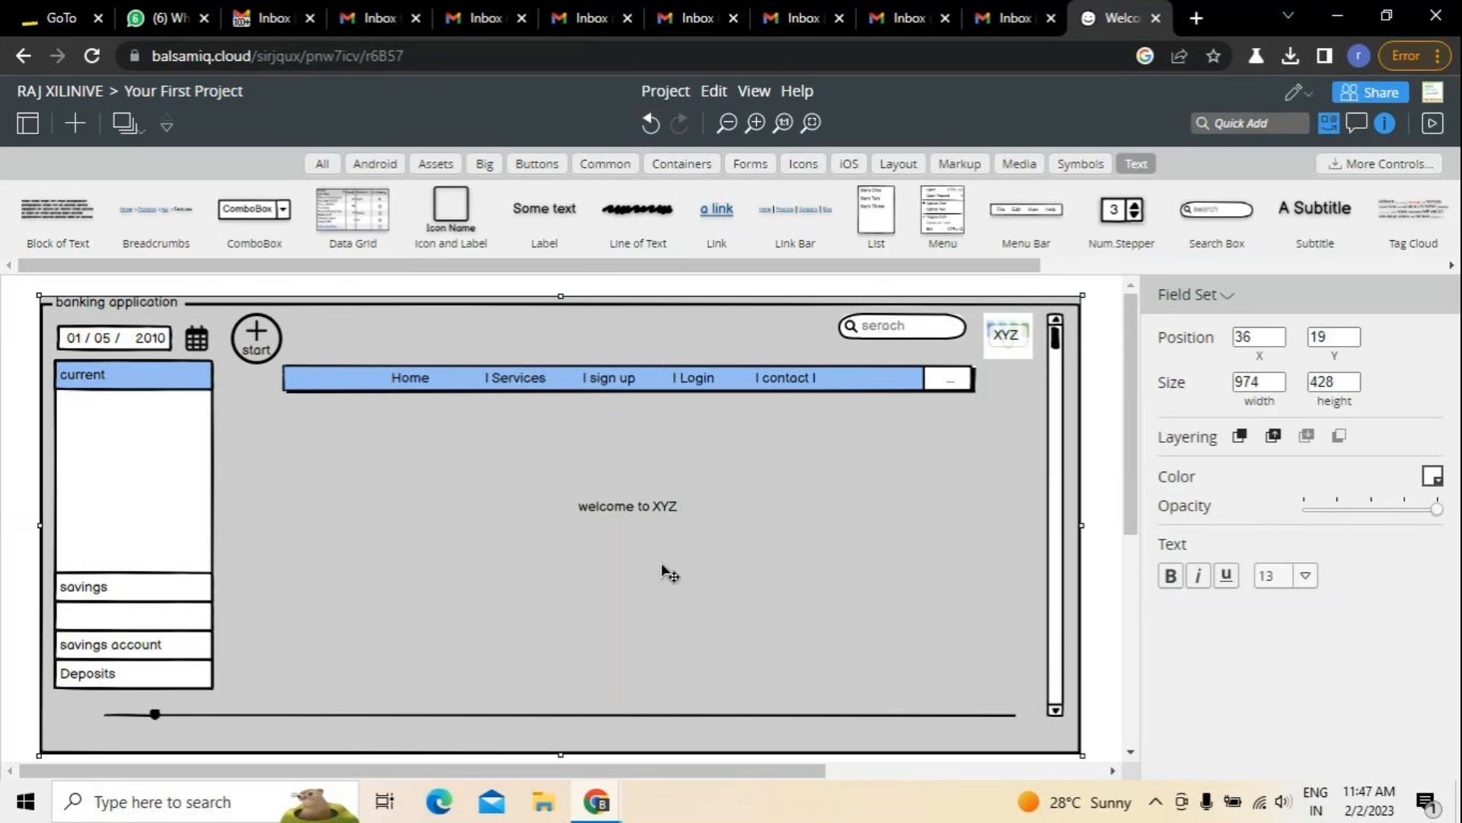
Move the welcome Label to about X 279, Y 137 and extend its text with ", we are happy to serve you".
left_click_drag(592, 512, 313, 434)
double_click(394, 440)
left_click(397, 436)
double_click(398, 434)
left_click(460, 467)
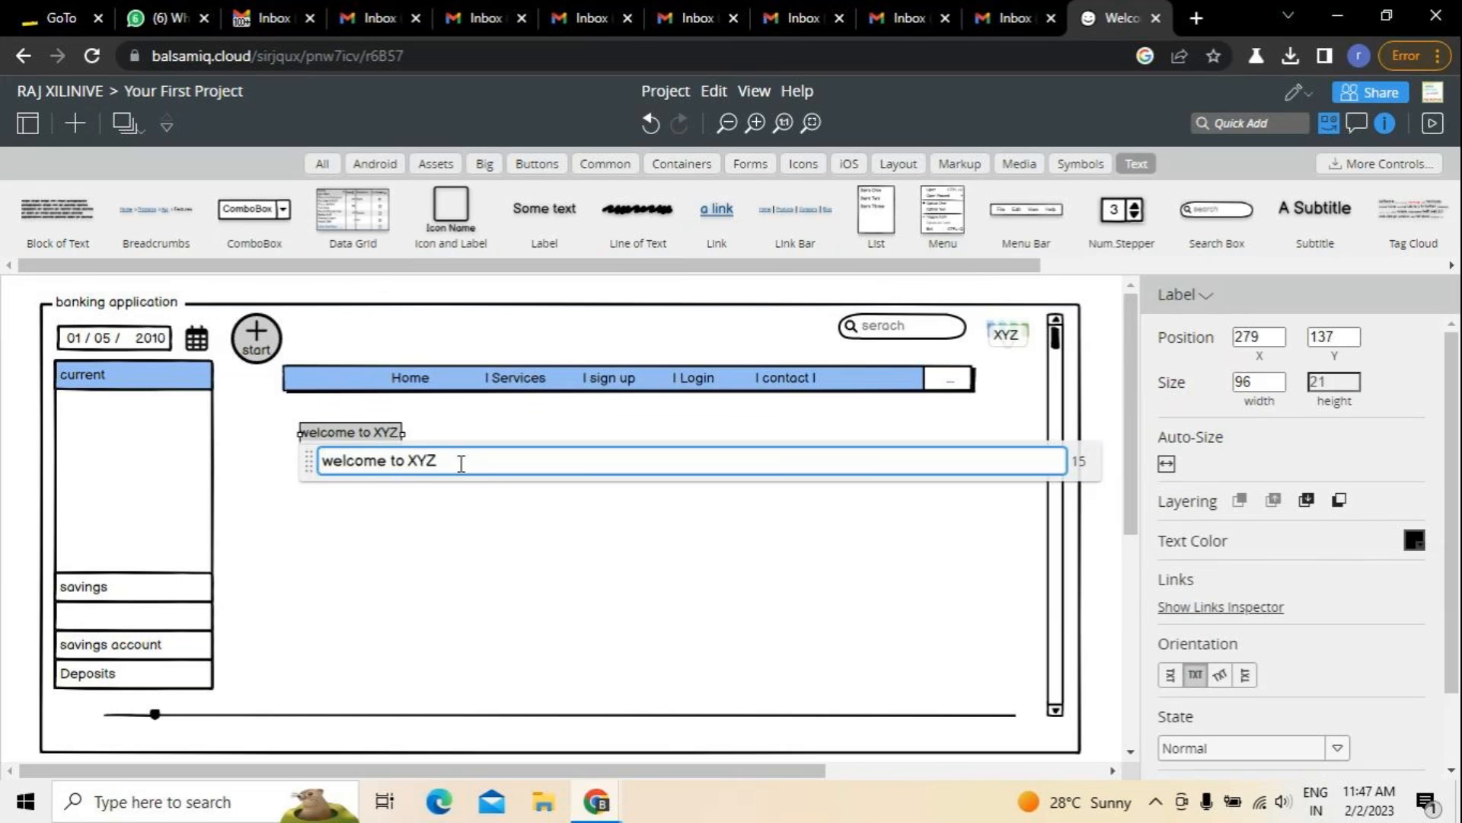
type(", we are happy to se")
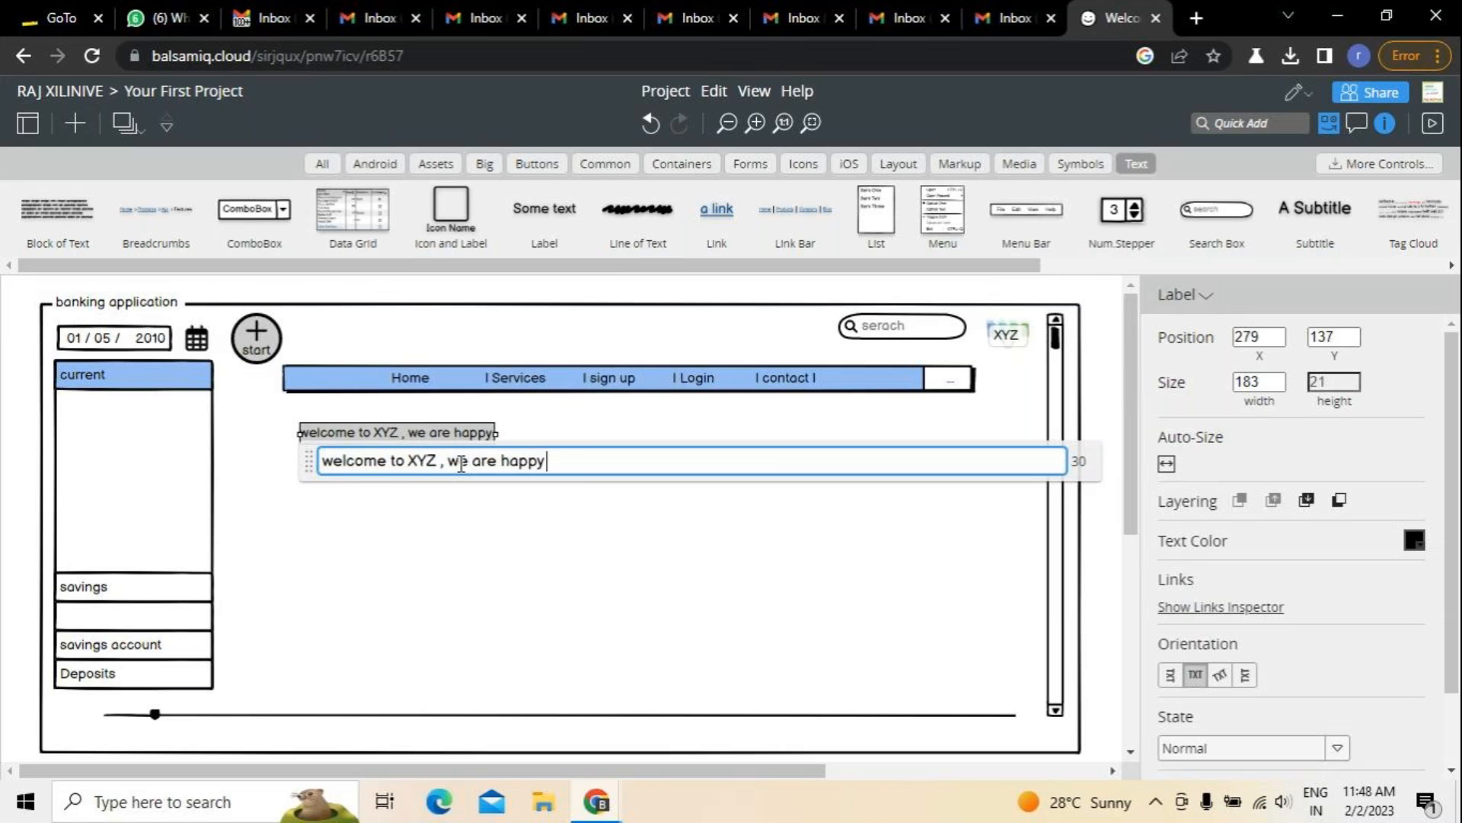
type("rve you ")
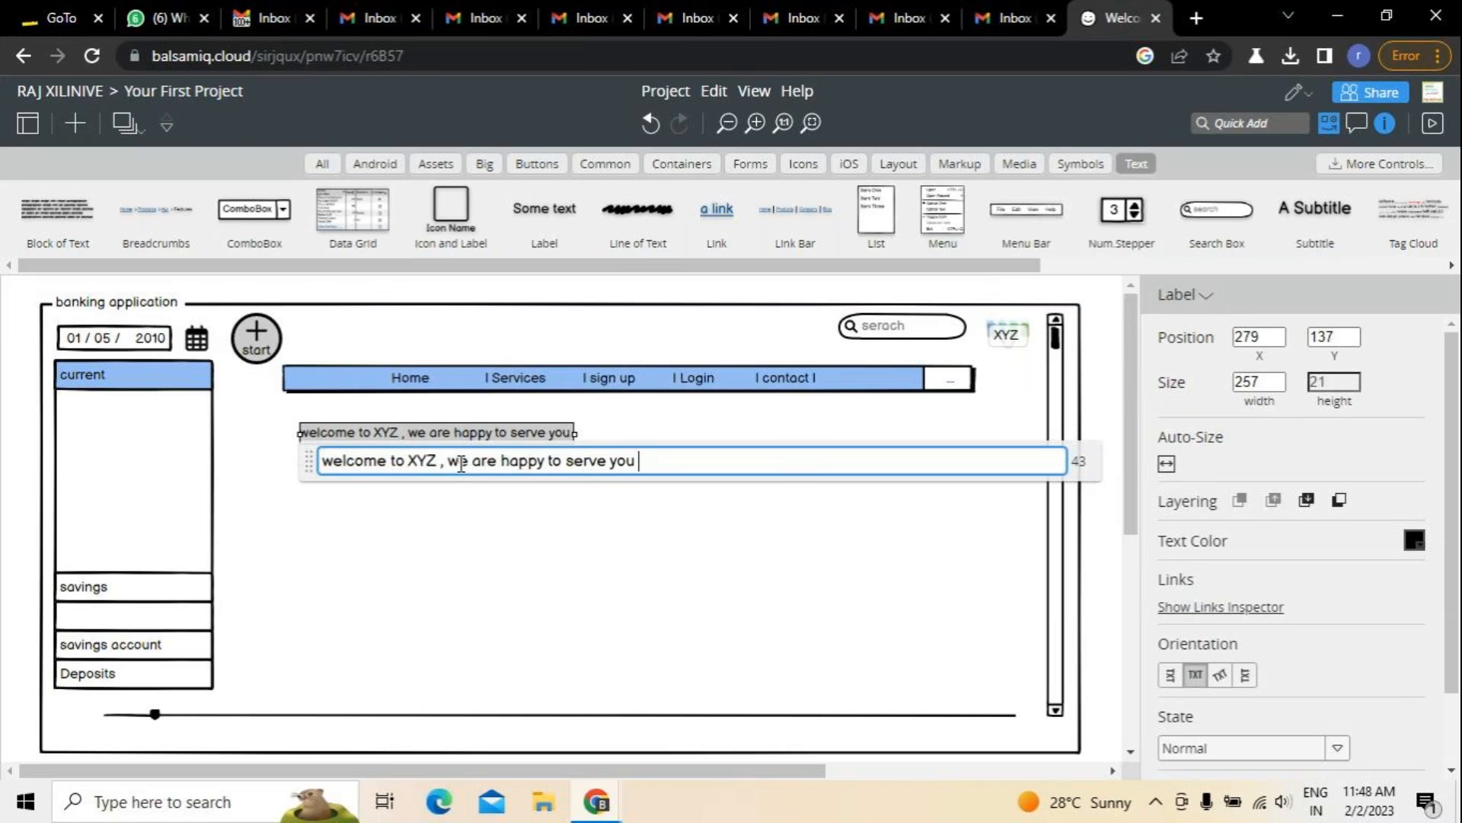
Continue the welcome Label's text with "all the time, as we are one of the".
type("all the time, as we ")
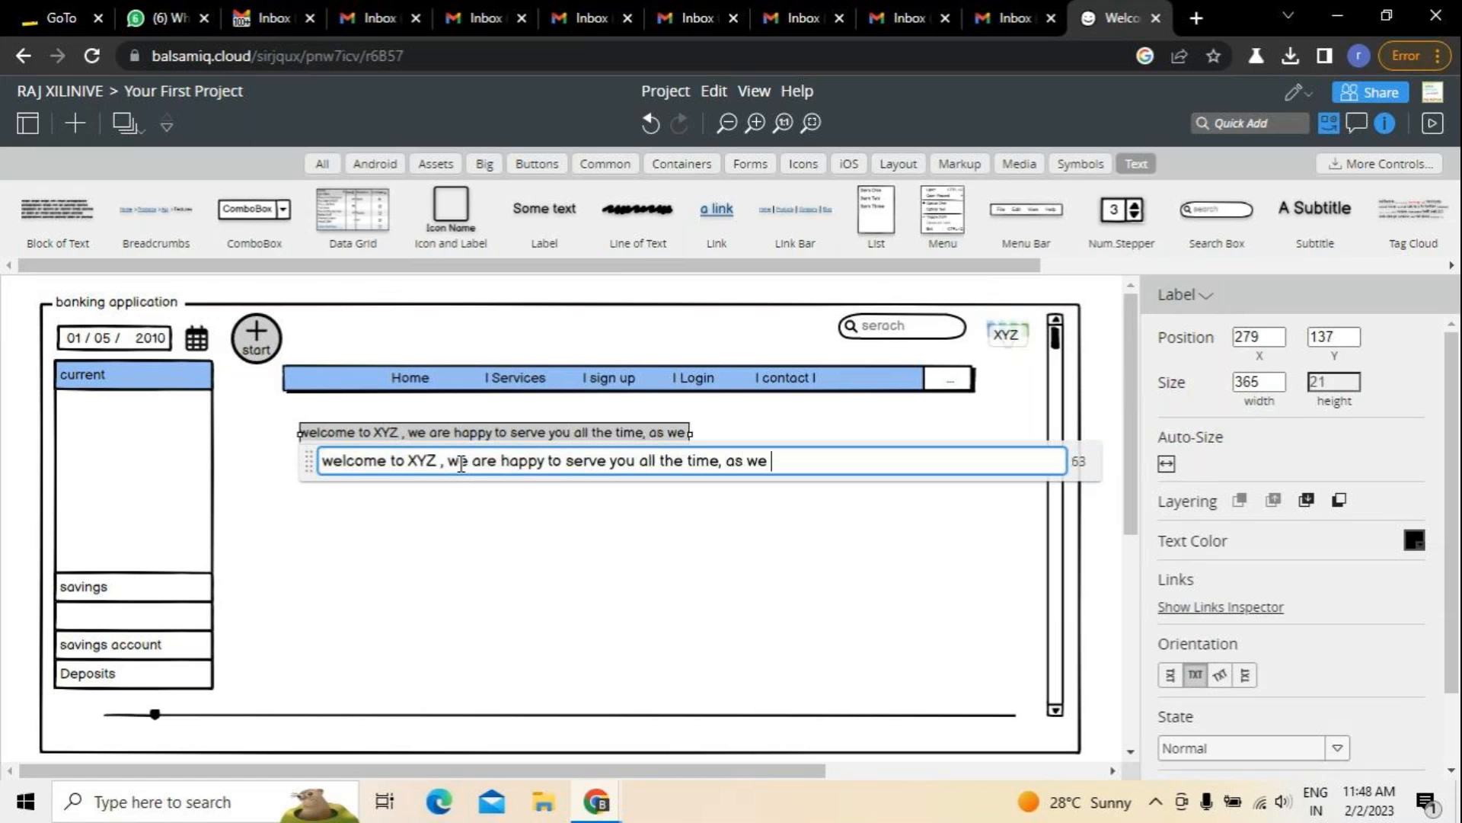
type("are onr e")
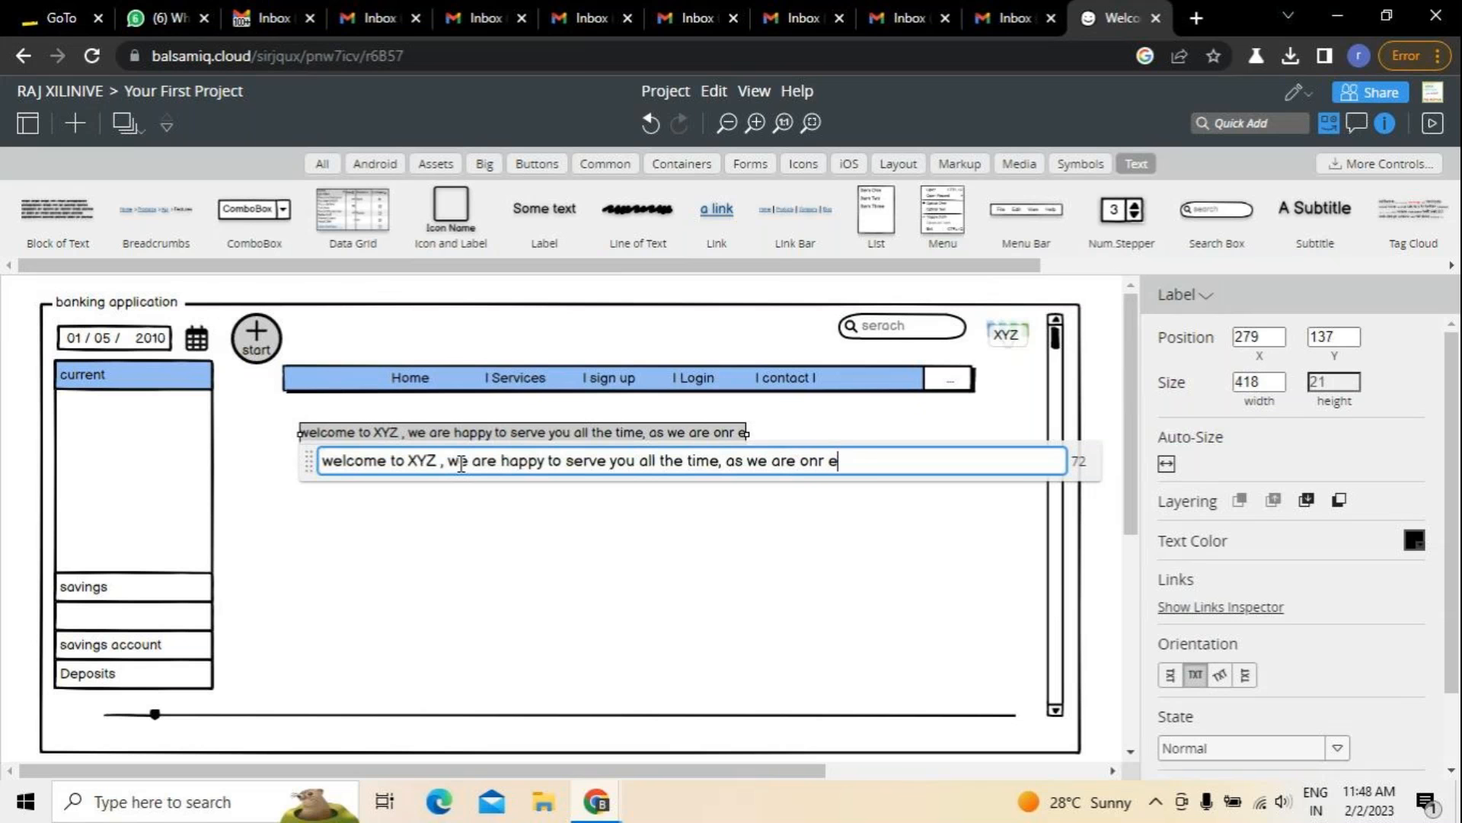
key("BackSpace")
key("BackSpace")
key("BackSpace")
type("e of the ")
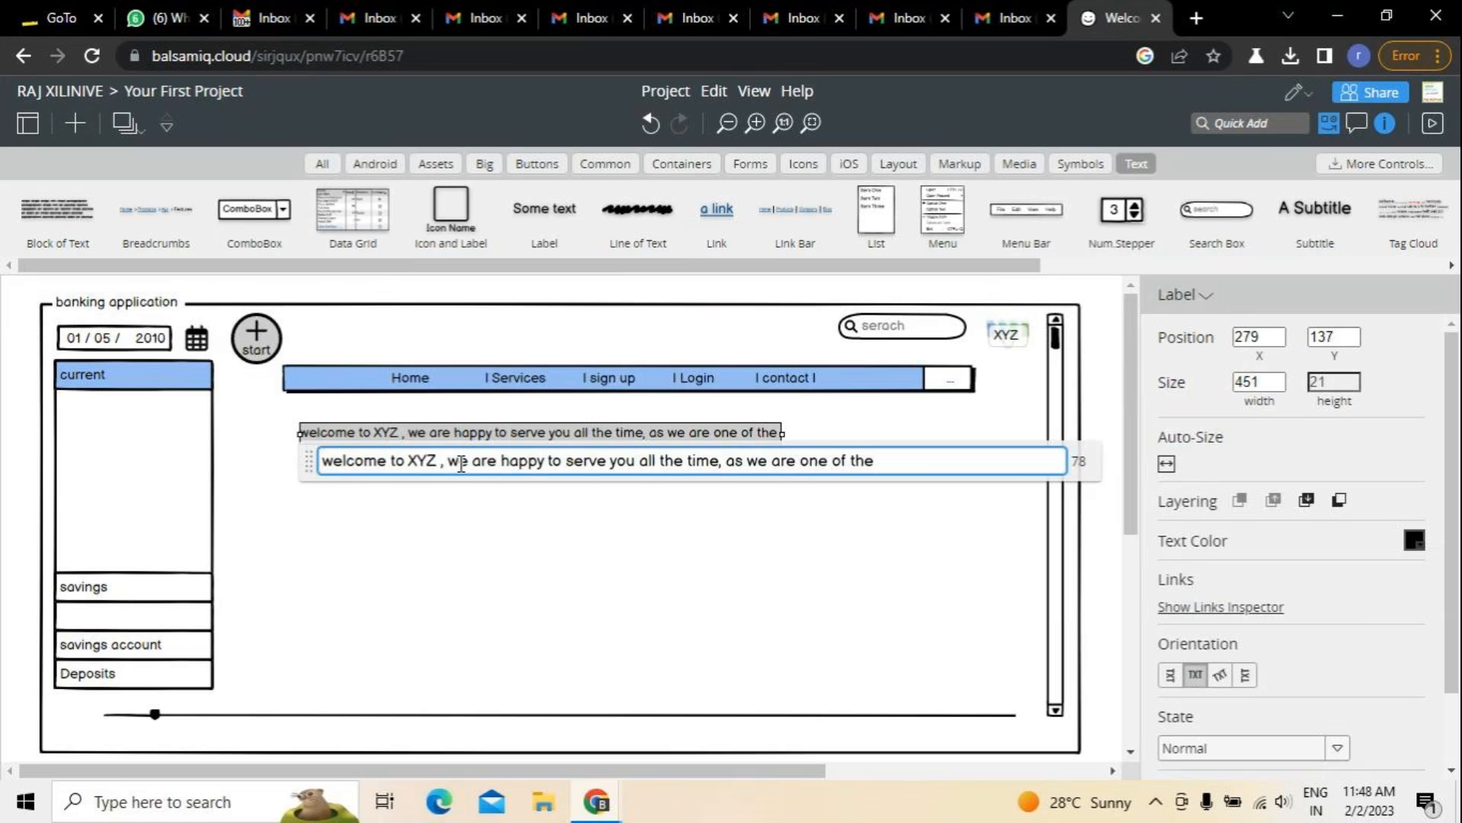
Append "leading banking and financial services company" to the welcome Label's text.
type("leadi")
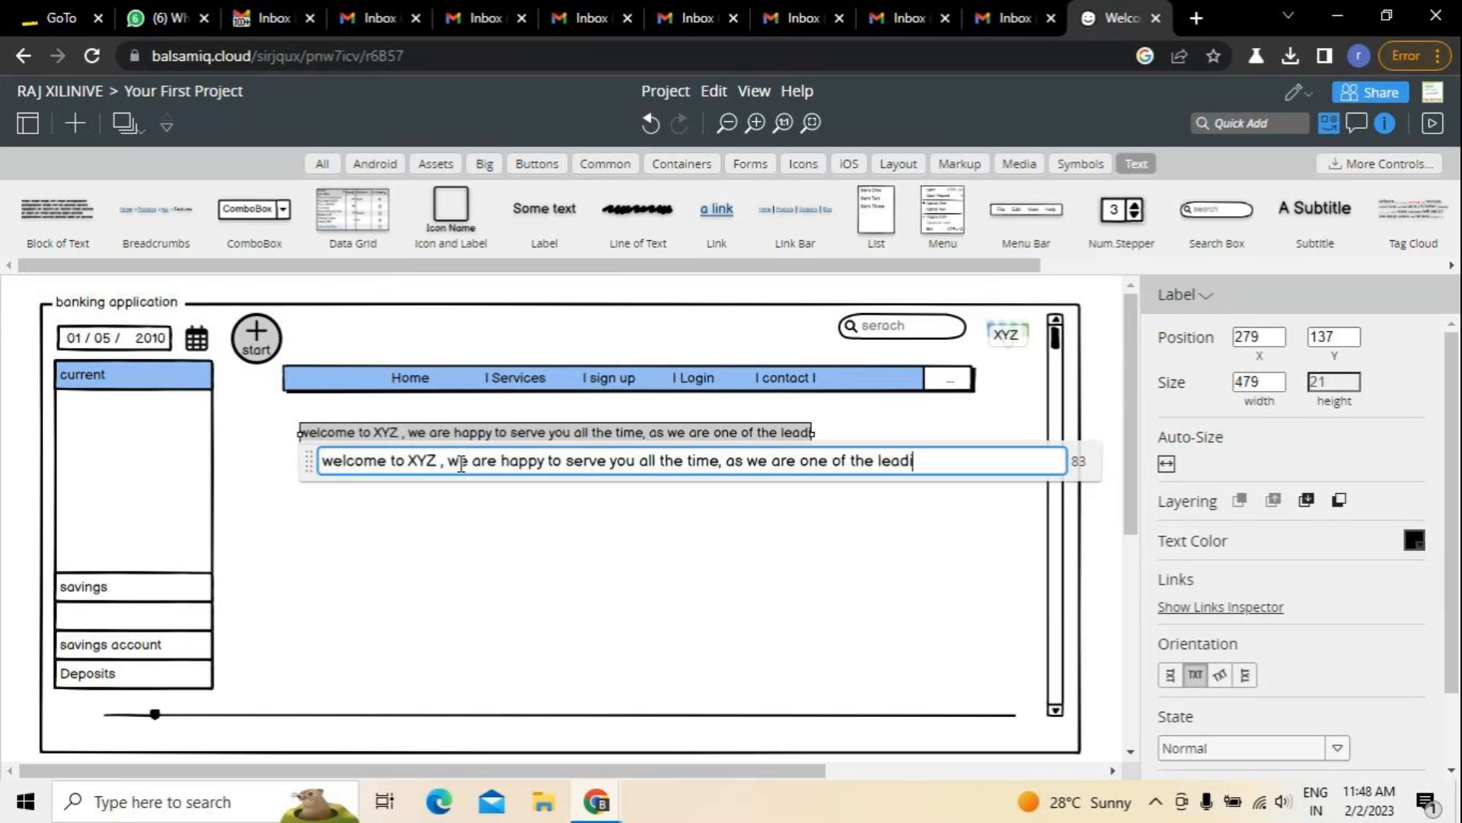
type("ng banking and g")
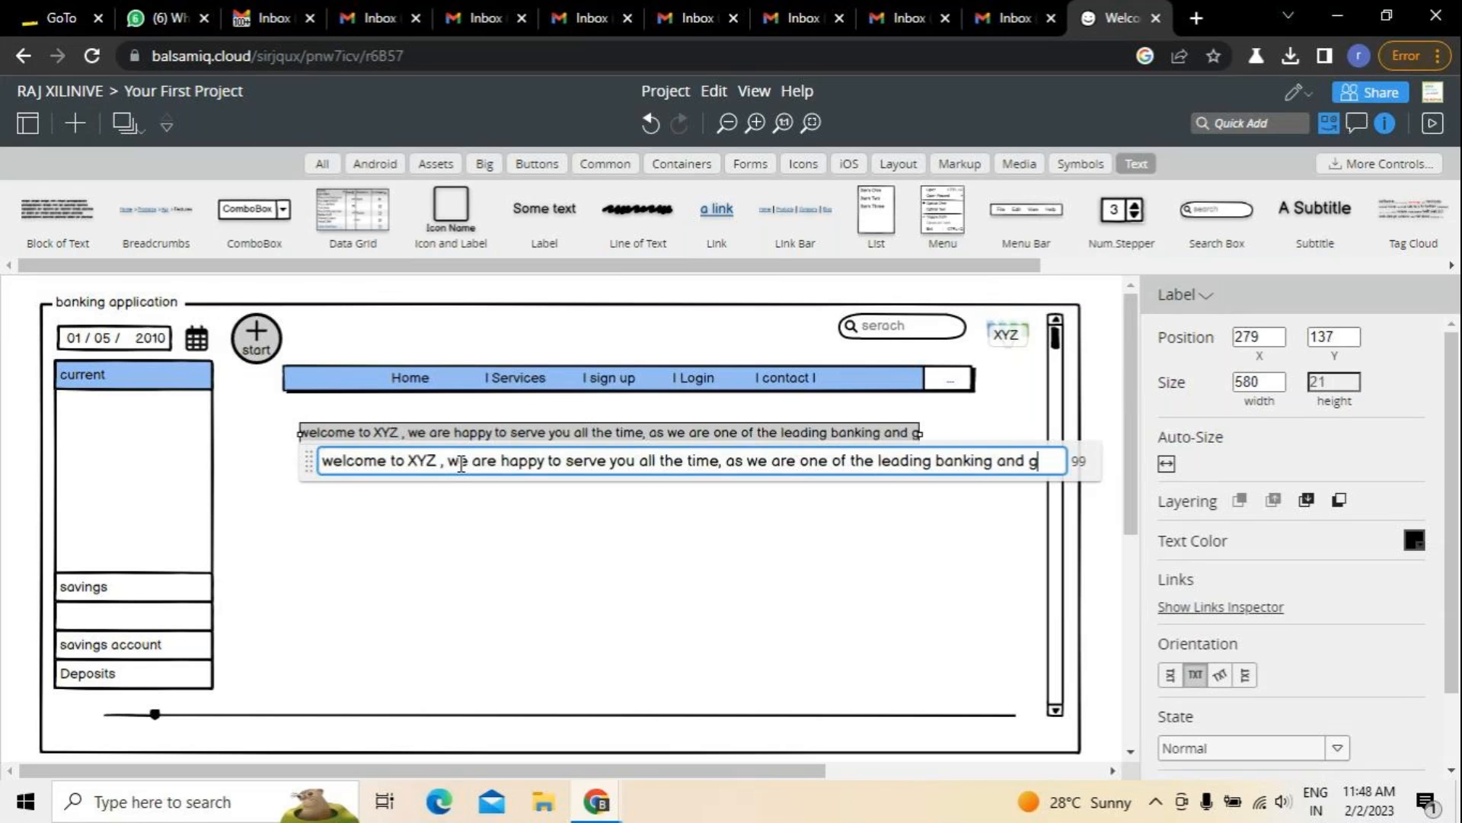
key("BackSpace")
type("f the leading banking and financ")
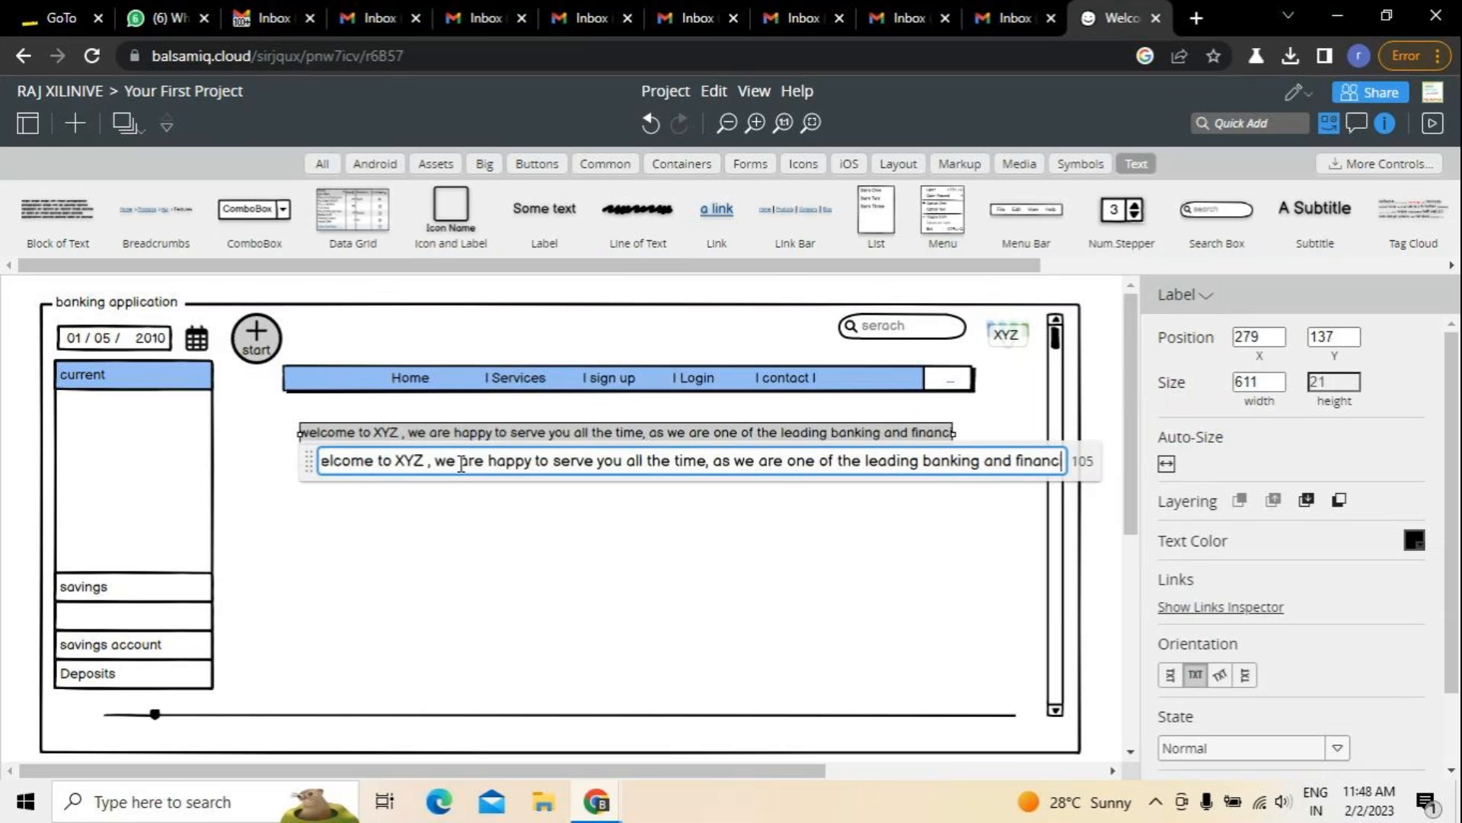
type("ial ser")
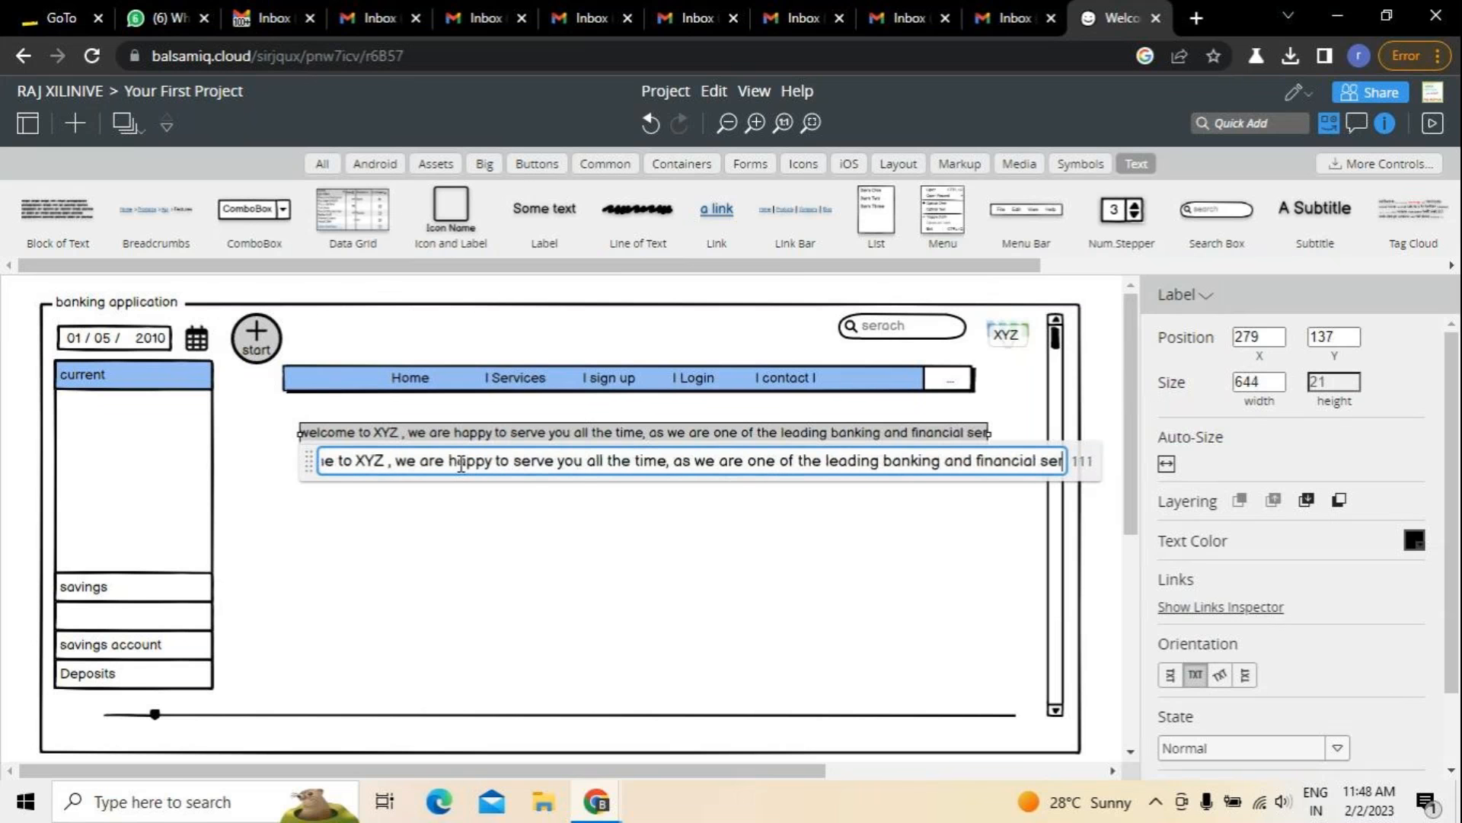
type("vices c")
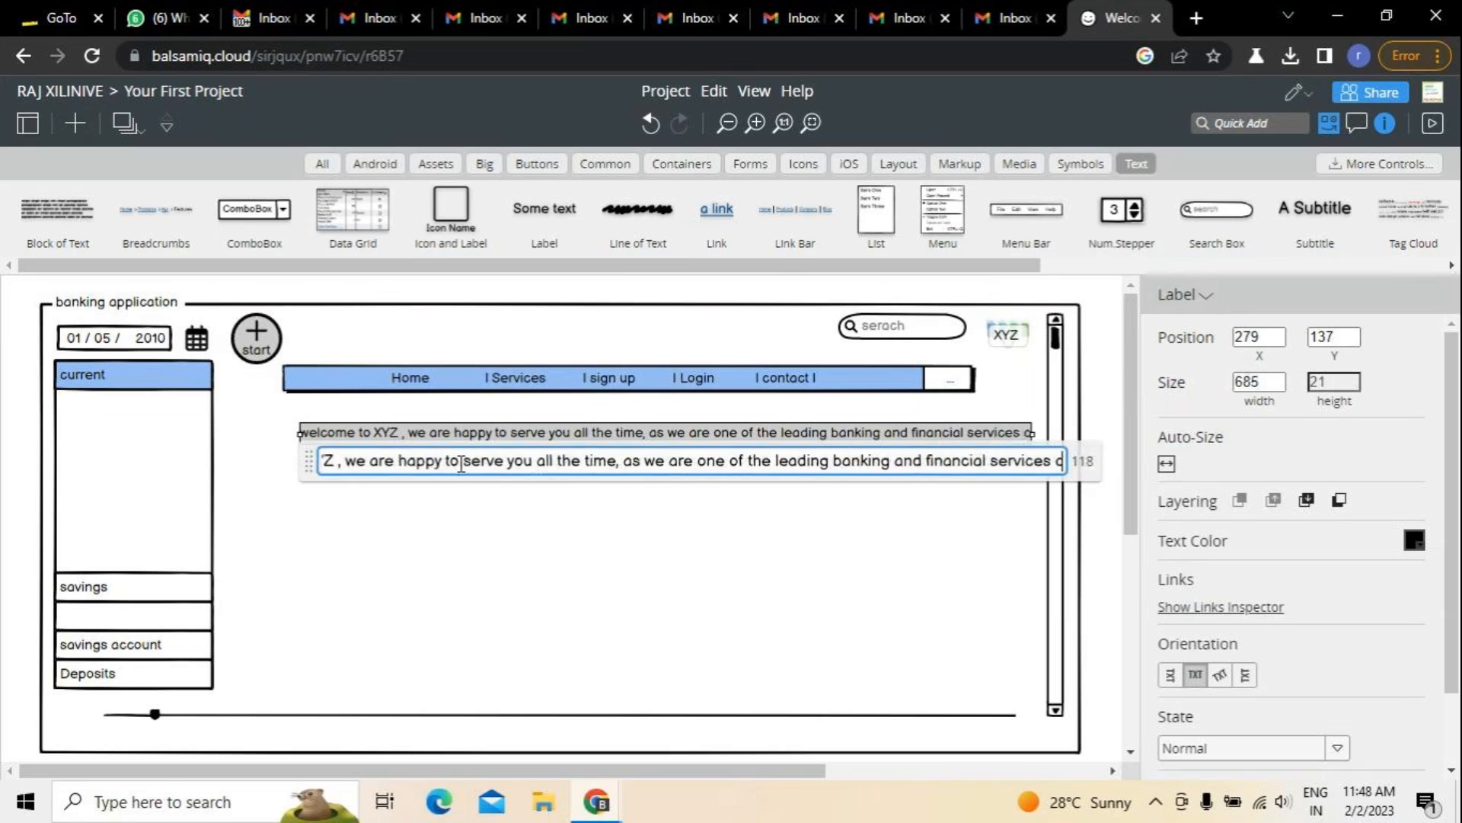
type("ompany")
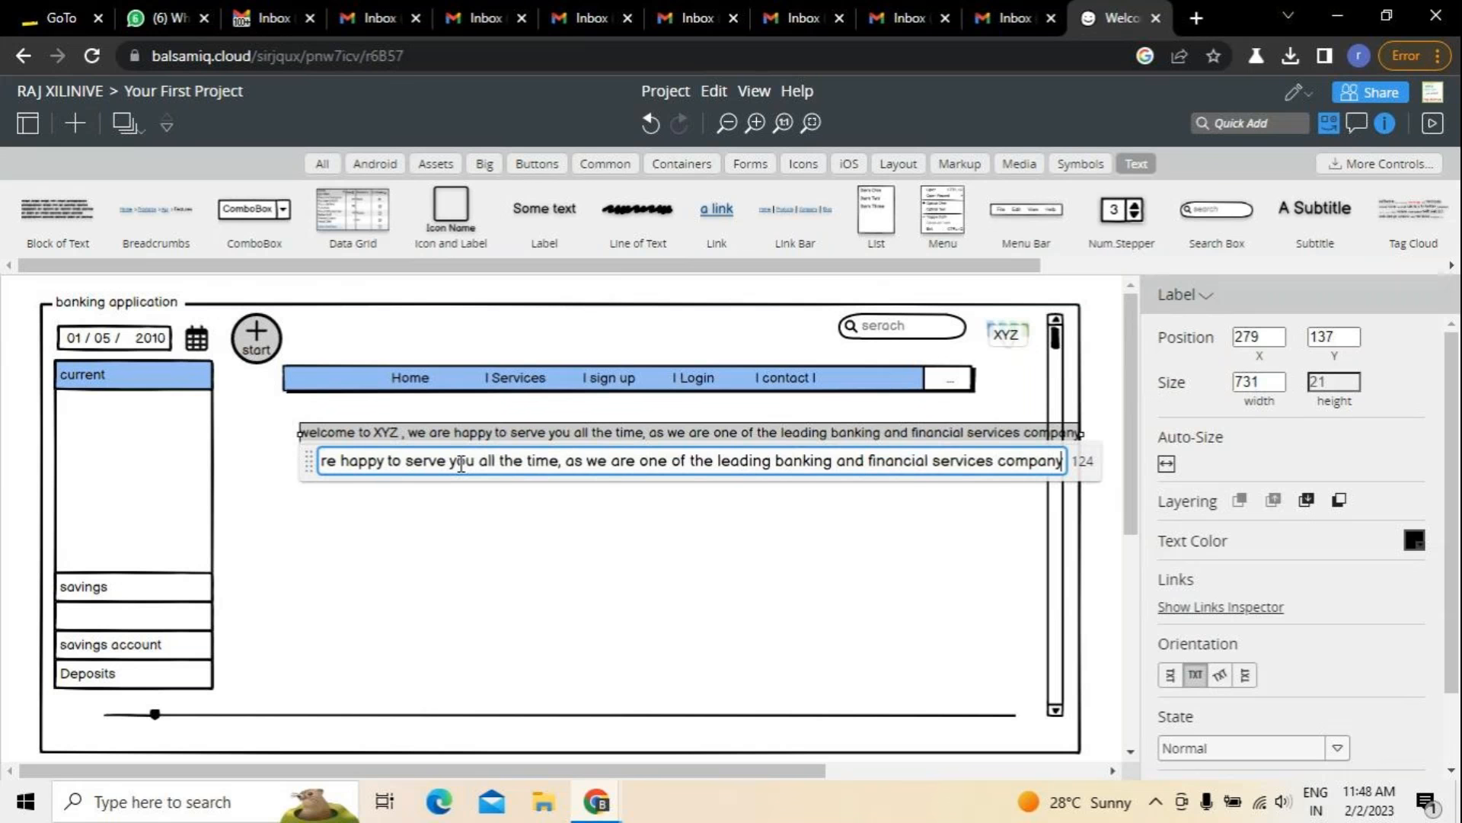
Finish the welcome Label's text with "provide serrvices to indivisuals , corporates, institutions and industries".
type(" pr")
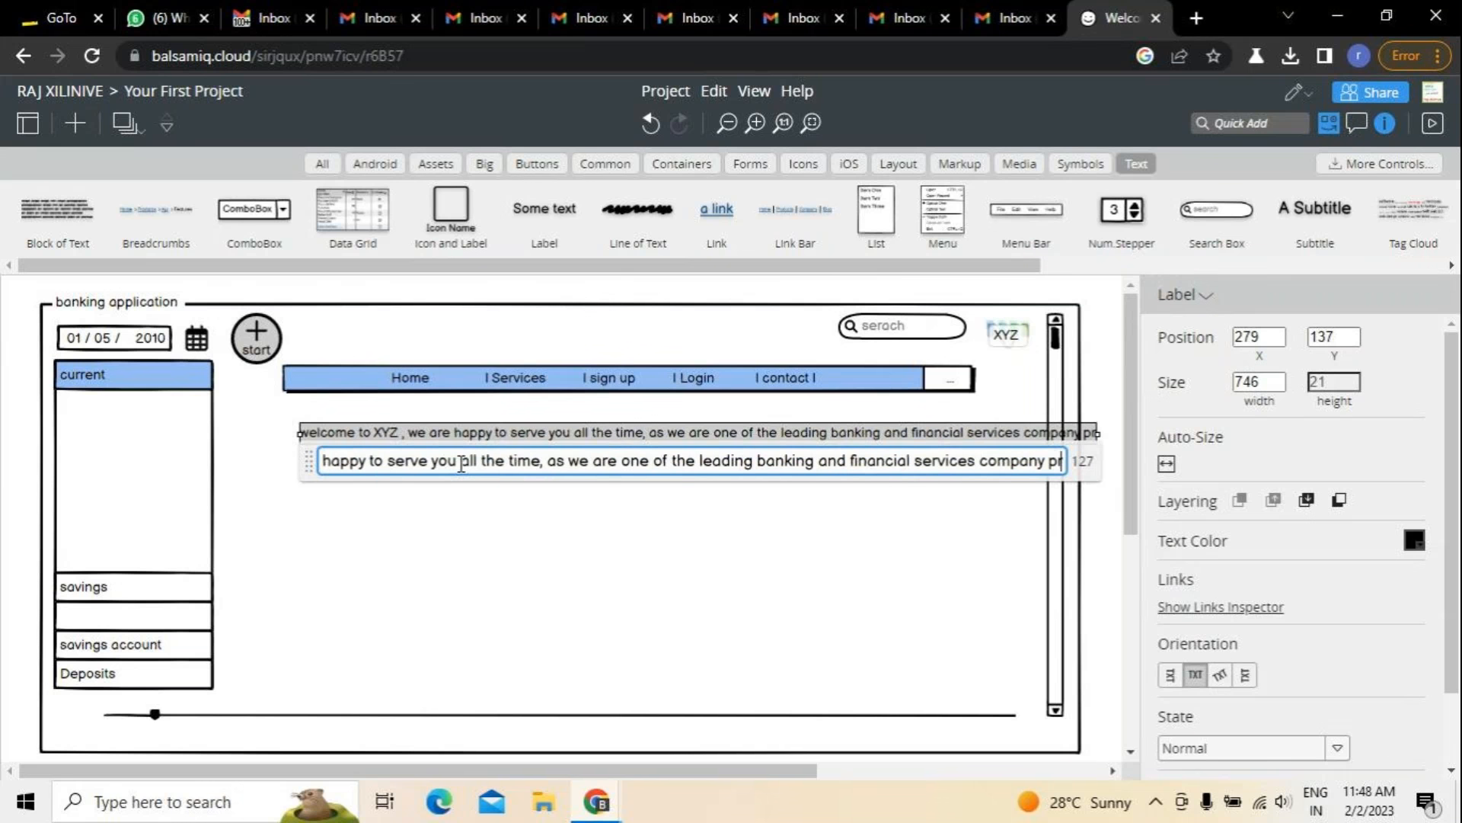
type("ovide s")
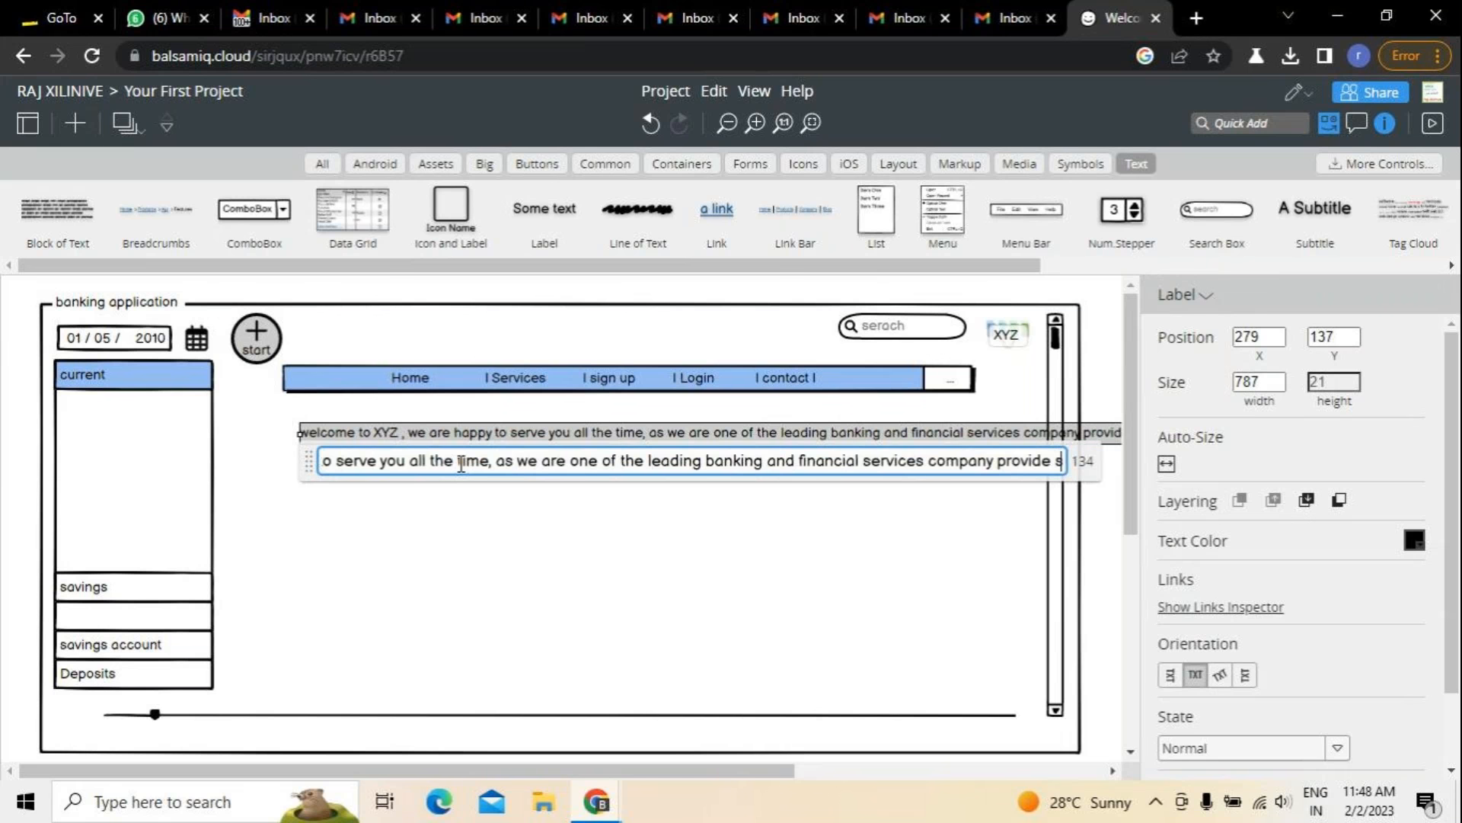
type("ervices to inf")
key("BackSpace")
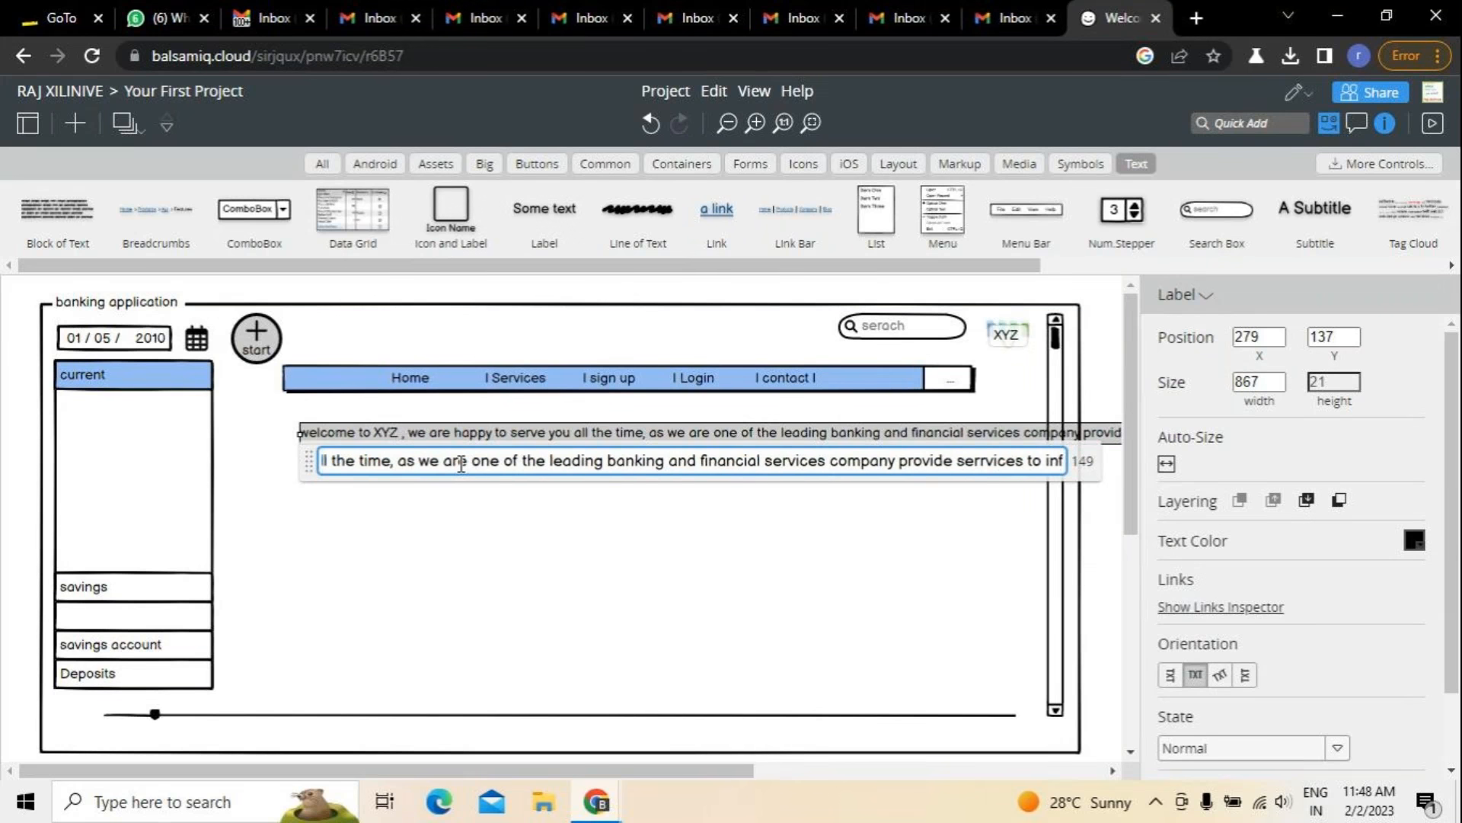
key("BackSpace")
type("nd")
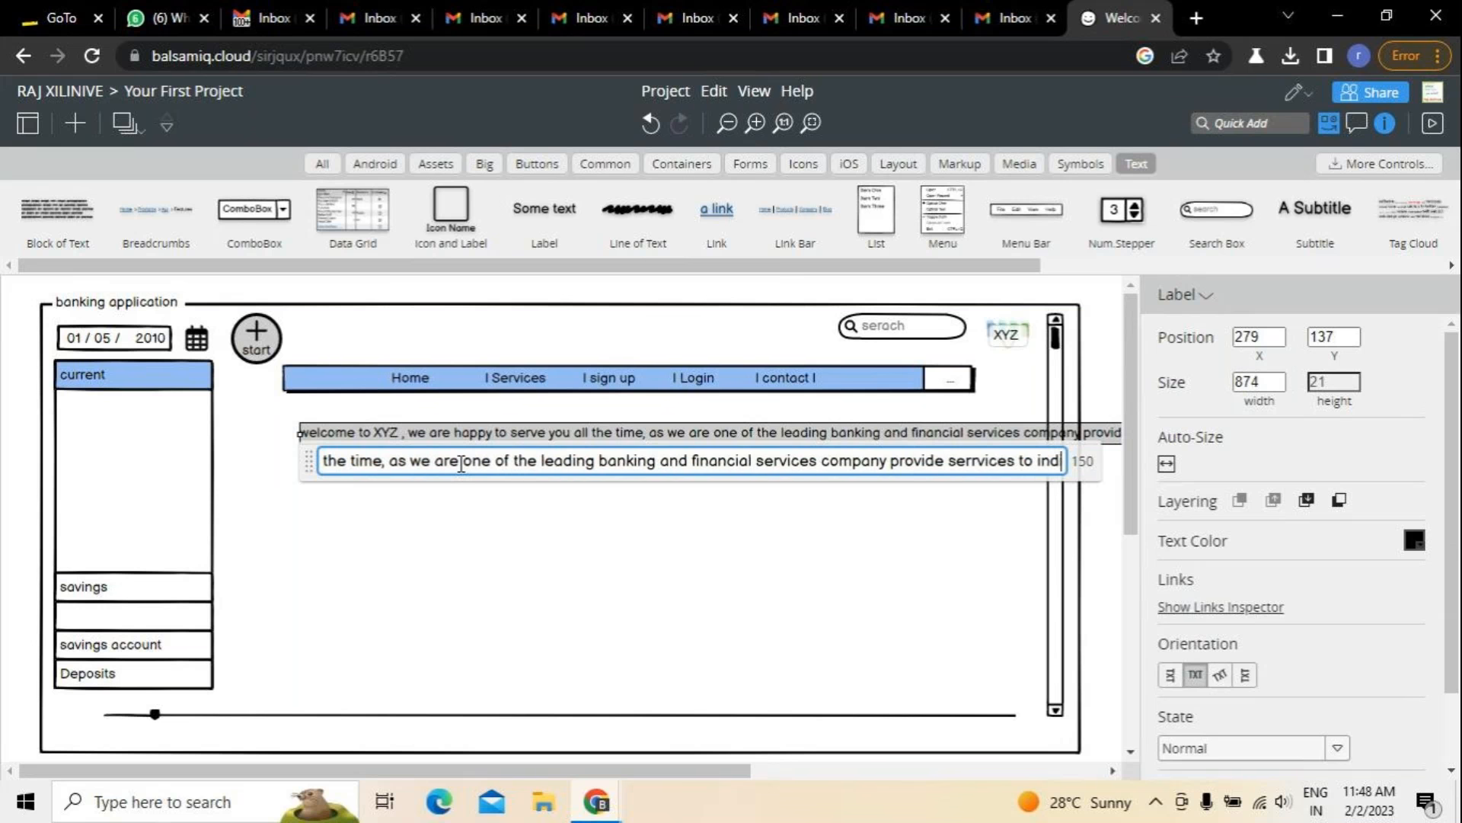
type("ivisuals , cirpirates an")
key("BackSpace")
key("BackSpace")
key("BackSpace")
key("BackSpace")
key("BackSpace")
key("BackSpace")
key("BackSpace")
key("BackSpace")
key("BackSpace")
key("BackSpace")
key("BackSpace")
key("BackSpace")
type("orporates, institutions,")
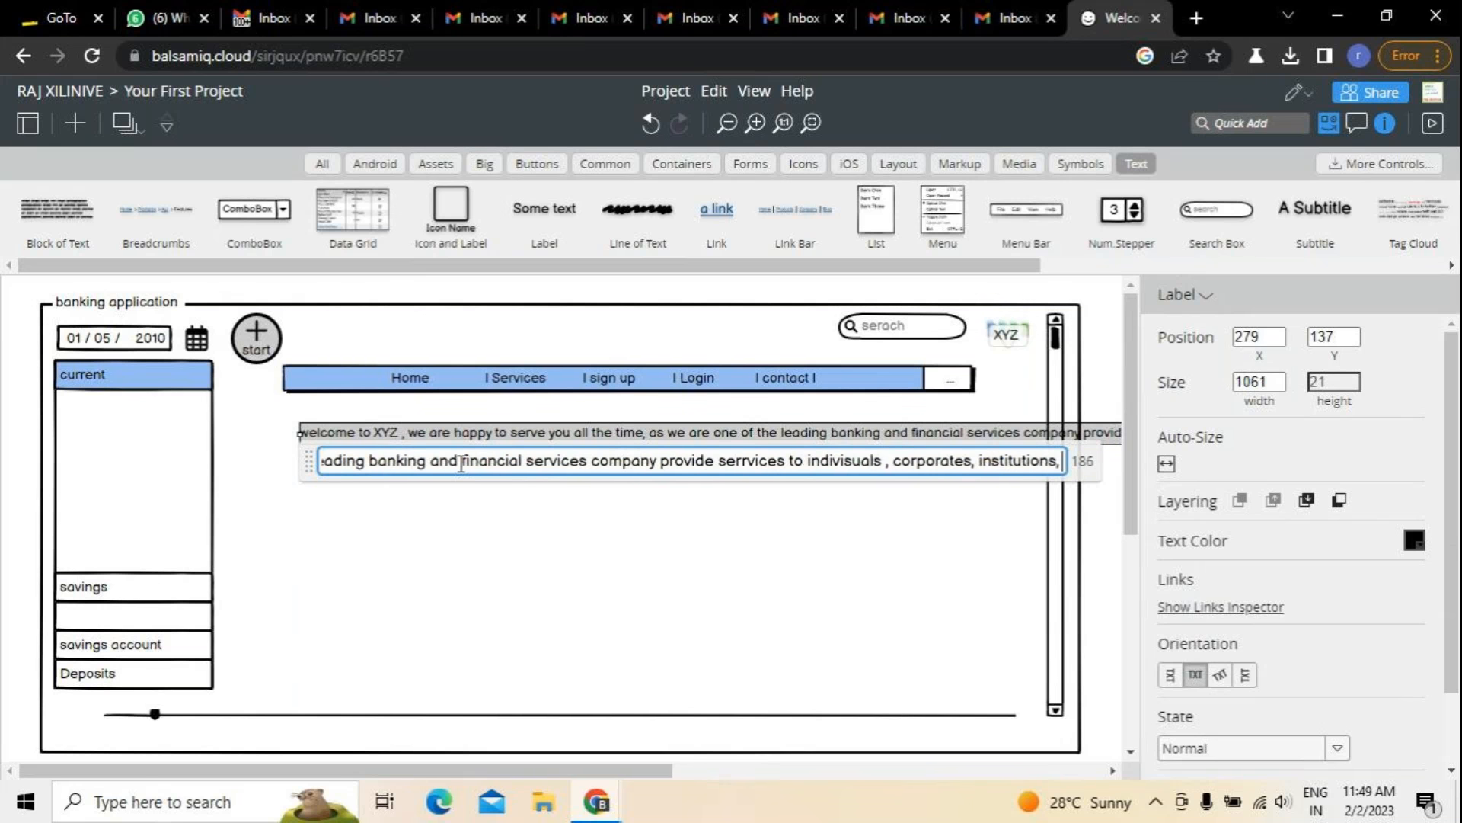
key("BackSpace")
key("BackSpace")
type("and in")
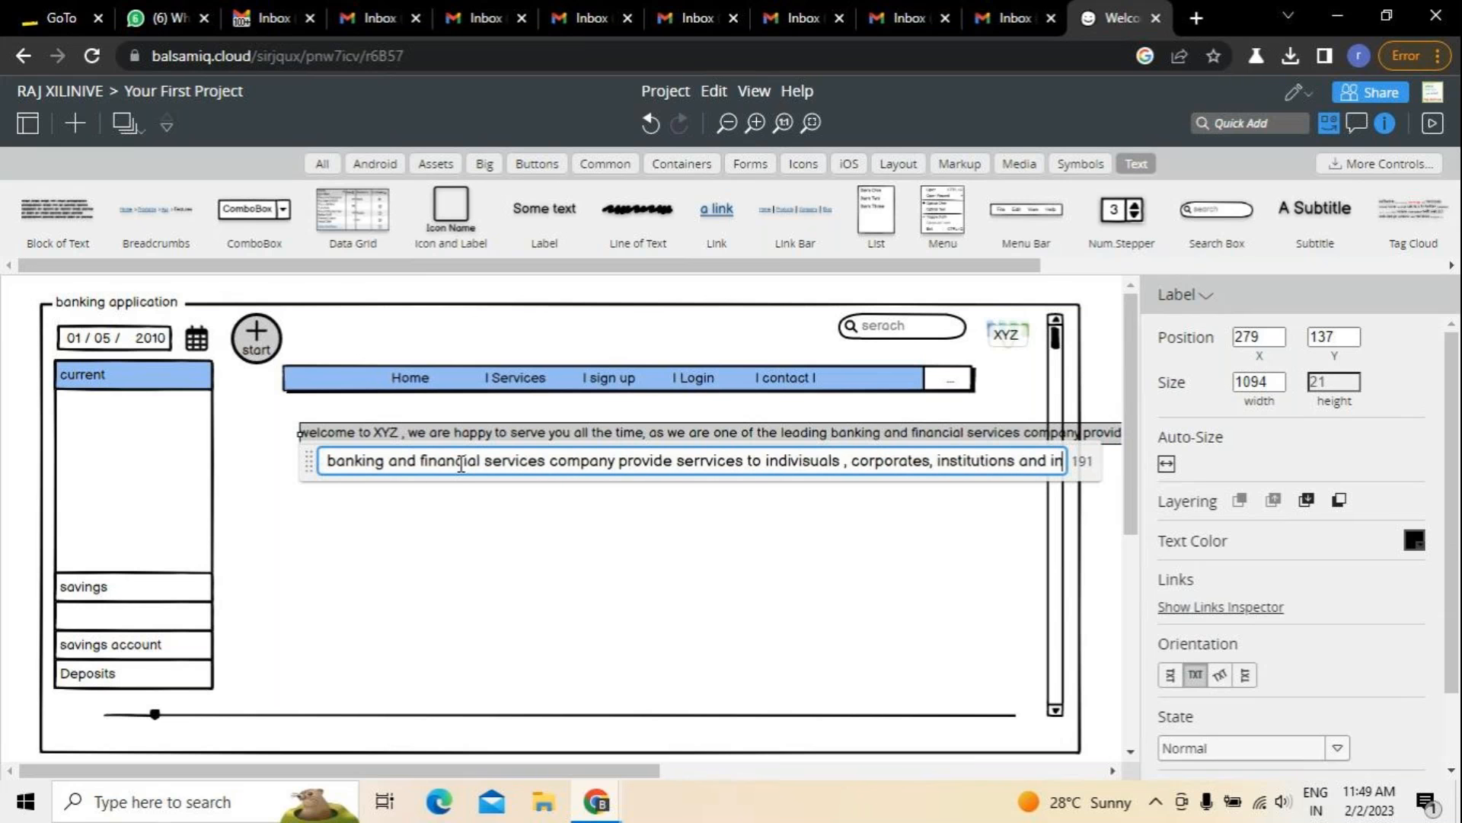
type("dustries")
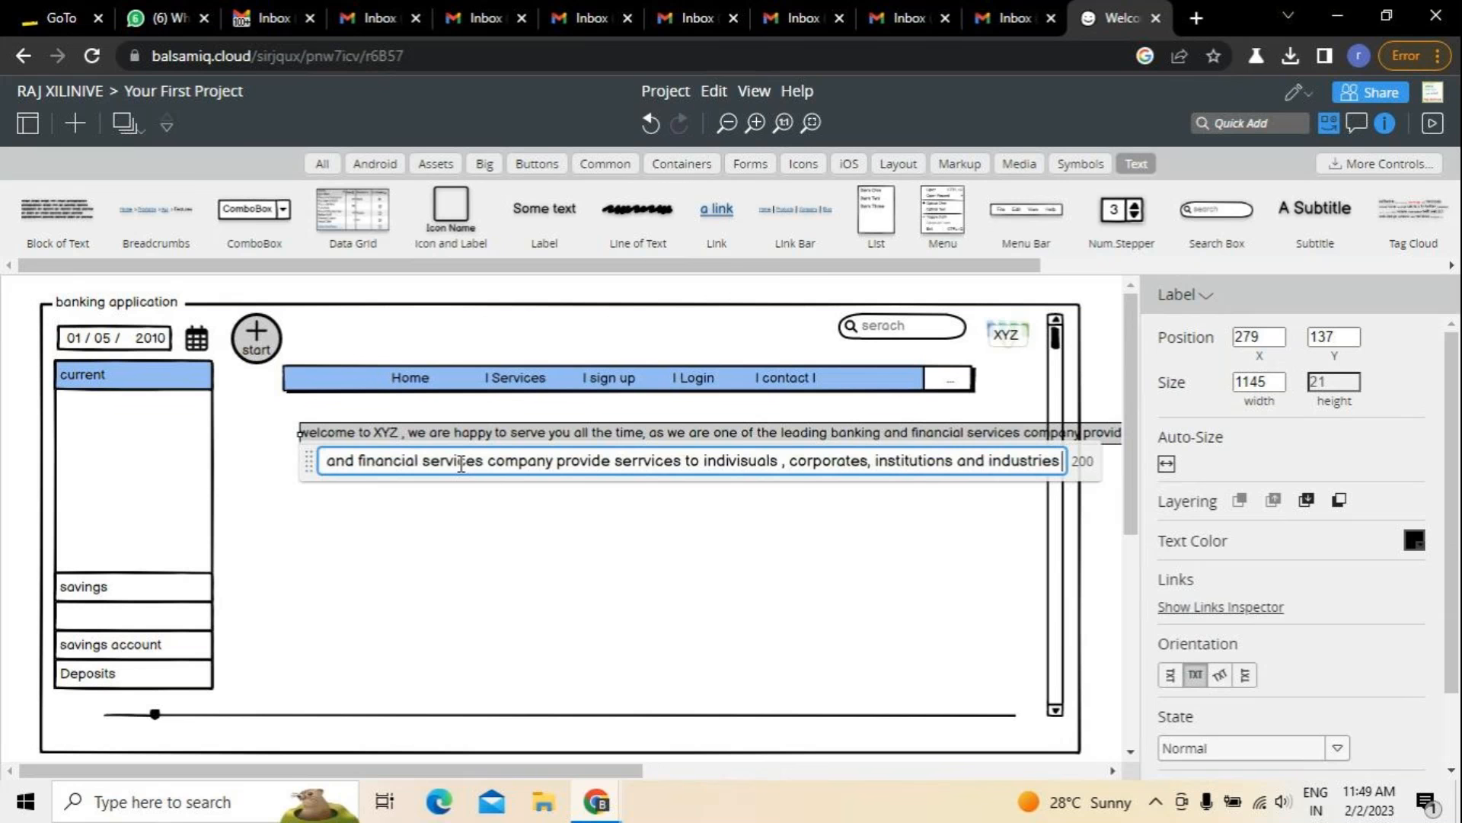
key("Return")
Move the long welcome Label up below the Button Bar to about X 234, Y 126.
left_click_drag(518, 442, 483, 427)
mouse_move(990, 432)
left_mouse_down()
mouse_move(855, 455)
mouse_move(967, 454)
mouse_move(946, 444)
mouse_move(989, 437)
mouse_move(979, 428)
left_mouse_up()
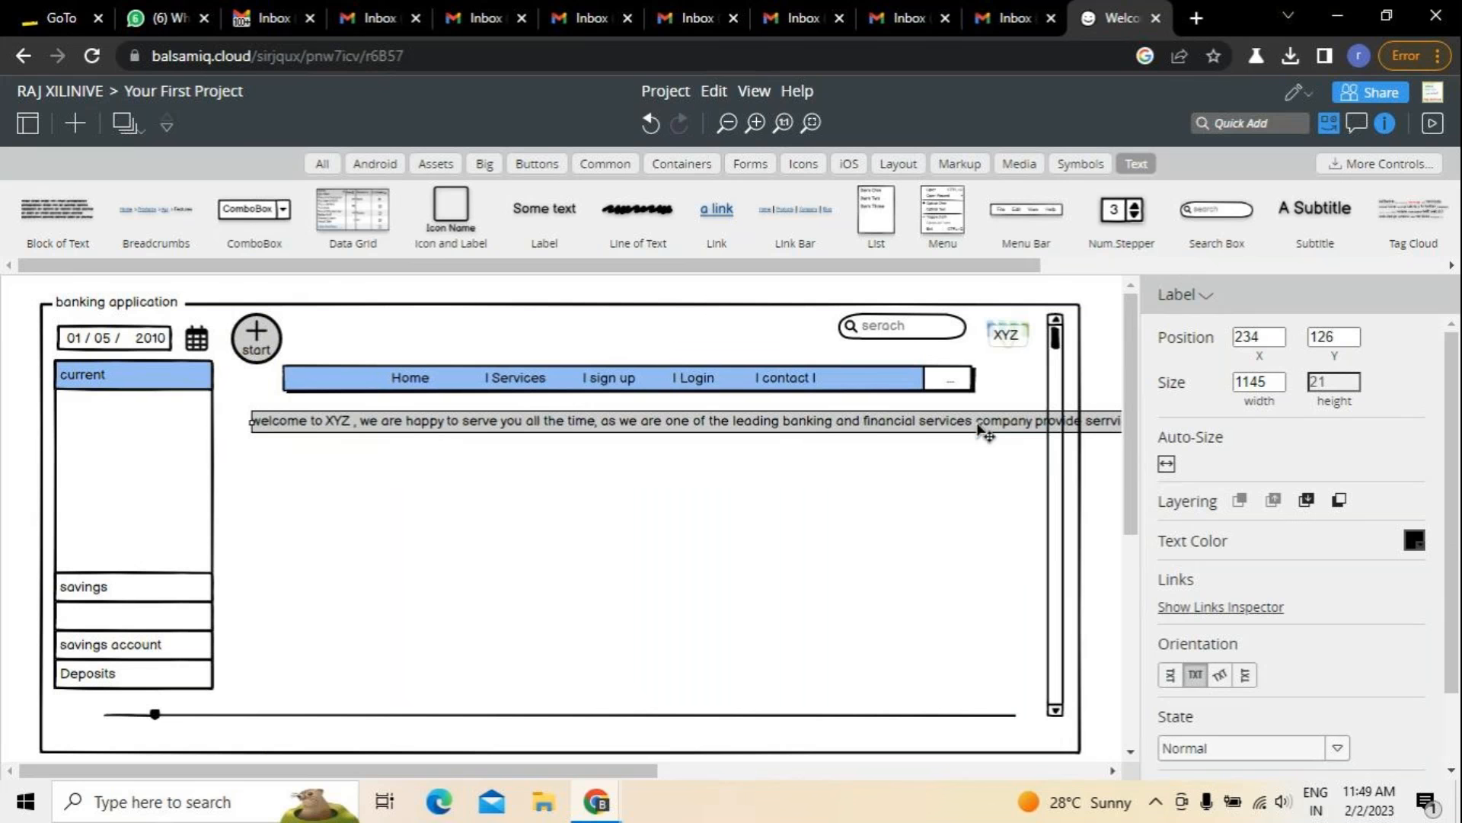
double_click(983, 431)
left_click(990, 450)
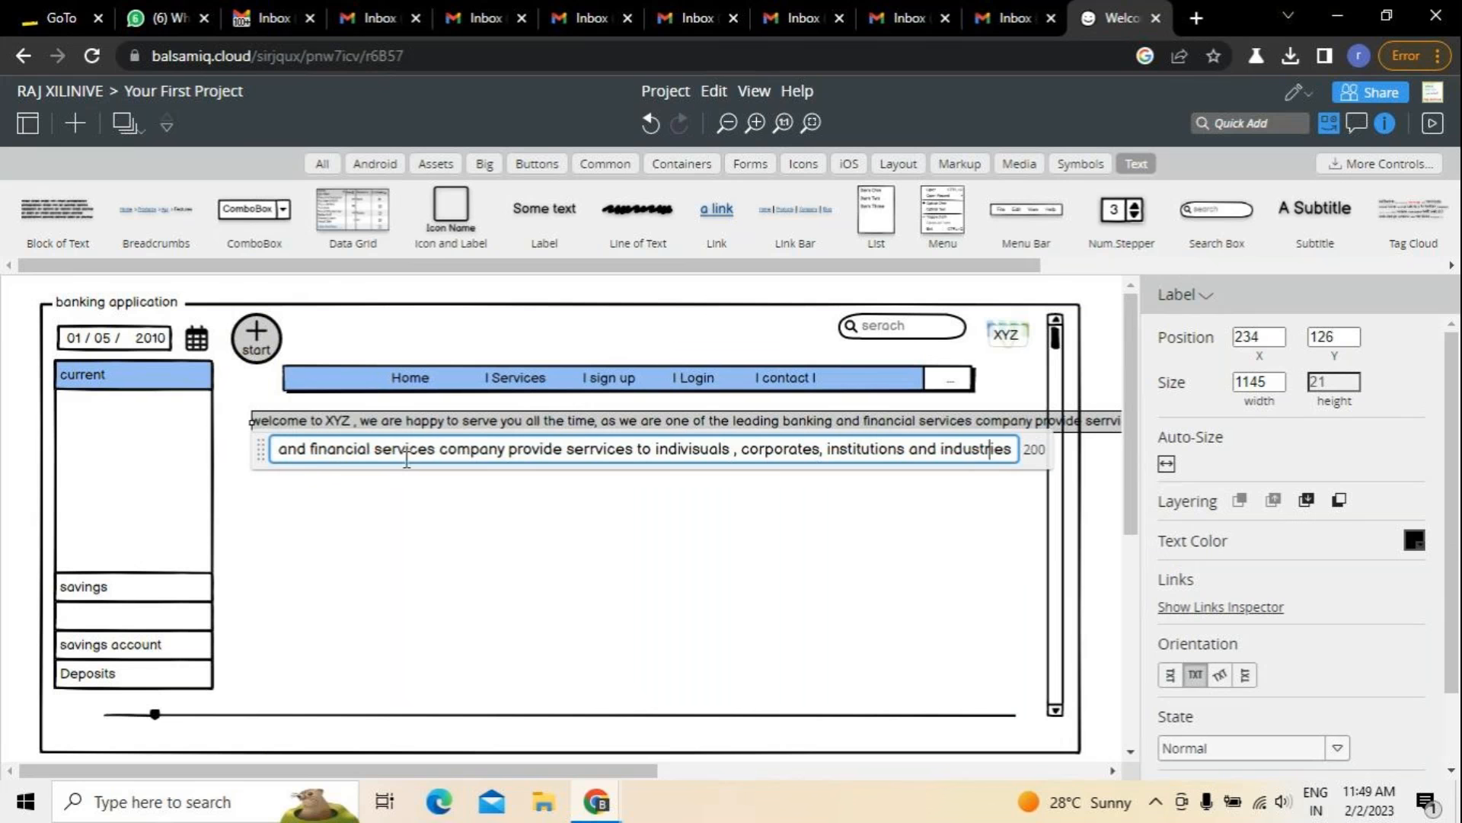
left_click(508, 449)
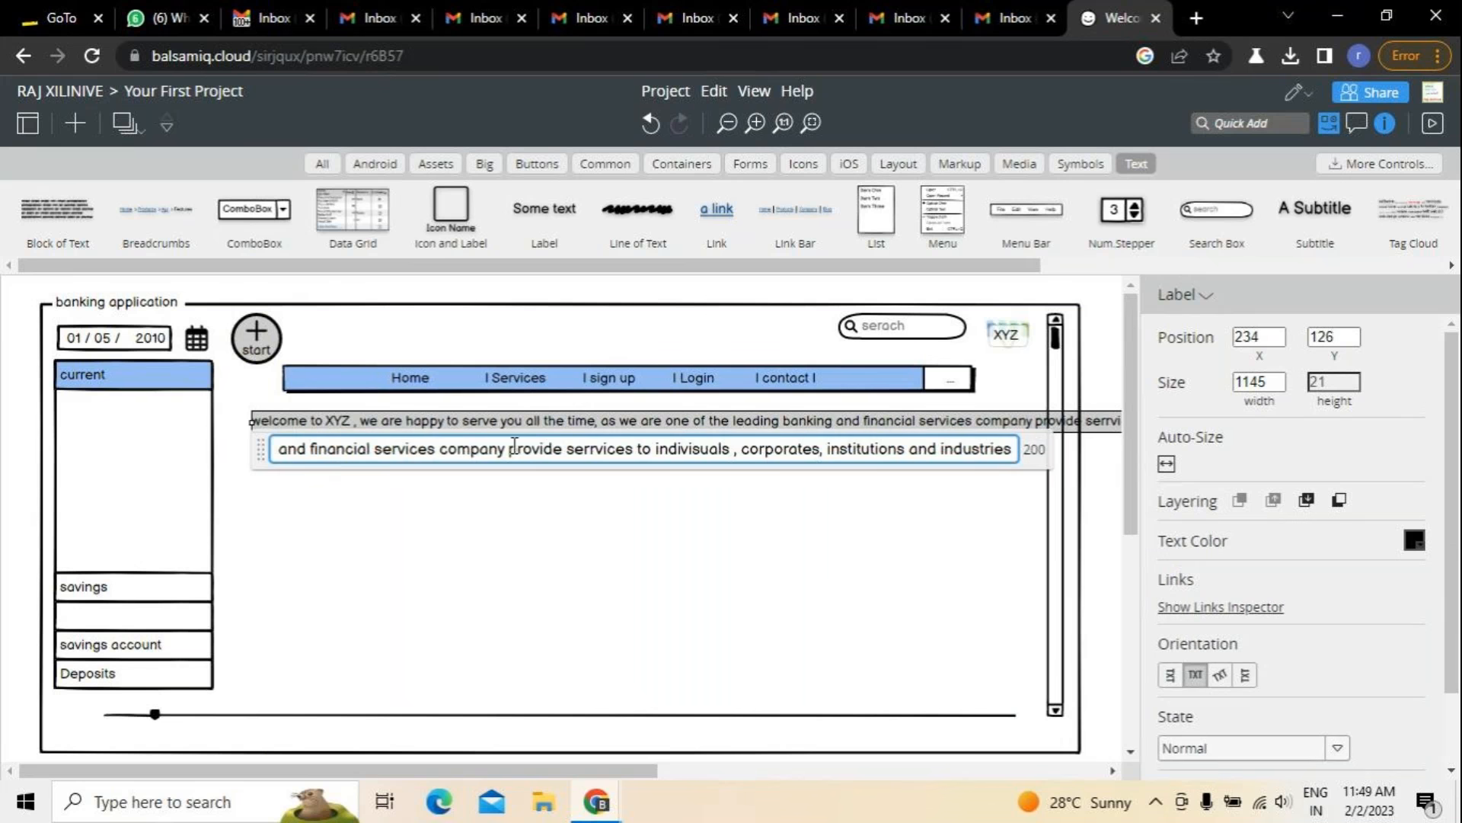
left_click(556, 428)
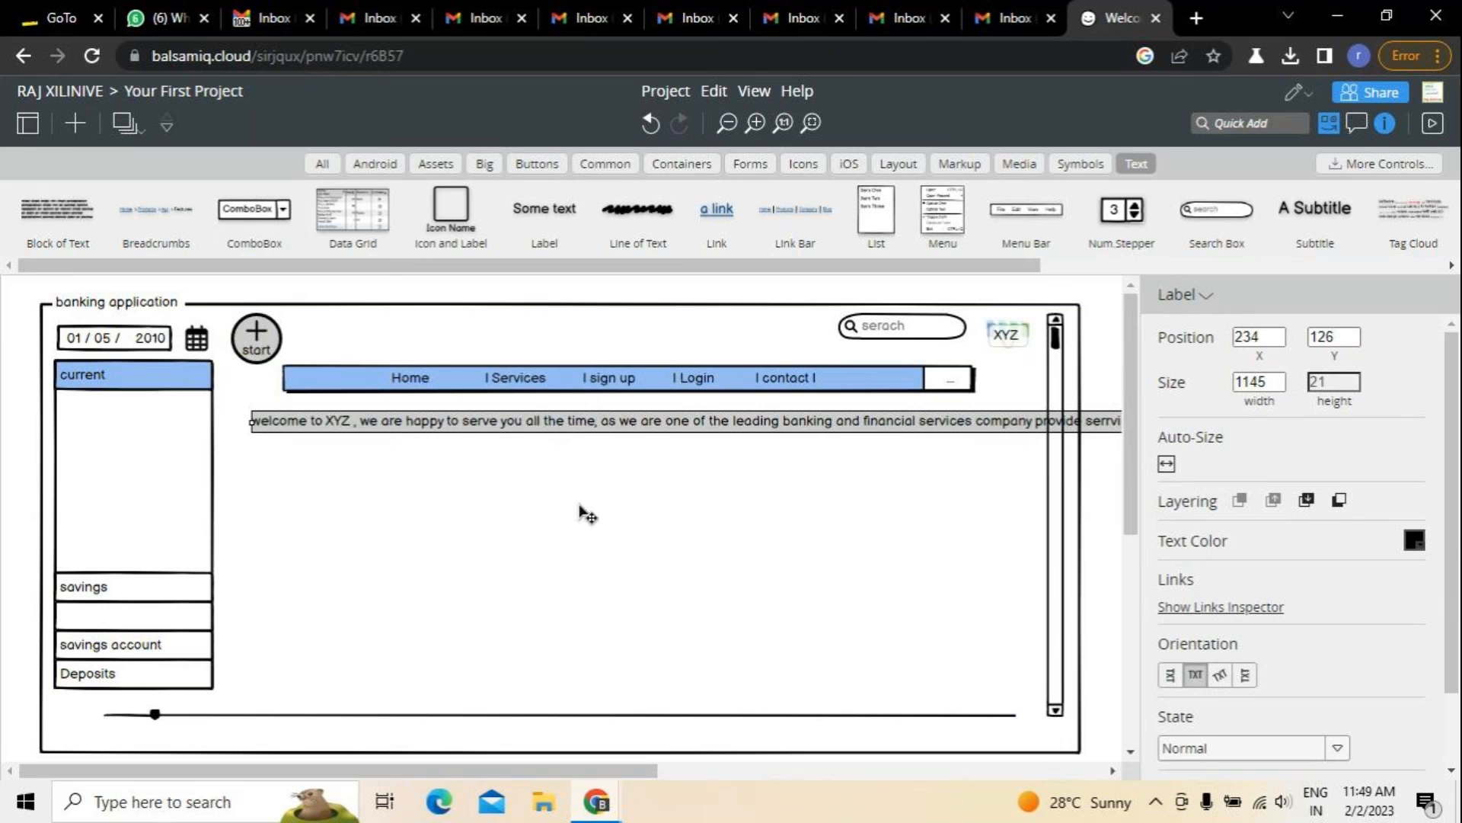
left_click(580, 506)
left_click(562, 427)
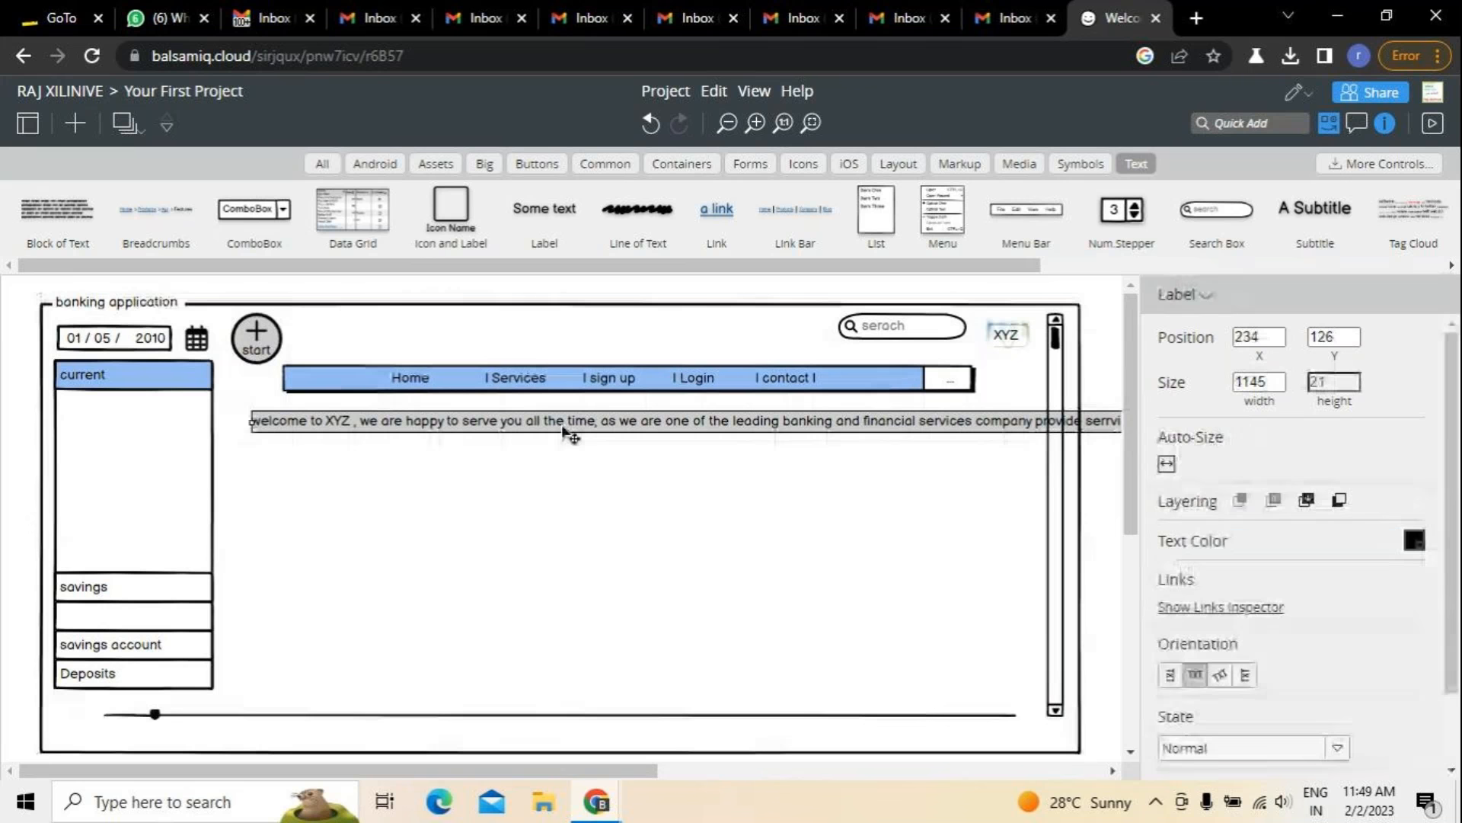
Place the welcome Label at about X 263, Y 133 and narrow it to about 453.
left_click_drag(250, 421, 288, 429)
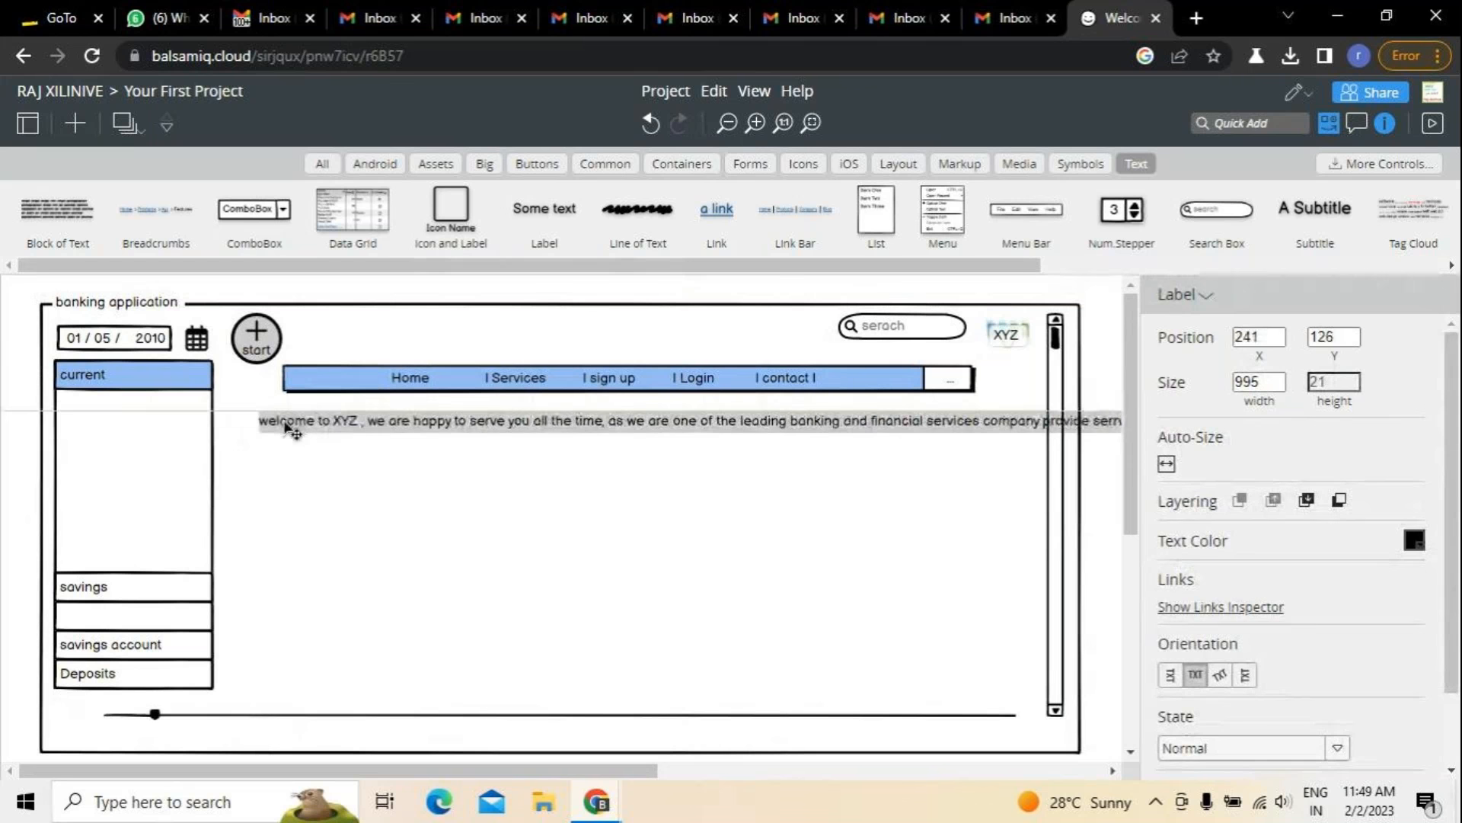
left_click_drag(661, 448, 424, 447)
left_click_drag(1066, 442, 767, 430)
left_click(411, 522)
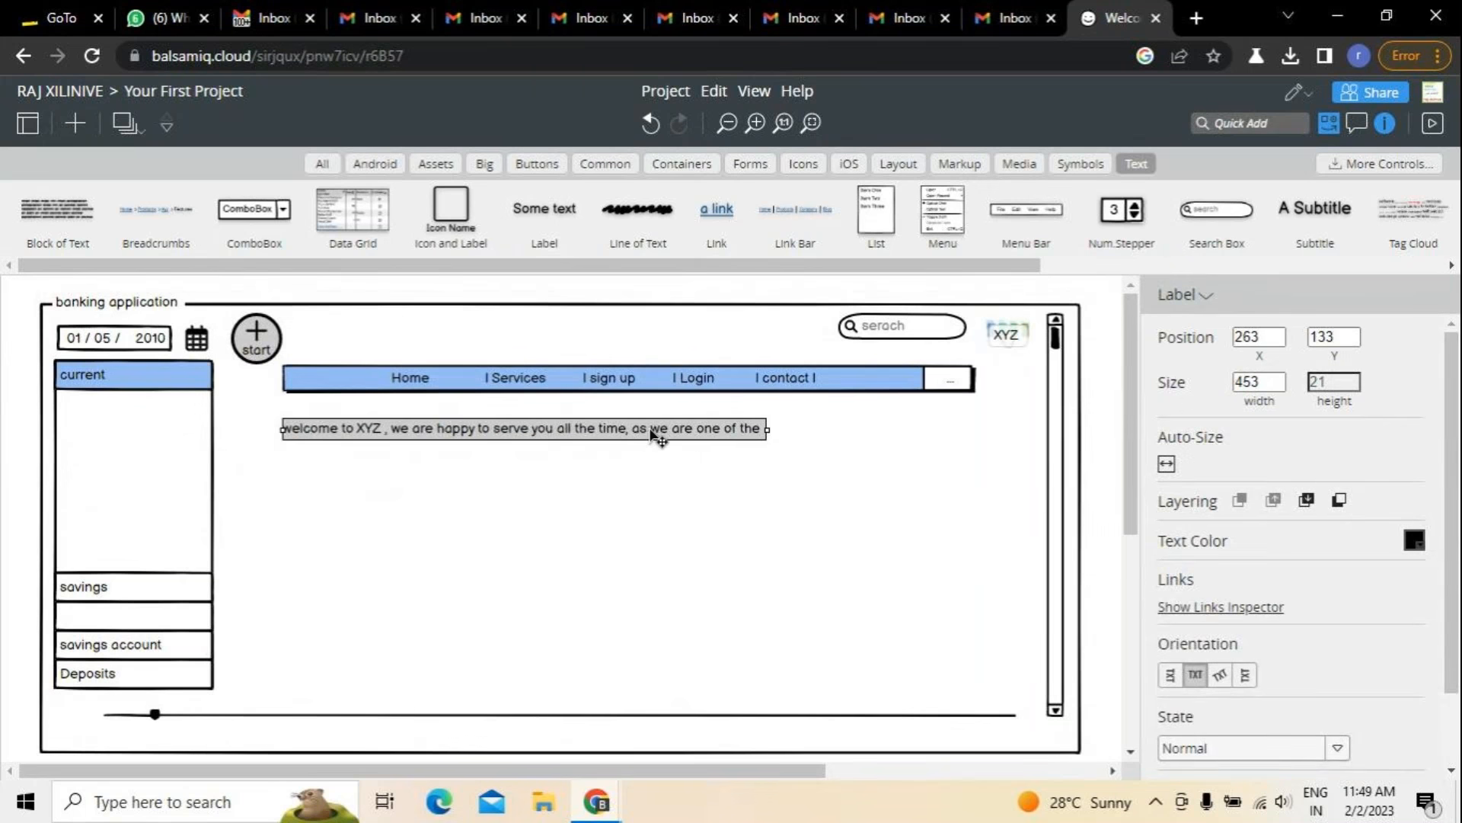
double_click(632, 427)
left_click(632, 428)
double_click(641, 432)
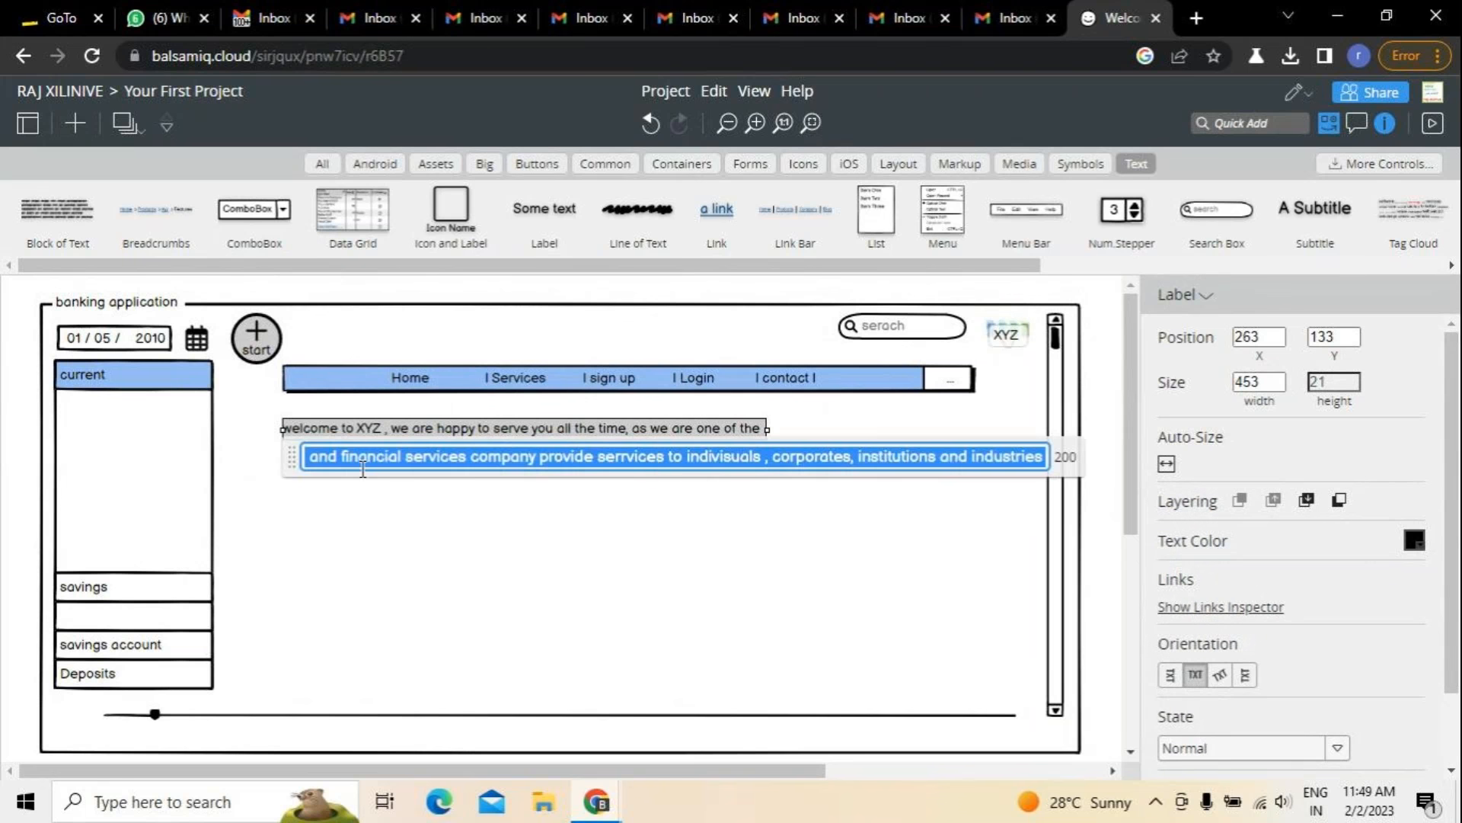
left_click(791, 516)
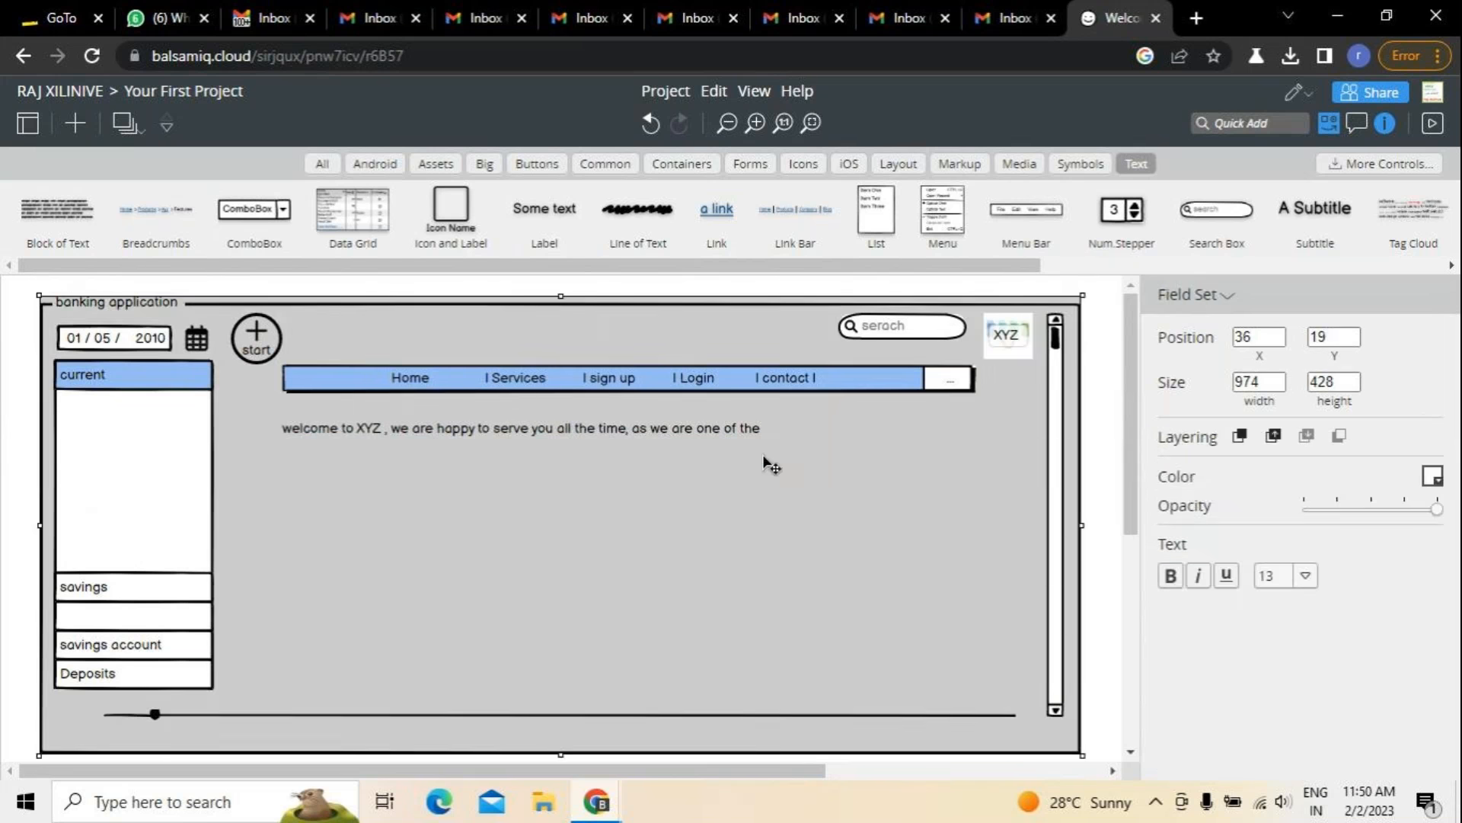
Widen the welcome Label to about 681 and place it at about X 247, Y 126.
left_click(734, 427)
left_click_drag(760, 432, 1036, 440)
double_click(1036, 437)
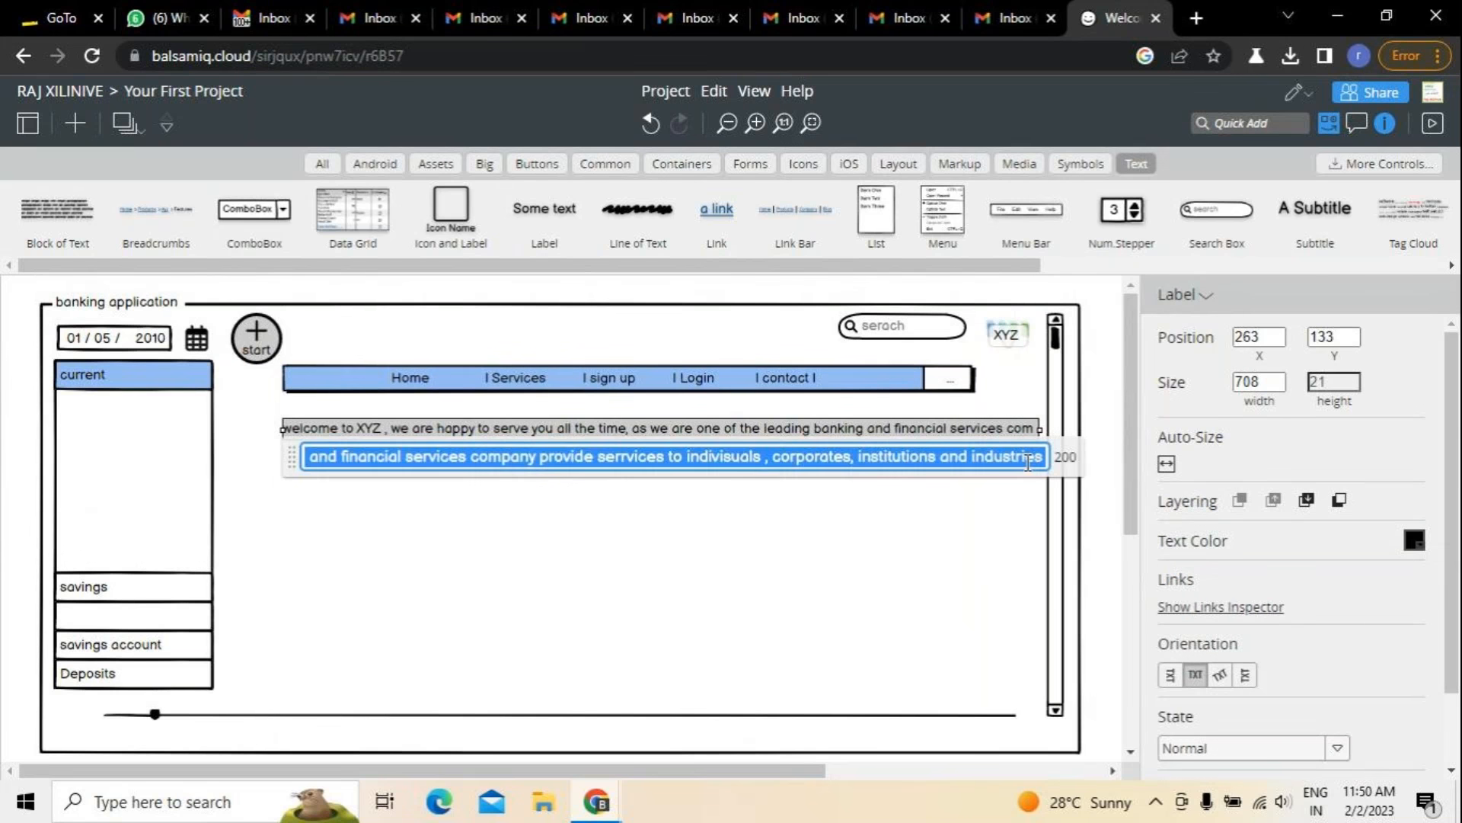
left_click(1048, 458)
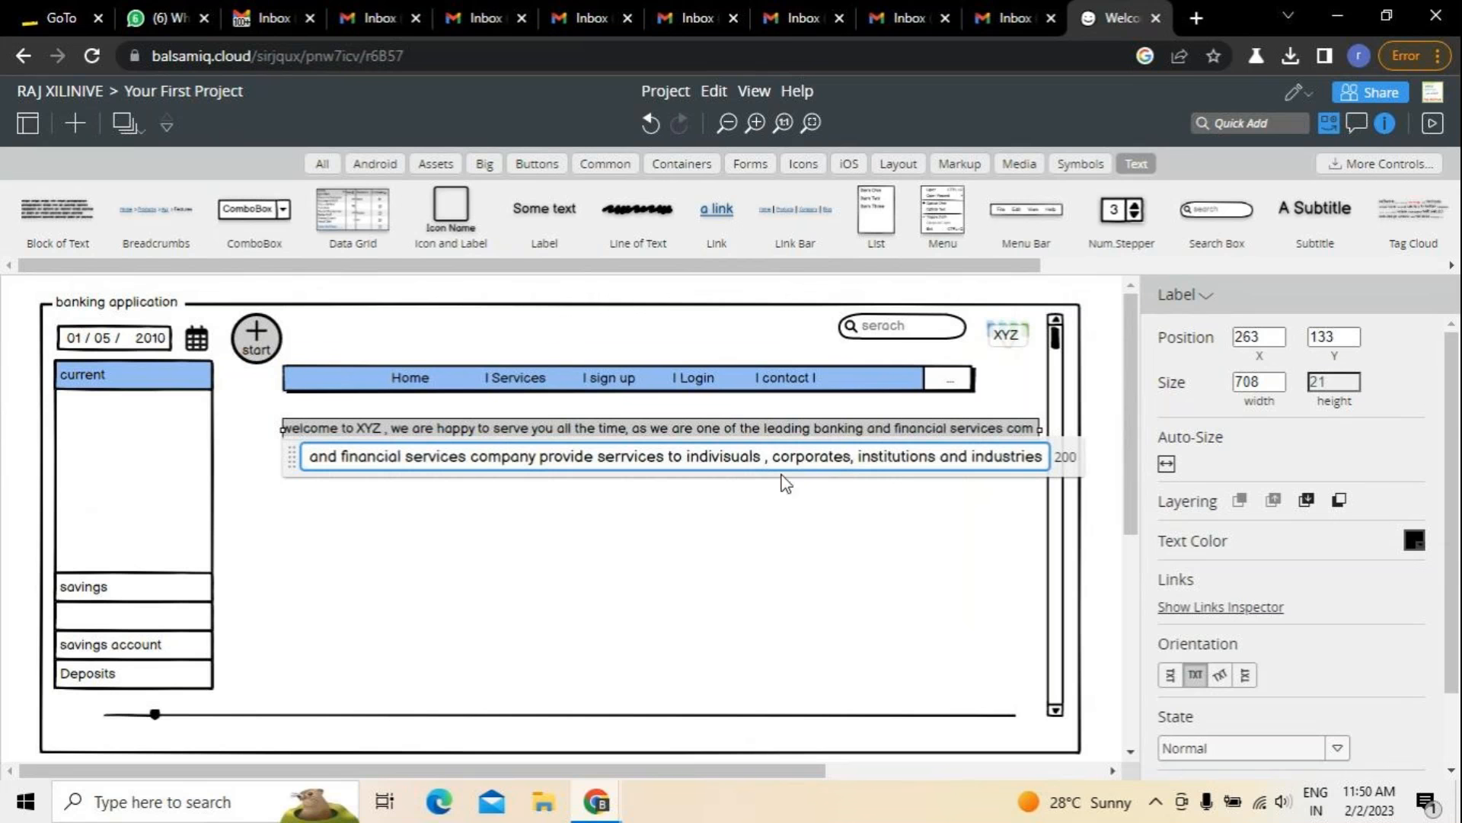
left_click(538, 457)
key("Return")
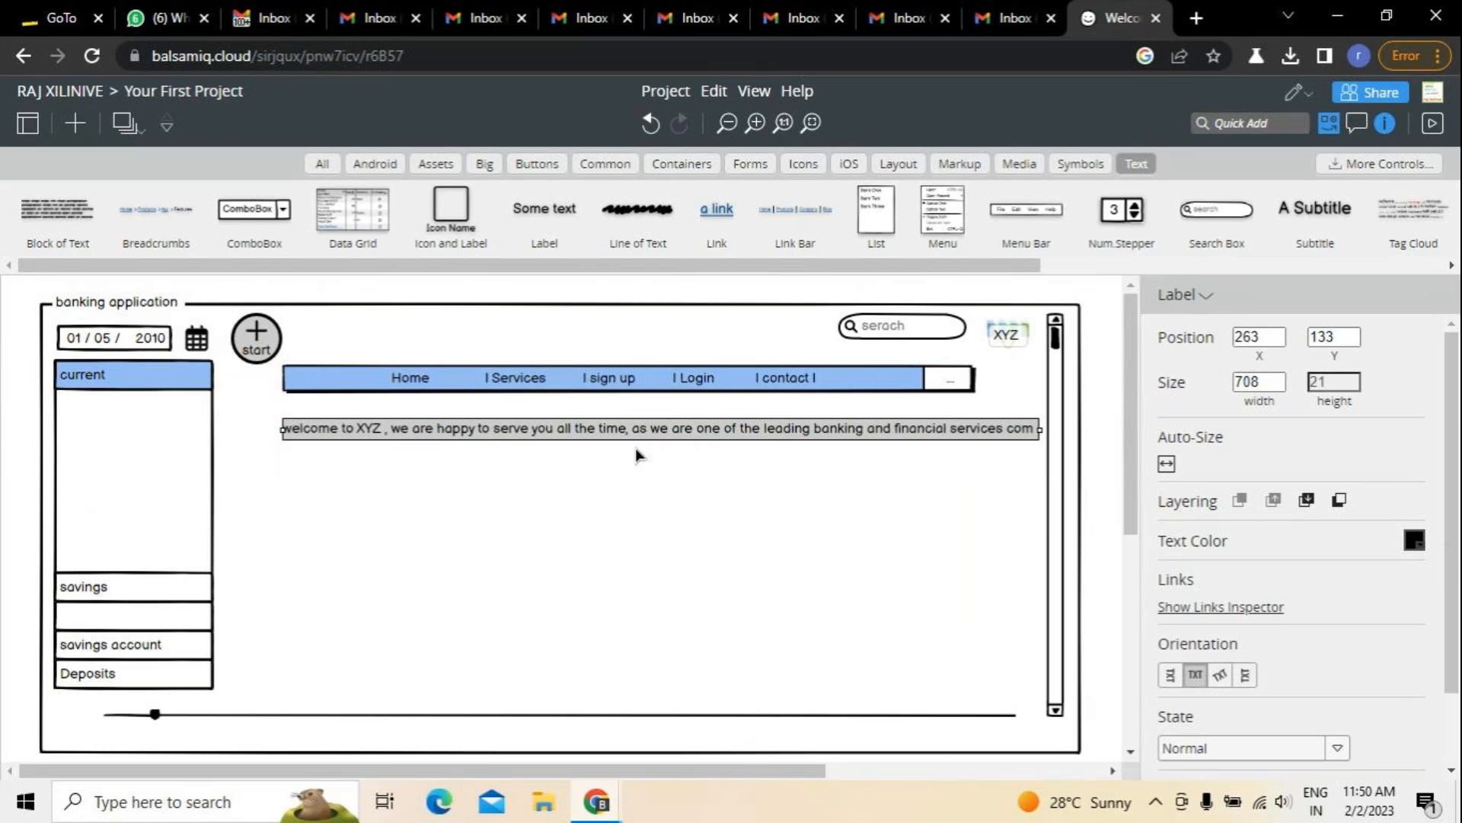
left_click_drag(619, 433, 602, 425)
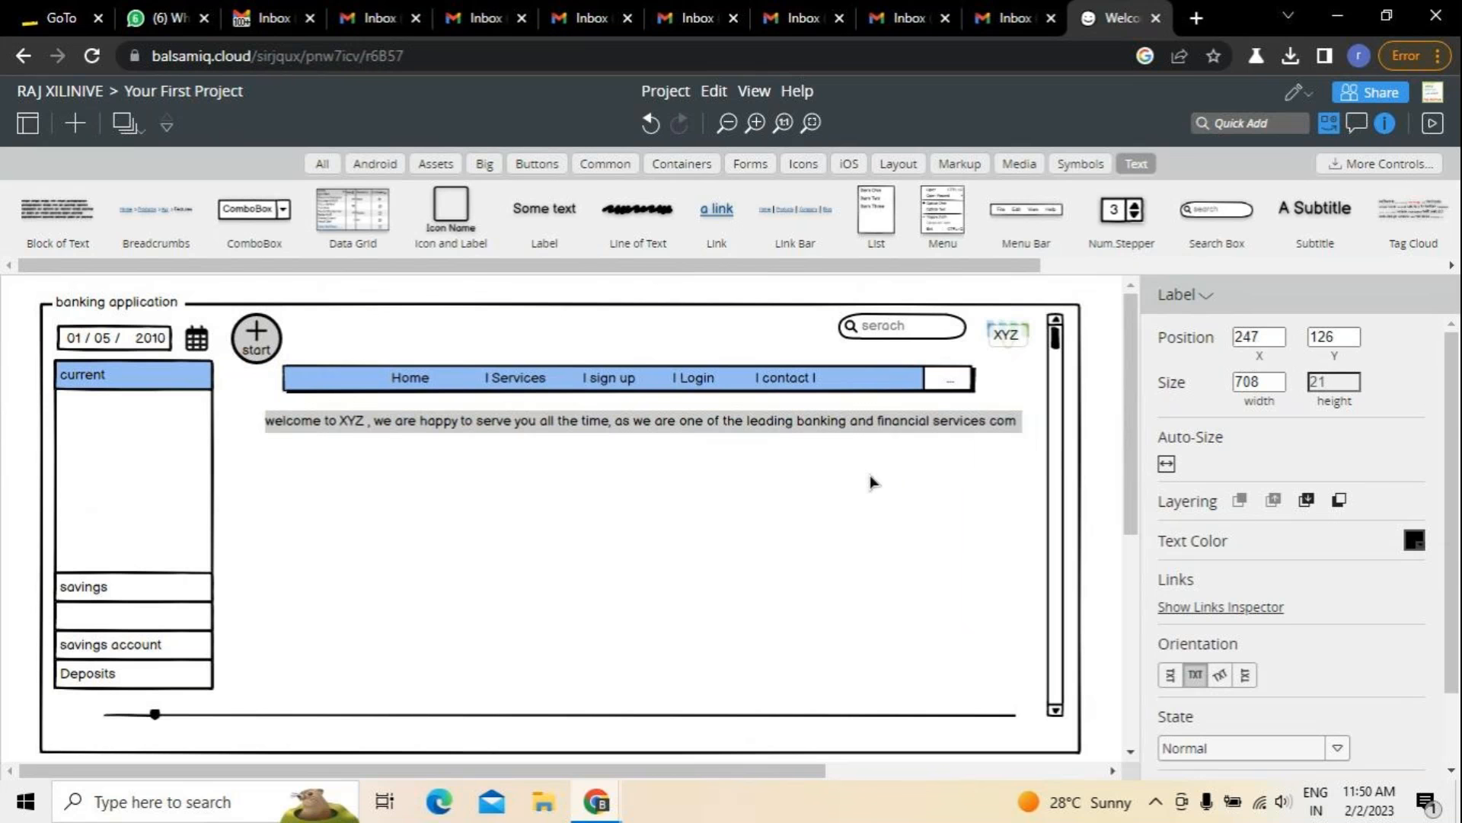
left_click_drag(1023, 421, 994, 421)
Delete the end of the welcome Label's text about services to individuals, corporates, institutions and industries.
double_click(994, 423)
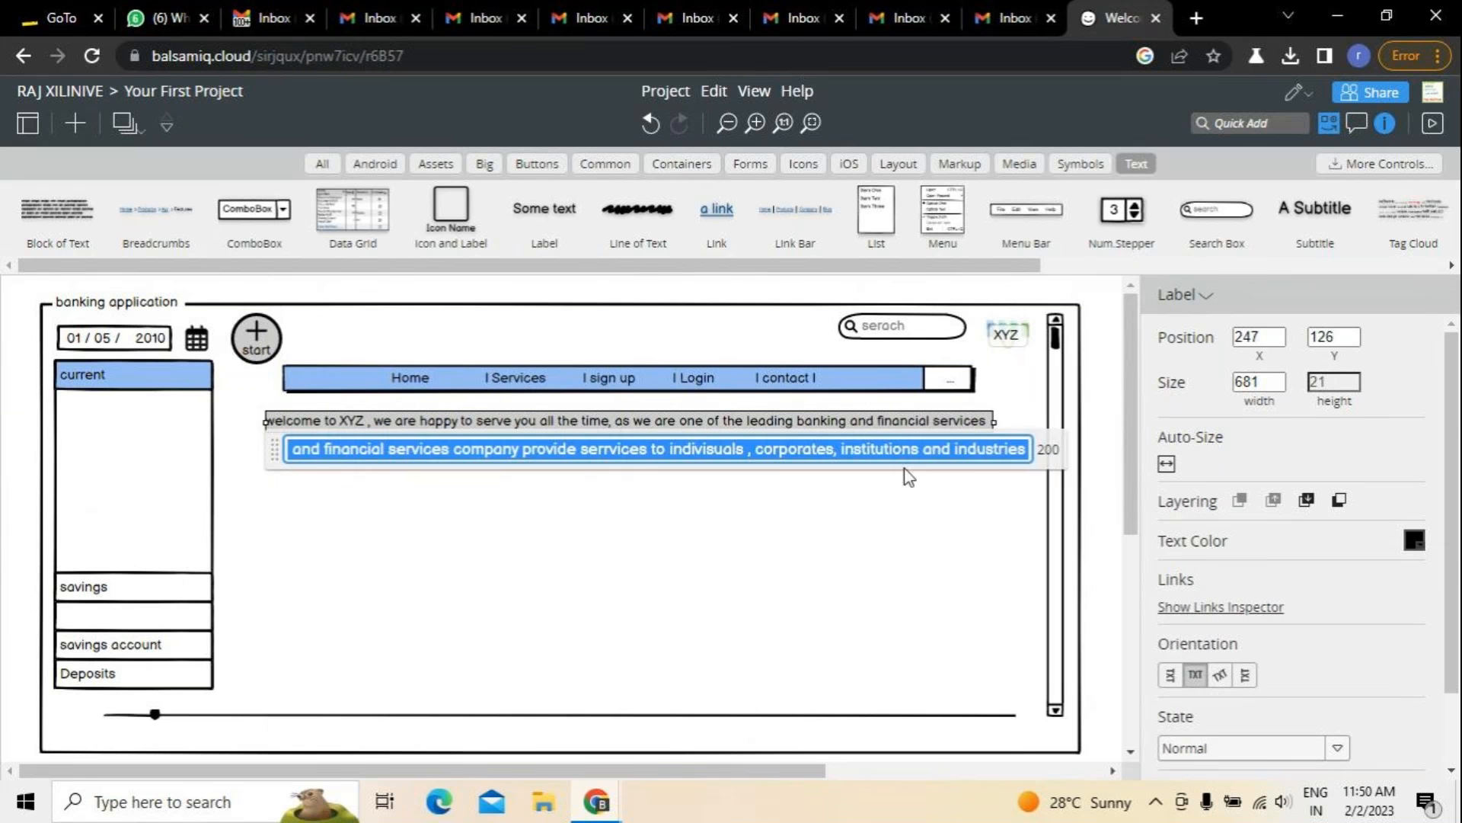
left_click(1028, 449)
key("BackSpace")
key("BackSpace")
key("BackSpace")
key("BackSpace")
key("BackSpace")
key("BackSpace")
key("BackSpace")
key("BackSpace")
key("BackSpace")
key("BackSpace")
key("BackSpace")
key("BackSpace")
key("BackSpace")
key("BackSpace")
key("BackSpace")
key("BackSpace")
key("BackSpace")
key("BackSpace")
key("BackSpace")
key("BackSpace")
key("BackSpace")
key("BackSpace")
key("BackSpace")
key("BackSpace")
key("BackSpace")
key("BackSpace")
key("BackSpace")
key("BackSpace")
key("BackSpace")
key("BackSpace")
key("BackSpace")
key("BackSpace")
key("BackSpace")
key("BackSpace")
key("BackSpace")
key("BackSpace")
key("BackSpace")
key("BackSpace")
key("BackSpace")
key("BackSpace")
key("BackSpace")
key("BackSpace")
key("BackSpace")
key("BackSpace")
key("BackSpace")
key("BackSpace")
key("BackSpace")
key("BackSpace")
key("BackSpace")
key("BackSpace")
key("BackSpace")
key("BackSpace")
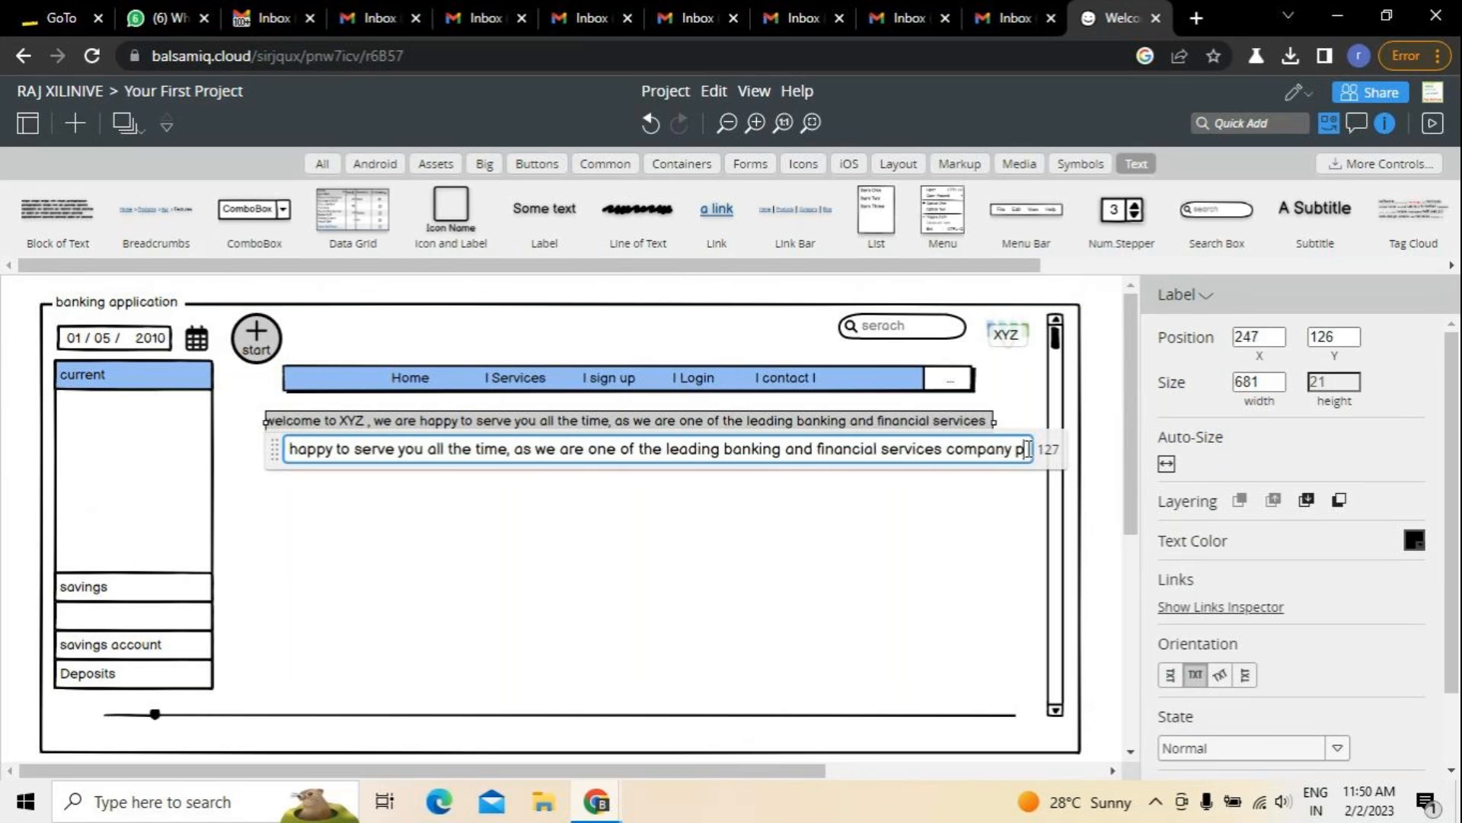
key("Return")
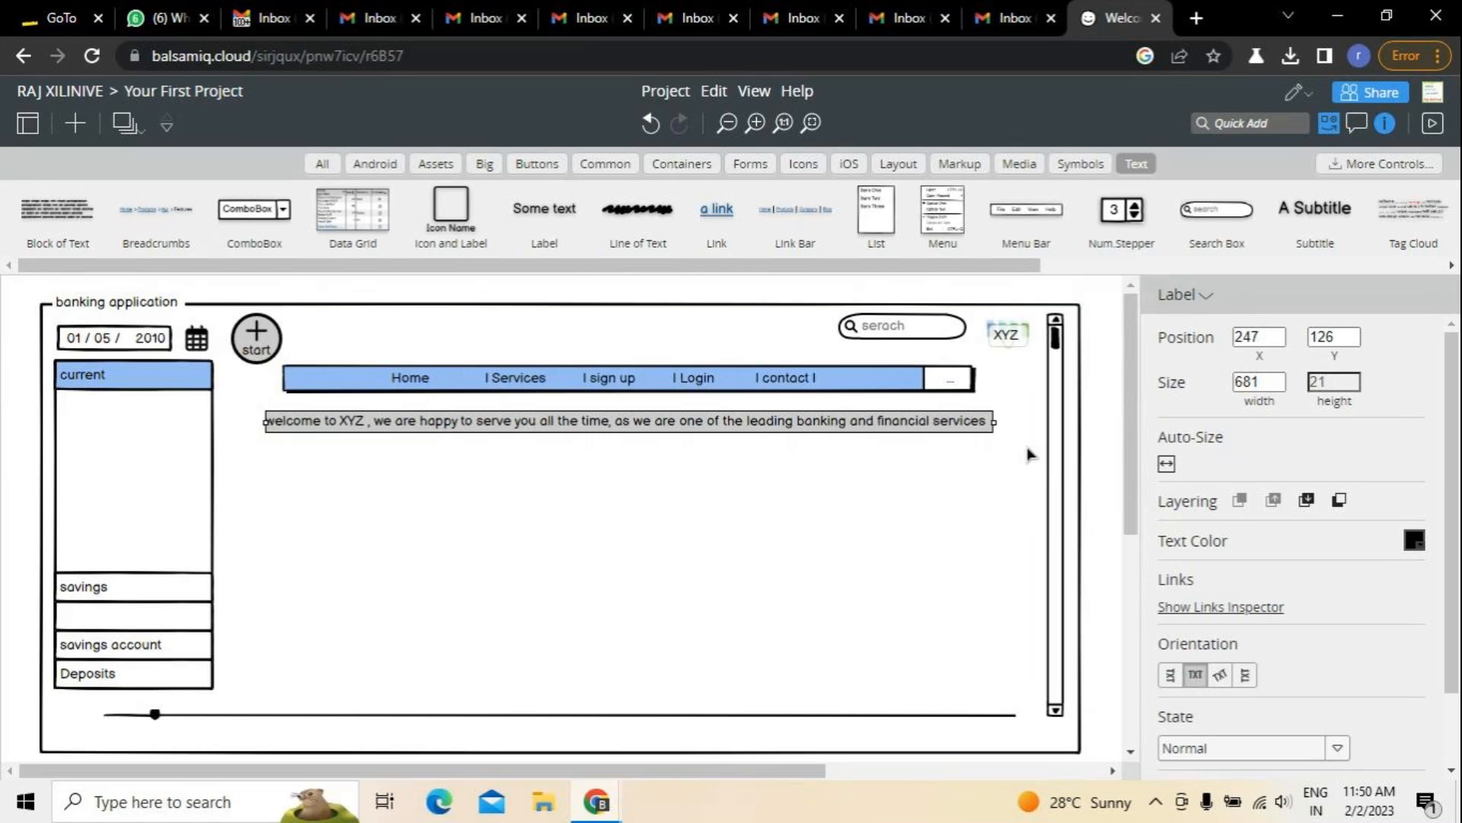
Widen the welcome Label to about 748 and place it at about X 223, Y 126.
left_click(515, 500)
left_click(474, 425)
left_click_drag(994, 422, 1045, 425)
mouse_move(262, 423)
left_mouse_down()
mouse_move(228, 425)
mouse_move(250, 428)
left_mouse_up()
left_click(423, 421)
left_click_drag(446, 427, 441, 431)
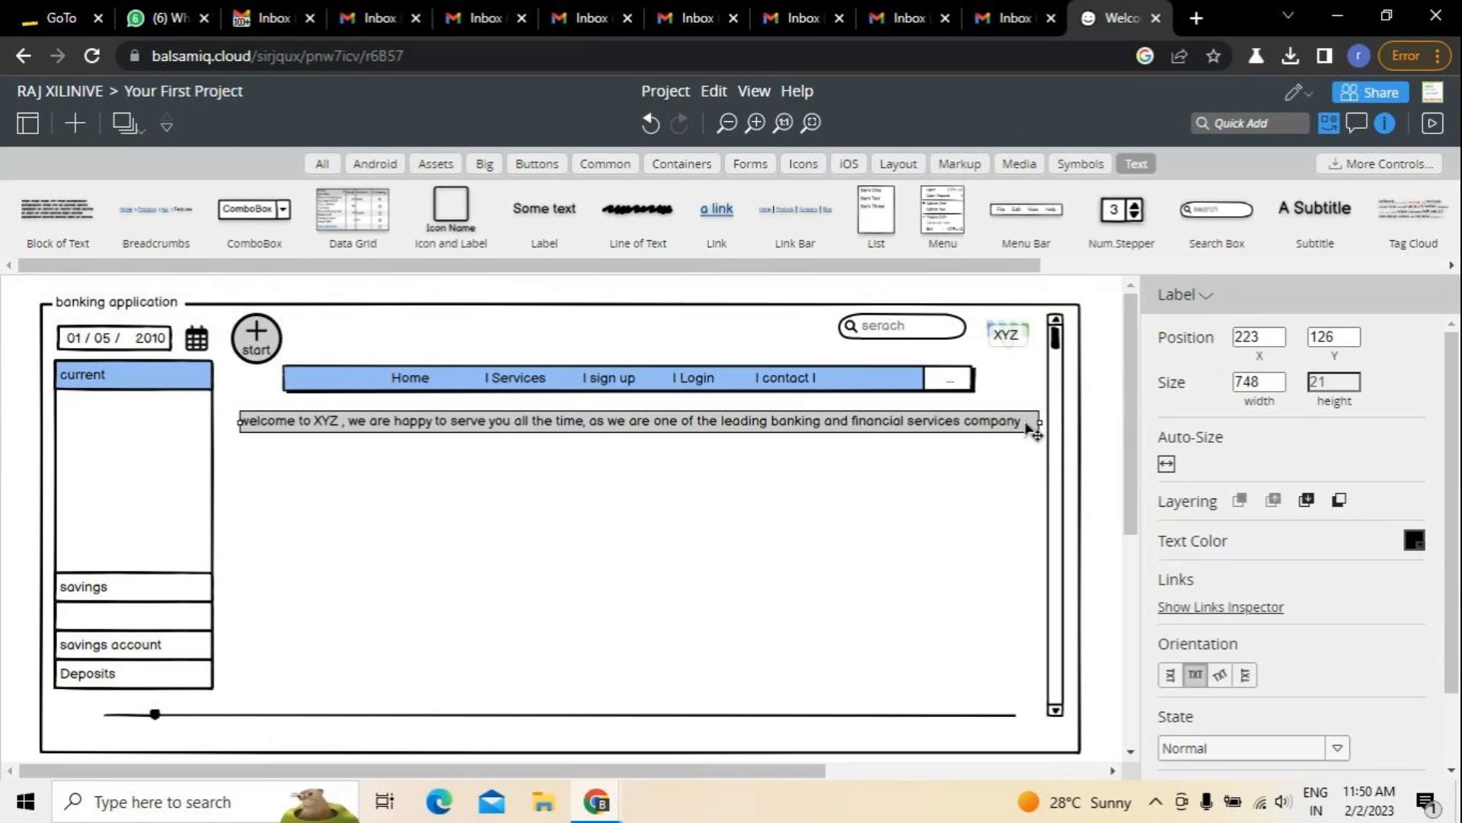
left_click(876, 573)
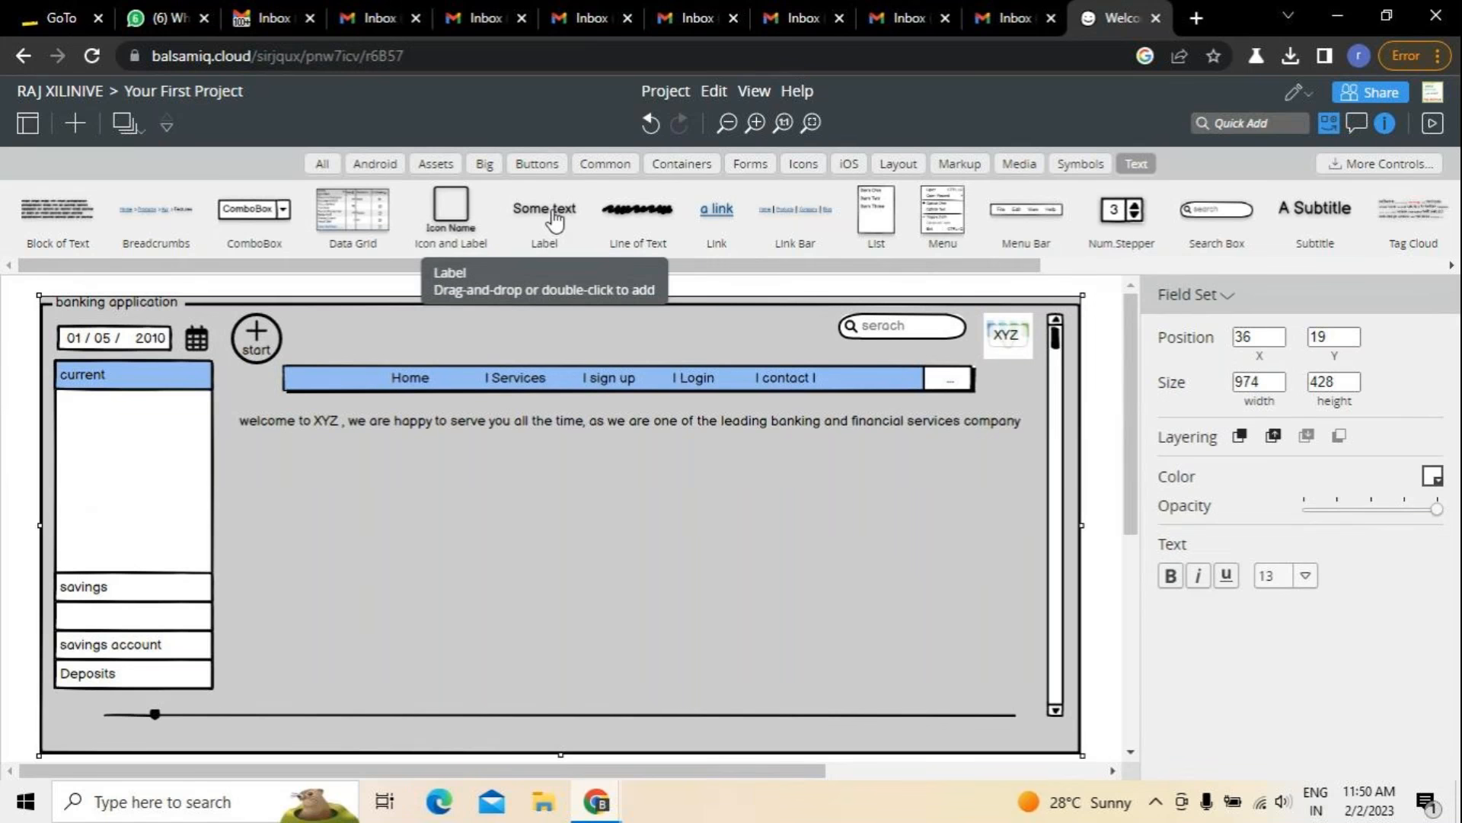
Add a Label reading "Please raech out us 24/ 7 about the services we offer, Thank you" directly beneath the welcome Label, aligned with its start.
left_click_drag(554, 220, 280, 452)
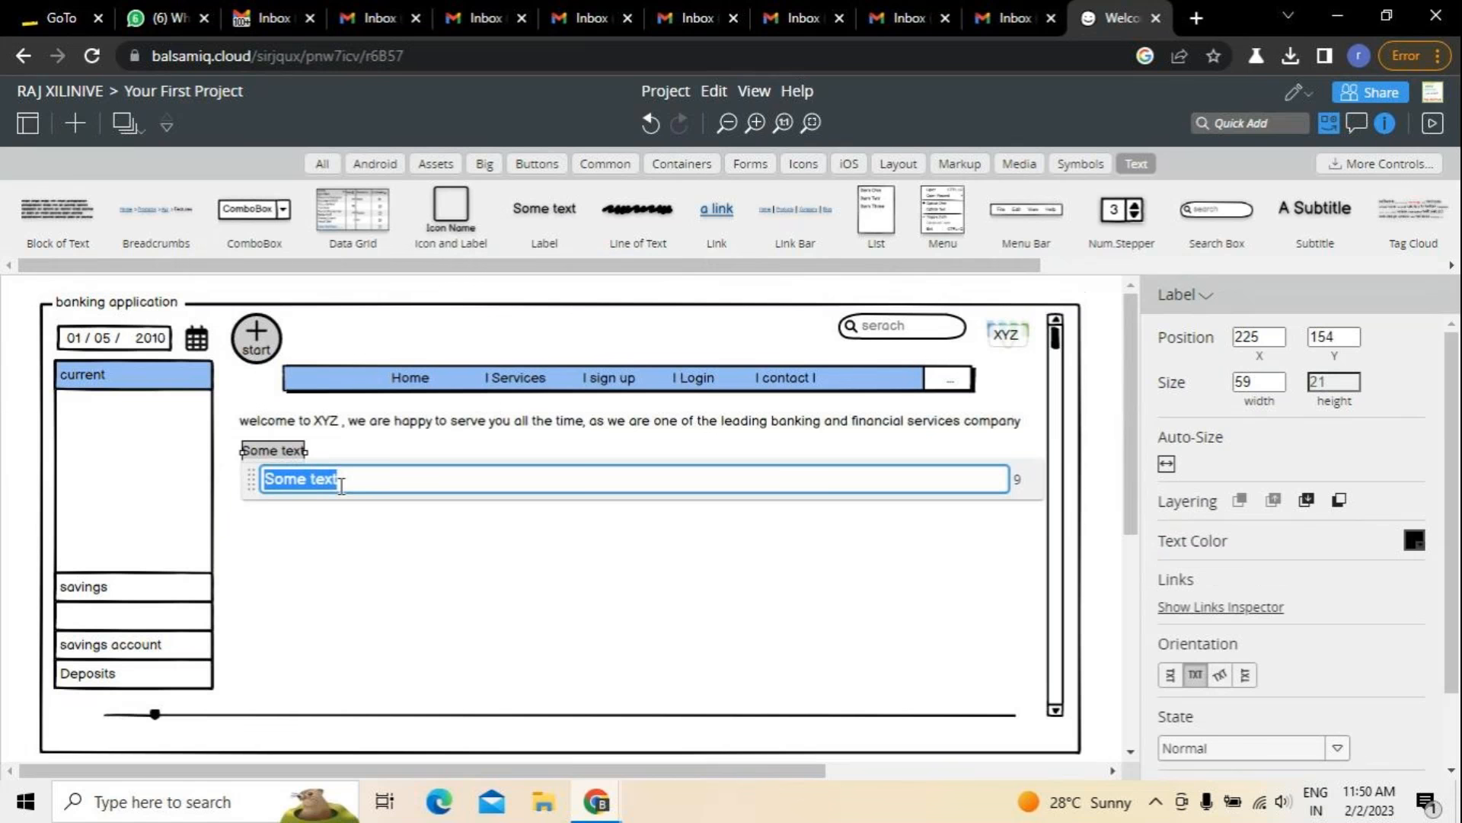
type("Please ")
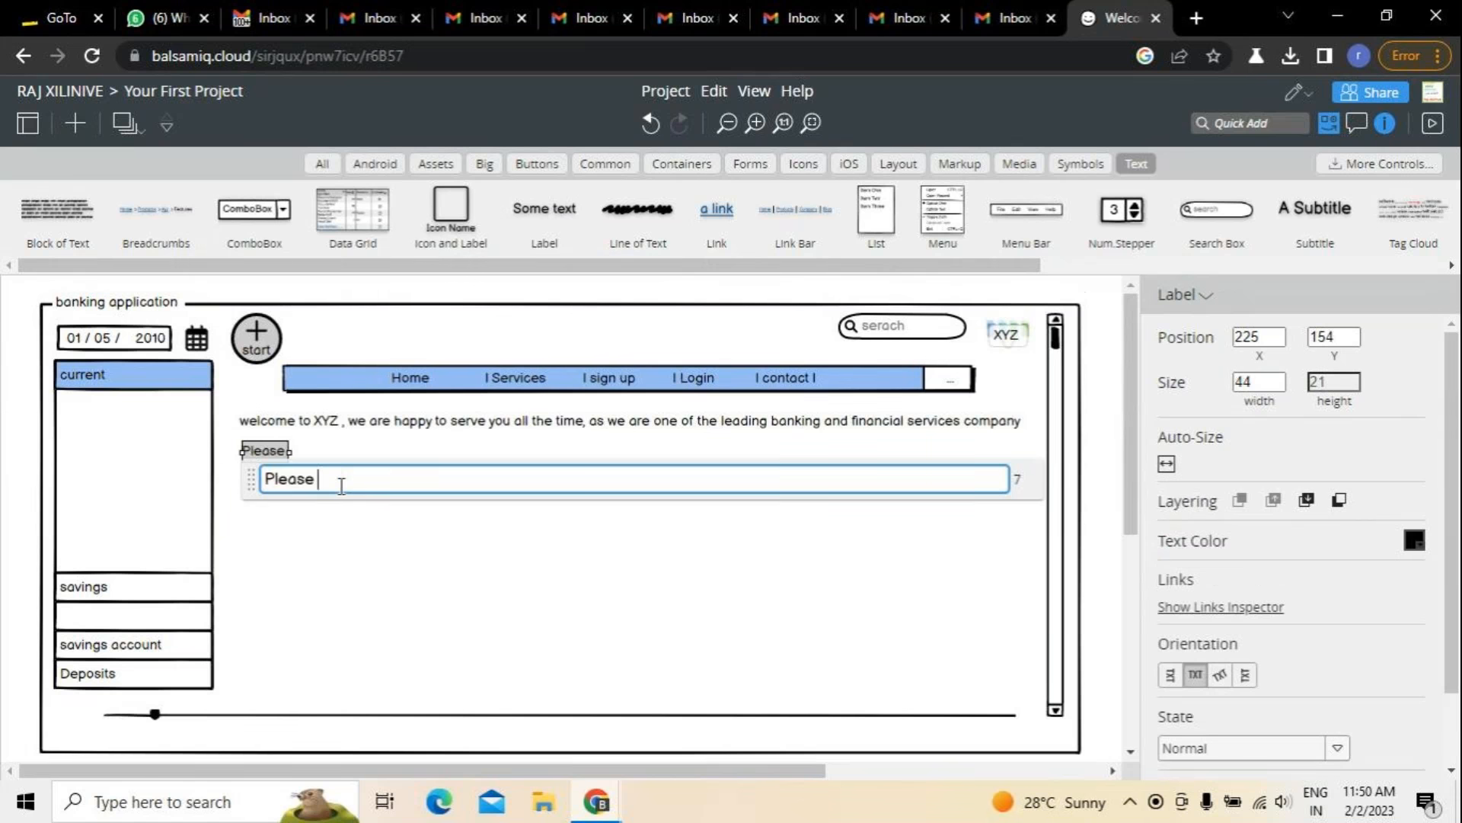
type("raech out ")
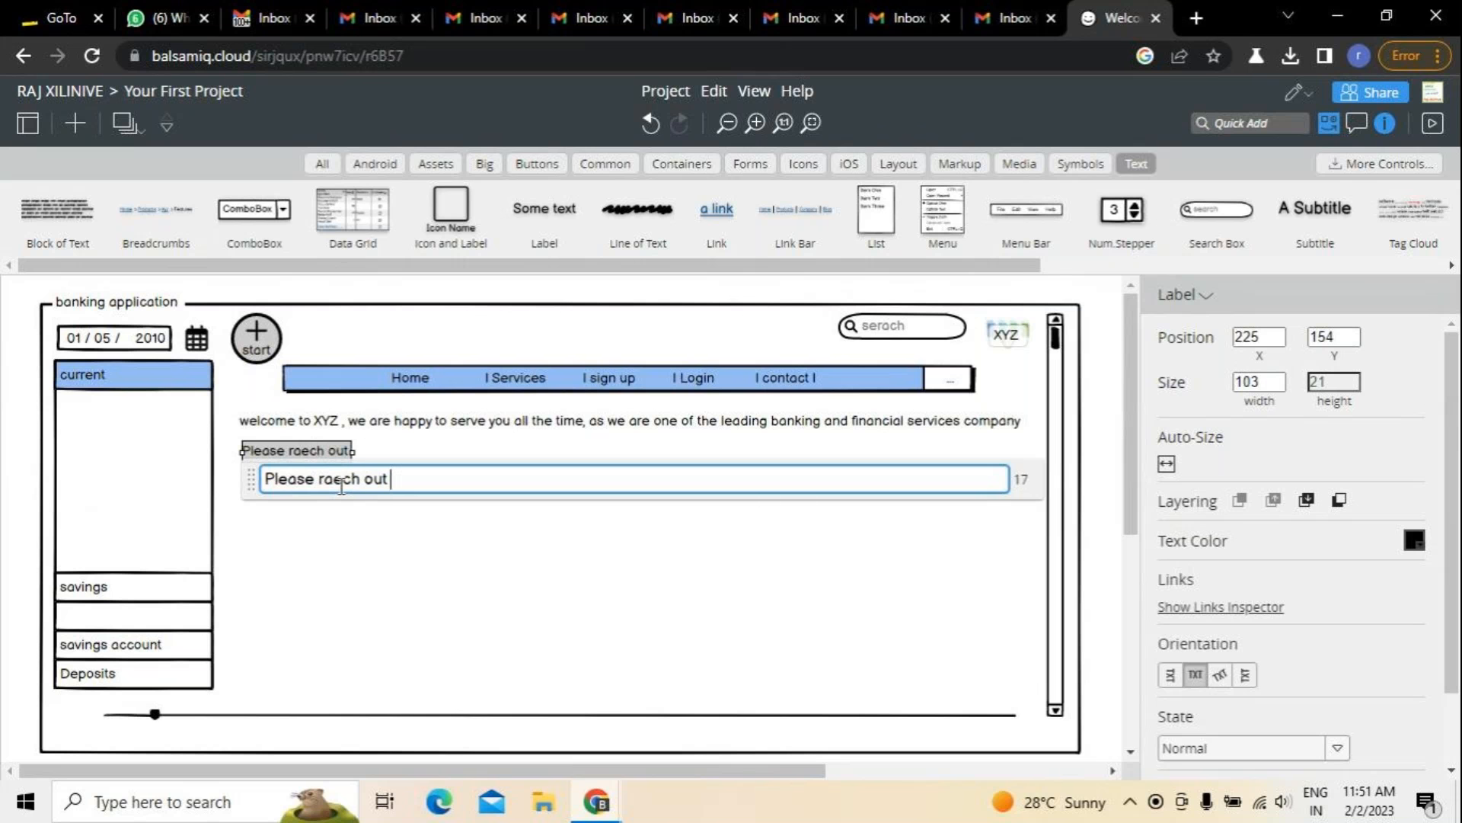
type("us 24/ 7 about the services we of")
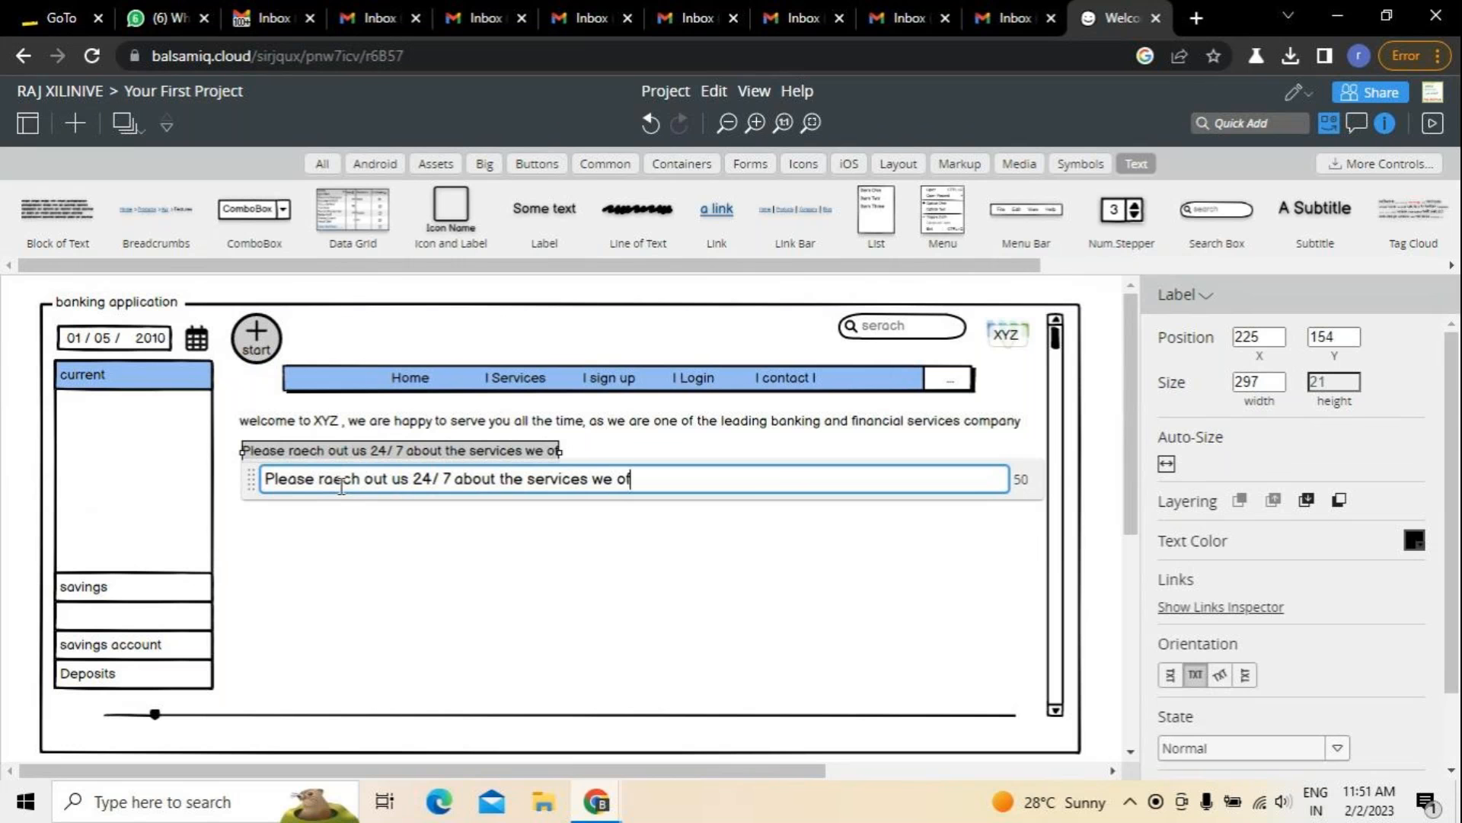
type("fer, Thank")
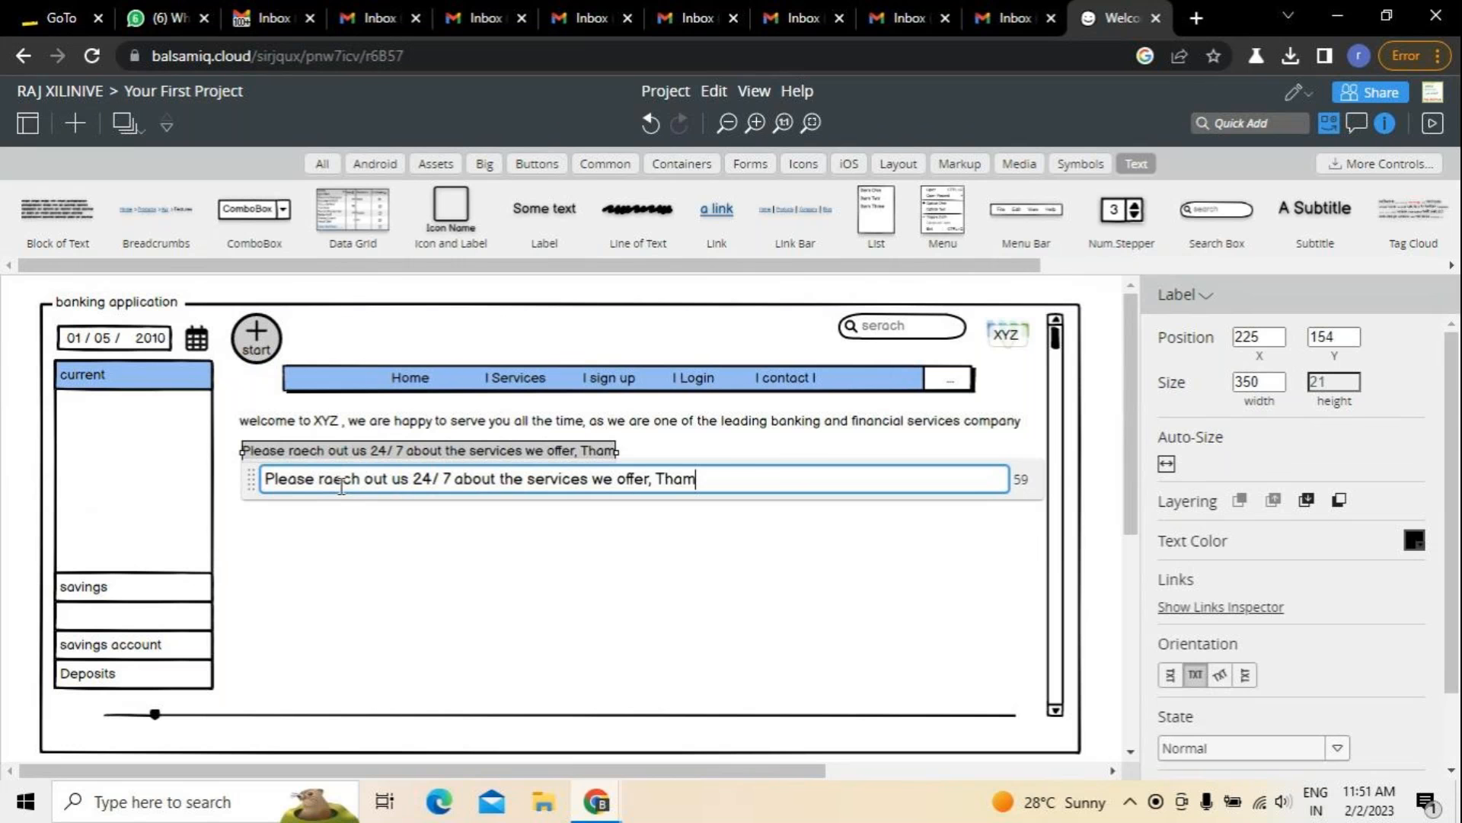
key("BackSpace")
key("BackSpace")
key("BackSpace")
type("o")
key("BackSpace")
type("ank ypu")
key("BackSpace")
key("BackSpace")
key("BackSpace")
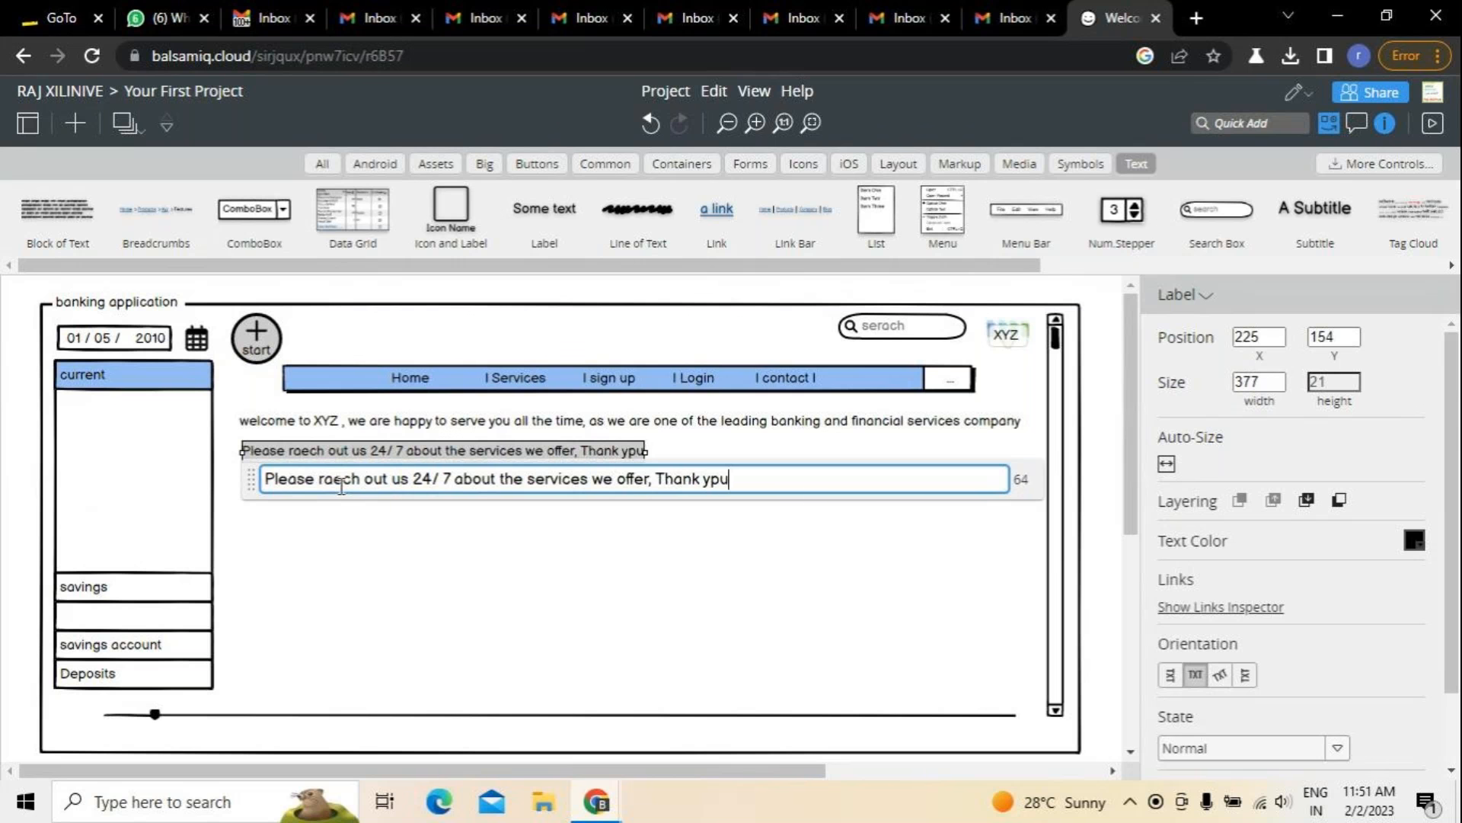
type("ou")
left_click(592, 550)
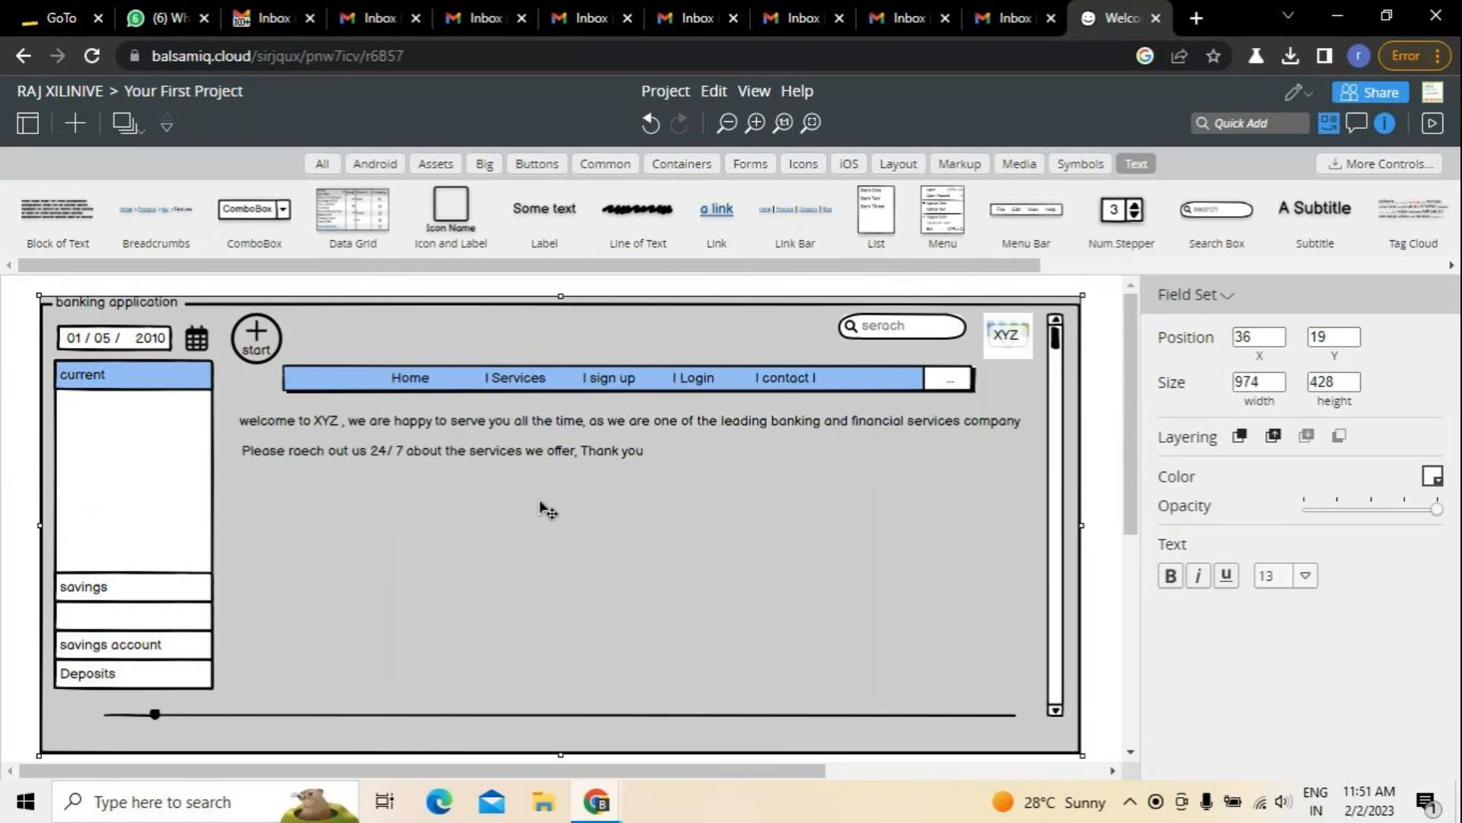
left_click_drag(551, 456, 554, 450)
left_click(598, 552)
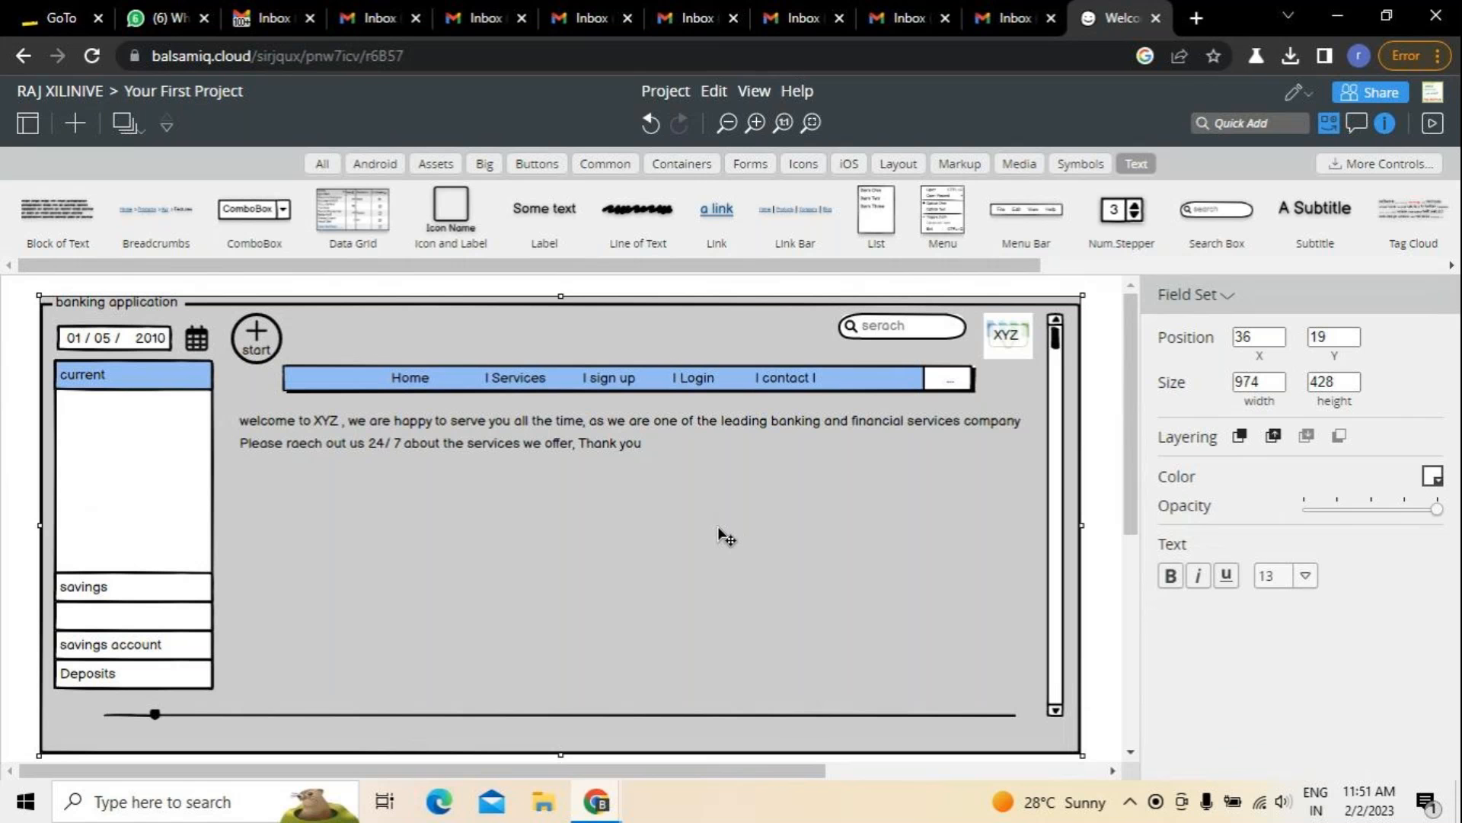
left_click_drag(795, 220, 740, 527)
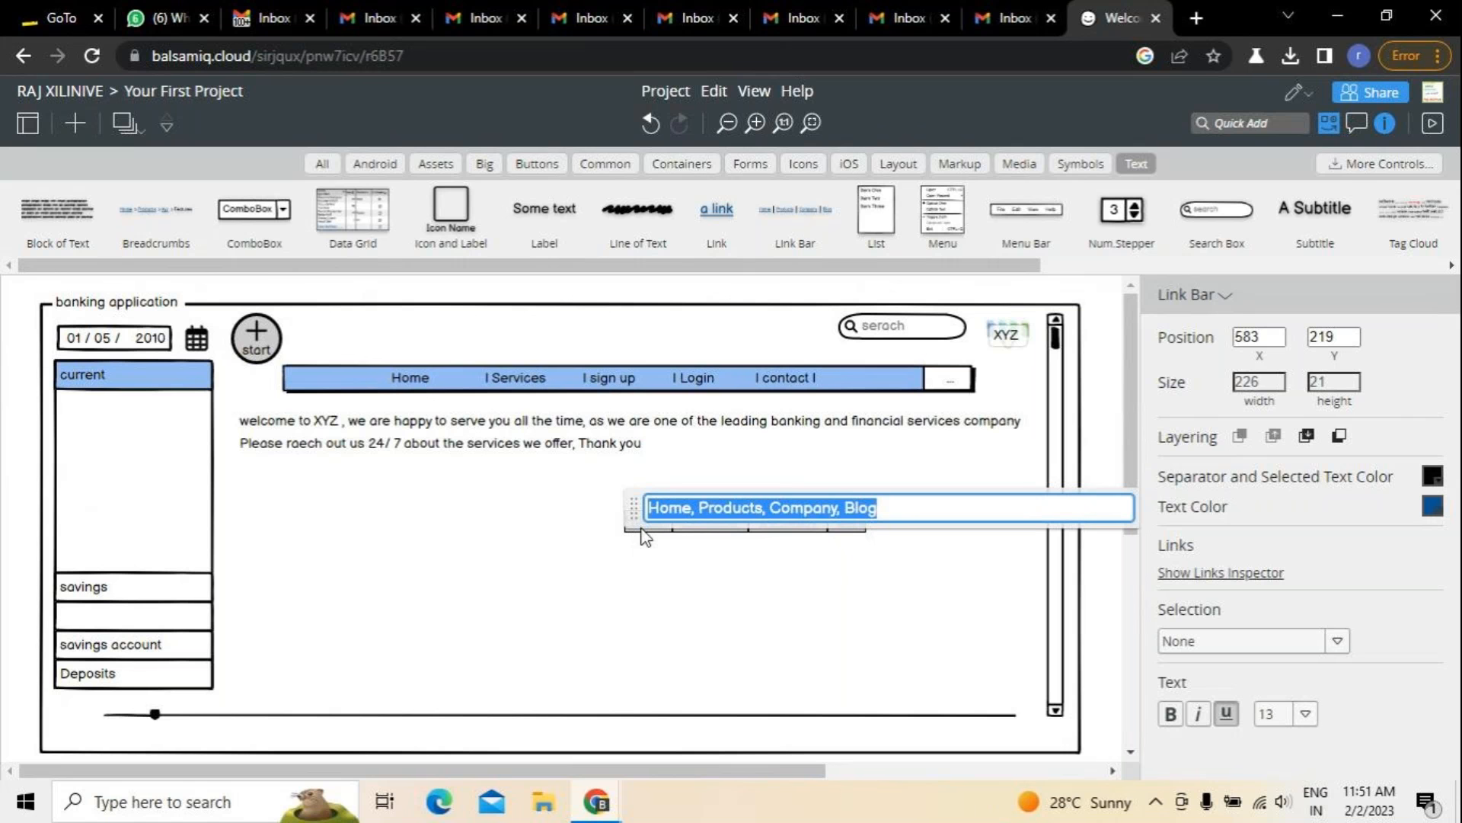
key("BackSpace")
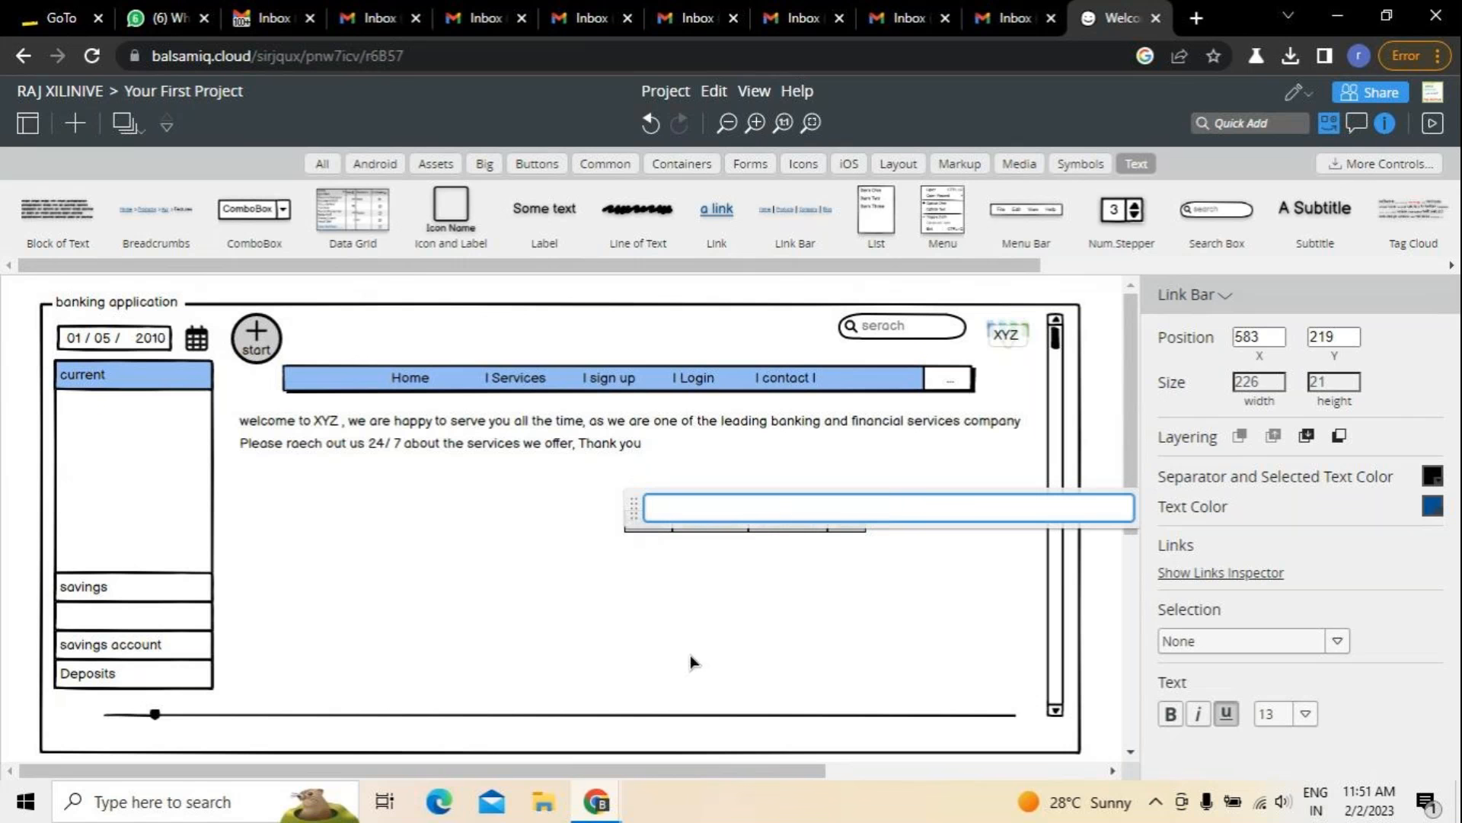
left_click(694, 658)
left_click(679, 528)
left_click_drag(680, 526, 560, 493)
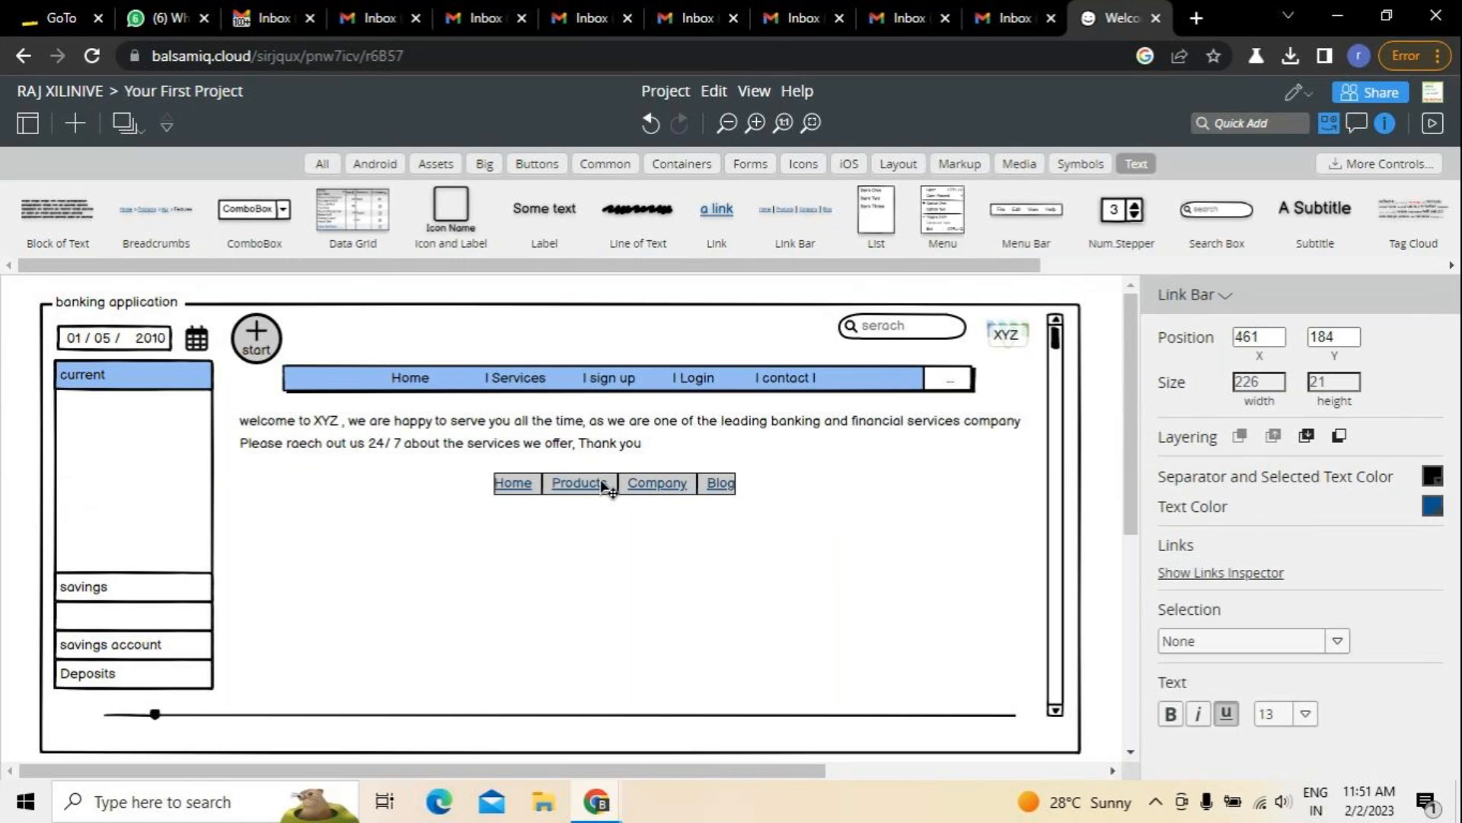
key("Delete")
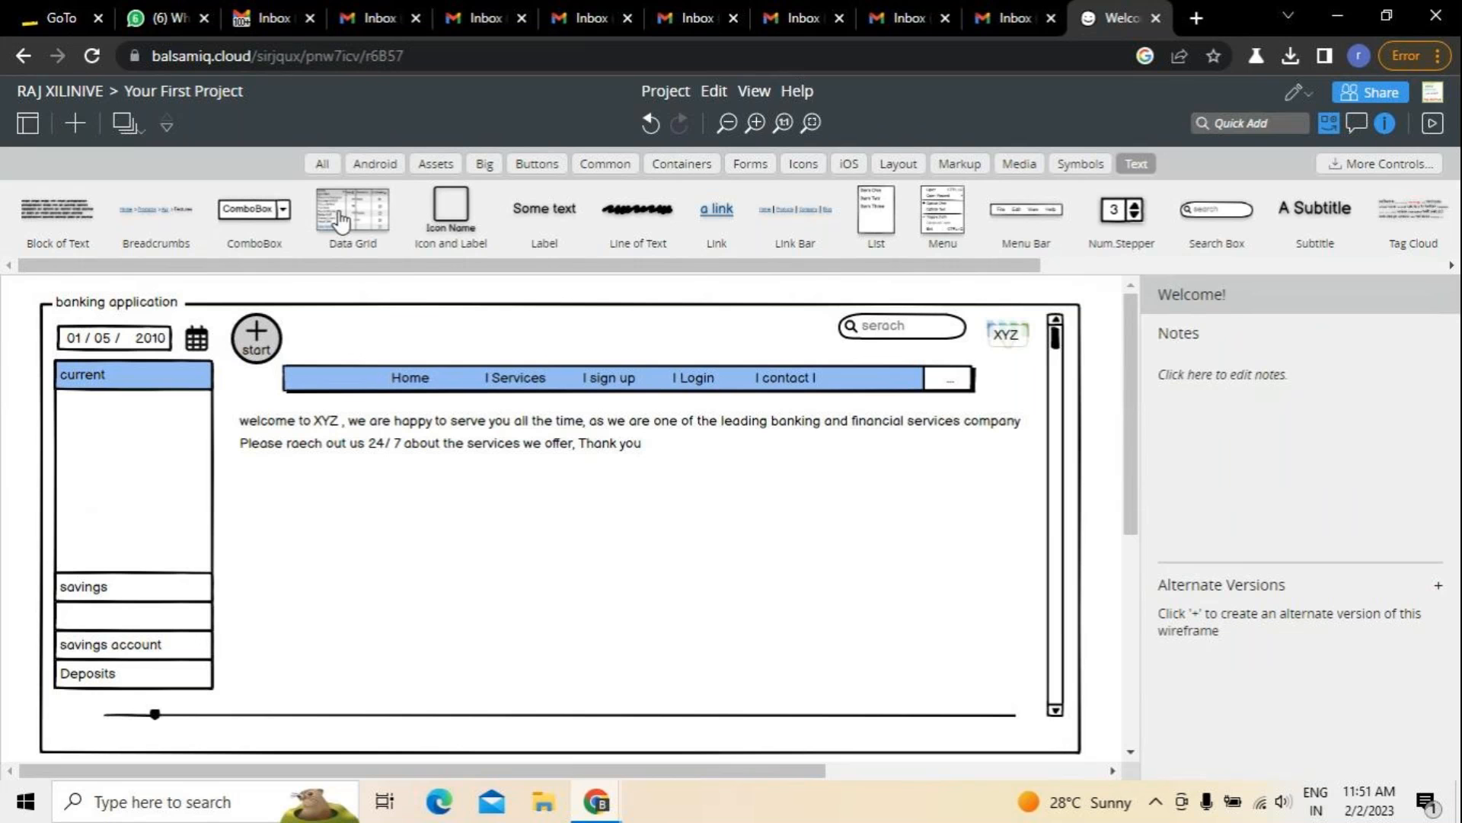
Add a Data Grid below the two Labels and resize it to about 739 by 236 at about X 223, Y 168.
left_click_drag(341, 221, 487, 618)
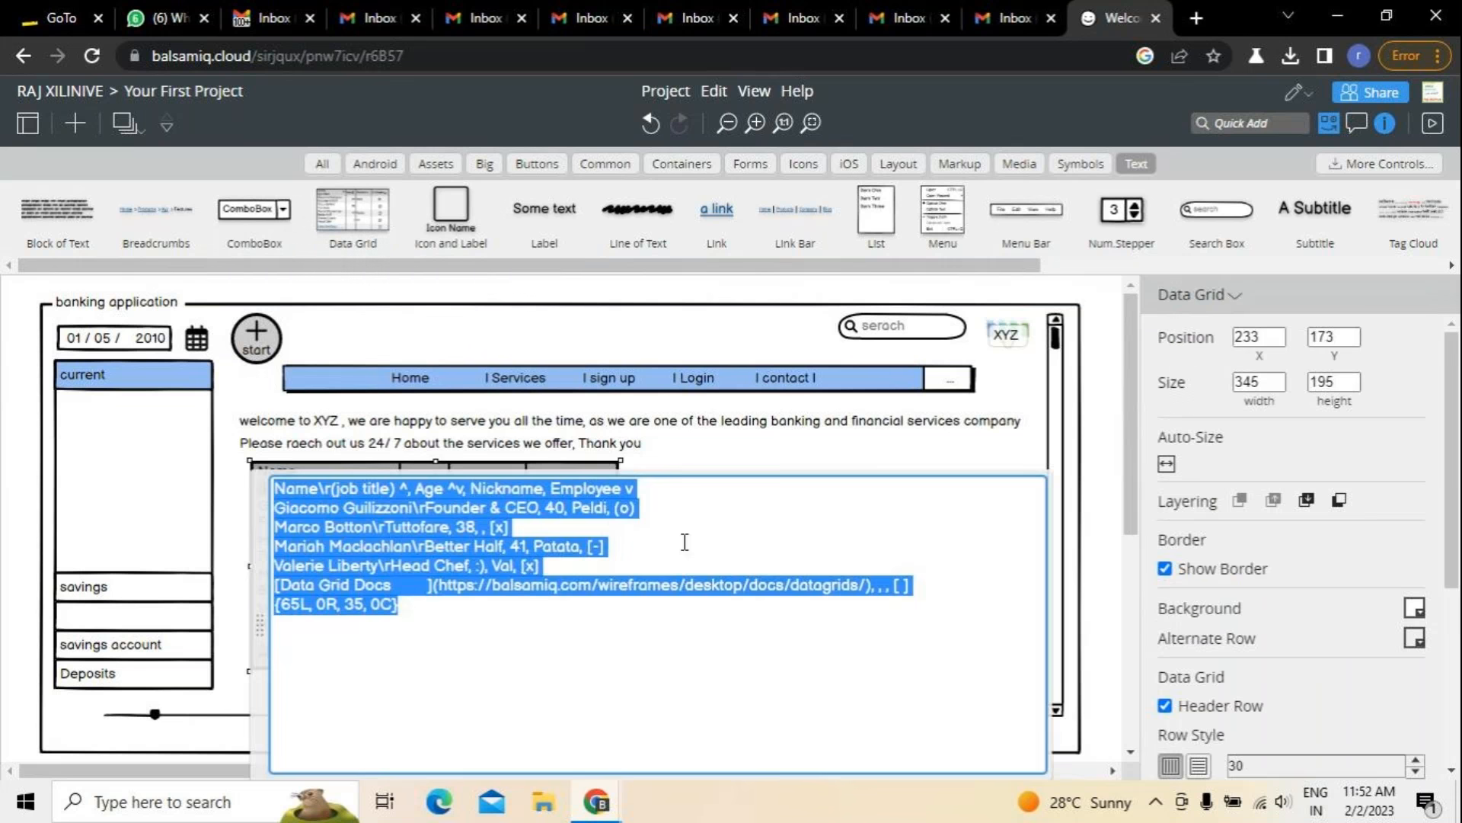
left_click(740, 437)
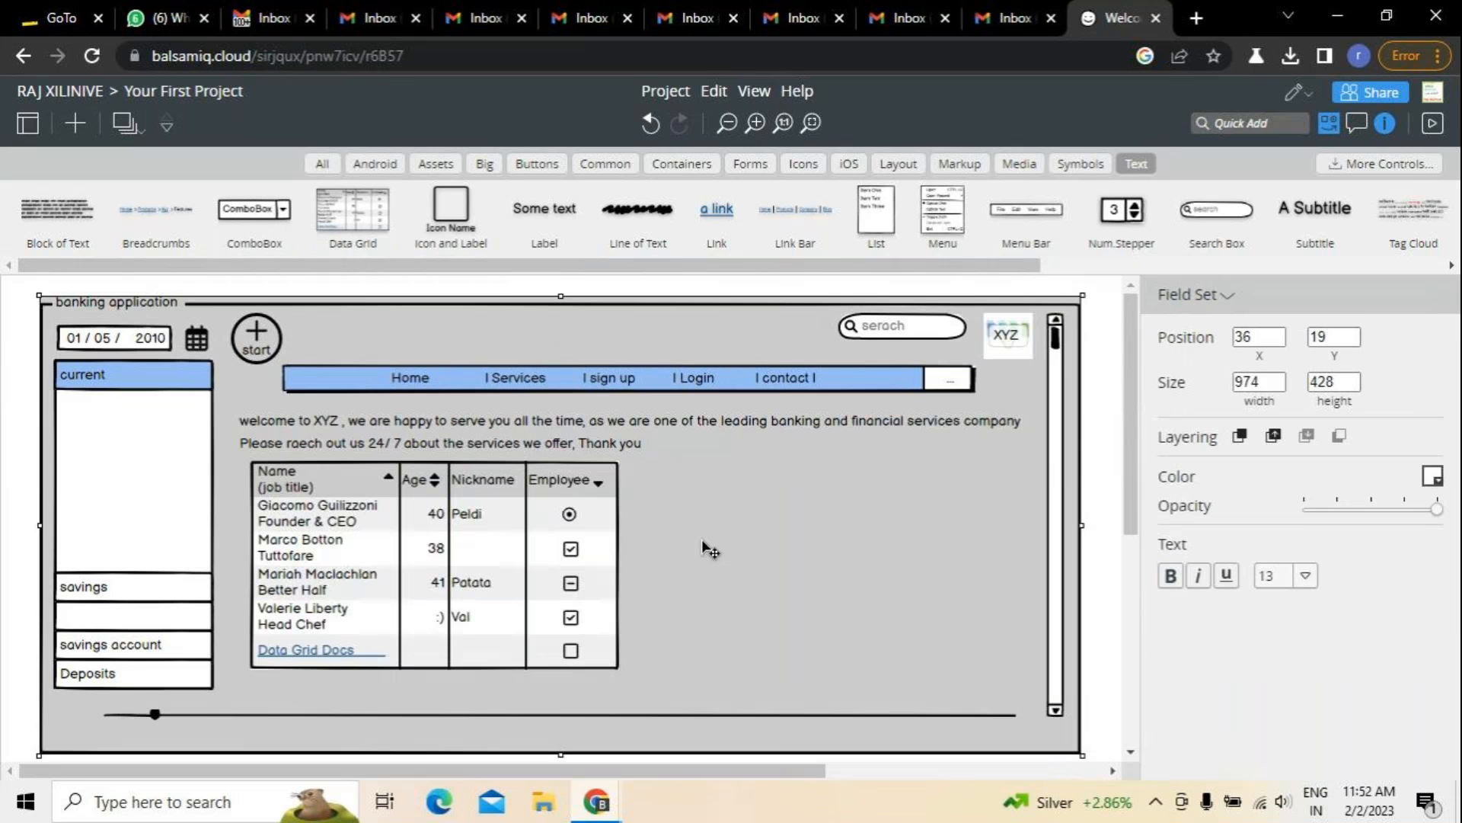
left_click(586, 624)
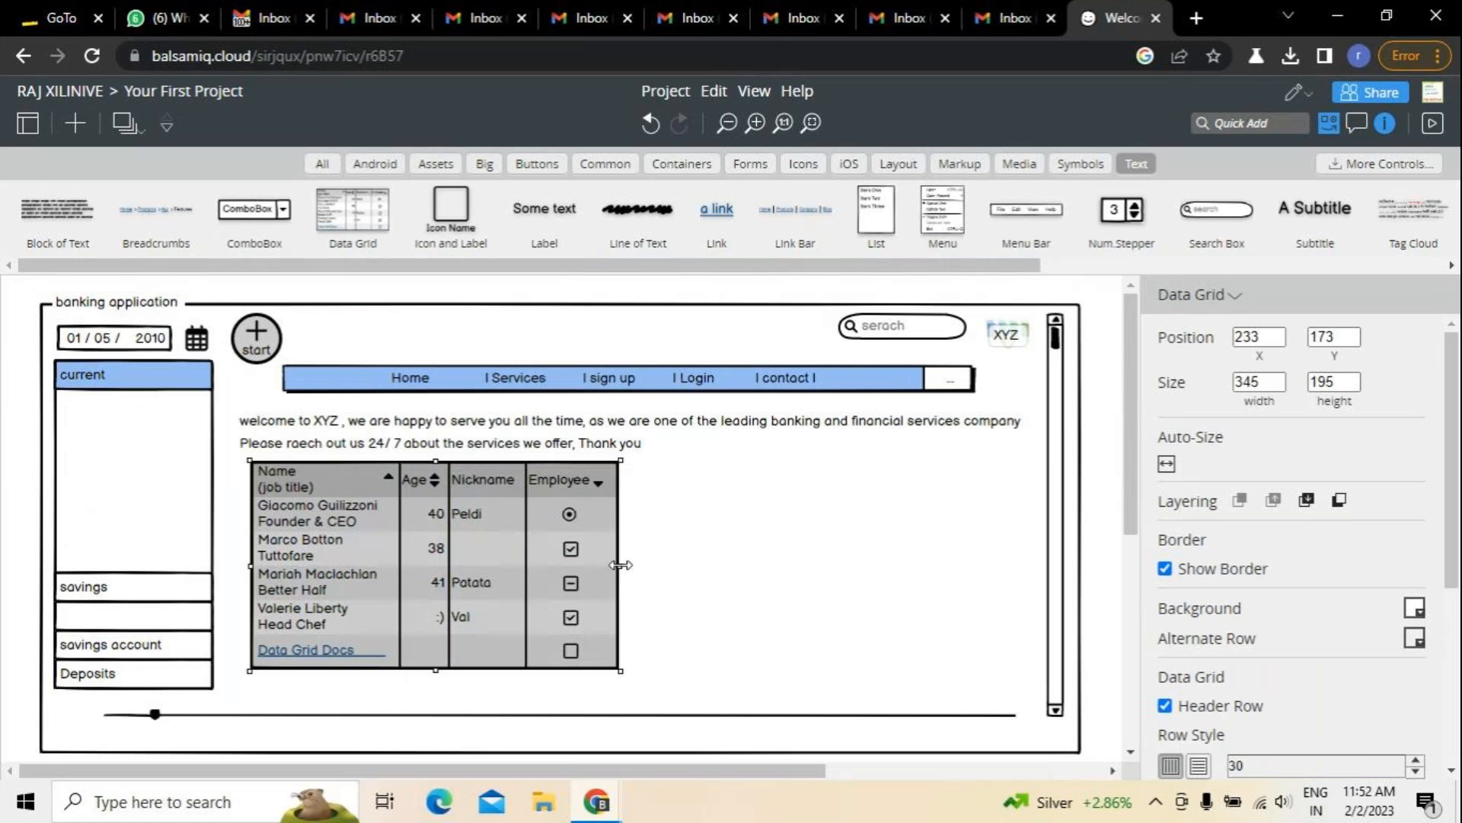
left_click_drag(621, 564, 1033, 567)
left_click_drag(249, 566, 242, 567)
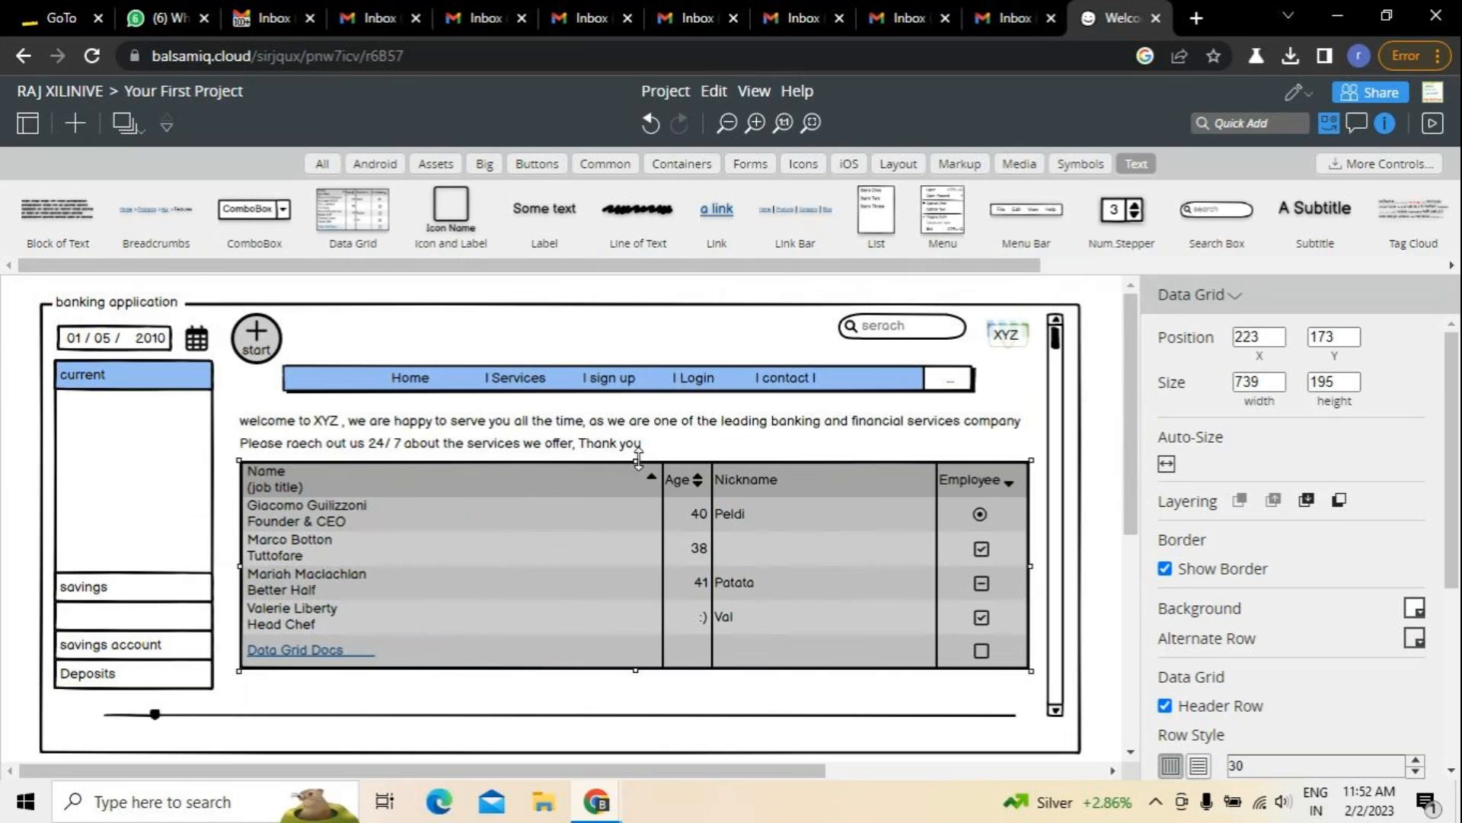
left_click_drag(638, 457, 639, 453)
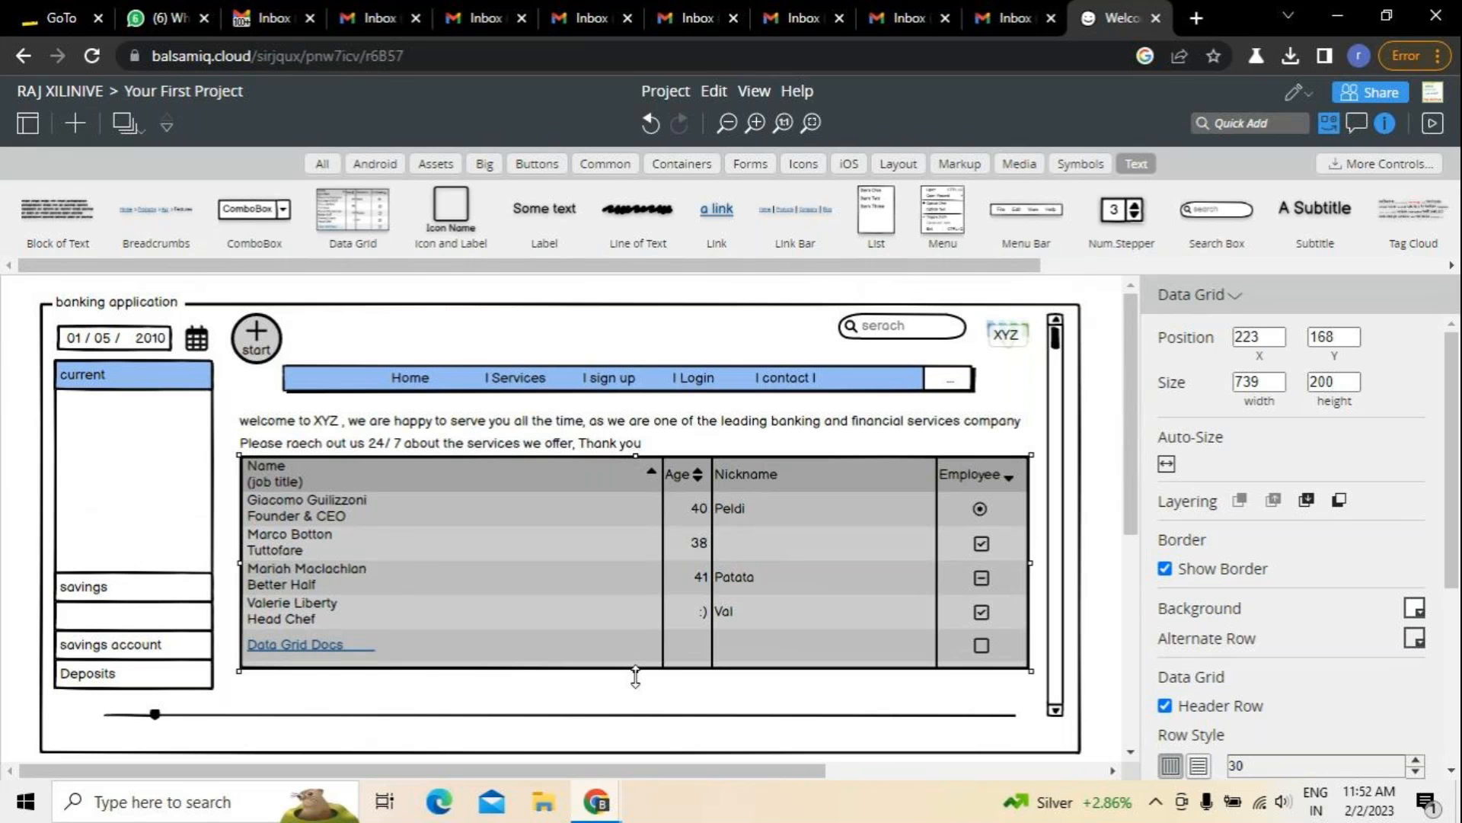
left_click_drag(636, 677, 632, 706)
left_click(402, 326)
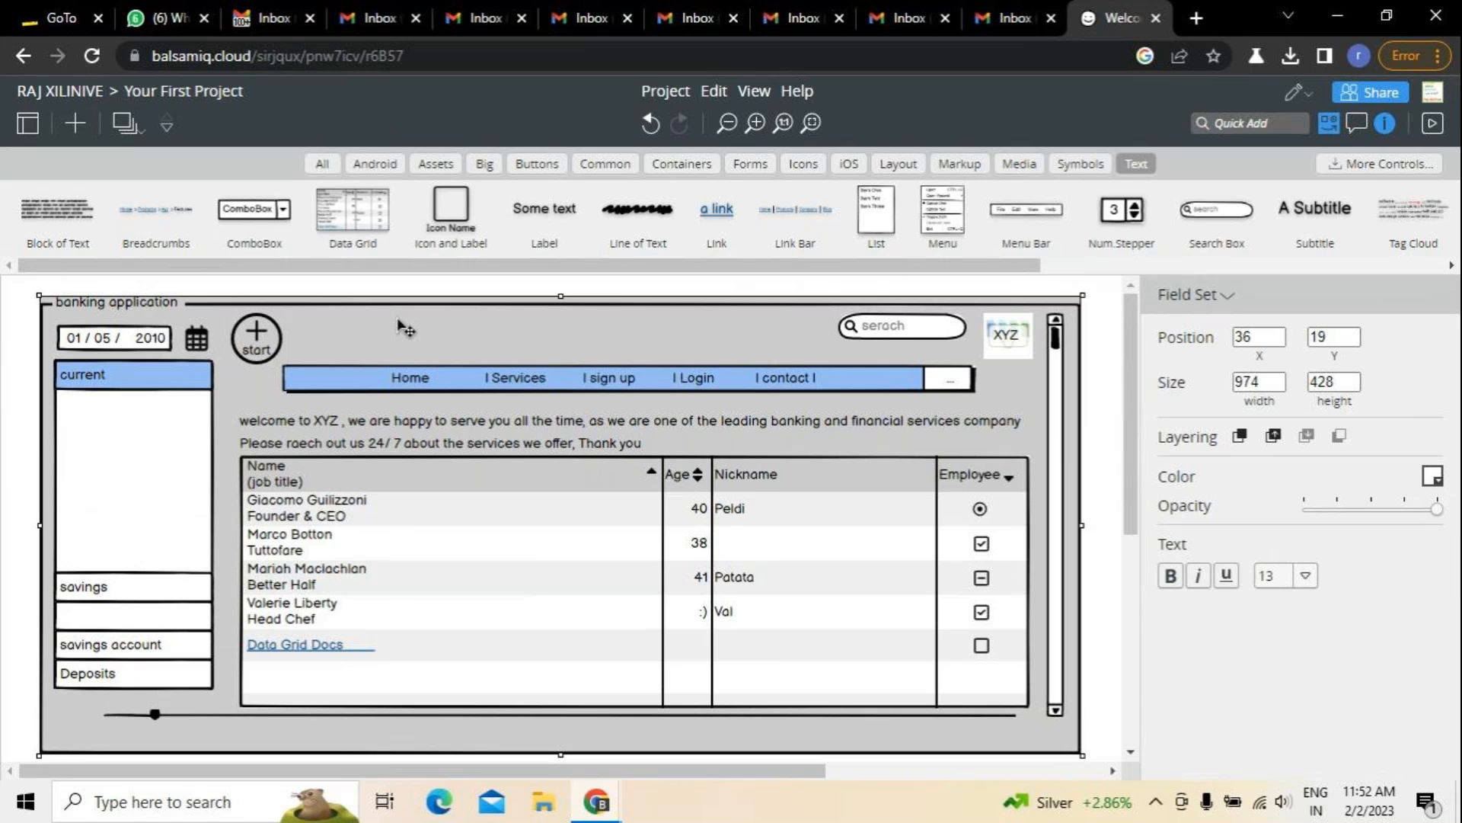
Widen the Data Grid slightly to about 742.
left_click(327, 499)
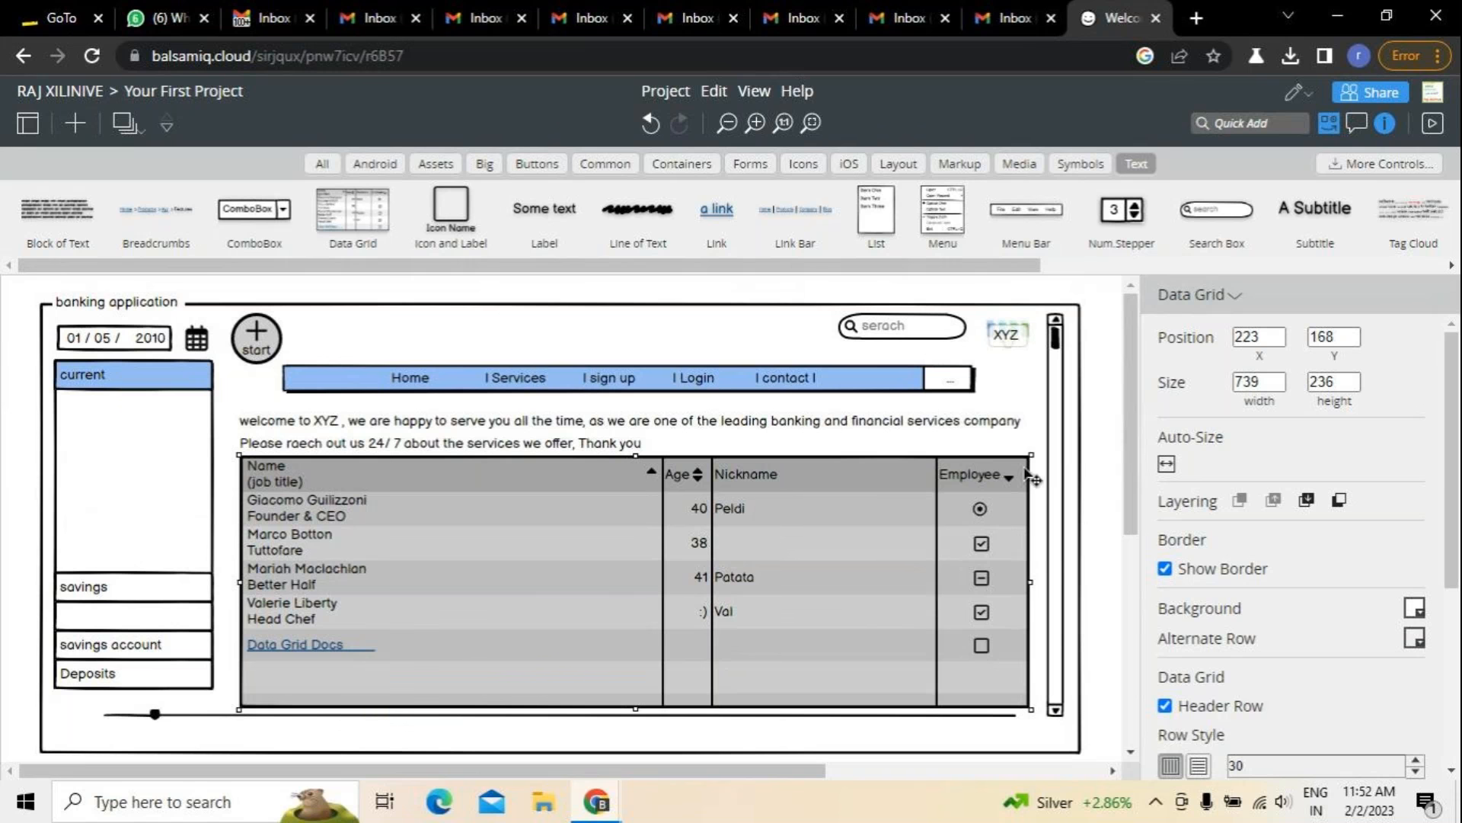
left_click_drag(1034, 452, 1038, 451)
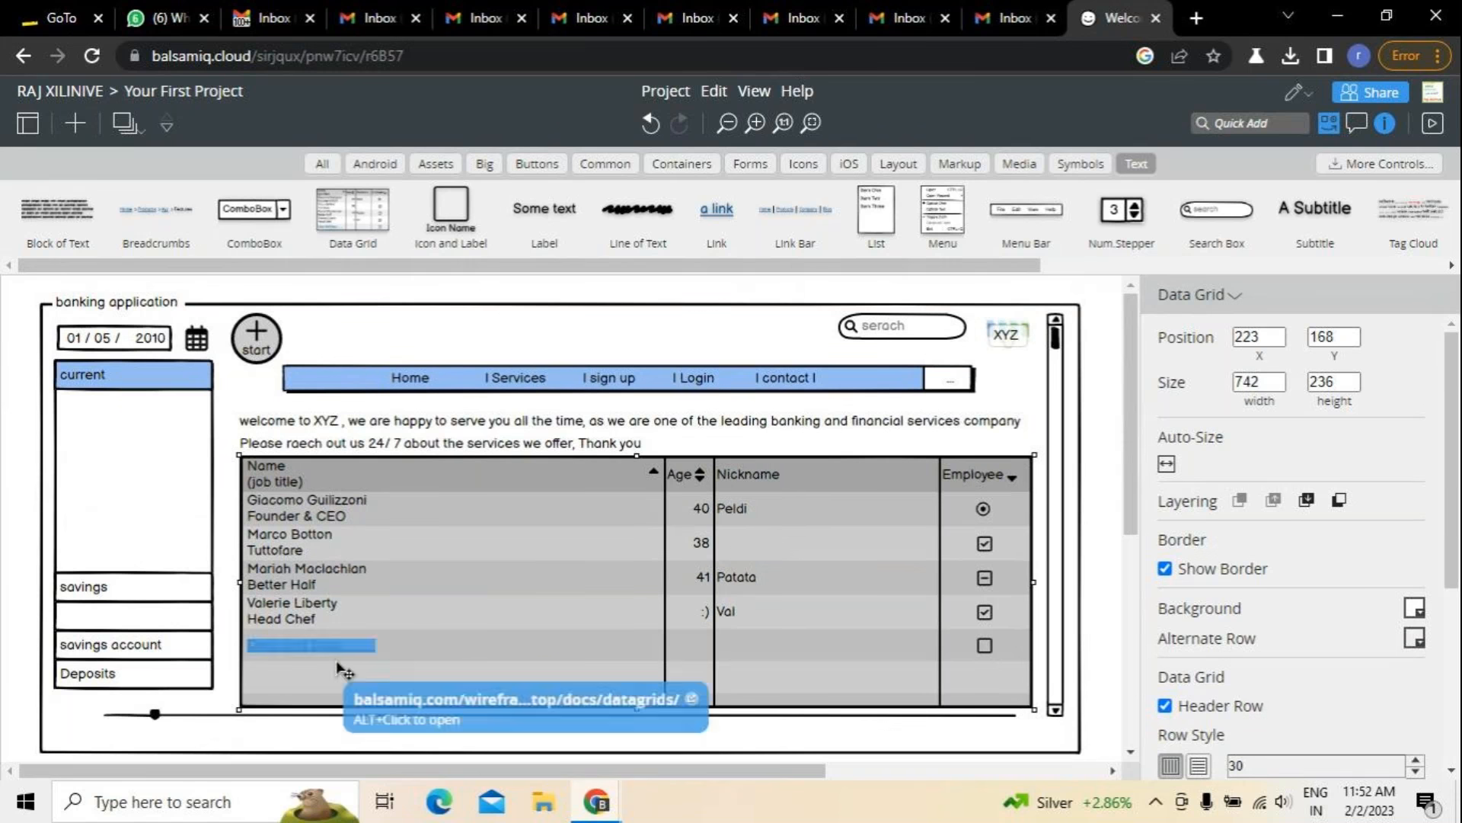
left_click_drag(237, 709, 234, 710)
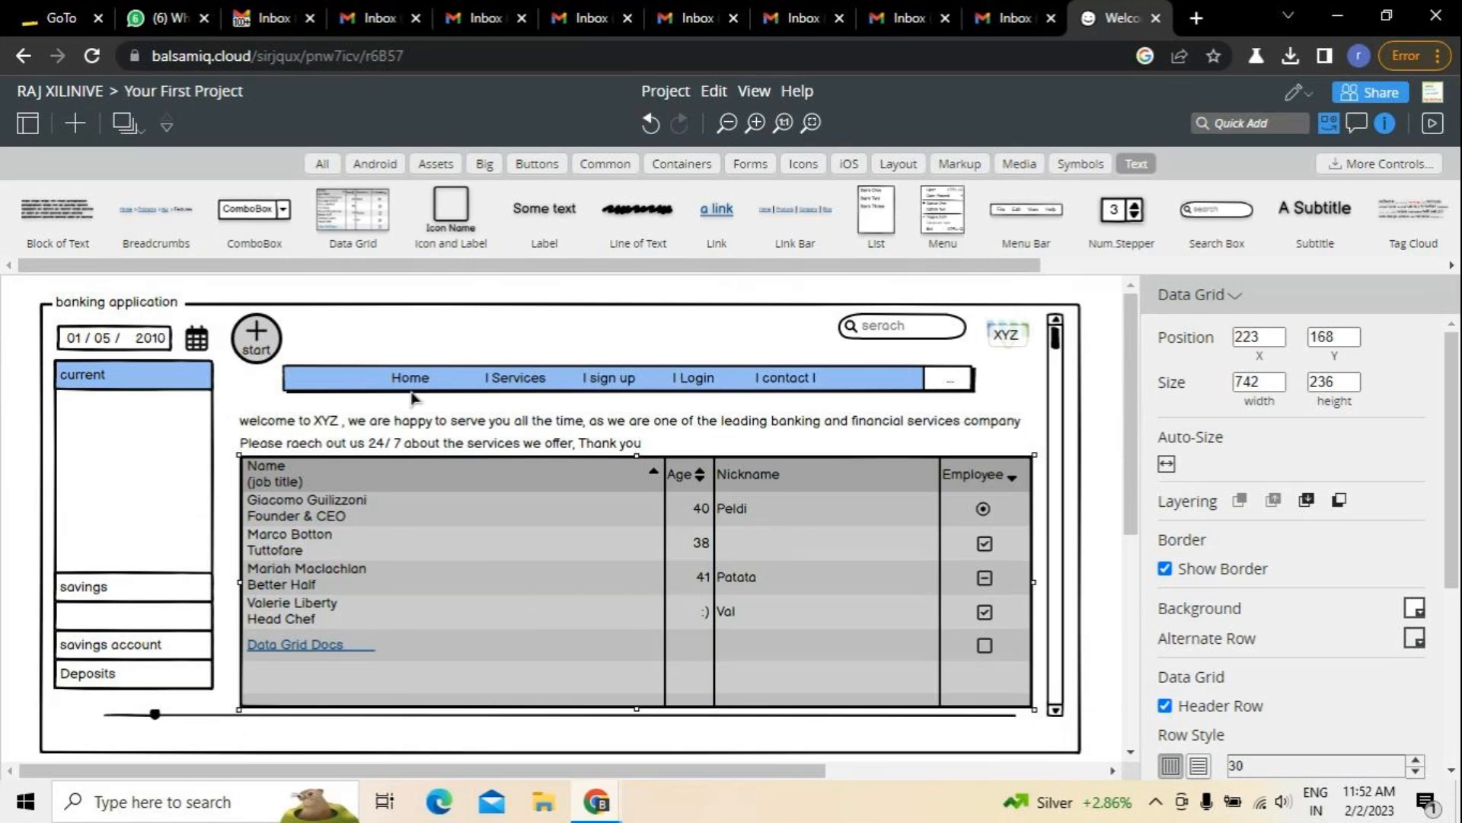
left_click(515, 331)
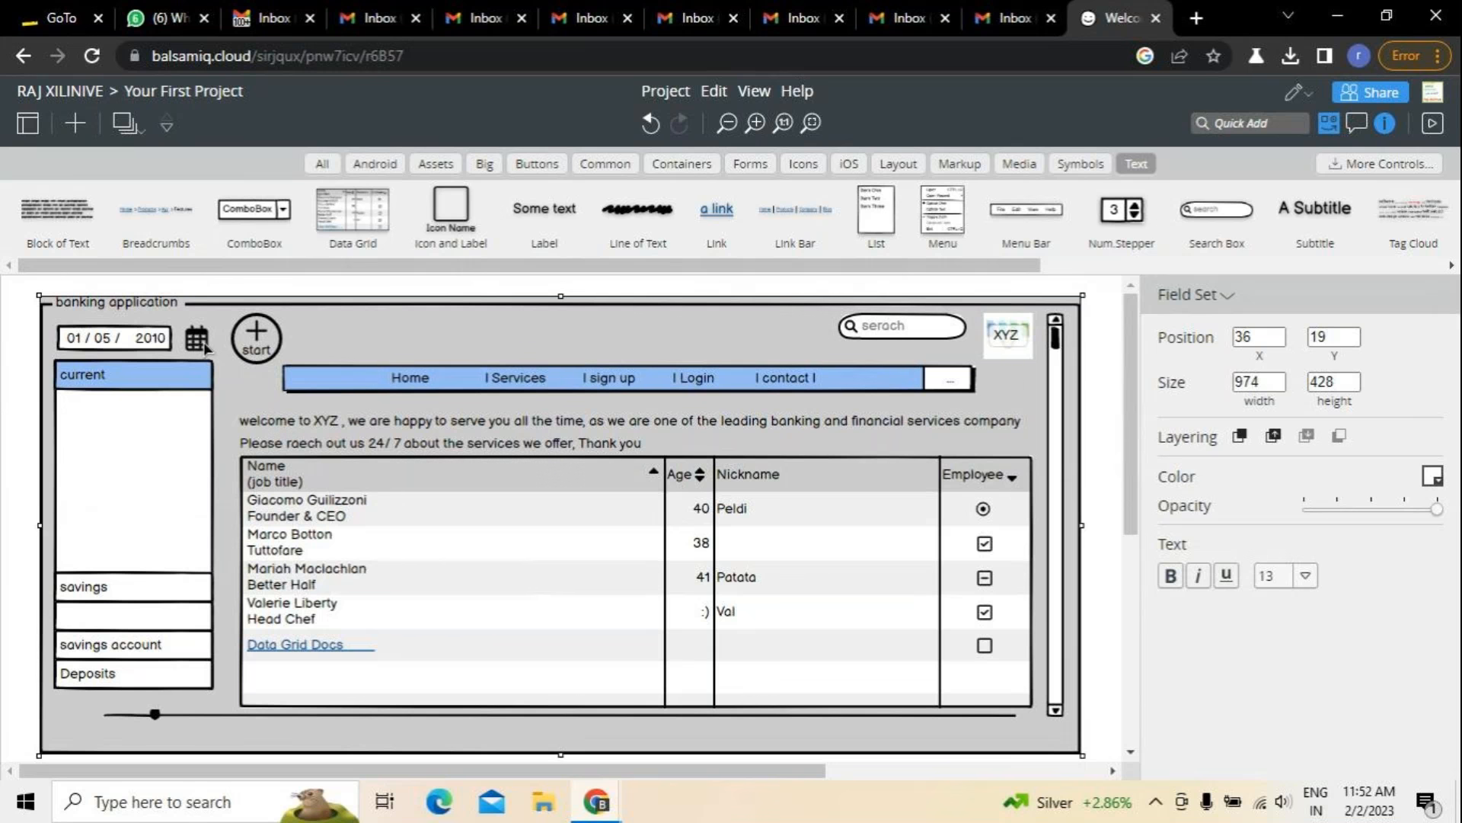
left_click_drag(450, 209, 573, 341)
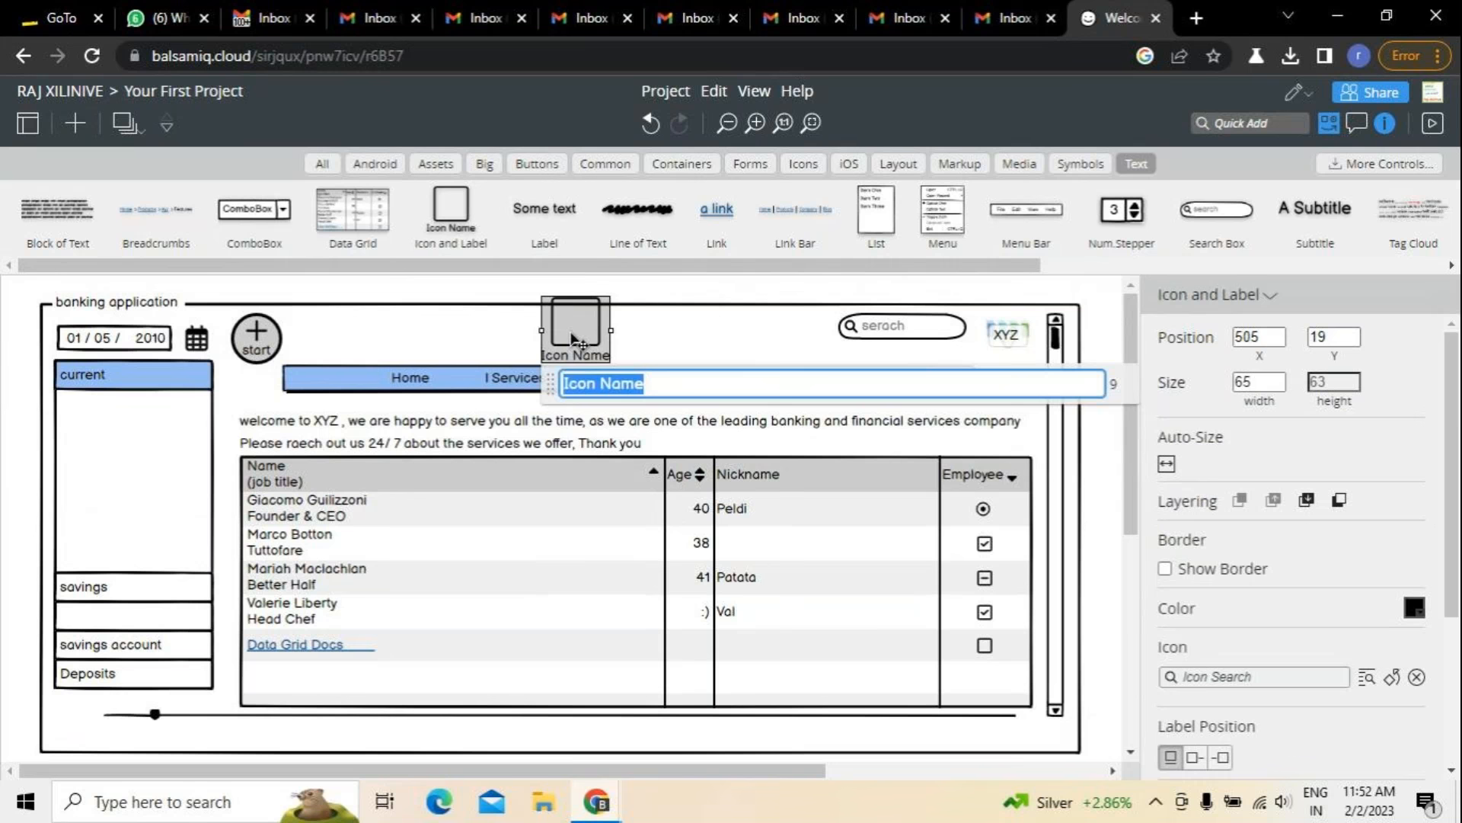
key("BackSpace")
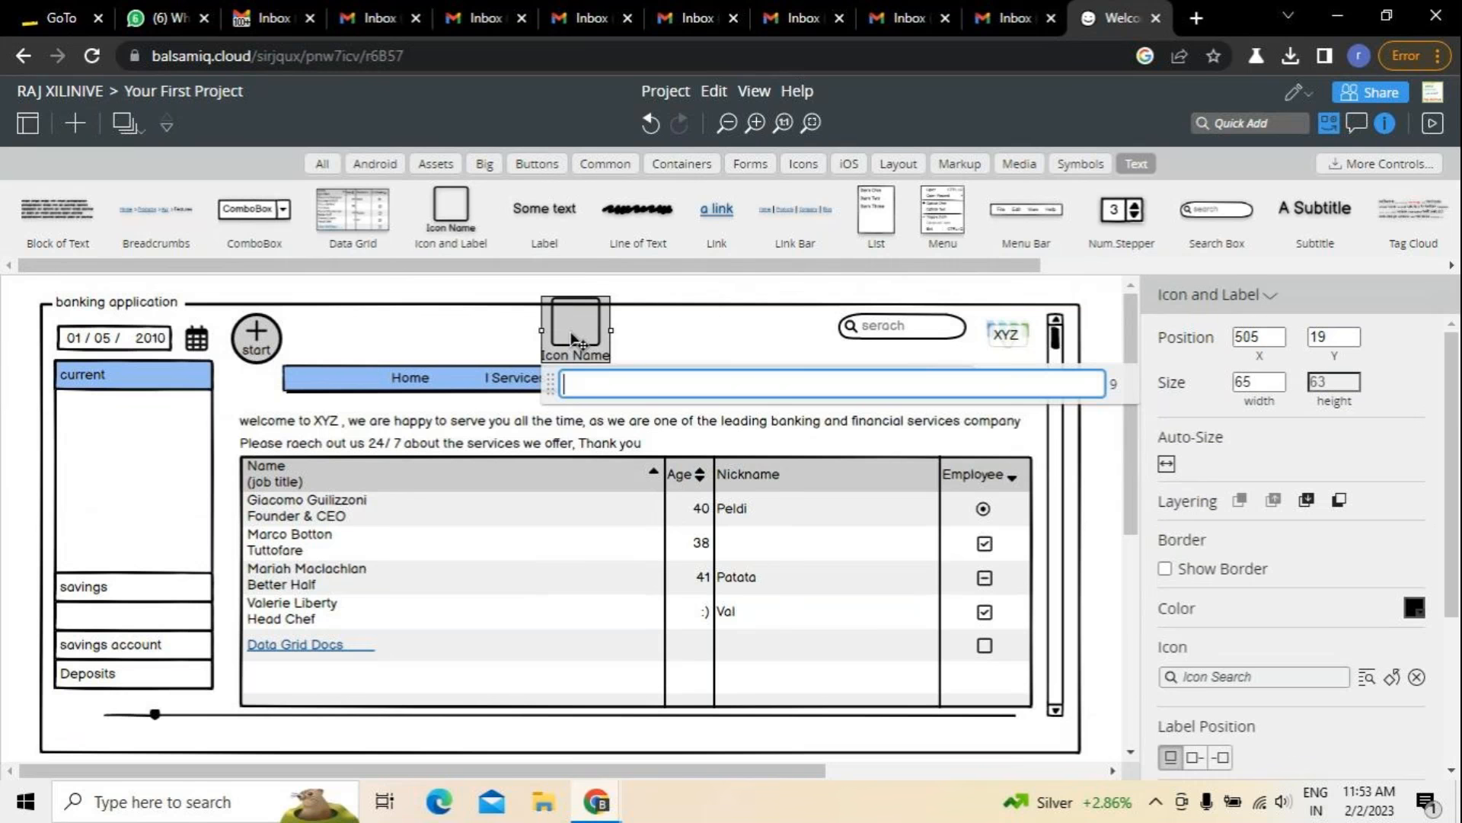
key("Return")
key("Delete")
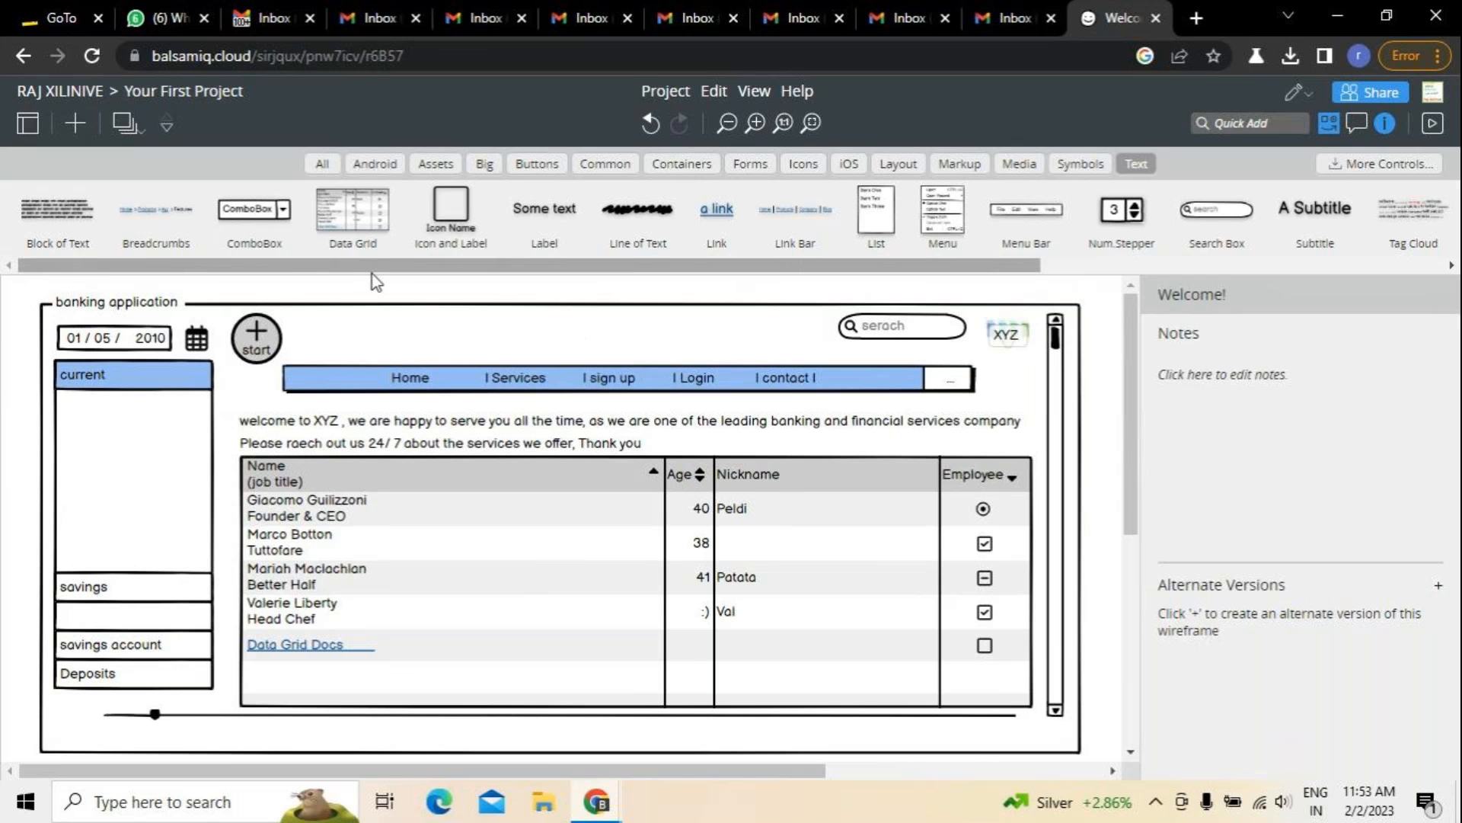
Browse the Symbols category and the complete list of controls in the library.
left_click(1082, 165)
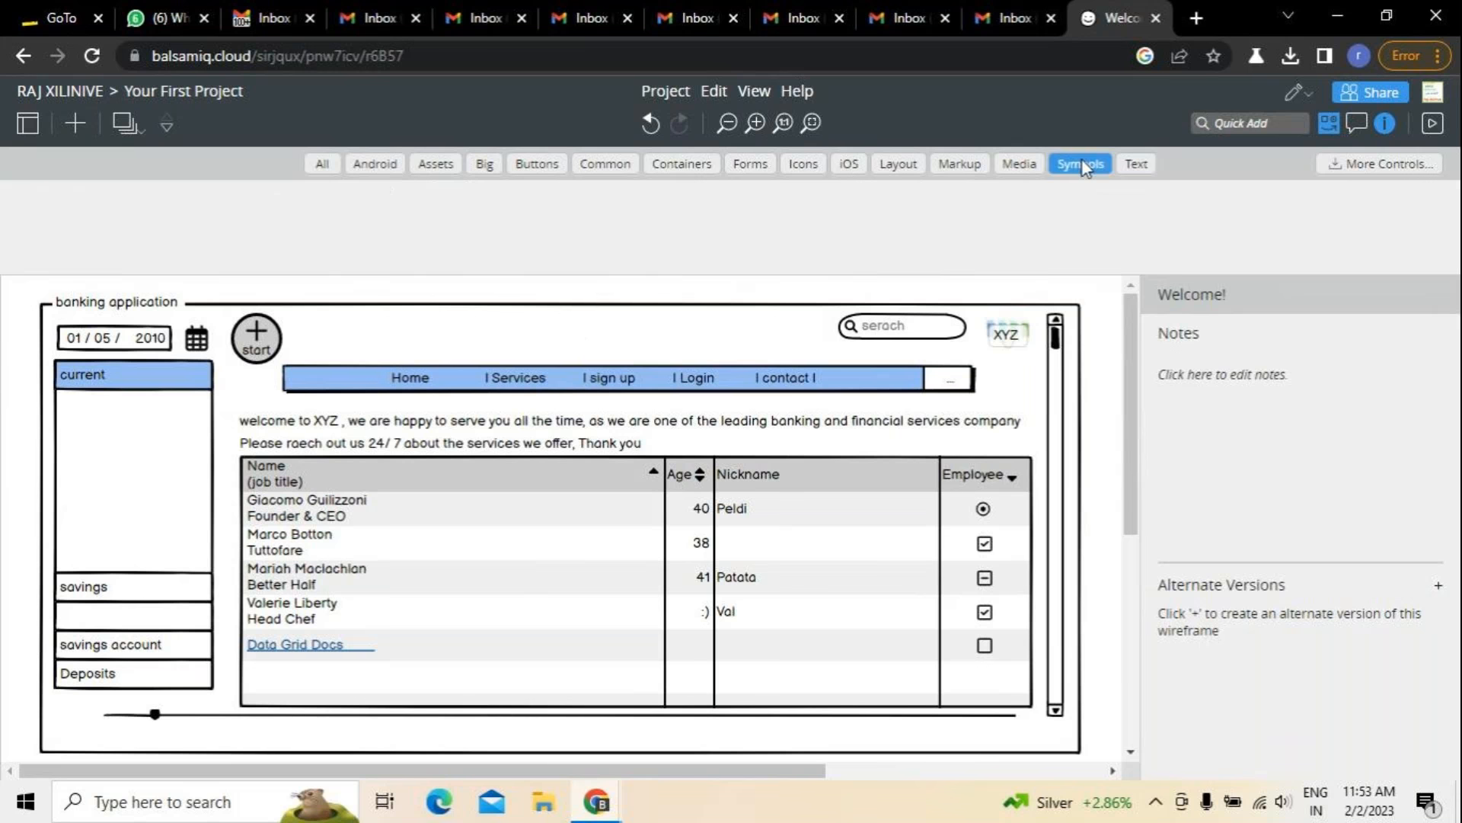
left_click(327, 162)
left_click_drag(242, 266, 678, 301)
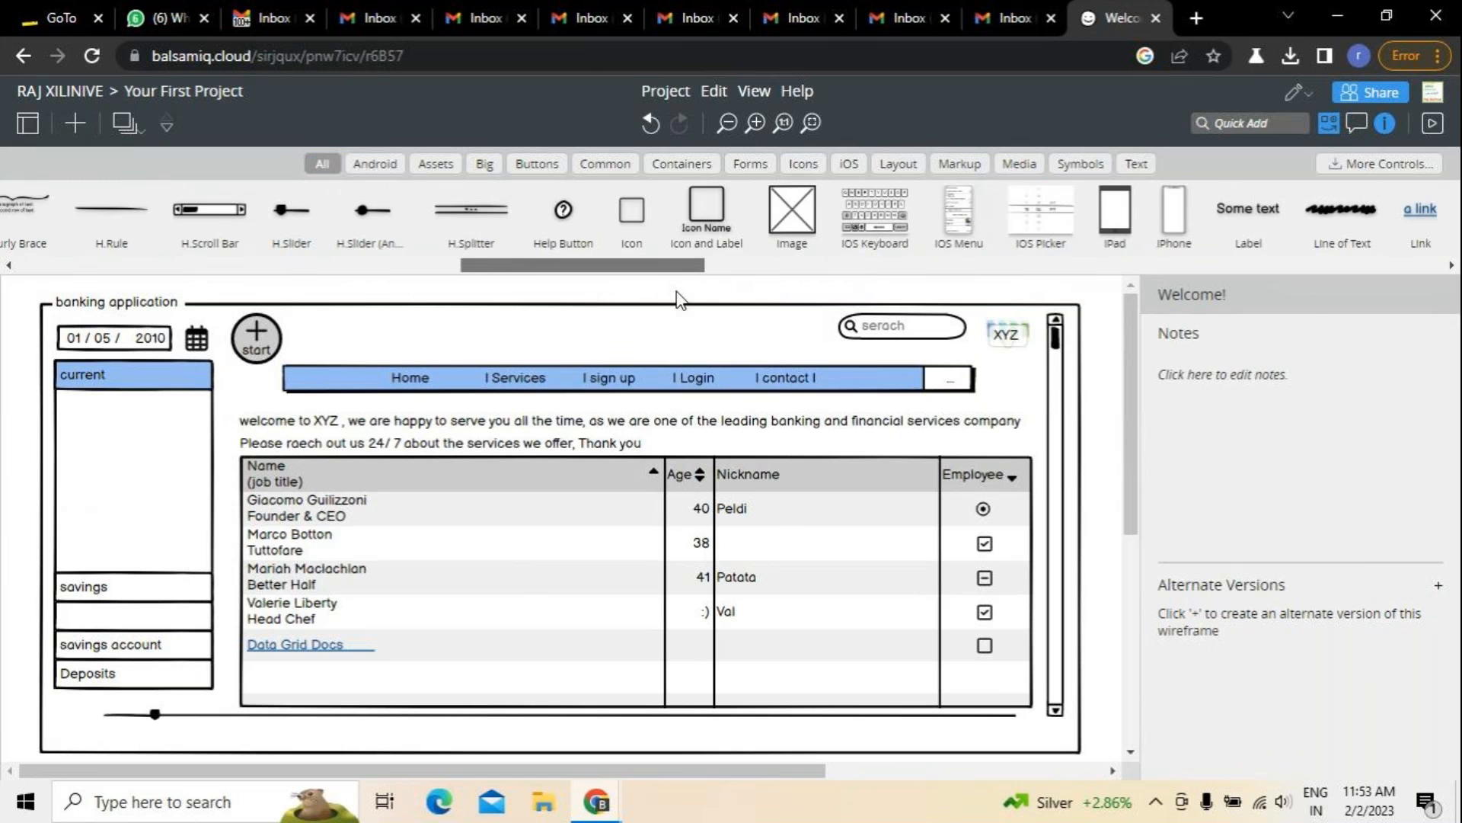
left_click_drag(678, 299, 971, 329)
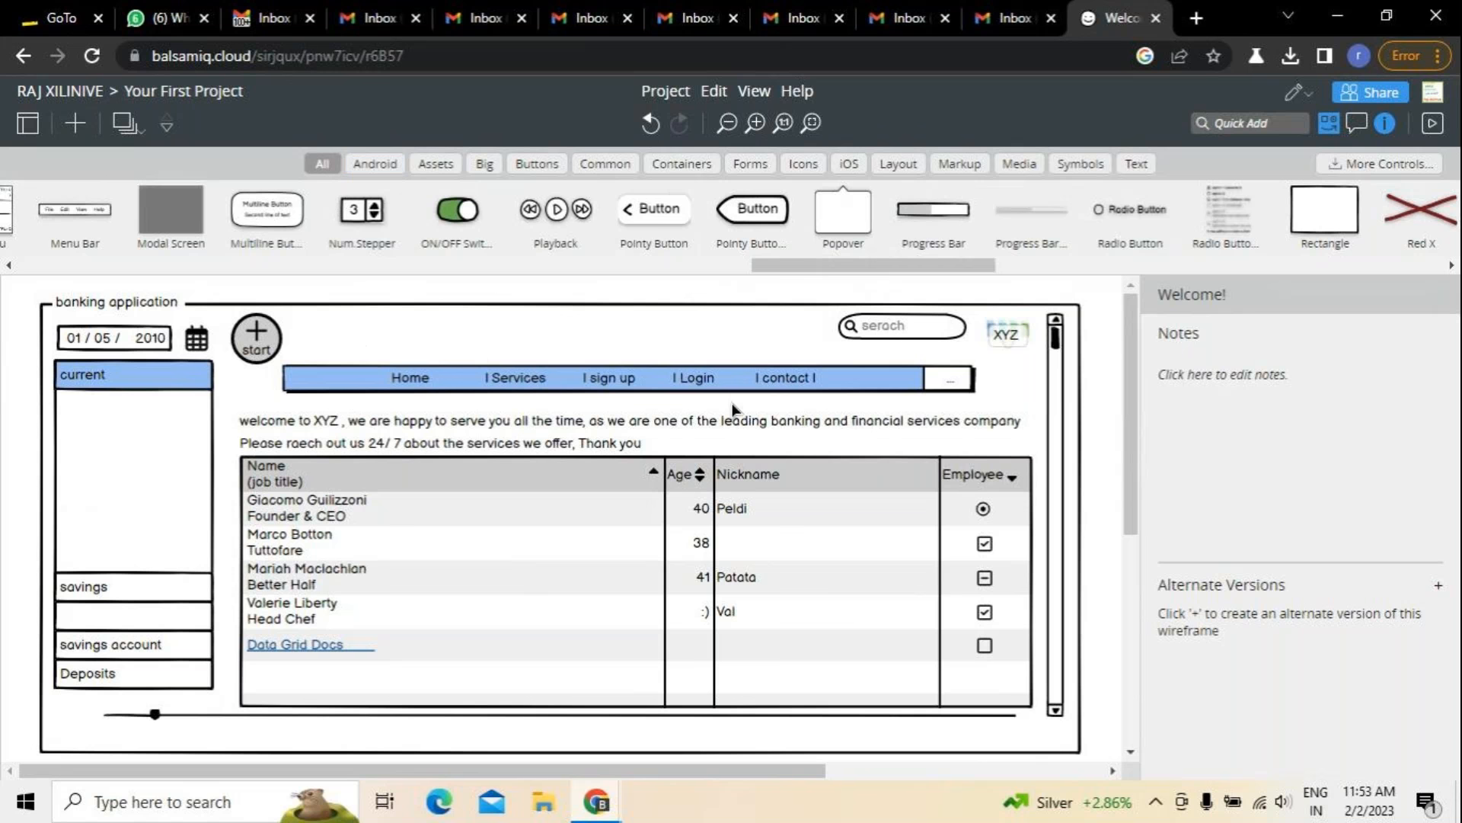
Move the Button Bar up to about X 269, Y 71 and the welcome Label to about X 220, Y 105.
left_click_drag(733, 380, 740, 368)
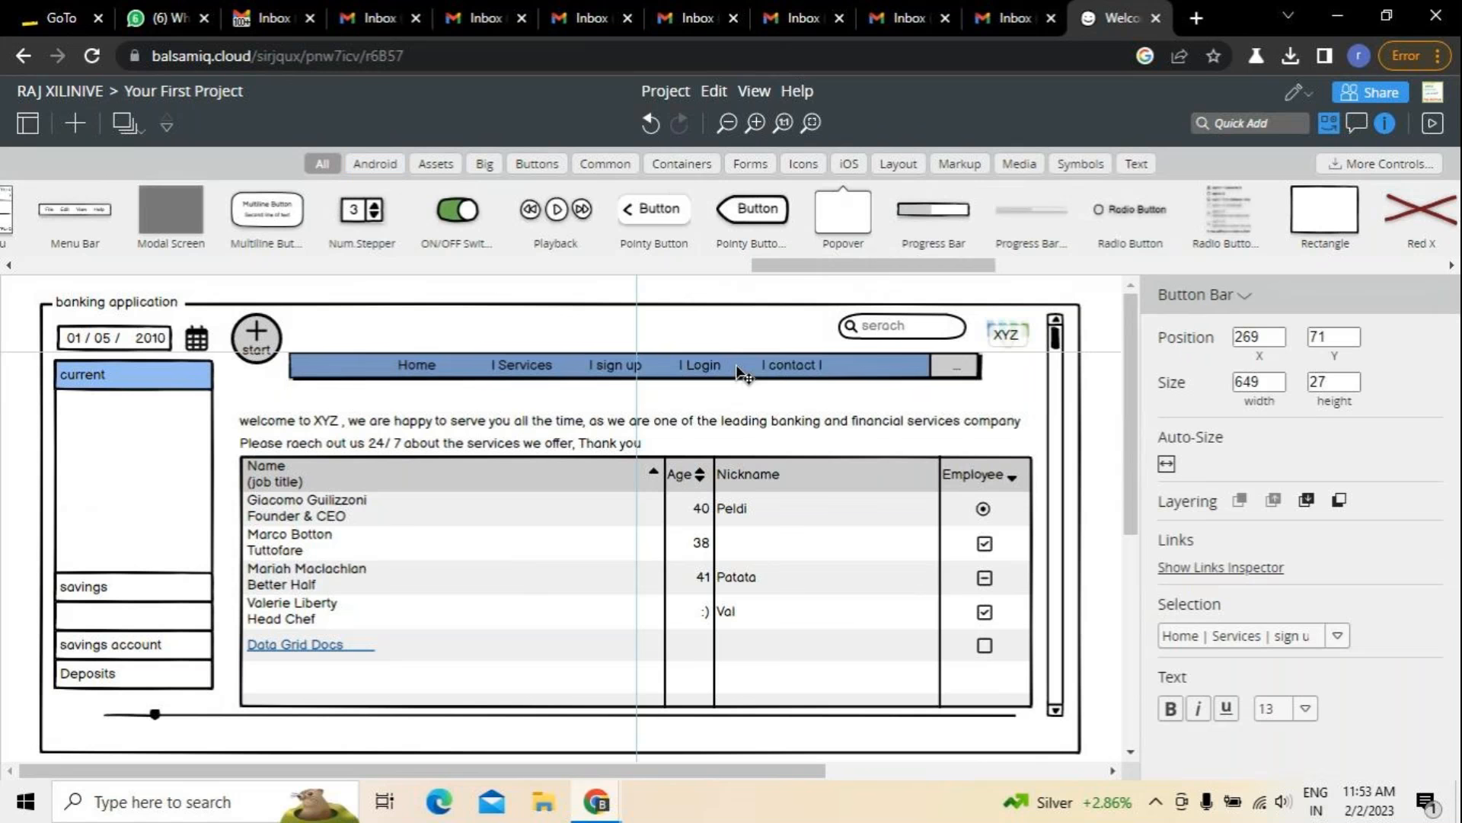
left_click_drag(602, 444, 605, 435)
left_click(725, 419)
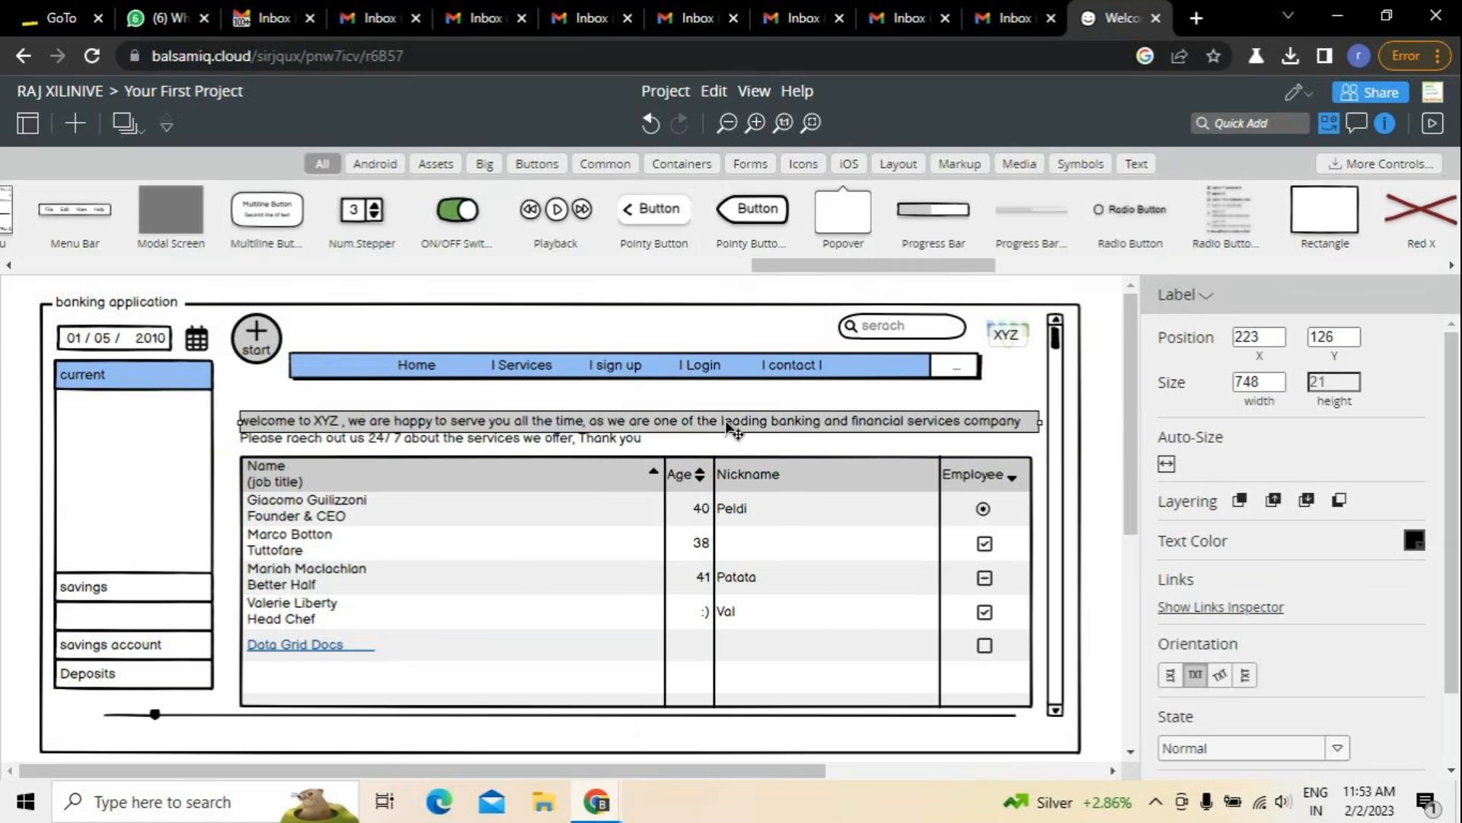
left_click_drag(725, 419, 726, 394)
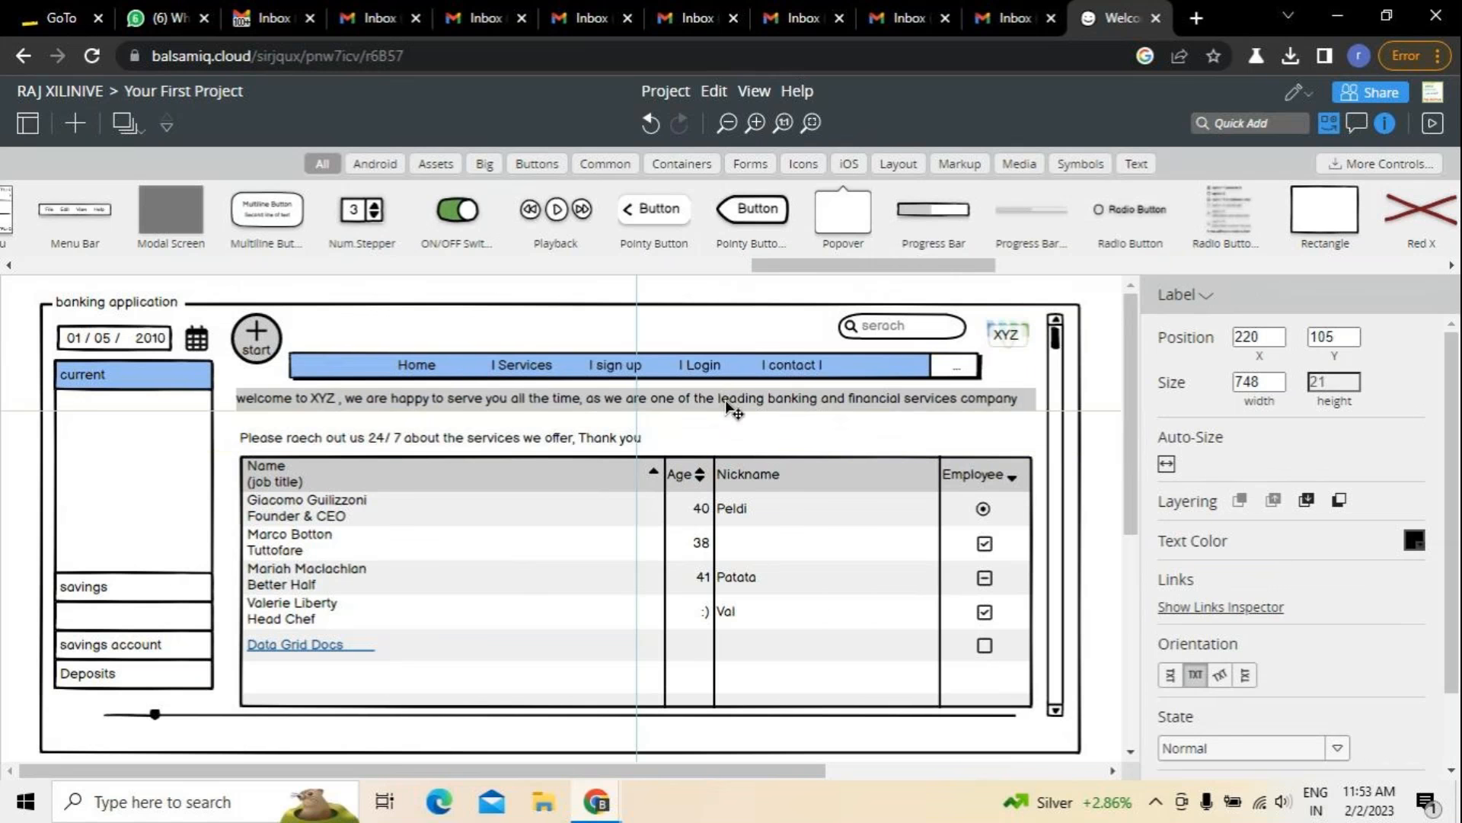
Move the Label about reaching out 24/ 7 up to about X 223, Y 126, below the welcome Label.
left_click(393, 443)
left_click(393, 443)
left_click_drag(393, 442, 390, 425)
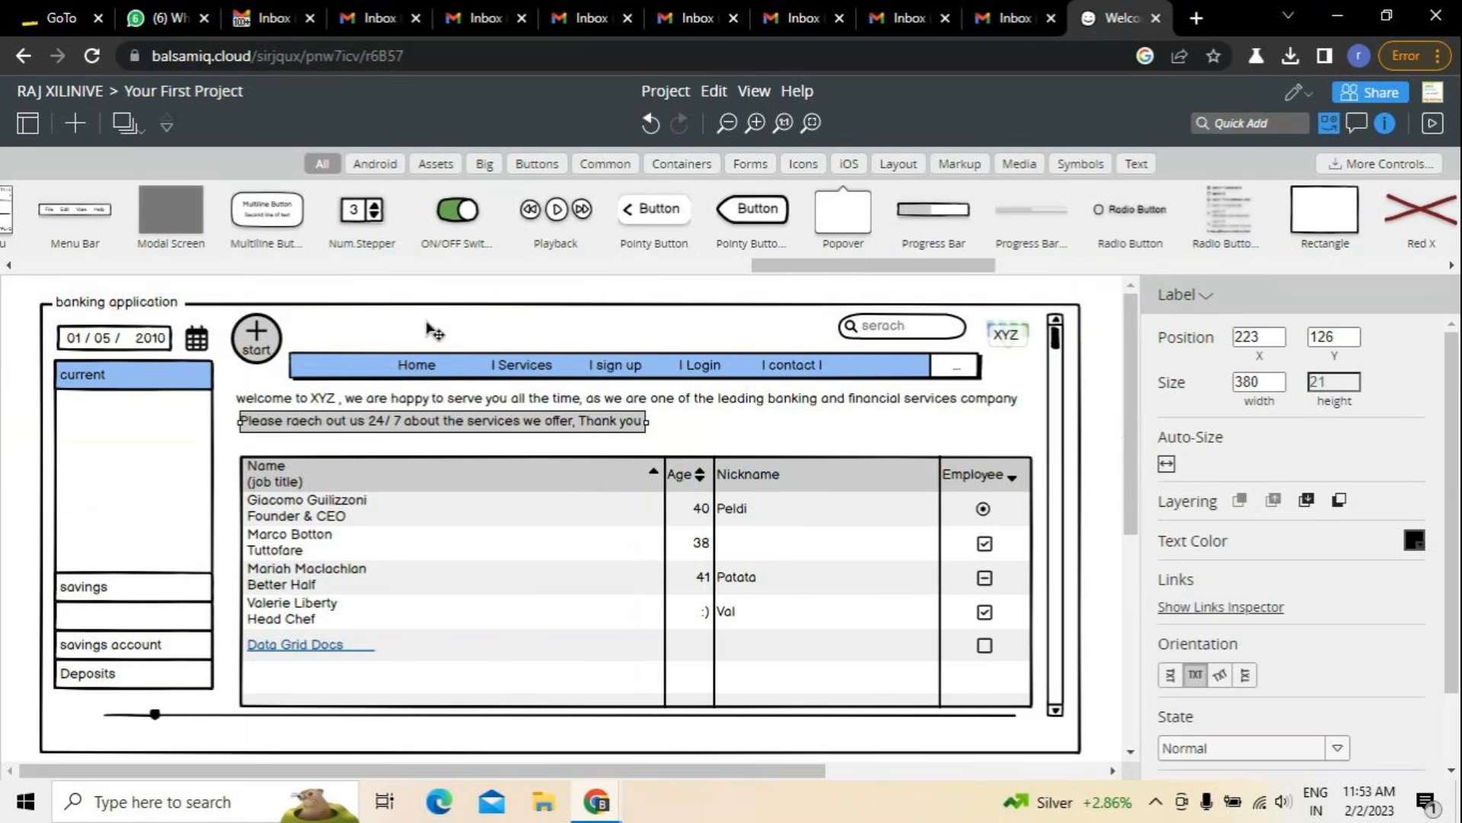
Extend the Data Grid's upper edge to about Y 153, making the grid about 251 high.
left_click(396, 443)
left_click(640, 457)
left_click_drag(640, 454, 639, 439)
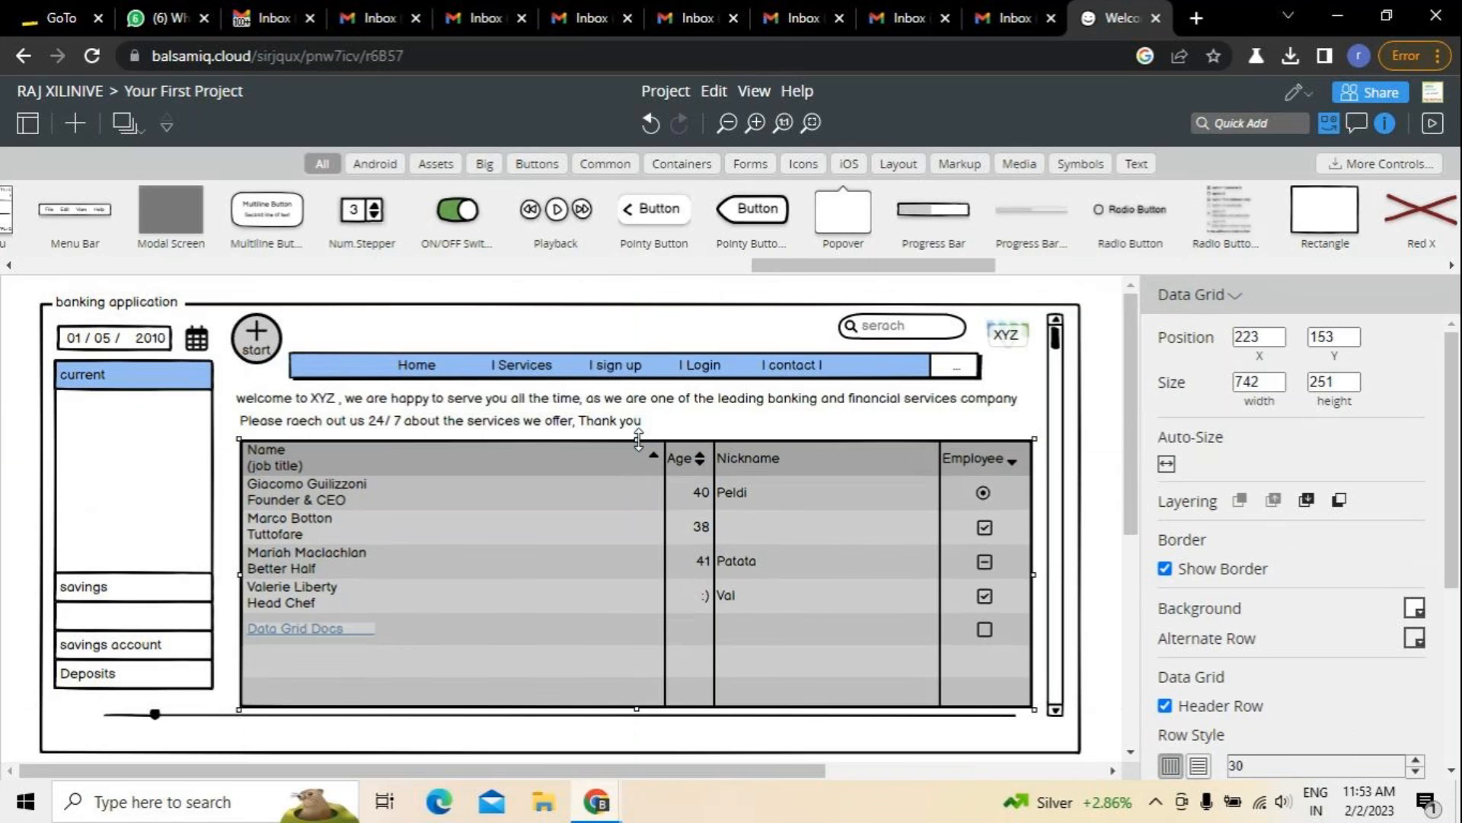
Browse the complete control list and the Android, Assets, Big and Buttons categories of the library.
left_click(587, 332)
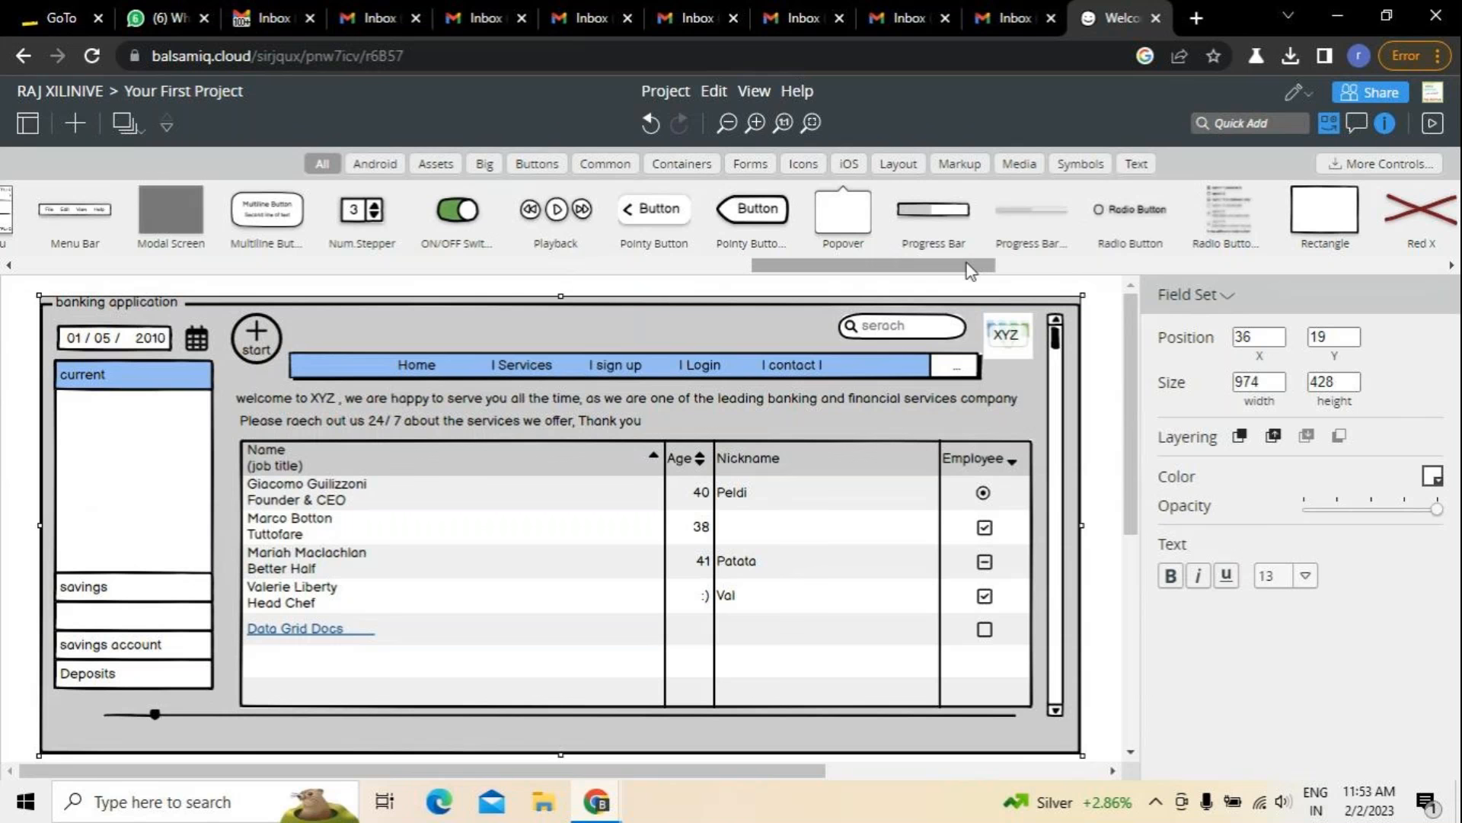
left_click_drag(969, 267, 194, 297)
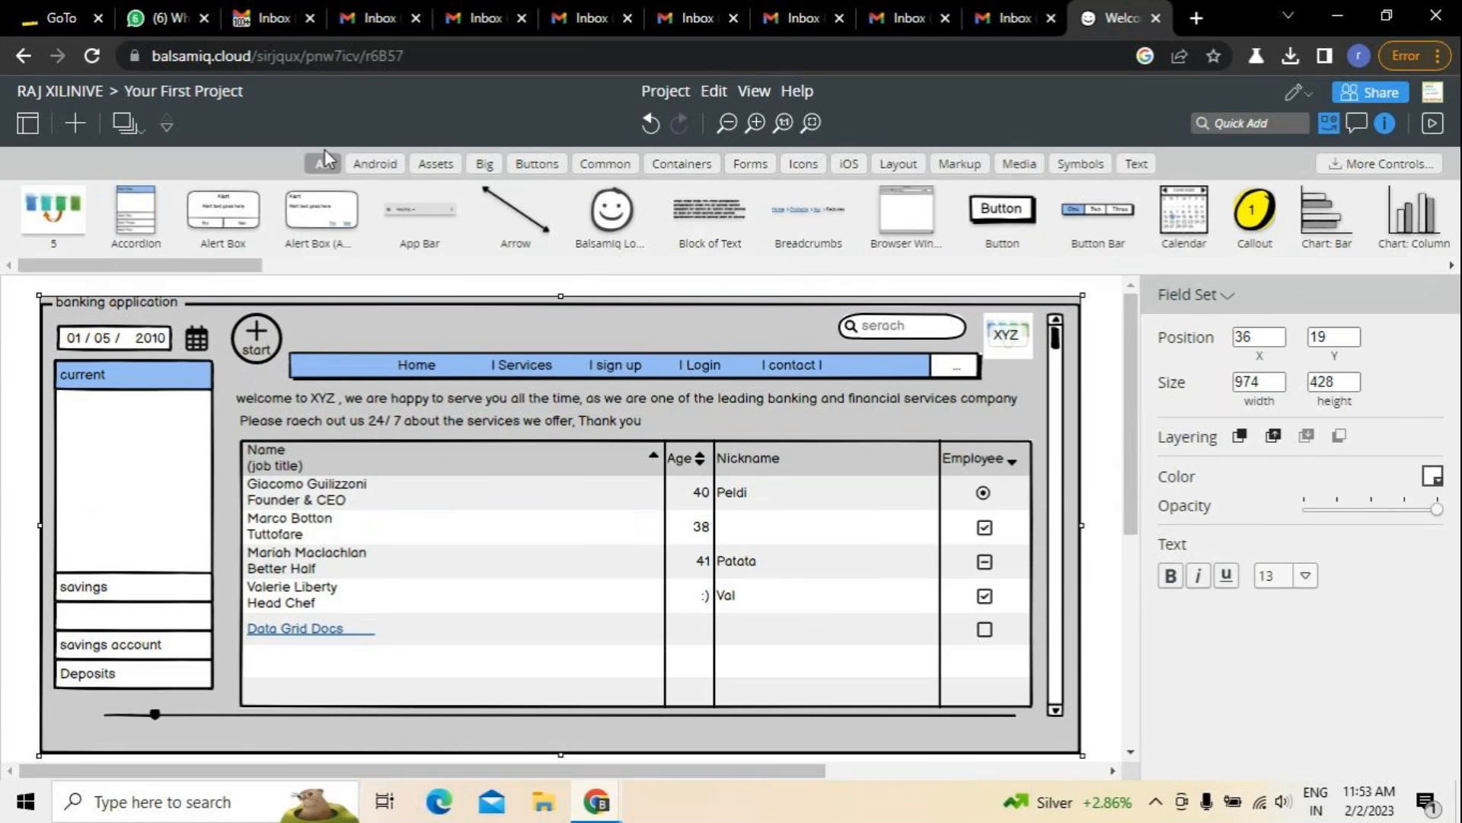
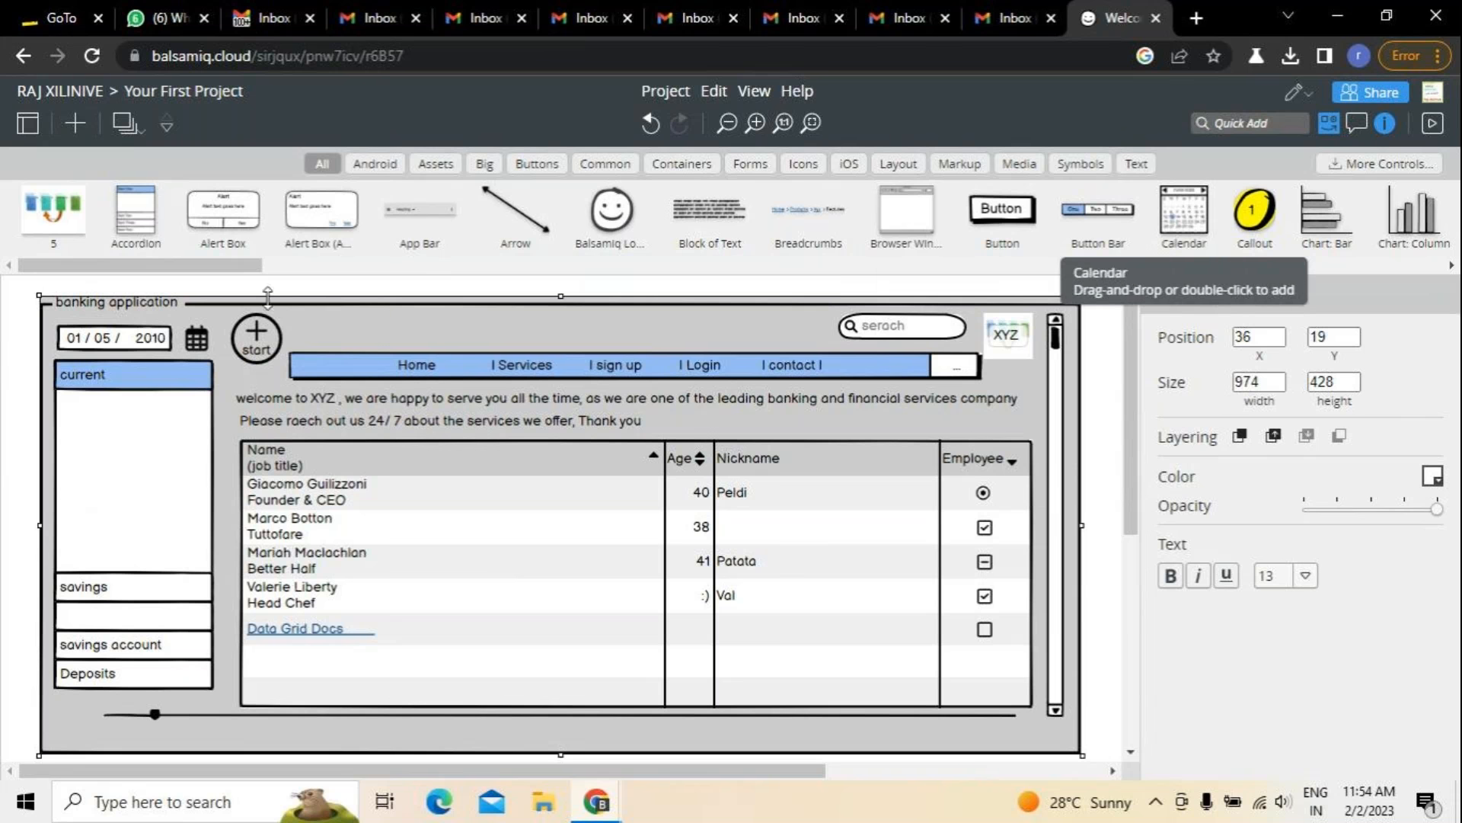
mouse_move(242, 266)
left_mouse_down()
mouse_move(379, 288)
mouse_move(227, 272)
left_mouse_up()
left_click(374, 165)
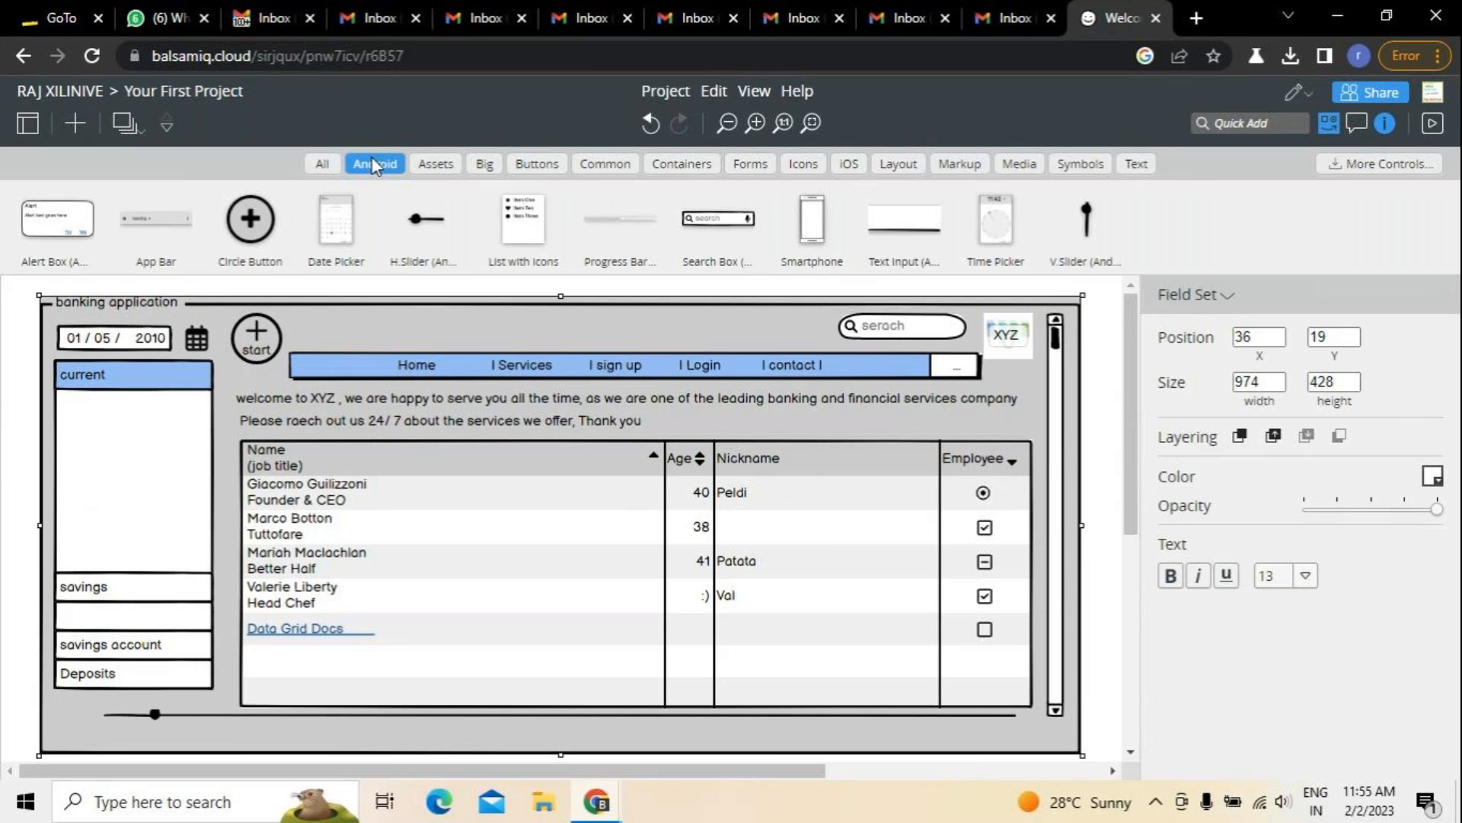
left_click(453, 176)
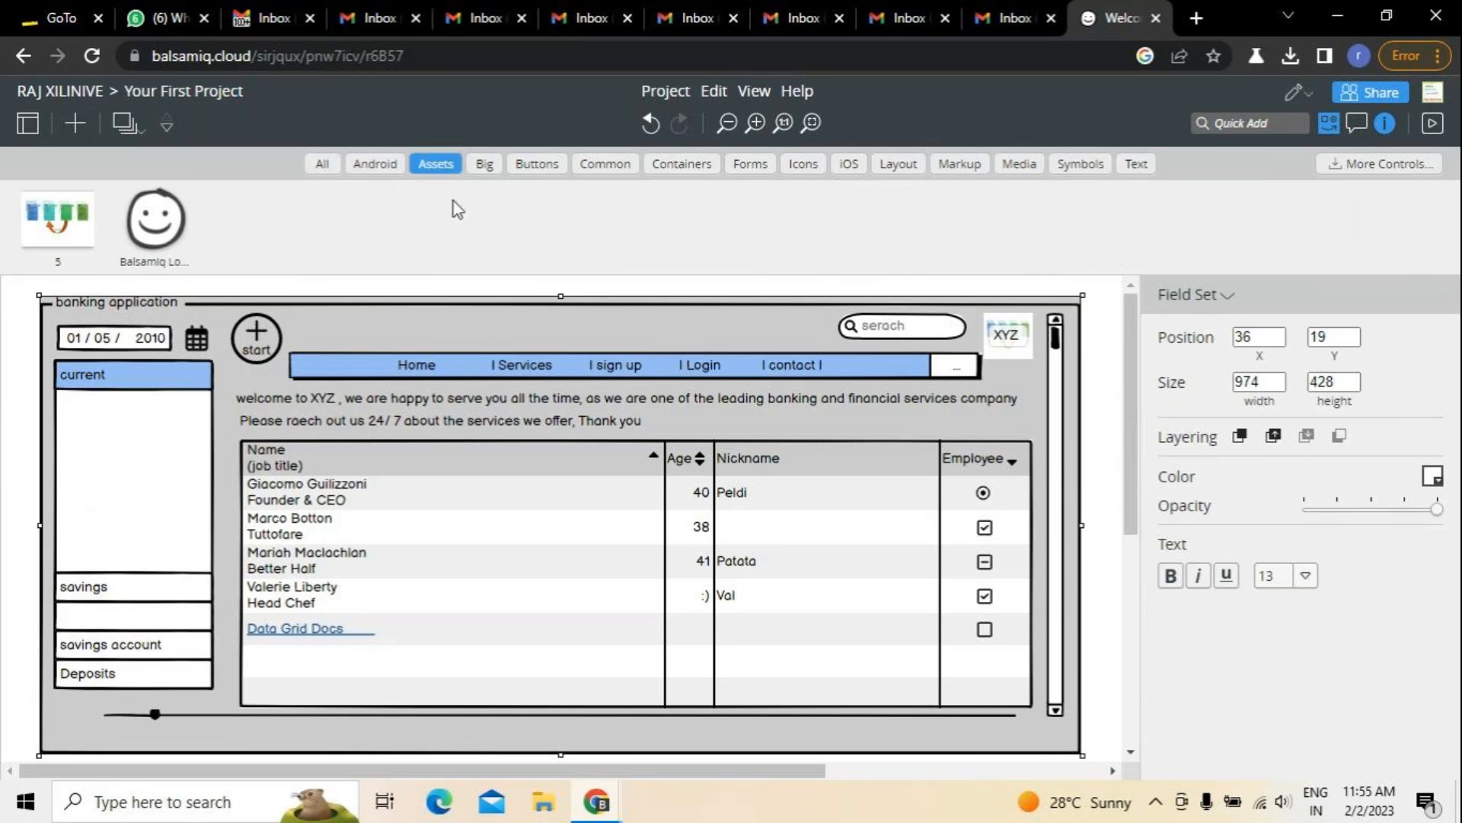
left_click(494, 169)
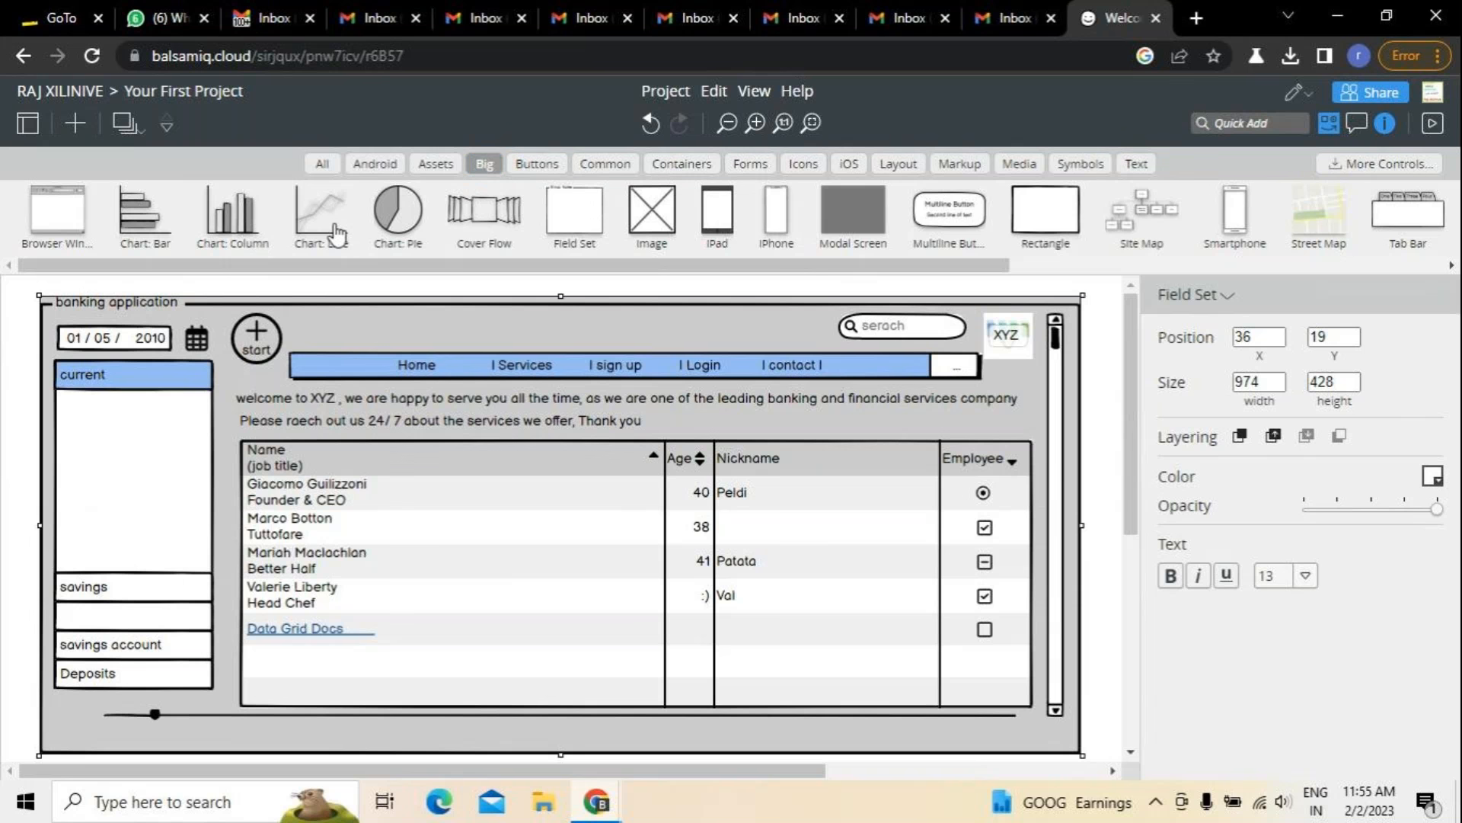
left_click_drag(1010, 265, 822, 300)
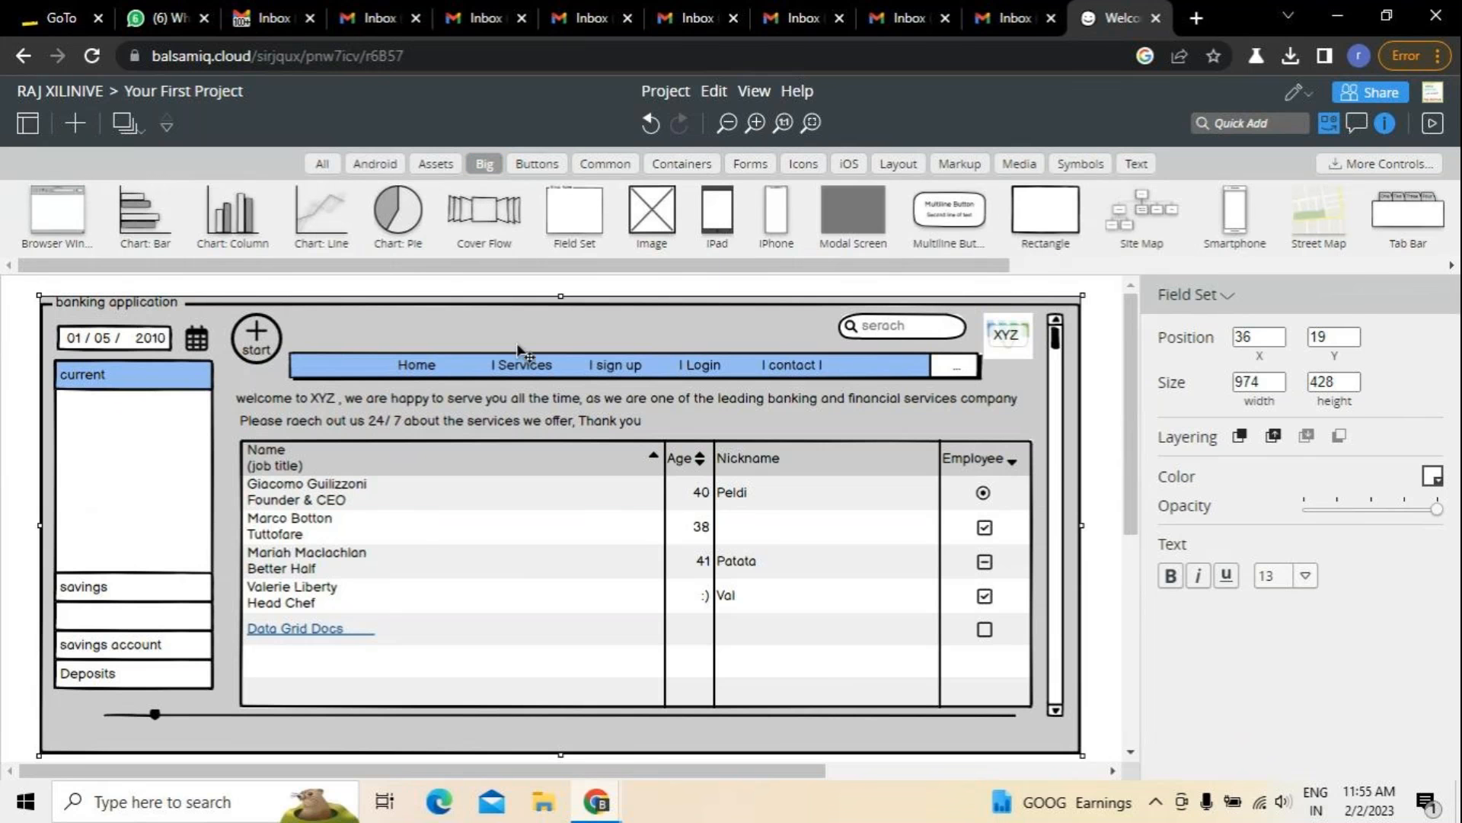
left_click(547, 157)
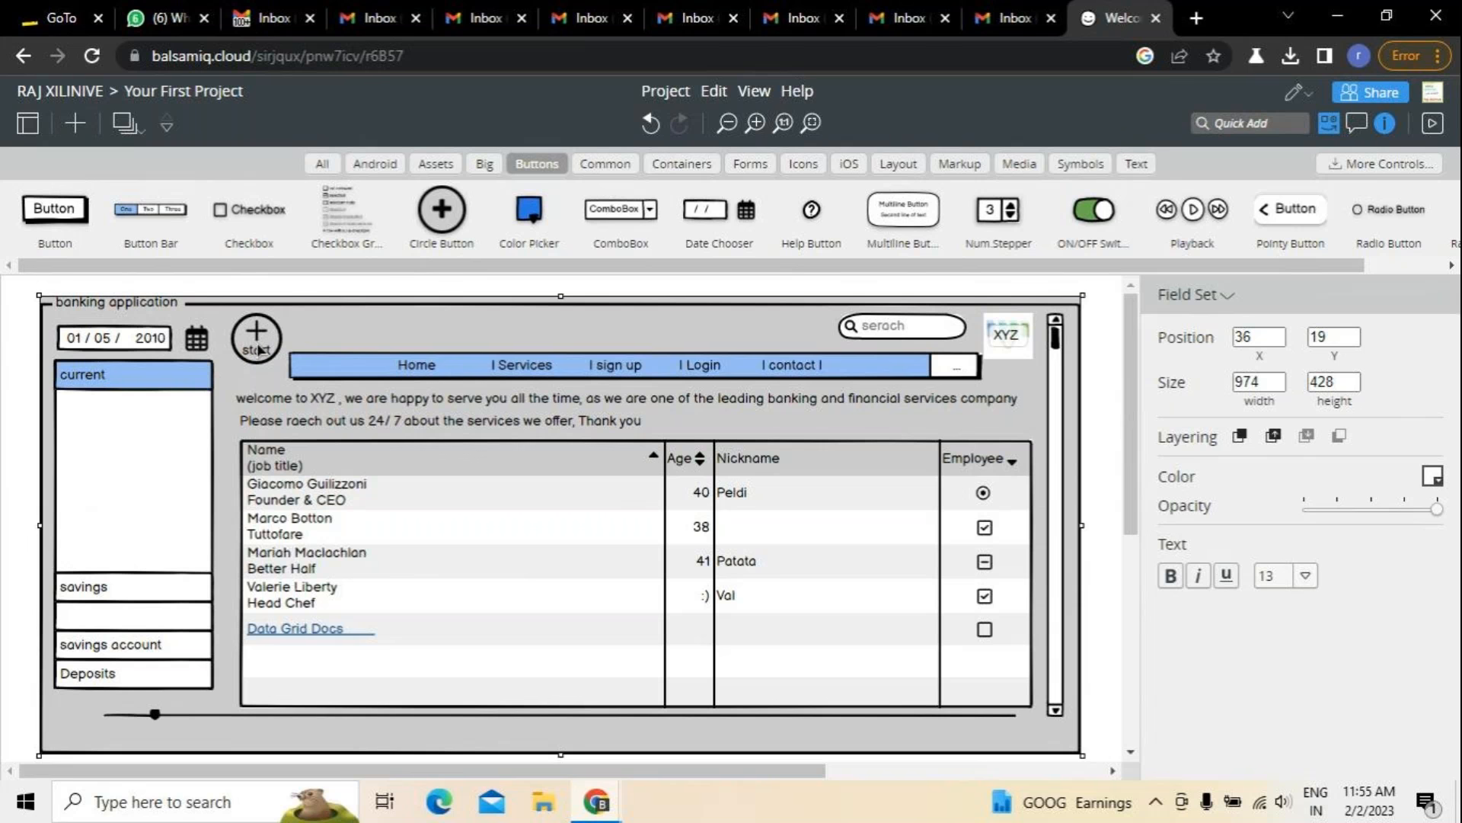
Move the start Circle Button beside the calendar icon to about X 207, Y 46.
left_click_drag(259, 349, 261, 364)
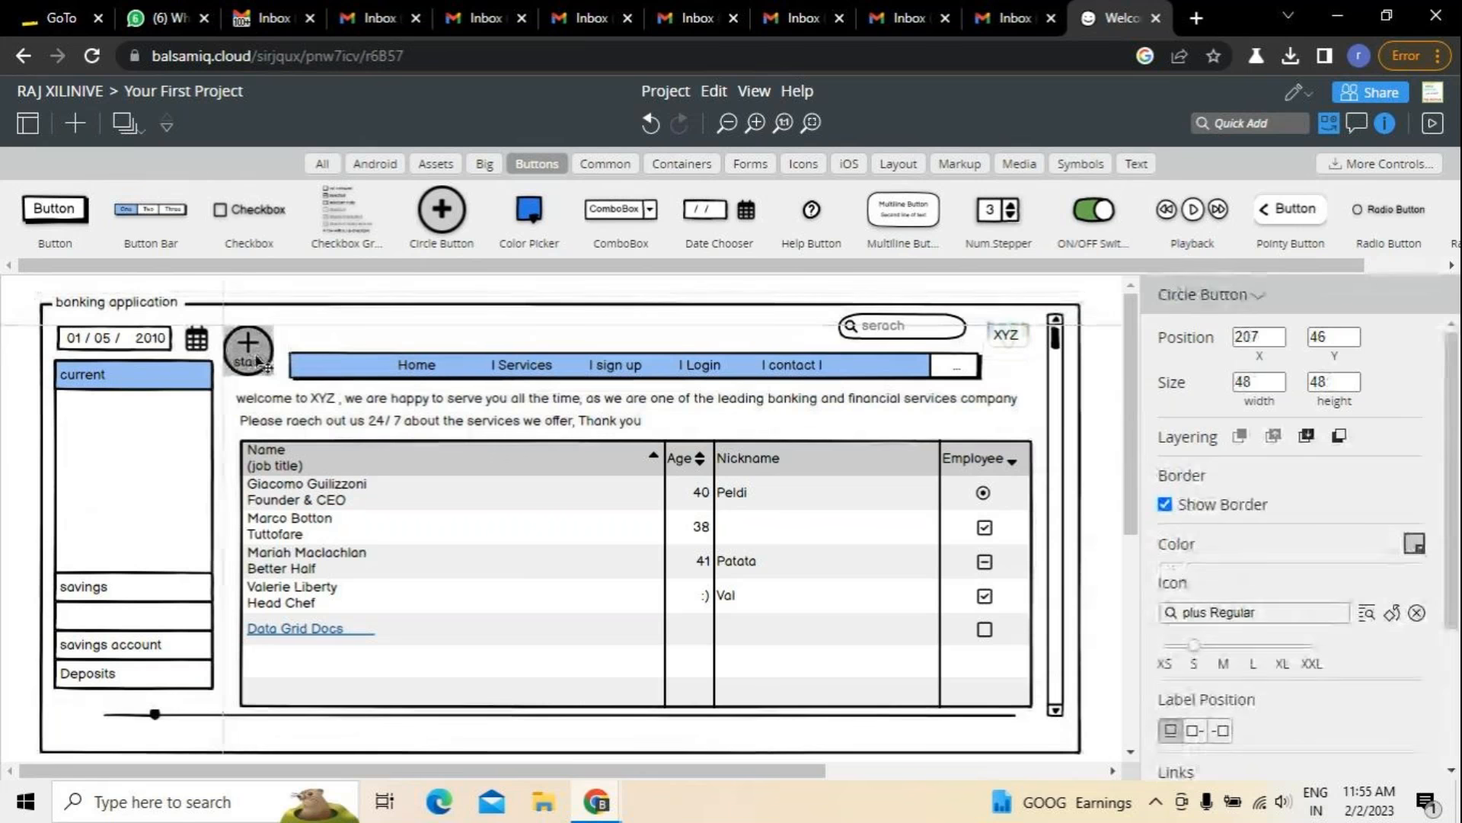
left_click(329, 295)
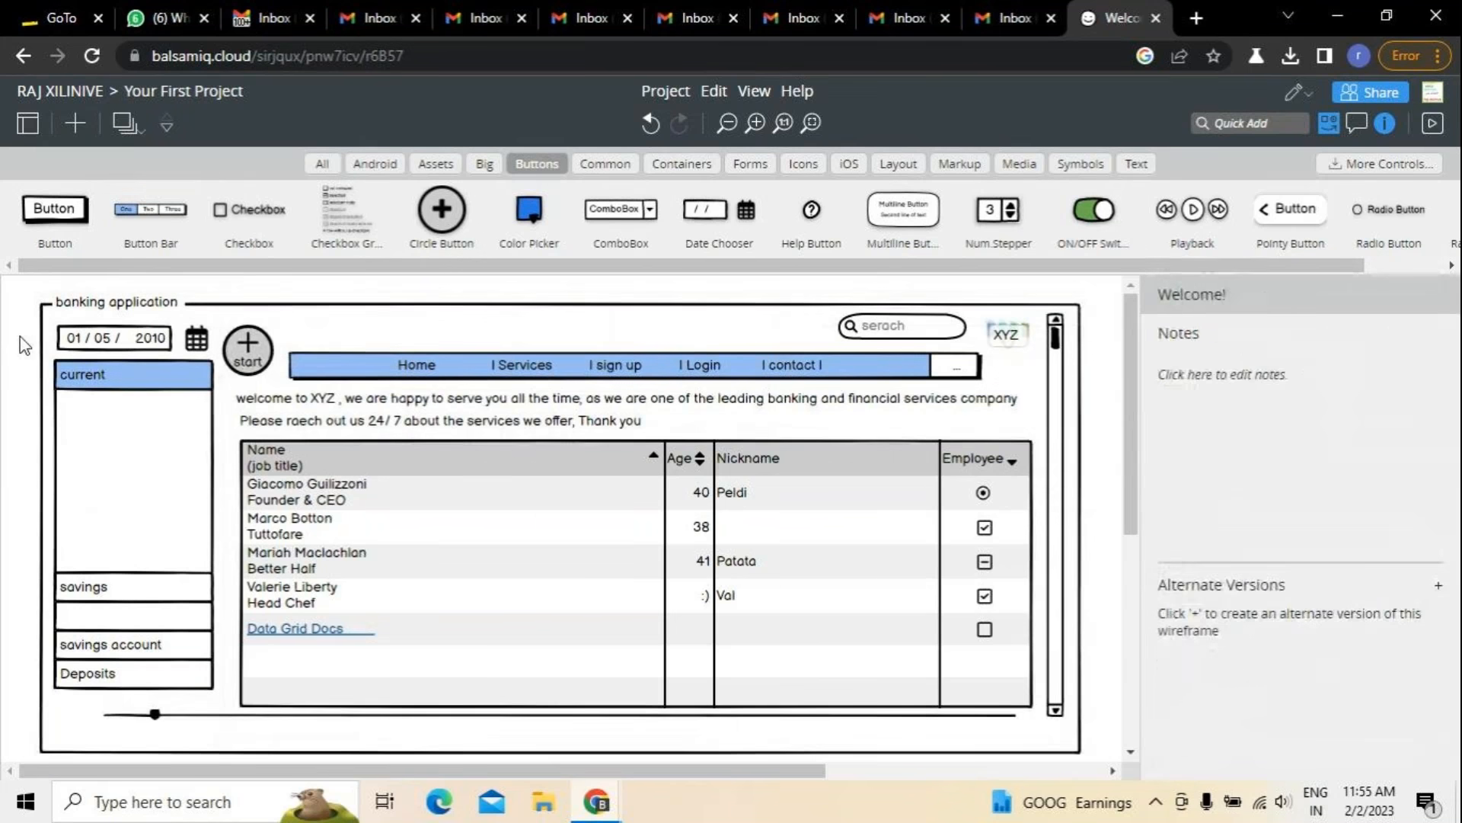
left_click(373, 321)
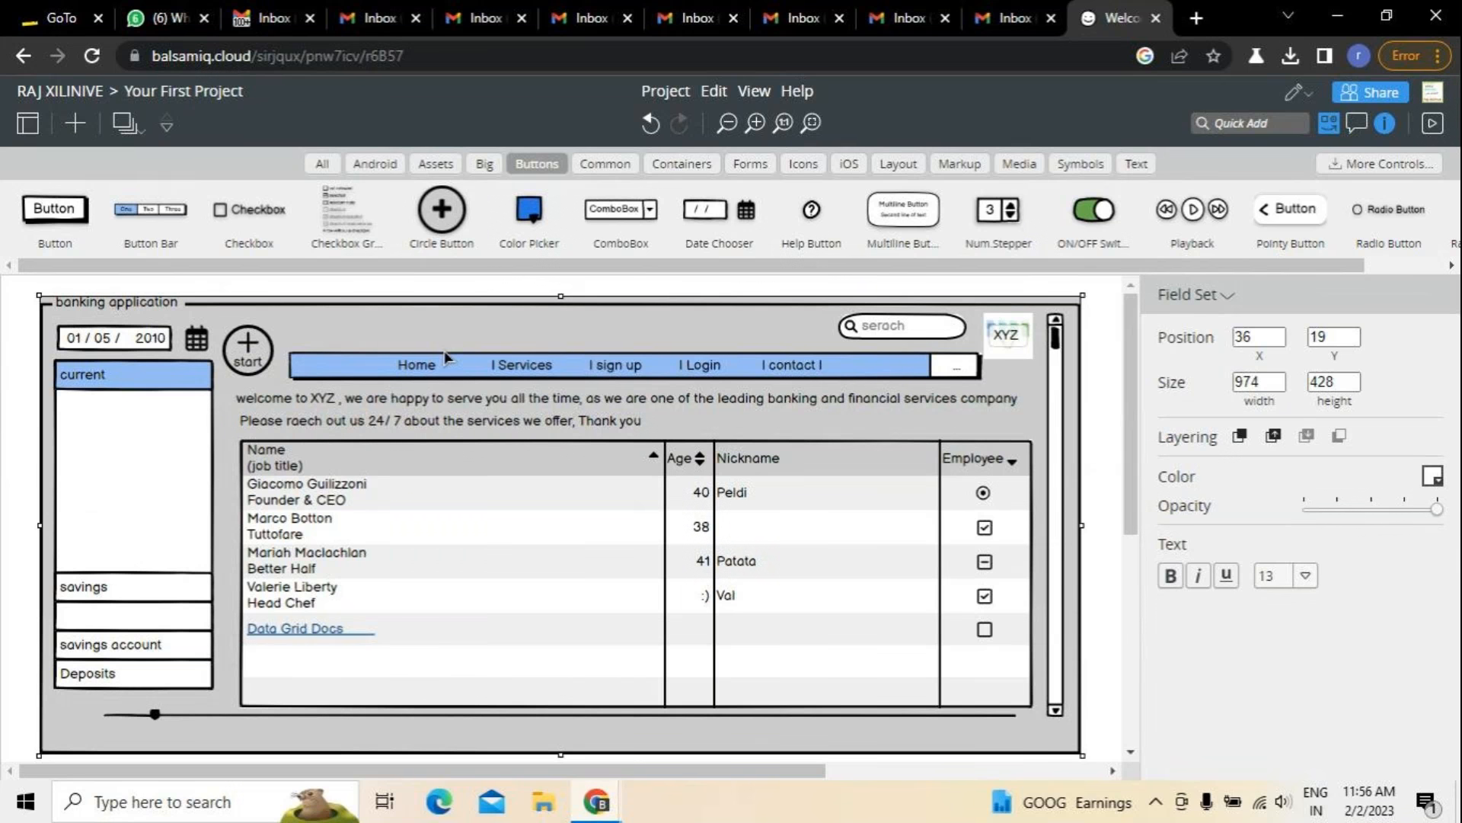
Browse the Common, Containers, Forms, Icons, iOS, Layout and Symbols categories, ending with the complete control list.
left_click(605, 163)
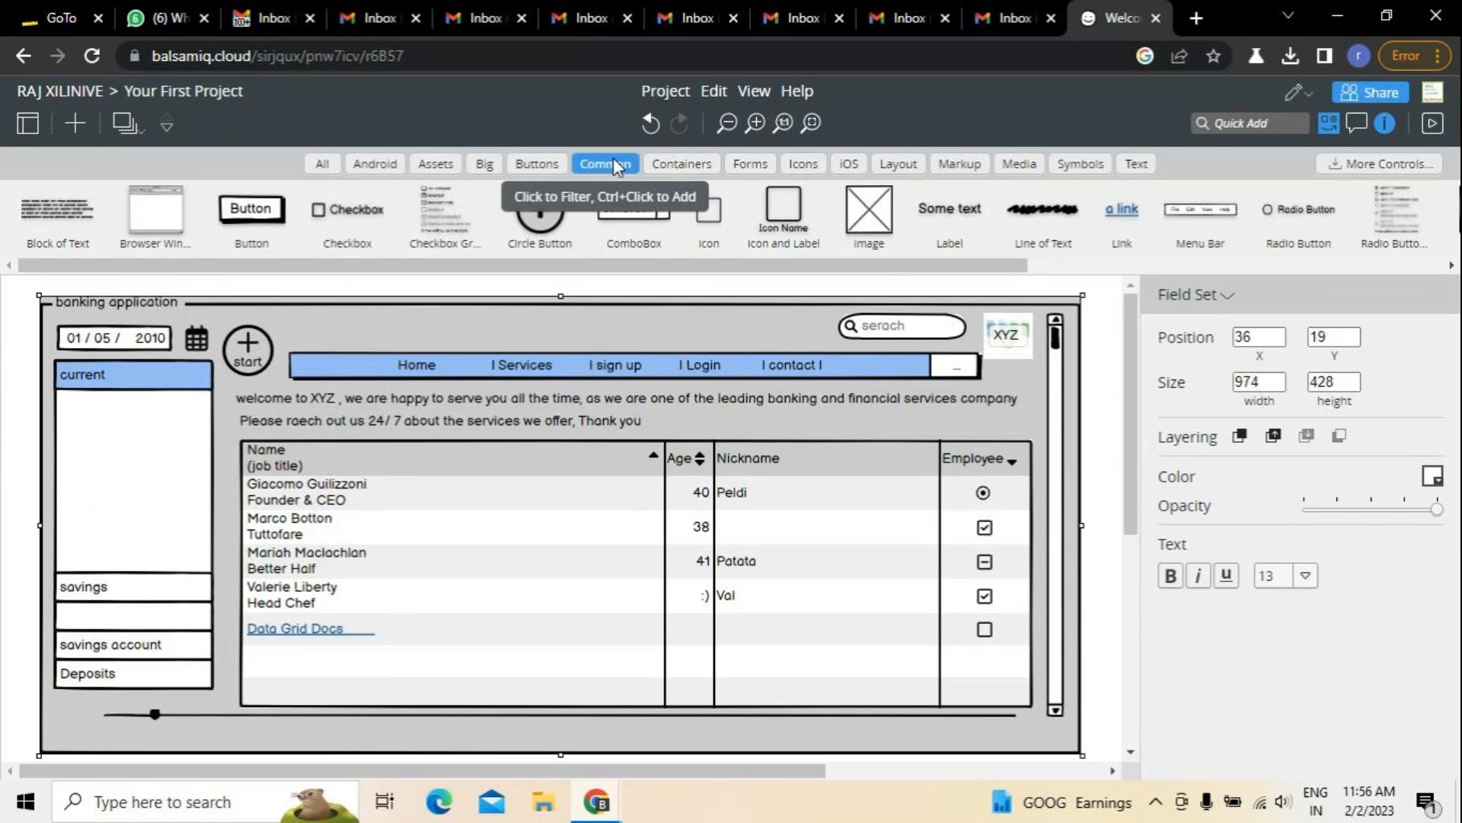
left_click(676, 162)
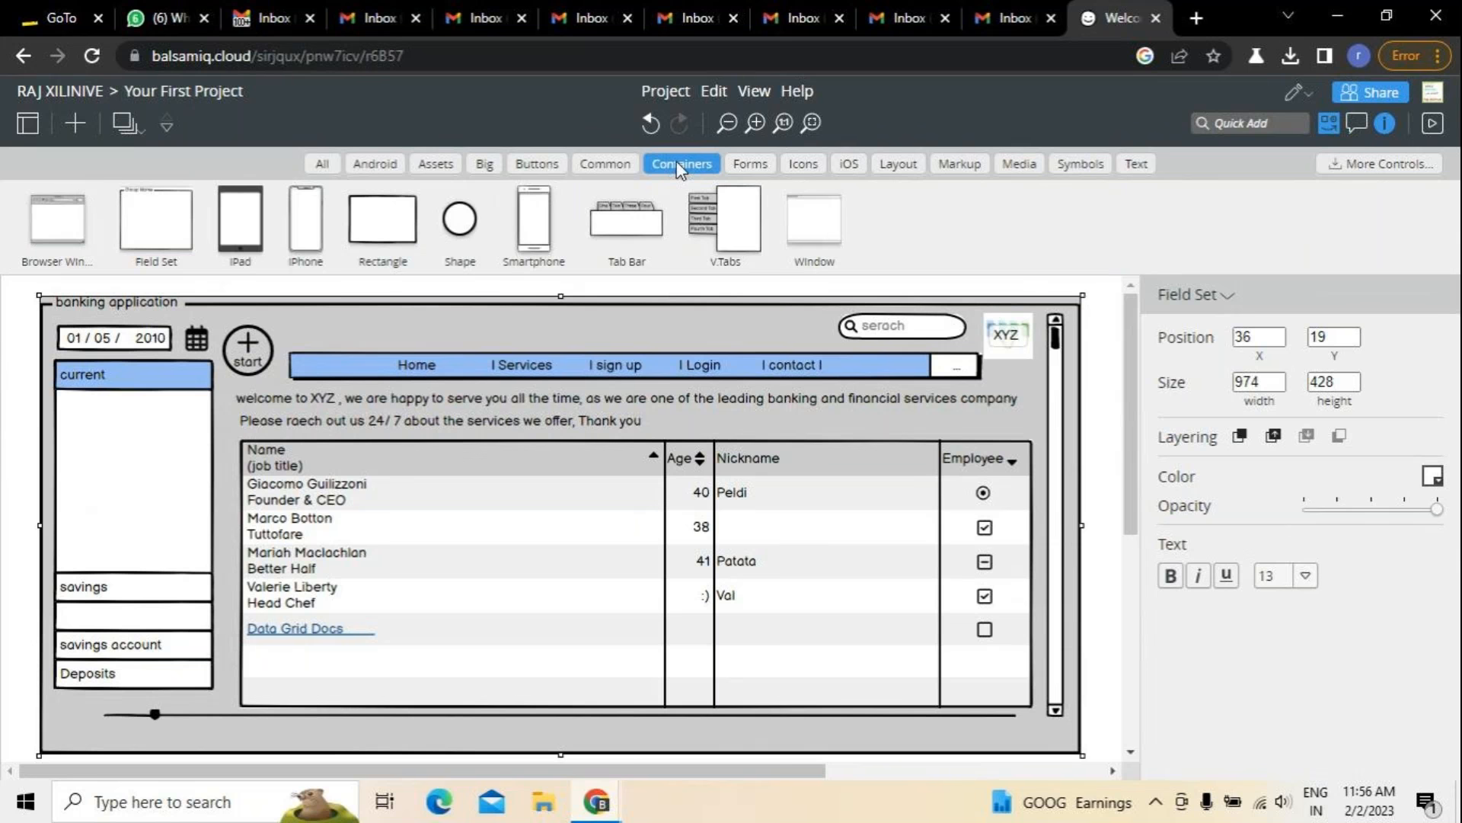
left_click_drag(1131, 513, 1104, 412)
left_click(761, 156)
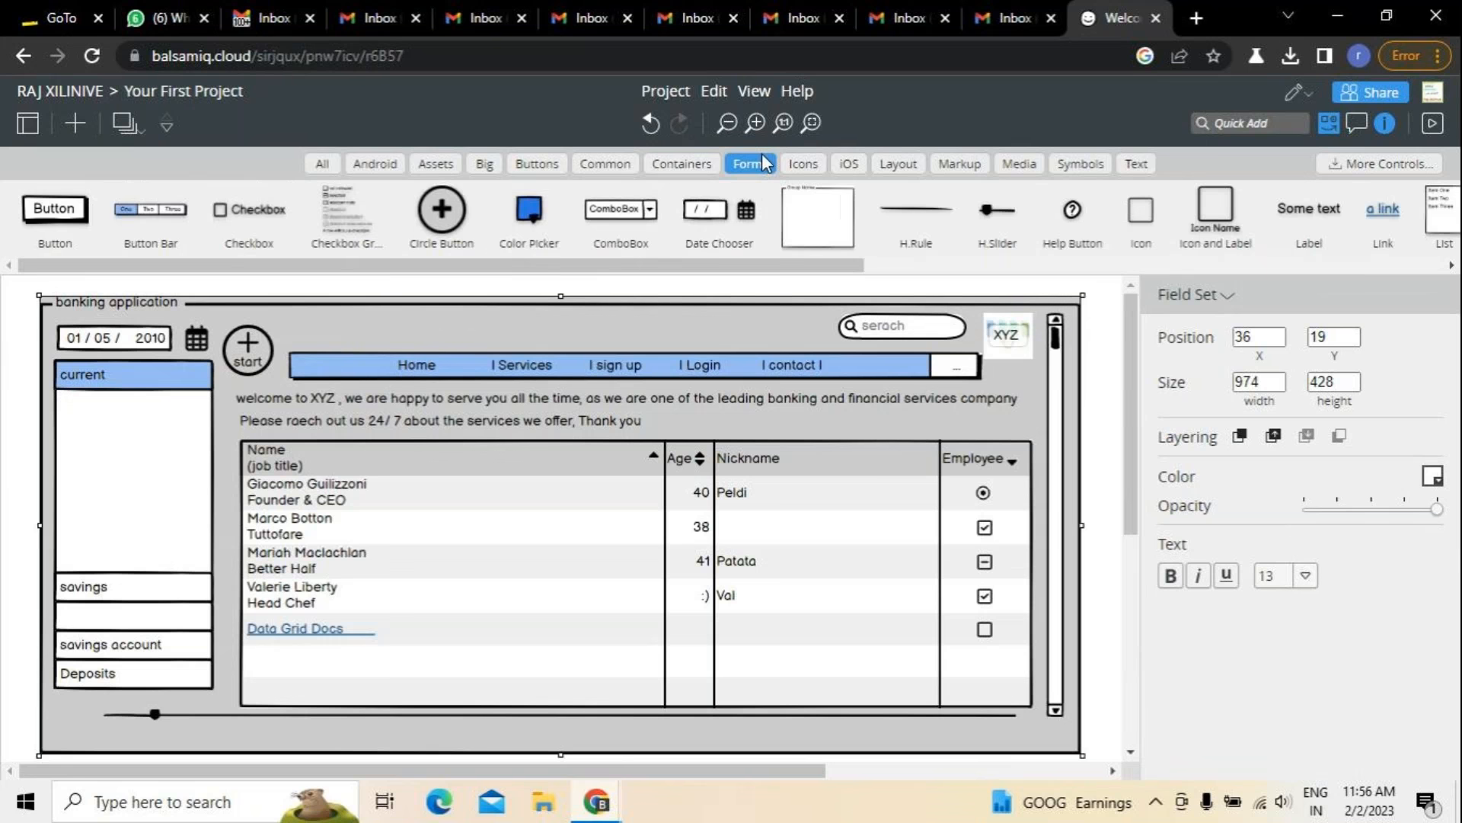
left_click(813, 169)
left_click(848, 164)
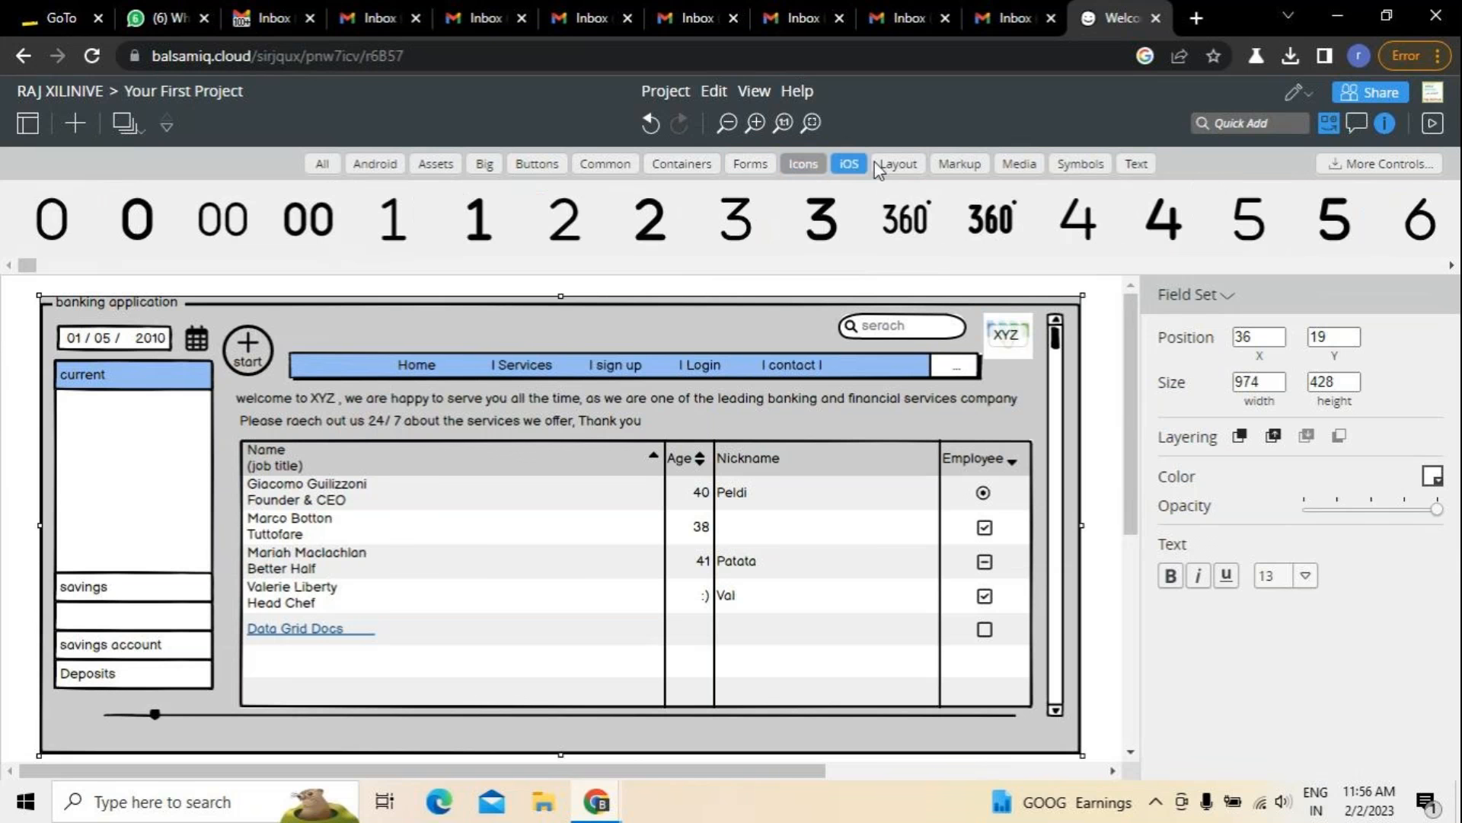
left_click(888, 166)
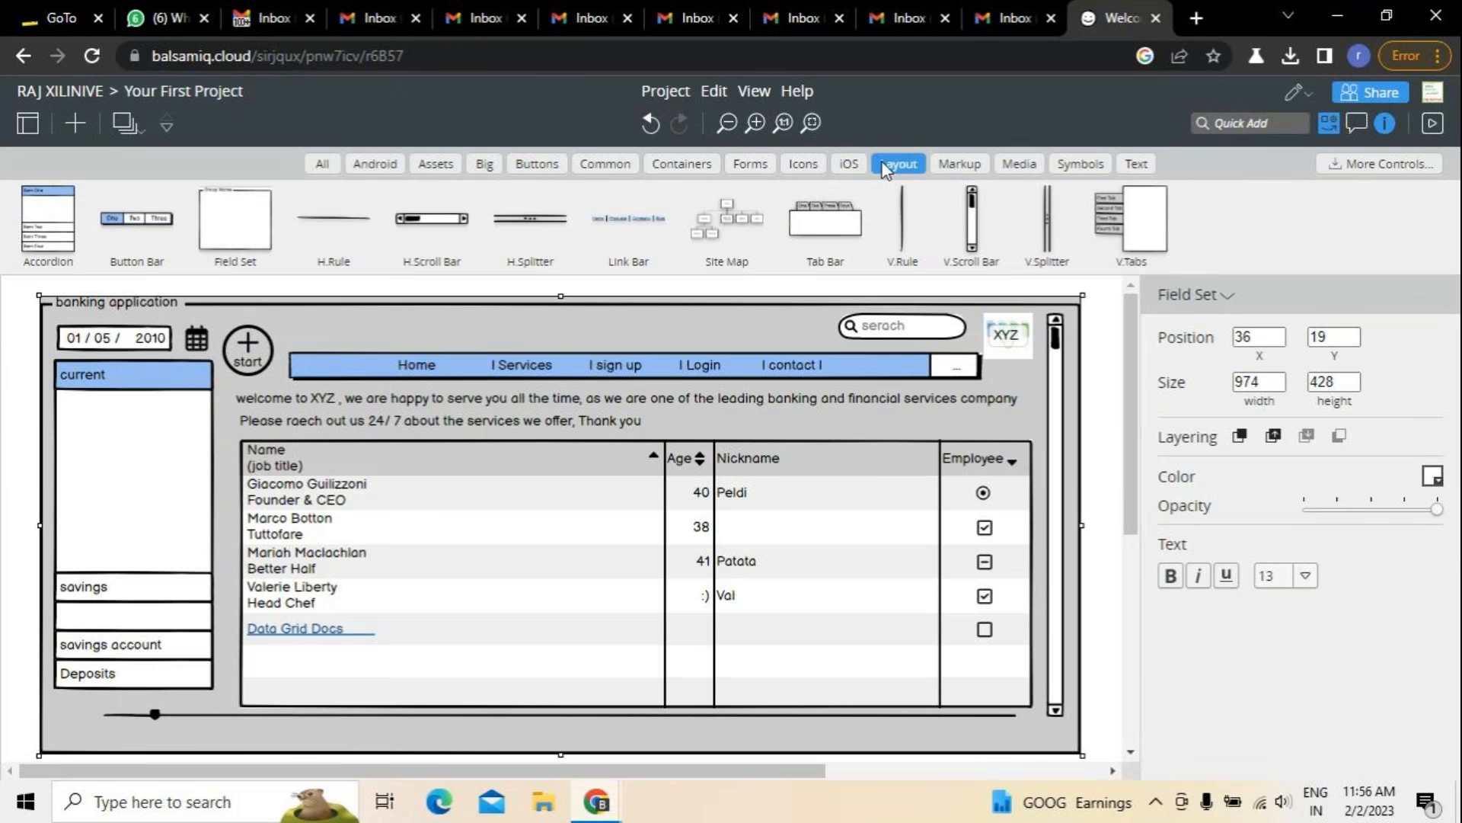
left_click(1128, 165)
left_click(1096, 167)
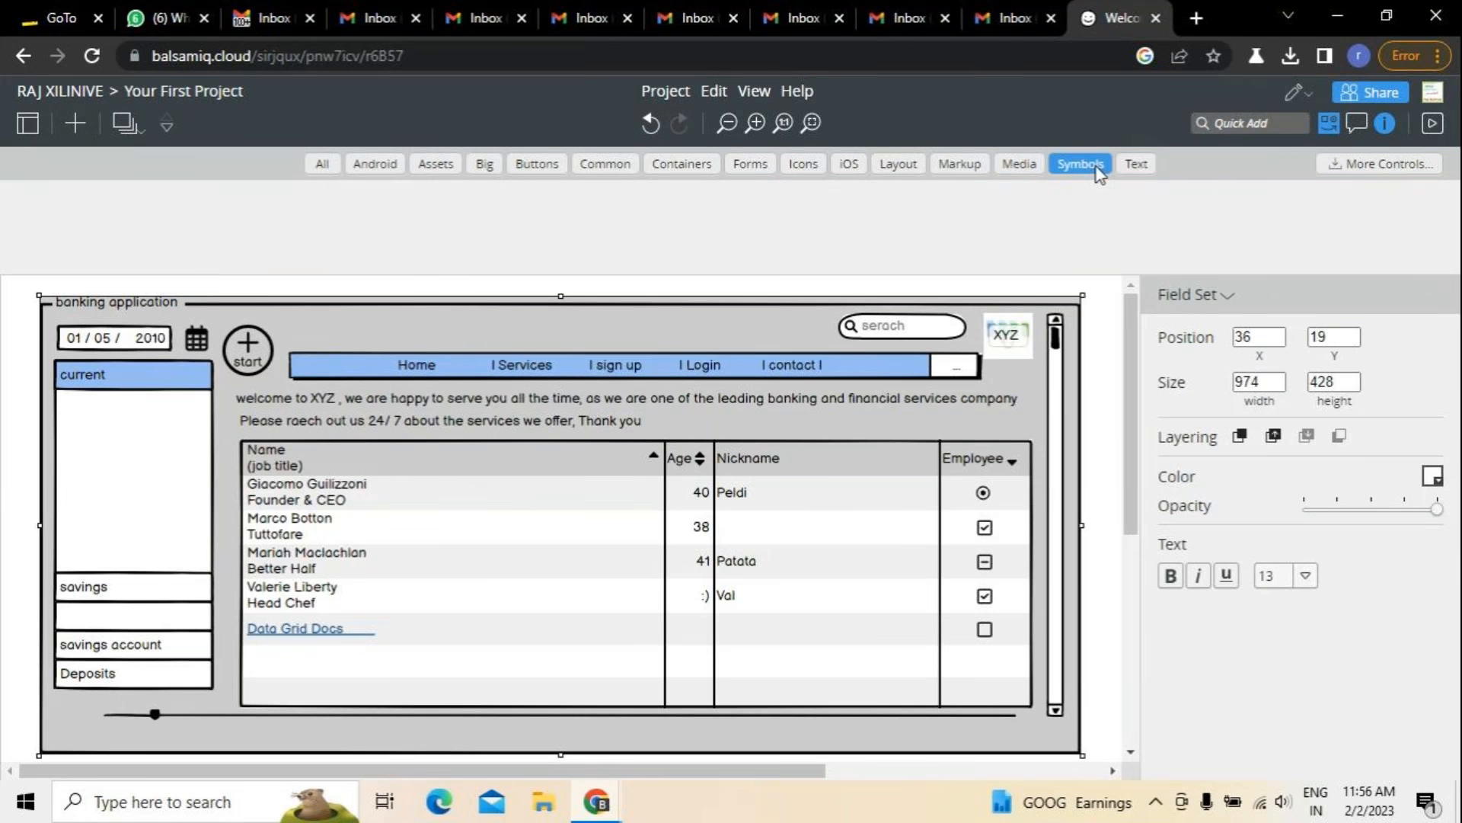
left_click(324, 165)
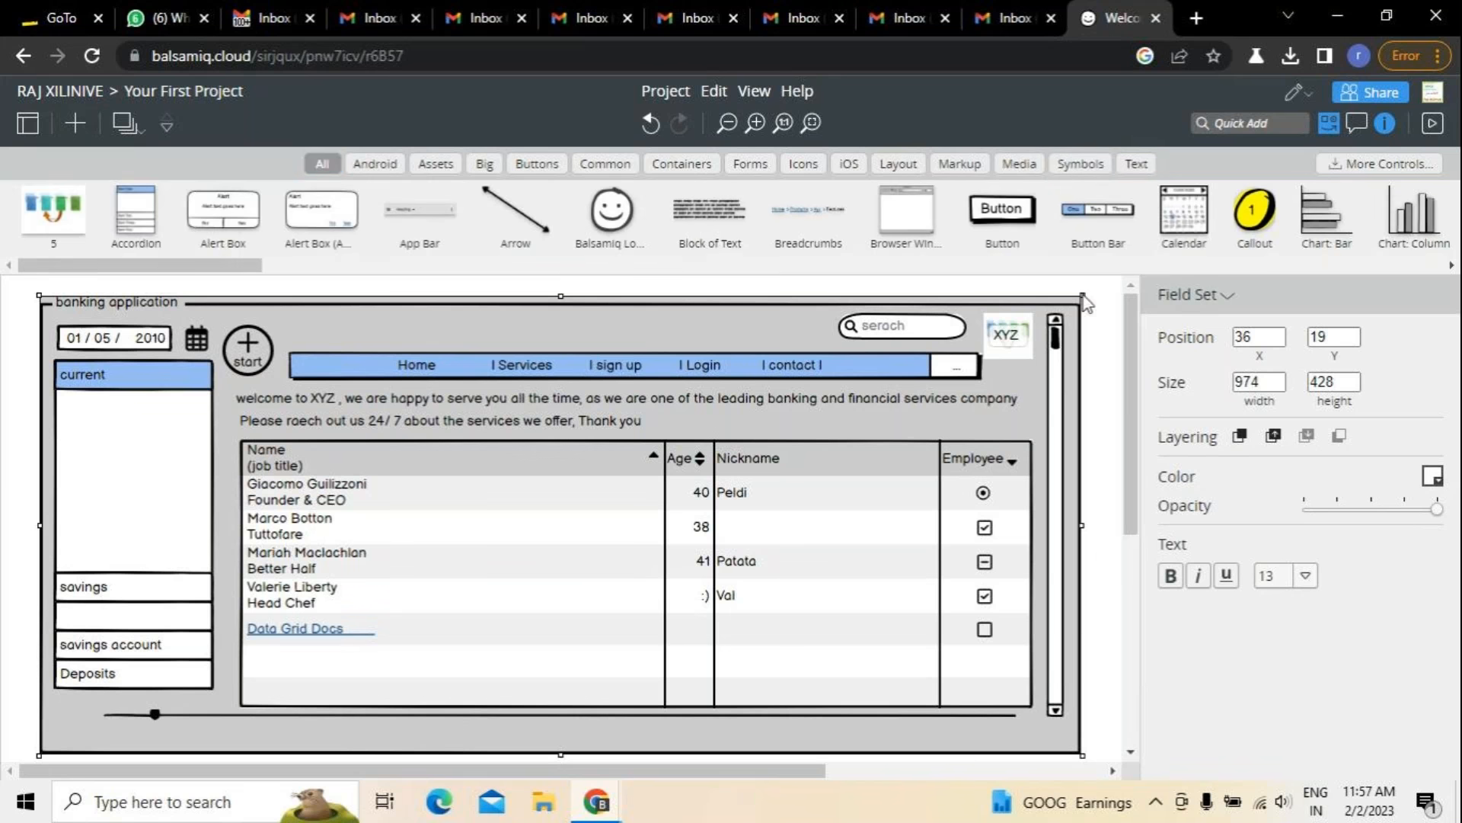
Widen the banking application Field Set on both sides to about 1032, starting at X 7, and shift the Accordion toward its left border.
left_click_drag(1081, 298, 1113, 297)
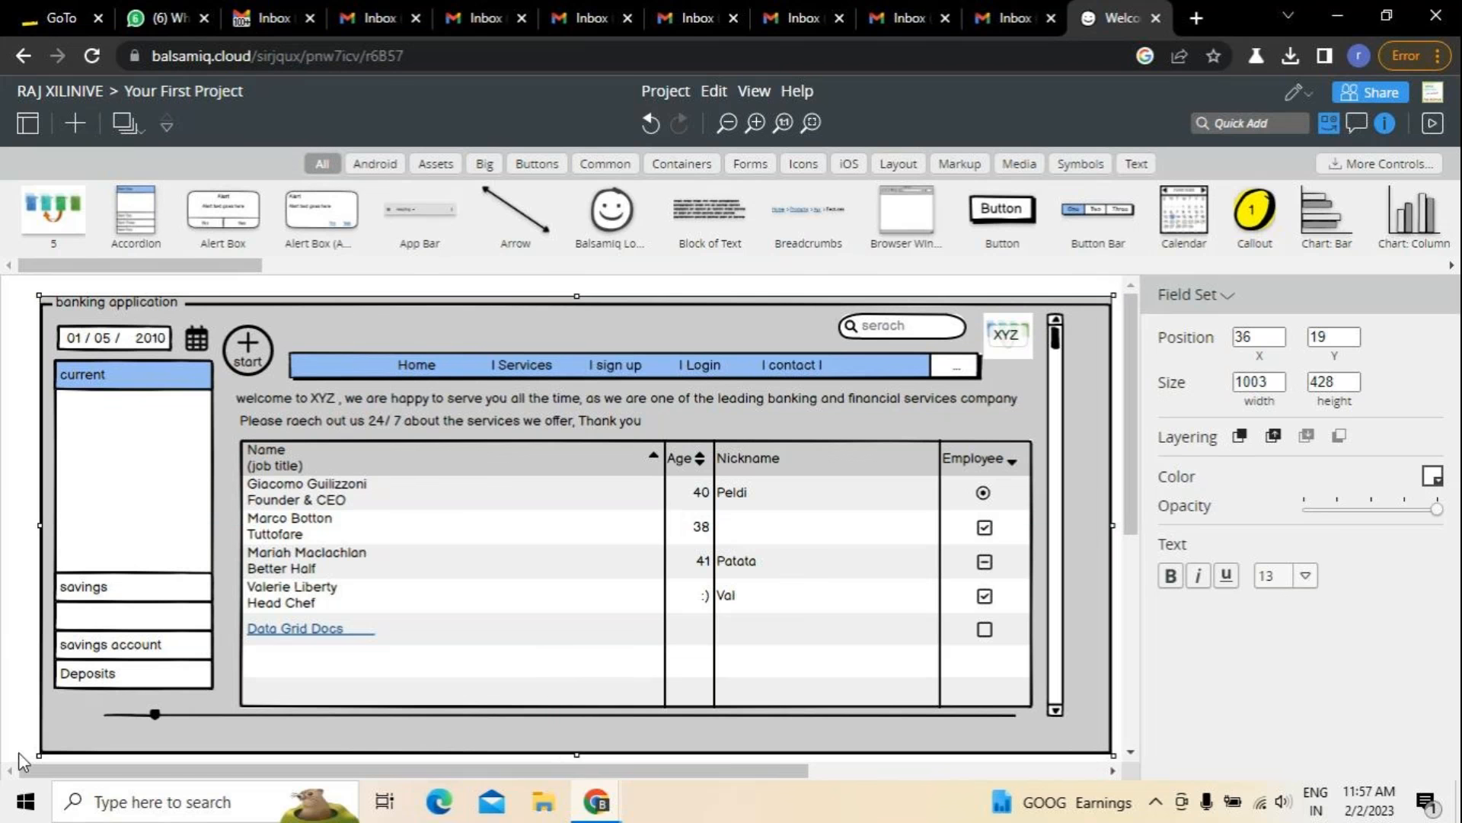
left_click_drag(40, 754, 8, 752)
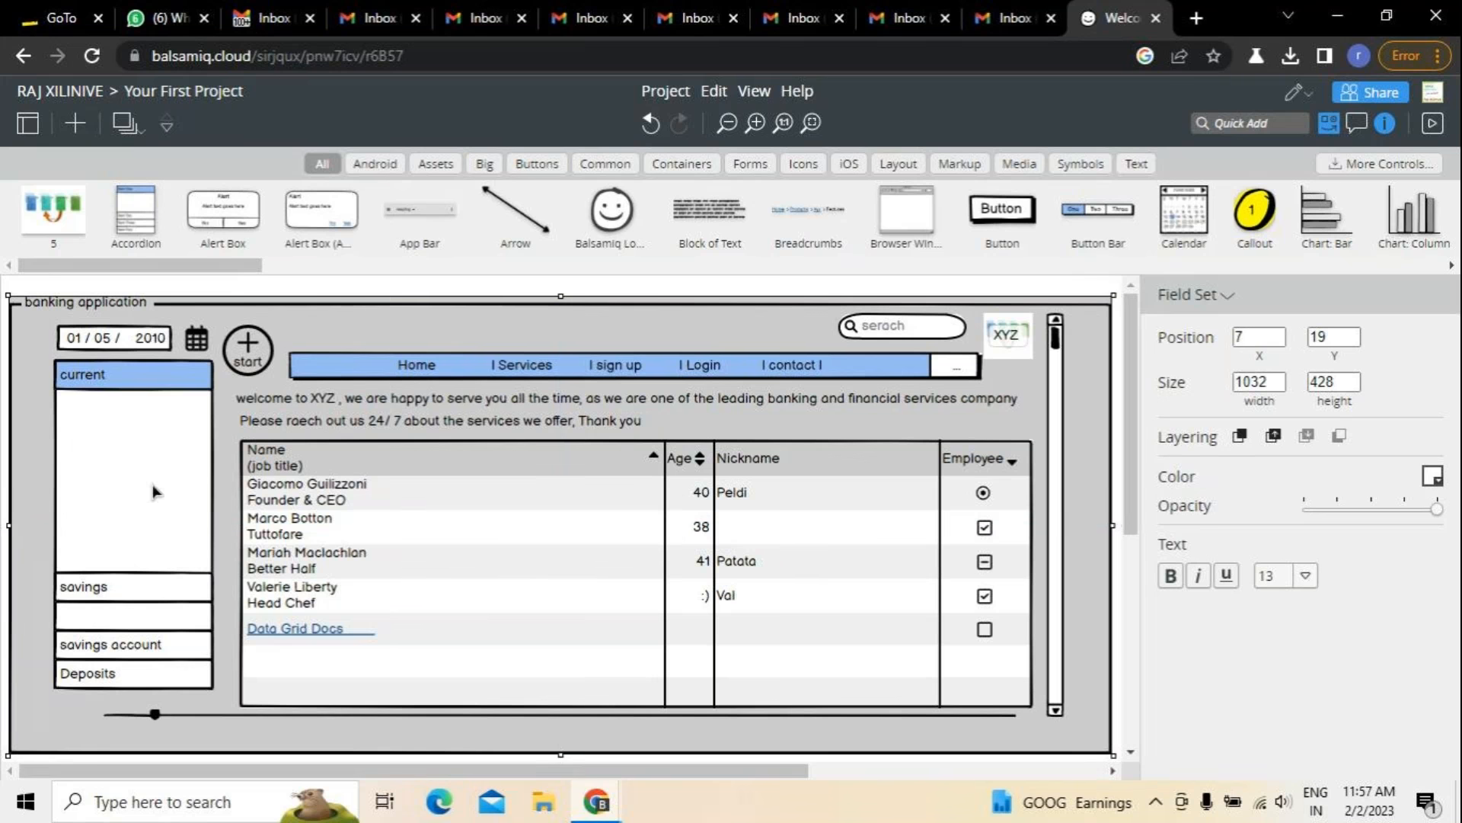
left_click(393, 293)
left_click_drag(162, 465, 139, 473)
left_click(347, 298)
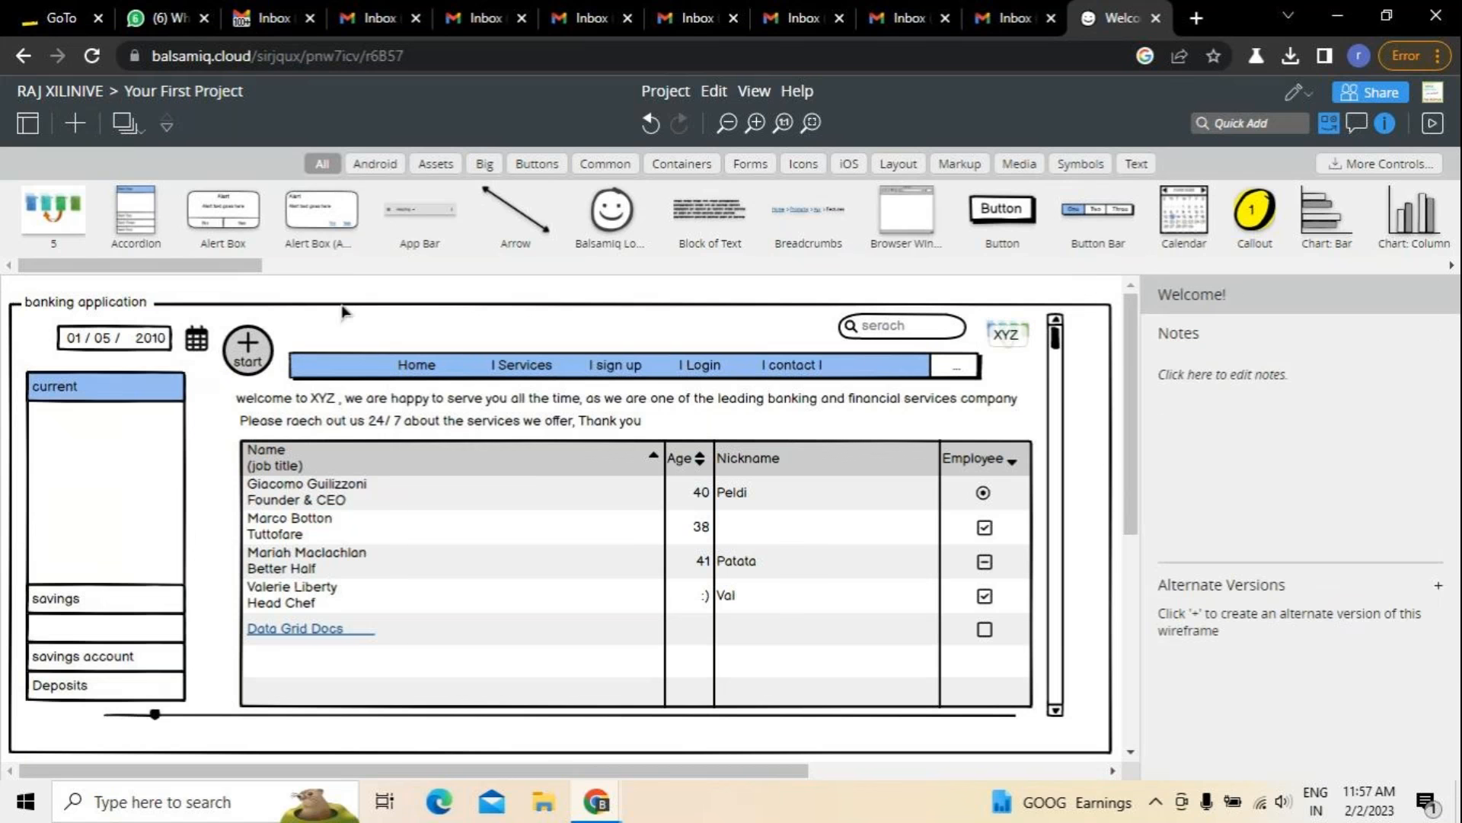
Move the date chooser and the start Circle Button up and left, just inside the Field Set's upper-left corner.
left_click(131, 347)
left_click_drag(131, 346, 106, 341)
left_click_drag(246, 372, 213, 352)
left_click(326, 285)
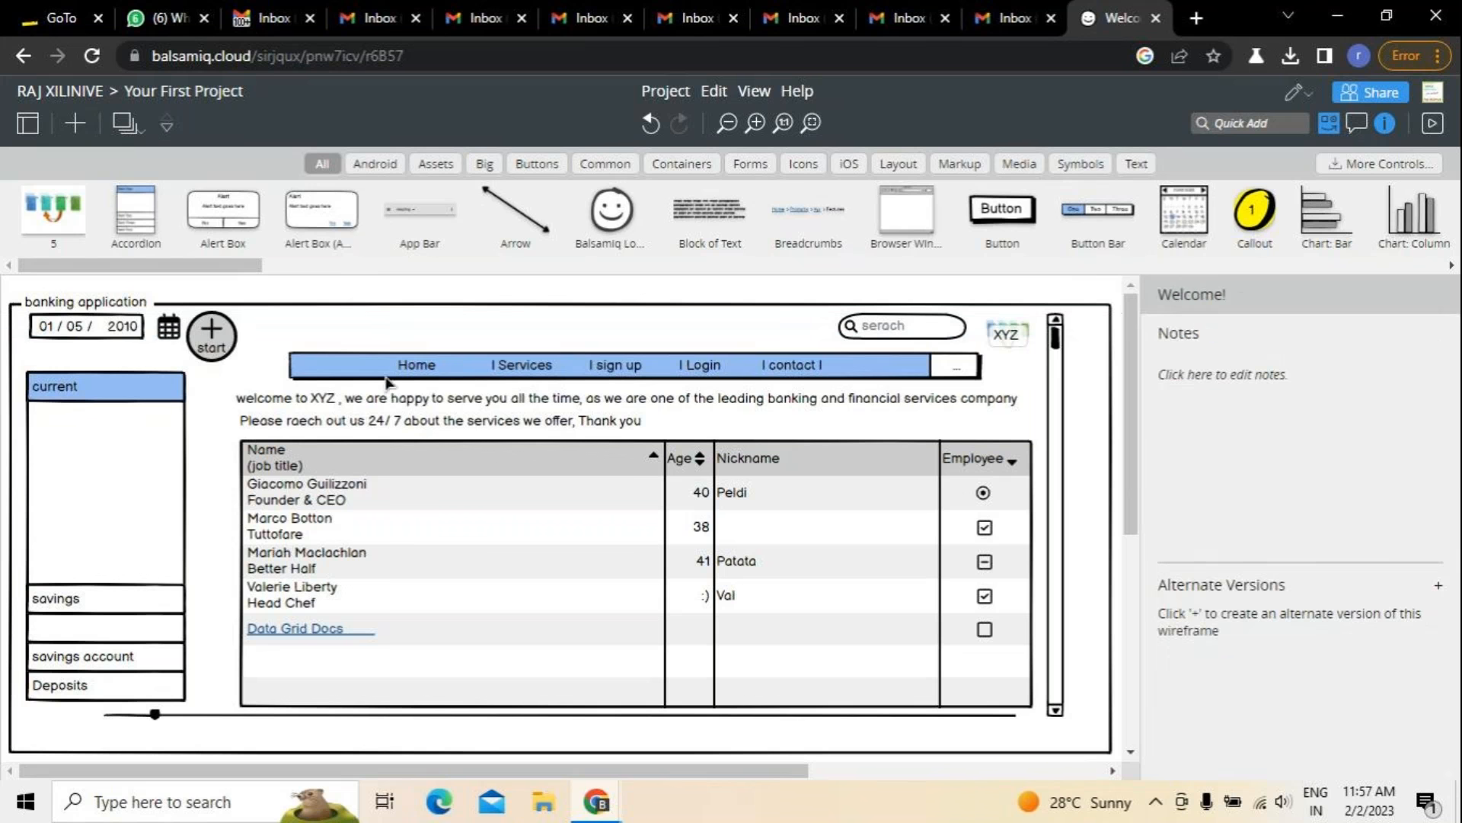
Move the Button Bar to about X 237, Y 60 and raise the two text Labels beneath it to about Y 94 and Y 115.
left_click_drag(393, 377, 367, 364)
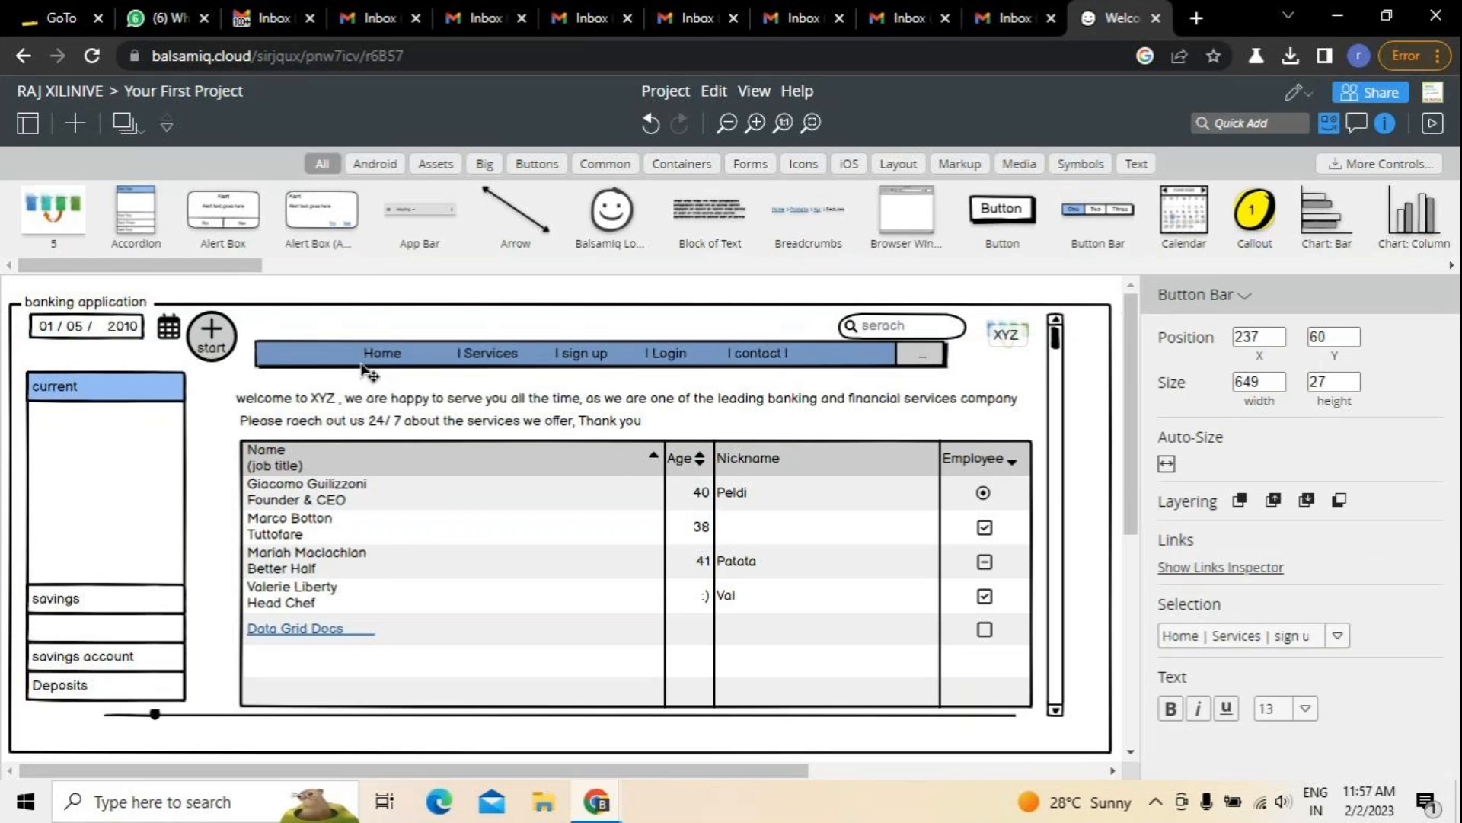
left_click(397, 295)
mouse_move(413, 412)
left_mouse_down()
mouse_move(409, 401)
mouse_move(404, 423)
left_mouse_up()
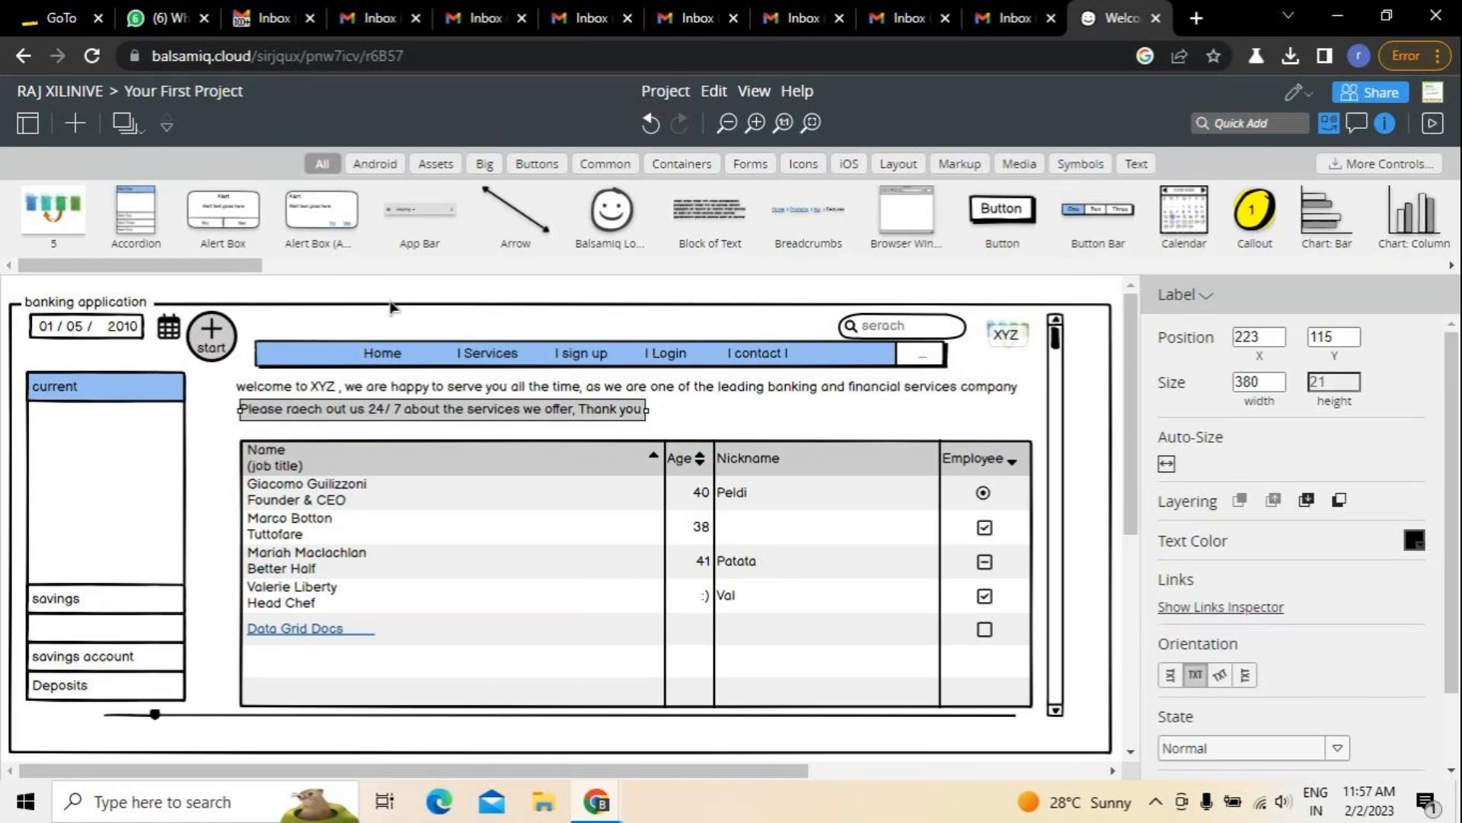
left_click(395, 305)
Move the Data Grid to about X 220, Y 136 and extend its lower edge to a height of about 268.
left_click_drag(443, 607, 440, 590)
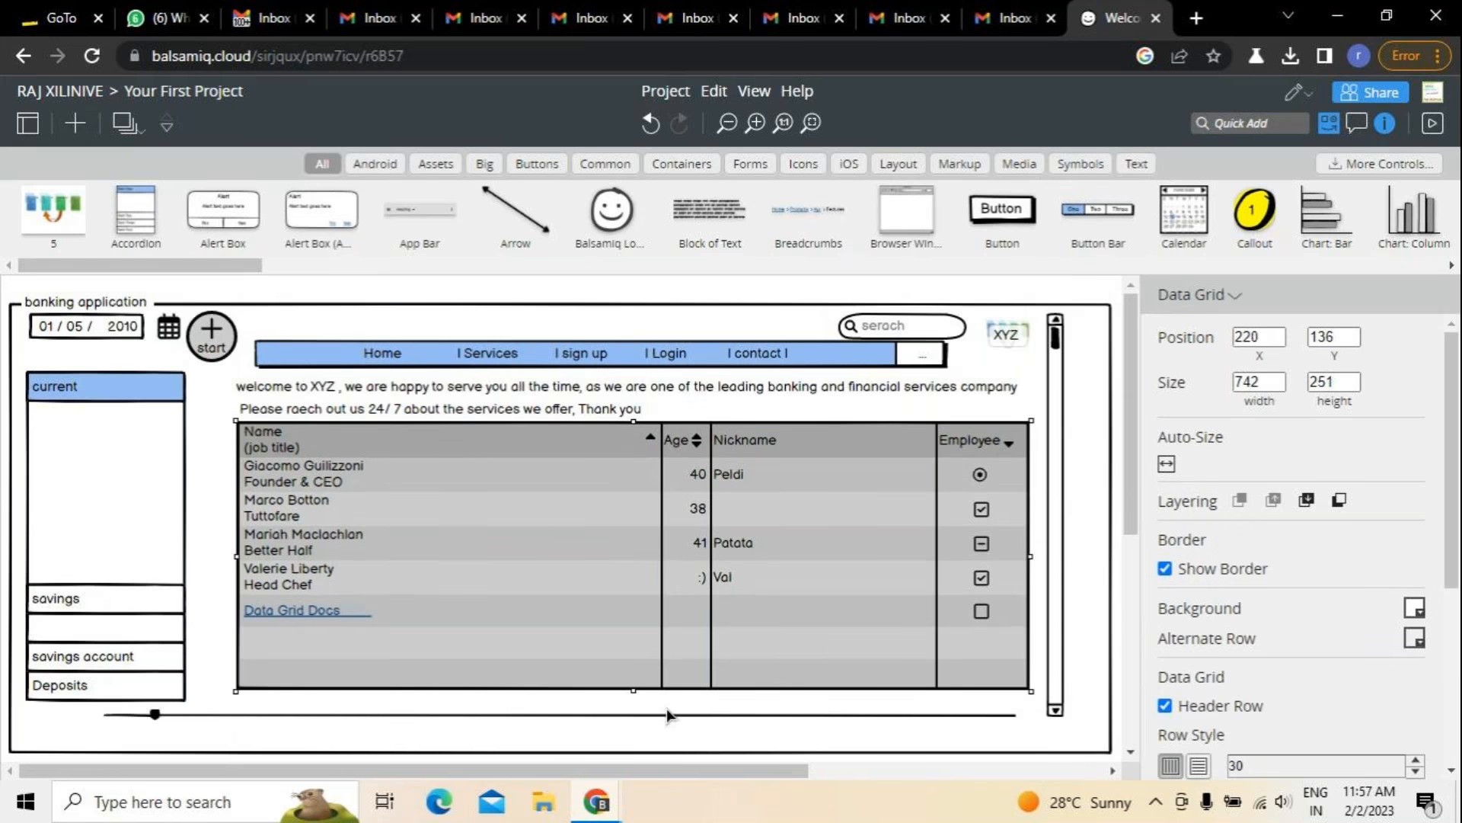
left_click_drag(638, 691, 636, 711)
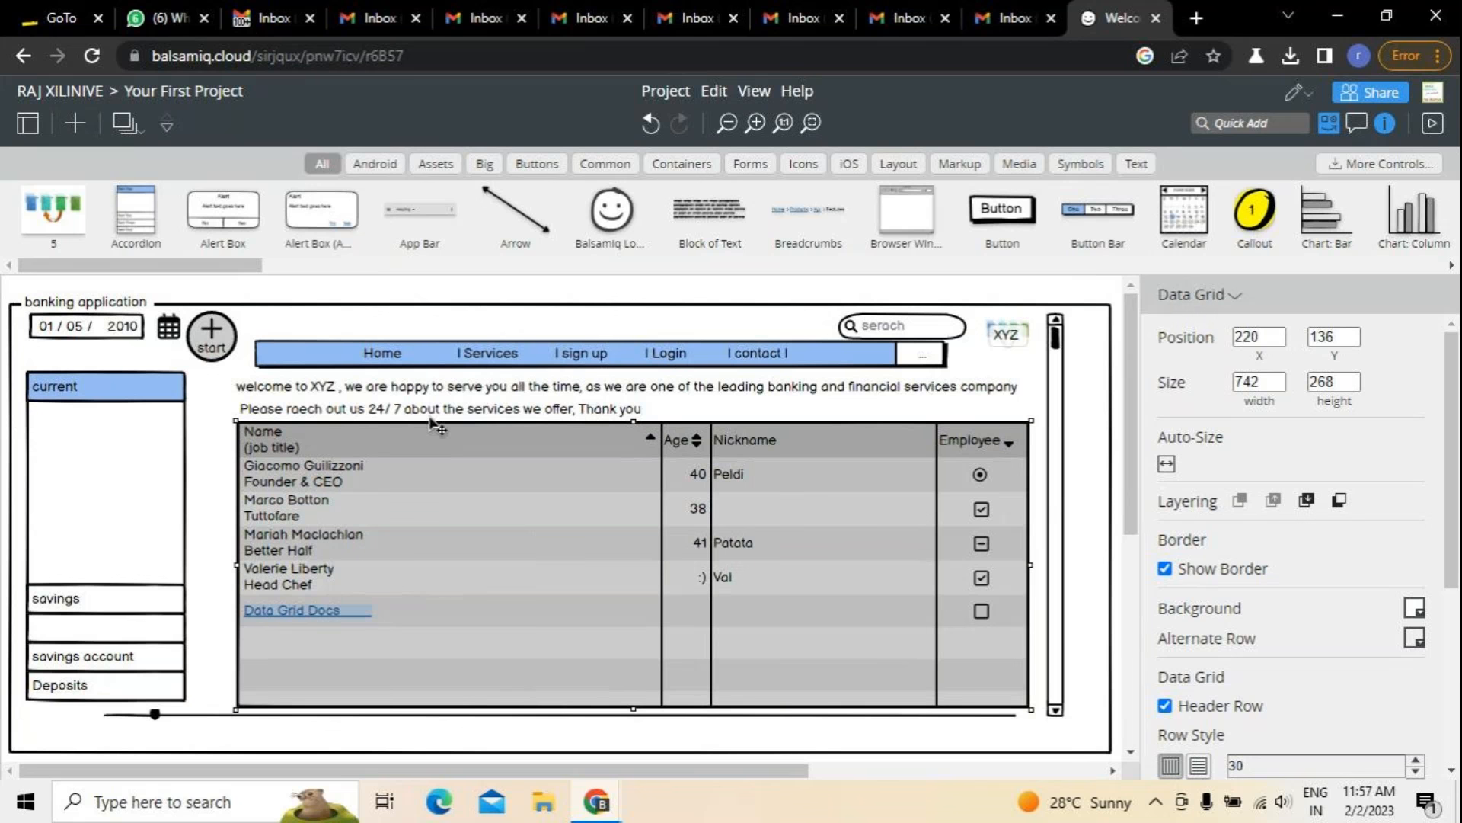
left_click(454, 316)
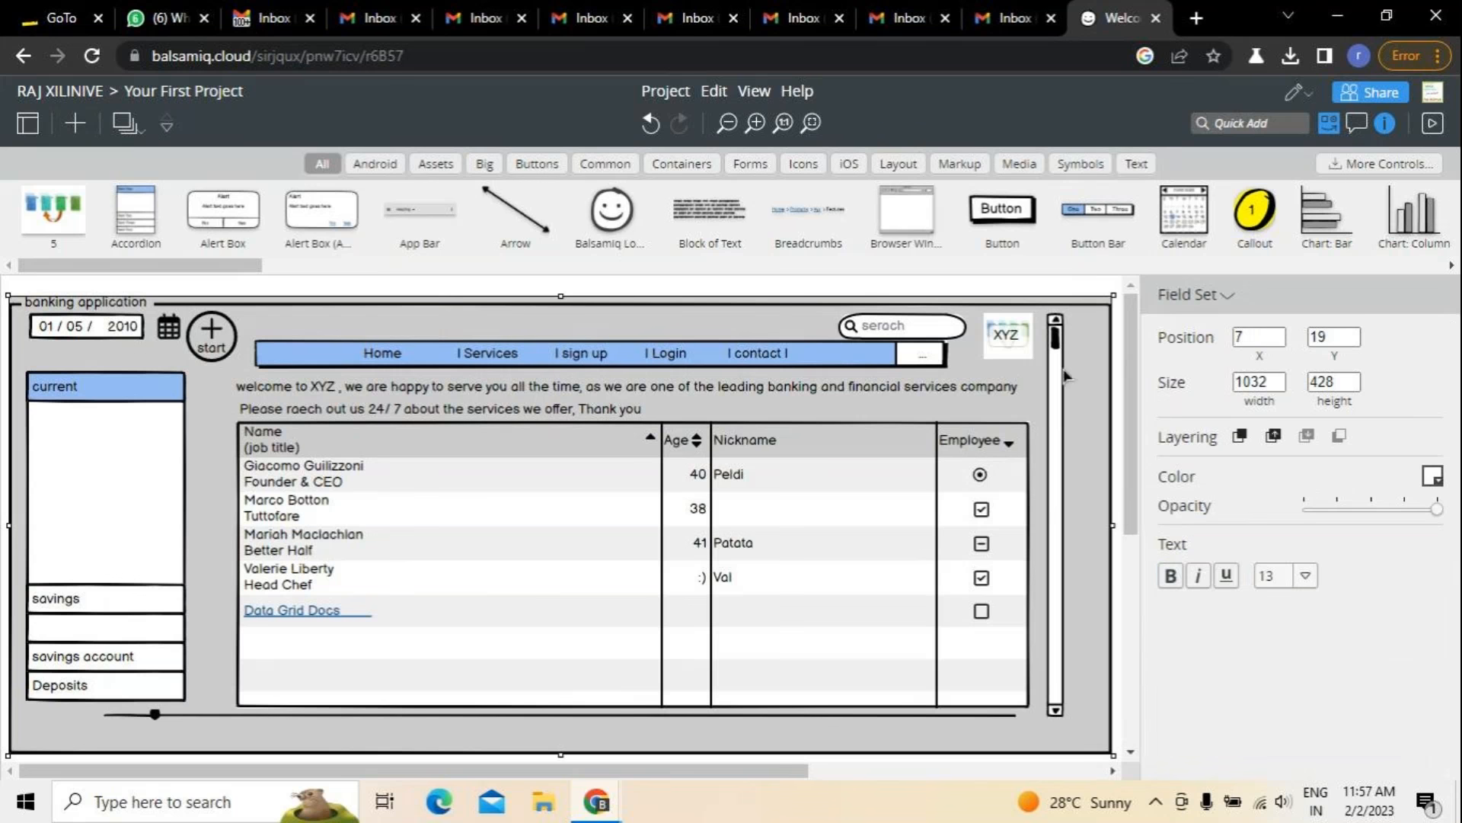
Narrow the search box to about 103 wide and place it at about X 800, Y 33, beside the XYZ logo.
left_click(937, 328)
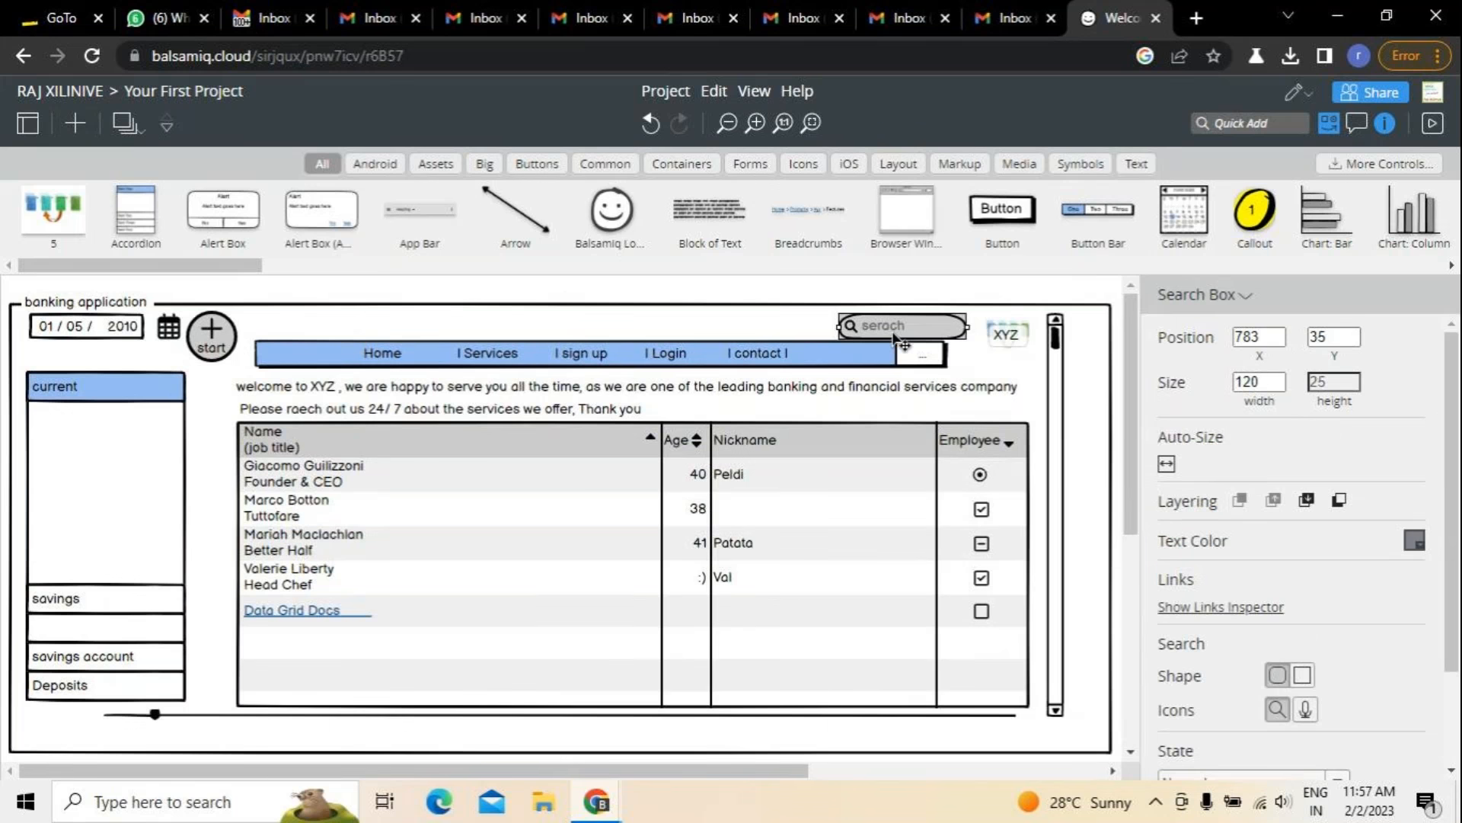
left_click_drag(967, 326, 949, 327)
left_click_drag(848, 327, 868, 332)
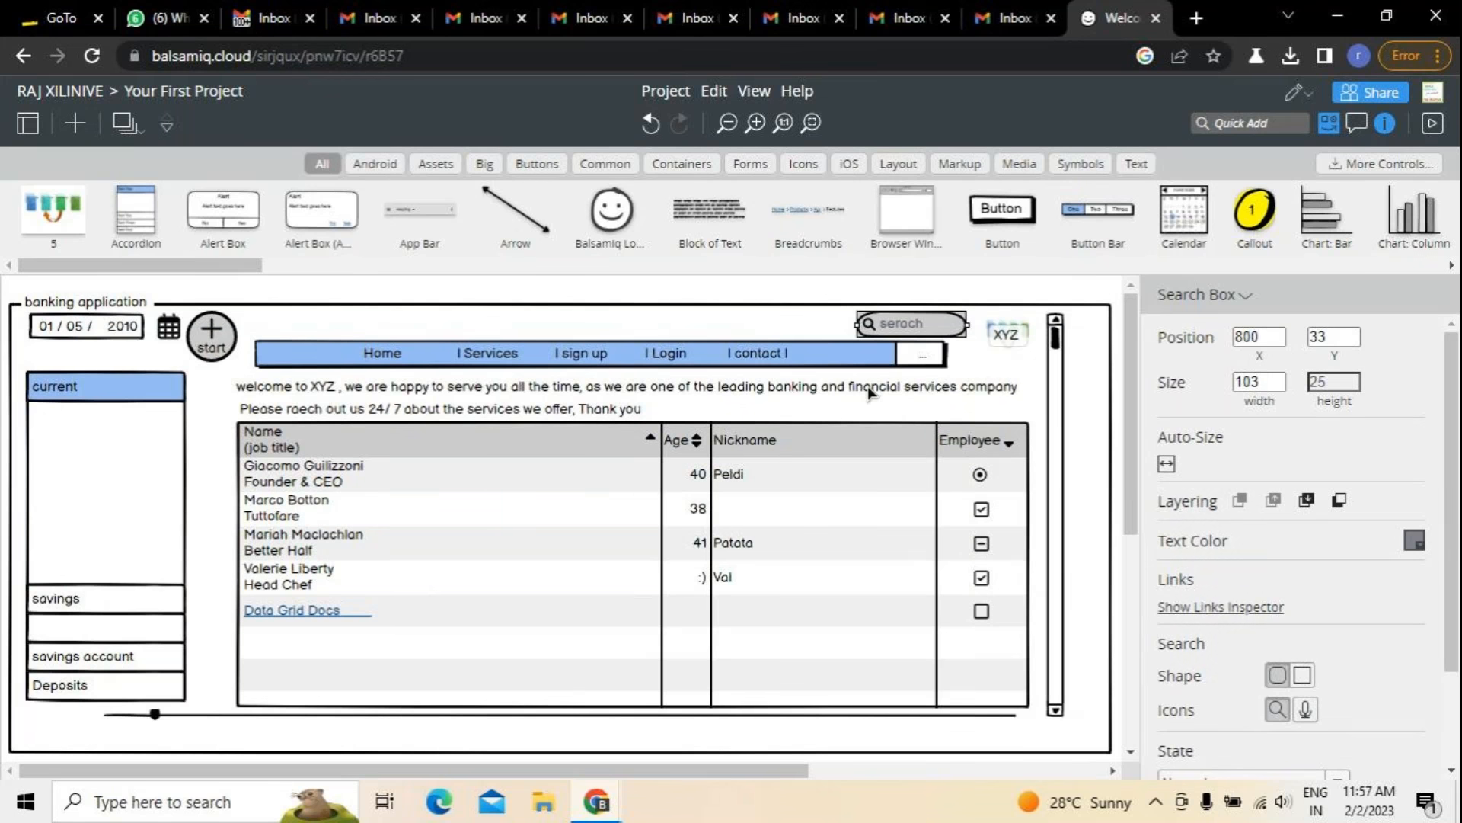
left_click(1096, 365)
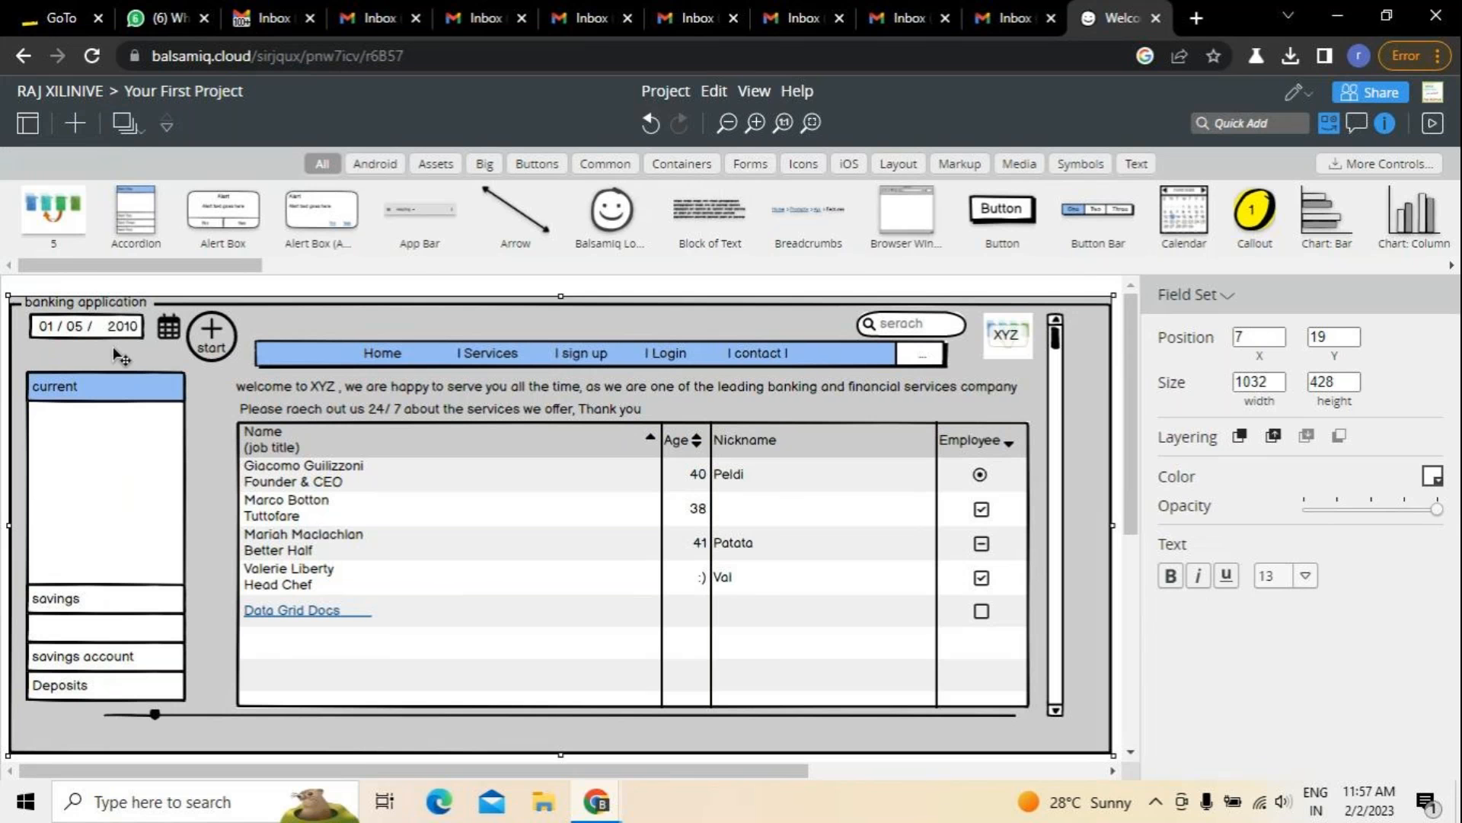
right_click(142, 455)
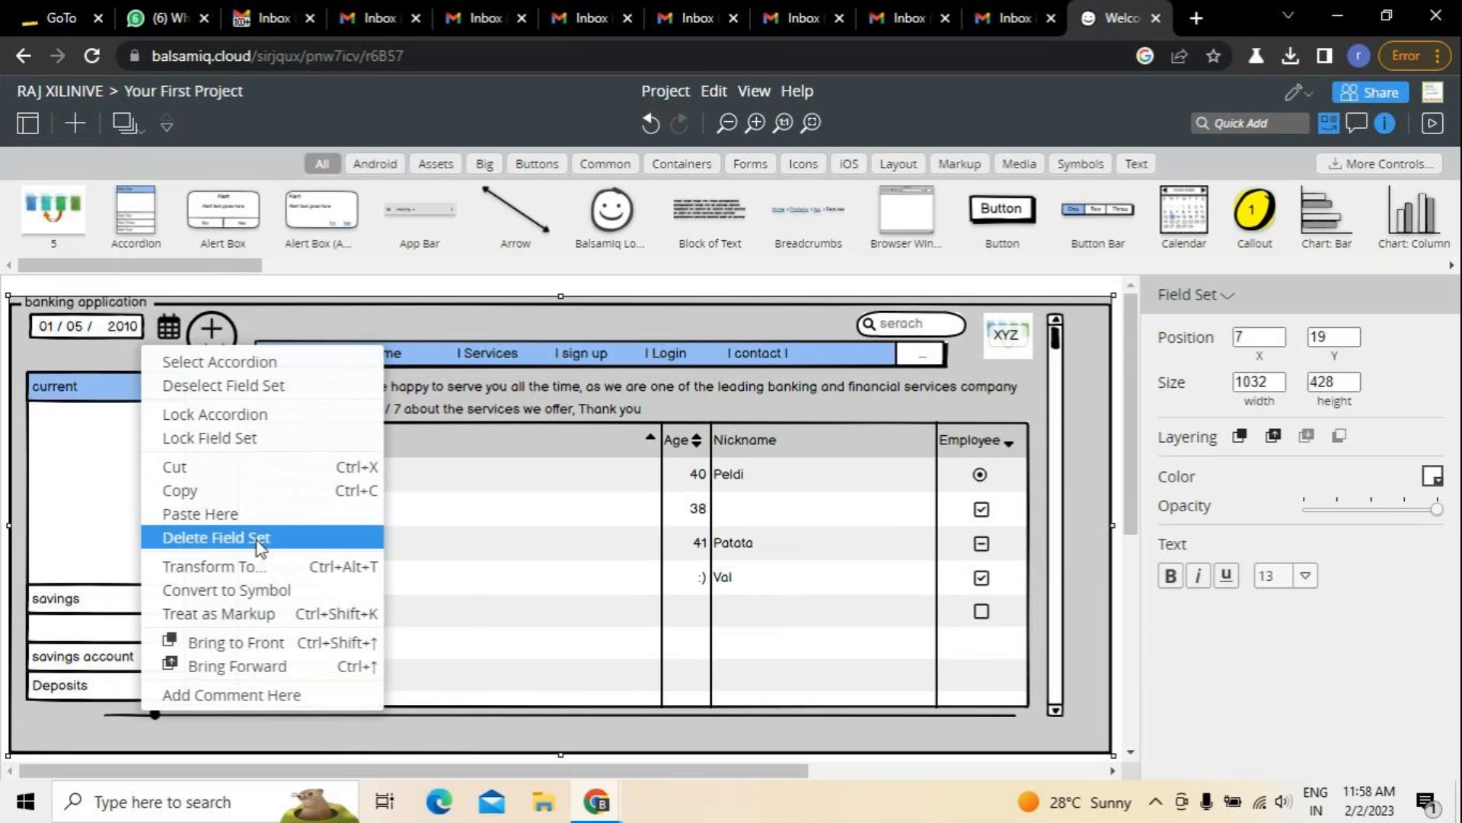
left_click(312, 277)
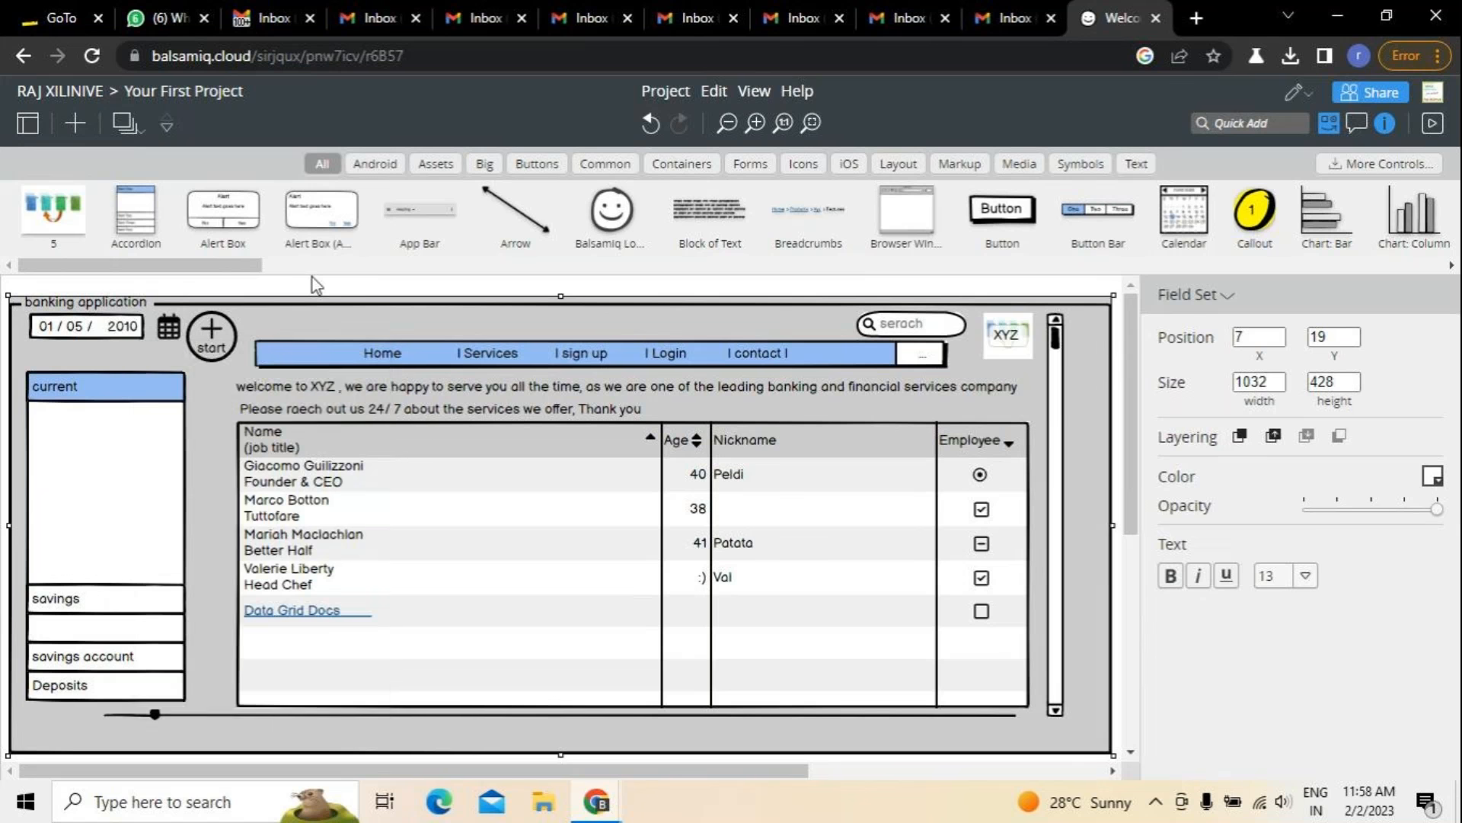
left_click(312, 277)
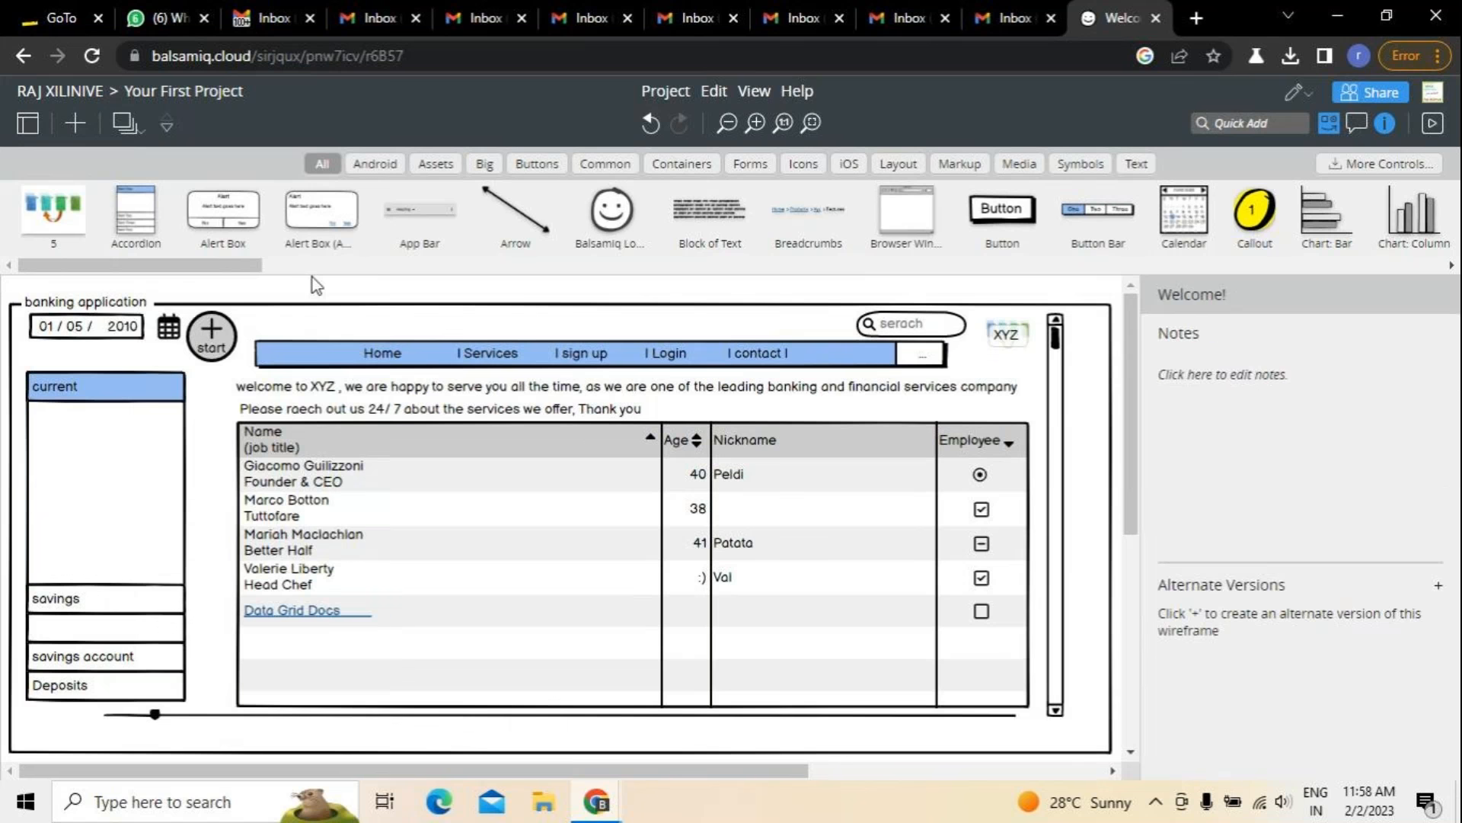
left_click(312, 386)
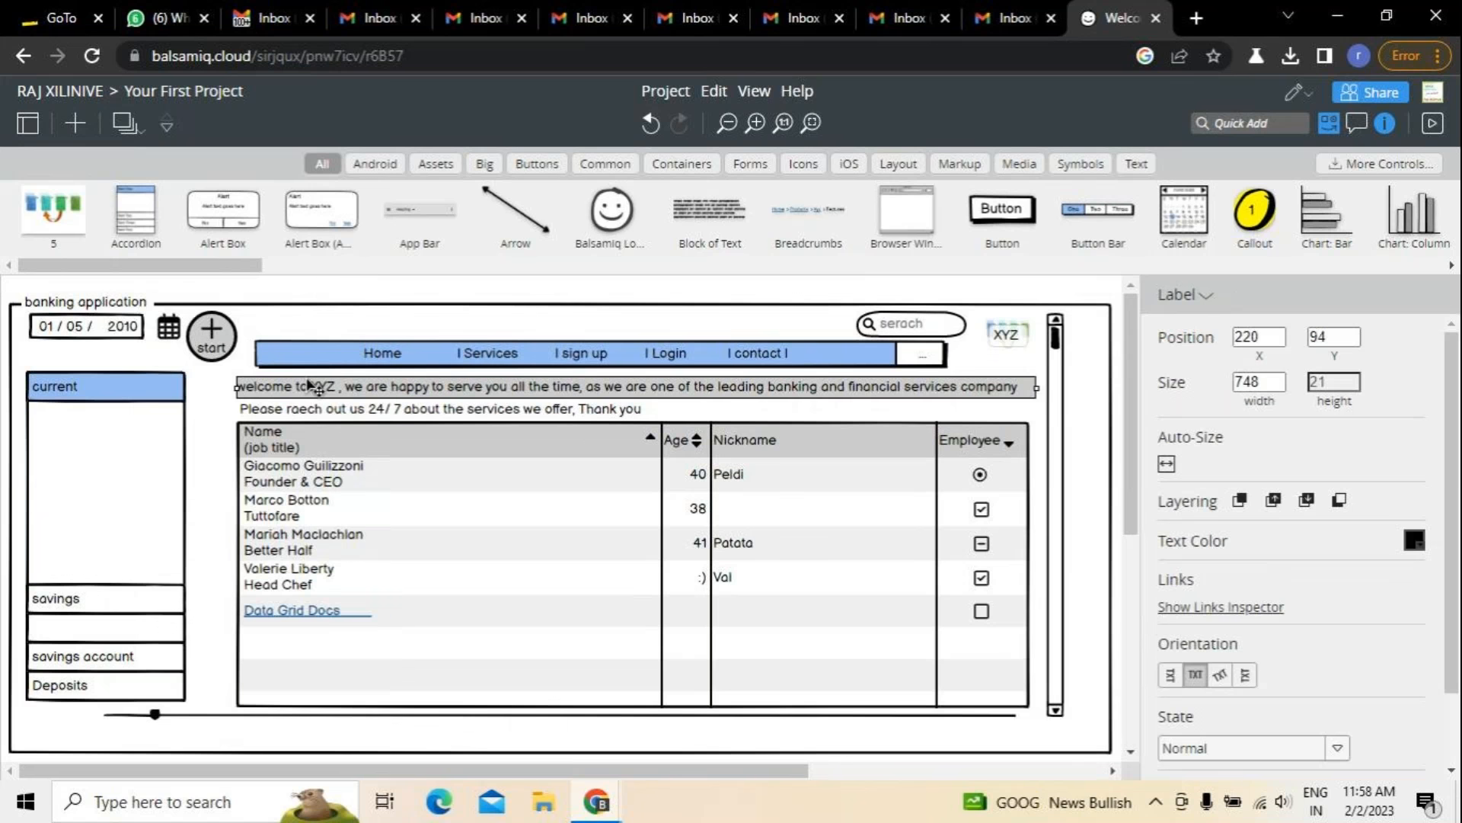
left_click(297, 333)
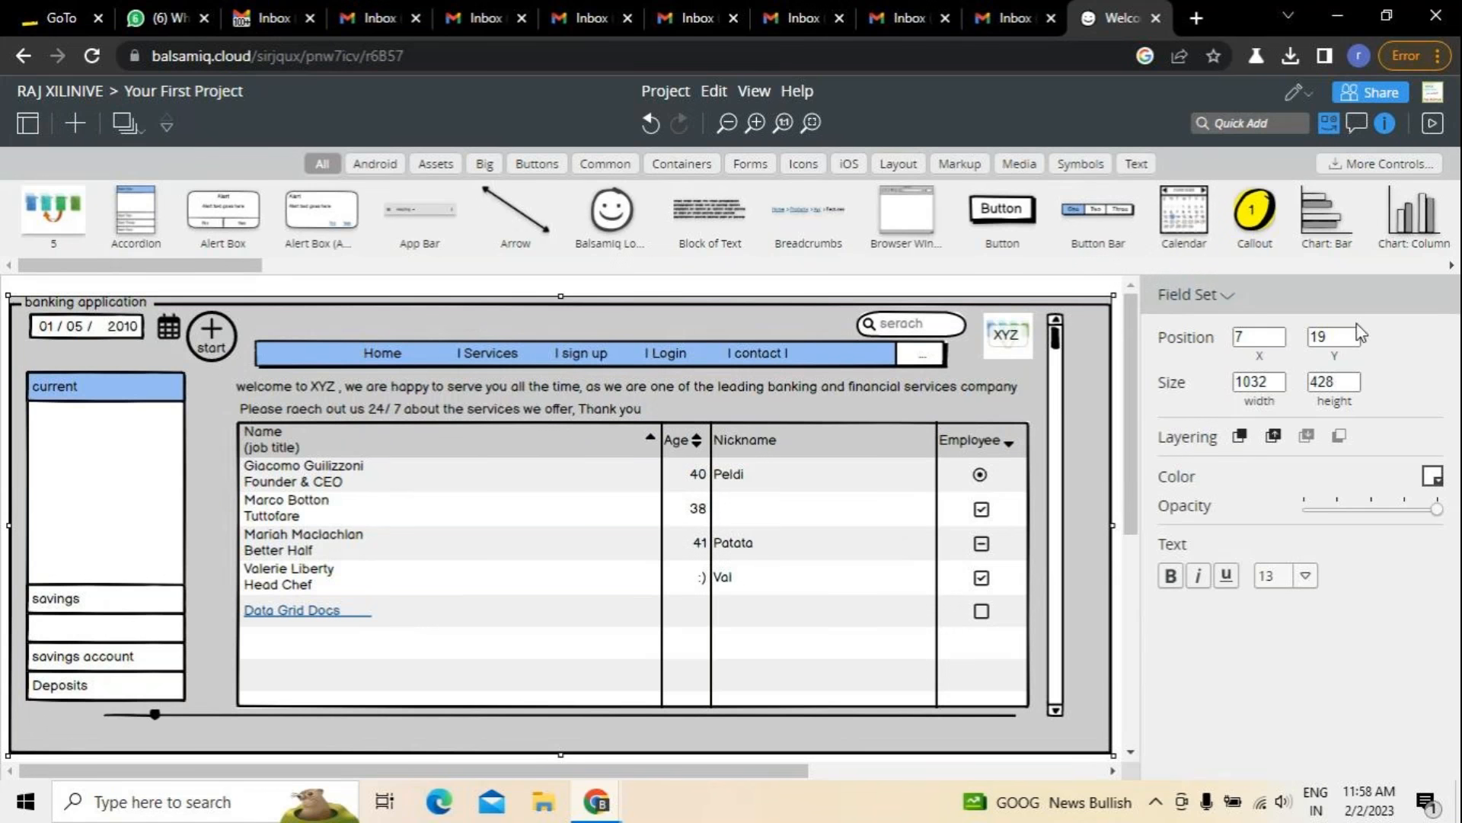
Try yellow and red as the fill color of the banking application Field Set.
left_click(1265, 337)
left_click(1421, 482)
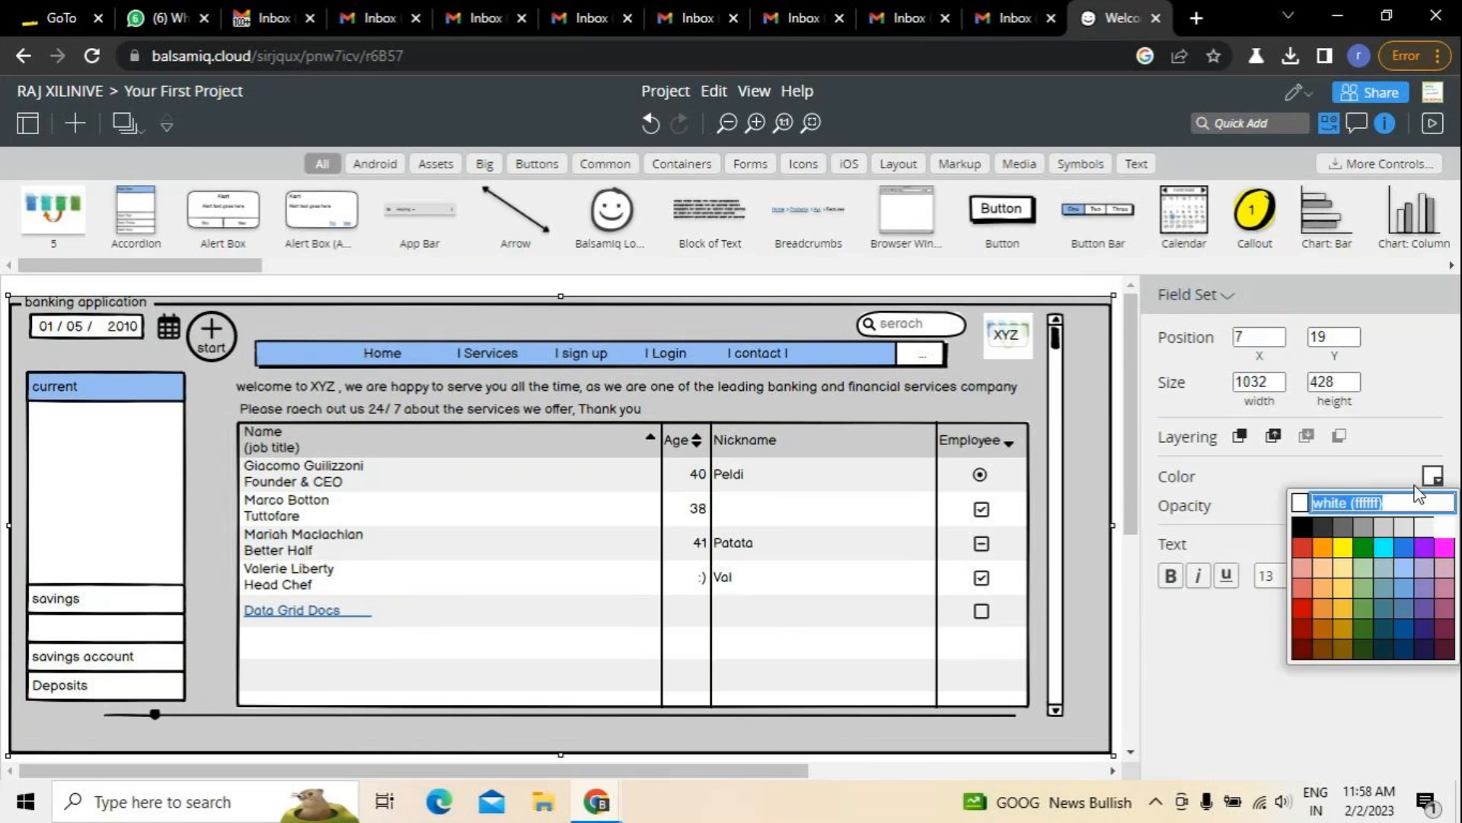
left_click(1349, 554)
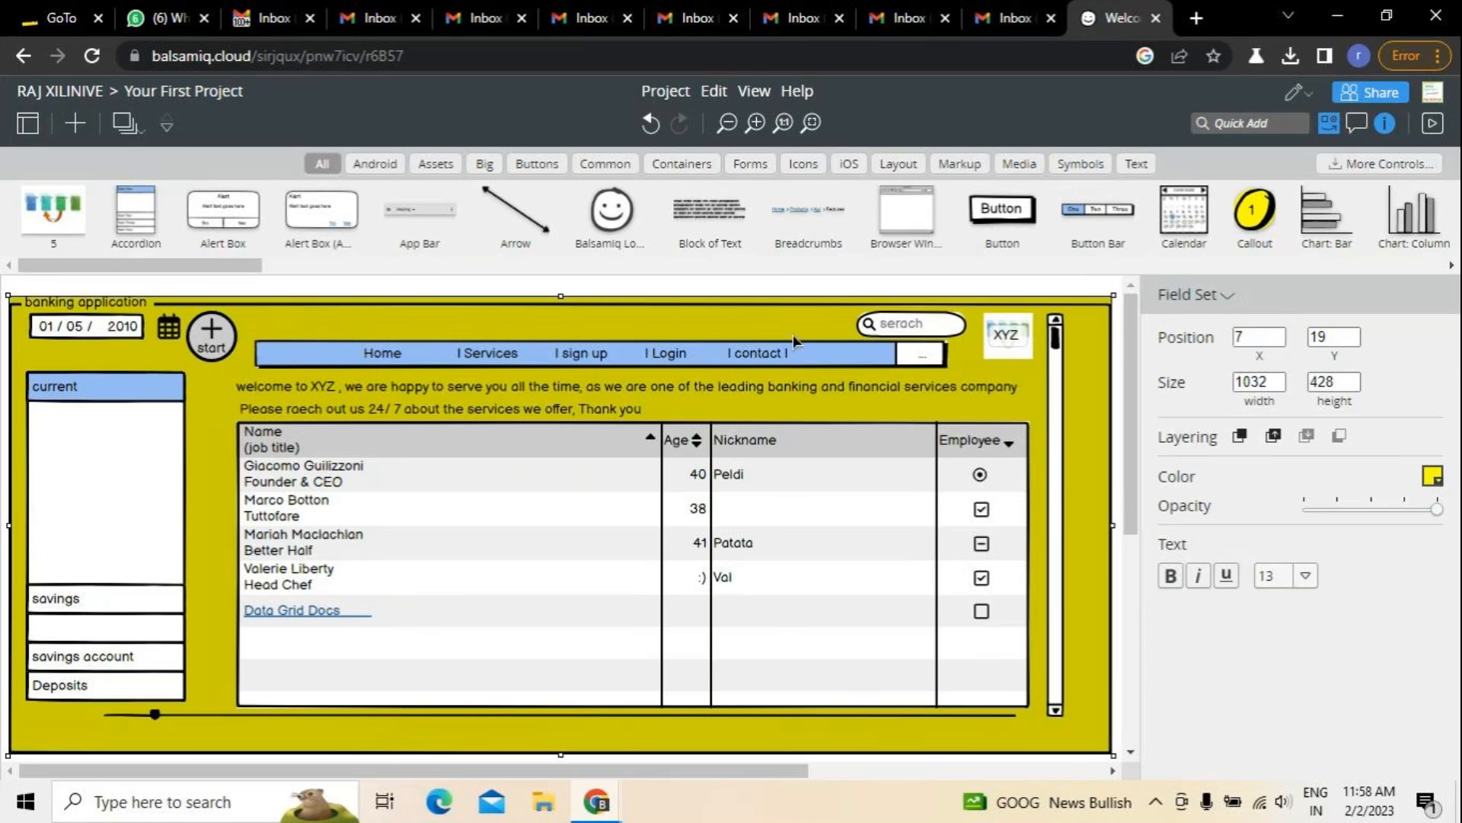
left_click(1432, 476)
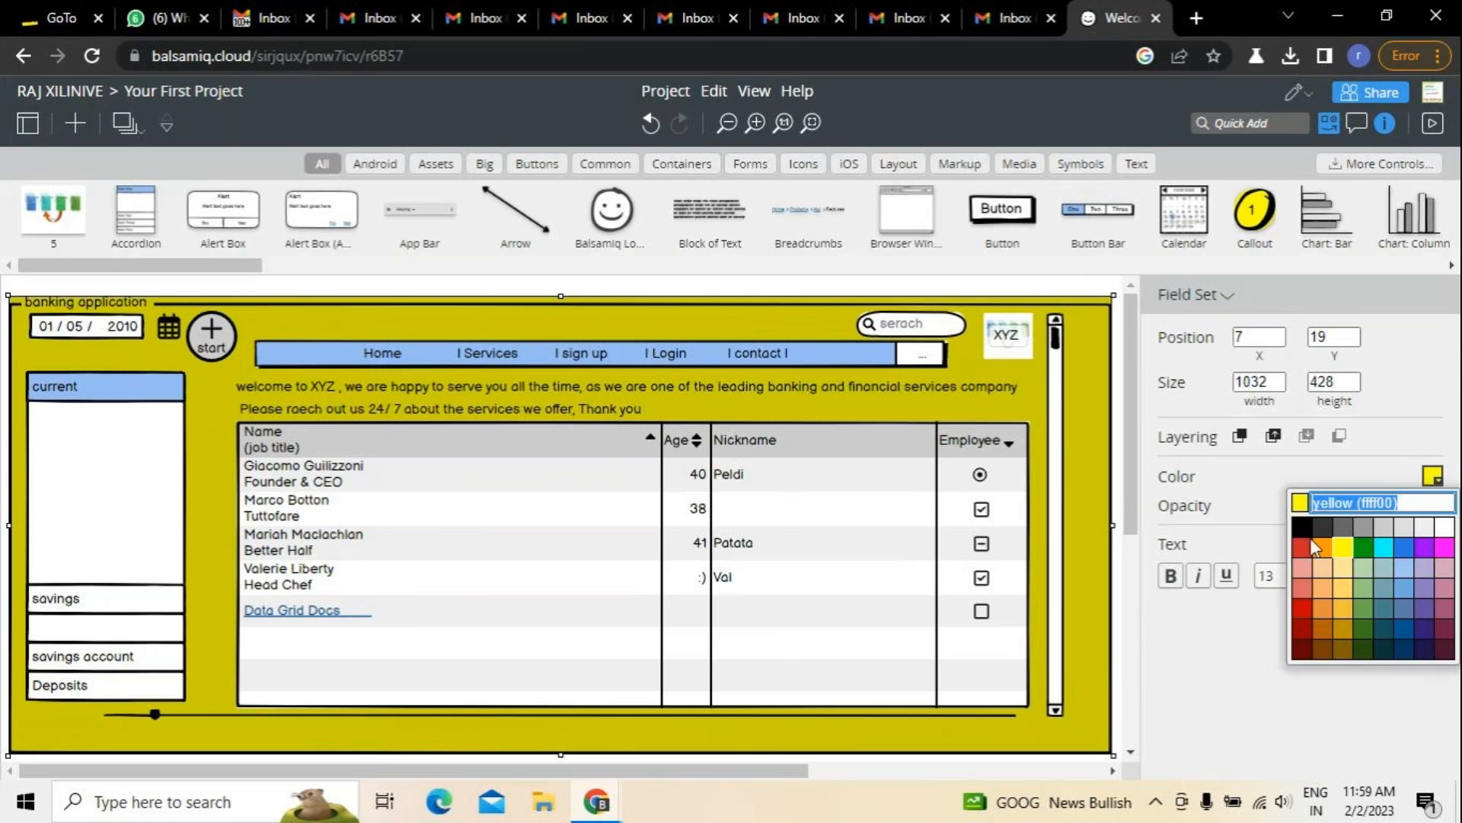
left_click(1310, 540)
Recolor the banking application Field Set medium blue and lower its opacity to nearly the minimum.
left_click(1432, 476)
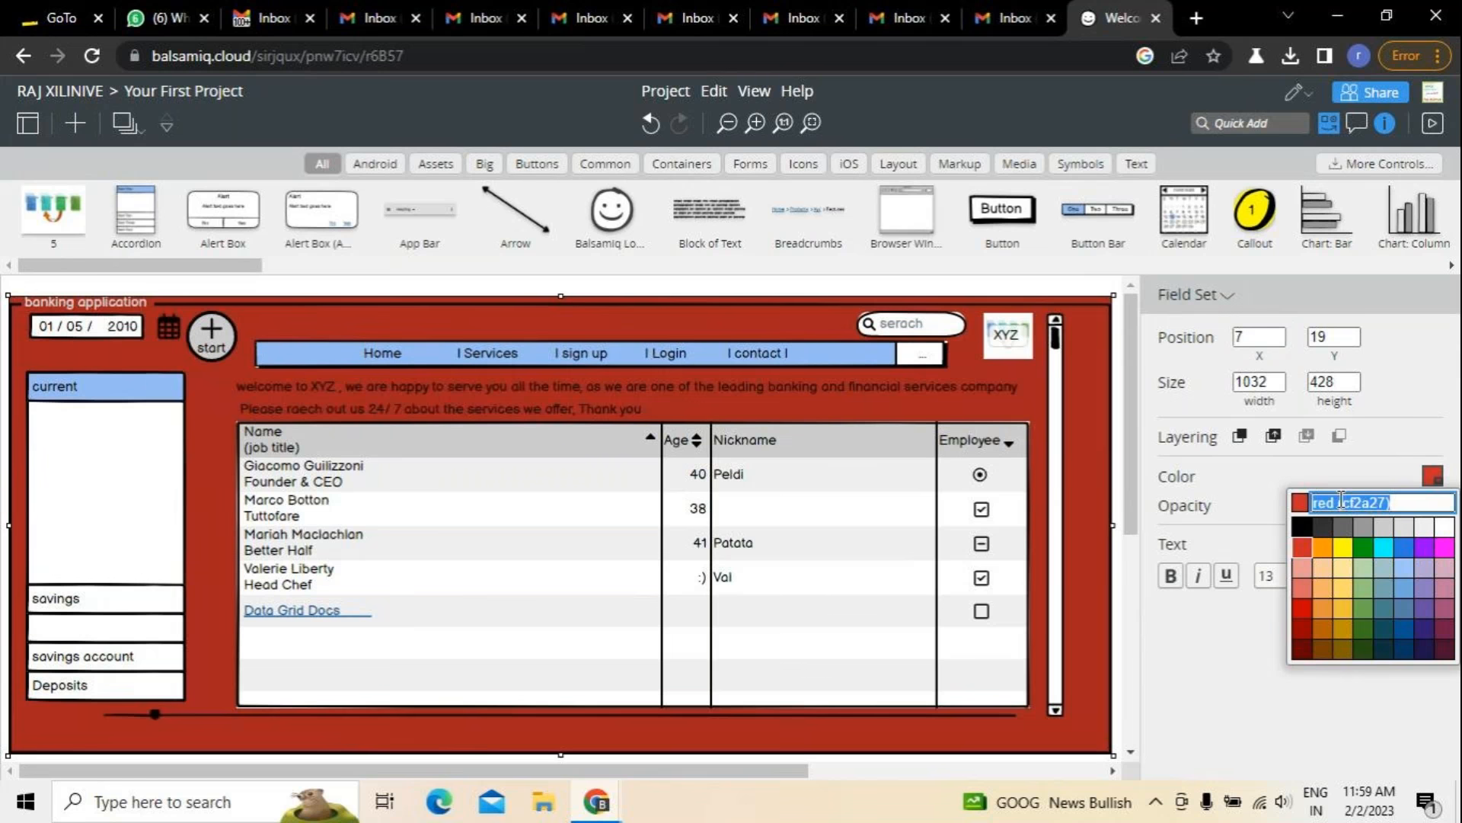
left_click(1406, 590)
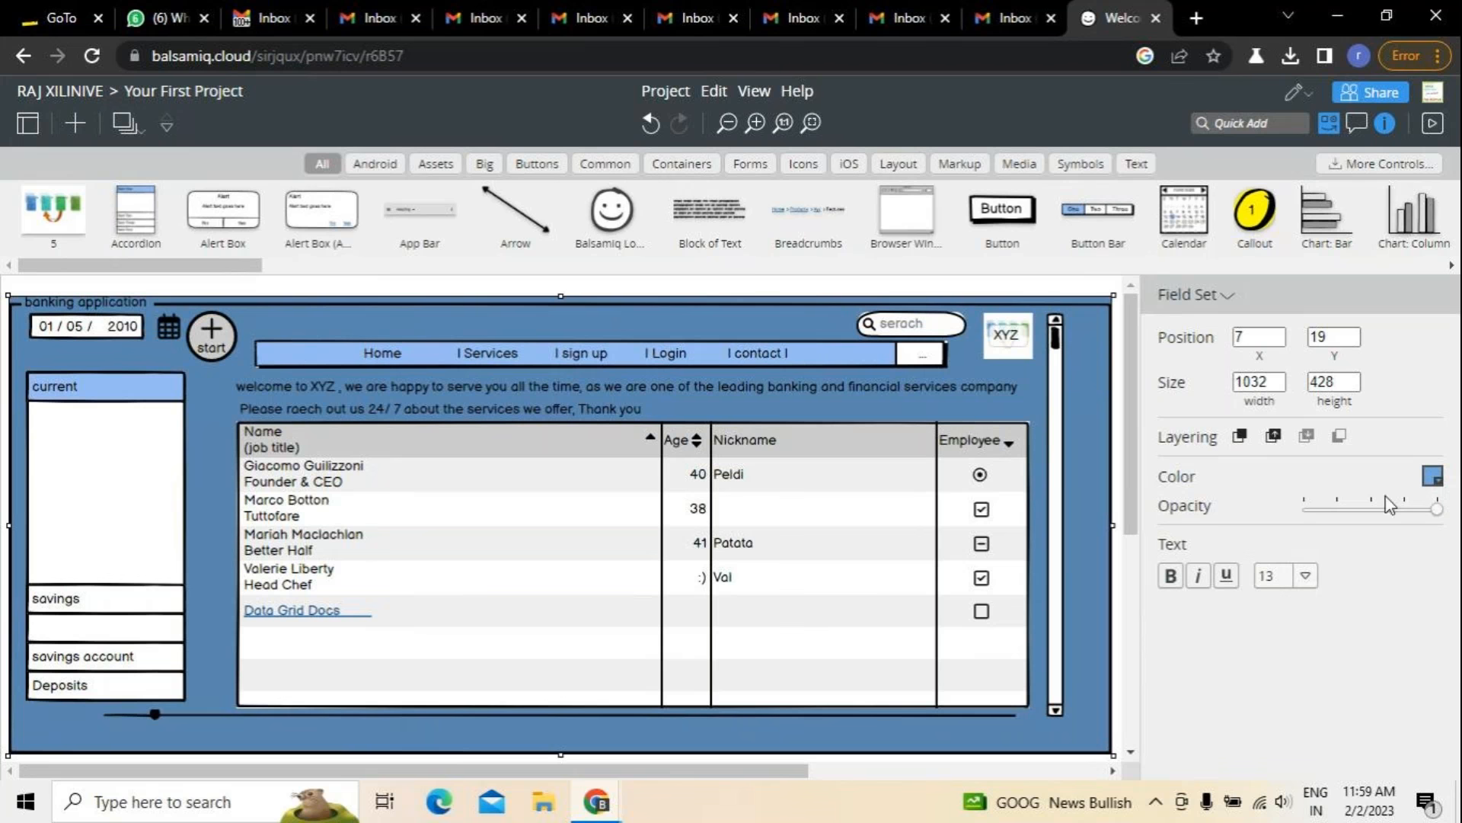
left_click_drag(1425, 518, 1317, 518)
left_click(1024, 289)
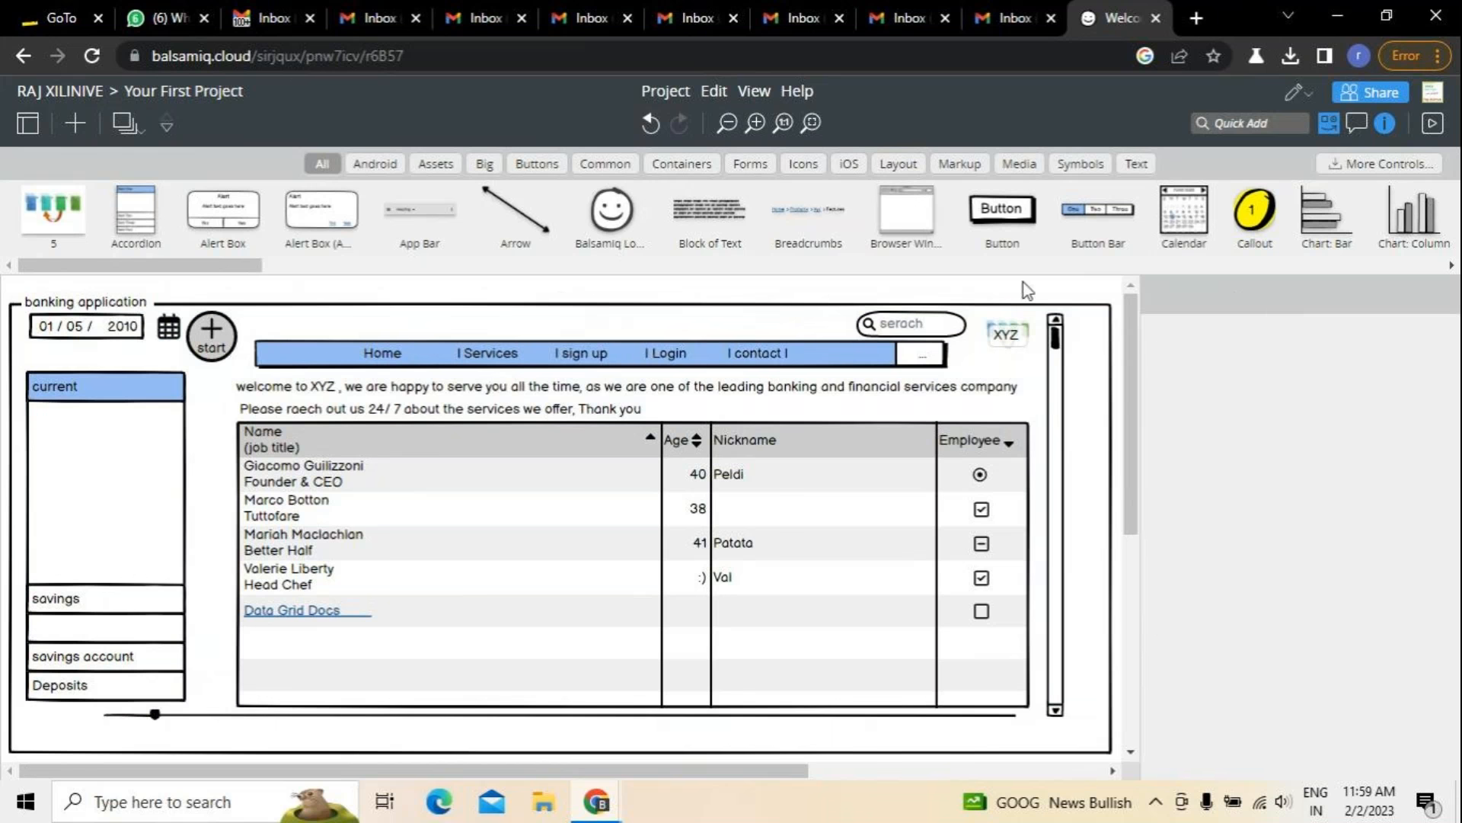
left_click(1234, 369)
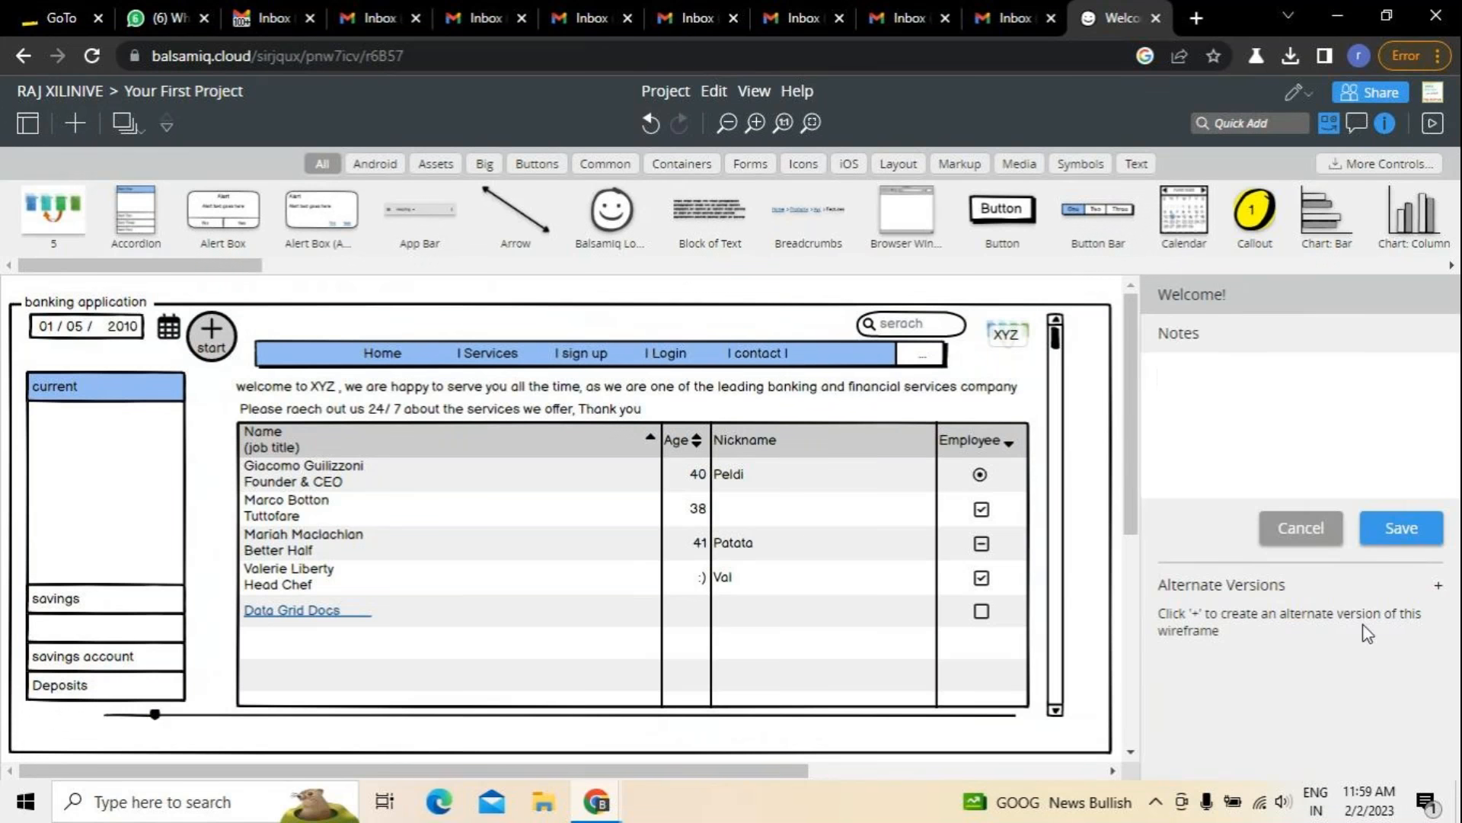
left_click(1318, 531)
left_click(1241, 376)
left_click(368, 266)
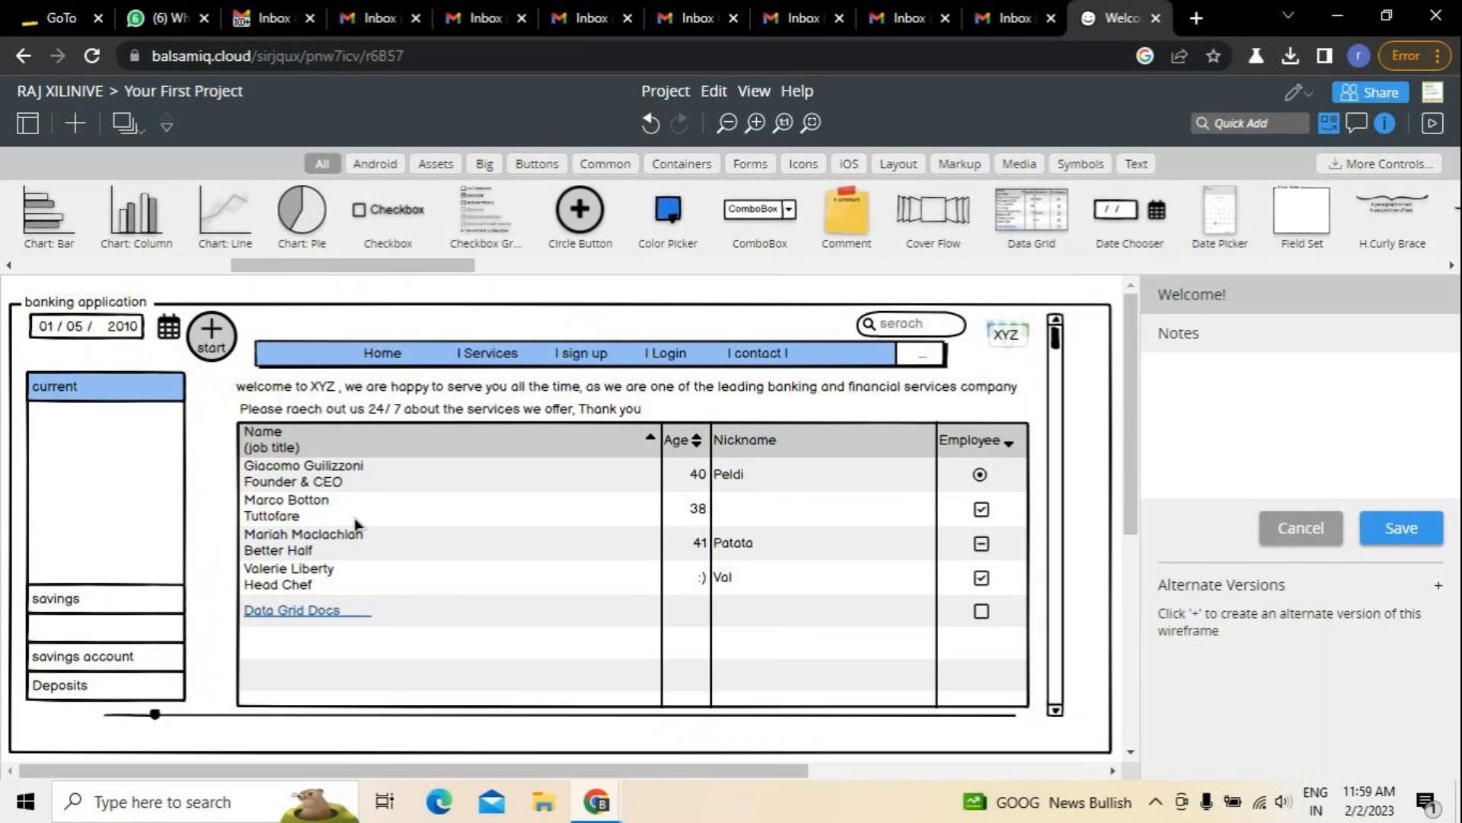
left_click_drag(793, 775, 825, 762)
mouse_move(596, 804)
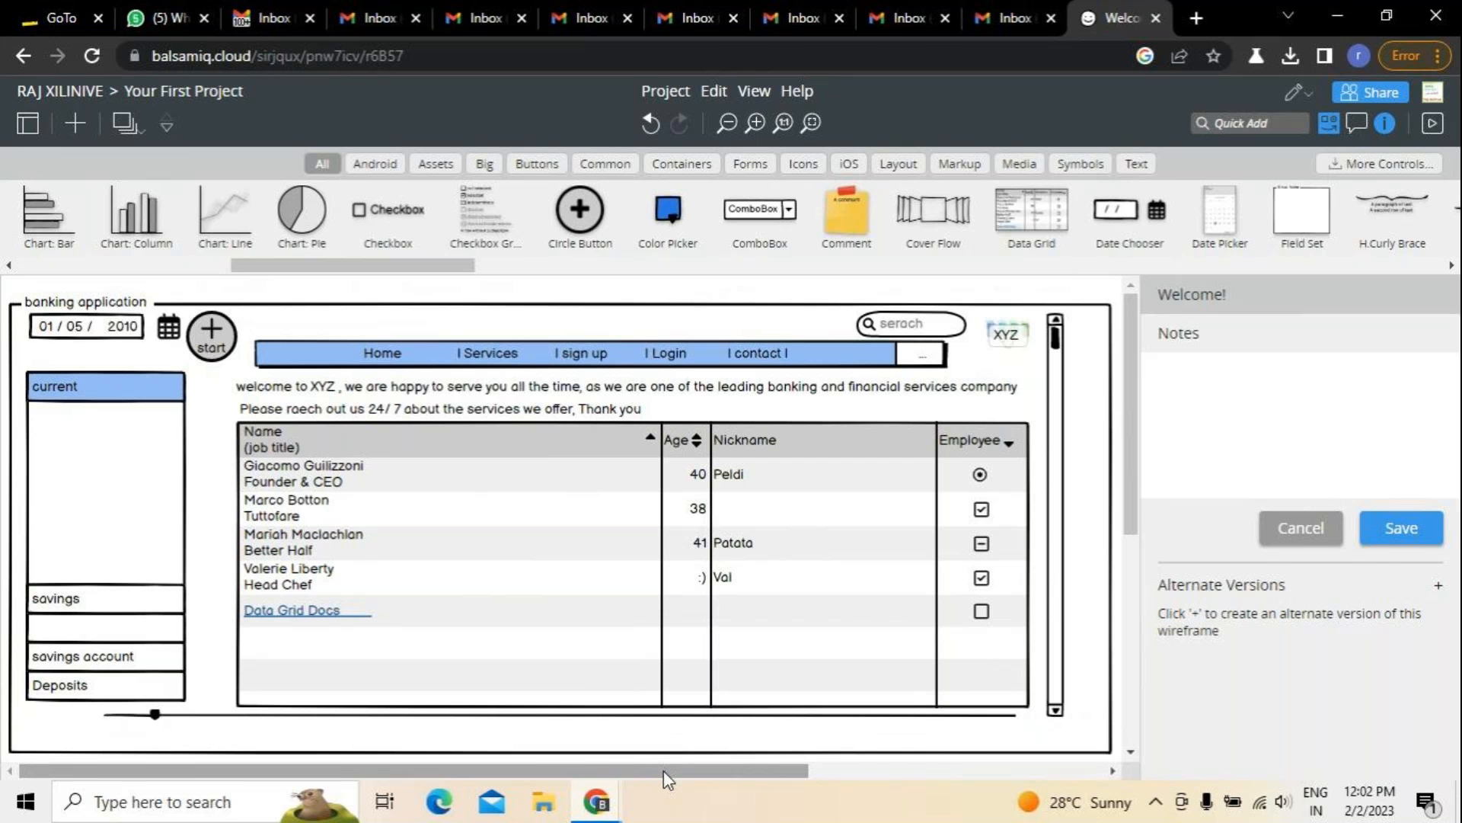
left_click_drag(1126, 387, 1142, 343)
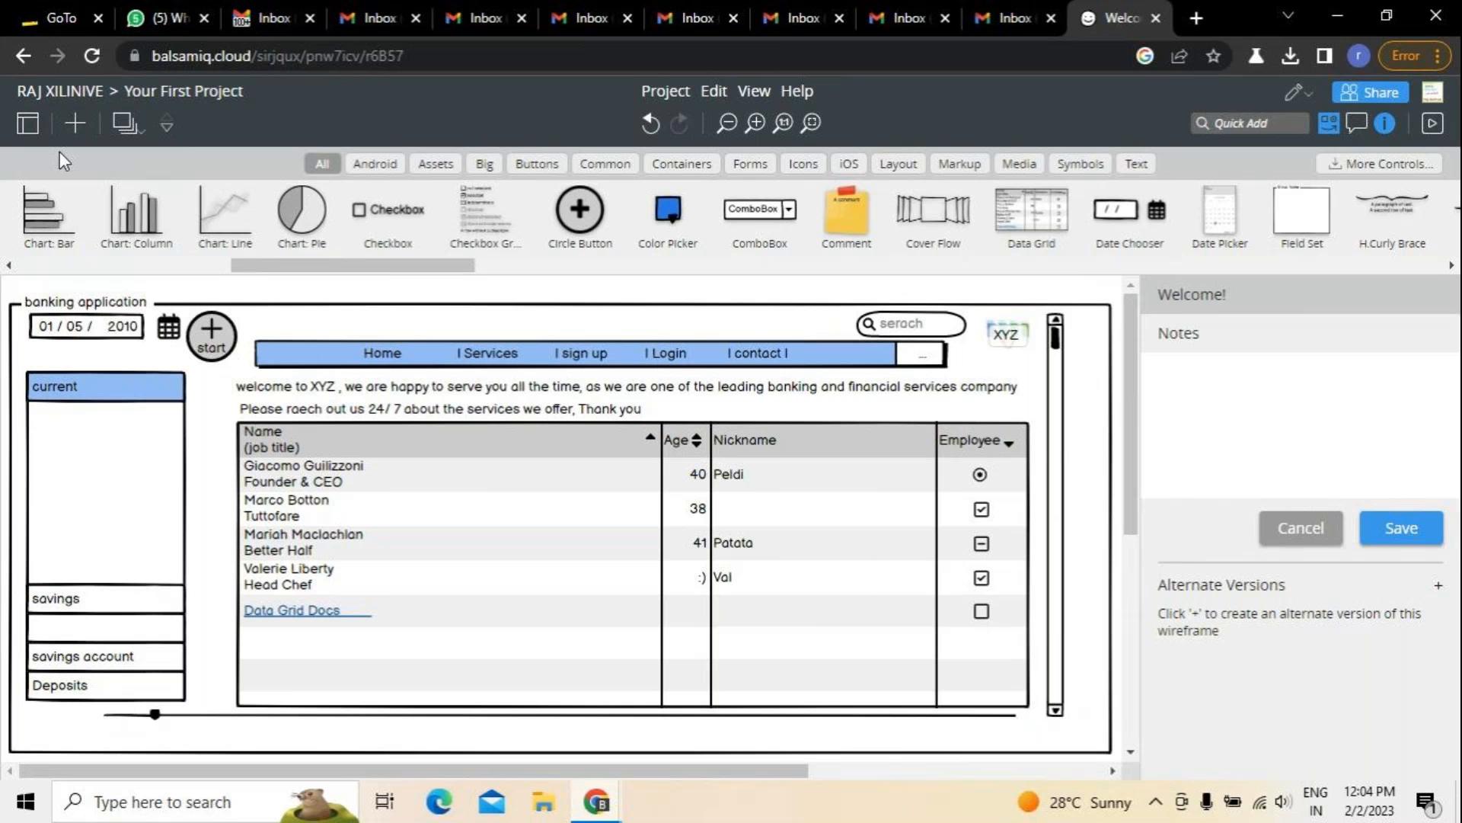
Show the project's wireframe list, discard the open notes edit and add a new blank wireframe.
left_click(28, 124)
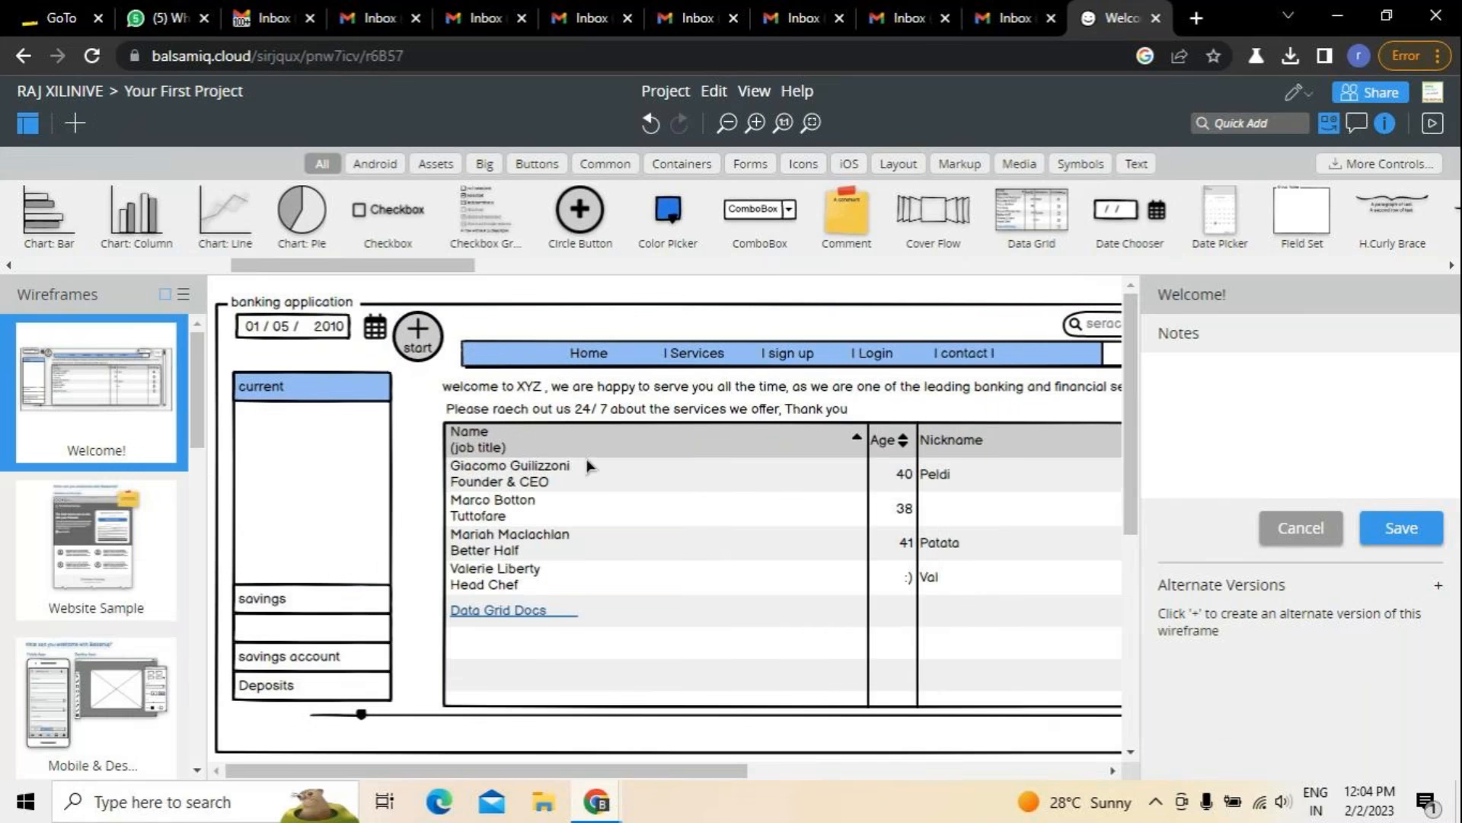
left_click(1287, 531)
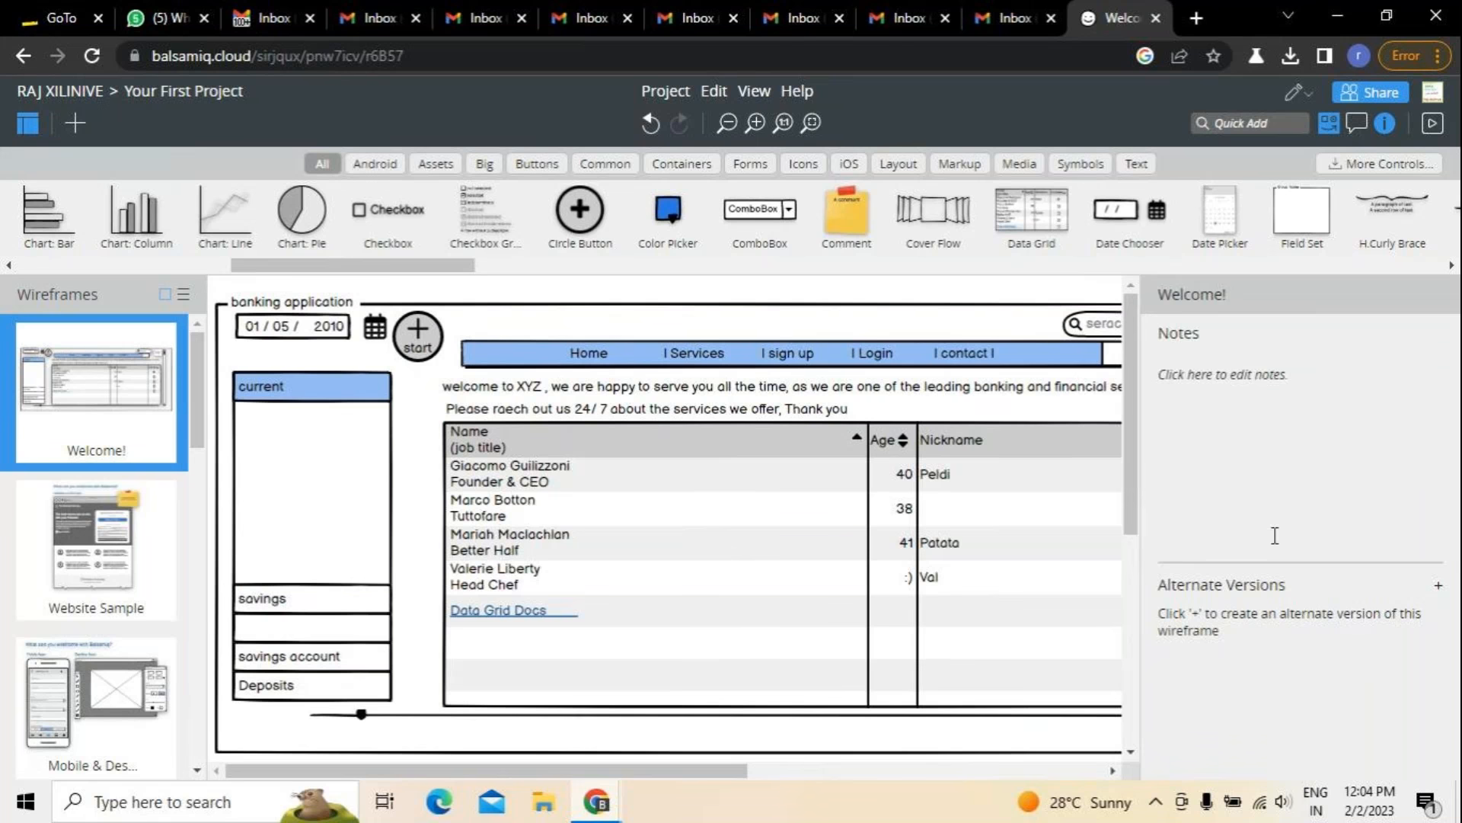
left_click(76, 124)
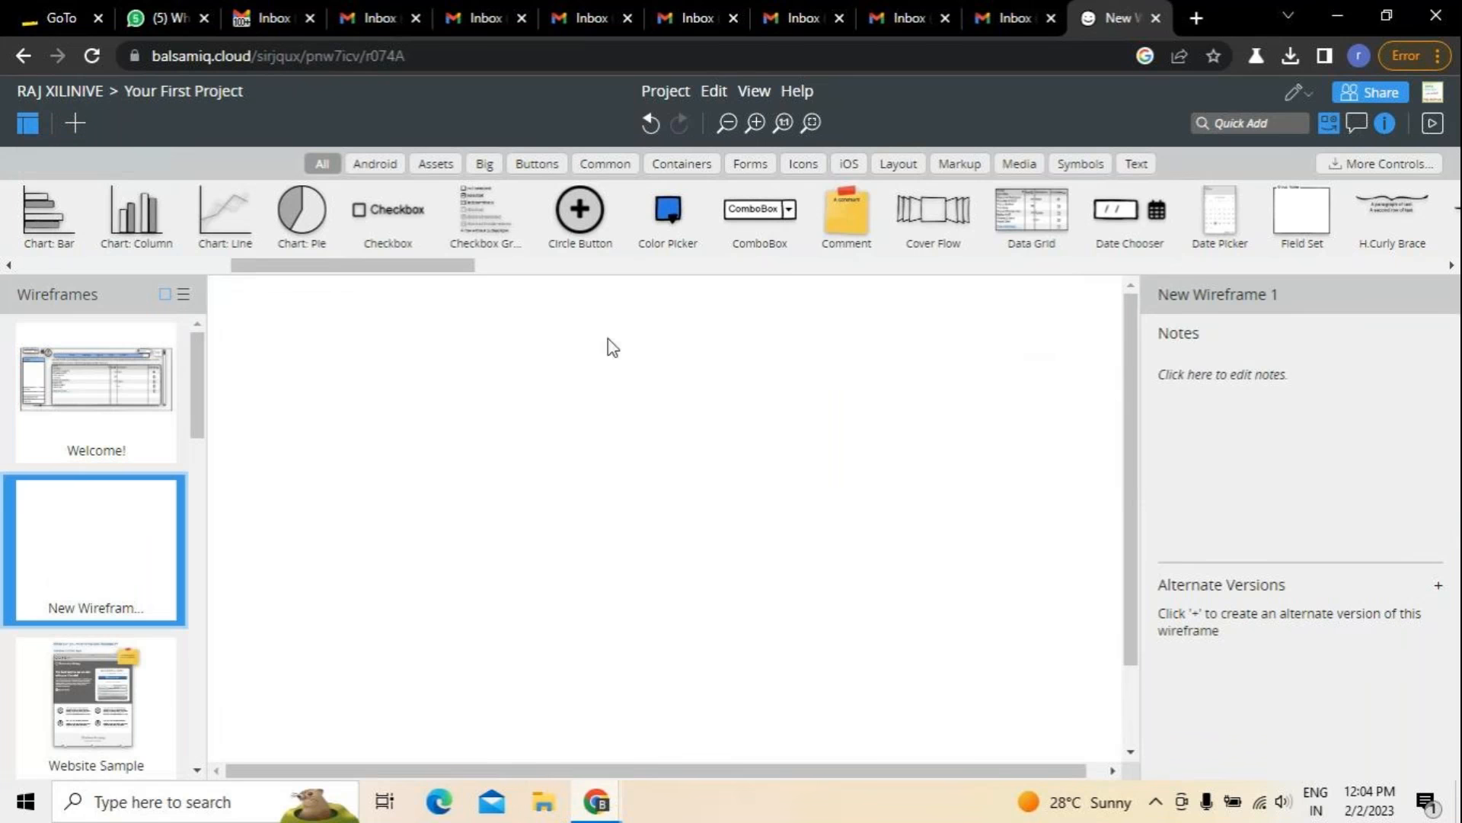
Look through the Welcome!, new blank, Website Sample and Mobile & Desktop wireframes in the project.
left_click(117, 396)
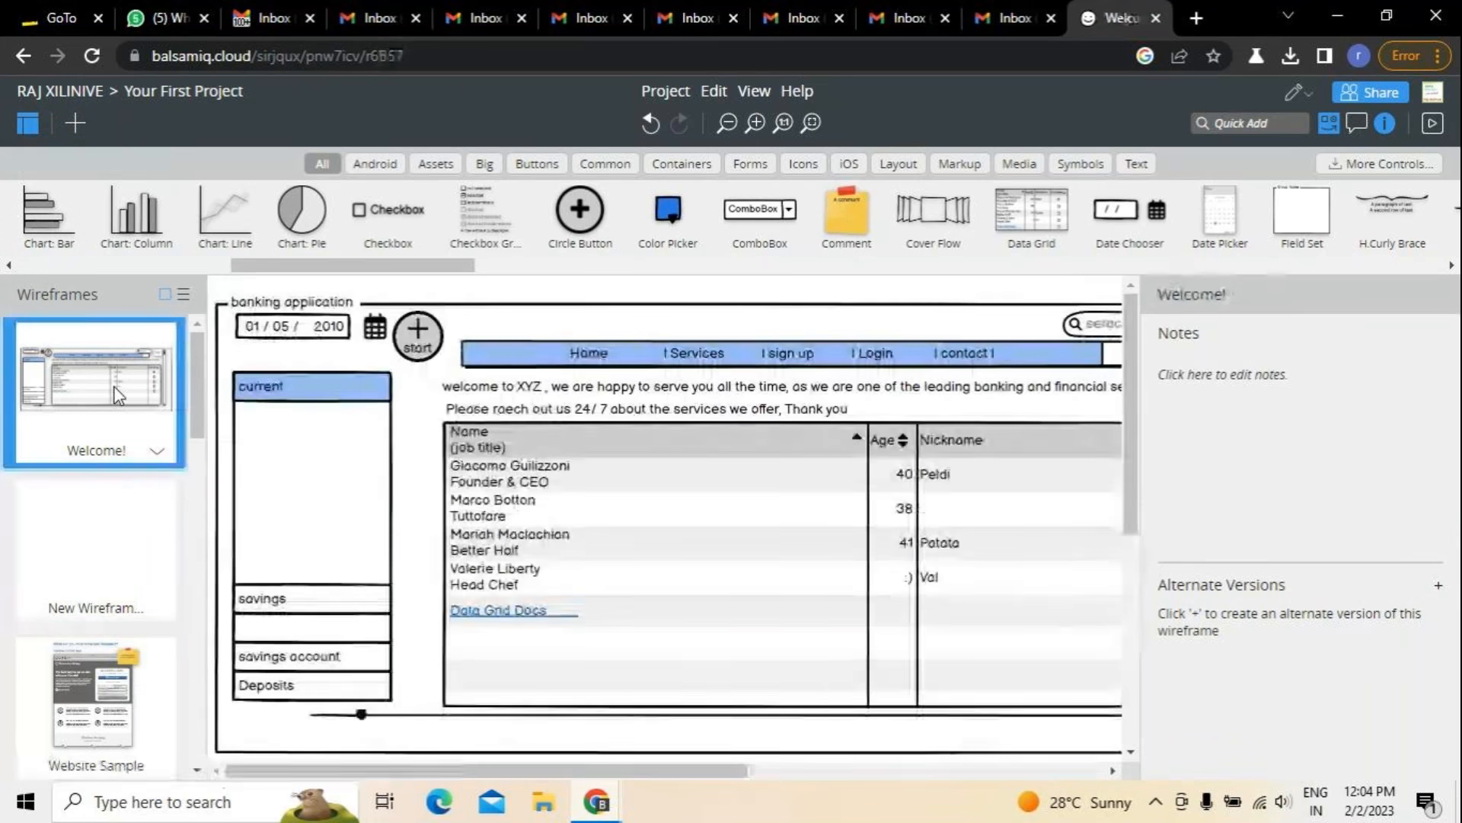
left_click(1451, 265)
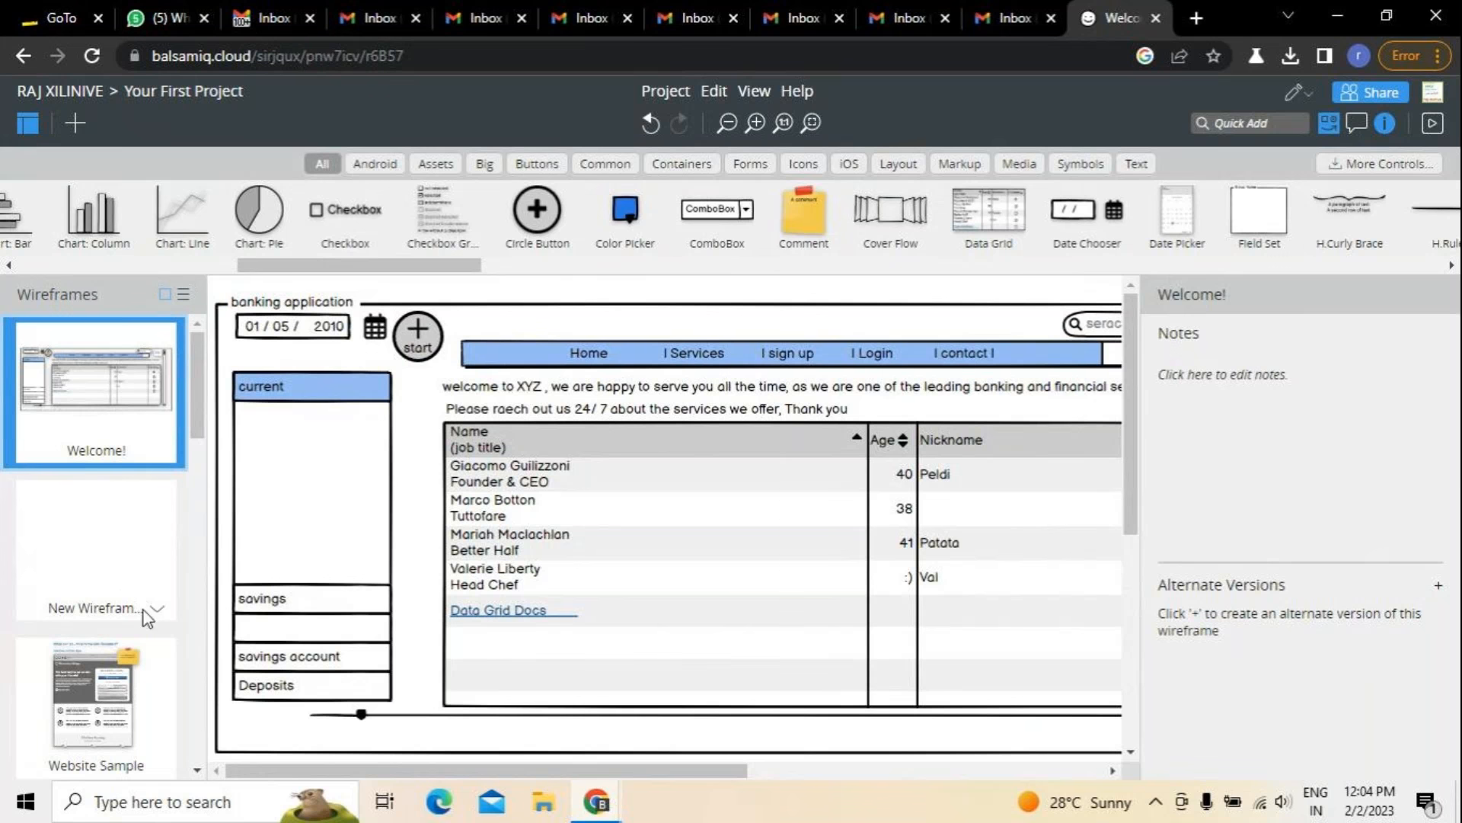
left_click(125, 575)
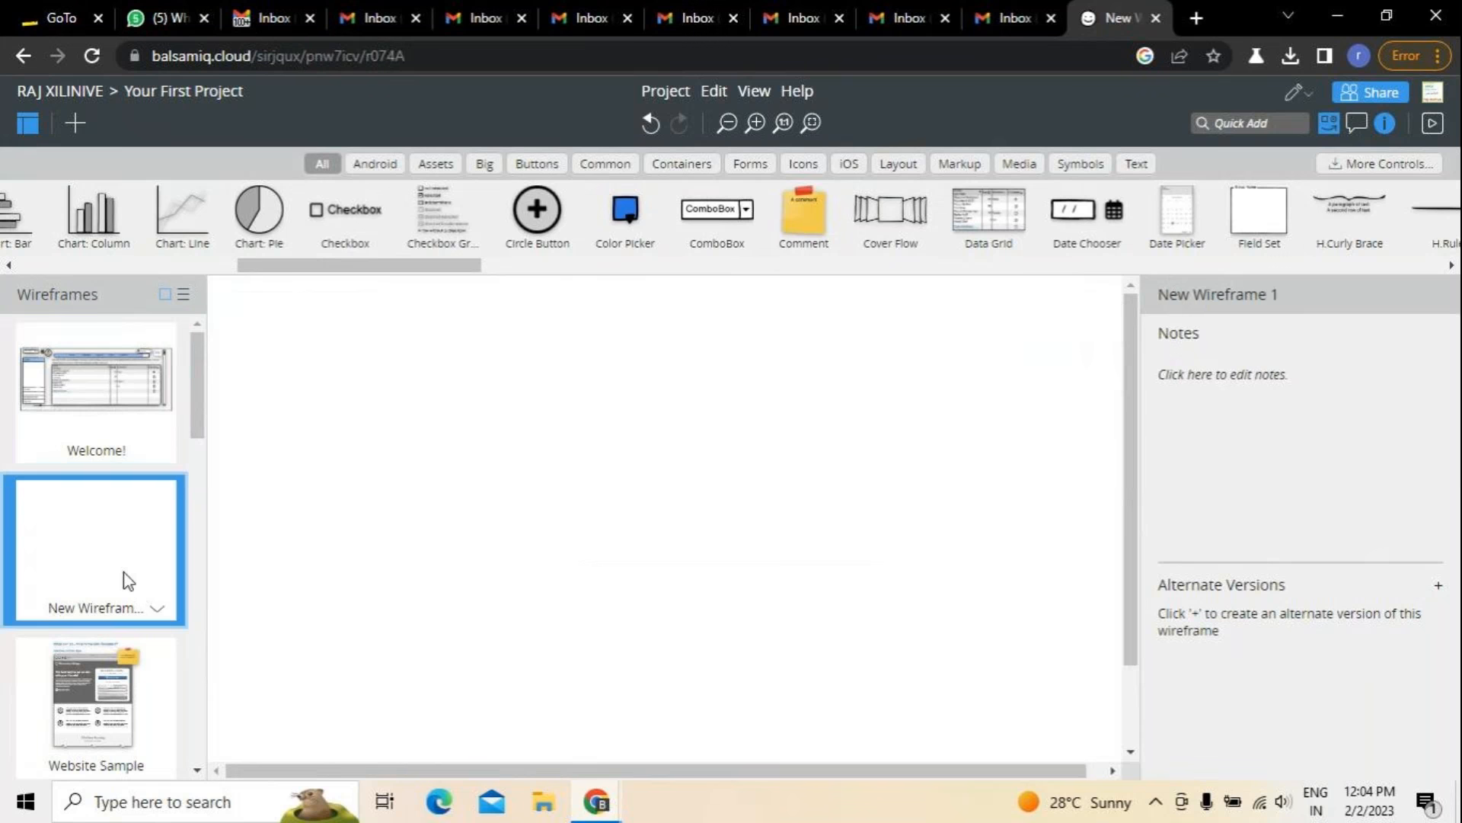
left_click(122, 737)
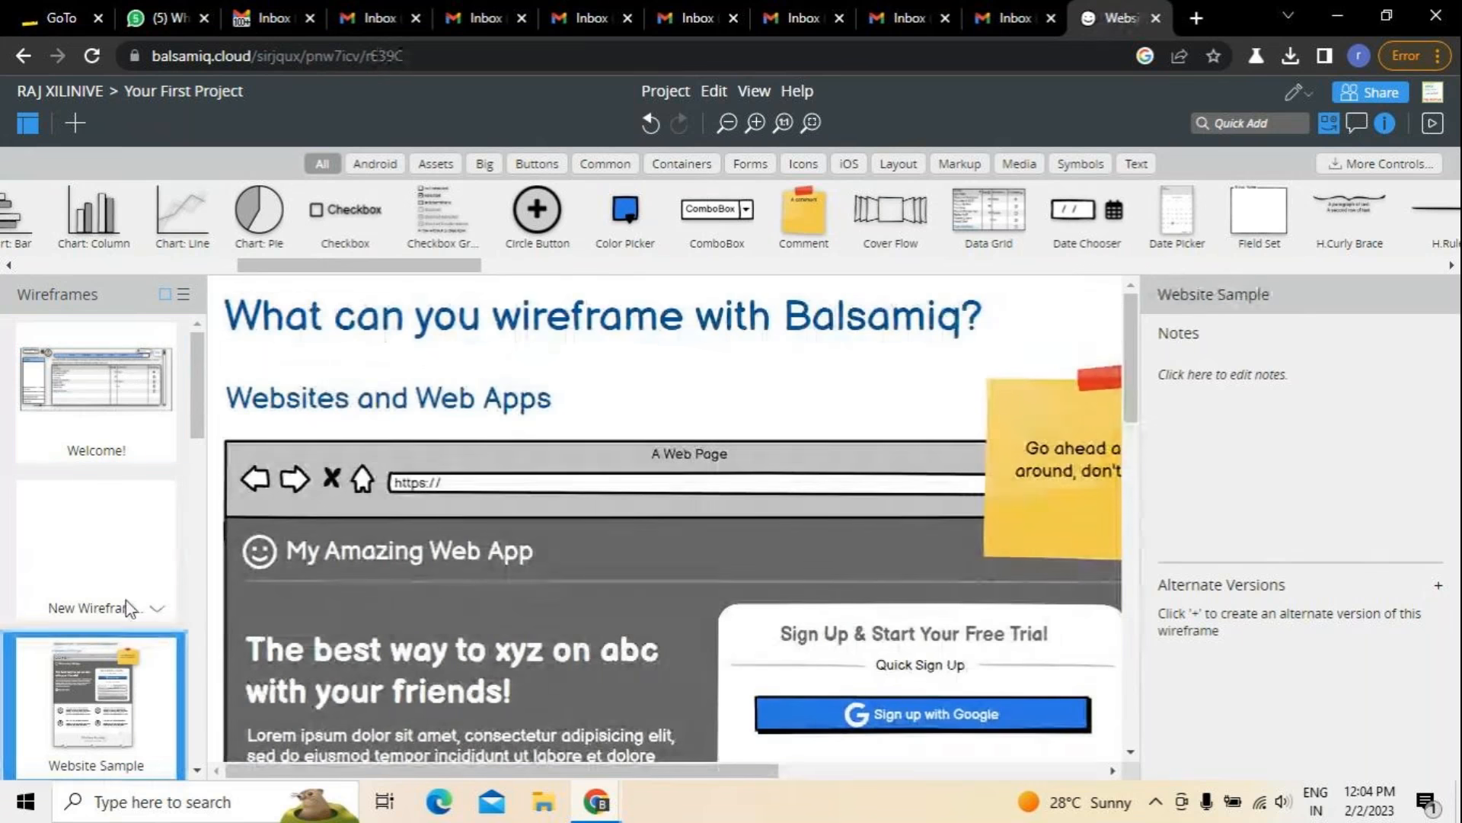
left_click_drag(199, 398, 209, 454)
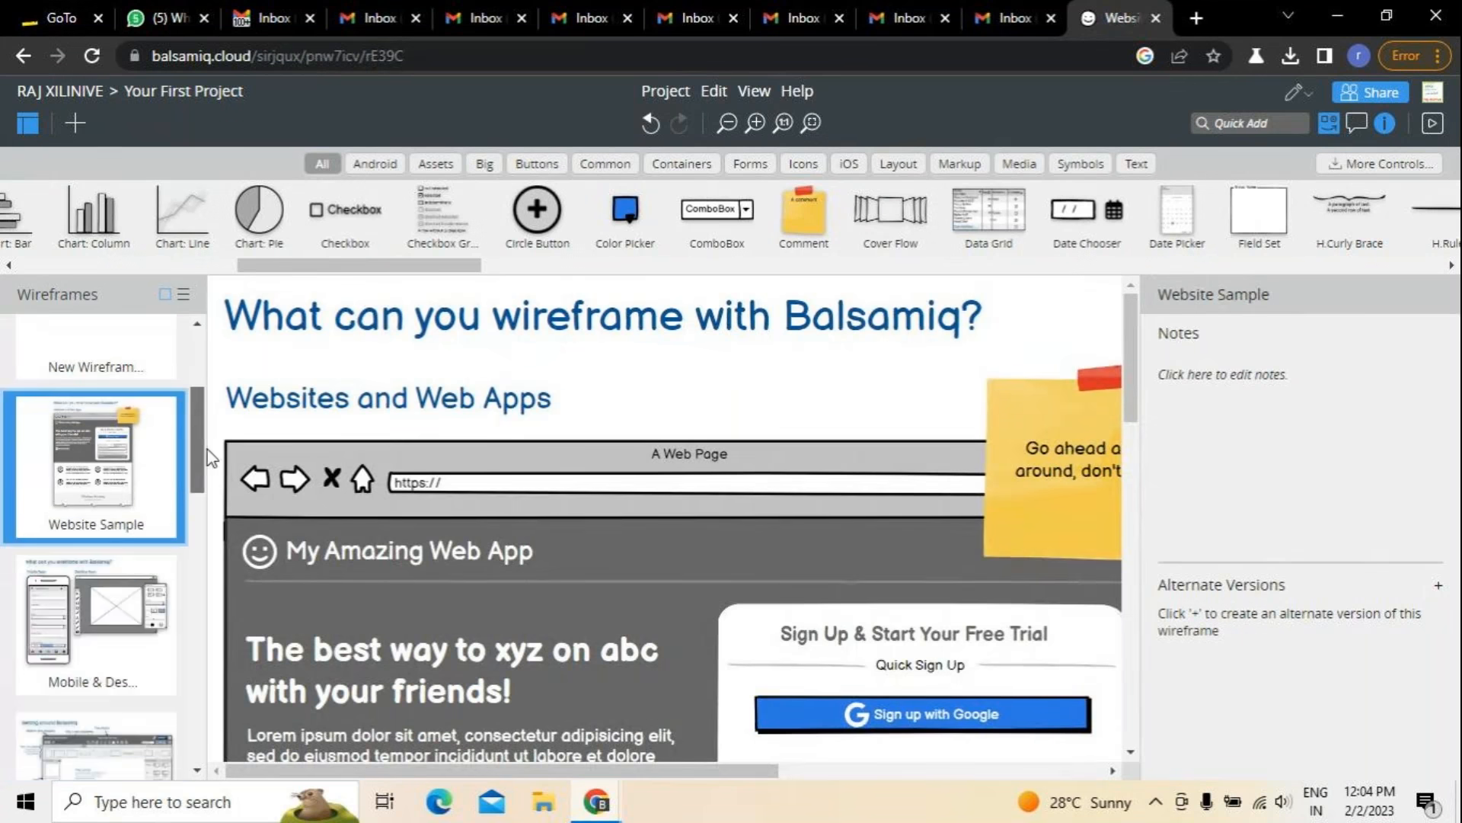
left_click(95, 606)
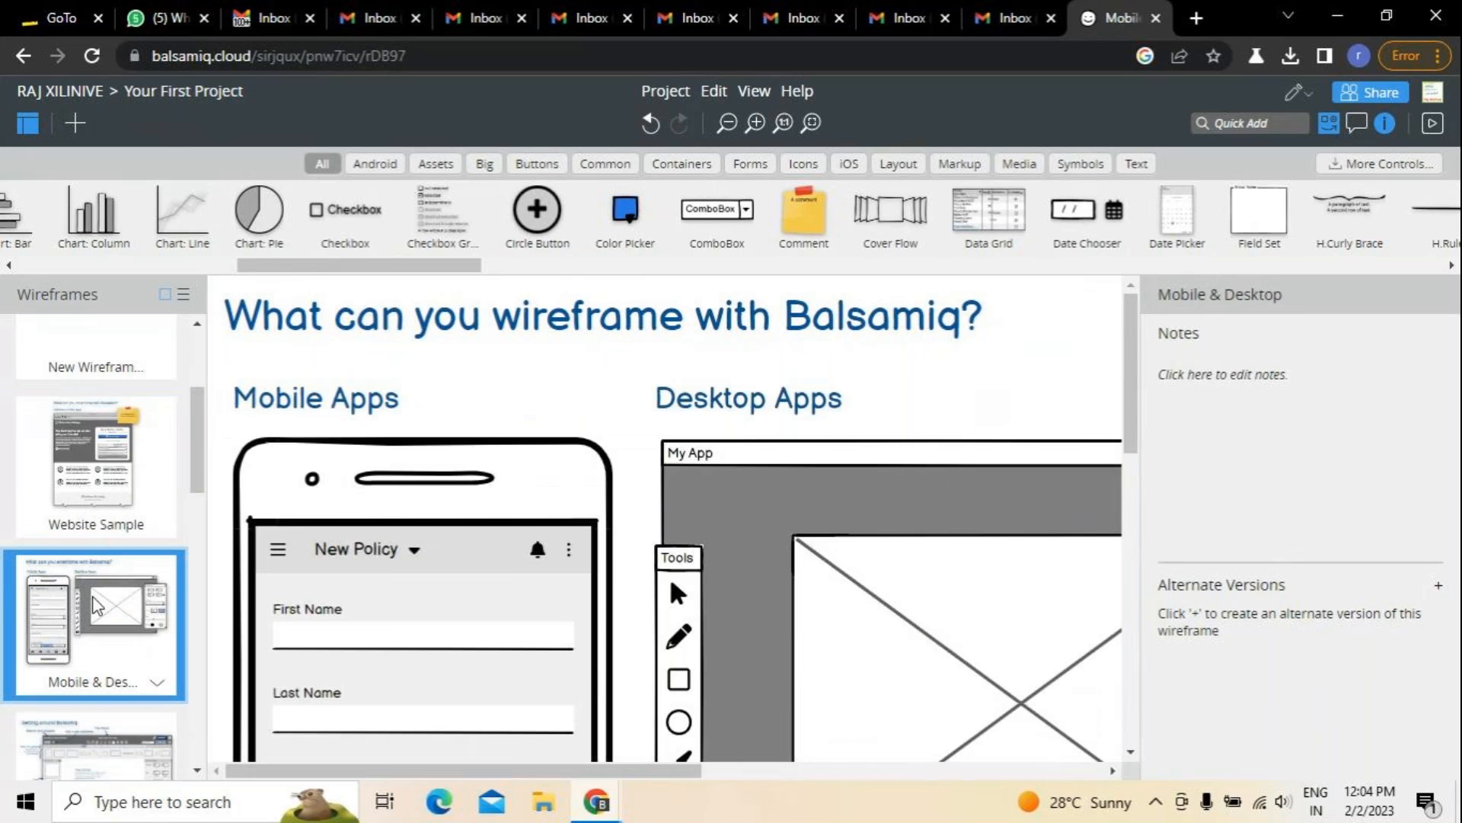
View the Customizing and Sharing tutorial wireframes further down the project's wireframe list.
left_click_drag(192, 466, 205, 610)
left_click(104, 562)
left_click(94, 551)
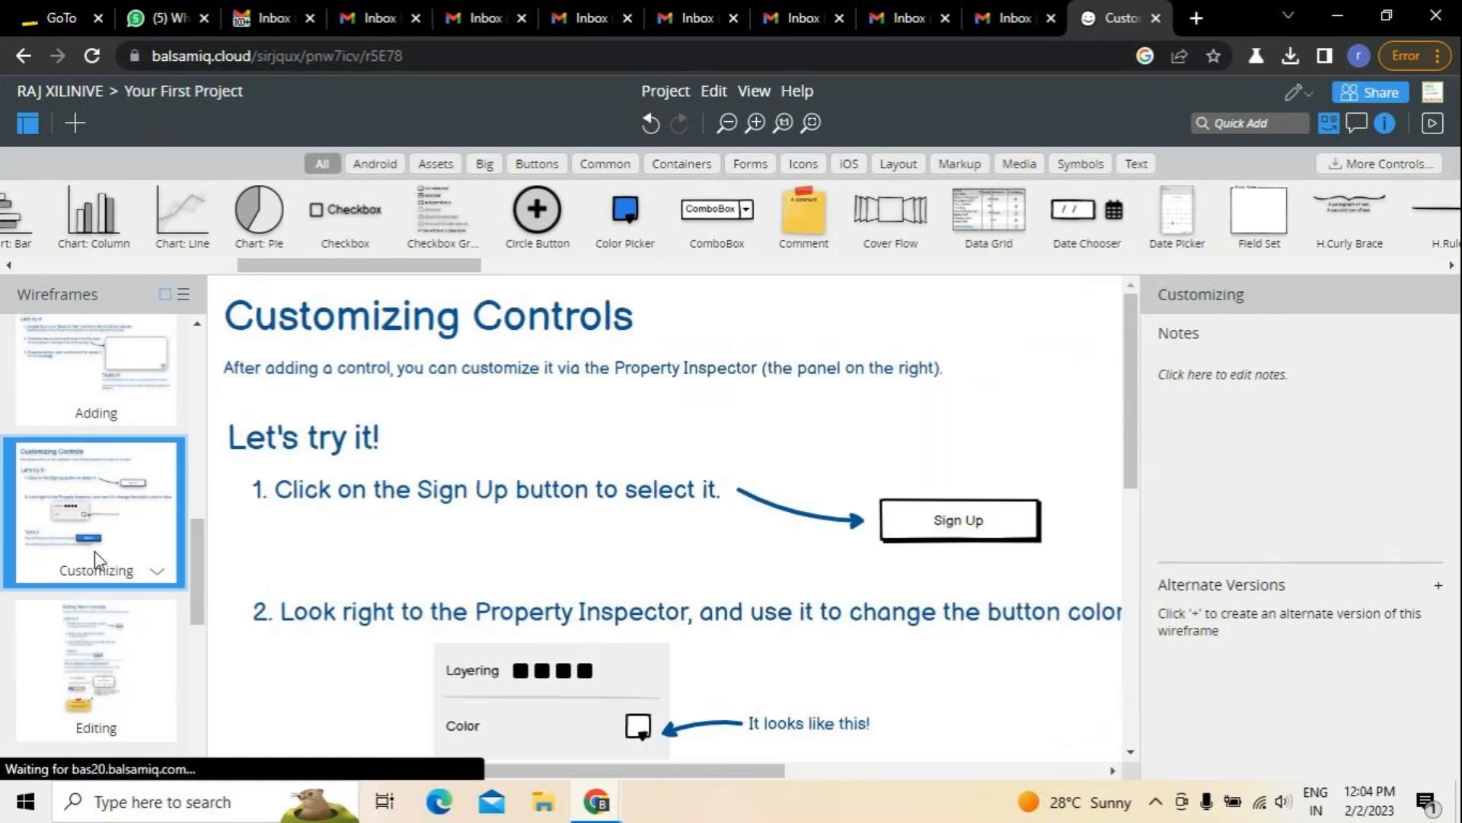
left_click_drag(190, 563, 216, 706)
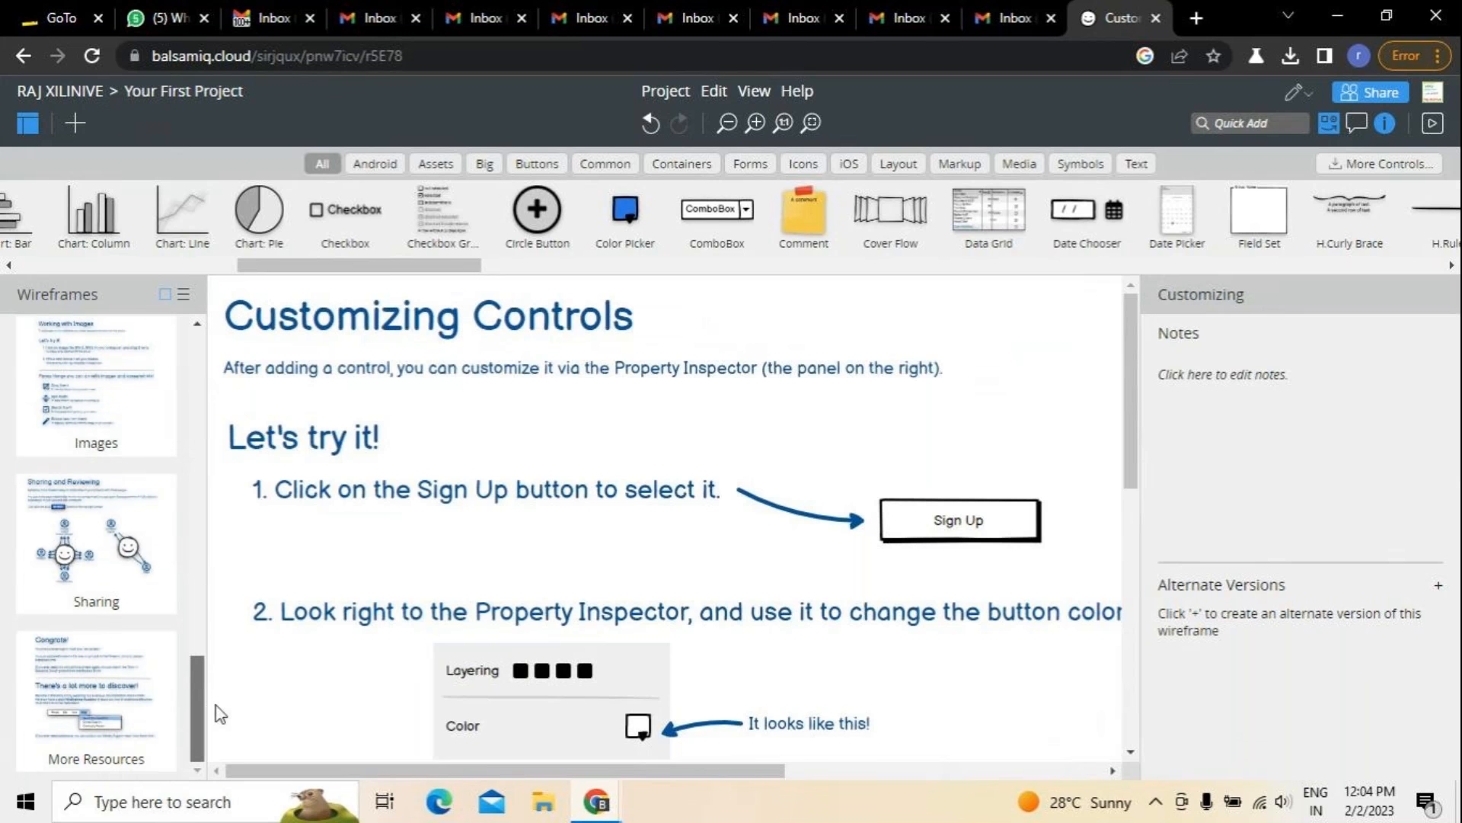
left_click(84, 587)
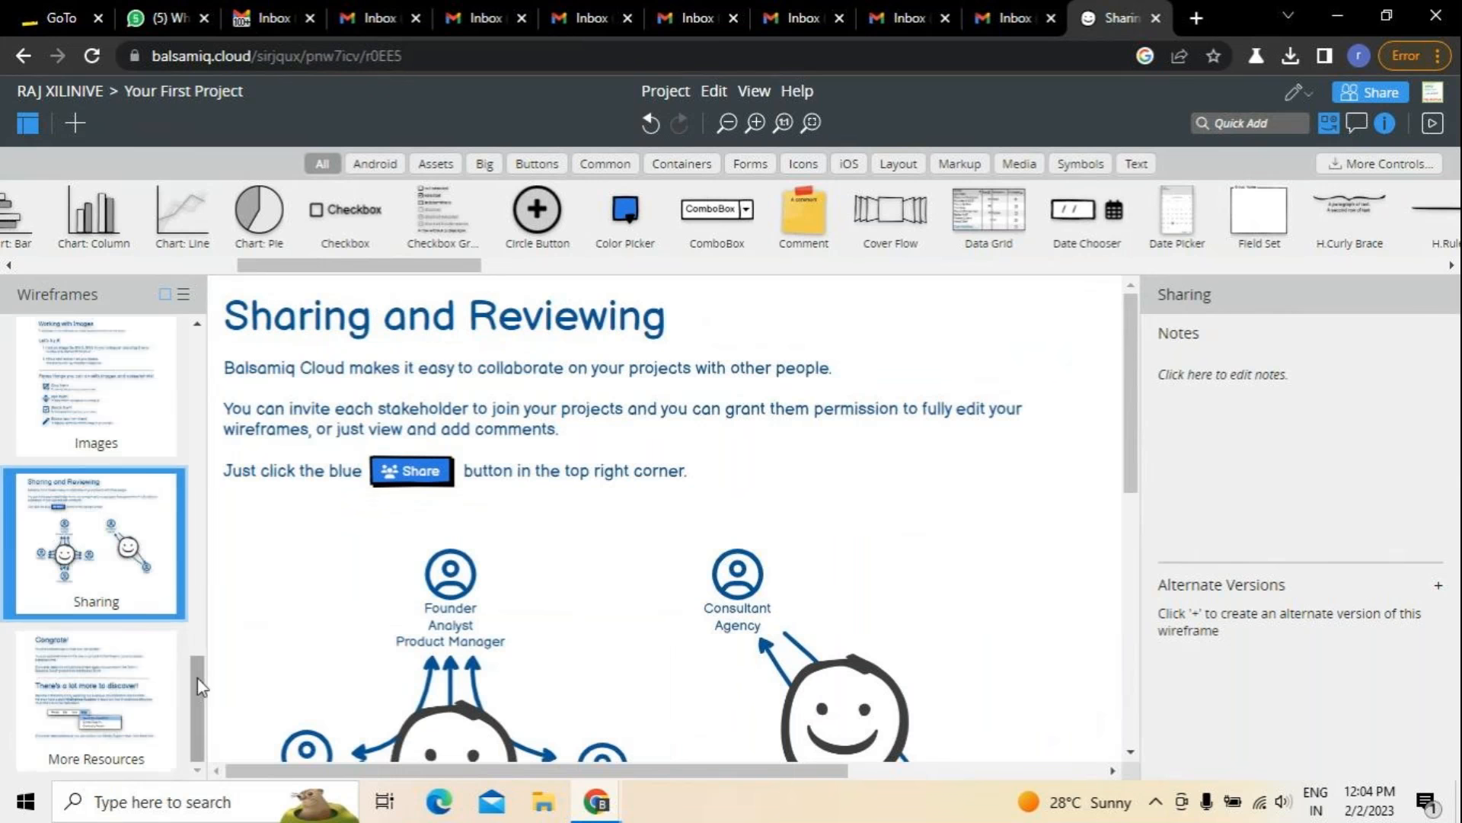
Return to the Welcome! banking wireframe, checking the new blank wireframe along the way.
left_click_drag(197, 681, 202, 336)
left_click(93, 385)
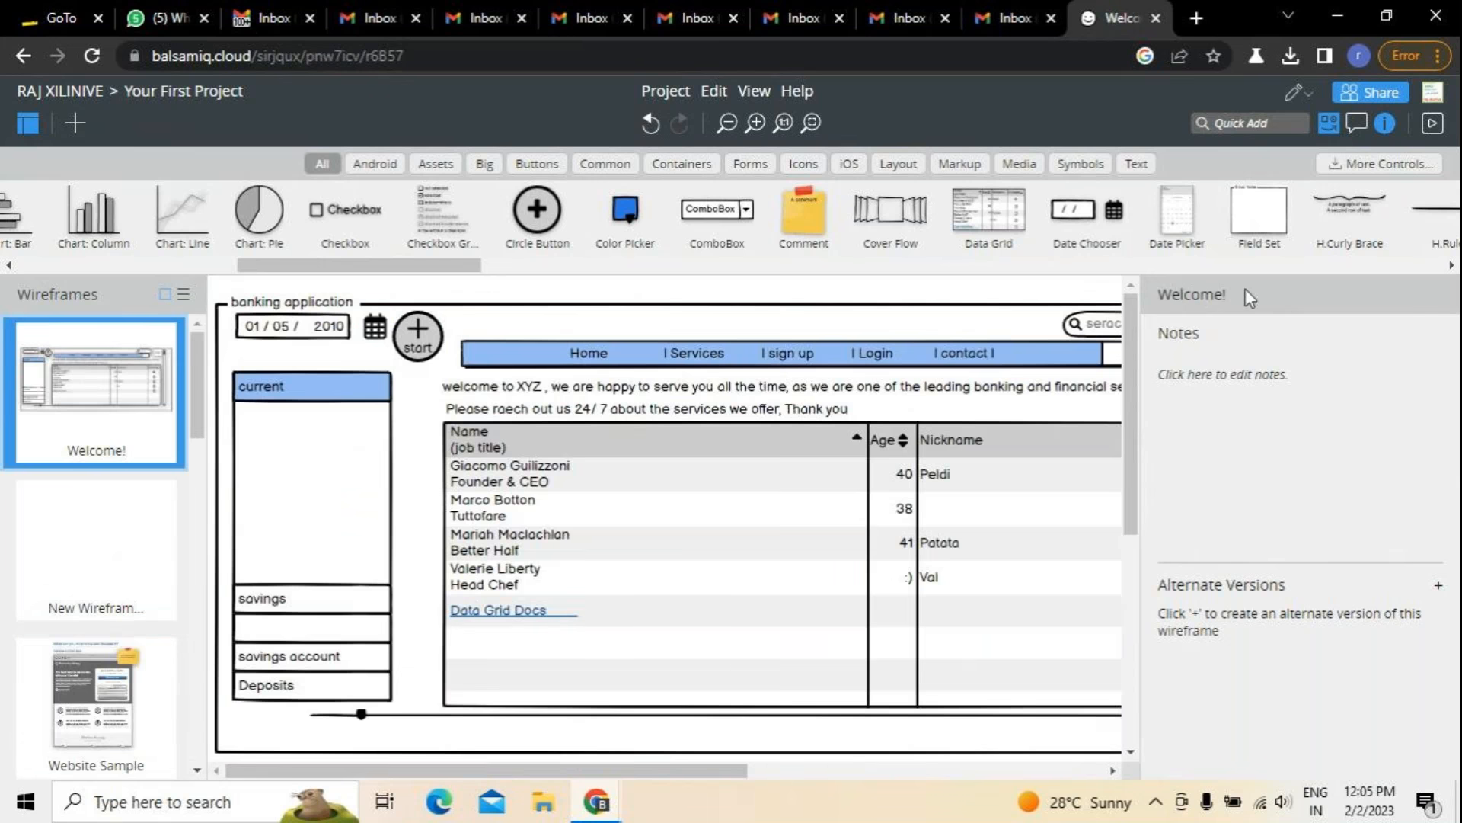
left_click(108, 571)
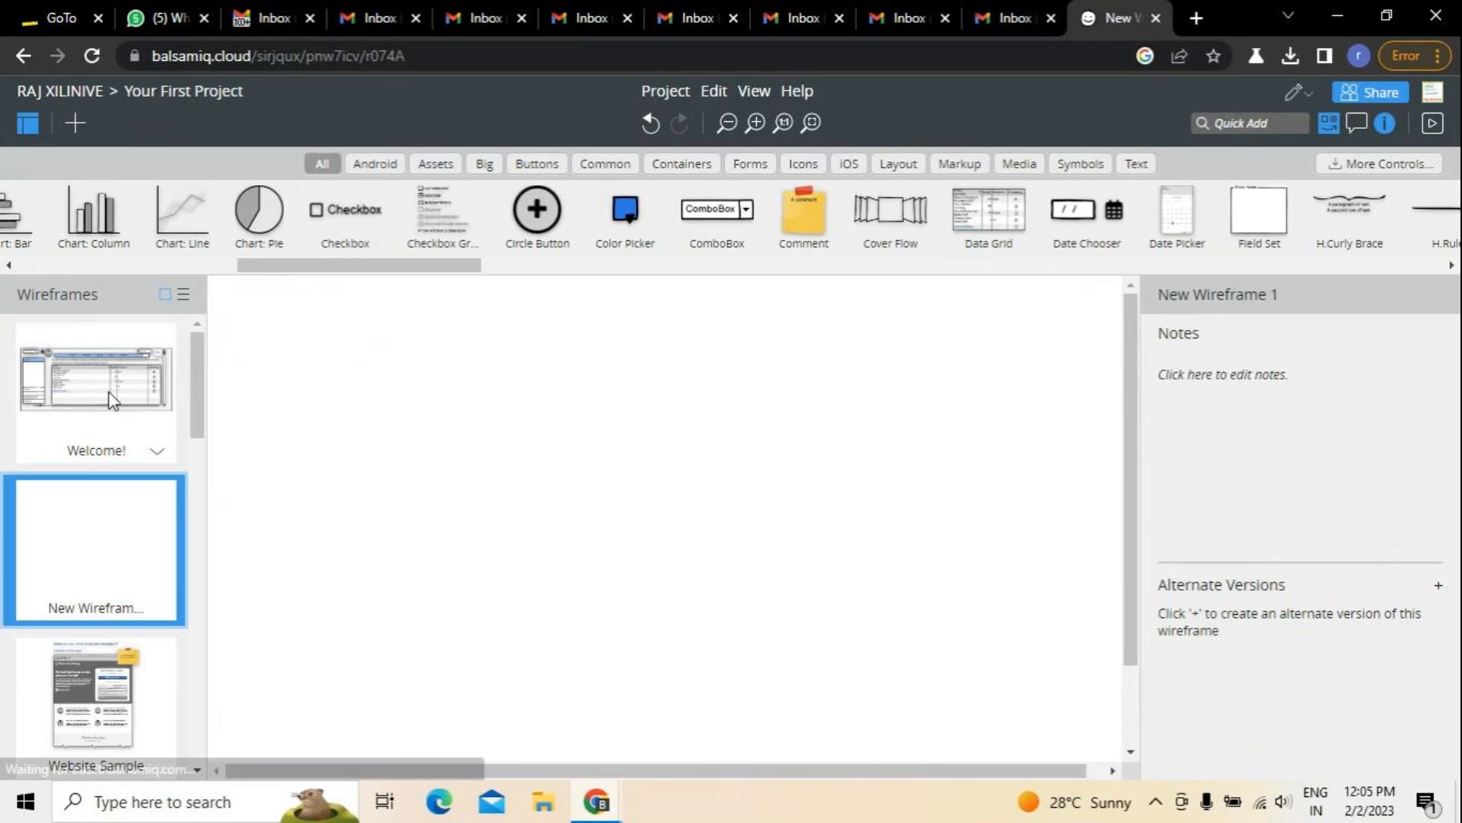
left_click(112, 400)
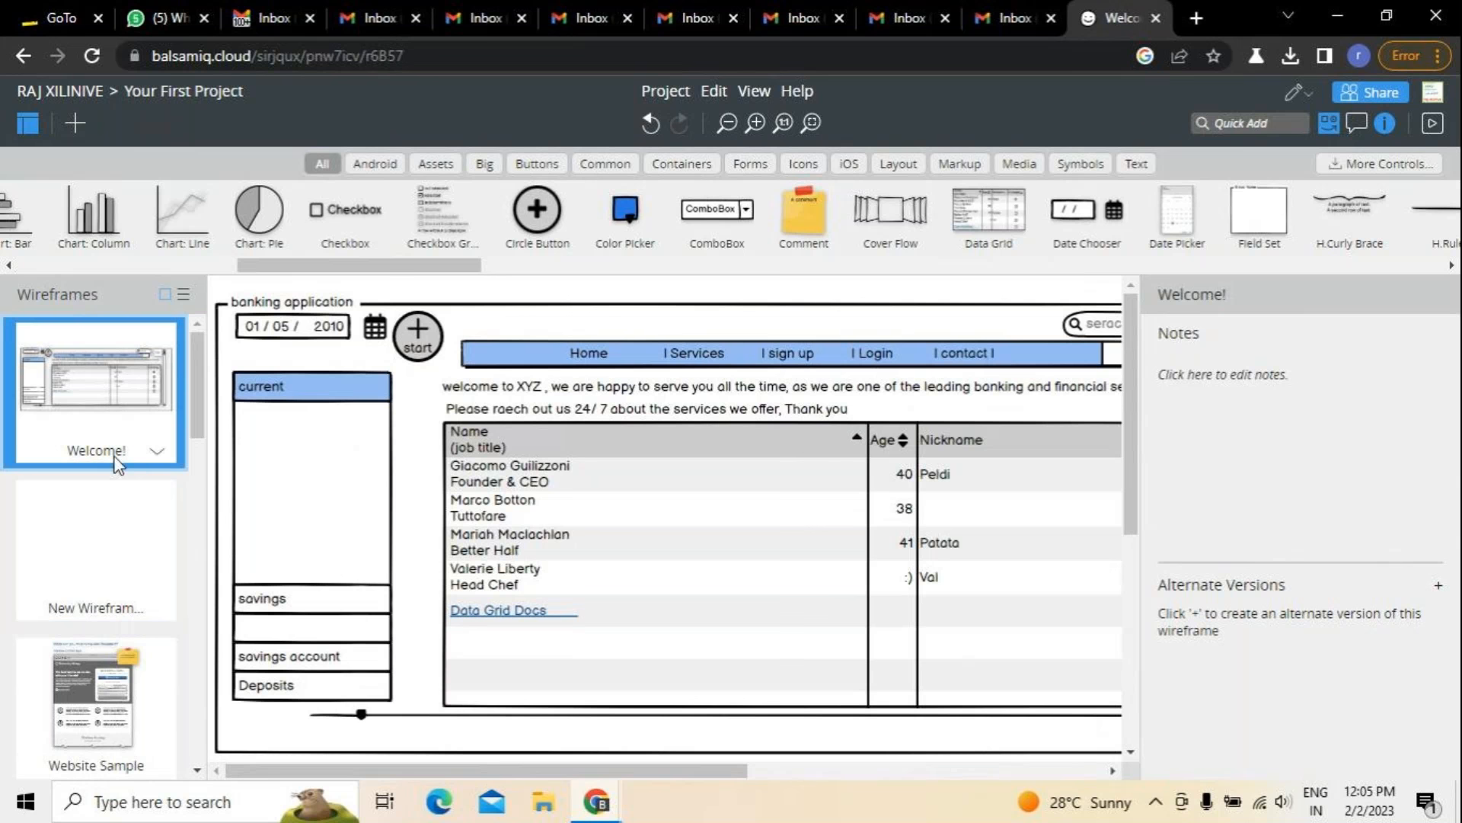
Open the Website Sample wireframe and inspect the properties of its Browser Window and main title.
left_click(98, 689)
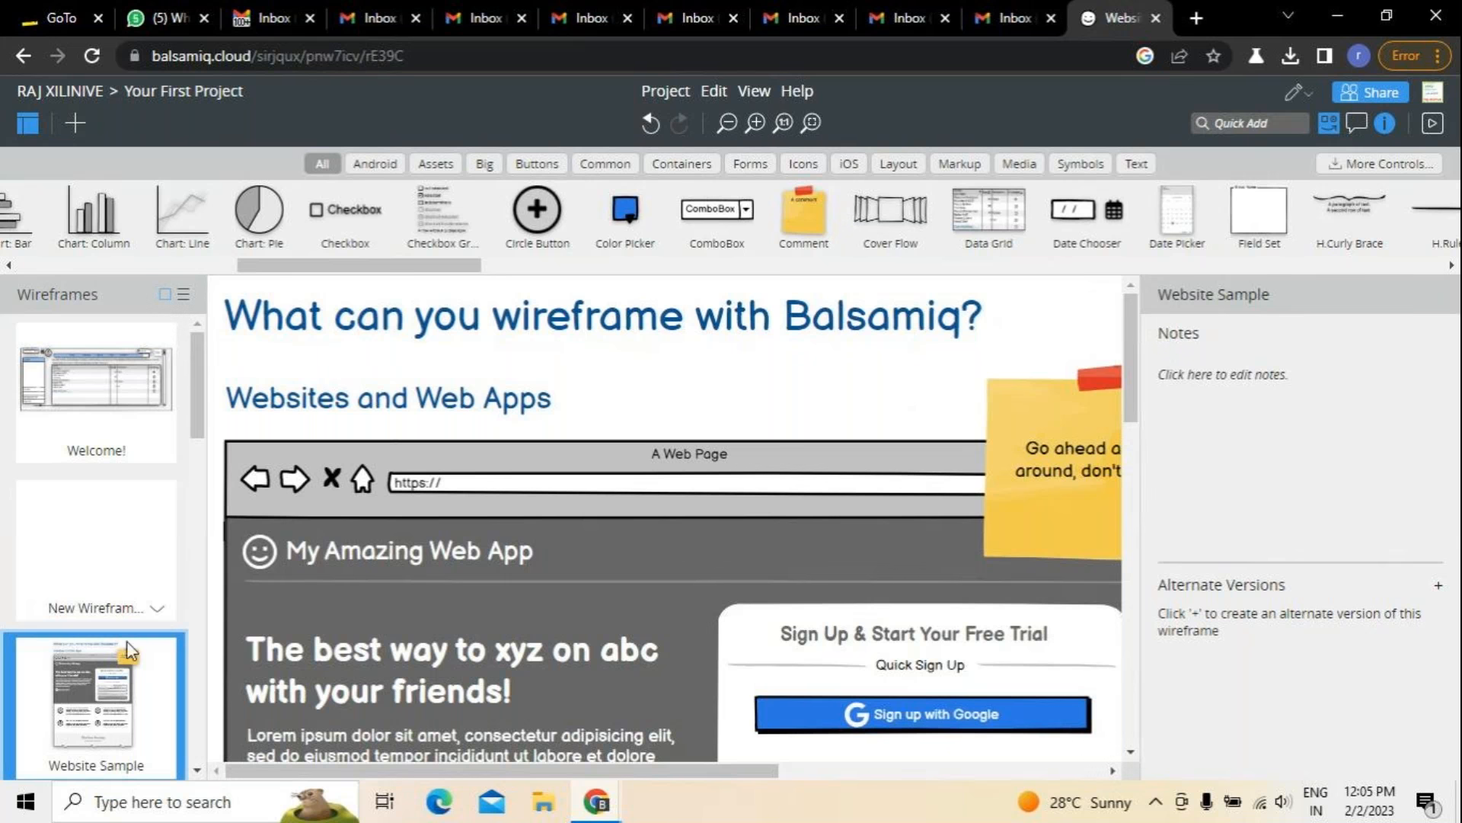
left_click(421, 418)
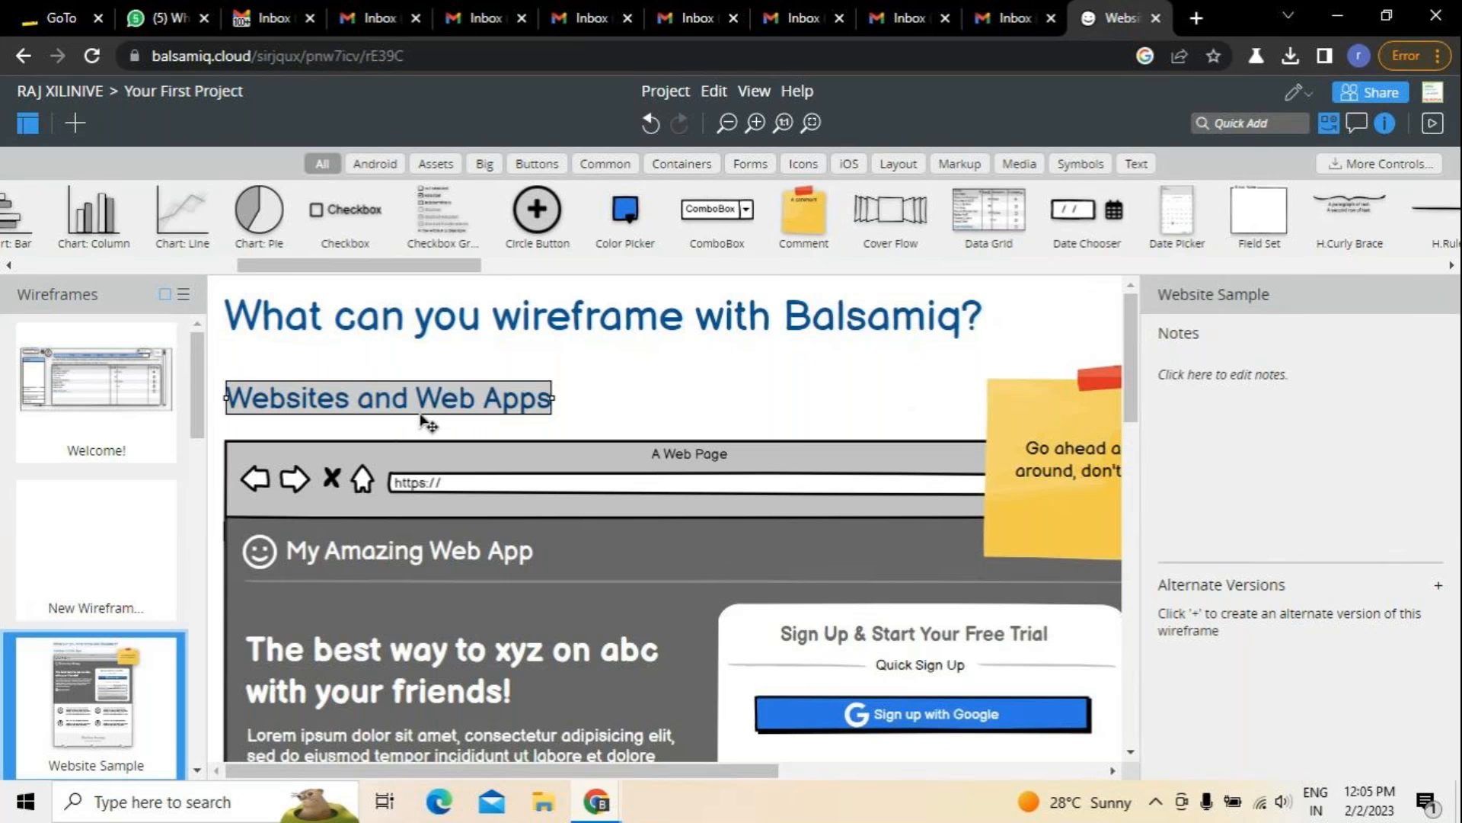
left_click(462, 496)
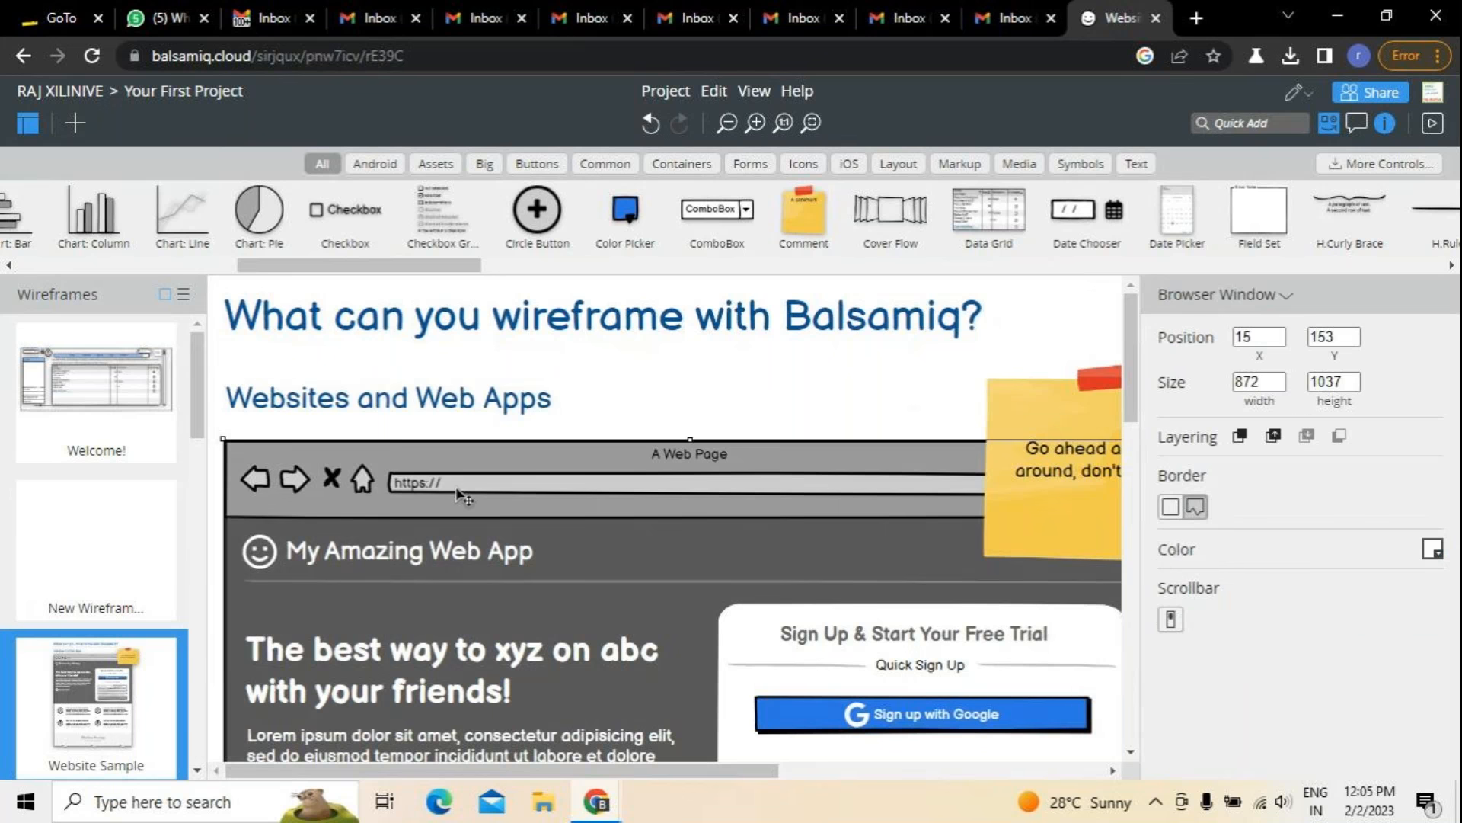
double_click(462, 497)
left_click(627, 382)
left_click(485, 495)
left_click(556, 334)
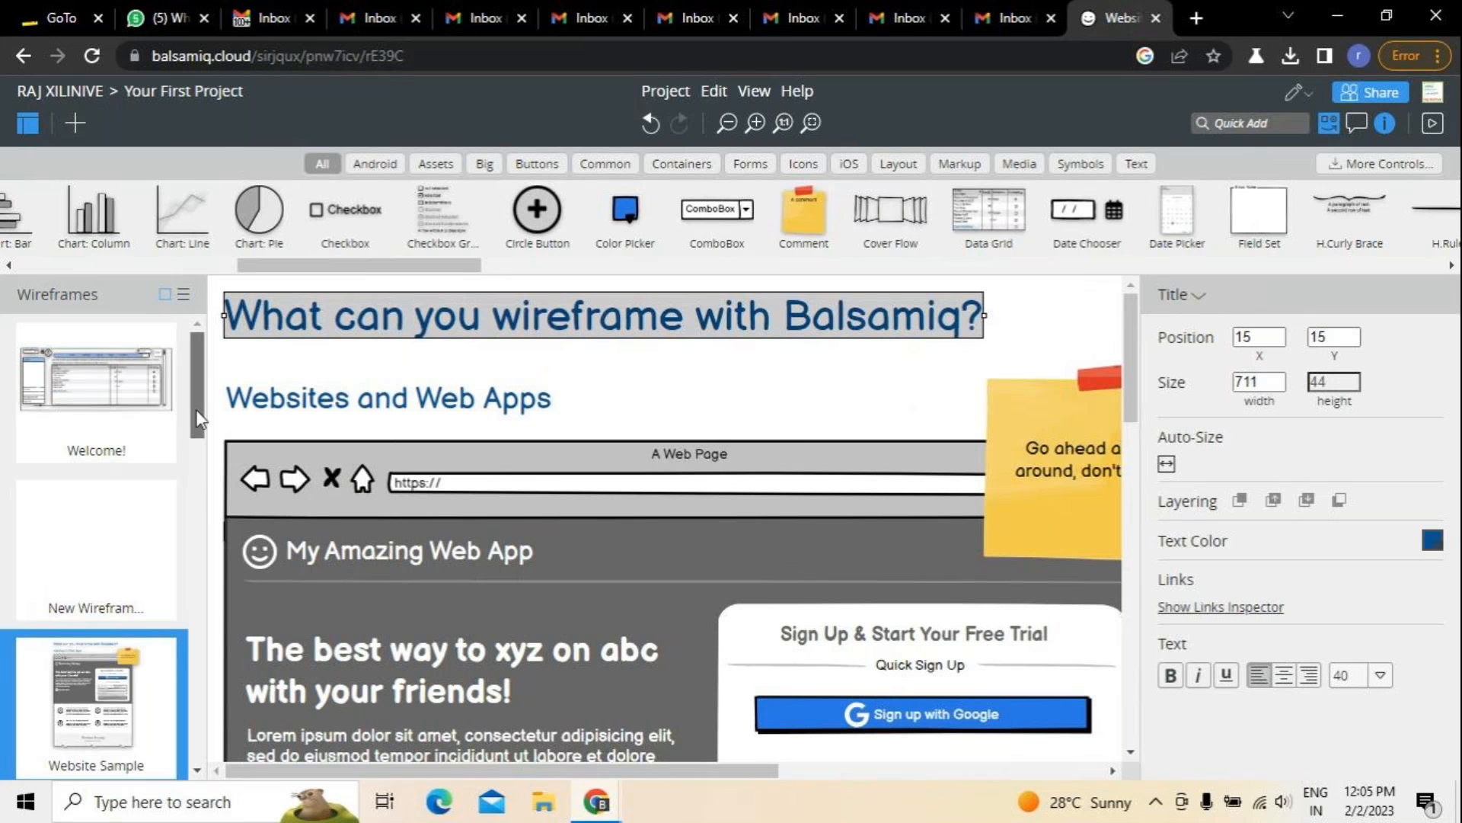
Open the Mobile & Desktop wireframe and inspect the Smartphone control's properties.
scroll(202, 442, "down", 1)
scroll(202, 442, "down", 1)
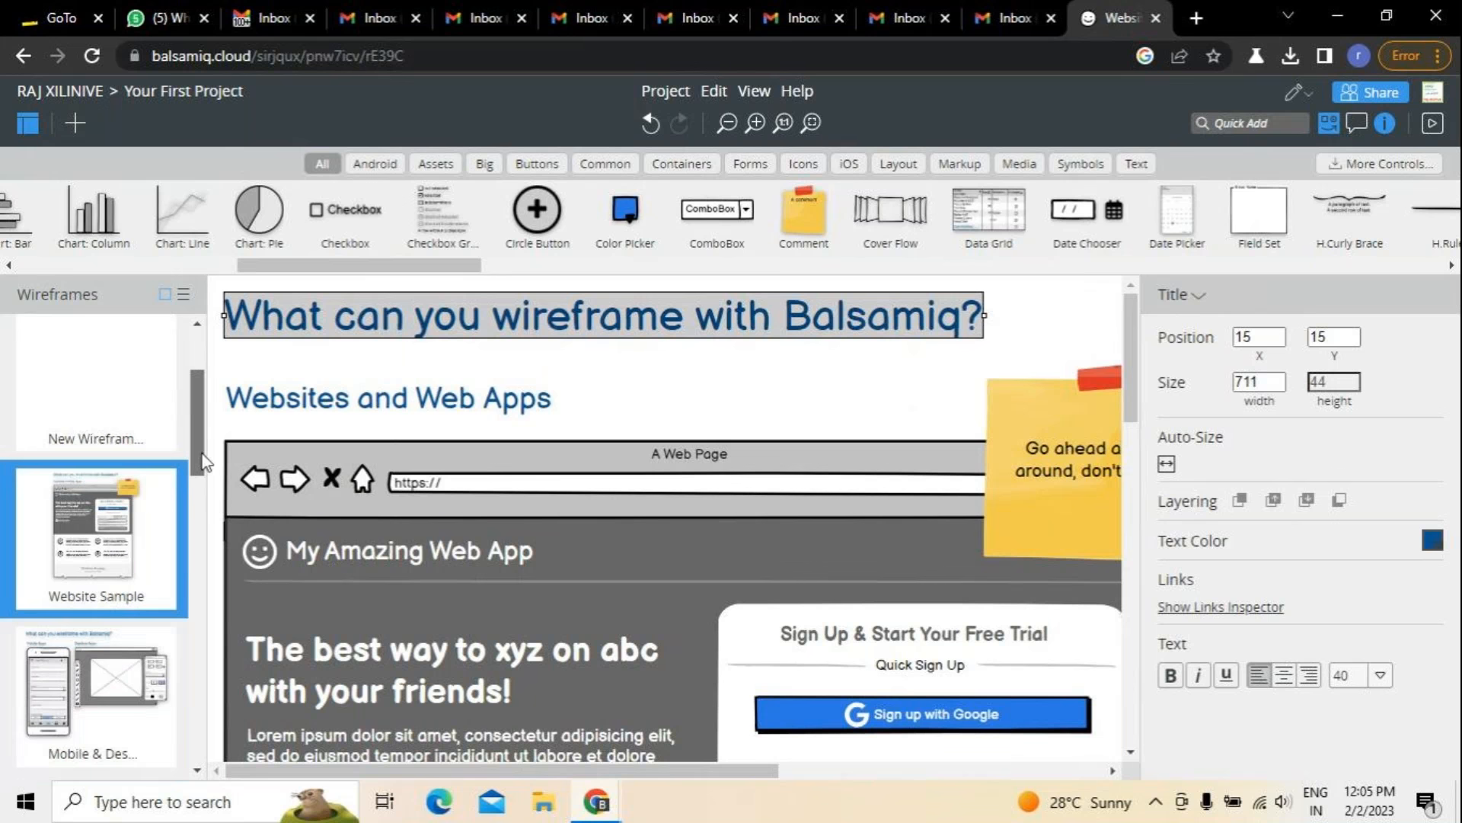
scroll(201, 460, "down", 1)
left_click(114, 605)
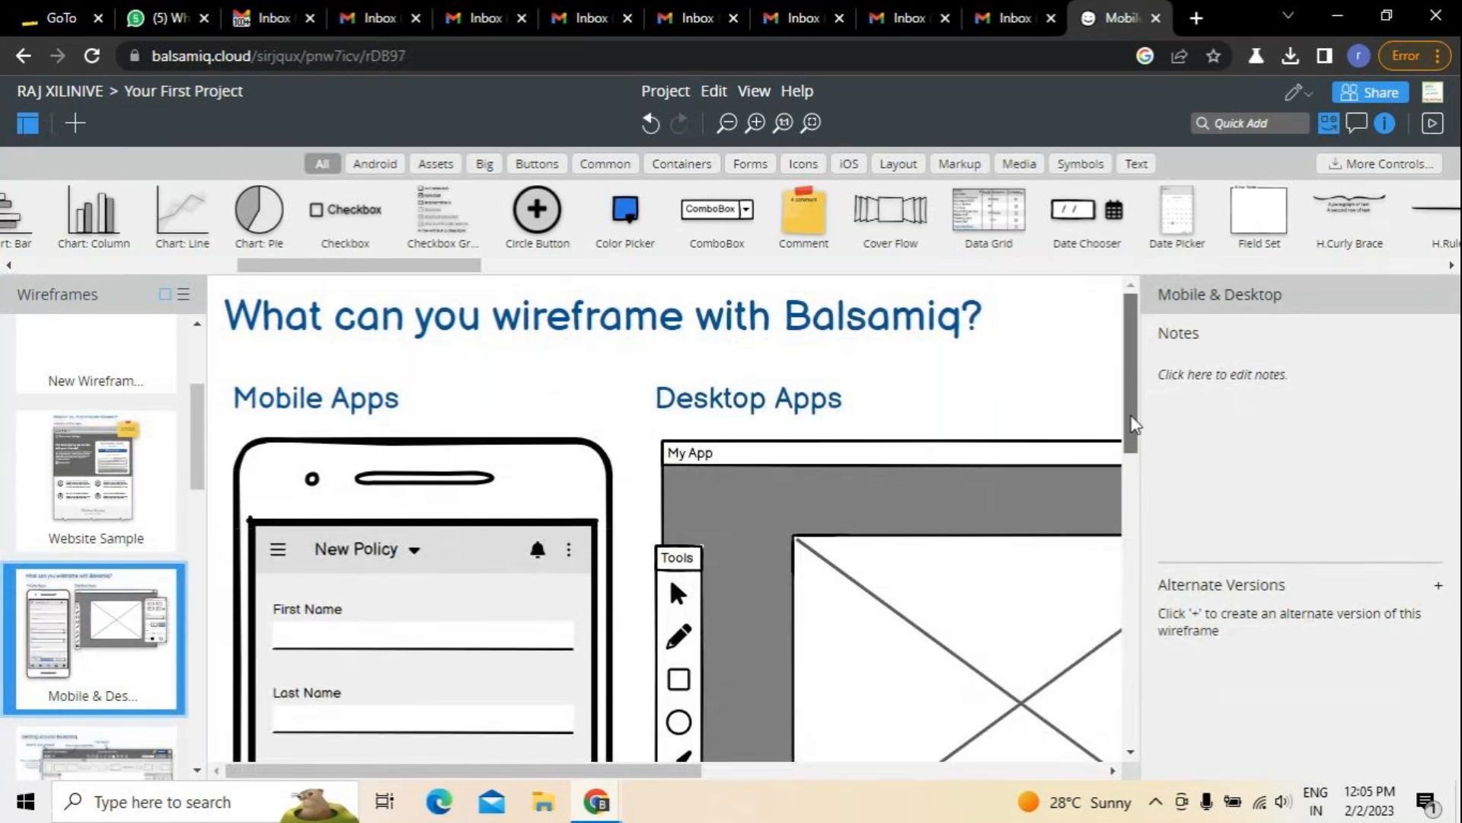
scroll(1127, 488, "down", 5)
left_click_drag(1138, 533, 1163, 409)
left_click(508, 515)
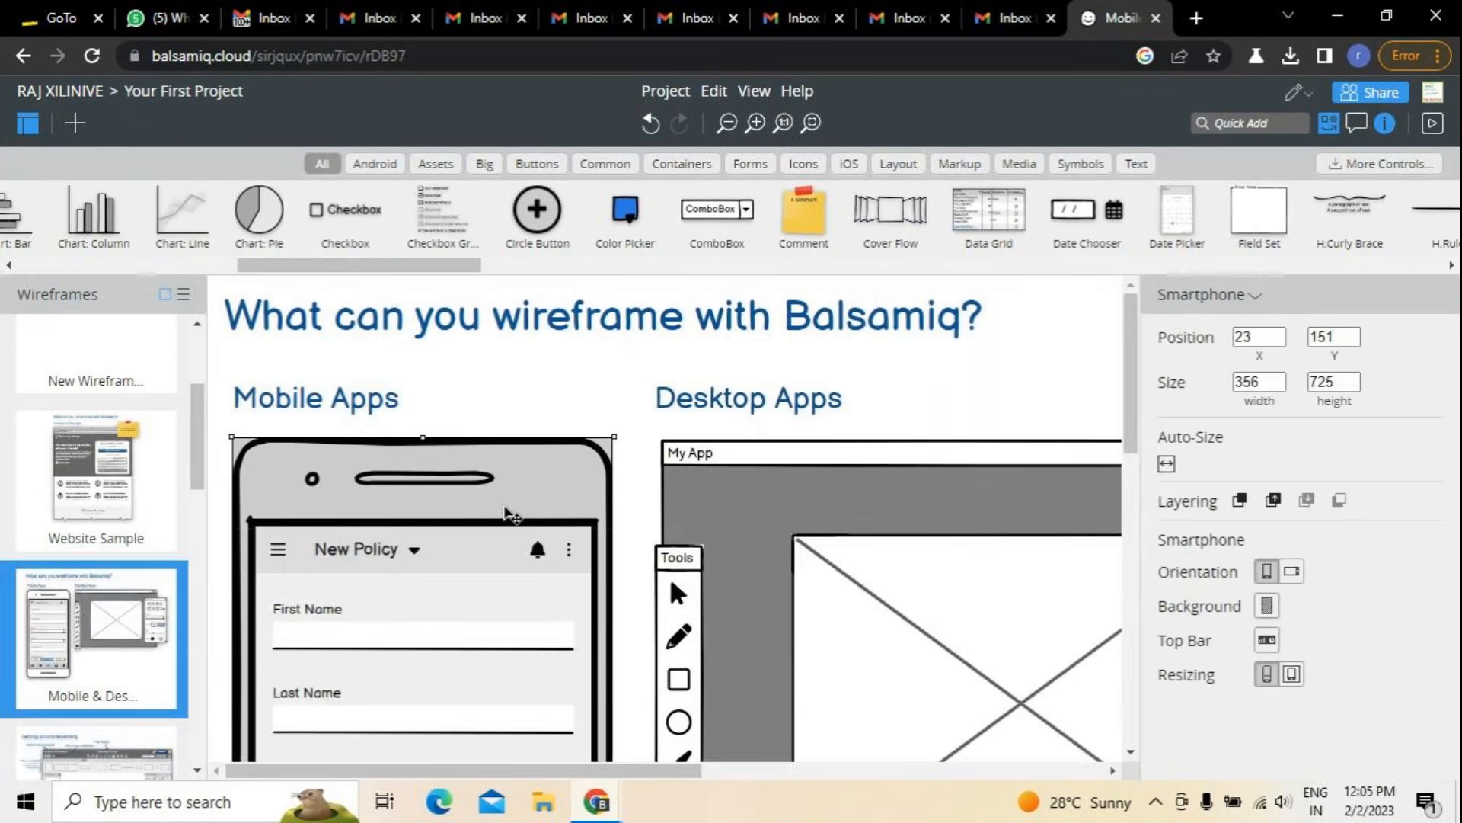
Enter "Hi" in the First Name text input of the smartphone form.
left_click_drag(1133, 372, 1133, 474)
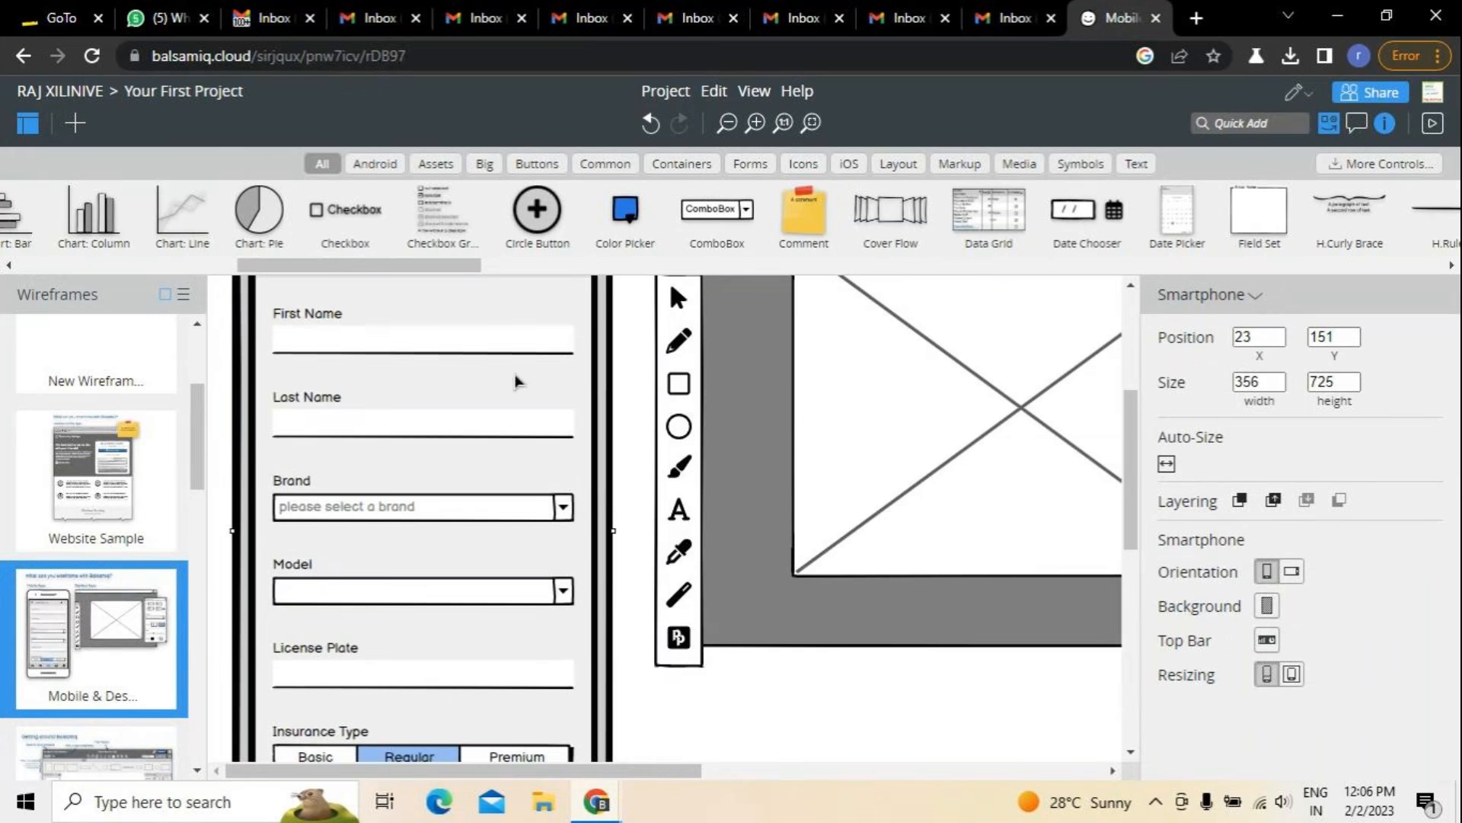
left_click(511, 352)
double_click(513, 350)
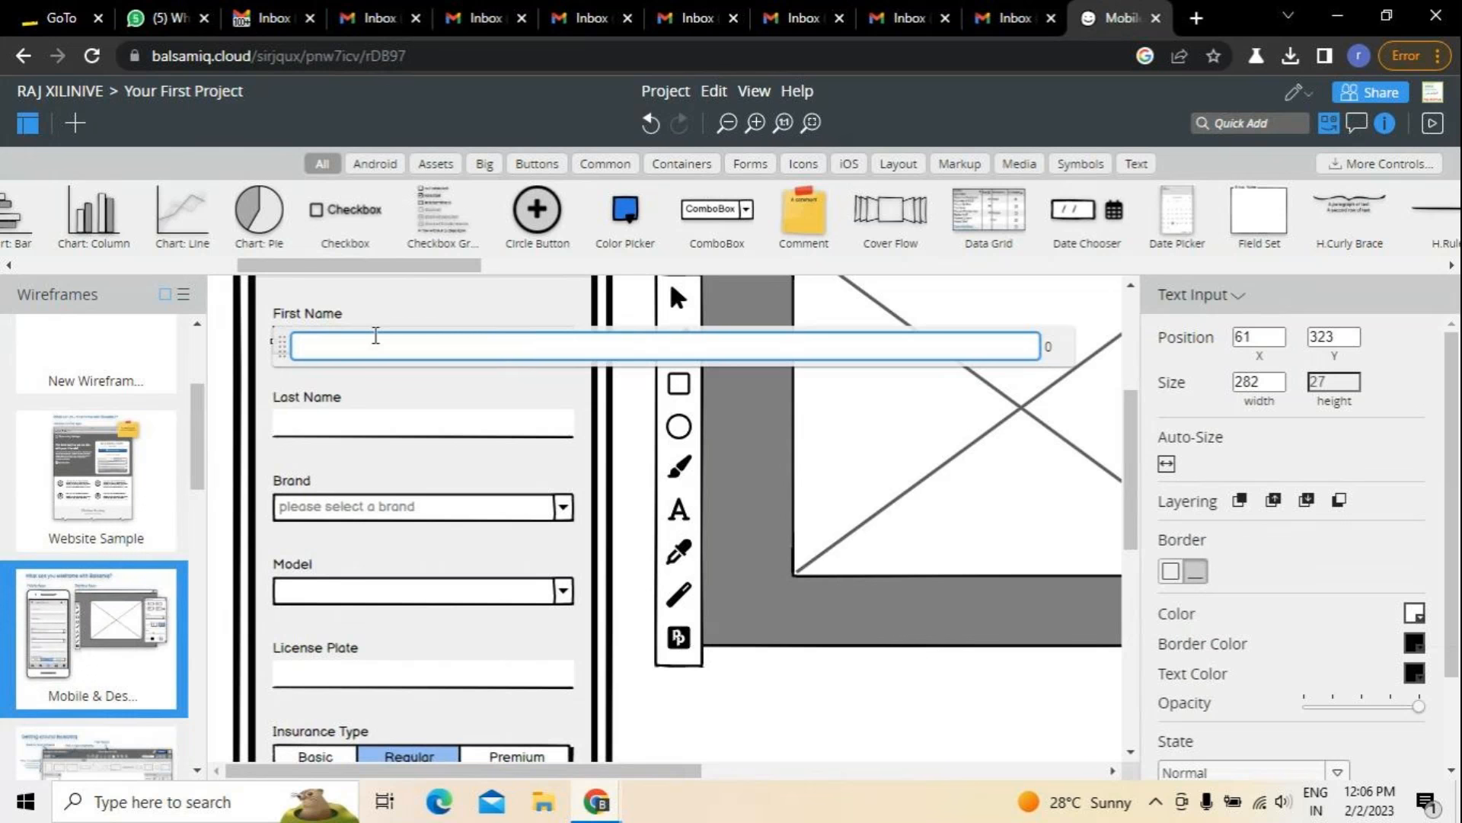
type("Hi")
left_click(438, 401)
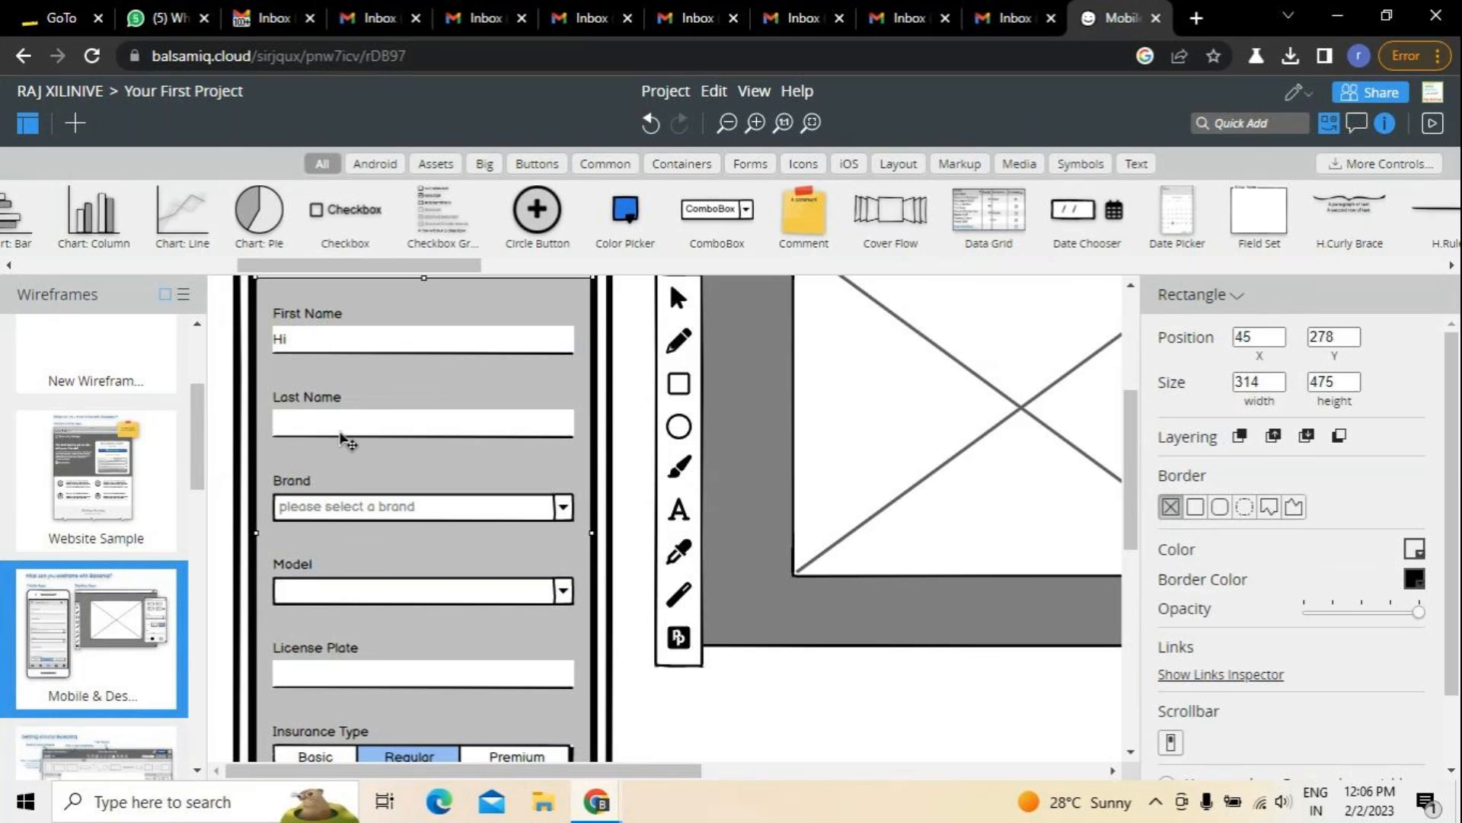
Fill in the Last Name text input of the smartphone form with a sample surname.
left_click(342, 420)
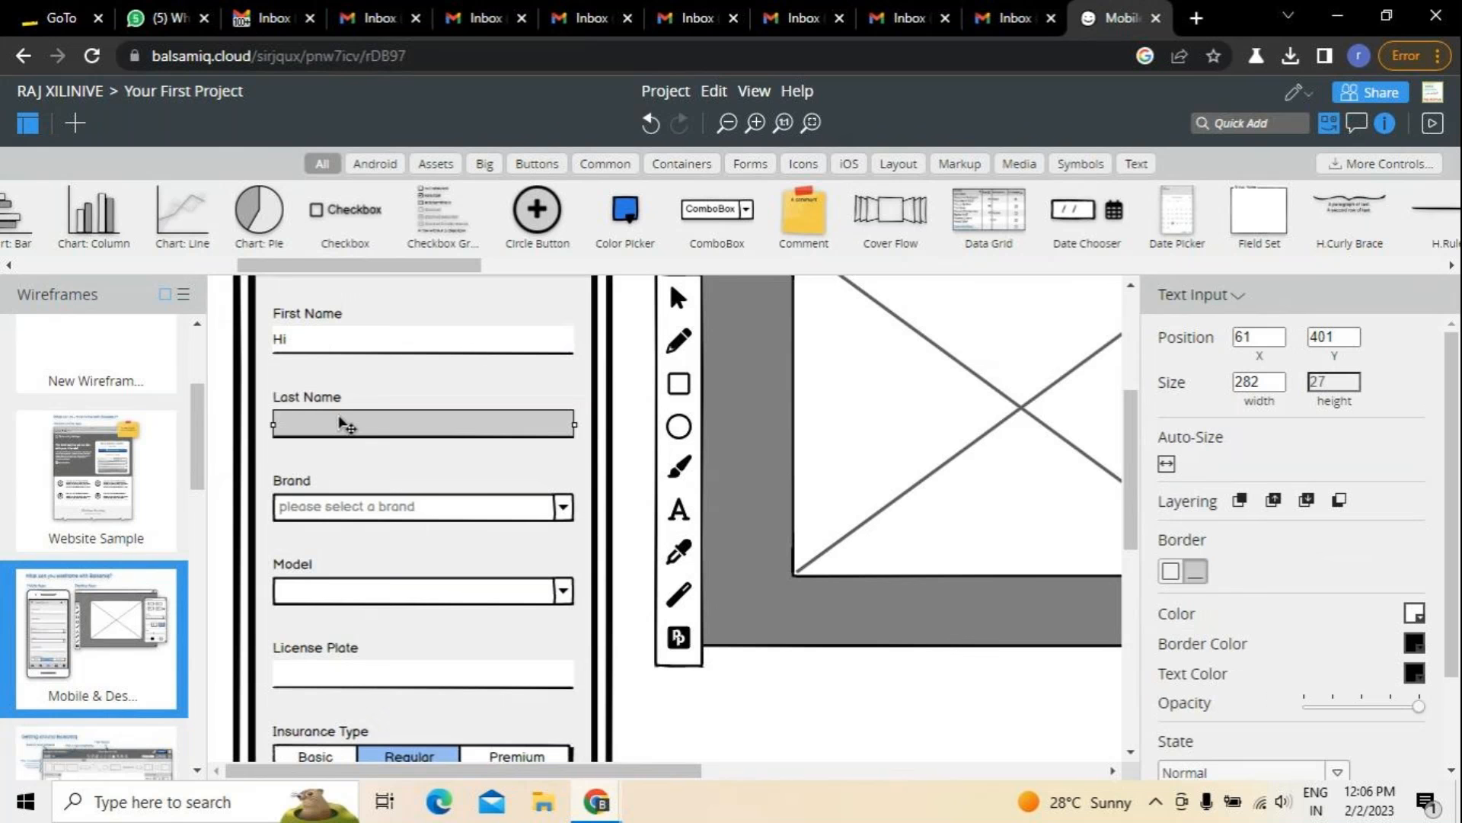
double_click(342, 423)
type("rose")
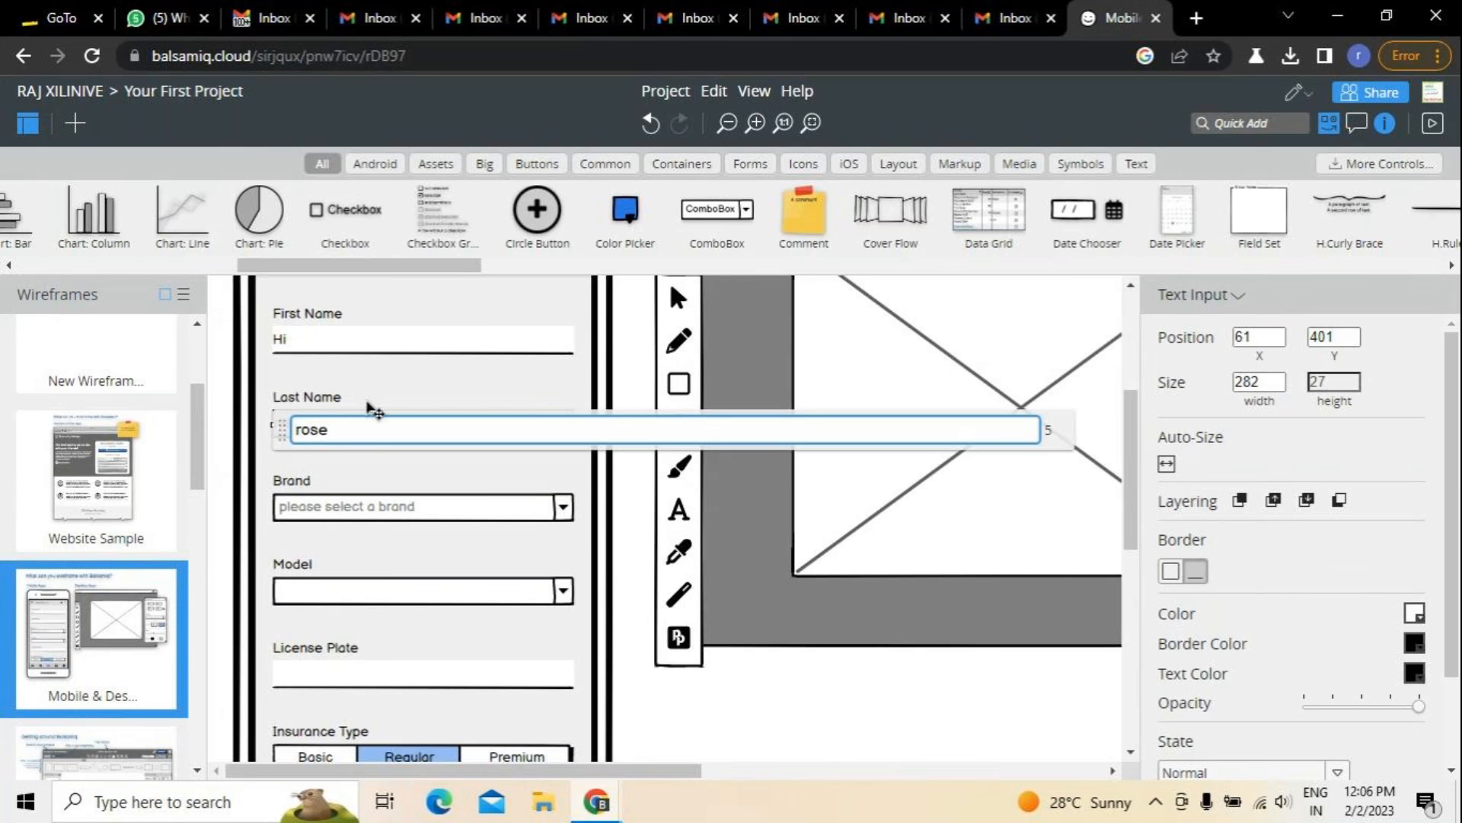
left_click(497, 396)
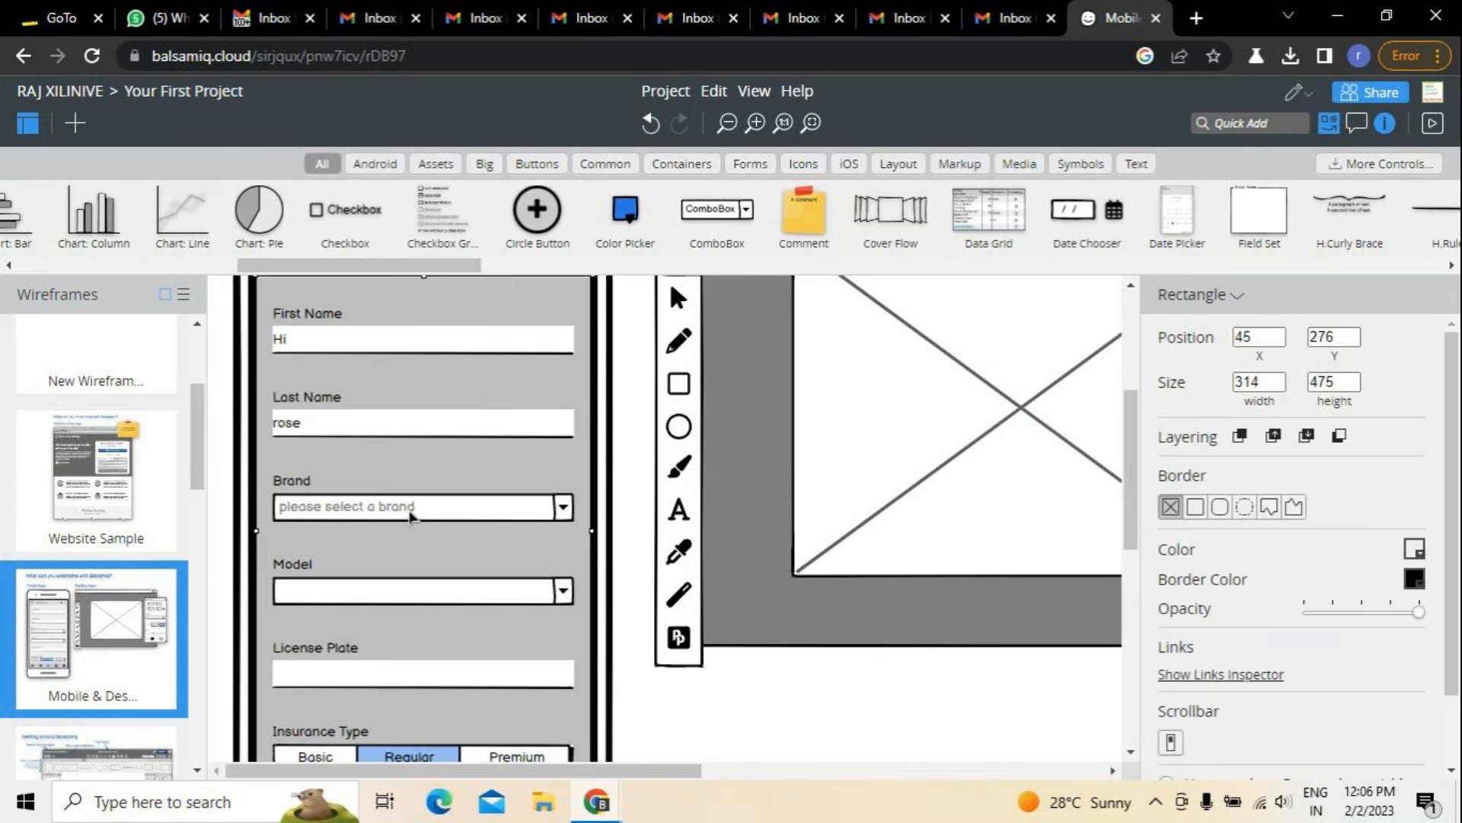
Set the form's Brand combo box text to "samsung" and its Model combo box text to "123".
left_click(415, 517)
double_click(418, 517)
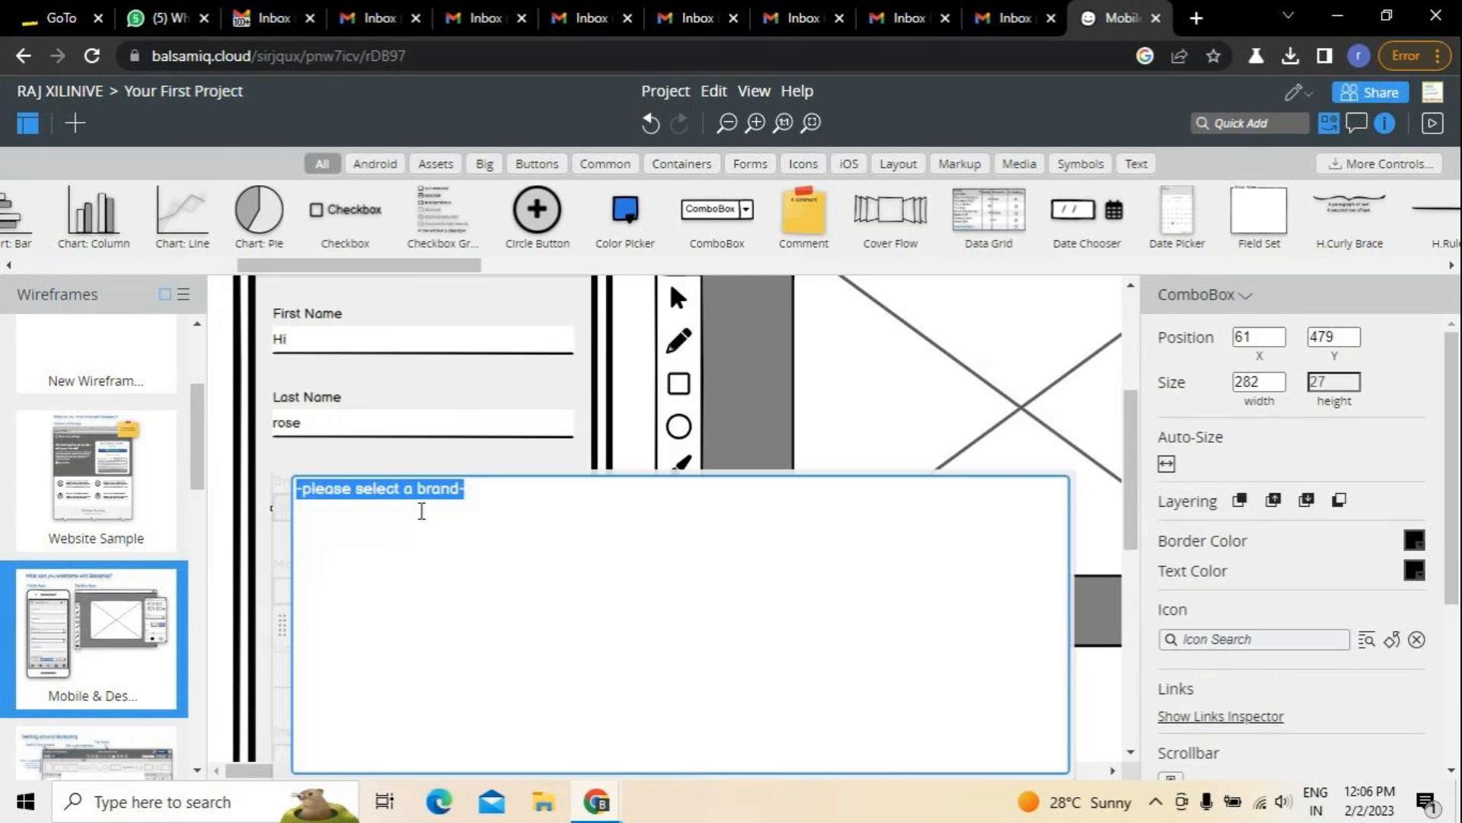
type("samsung")
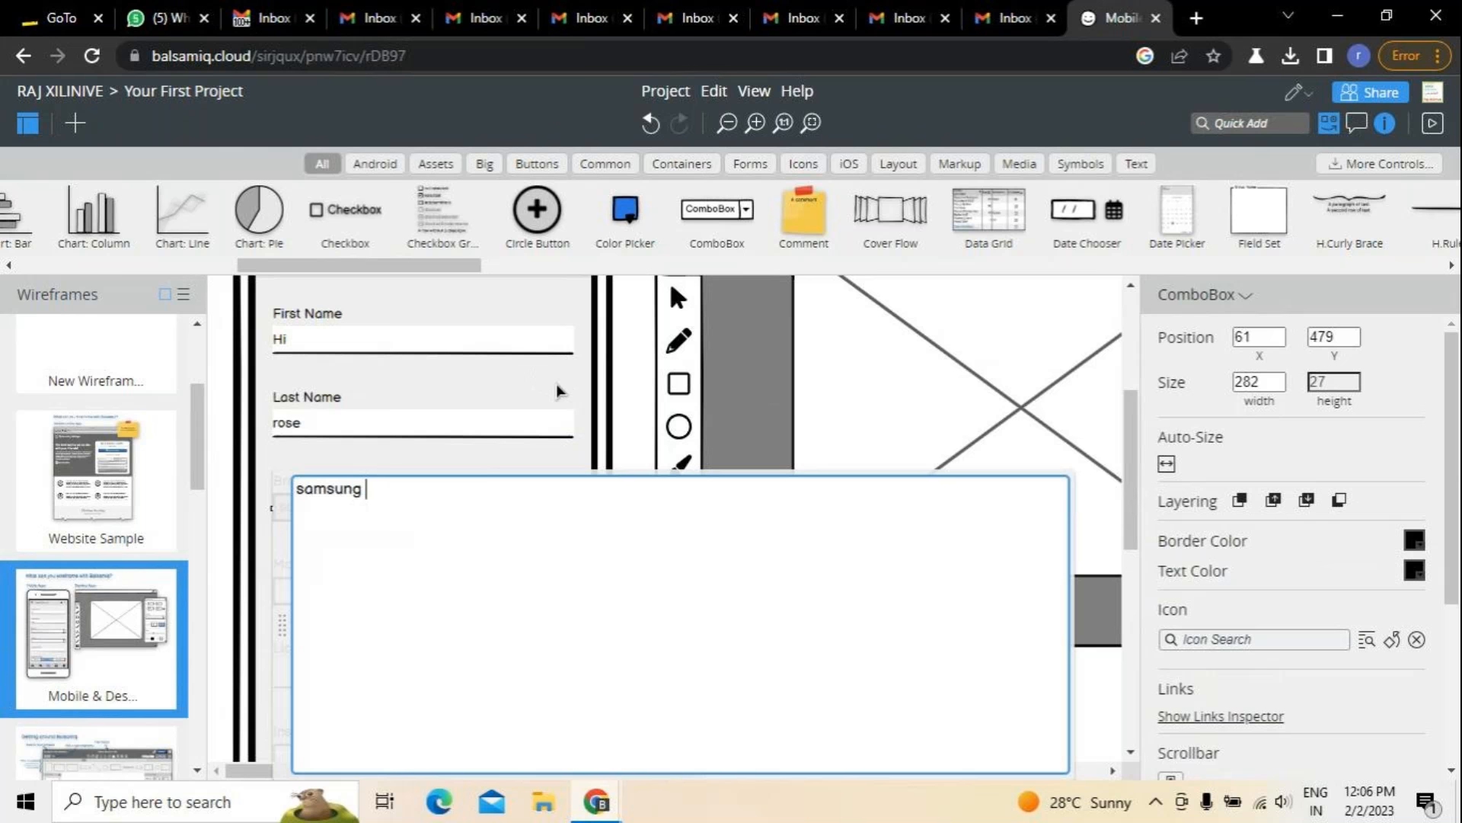
left_click(565, 391)
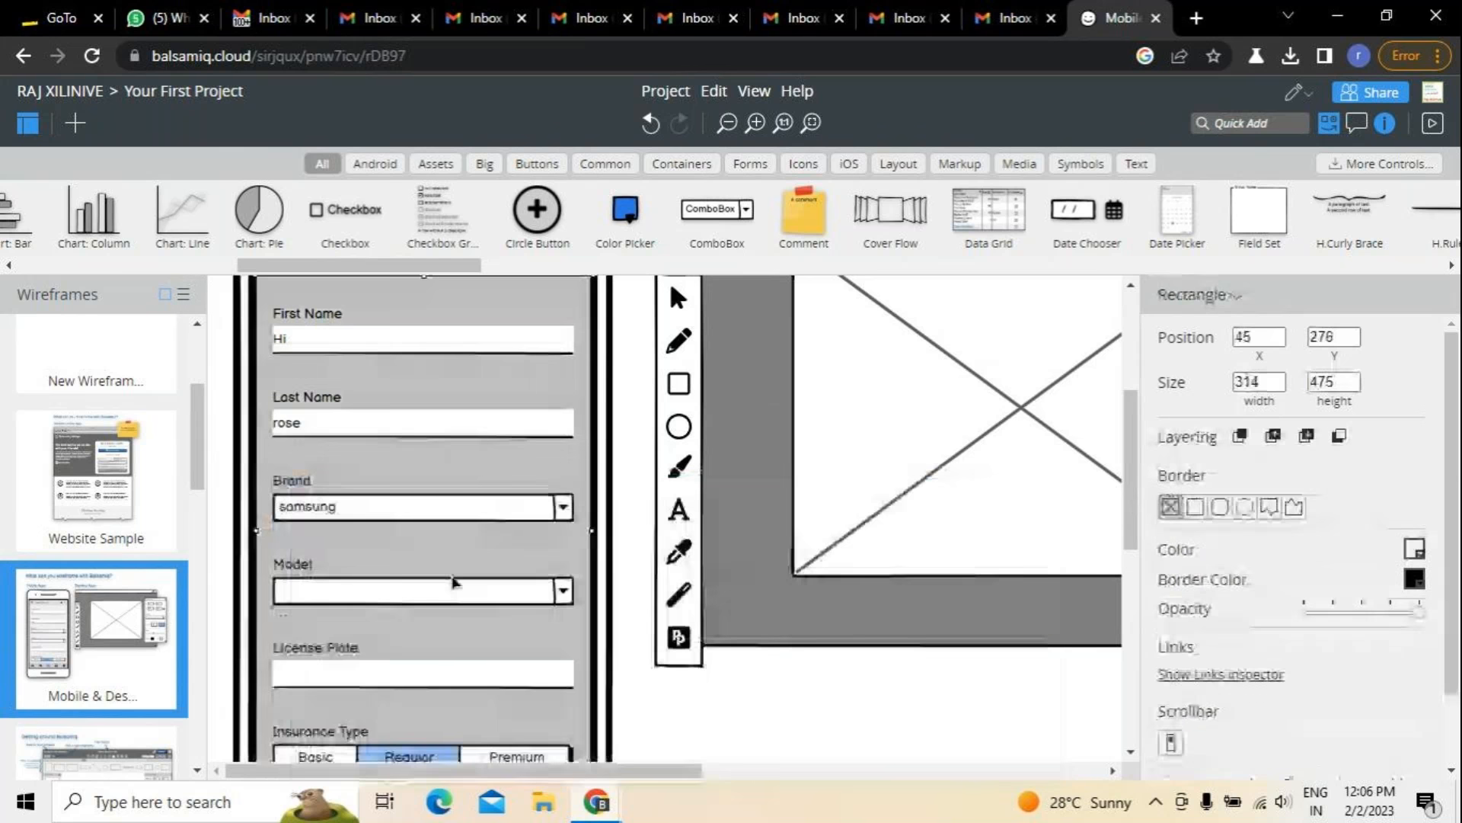
left_click(418, 592)
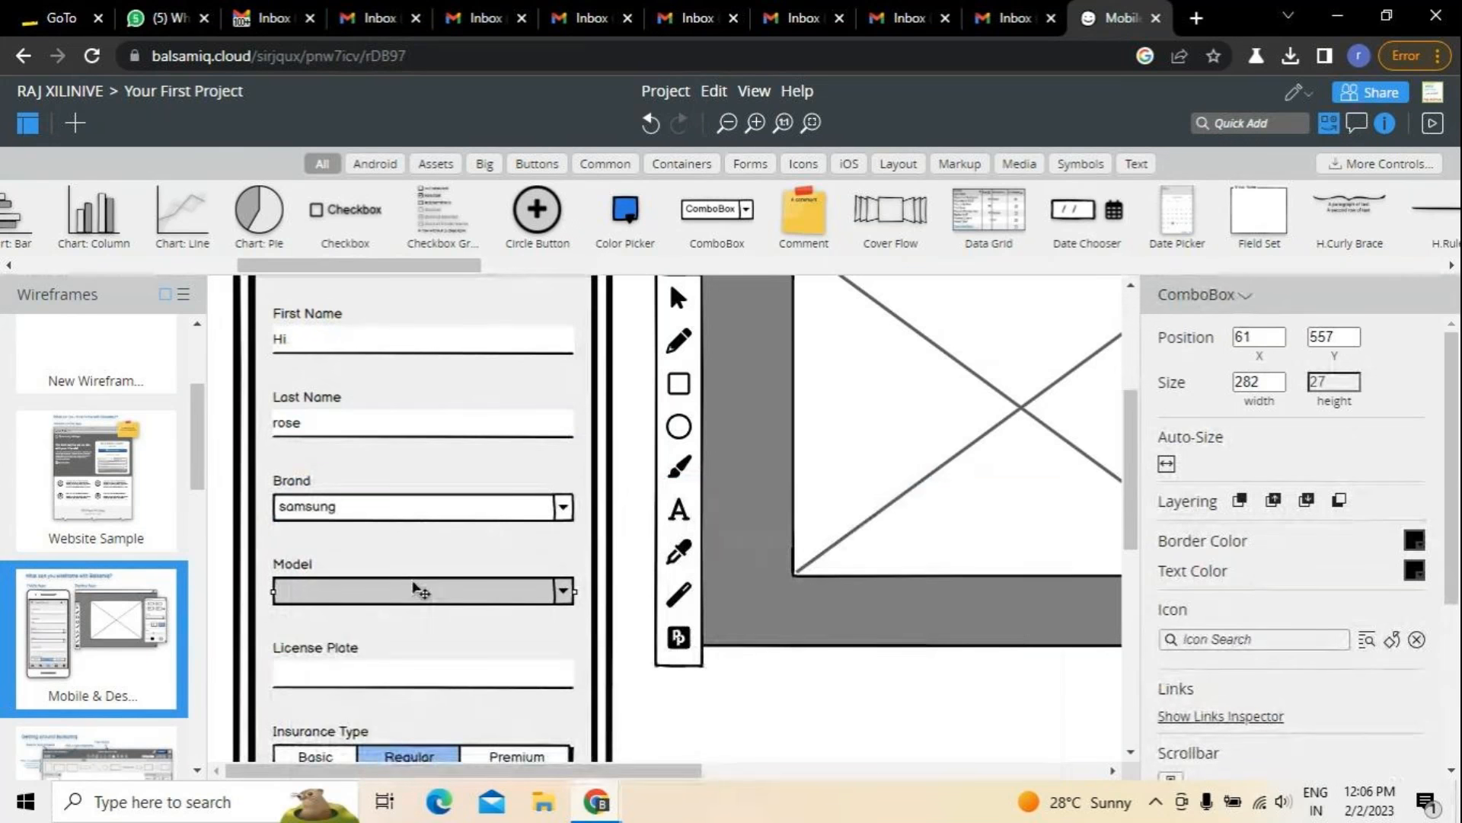
double_click(441, 592)
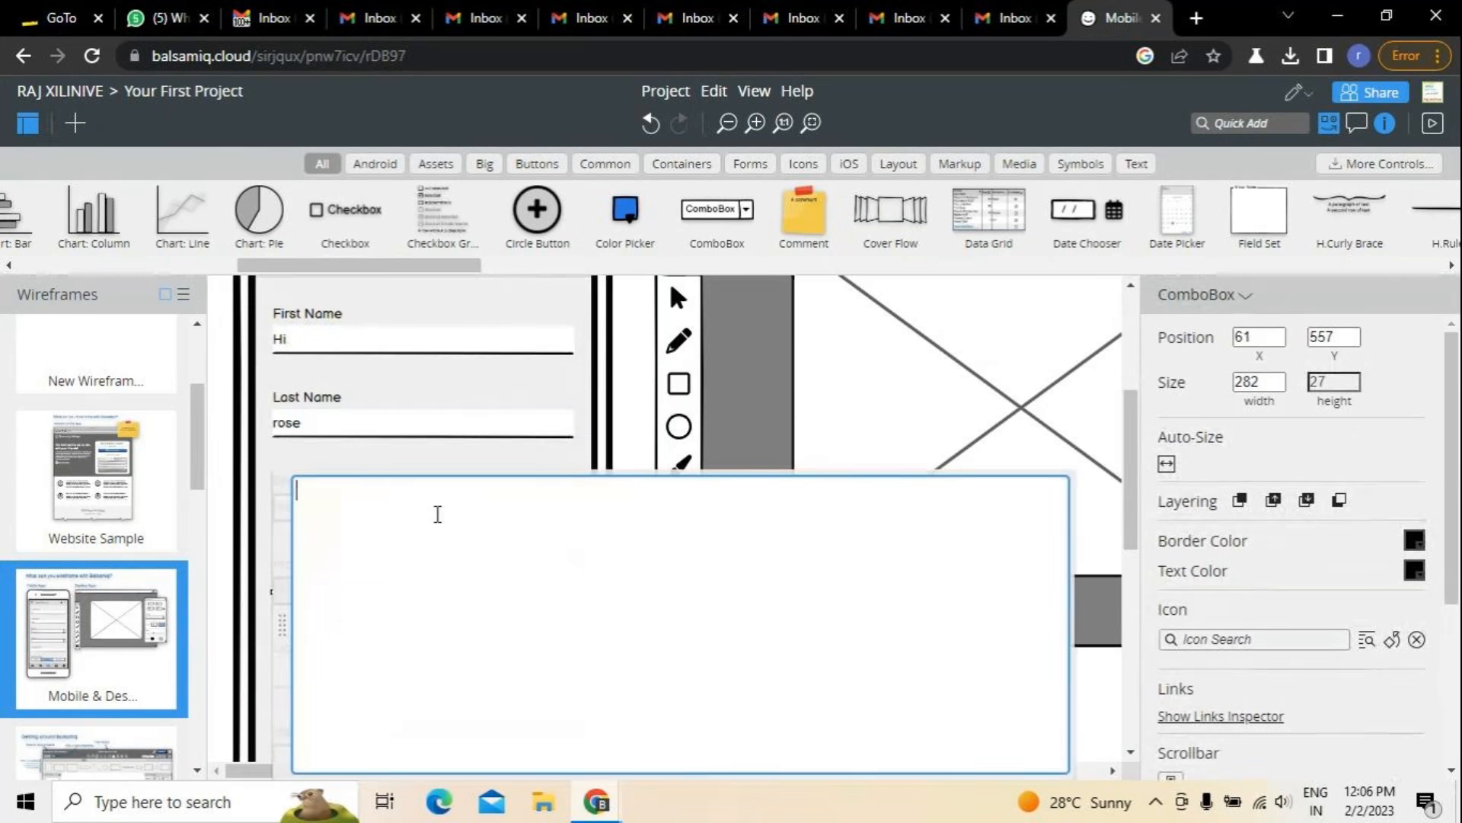
type("123")
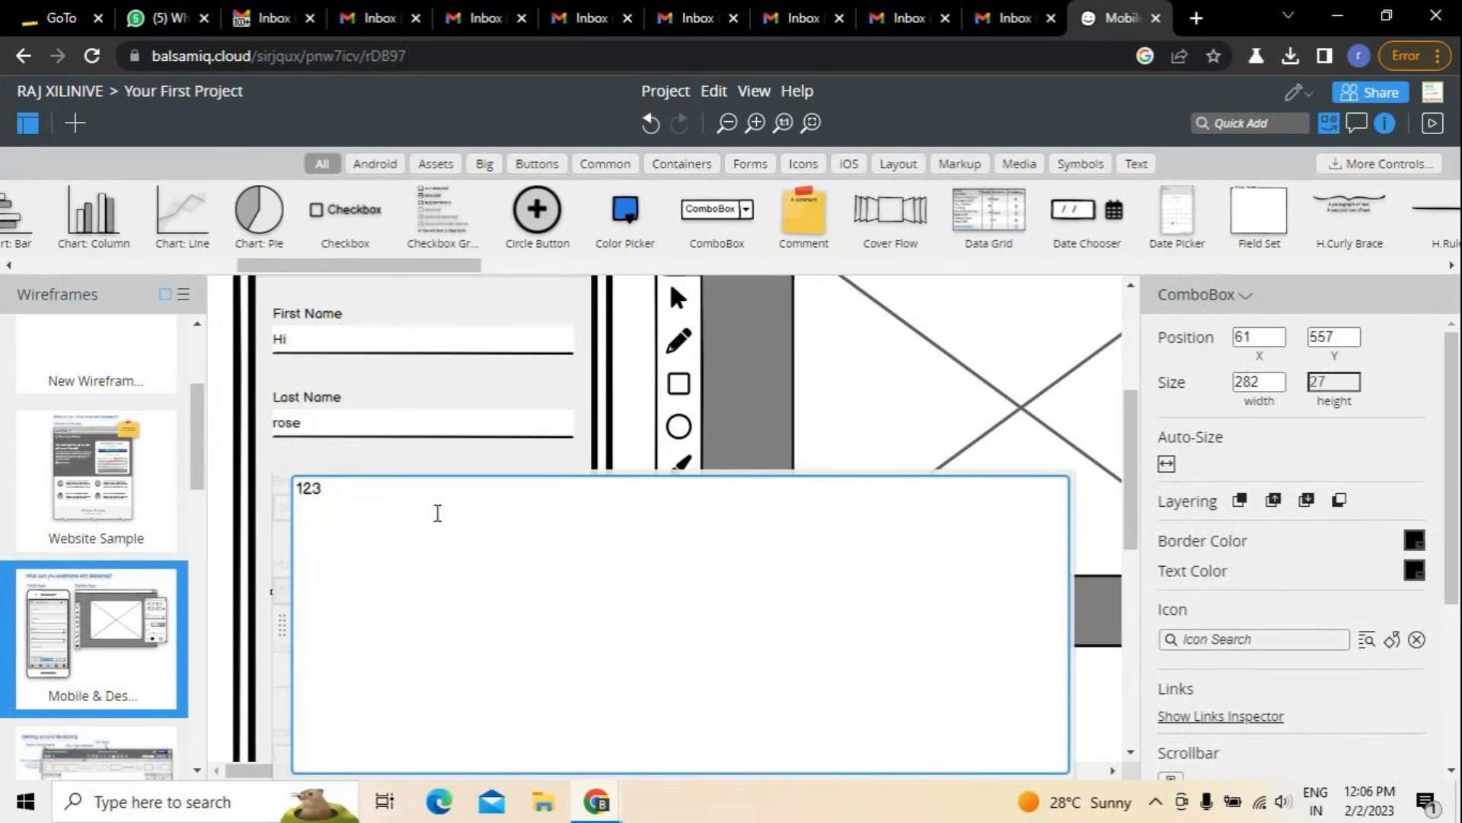
left_click(559, 394)
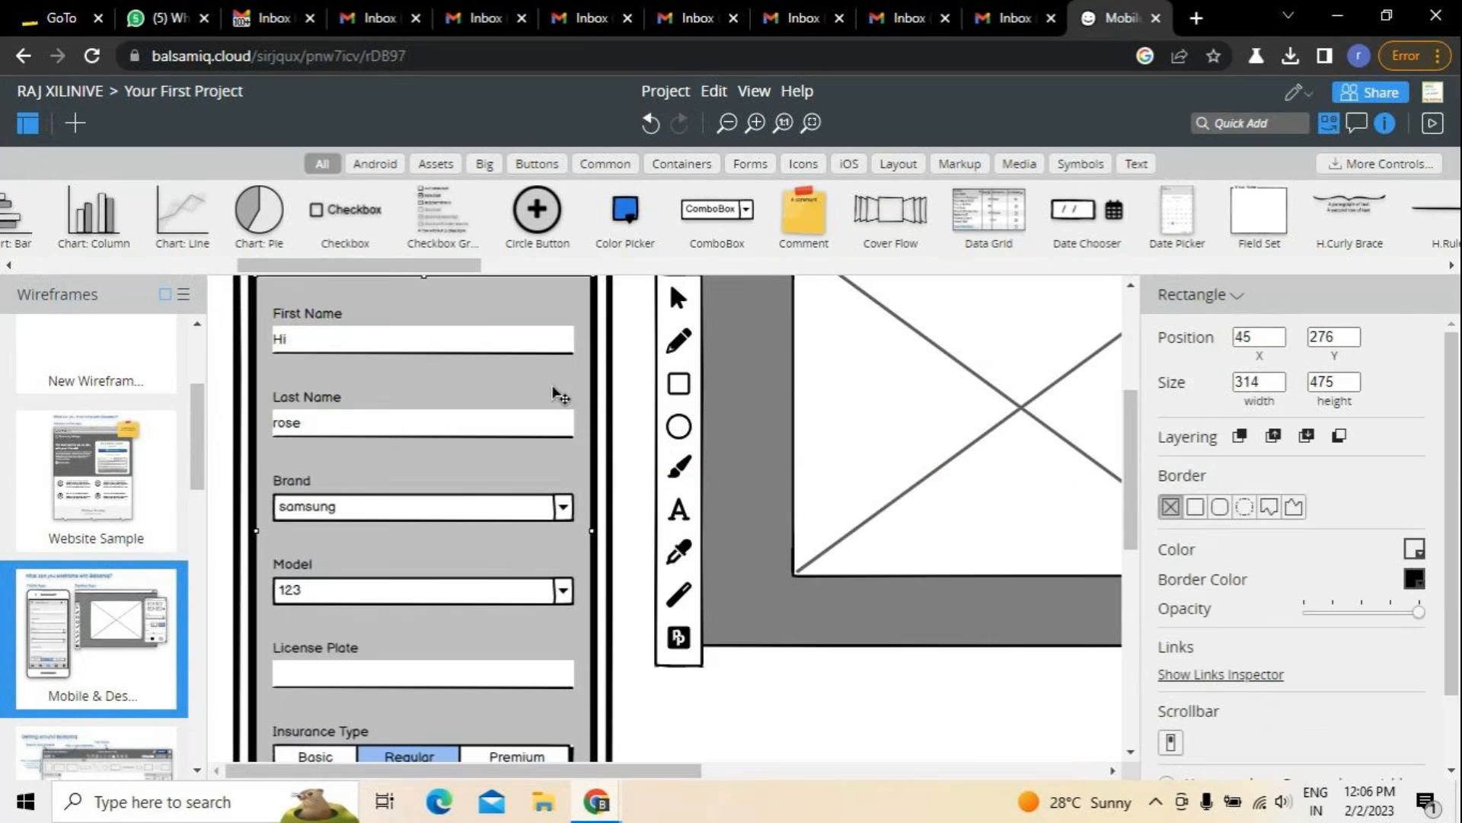
Fill in the License Plate text input of the smartphone form with a sample eight-digit number.
scroll(327, 542, "down", 2)
left_click(333, 576)
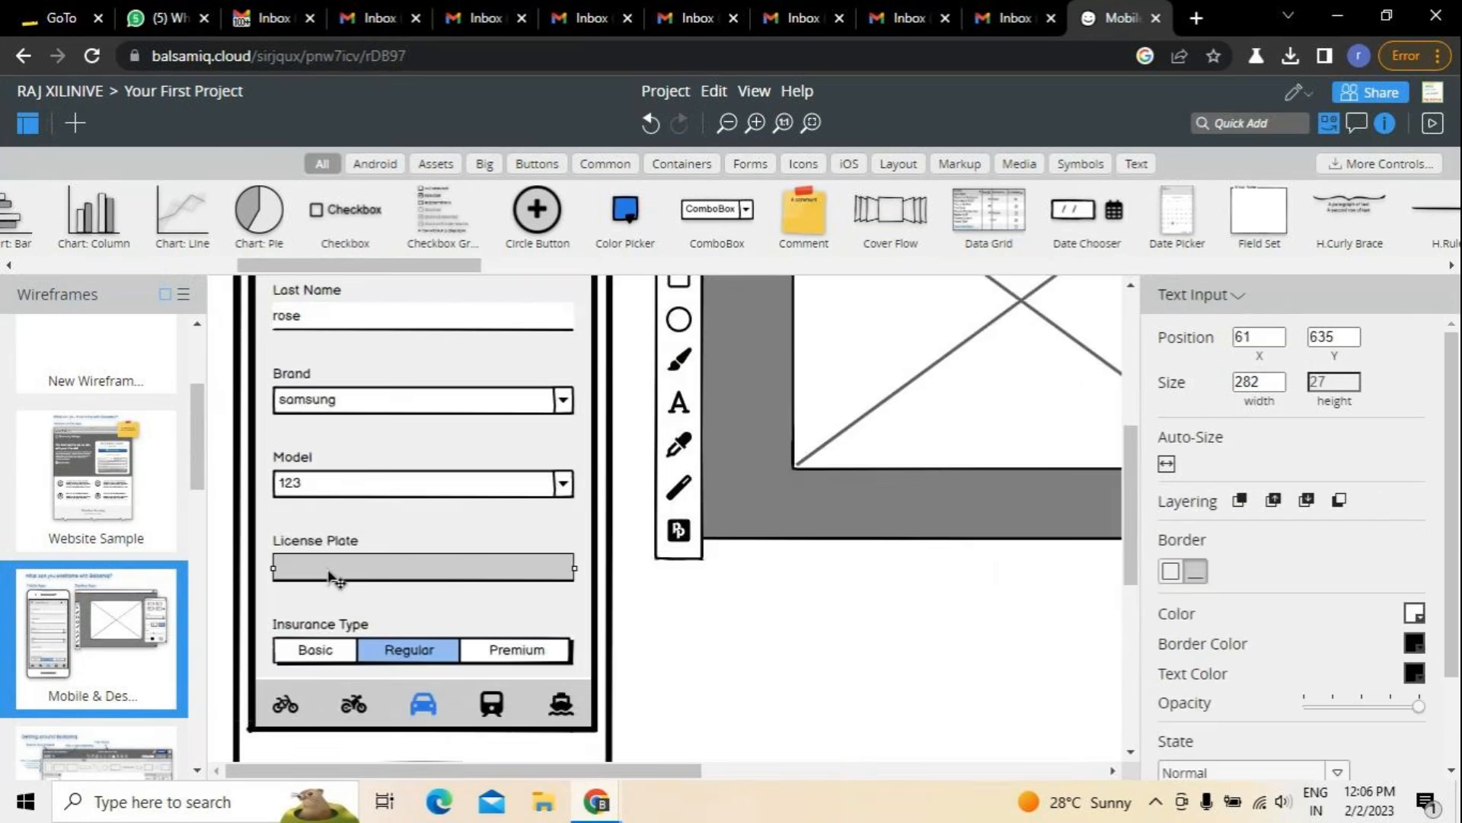
double_click(332, 576)
type("54573")
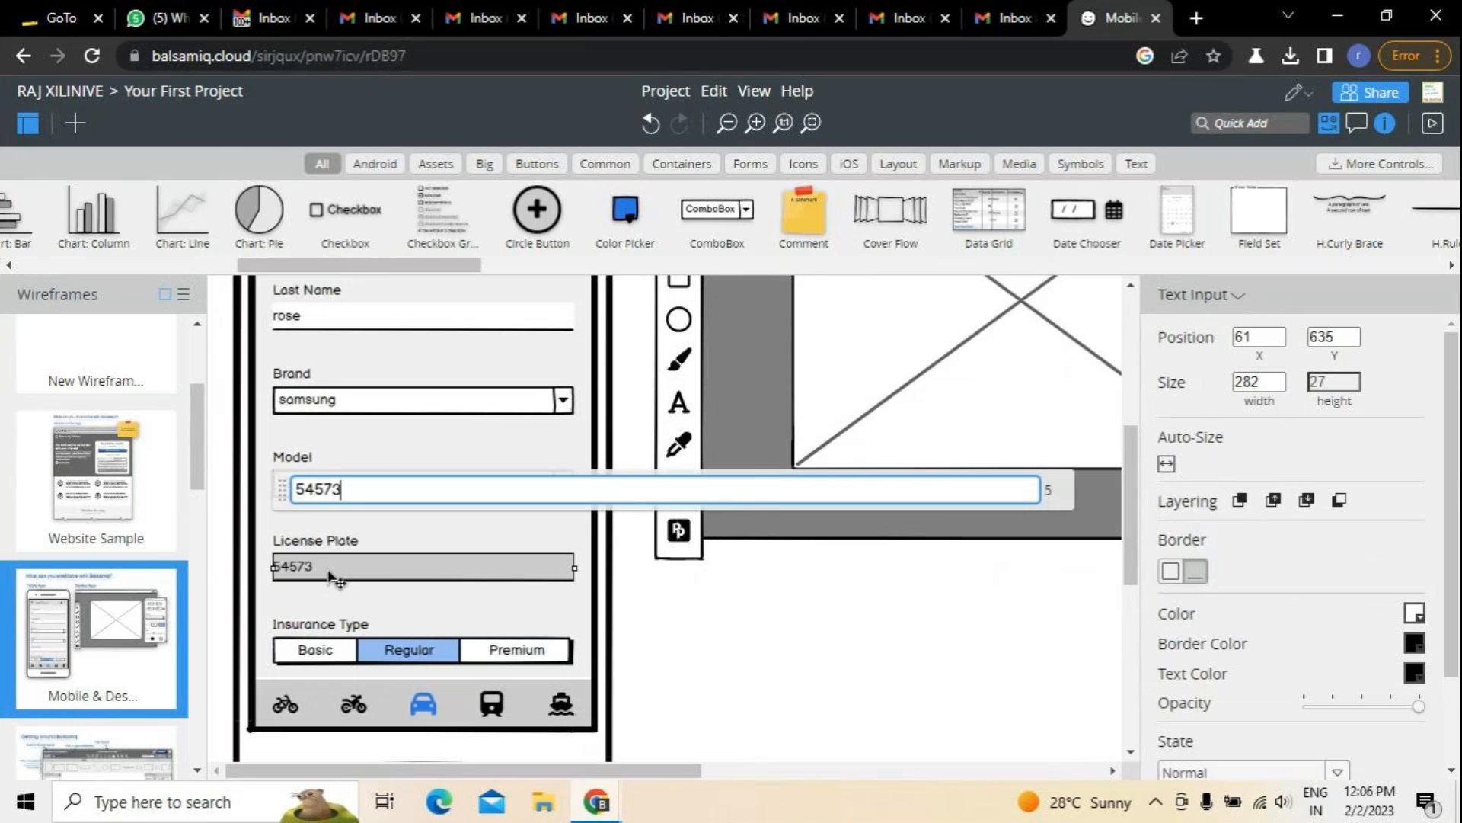
type("783")
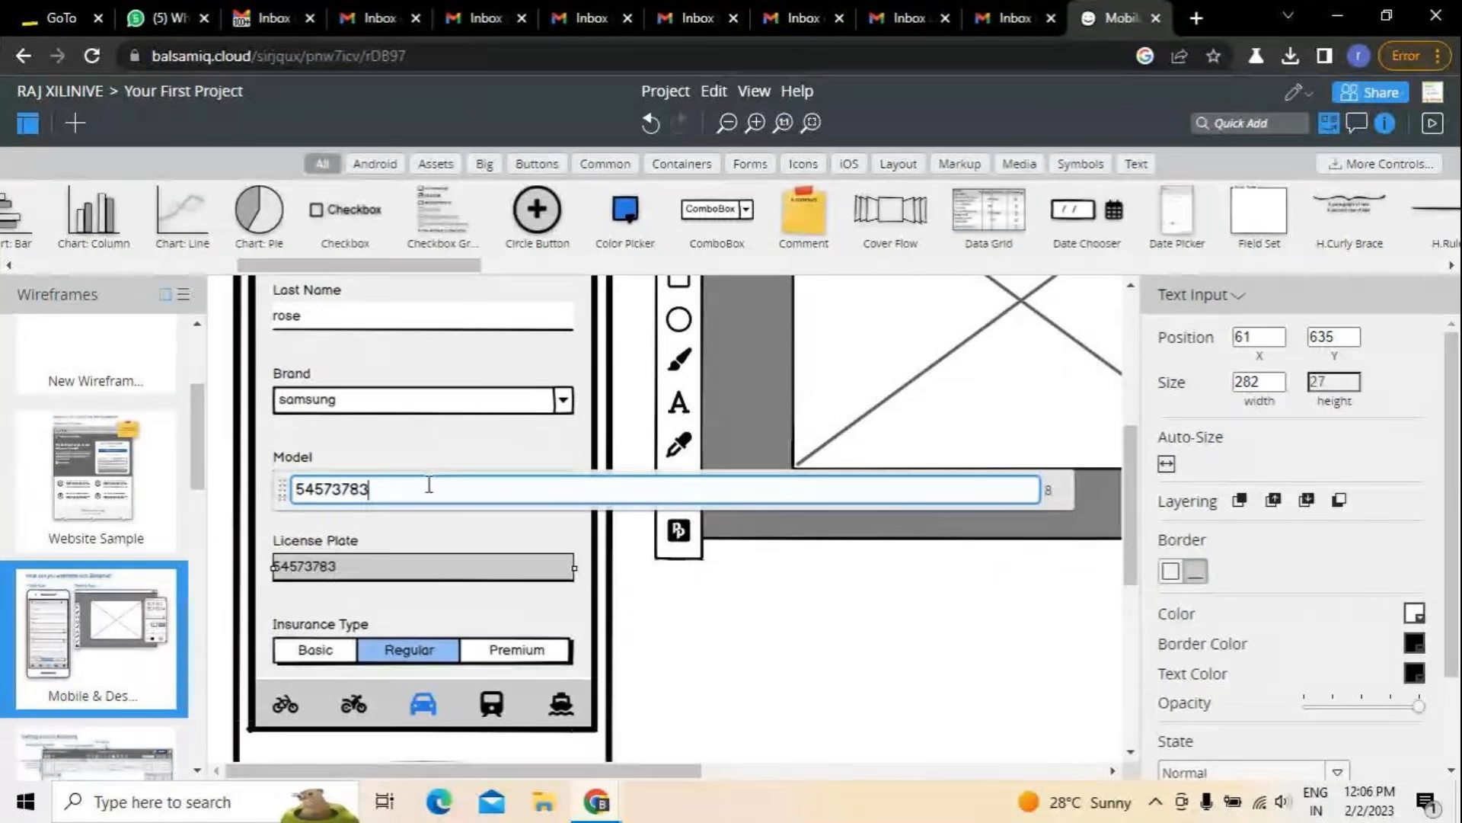
left_click(454, 464)
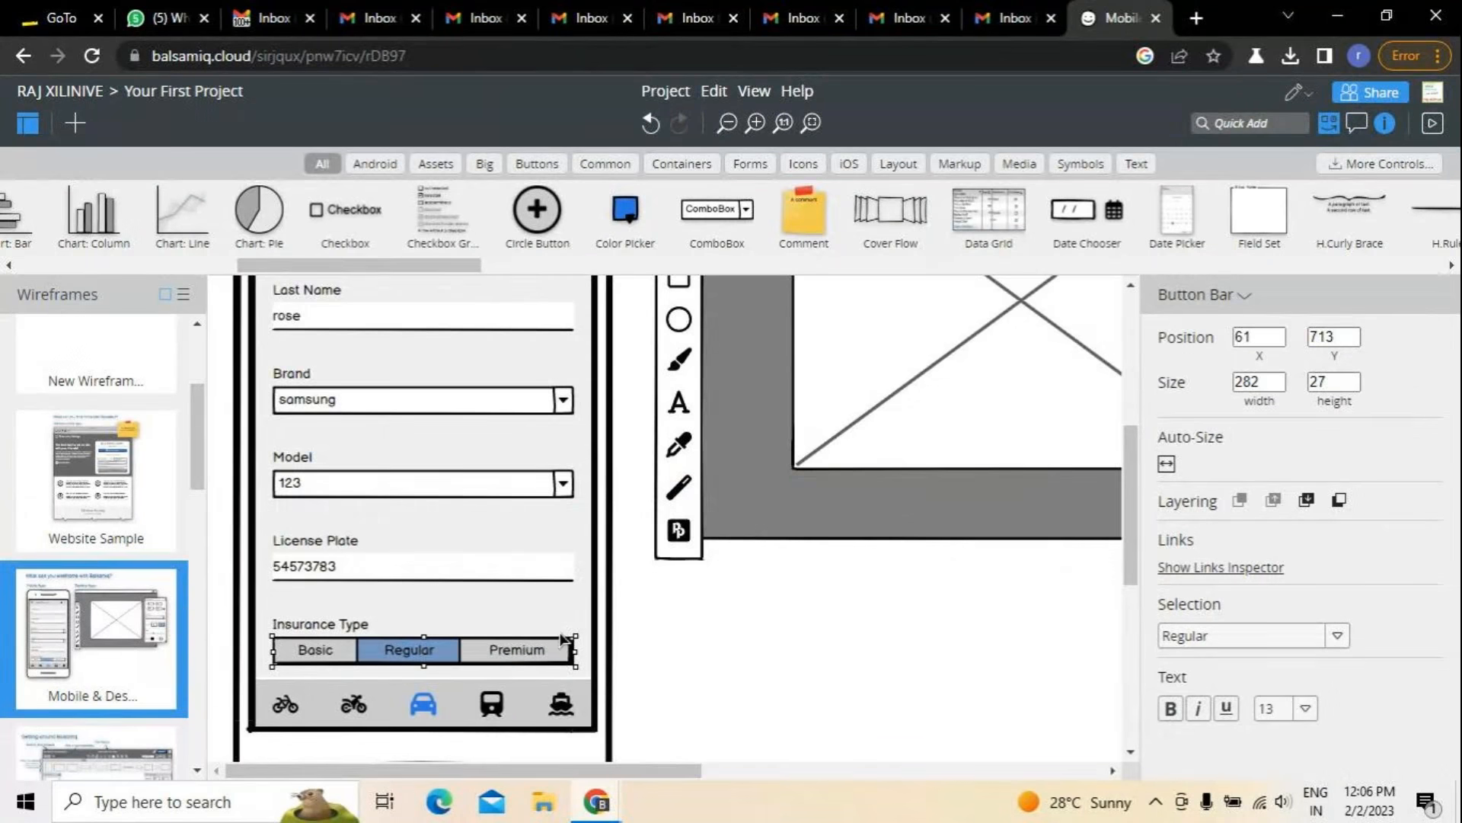
Change the smartphone's app bar title to "Mobile page".
scroll(743, 637, "up", 5)
left_click(386, 497)
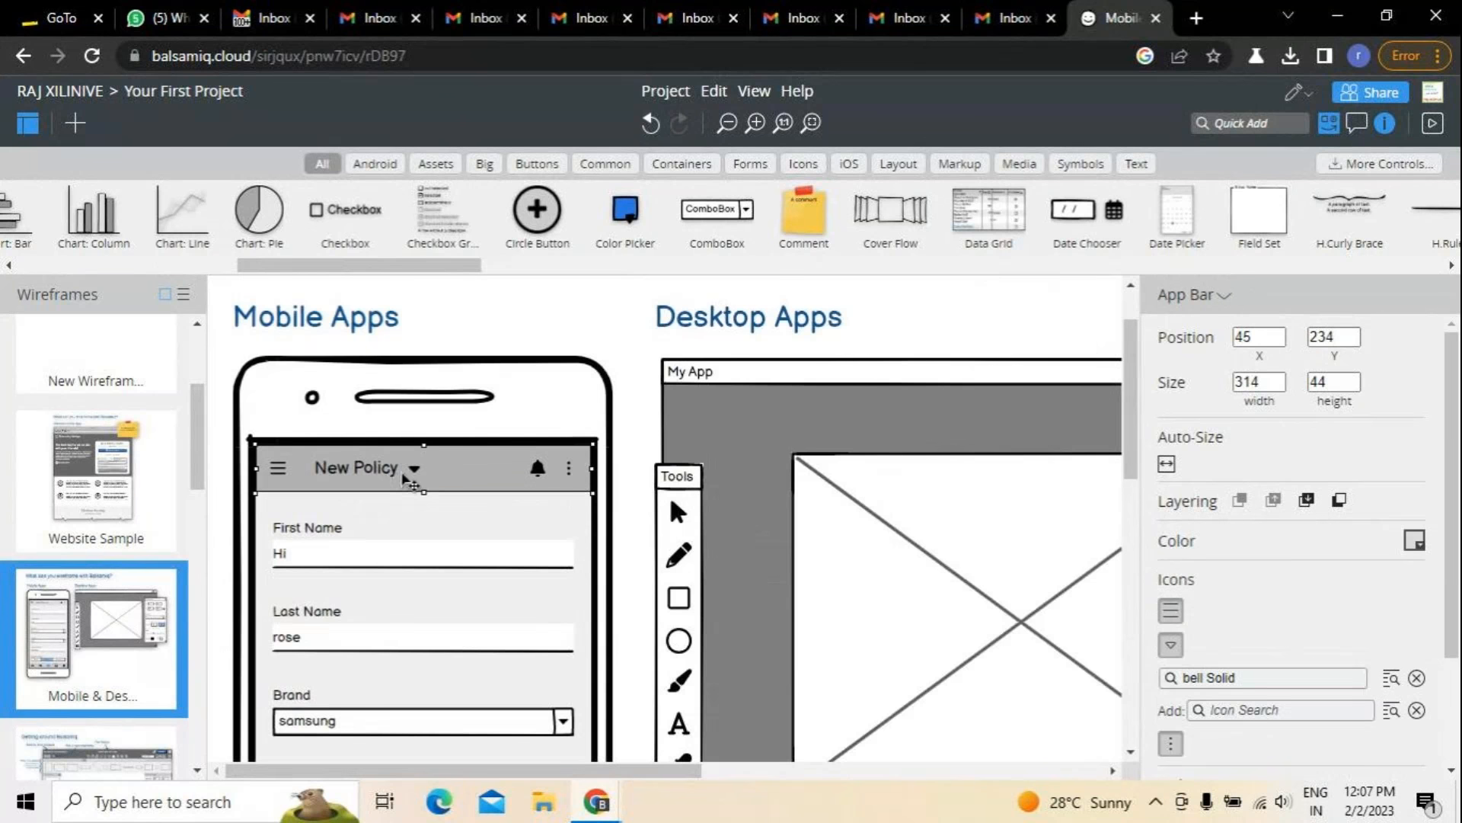
double_click(378, 495)
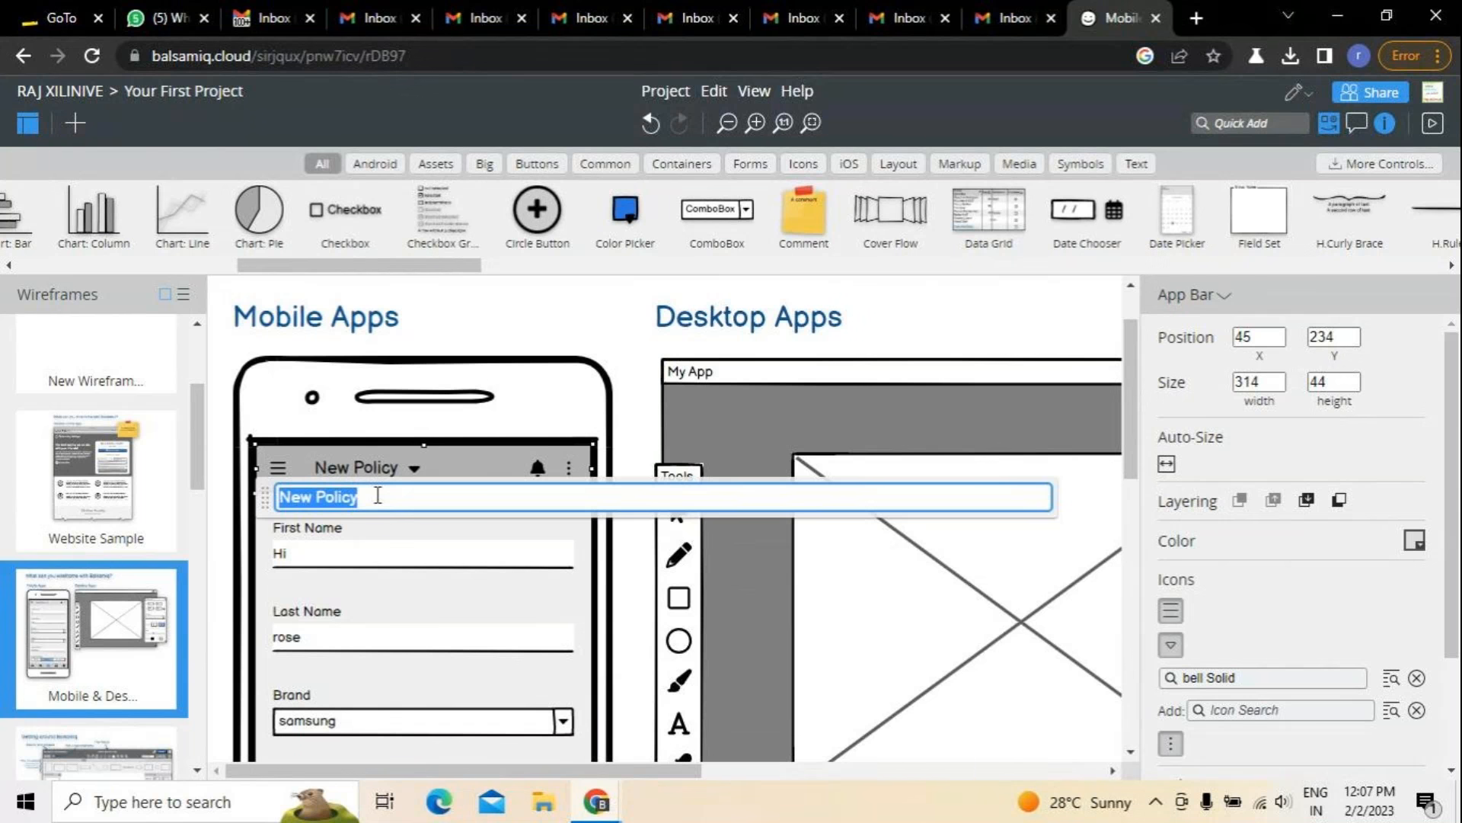
type("Mobil")
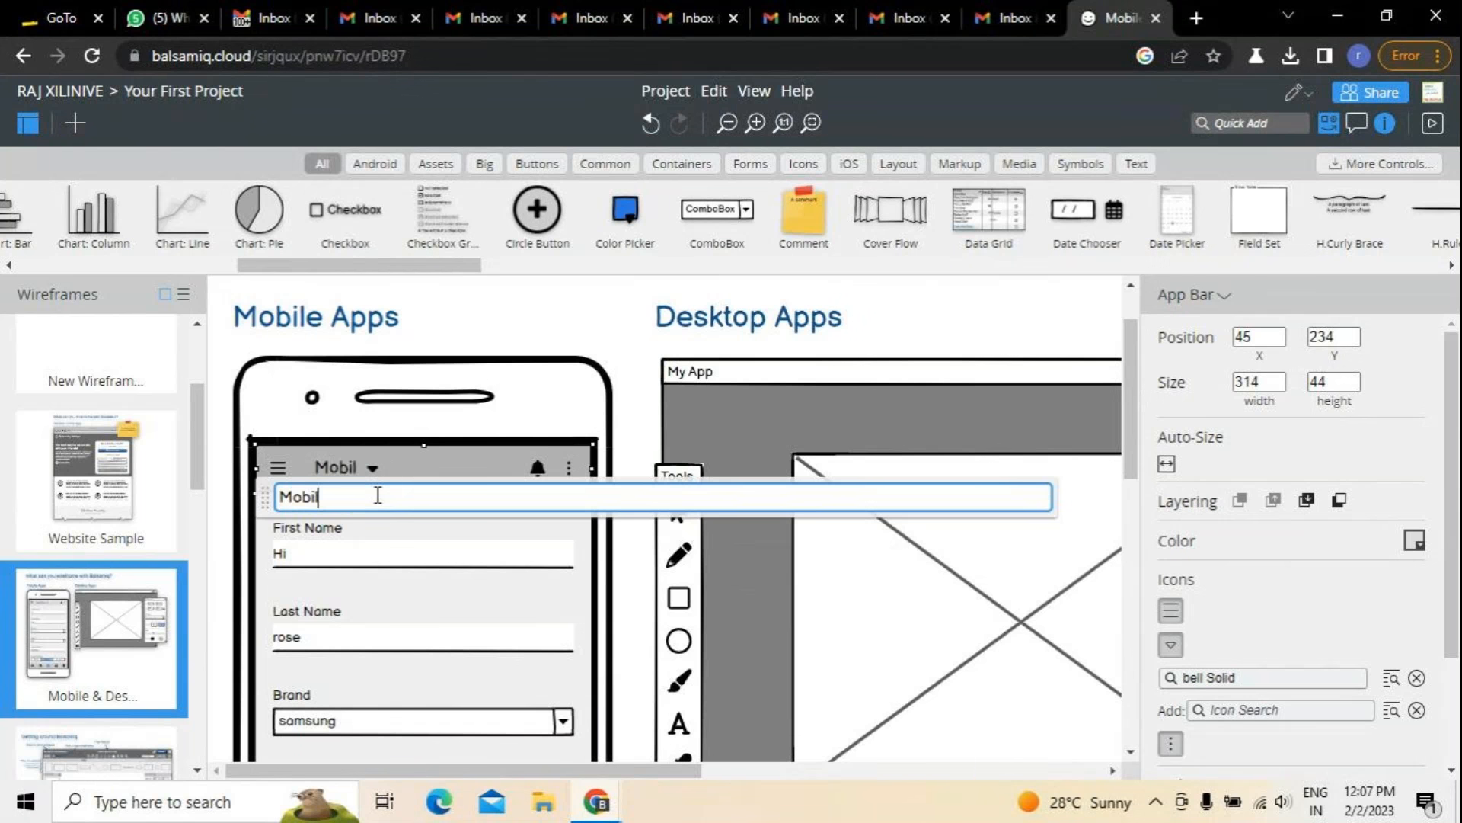
type("e page")
left_click(558, 341)
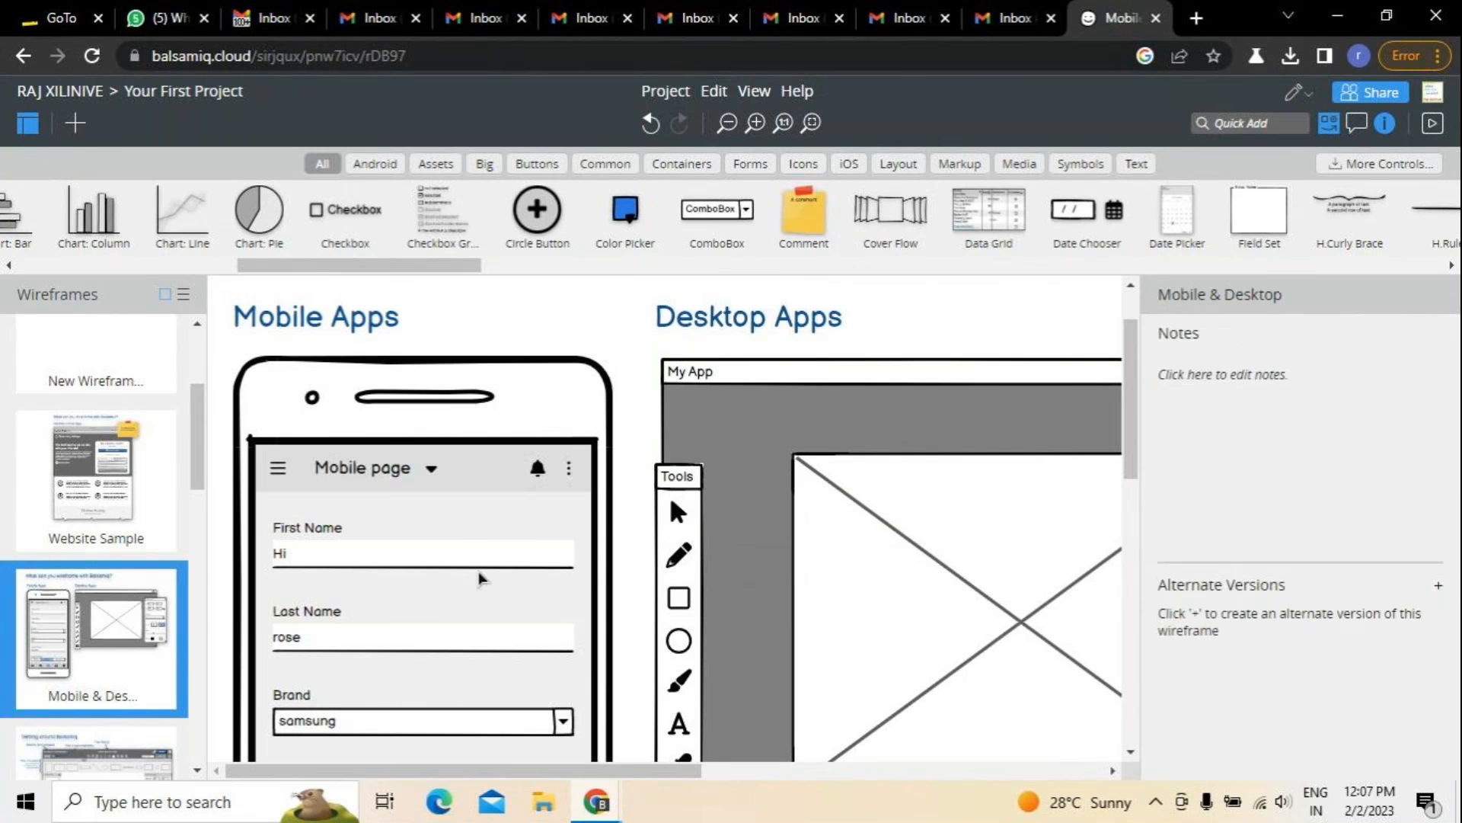
Review the whole smartphone mockup and inspect the properties of its app bar, the Smartphone control and the desktop image placeholder.
left_click(539, 479)
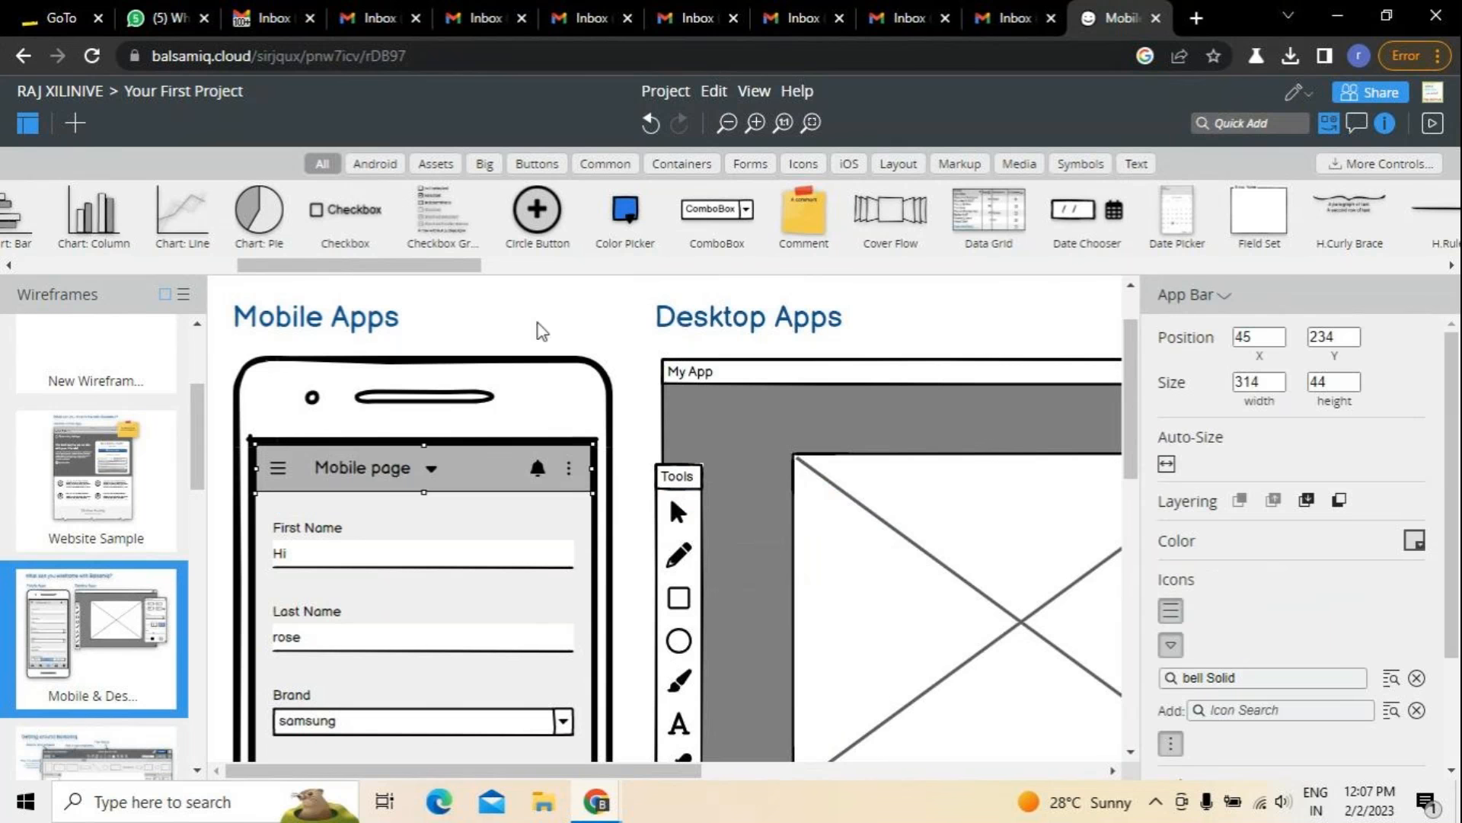
left_click(541, 322)
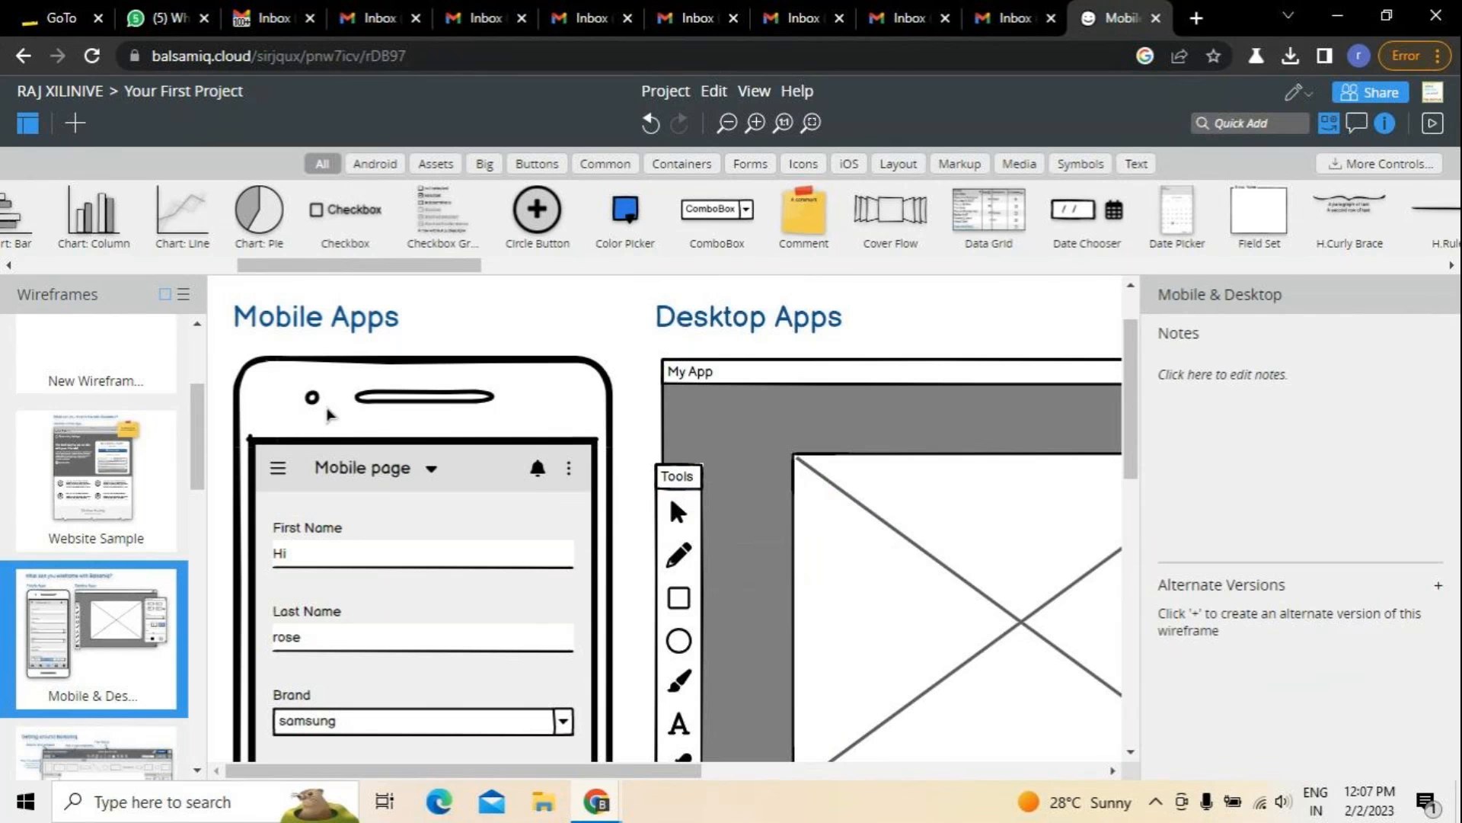
left_click(364, 415)
scroll(441, 583, "down", 3)
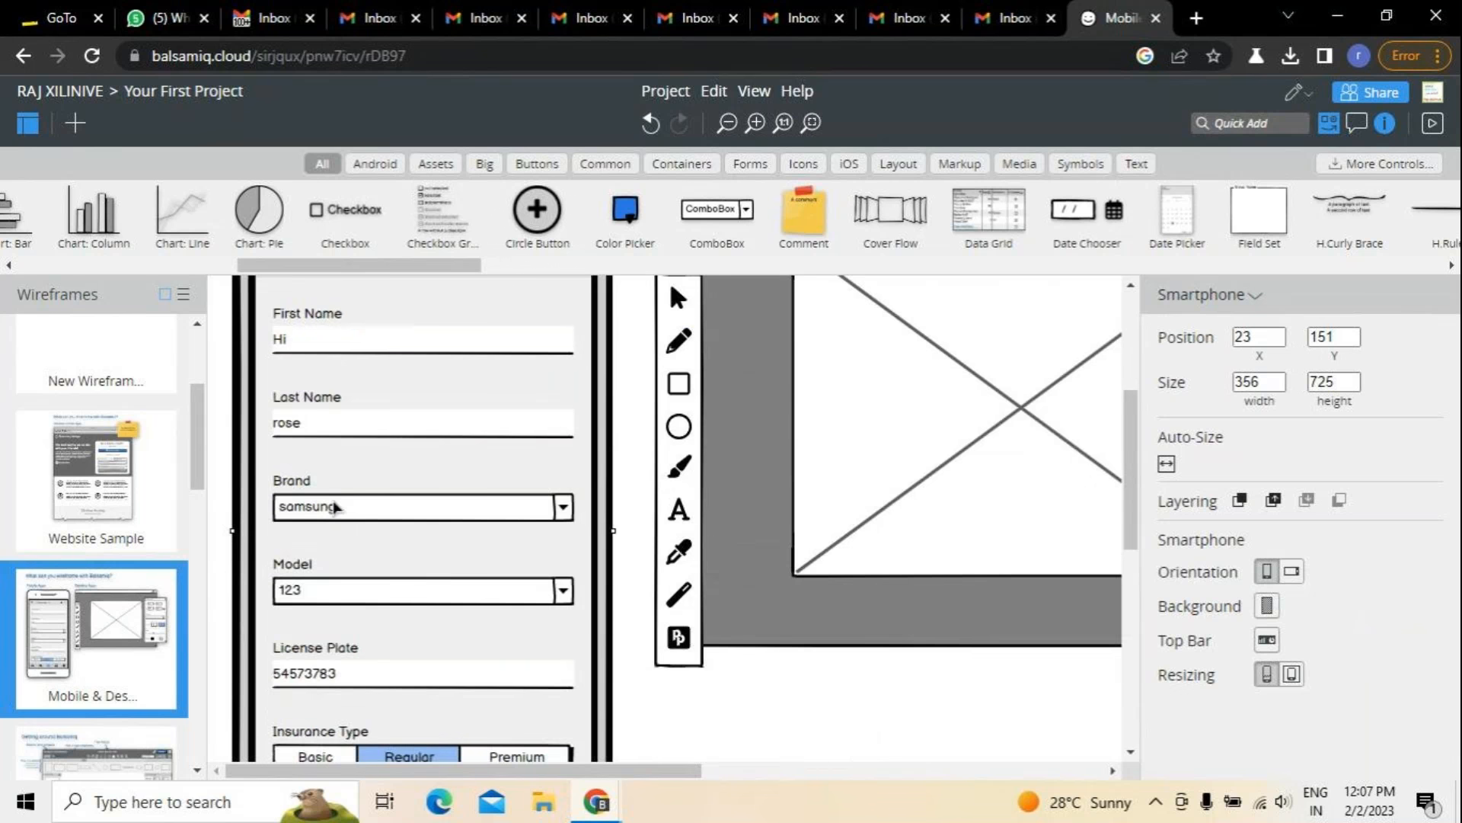
scroll(328, 609, "down", 5)
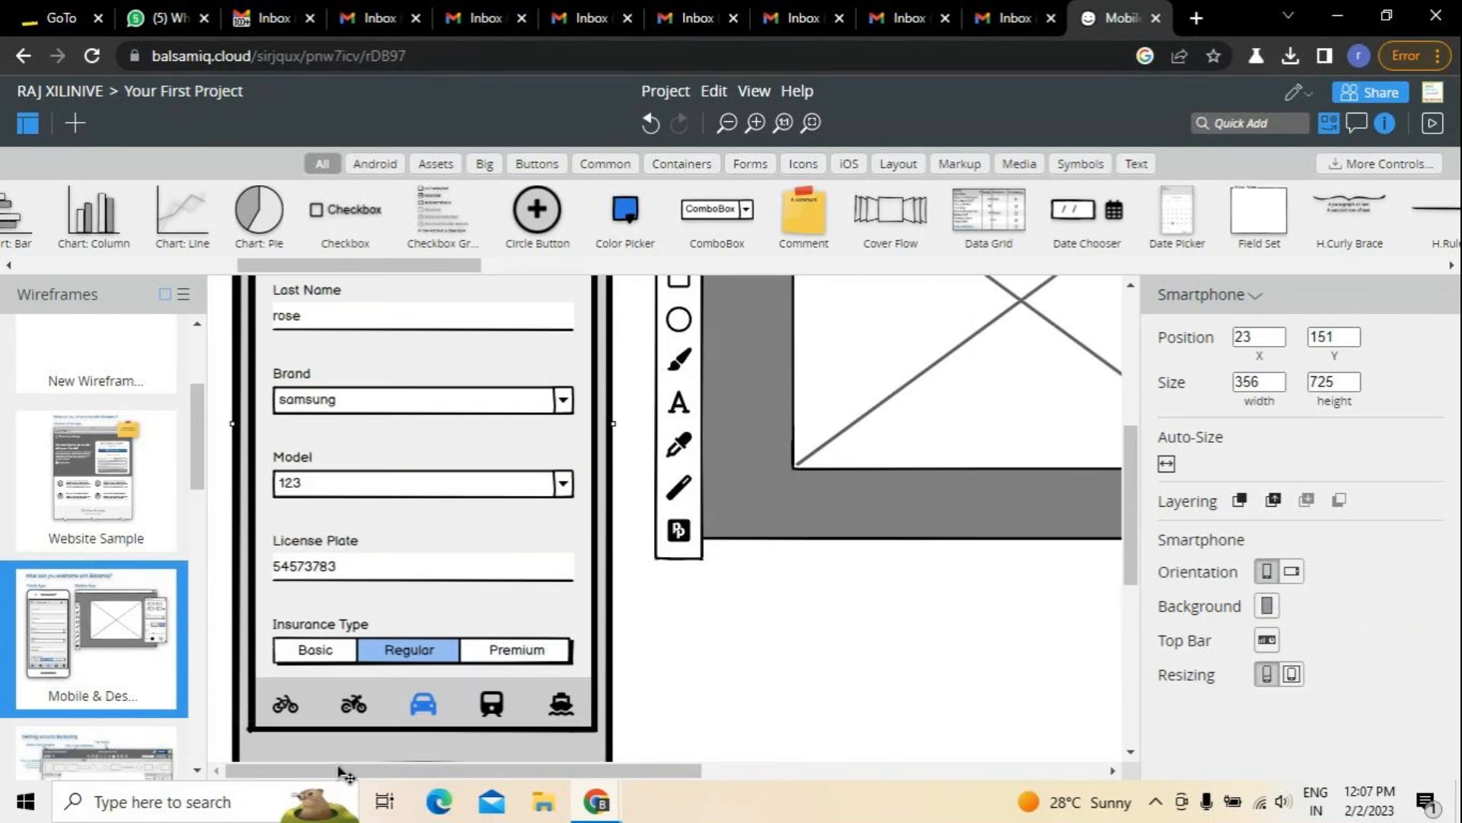
scroll(345, 562, "down", 2)
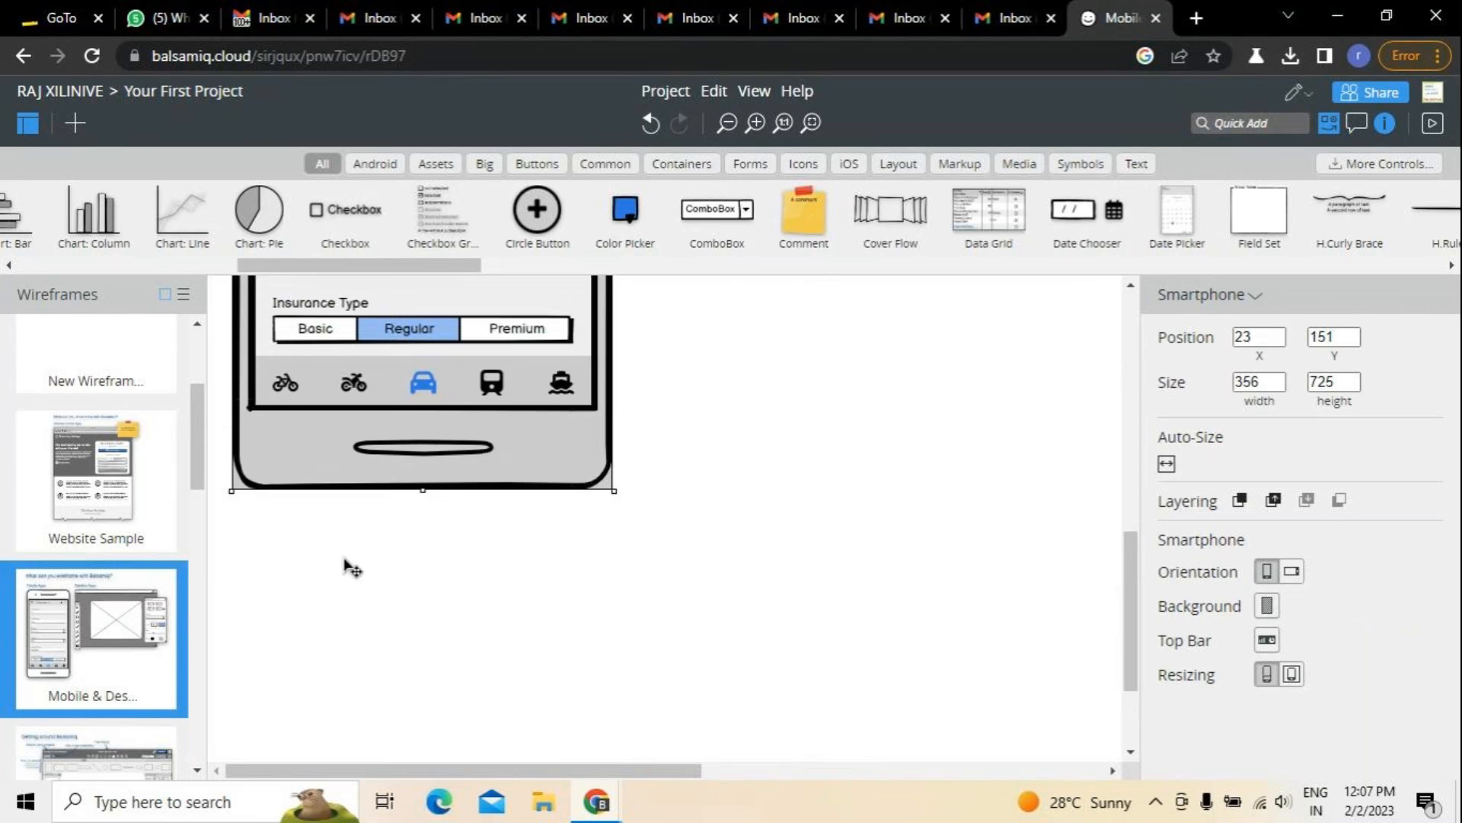
scroll(345, 563, "up", 7)
scroll(284, 405, "up", 3)
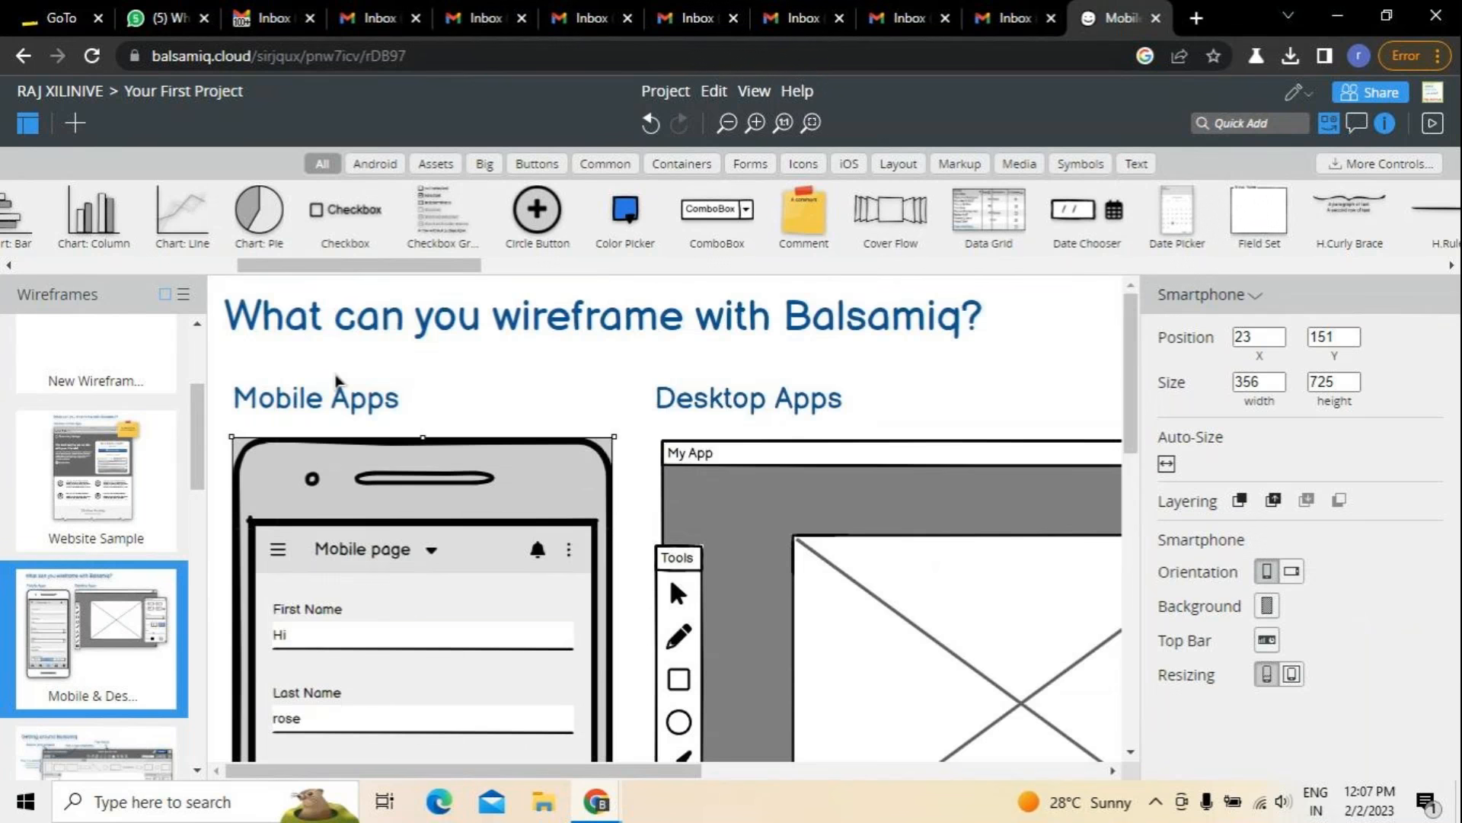
left_click(1004, 562)
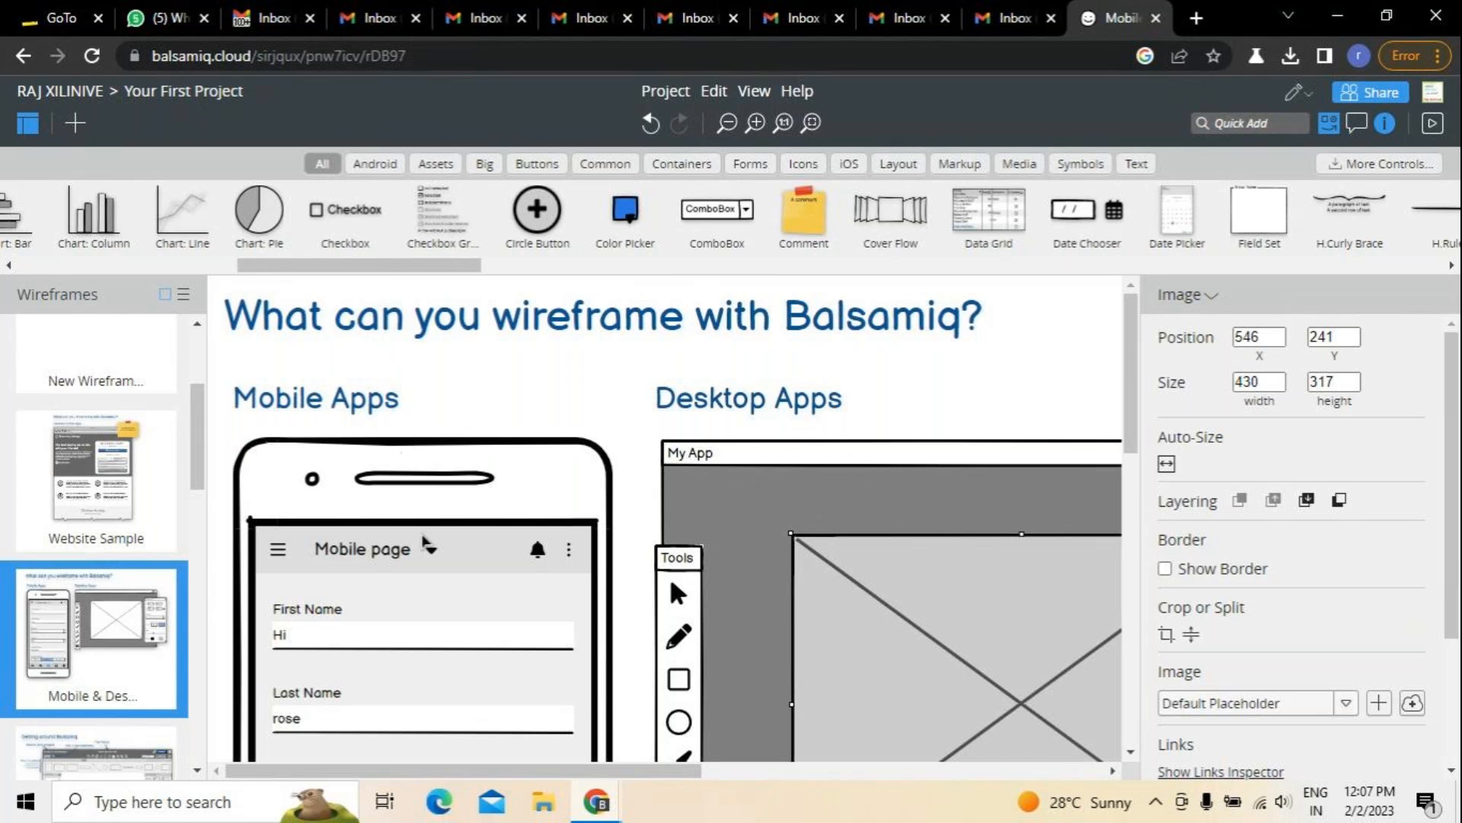
View the Getting Around wireframe and the More Resources wireframe at the end of the list.
scroll(188, 460, "down", 4)
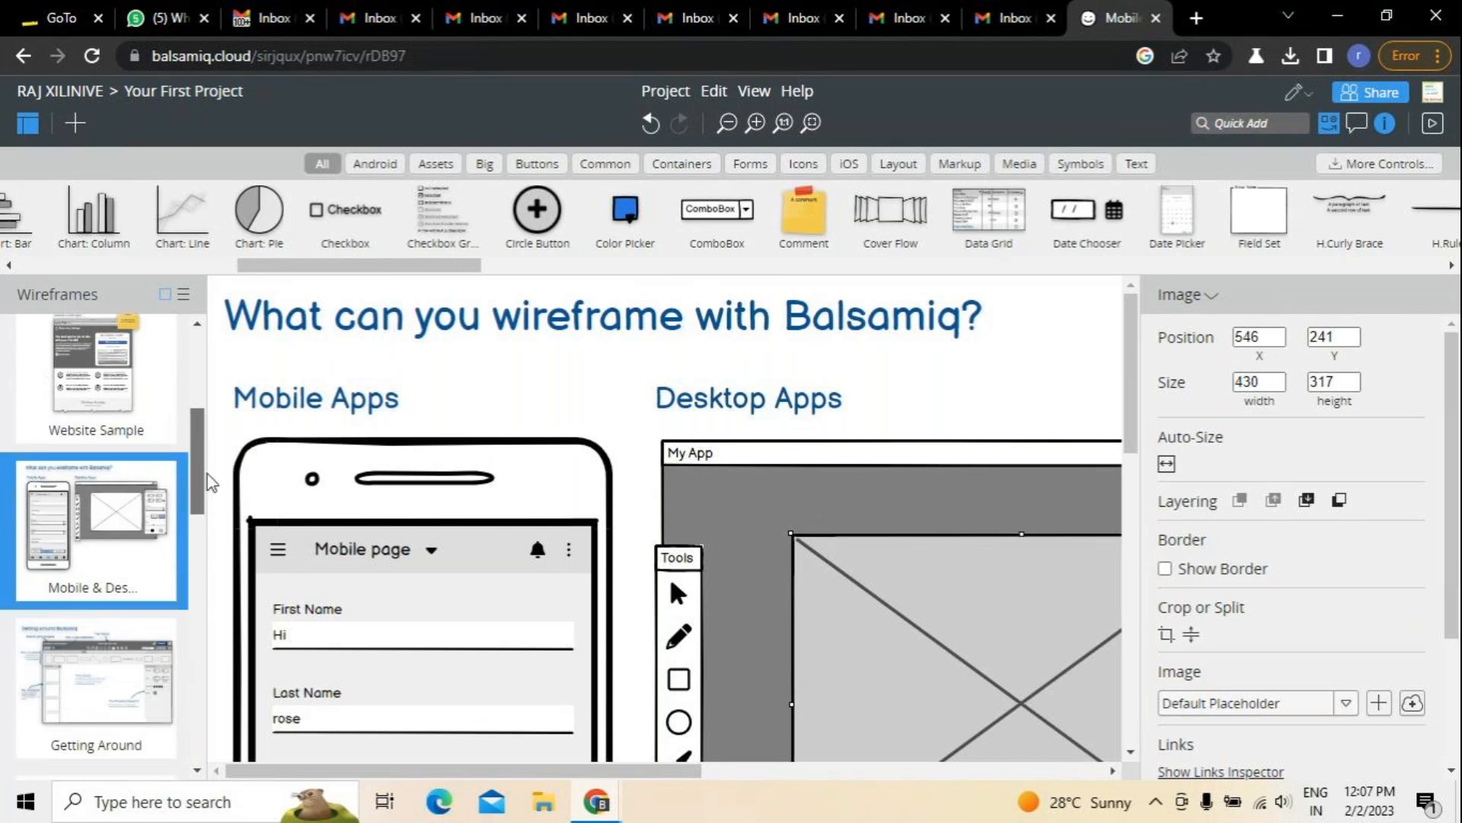
left_click(102, 518)
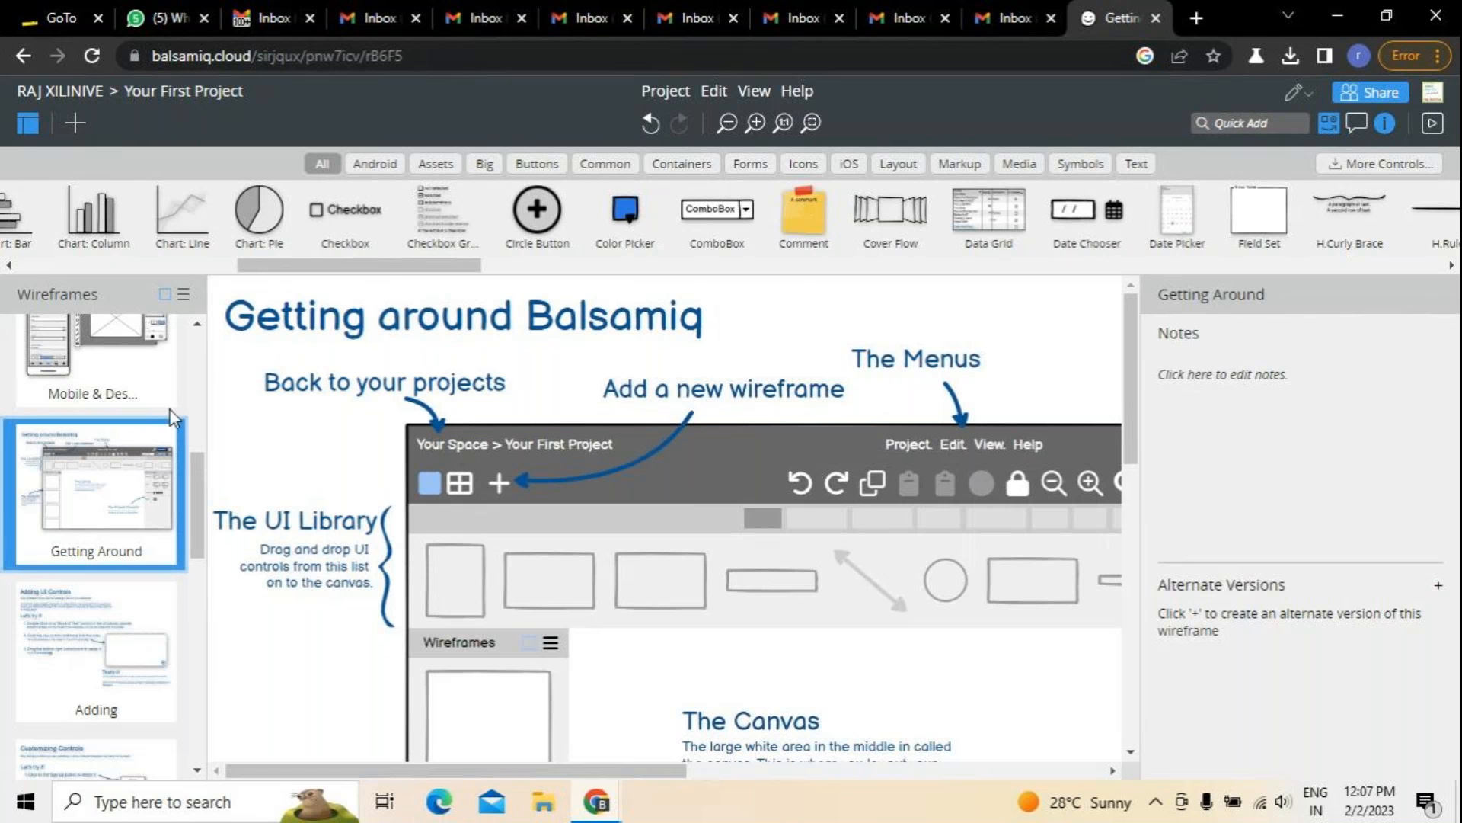
left_click_drag(202, 468, 231, 688)
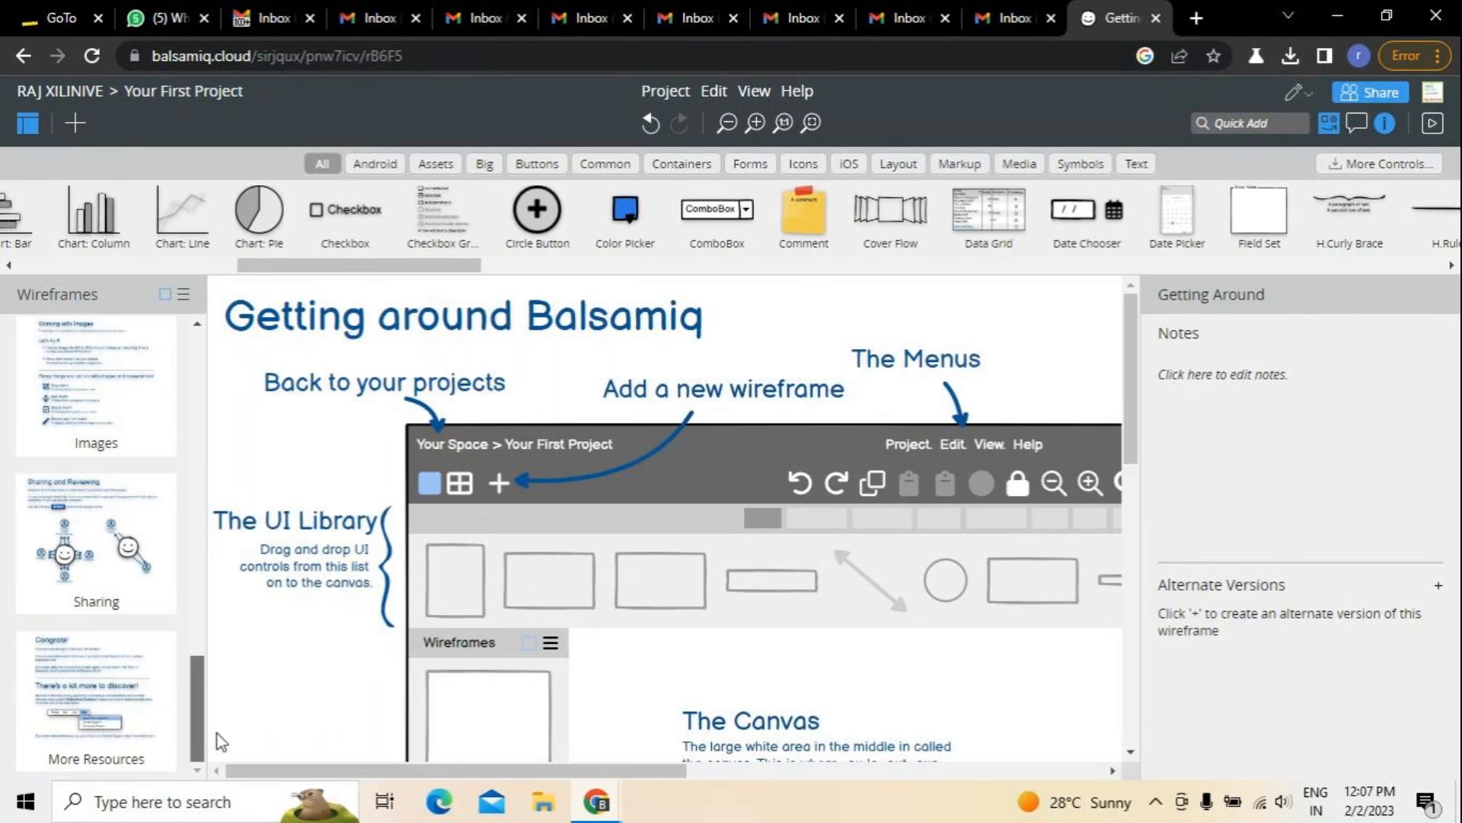
left_click(134, 699)
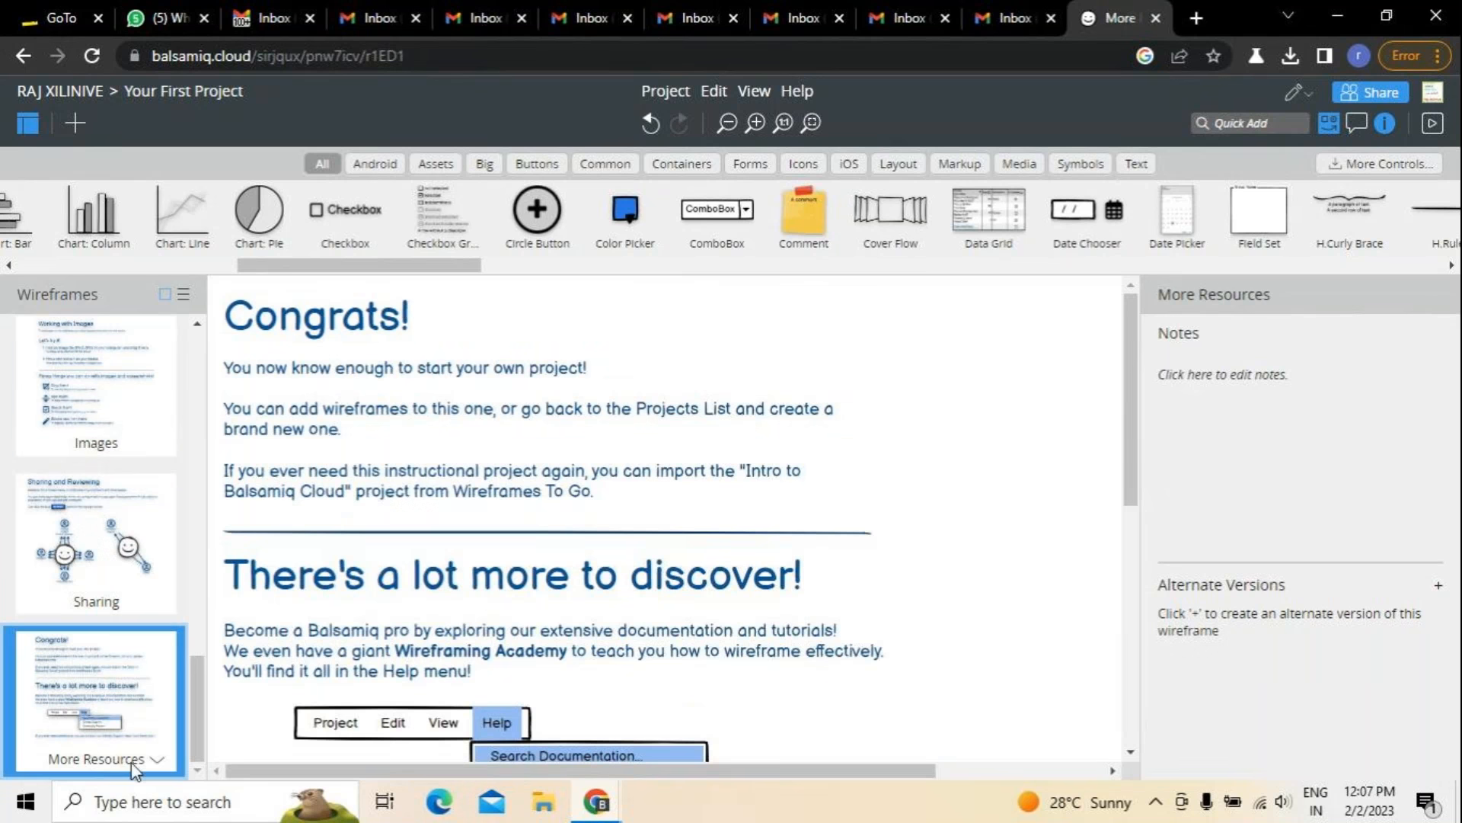
Examine the available actions and the rename dialog for the More Resources wireframe, and close them without applying anything.
left_click(156, 759)
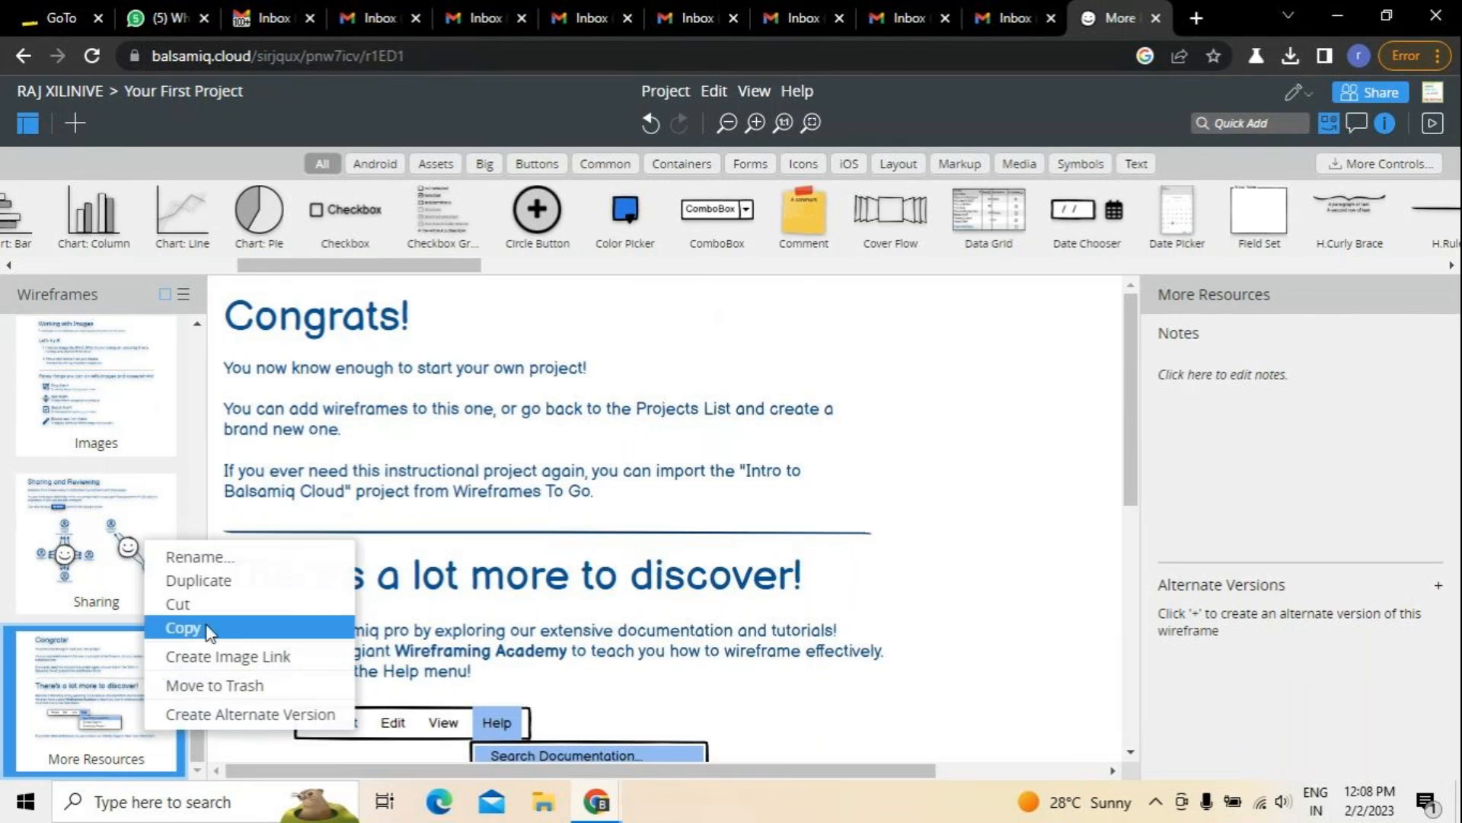
left_click(139, 765)
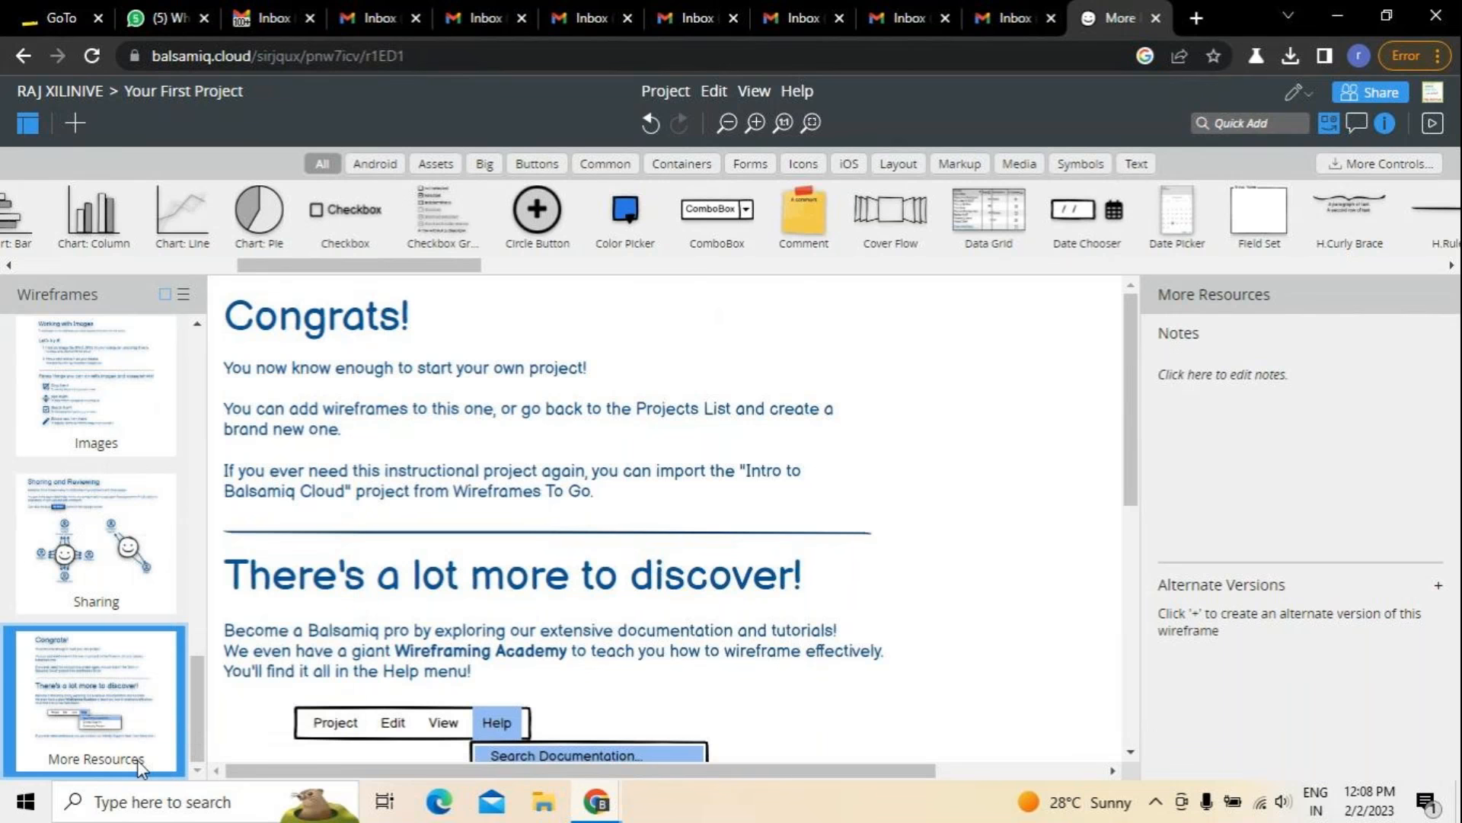
double_click(139, 760)
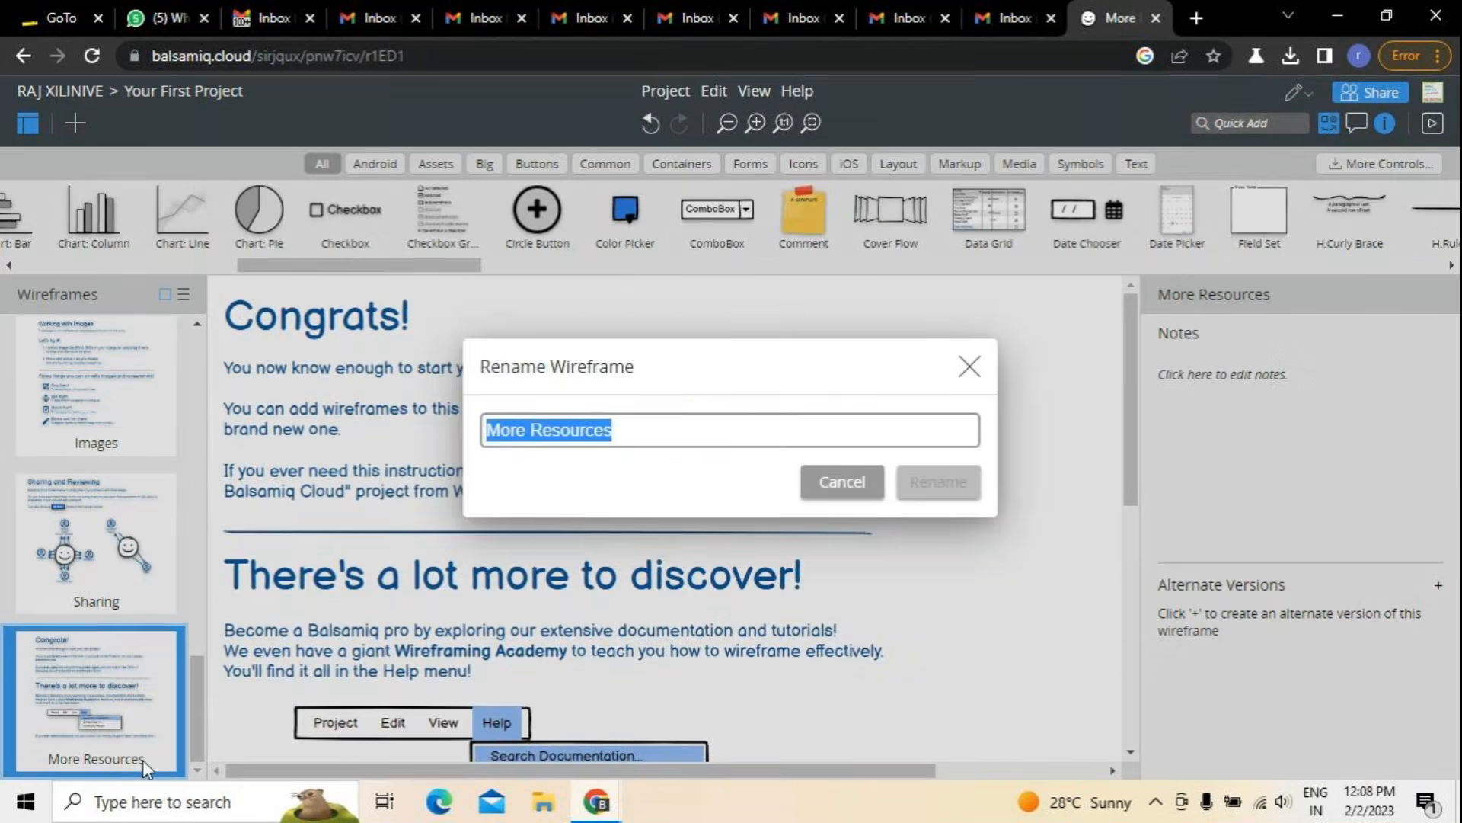
left_click(969, 367)
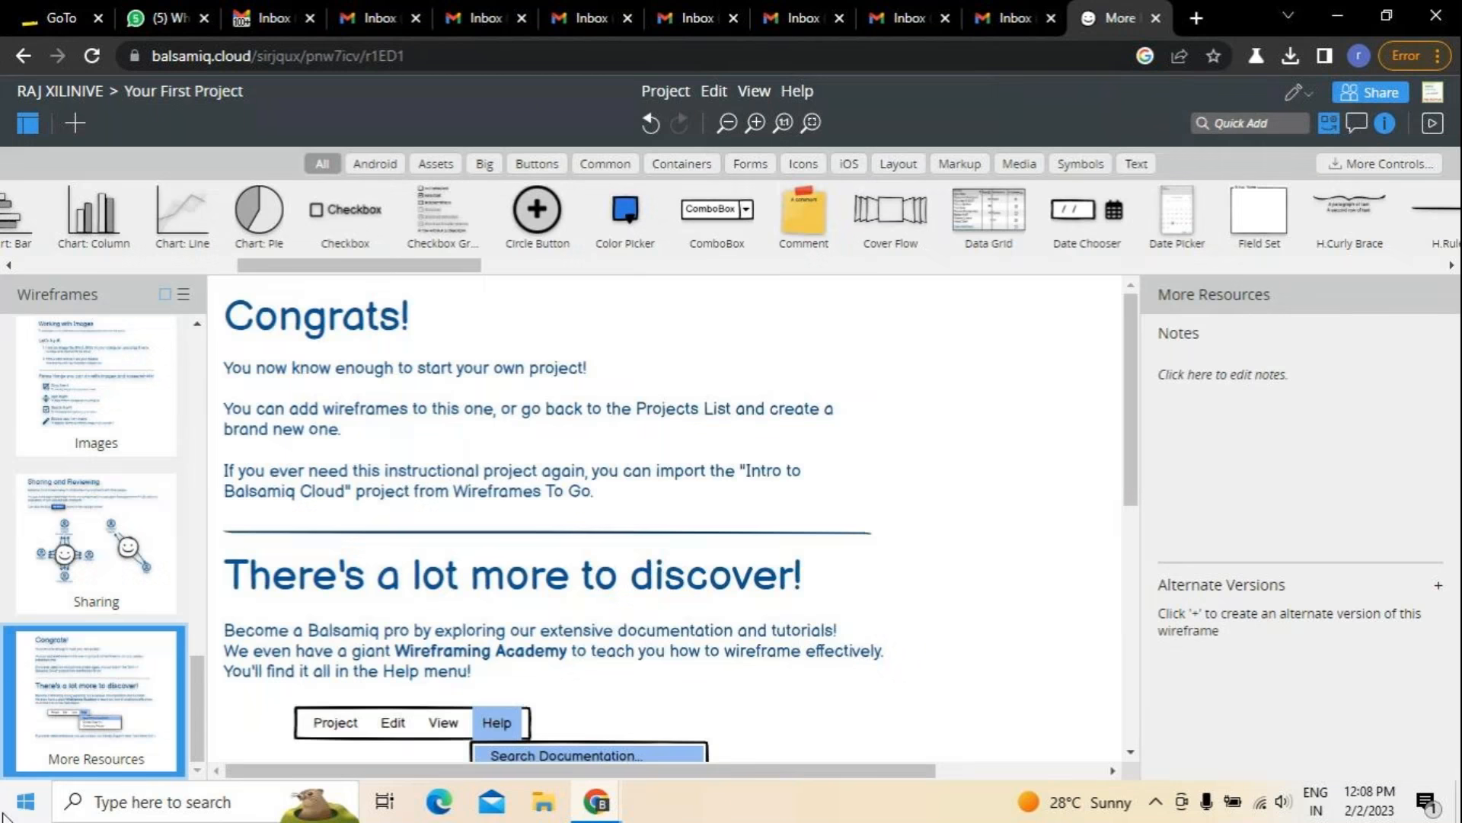
right_click(160, 763)
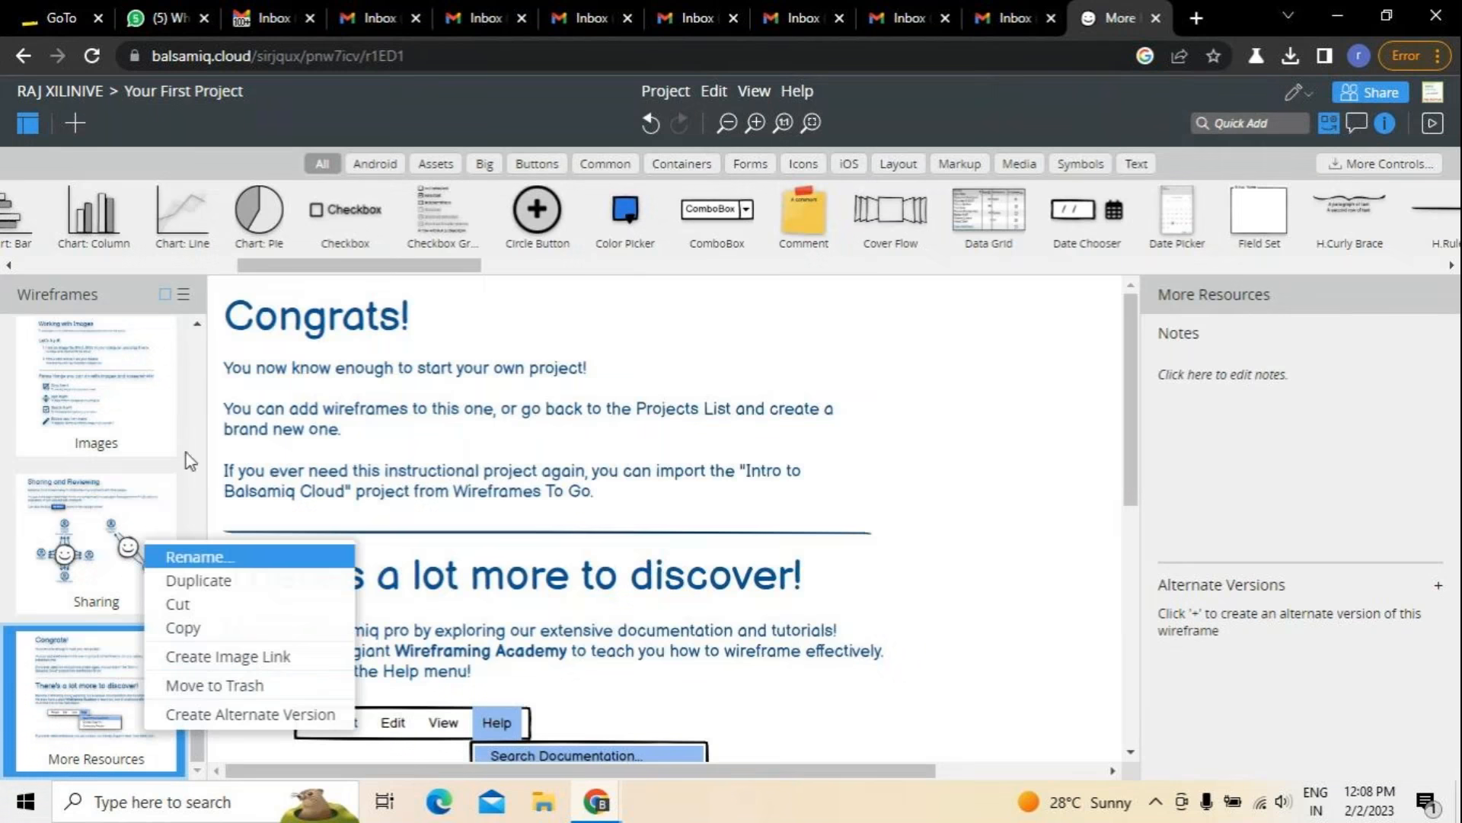
left_click(211, 256)
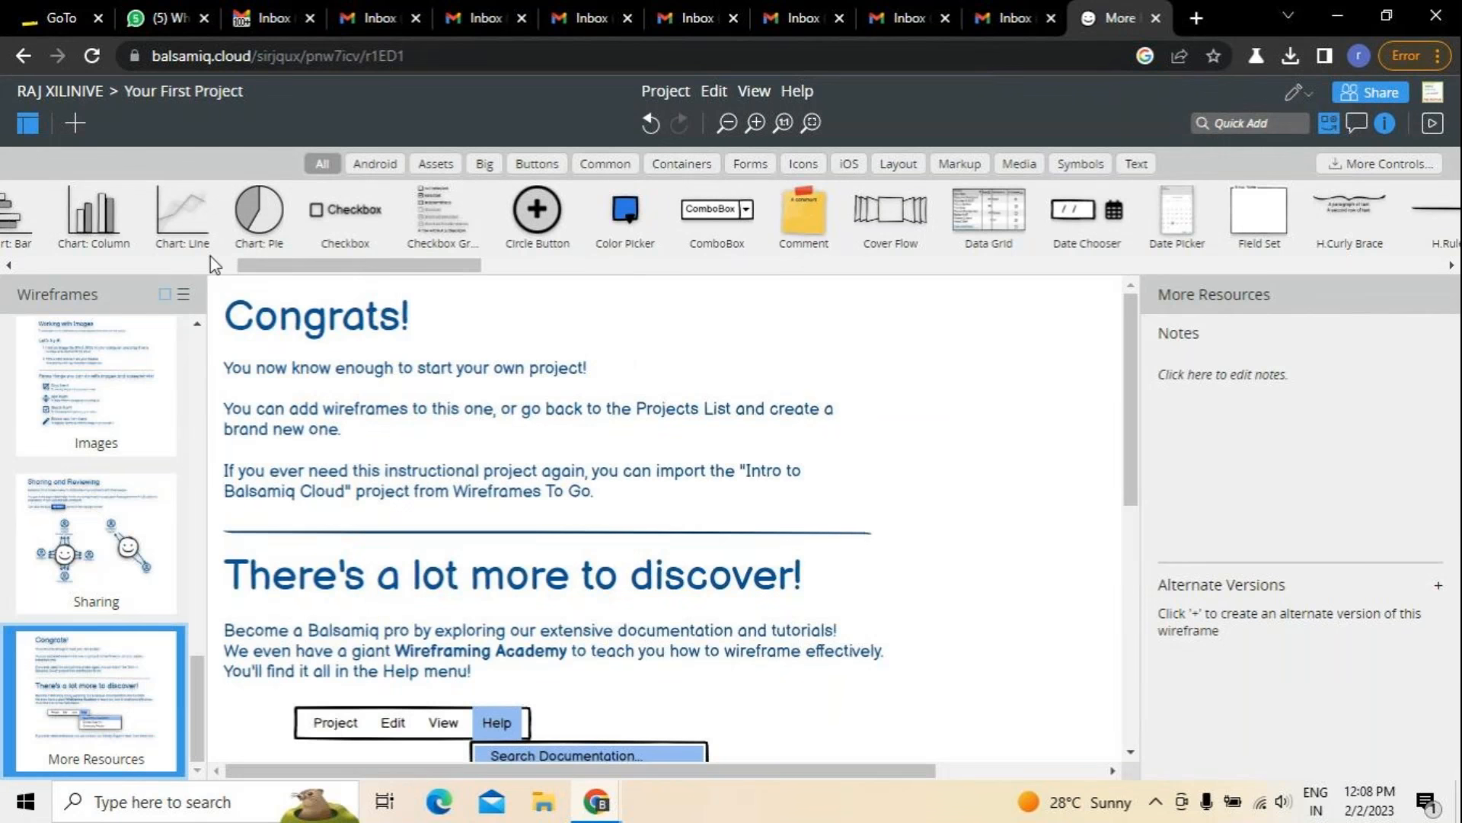
Show the project's wireframes as a compact list of names instead of thumbnails, with the control library back at its beginning.
left_click_drag(471, 276, 166, 370)
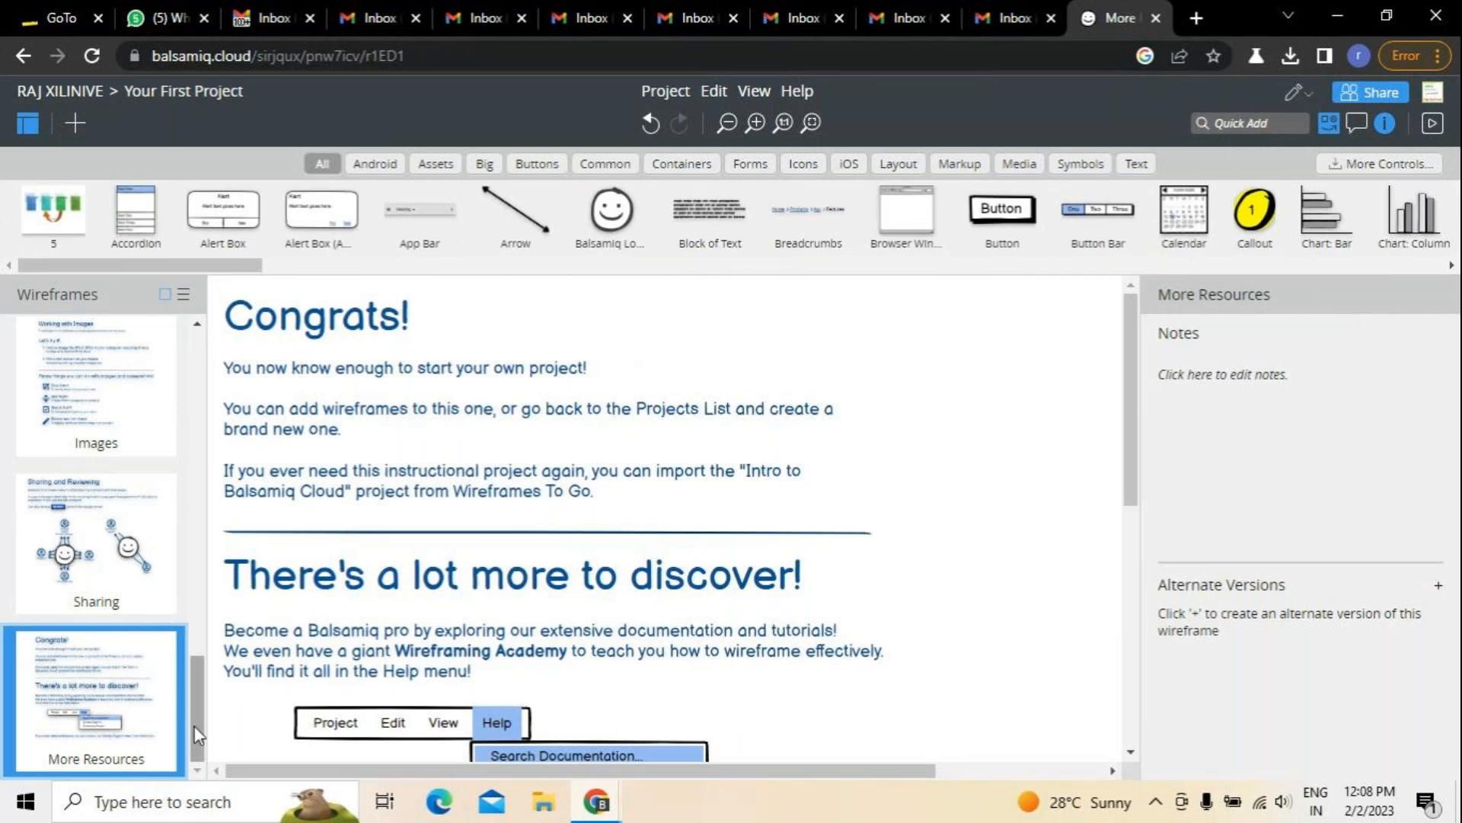
left_click_drag(197, 713, 198, 276)
left_click(183, 294)
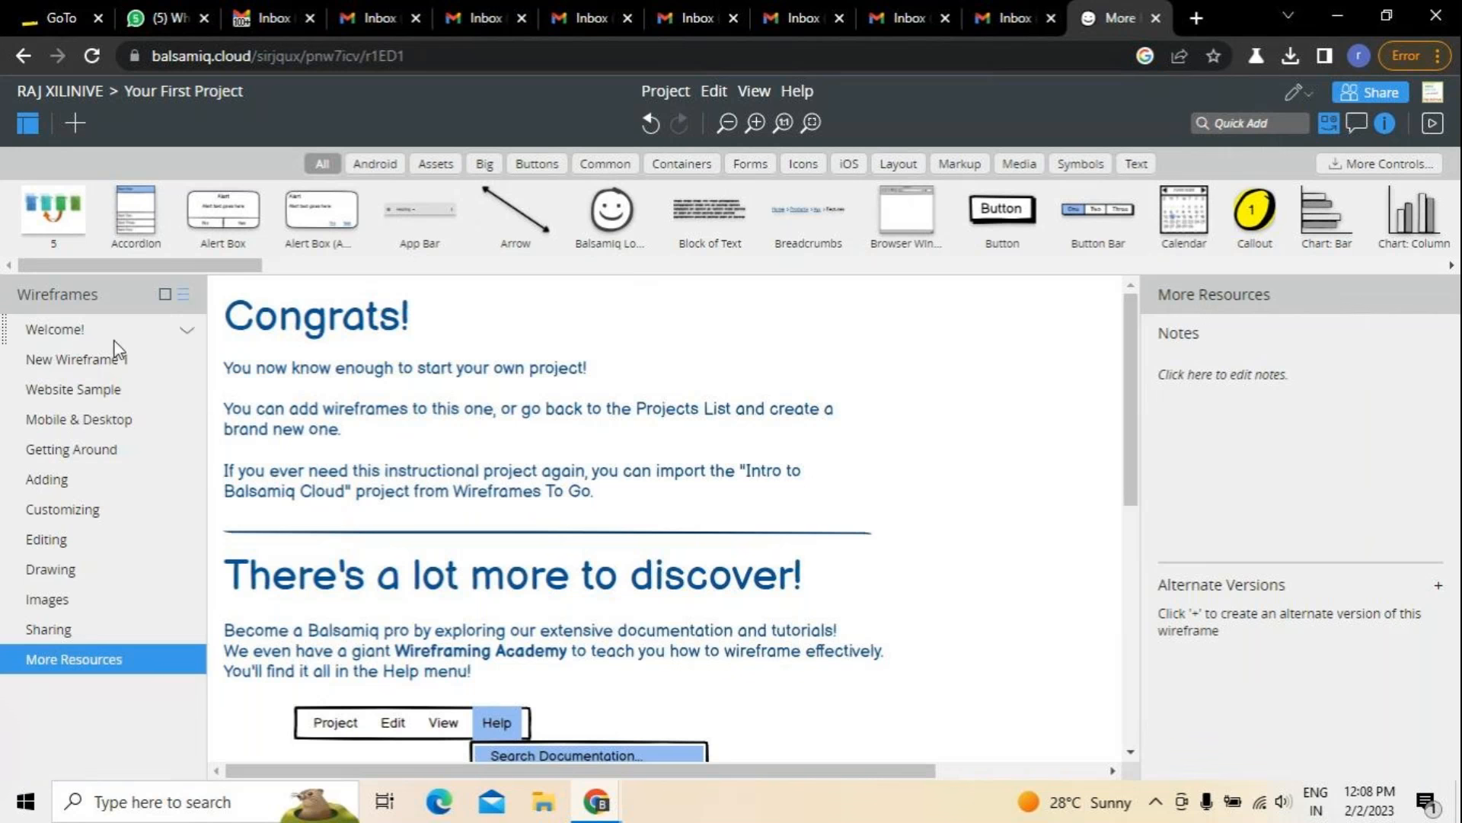
View the blank New Wireframe 1, the Welcome! banking application and the Website Sample wireframes.
left_click(79, 361)
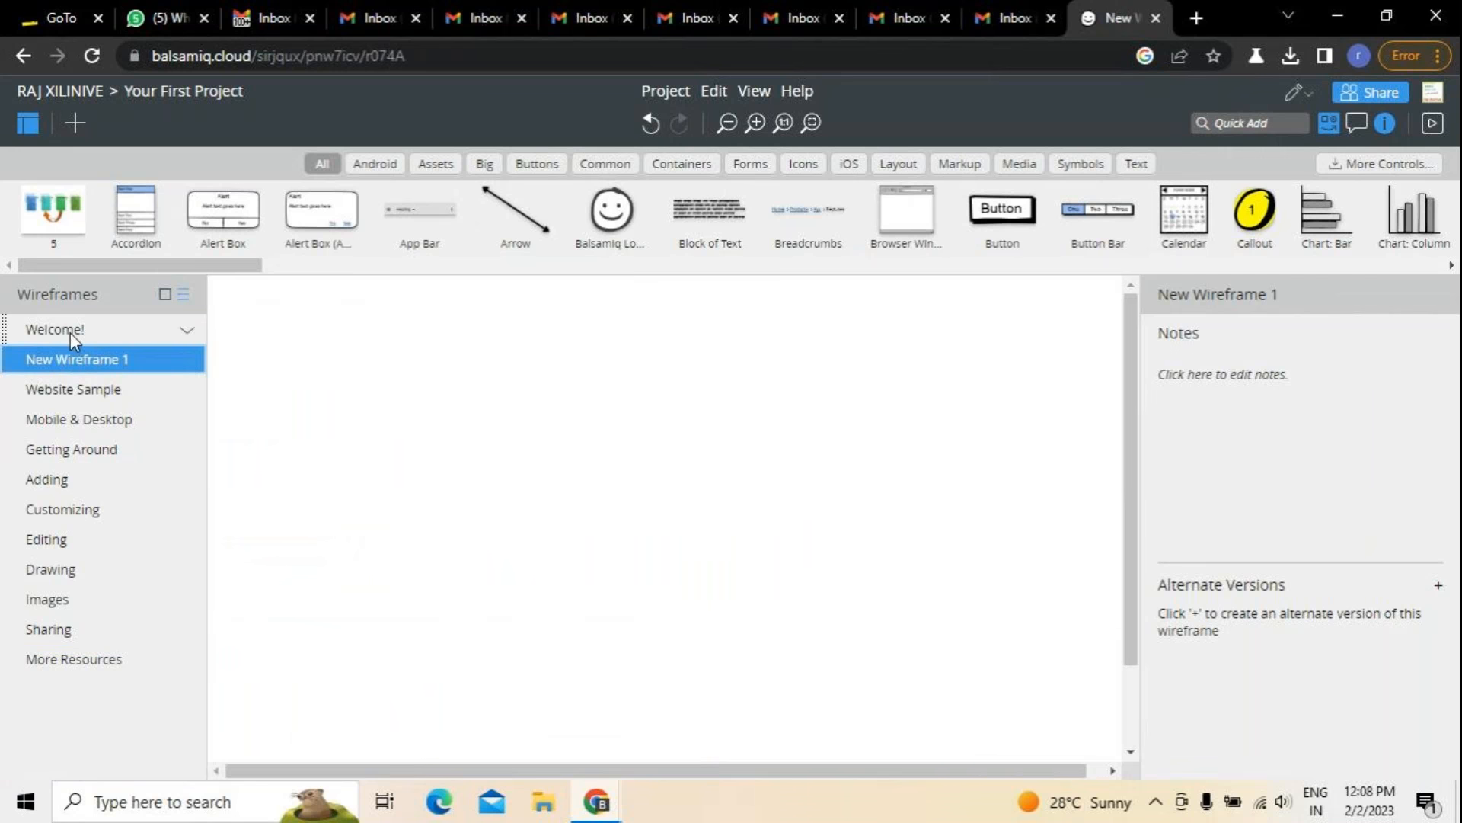
left_click(70, 332)
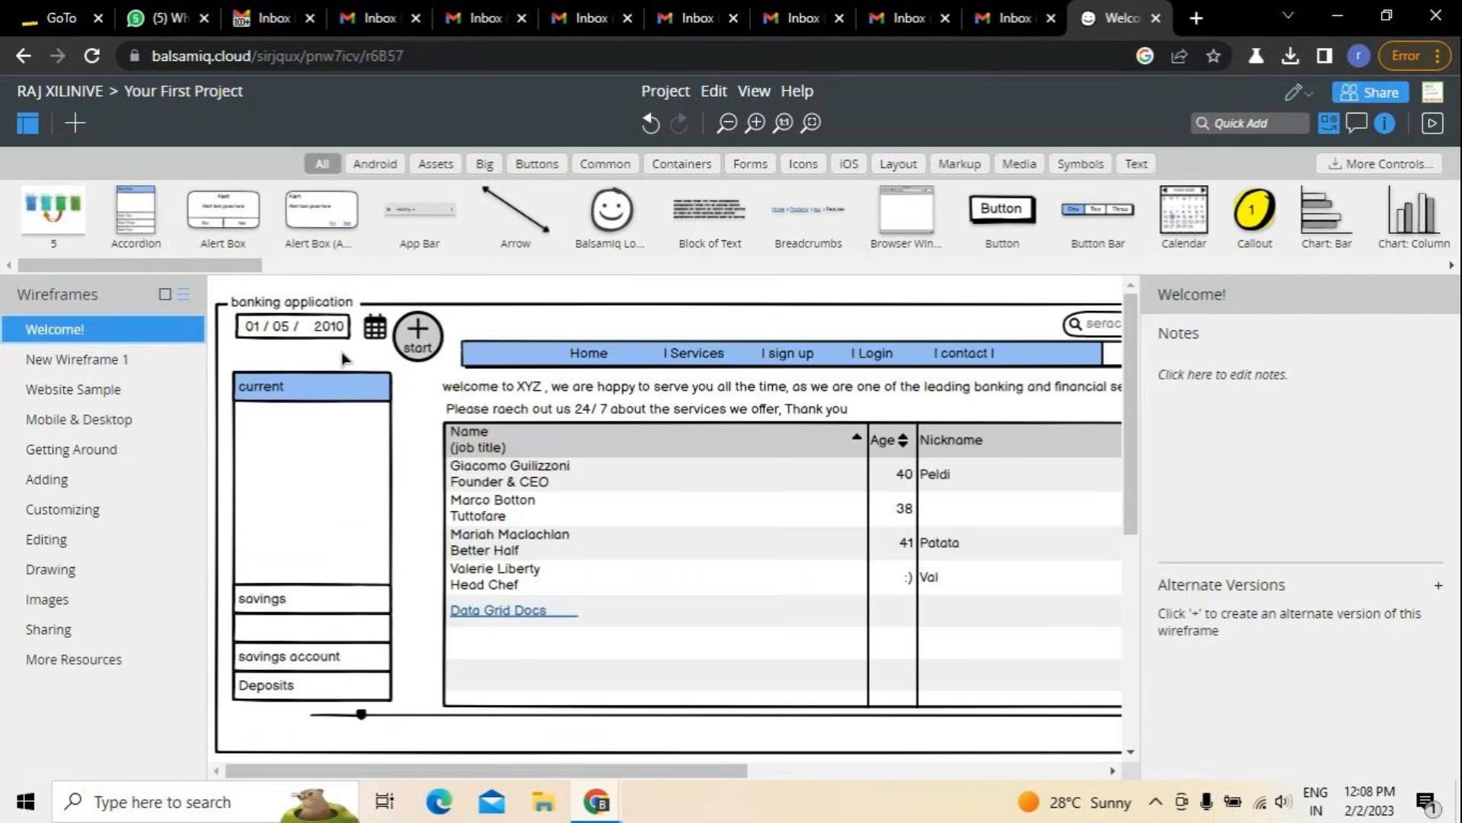
left_click(116, 364)
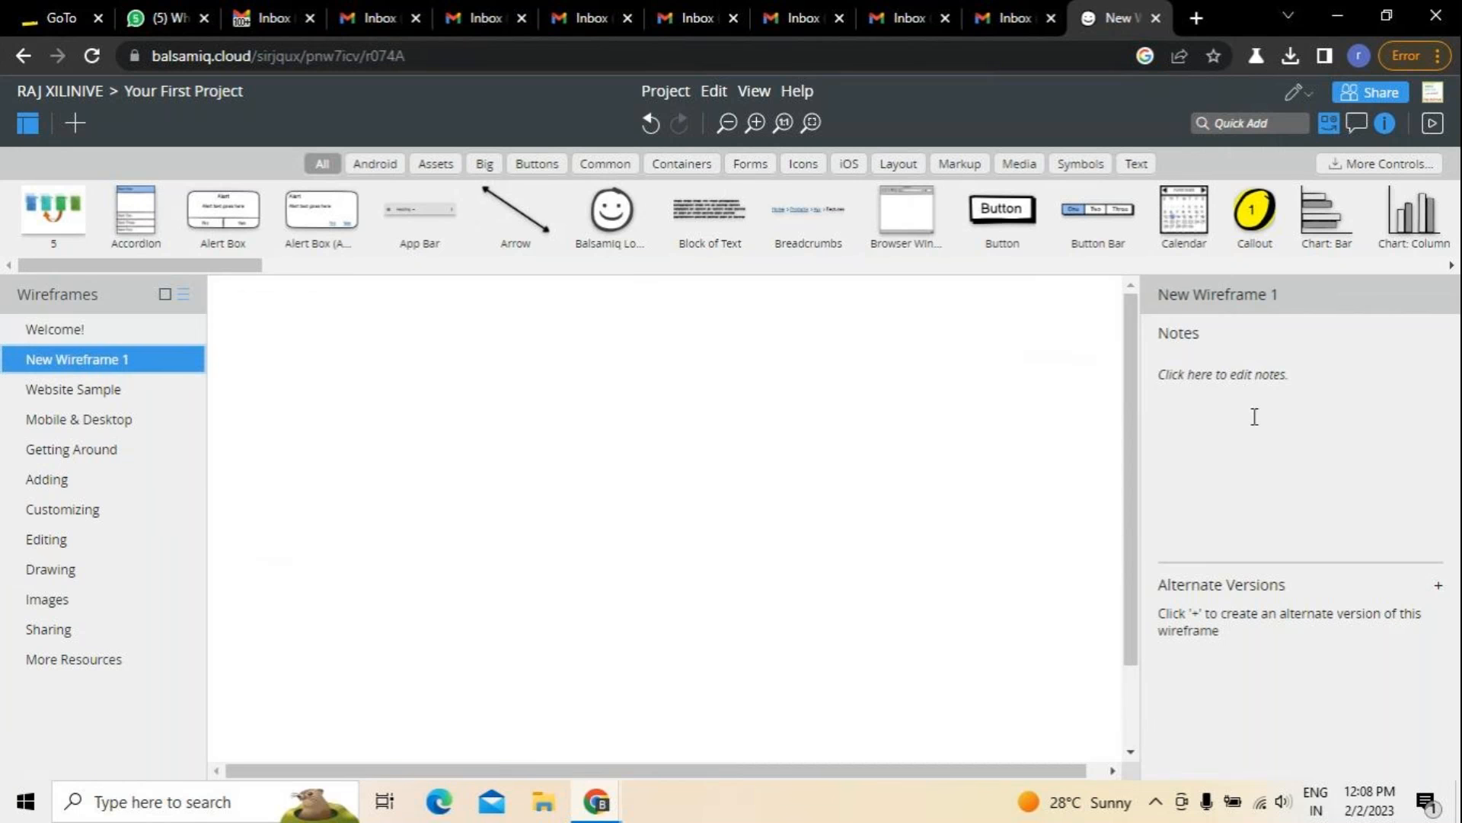
left_click(121, 387)
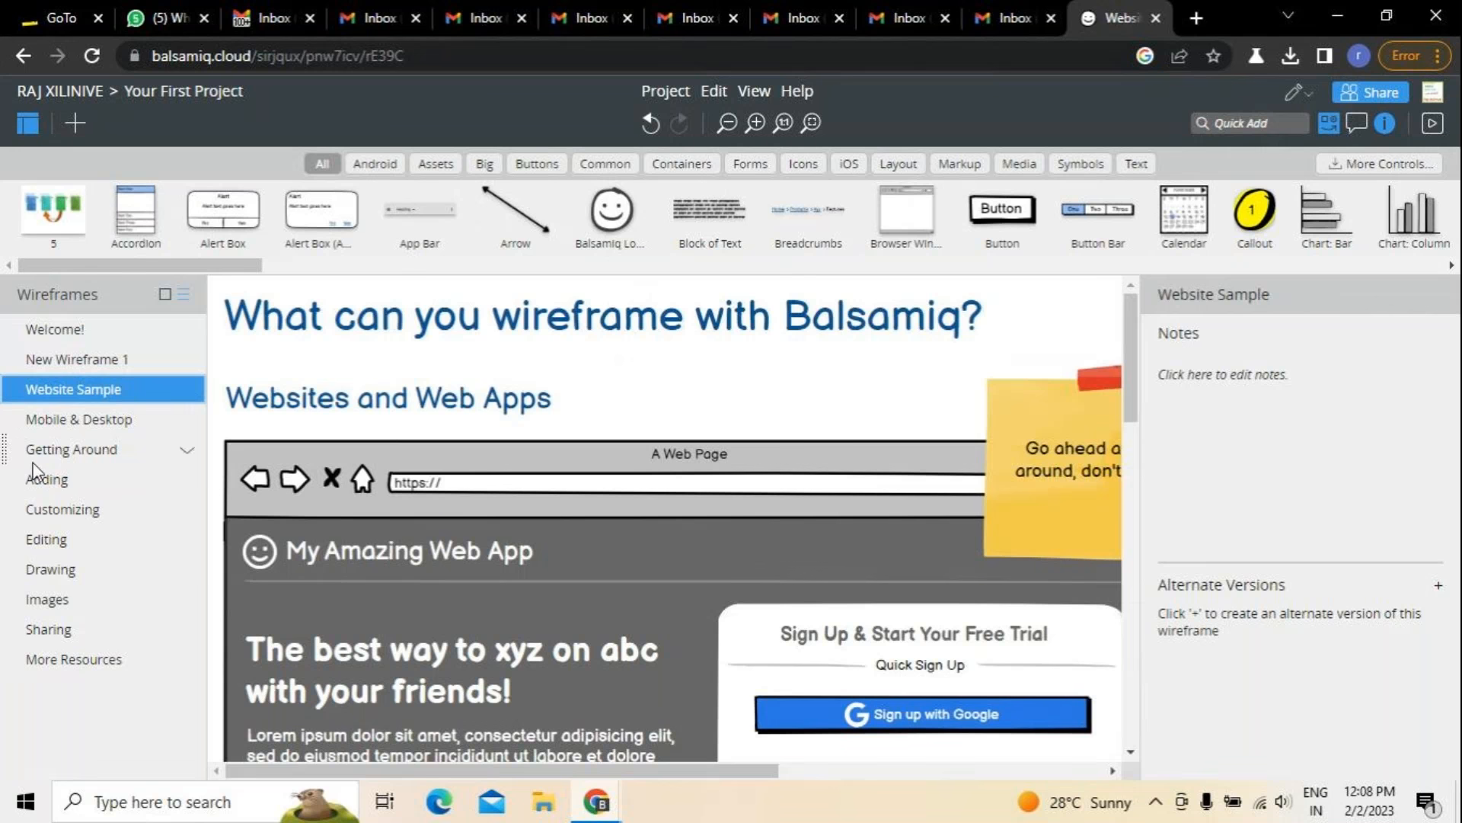
Look through the Mobile & Desktop, Getting Around, Adding and Customizing wireframes, and return to Mobile & Desktop.
left_click(92, 420)
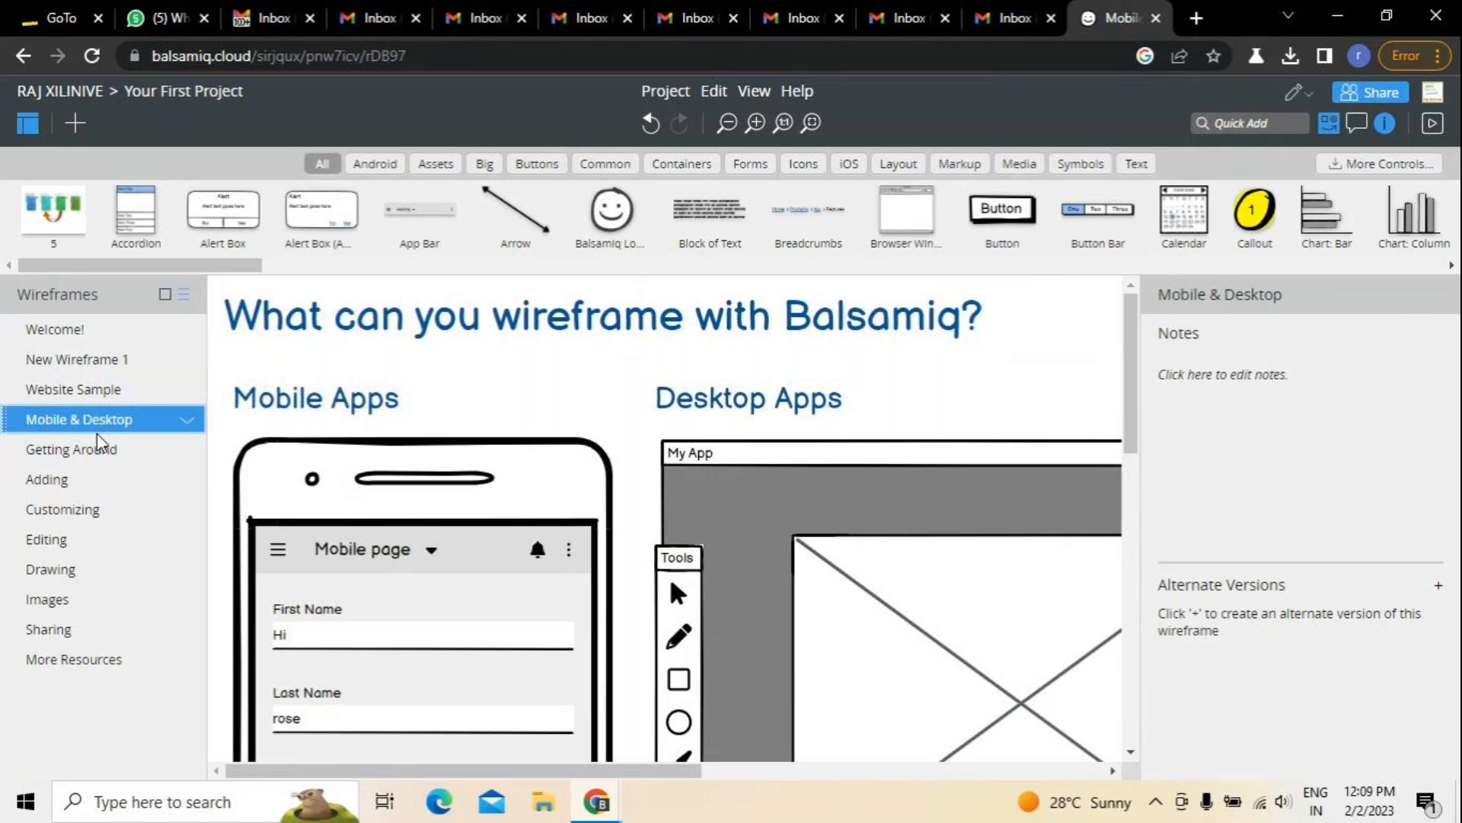
left_click(102, 454)
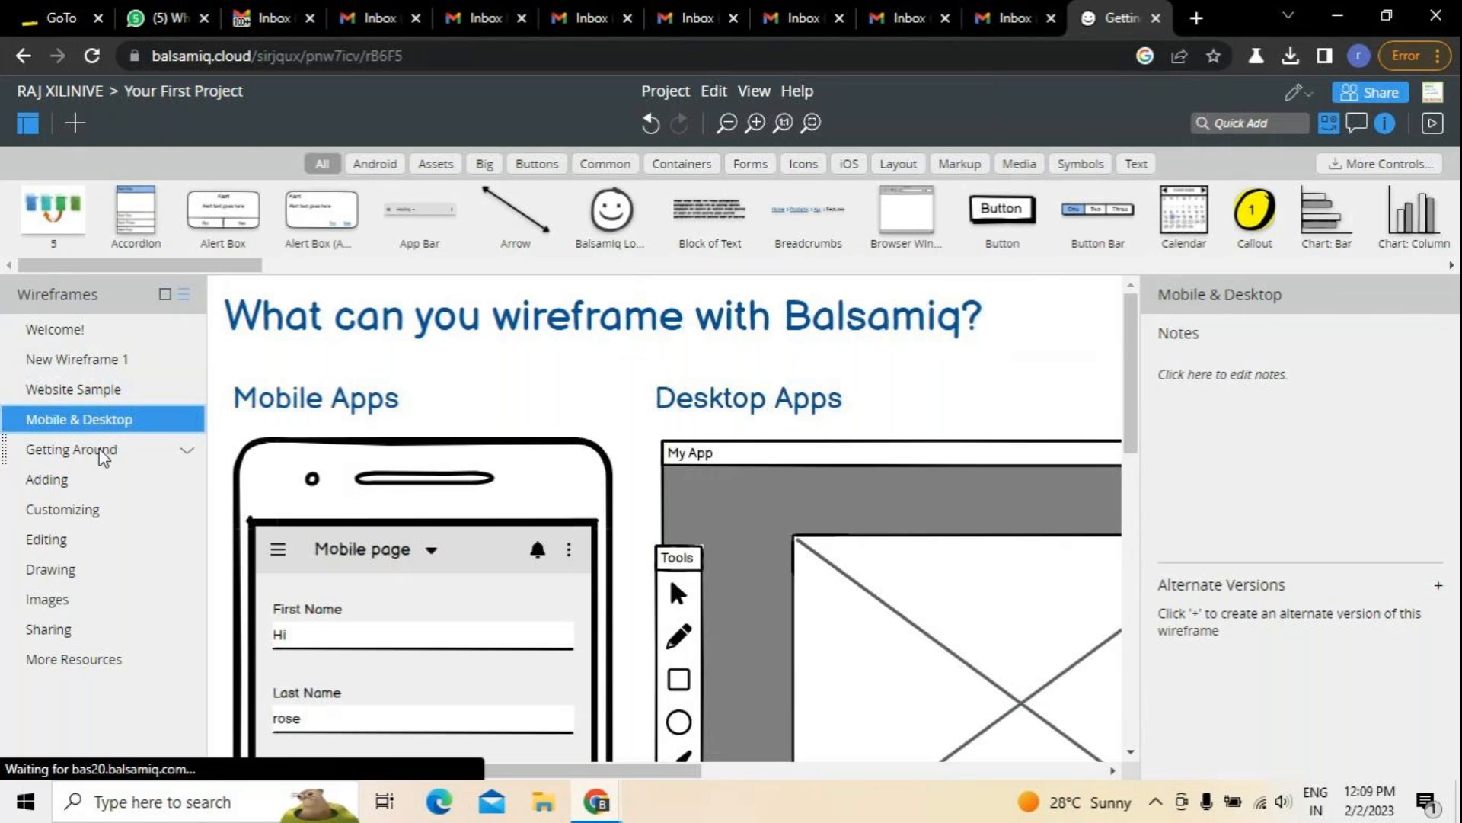
left_click(67, 486)
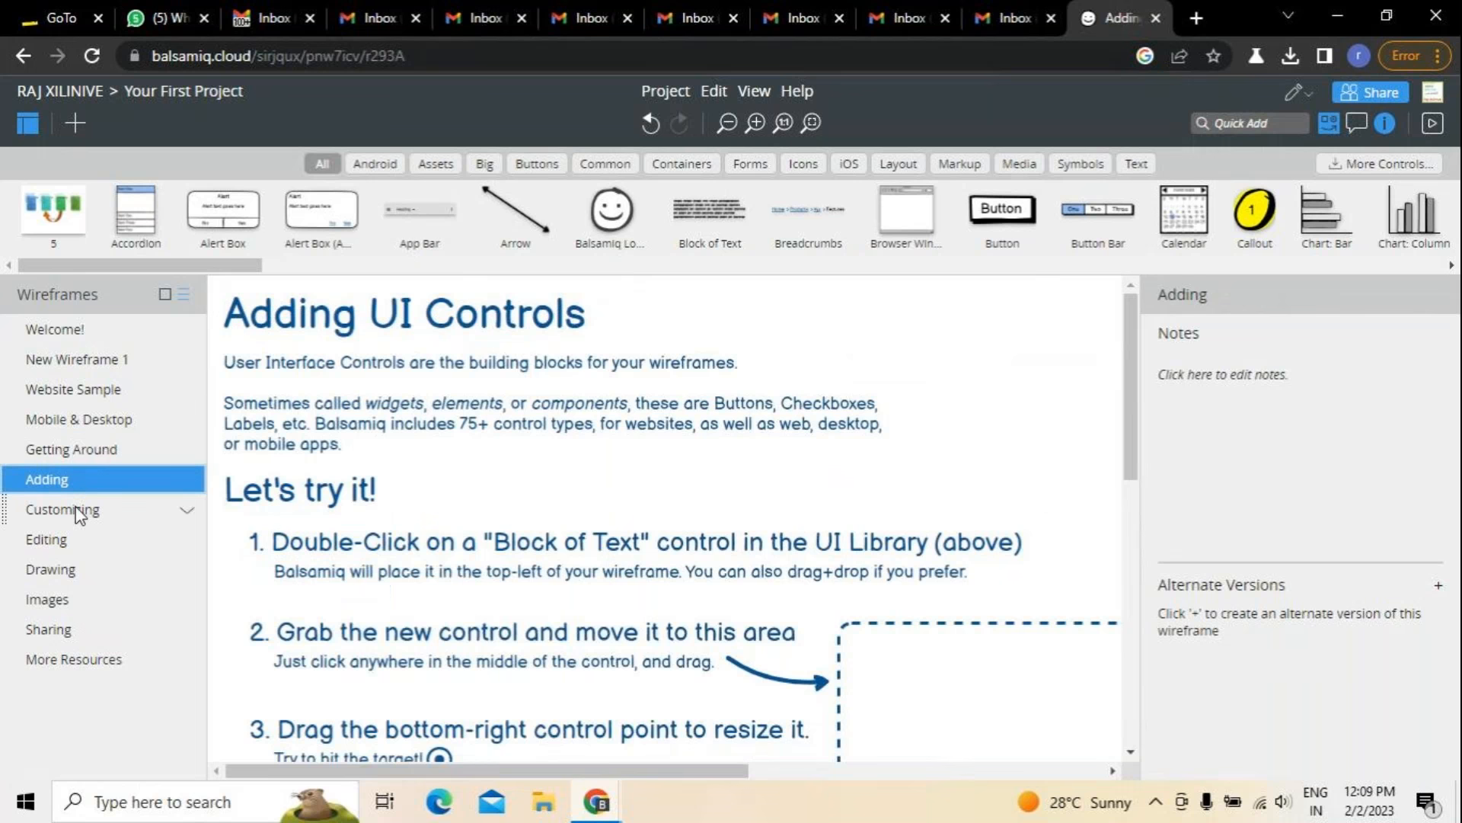
left_click(77, 510)
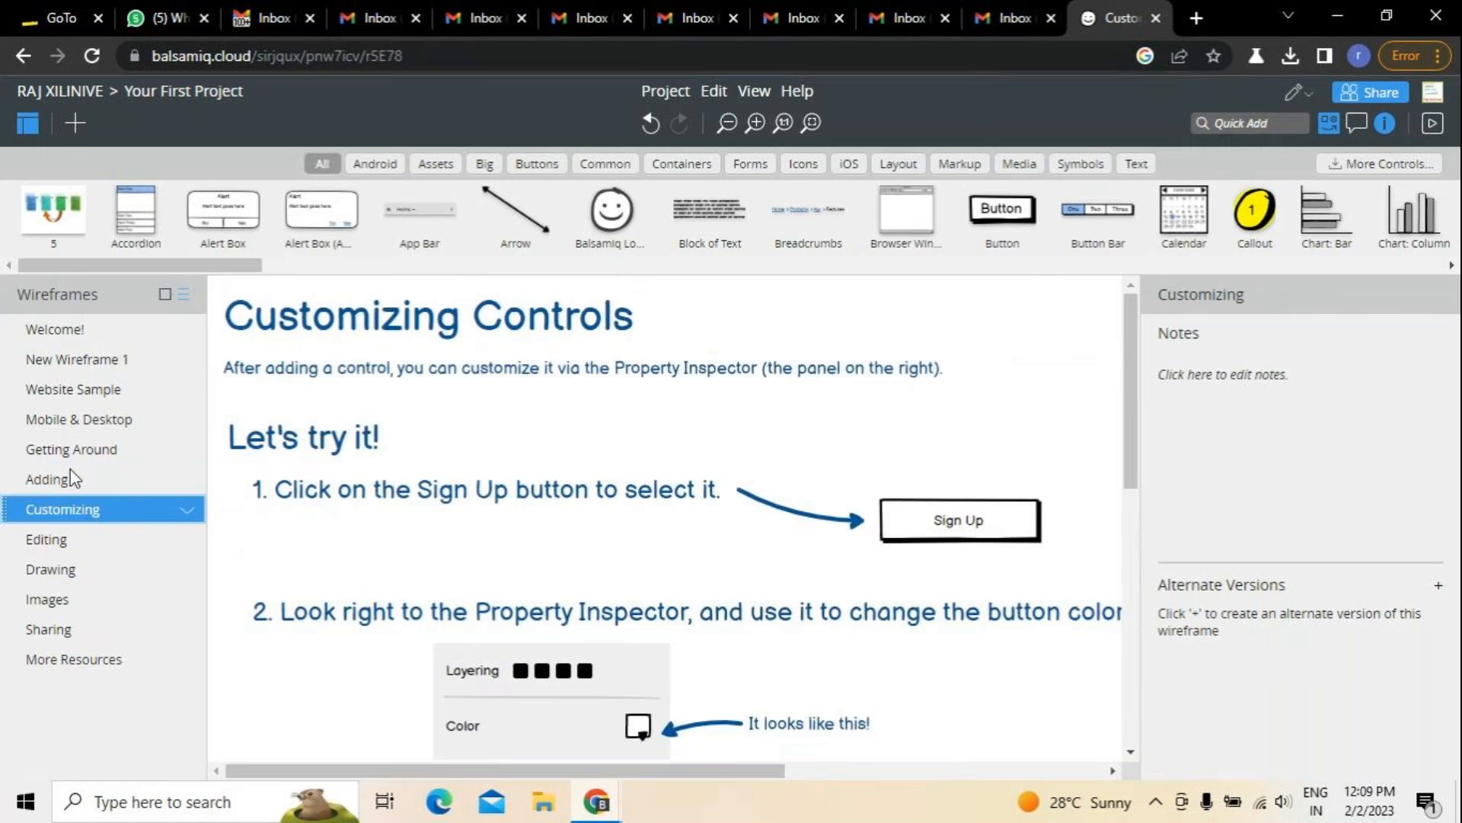
left_click(70, 443)
left_click(84, 420)
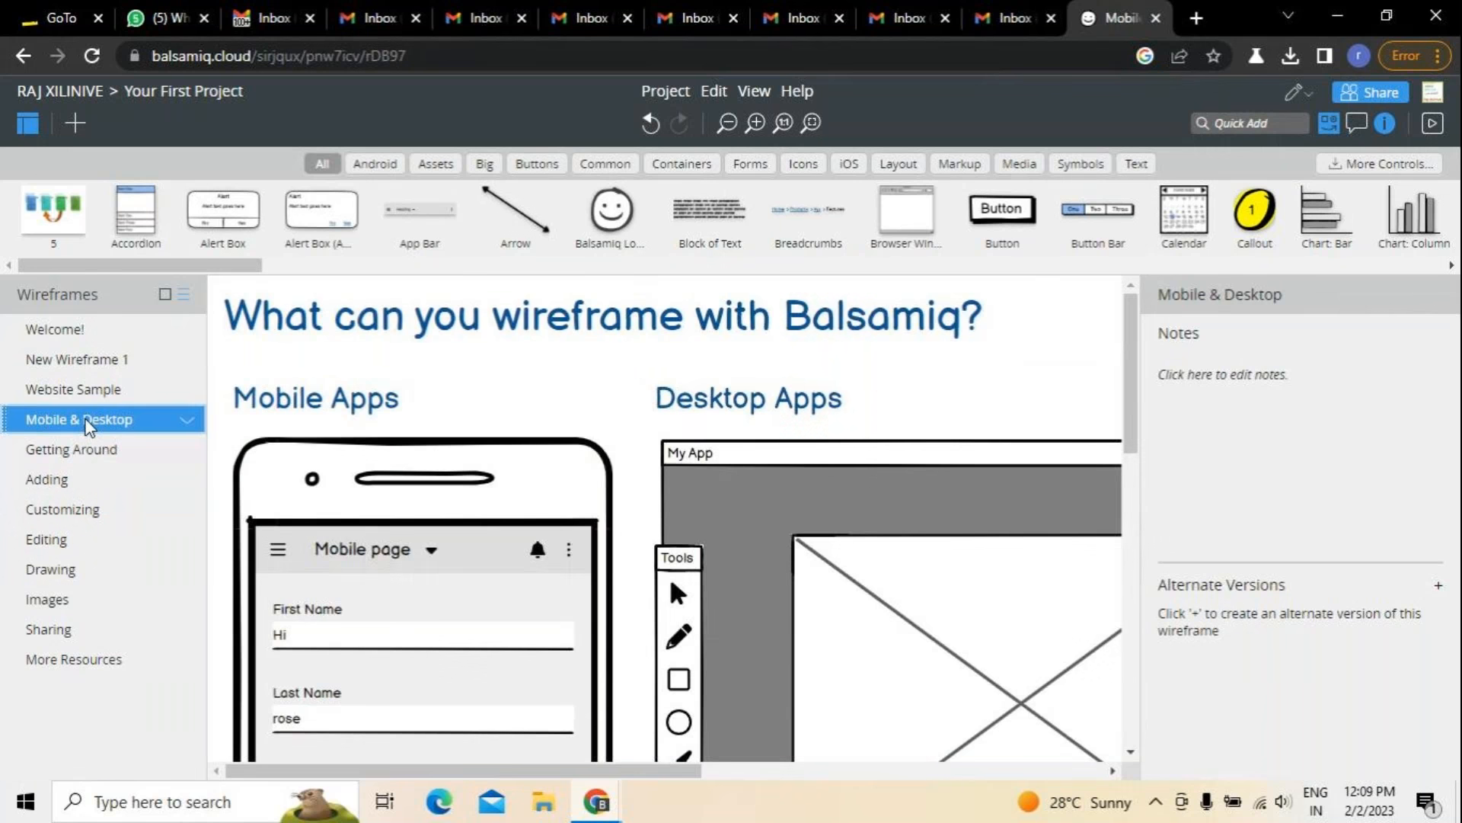
Compare the Welcome! wireframe with New Wireframe 1, Website Sample and Mobile & Desktop, and finish on the Welcome! wireframe.
left_click(53, 333)
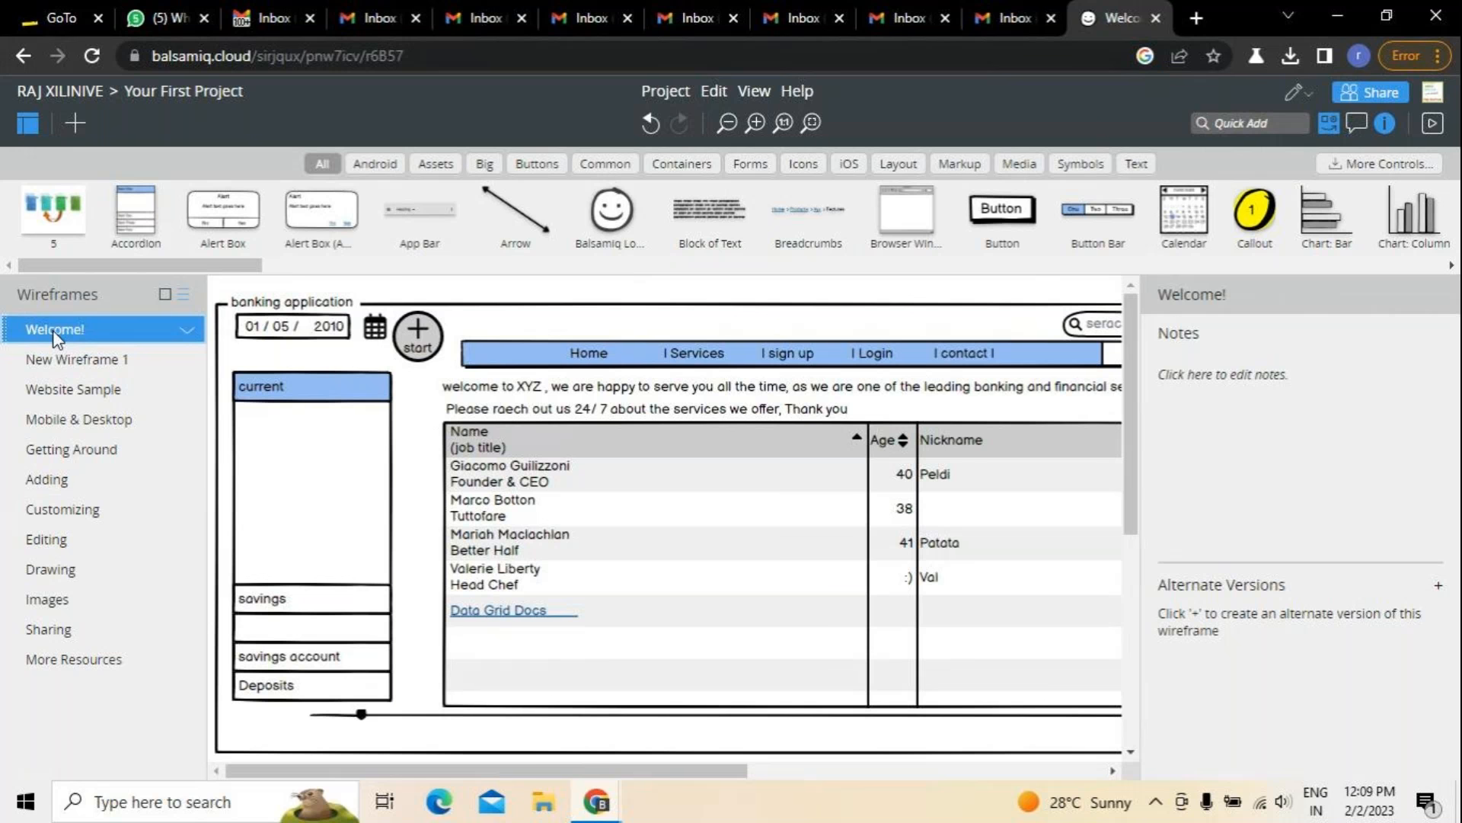
left_click(79, 366)
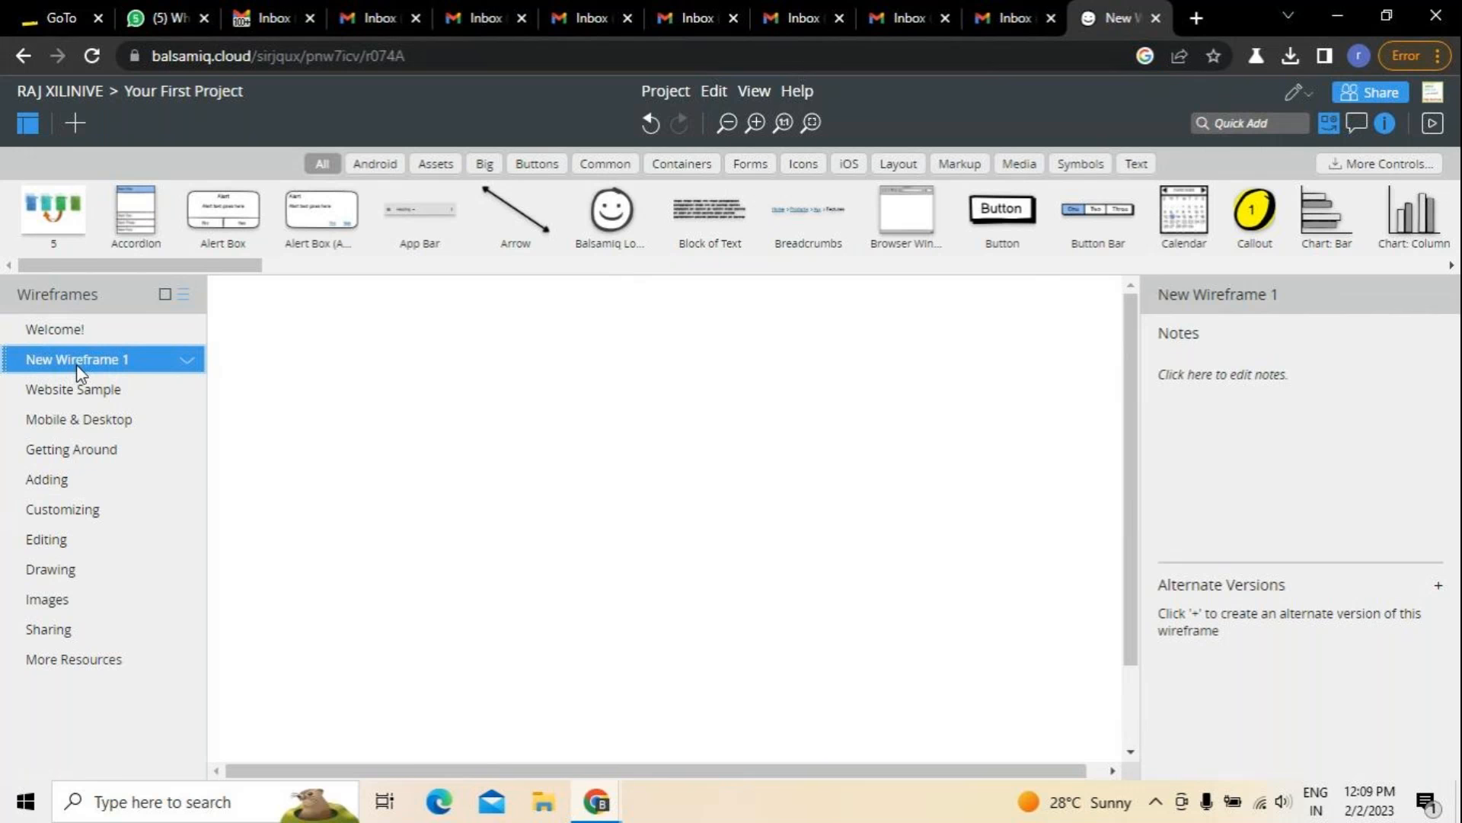
left_click(77, 329)
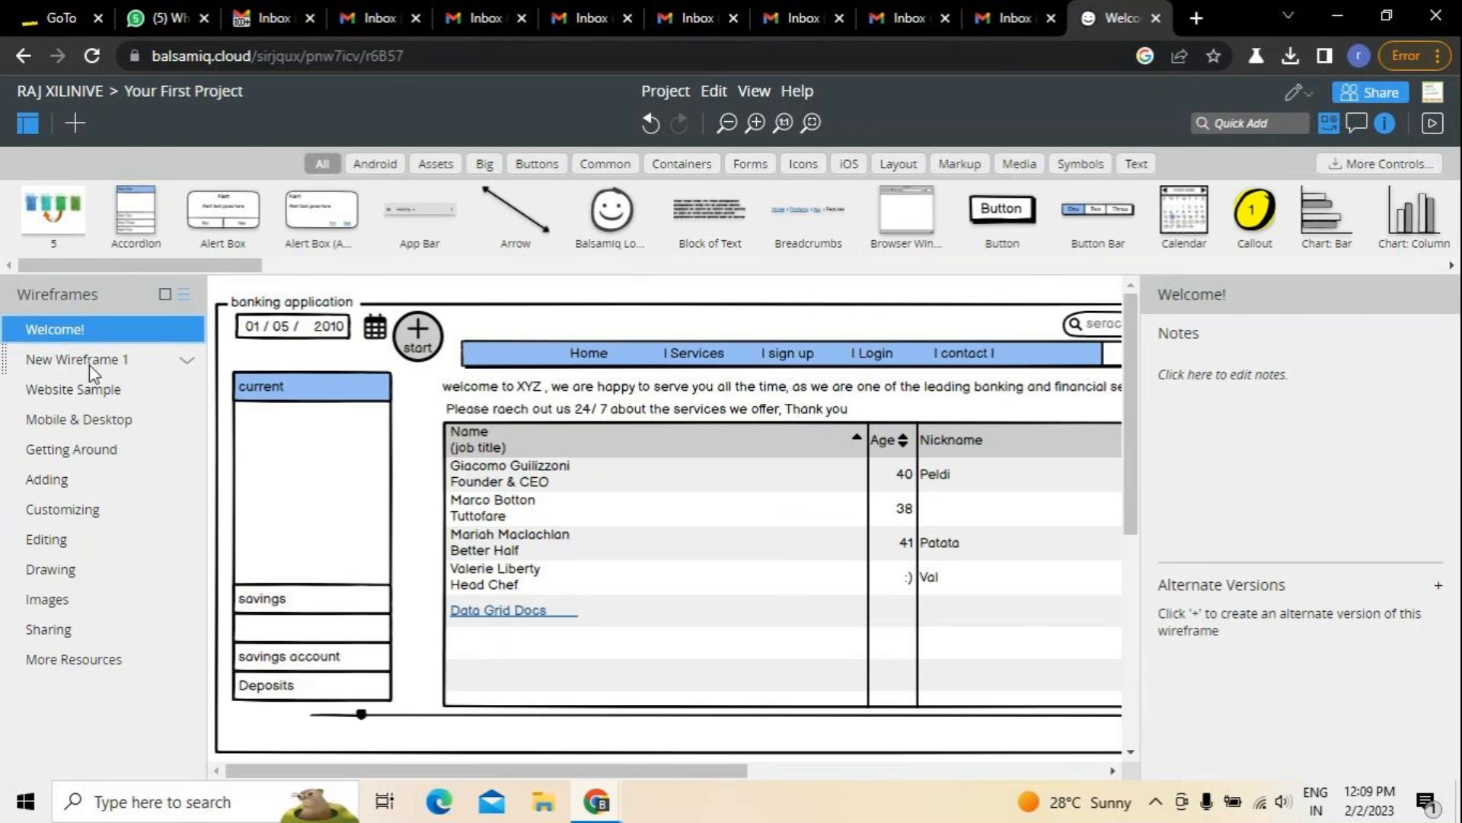
left_click(89, 364)
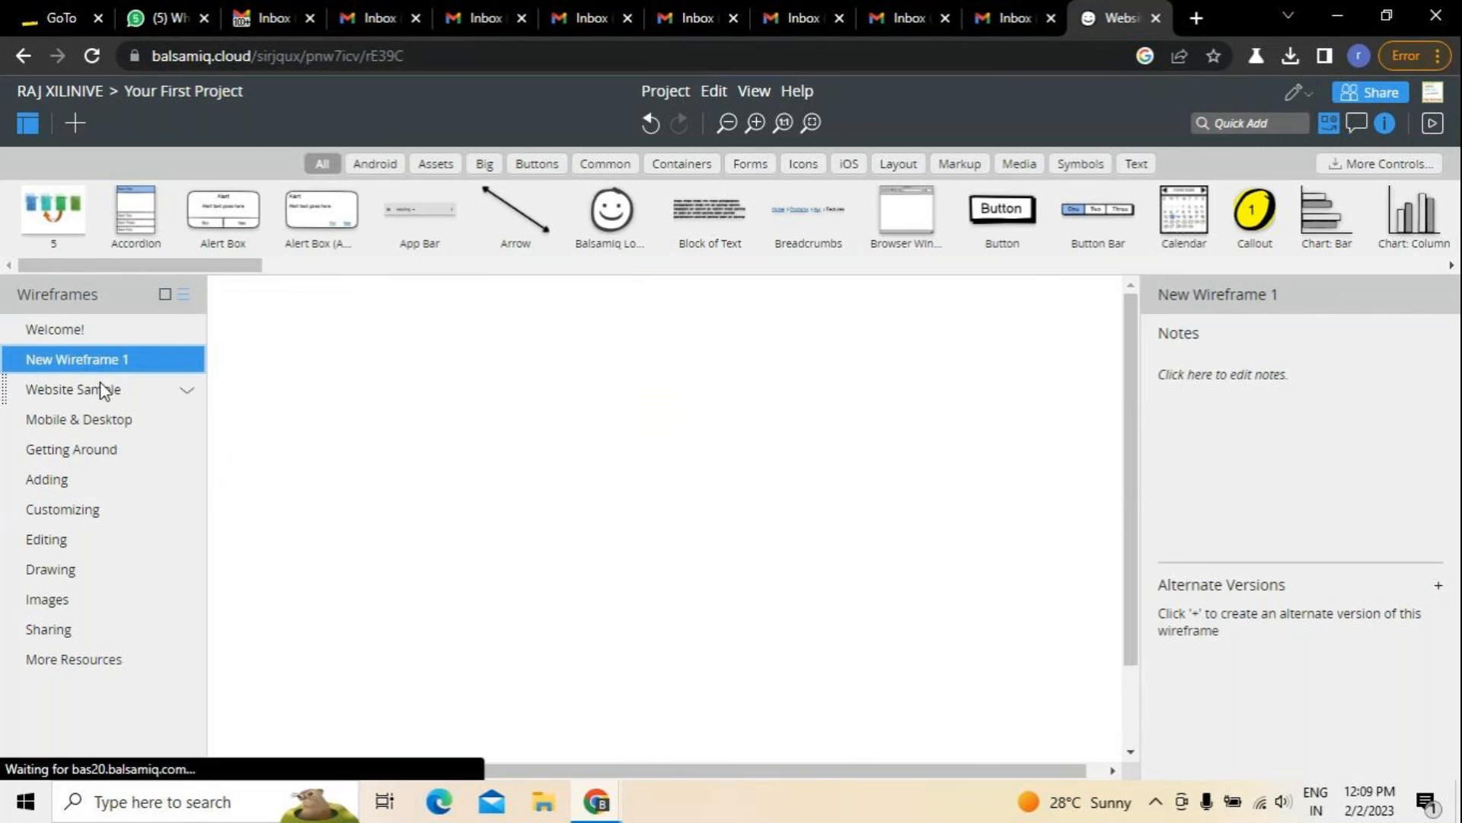
left_click(105, 391)
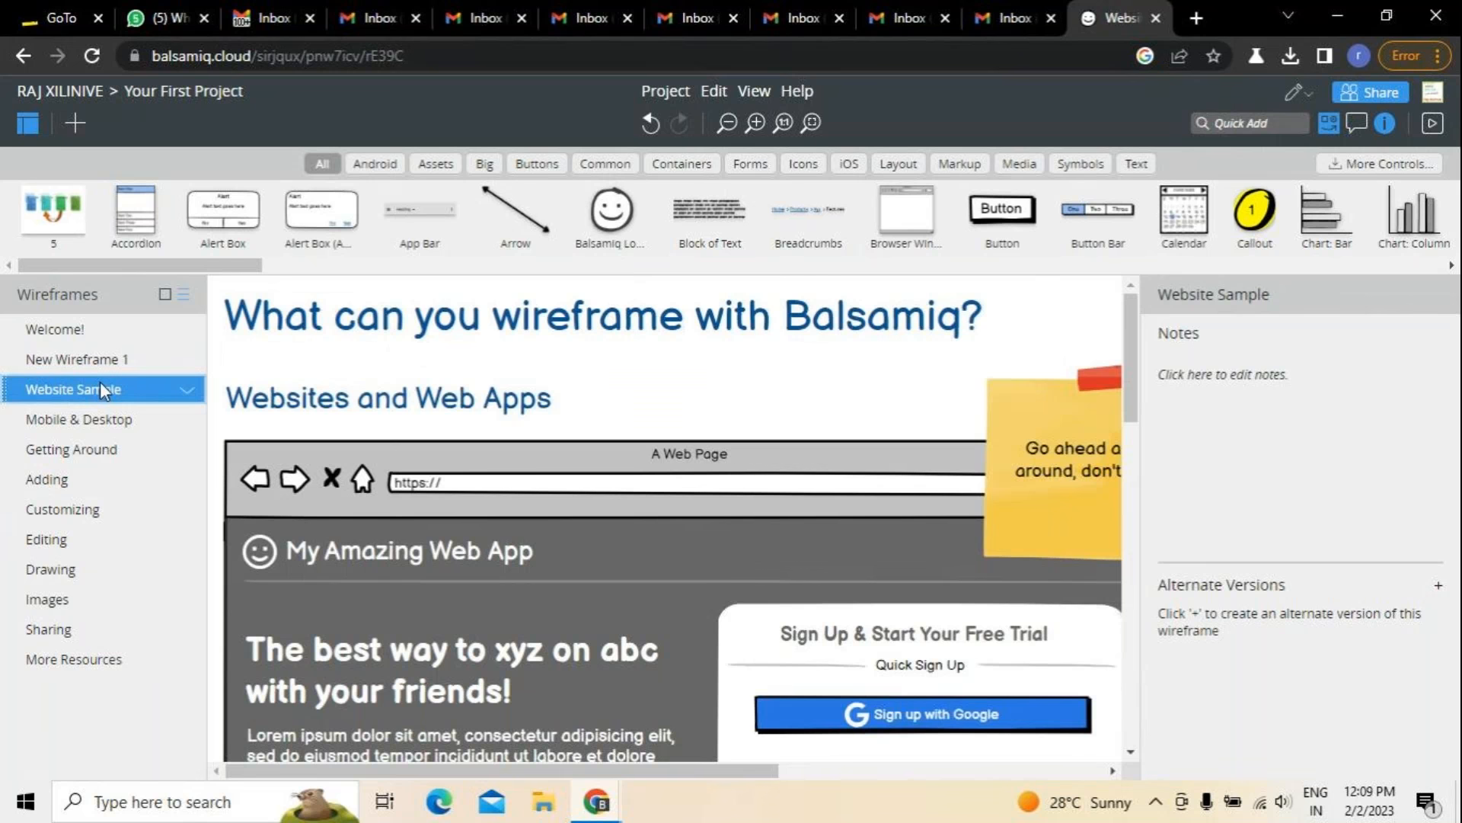
left_click(105, 412)
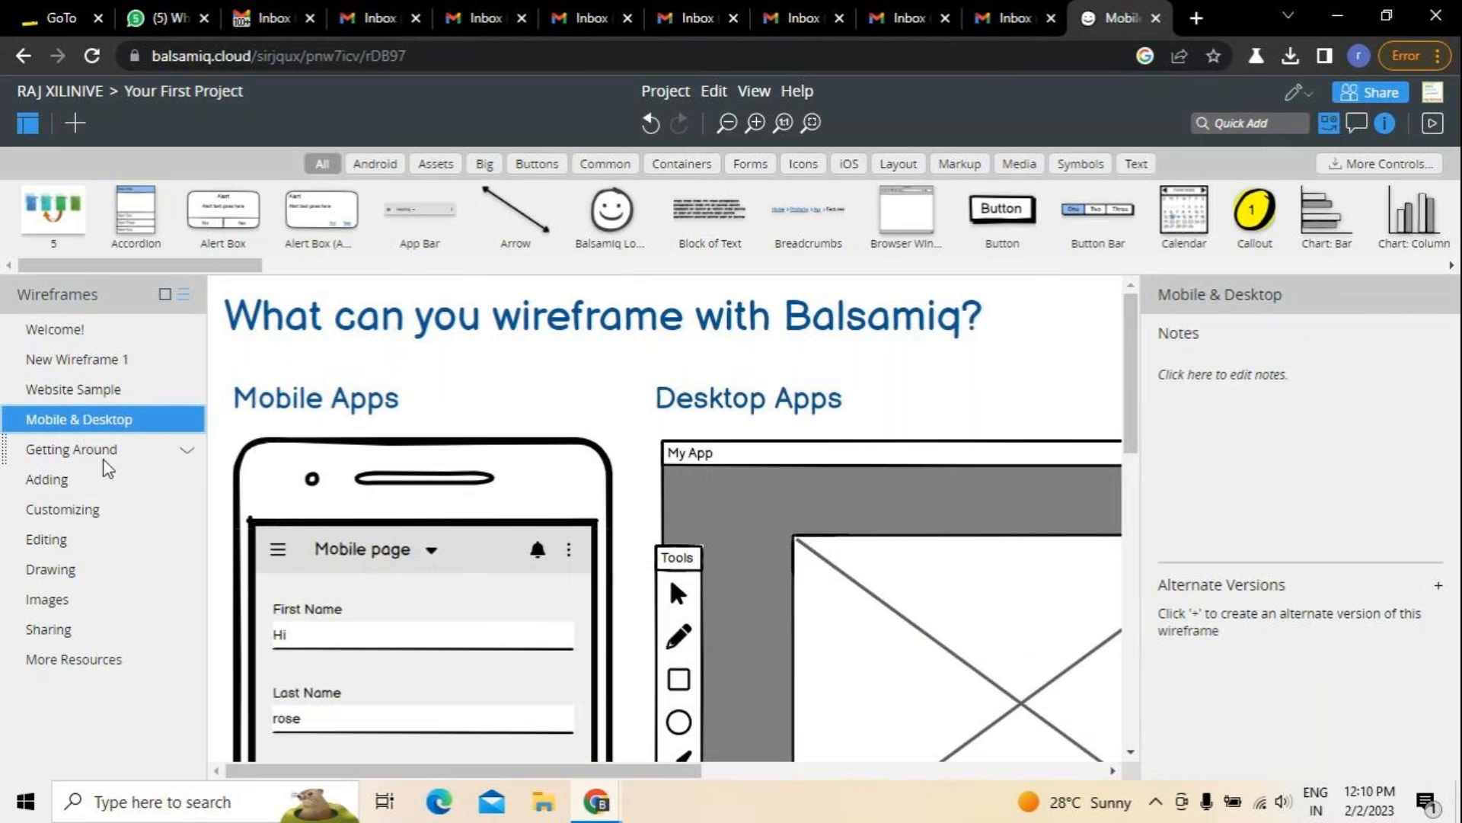
left_click(90, 362)
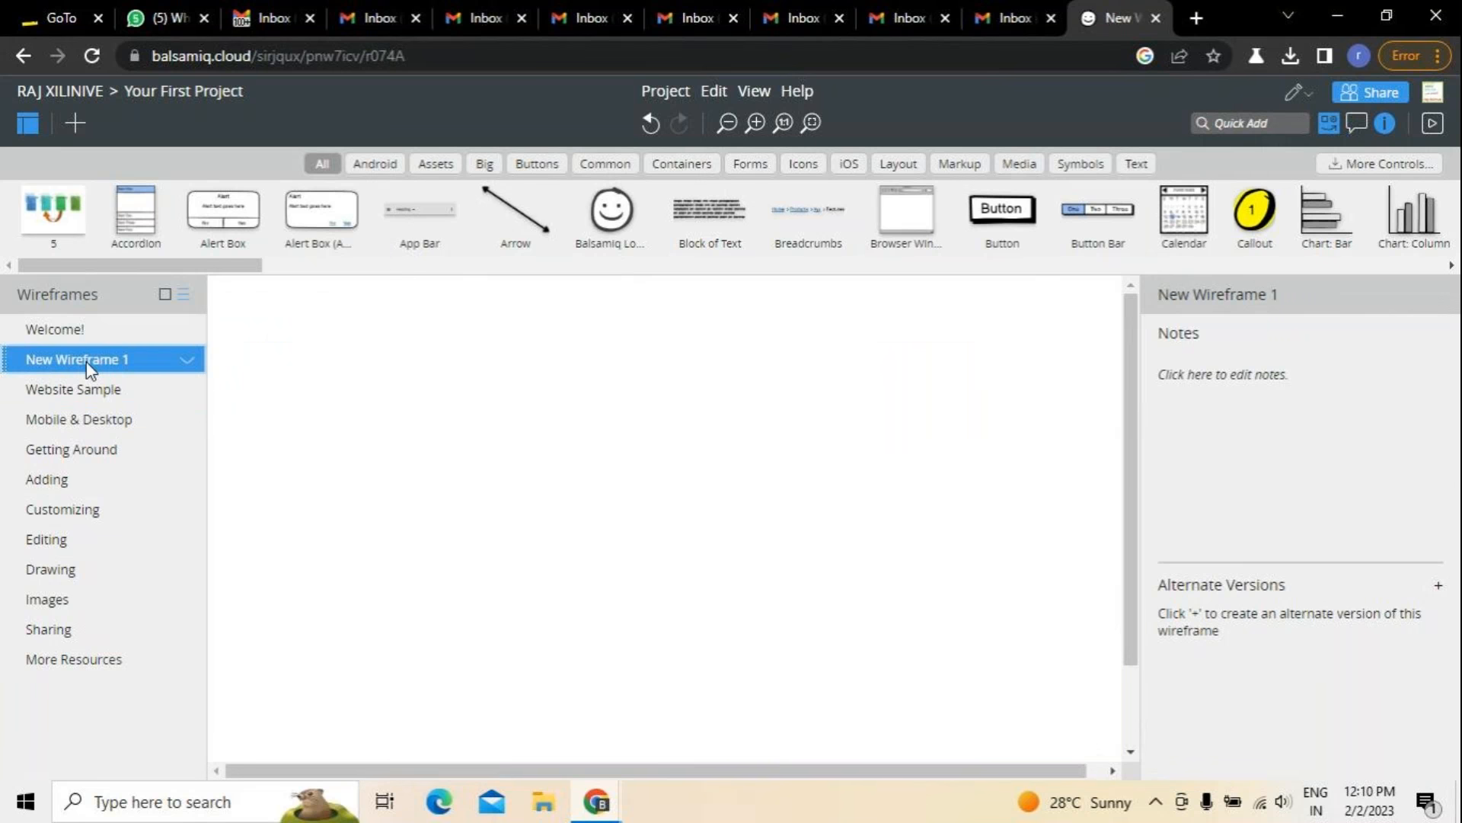
left_click(36, 328)
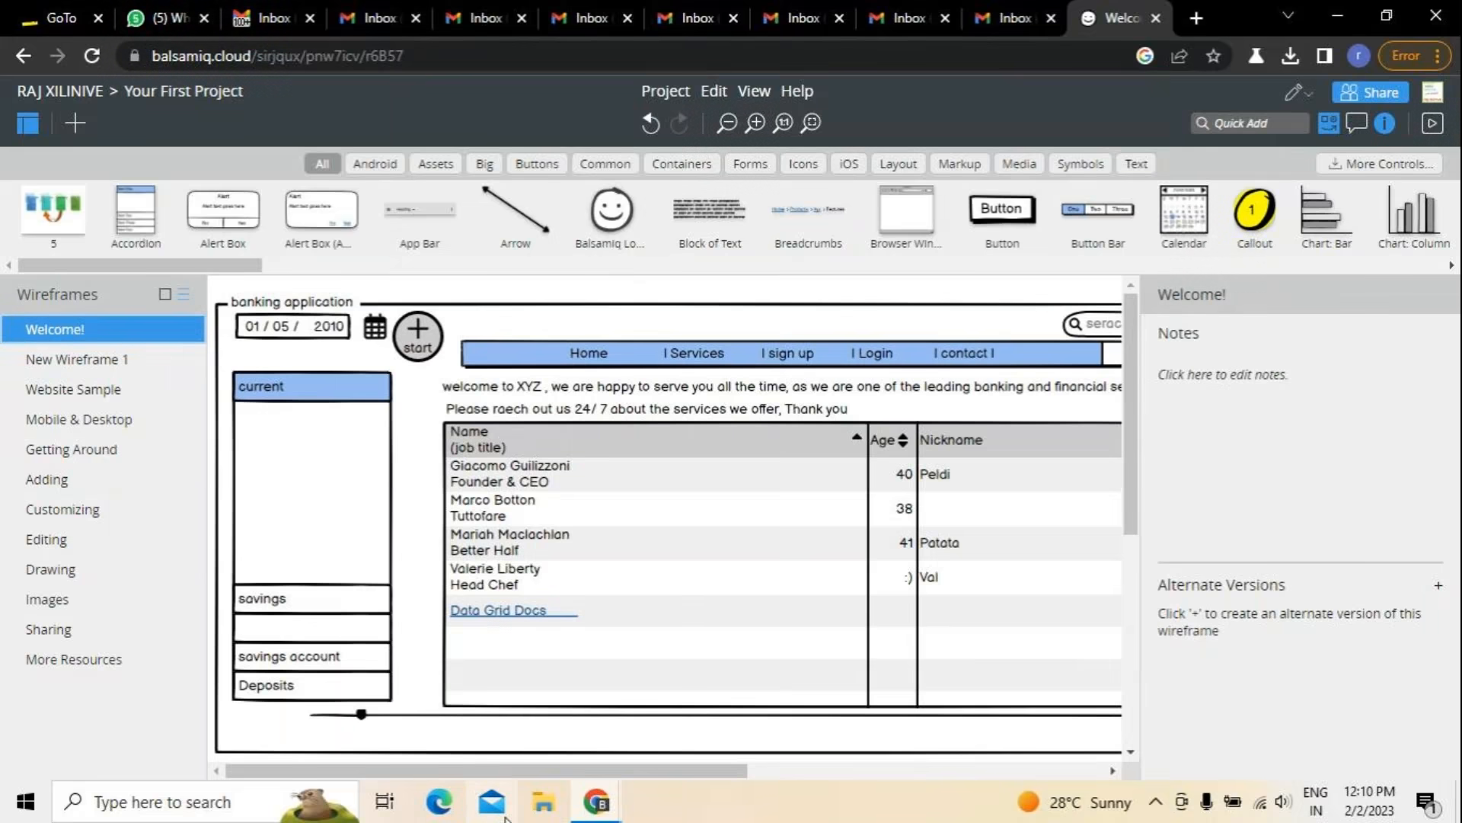
mouse_move(596, 800)
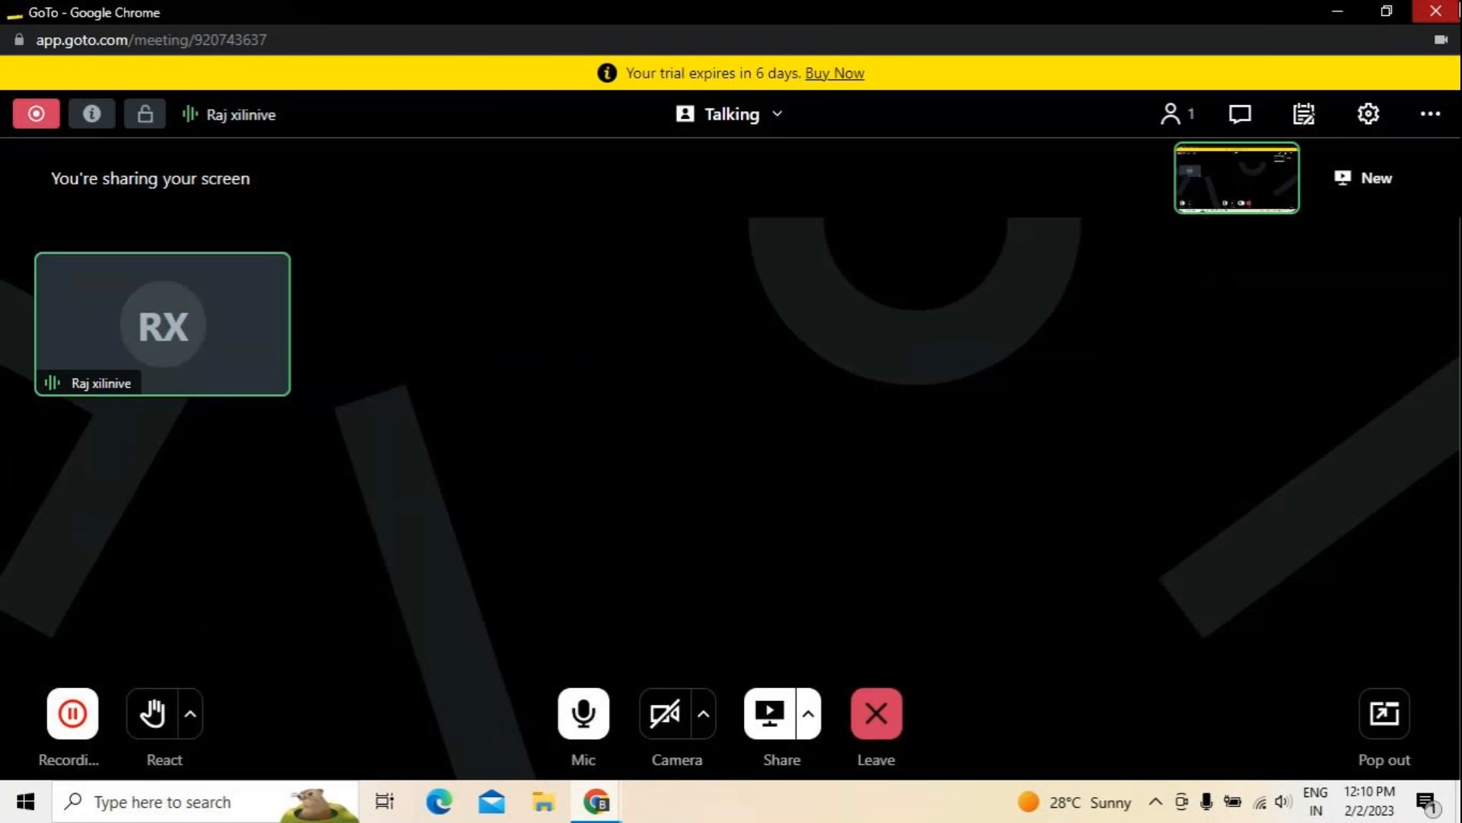
left_click(1436, 11)
left_click(808, 166)
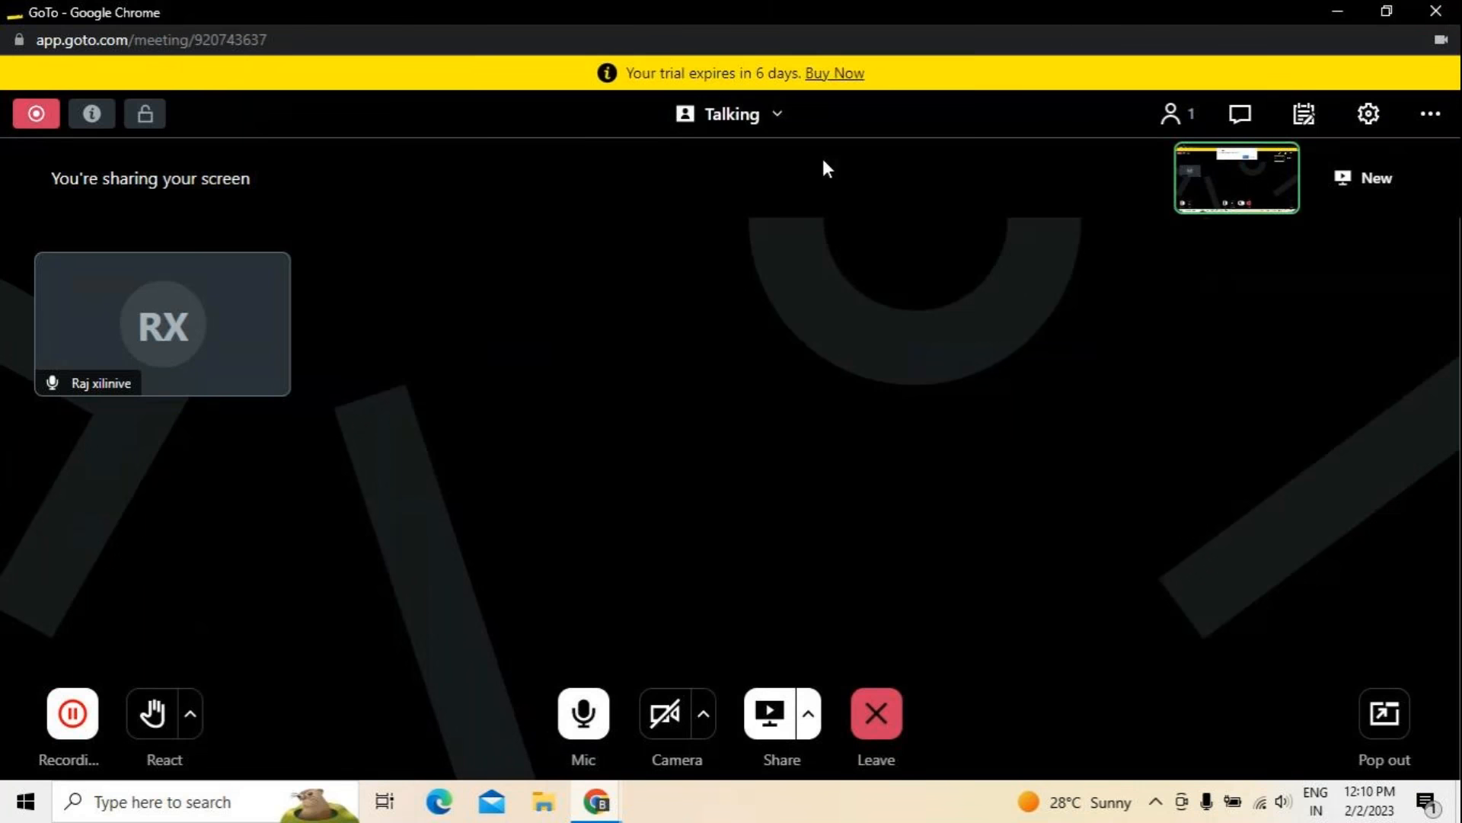